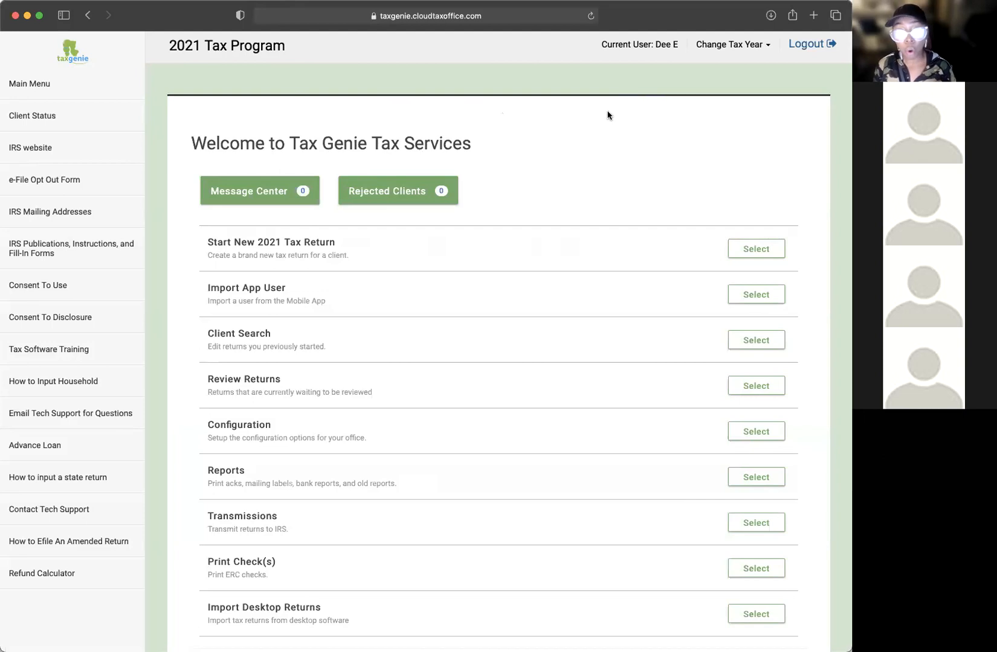
# Step: Keep 2021 as the tax year on the Tax Genie welcome page
pyautogui.click(766, 44)
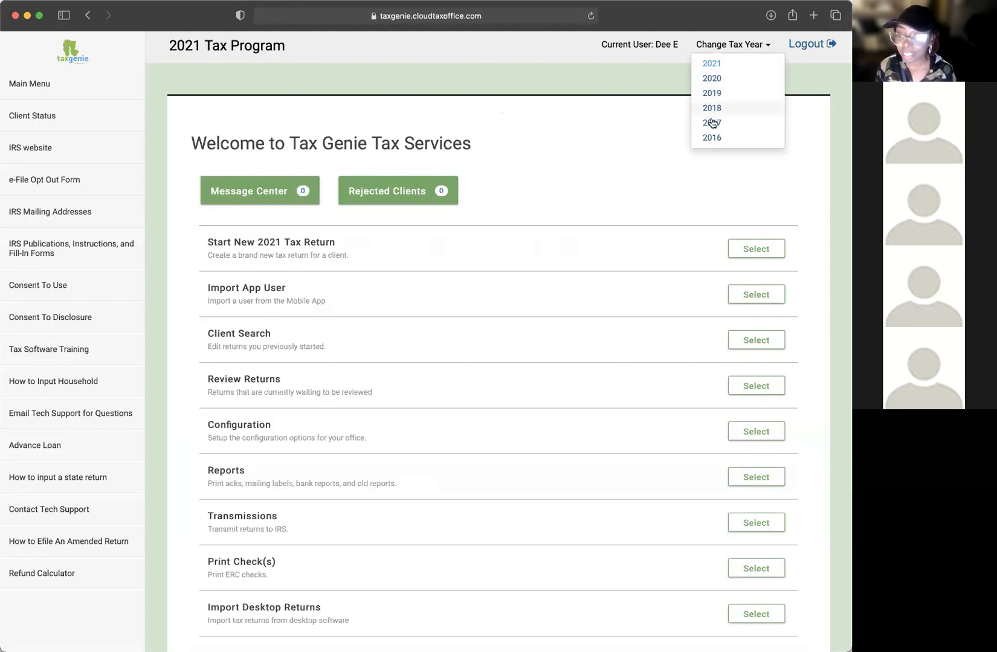
pyautogui.click(627, 126)
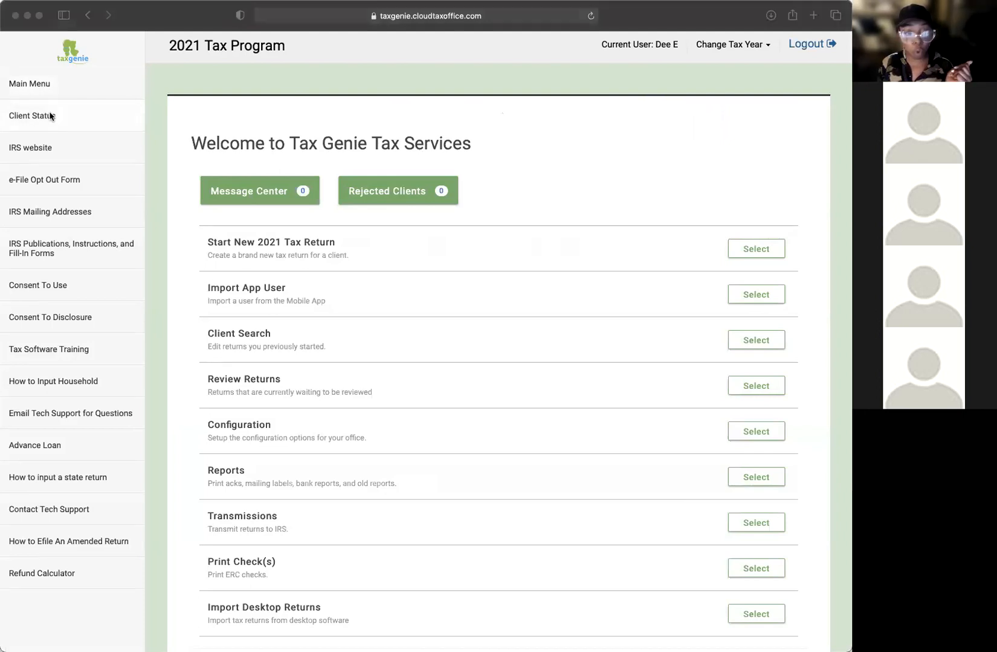
pyautogui.click(78, 48)
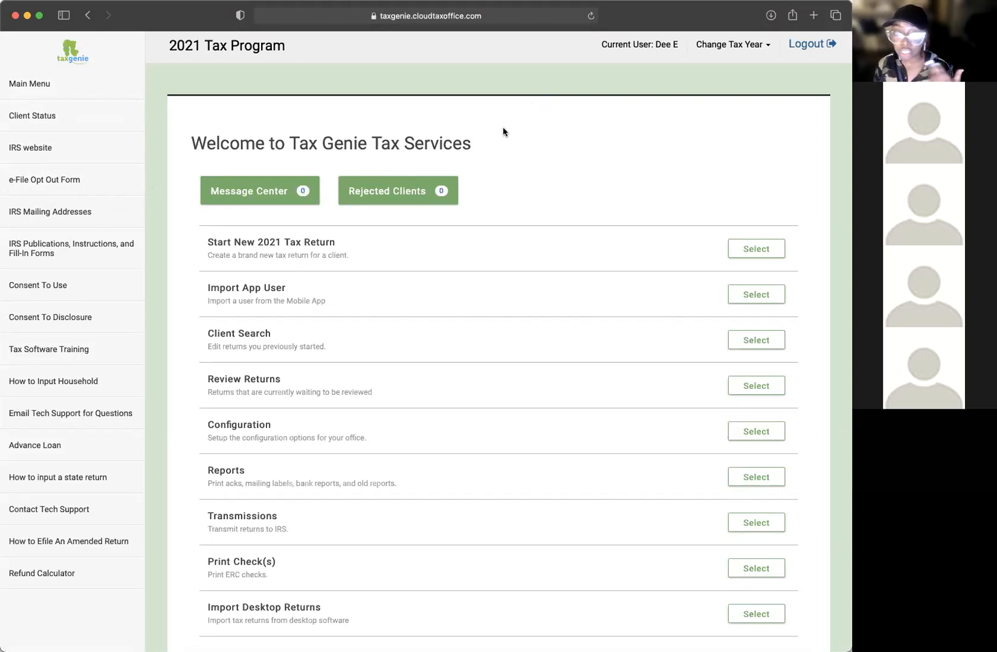
pyautogui.scroll(-2, 120, 168)
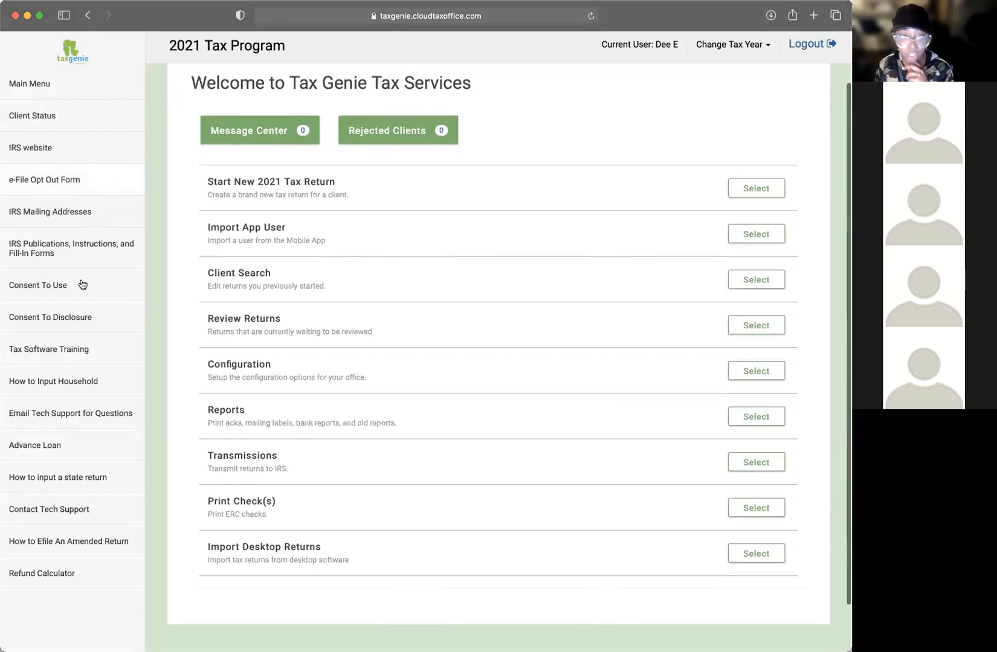
pyautogui.scroll(3, 535, 227)
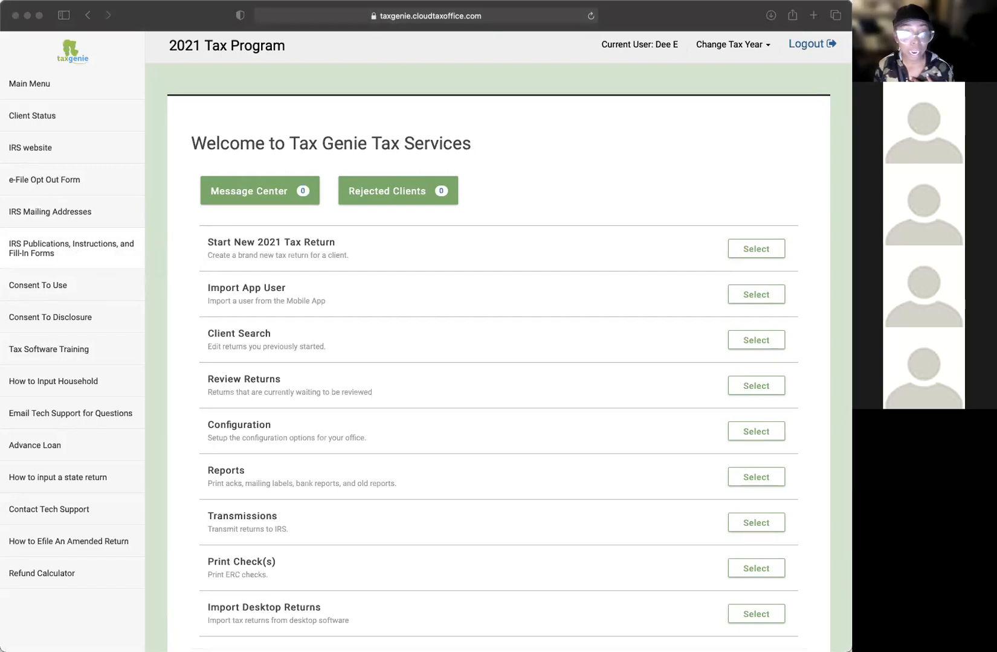
# Step: Open the Refund Calculator from the left sidebar
pyautogui.click(127, 283)
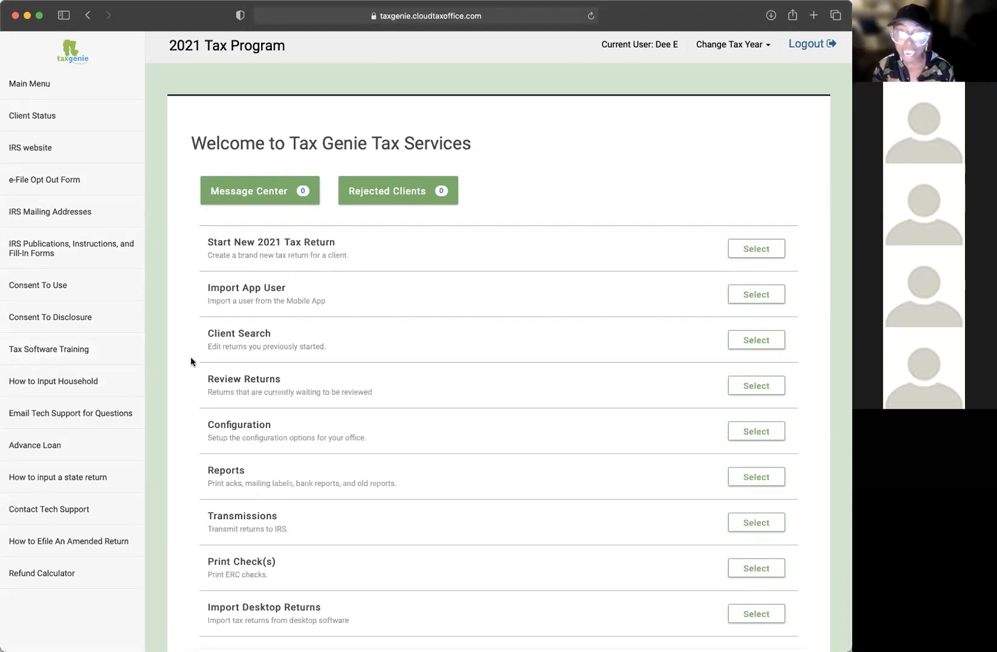
pyautogui.scroll(-2, 93, 298)
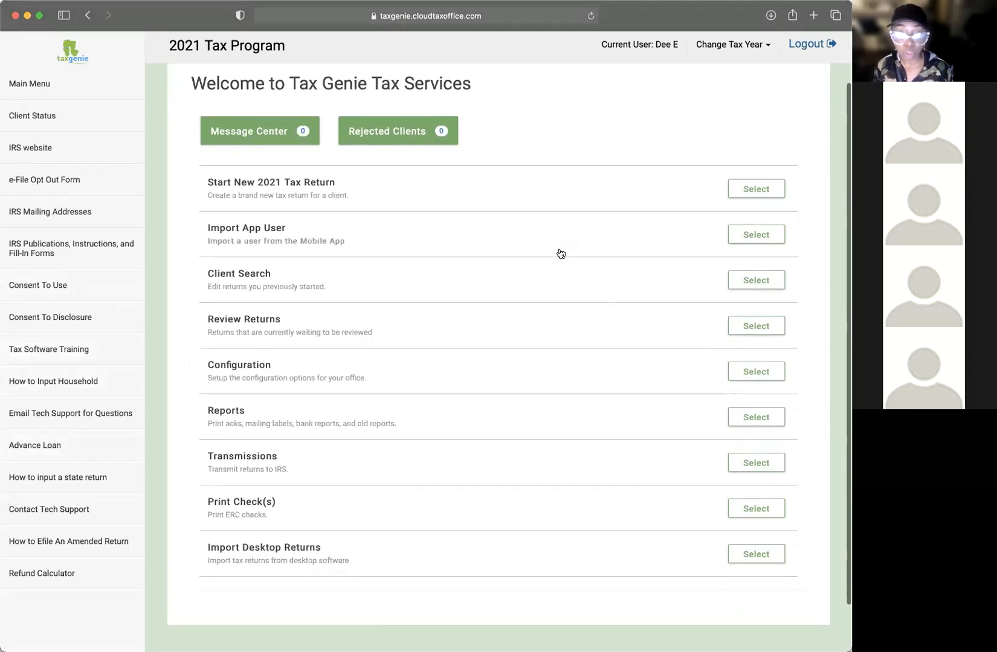
pyautogui.scroll(2, 289, 340)
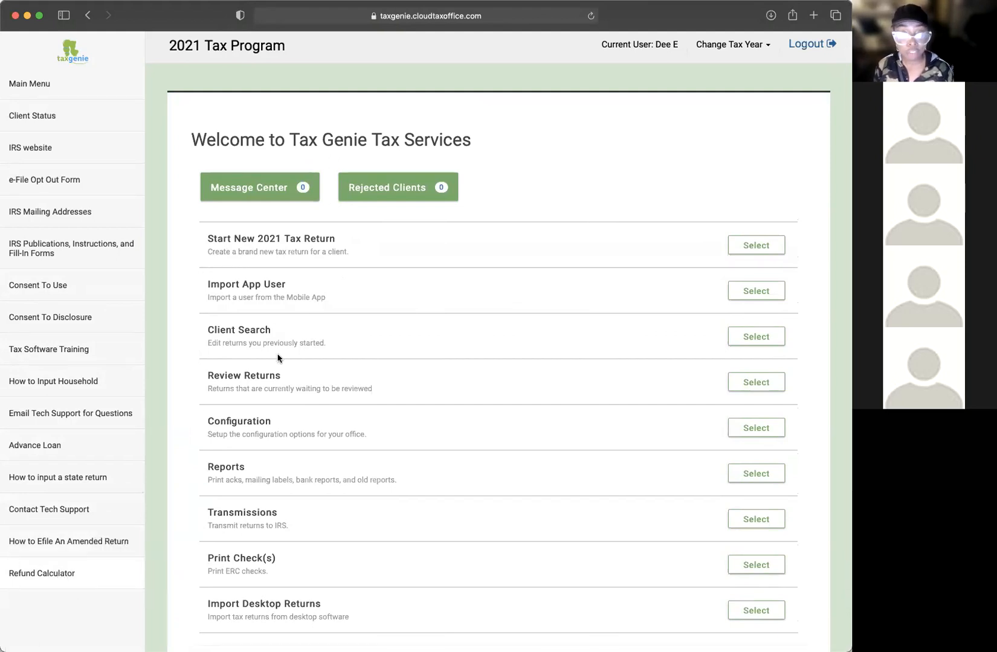
pyautogui.click(62, 573)
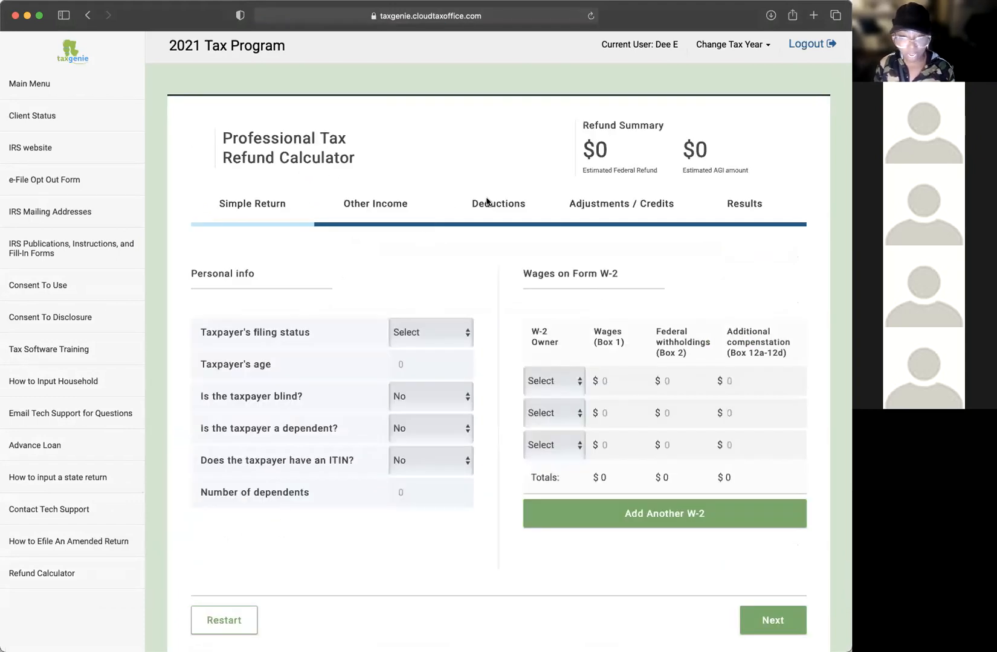
# Step: Set filing status to Head of Household, taxpayer age 39, not blind
pyautogui.click(364, 202)
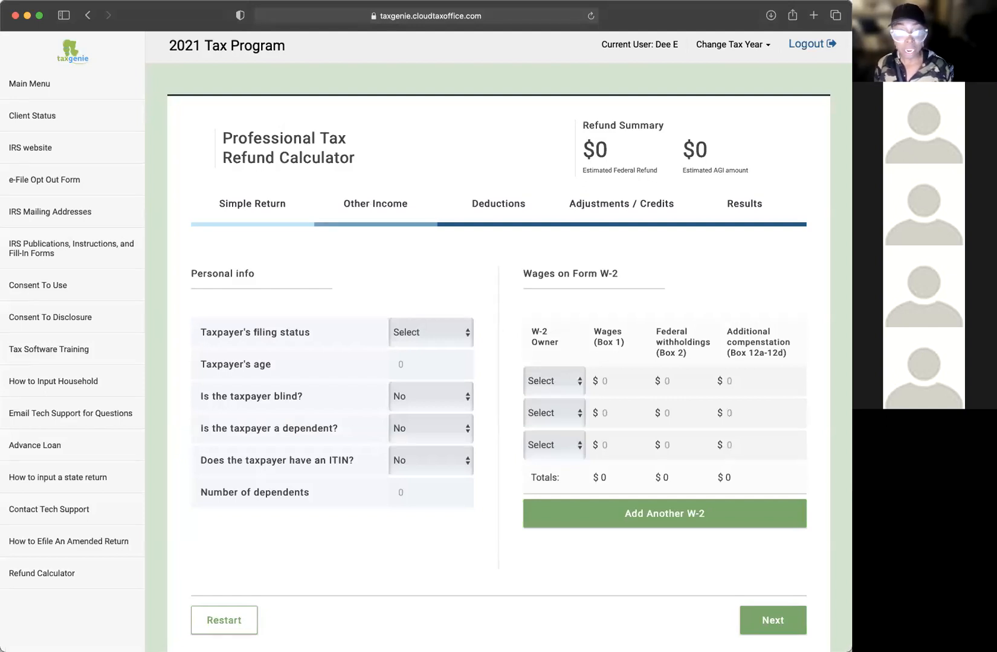
pyautogui.click(421, 338)
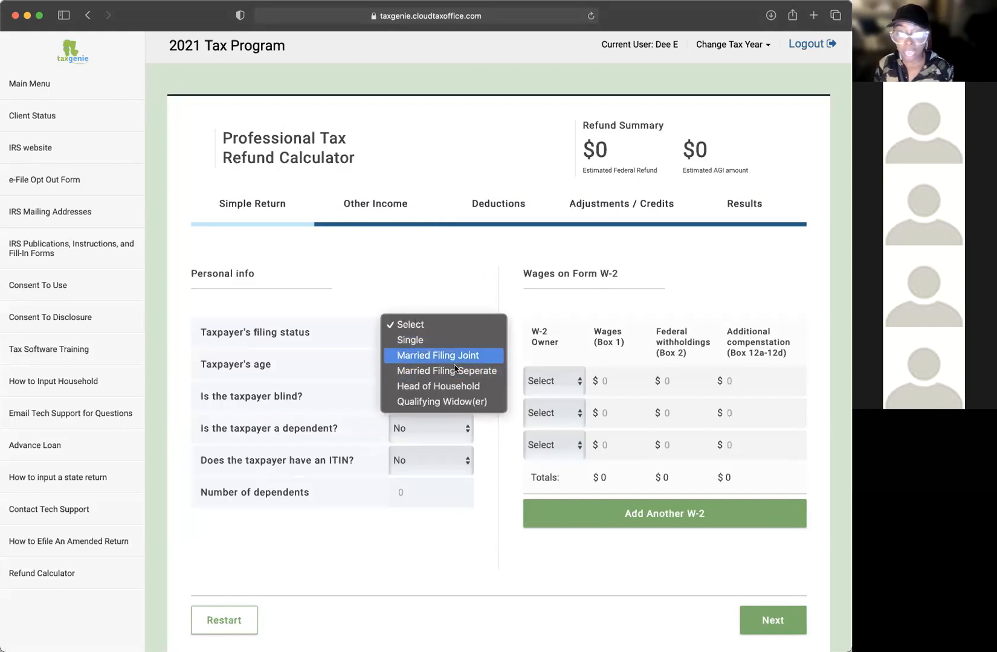
pyautogui.click(456, 386)
pyautogui.click(411, 363)
pyautogui.write('39')
pyautogui.click(430, 397)
pyautogui.click(480, 280)
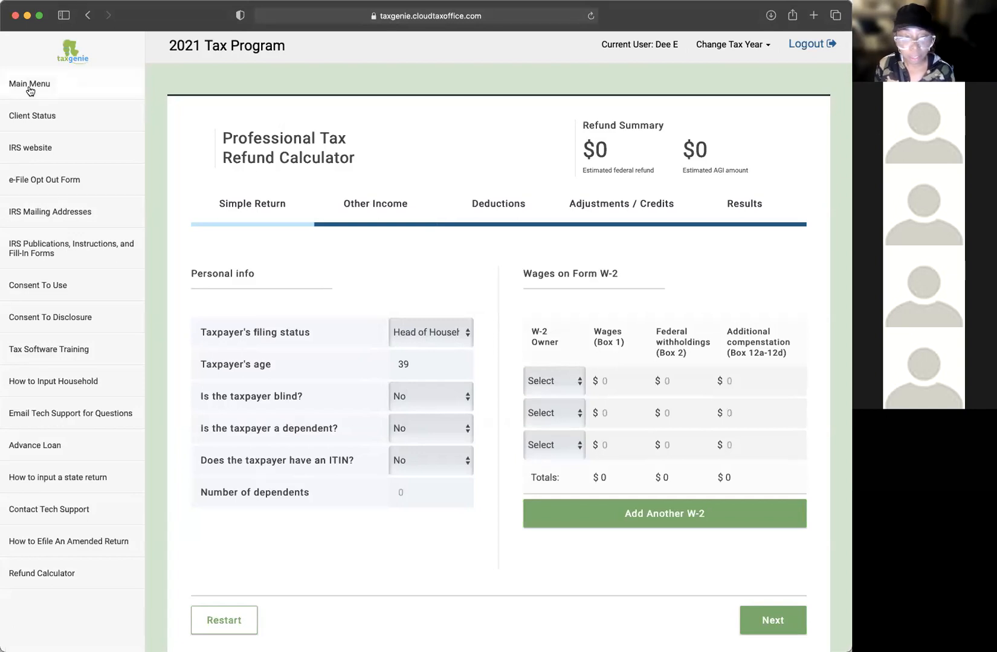
# Step: Review the Other Income, Deductions, Adjustments / Credits and Results sections, then return to the main menu
pyautogui.click(374, 204)
pyautogui.click(504, 206)
pyautogui.click(633, 207)
pyautogui.click(783, 212)
pyautogui.click(651, 203)
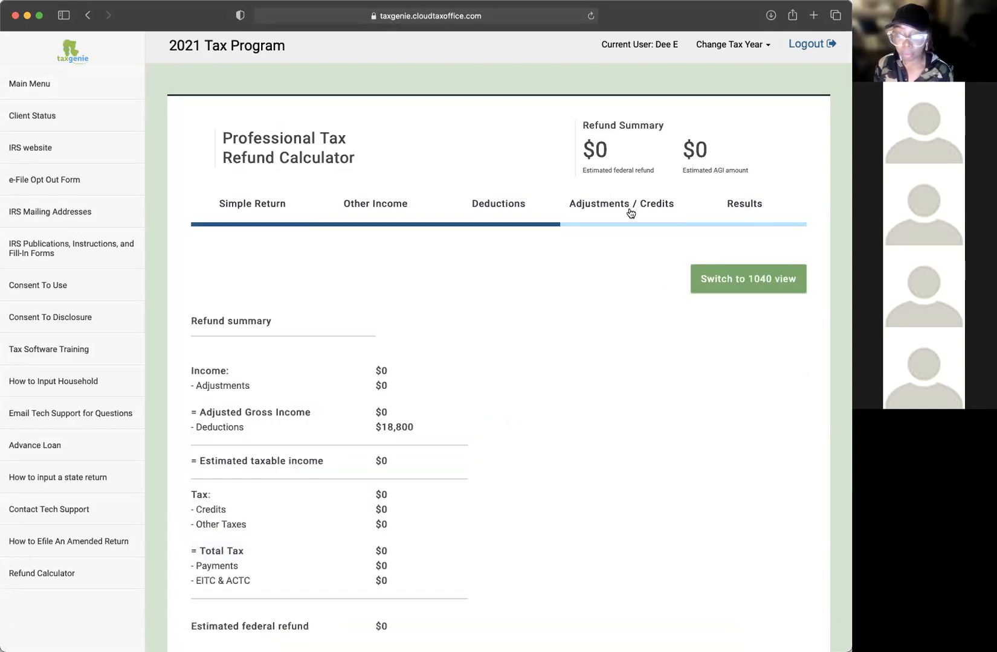
pyautogui.click(740, 205)
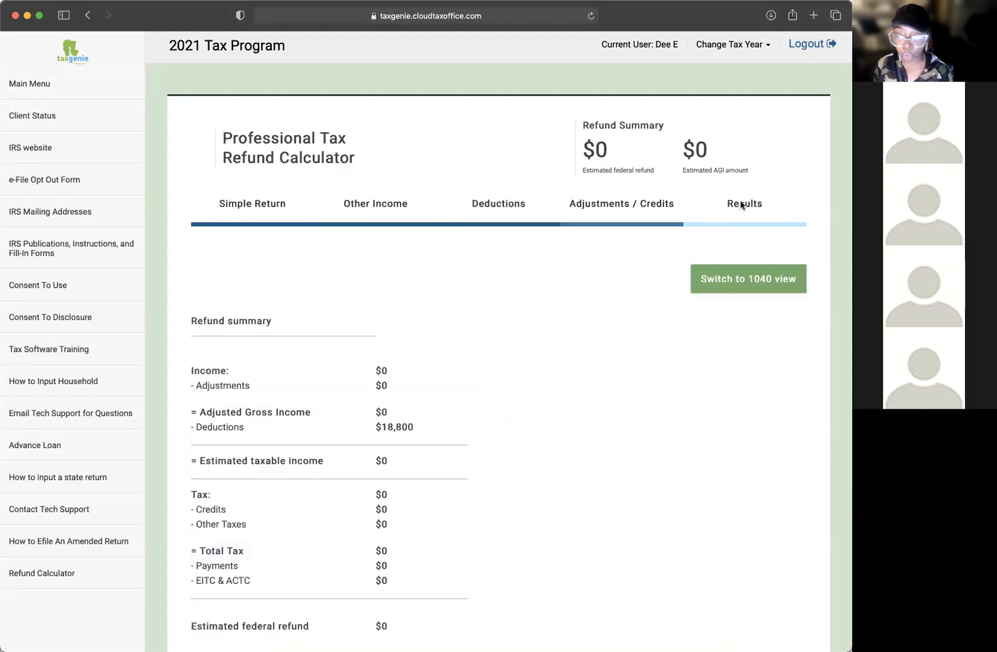
pyautogui.click(614, 211)
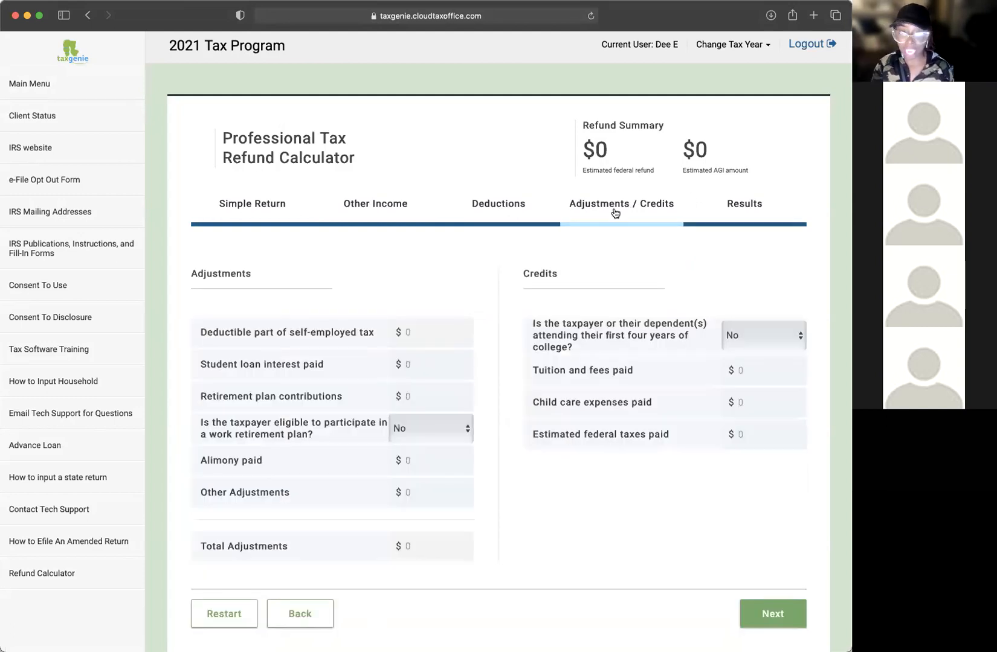
pyautogui.click(495, 205)
pyautogui.click(355, 204)
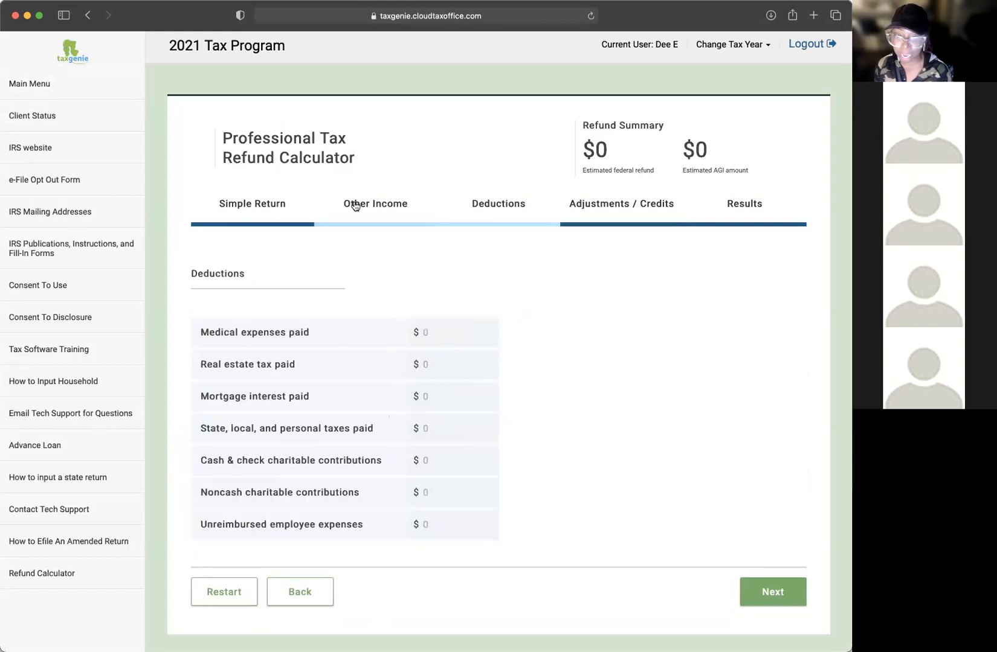
pyautogui.click(267, 209)
pyautogui.click(390, 211)
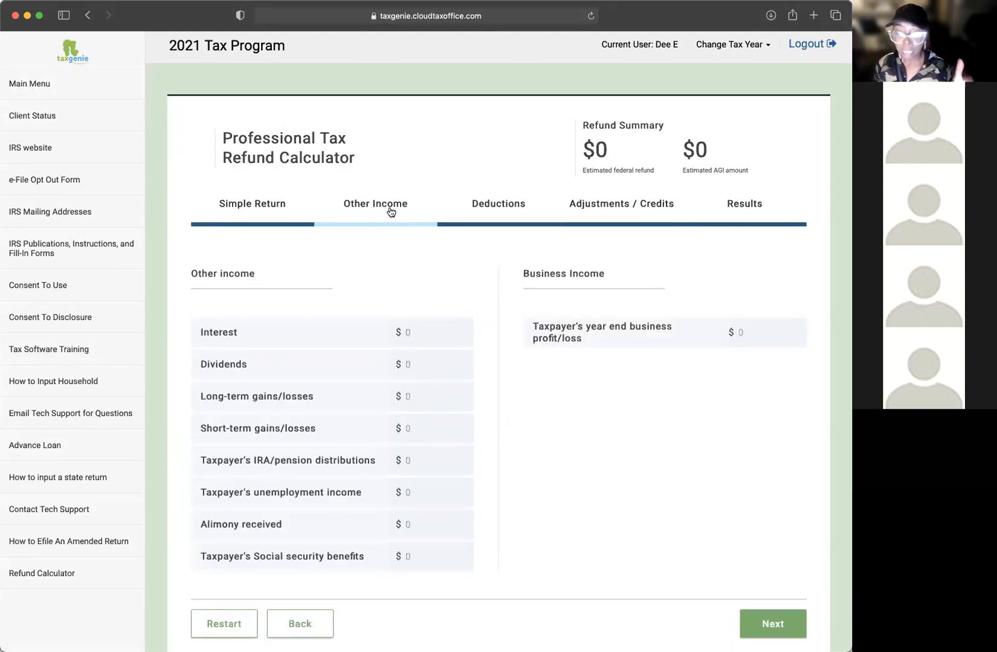
pyautogui.scroll(-1, 199, 229)
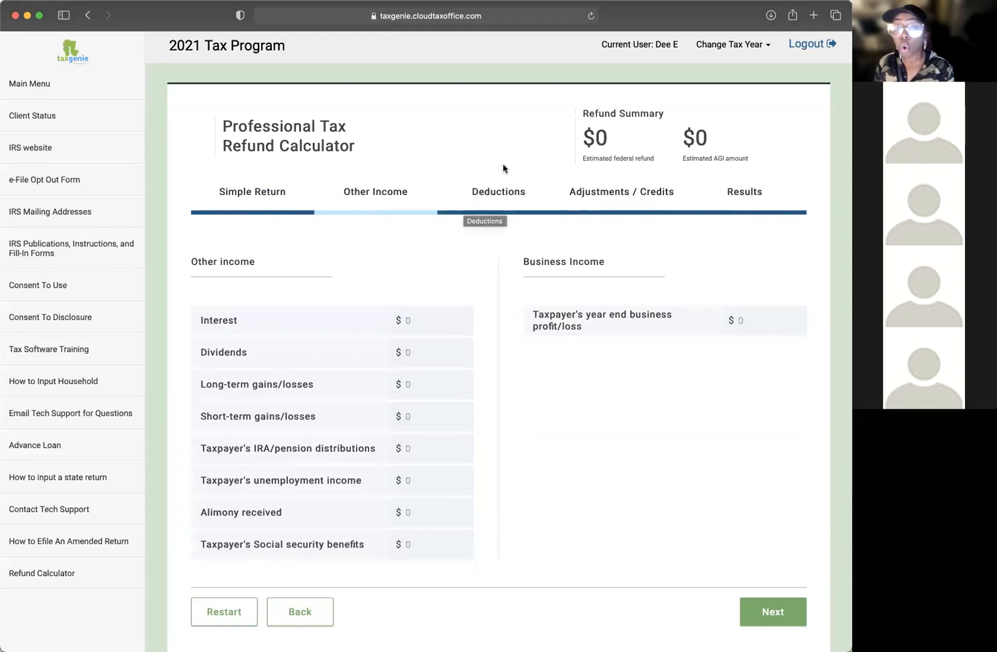
pyautogui.click(18, 86)
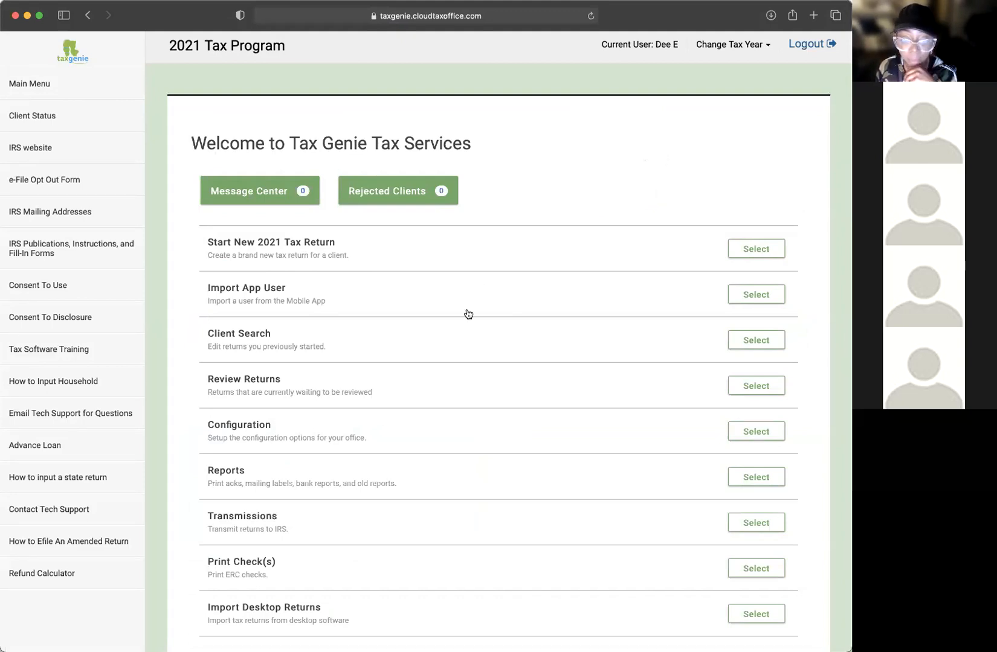
# Step: Select Start New 2021 Tax Return on the welcome page
pyautogui.click(757, 250)
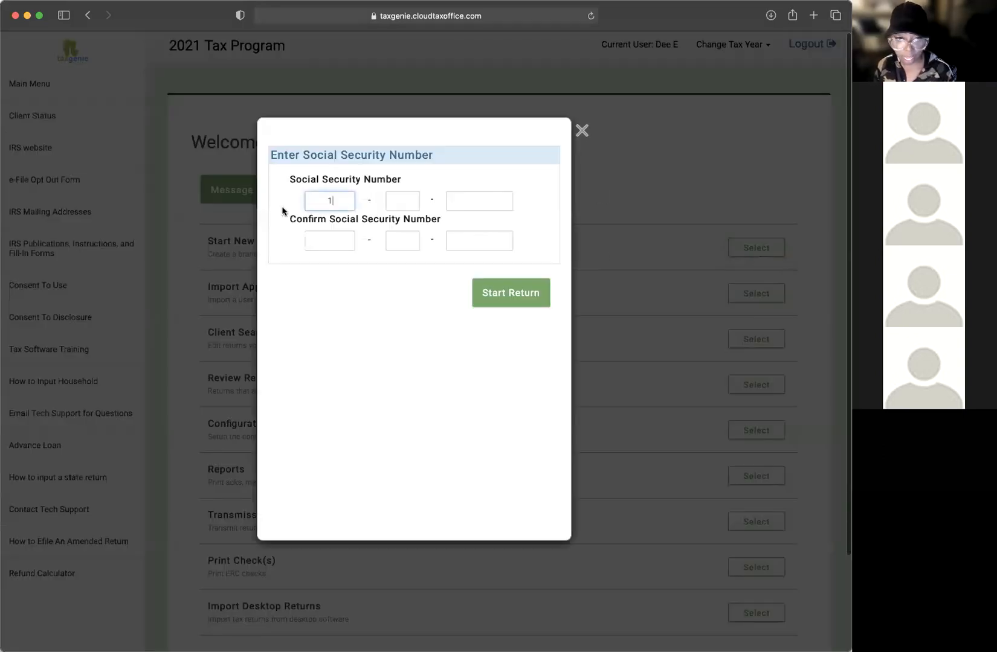
# Step: Type the client's Social Security number in both boxes and start the return
pyautogui.click(332, 200)
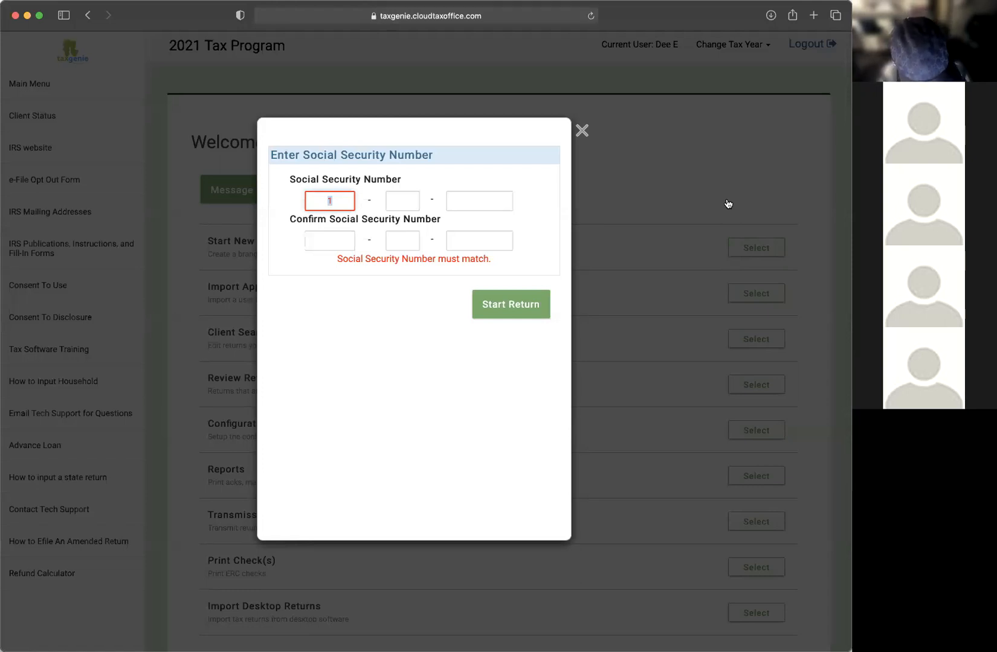
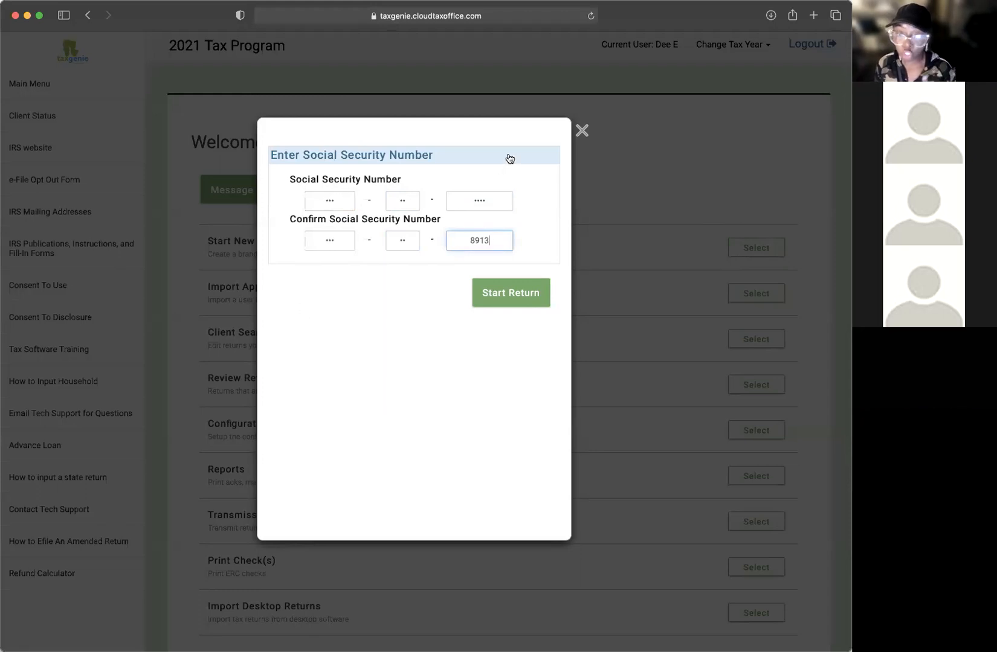
pyautogui.scroll(1, 509, 172)
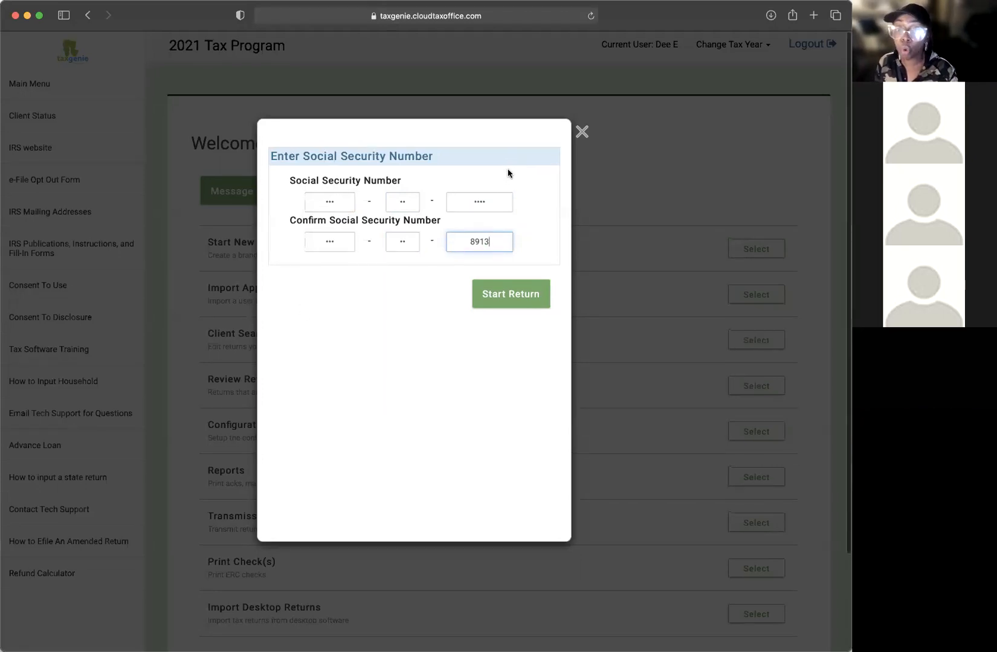
pyautogui.click(532, 303)
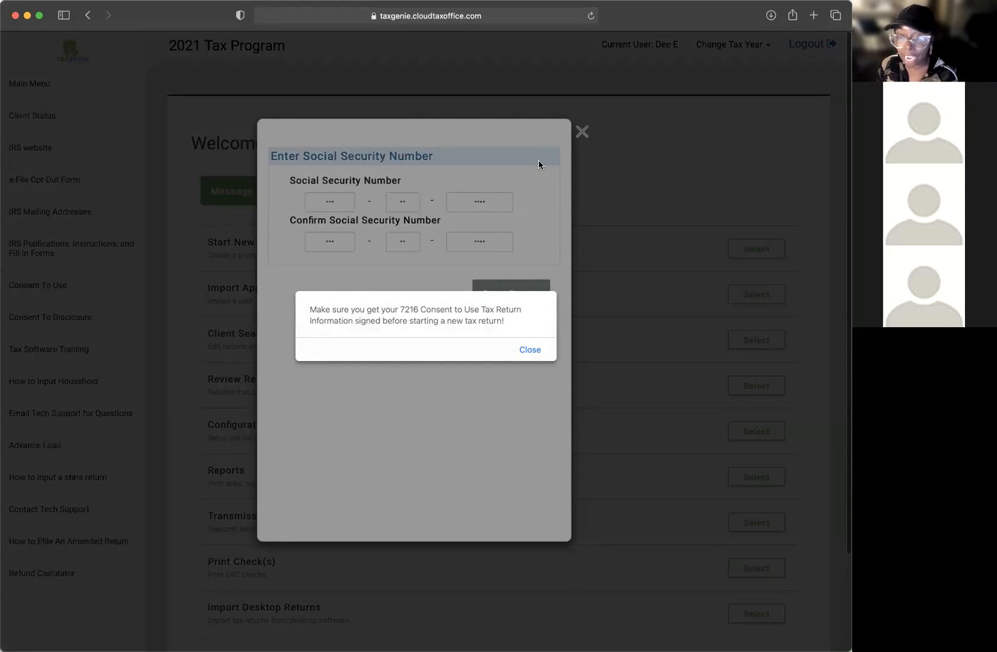
# Step: Dismiss the Form 7216 consent reminder to reach the 'Before you begin' notice
pyautogui.click(531, 349)
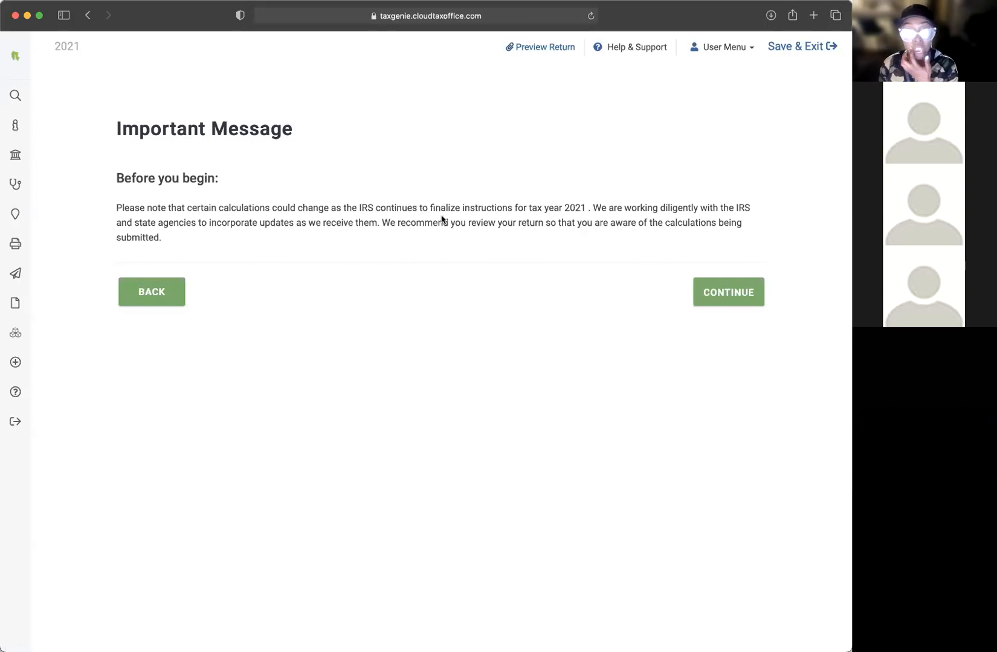
pyautogui.moveTo(395, 222); pyautogui.dragTo(501, 223)
pyautogui.click(501, 223)
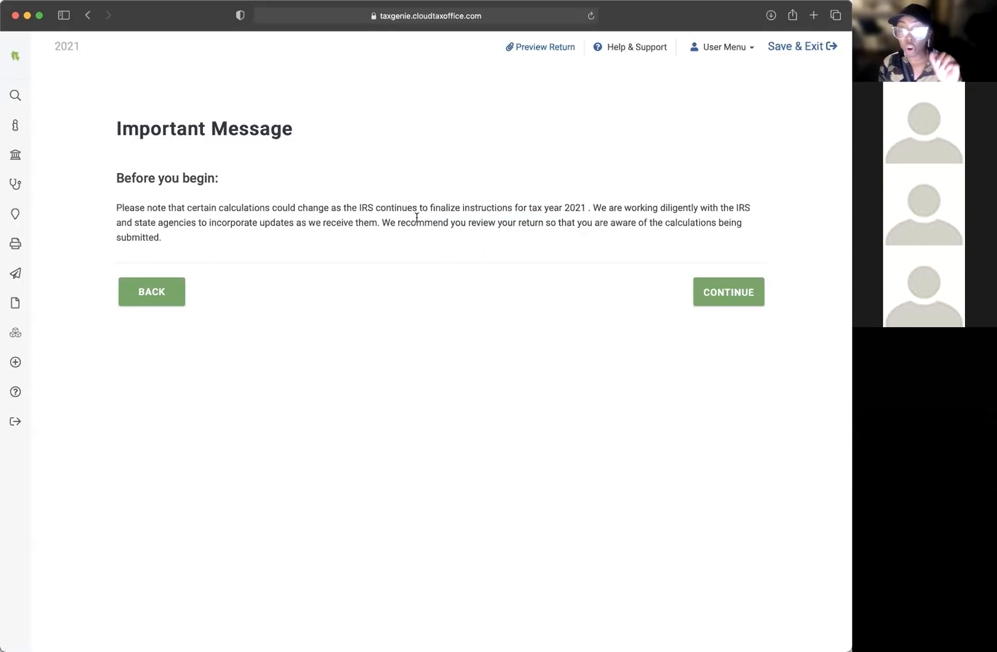
pyautogui.moveTo(399, 222); pyautogui.dragTo(512, 233)
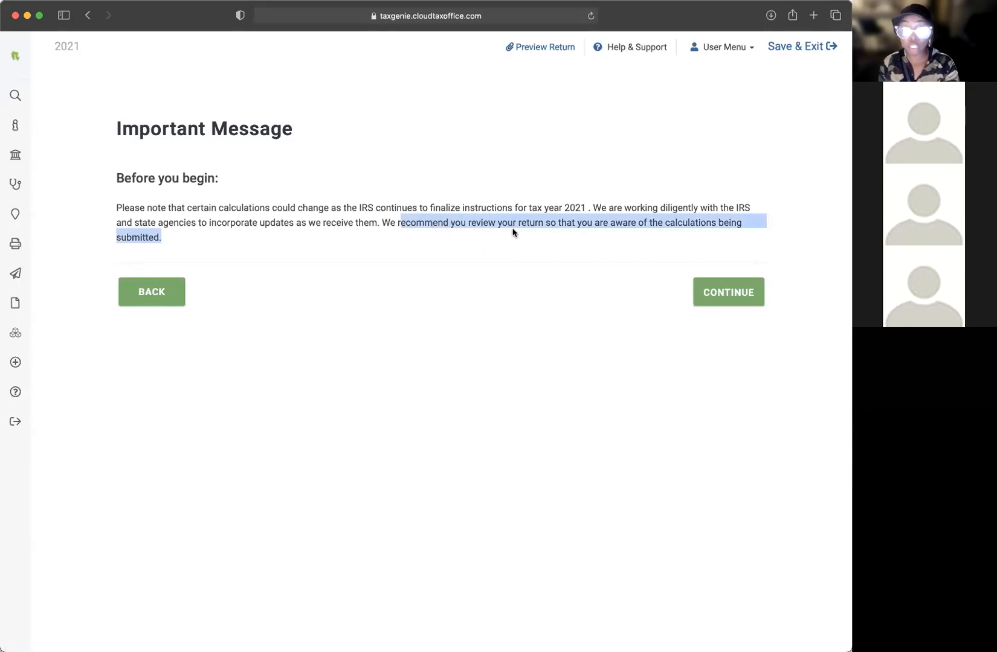
pyautogui.click(529, 224)
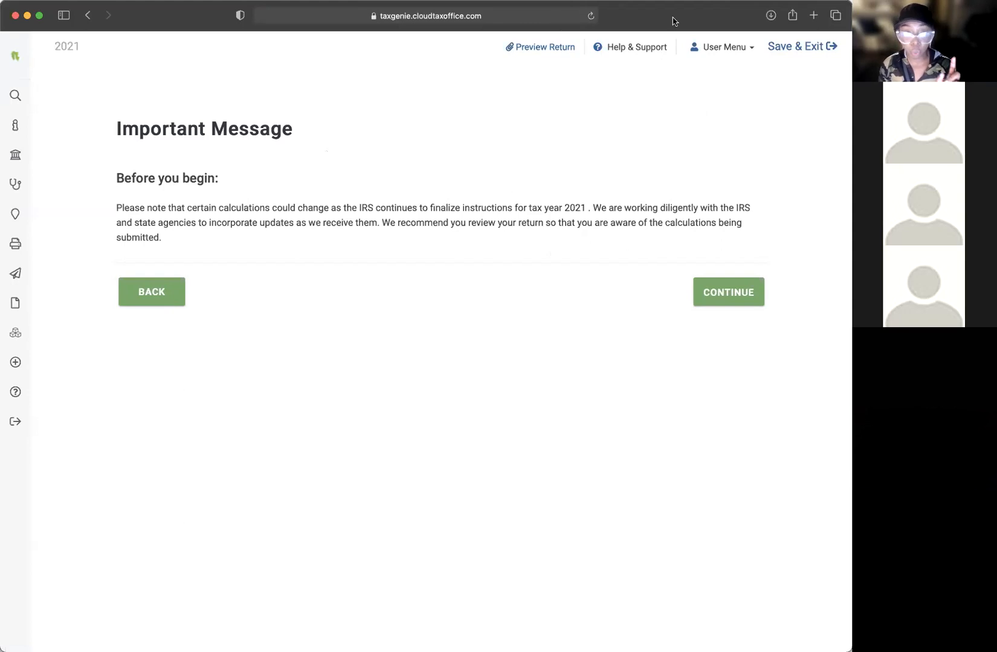
# Step: Continue past the important message and choose Head of Household as filing status
pyautogui.click(718, 297)
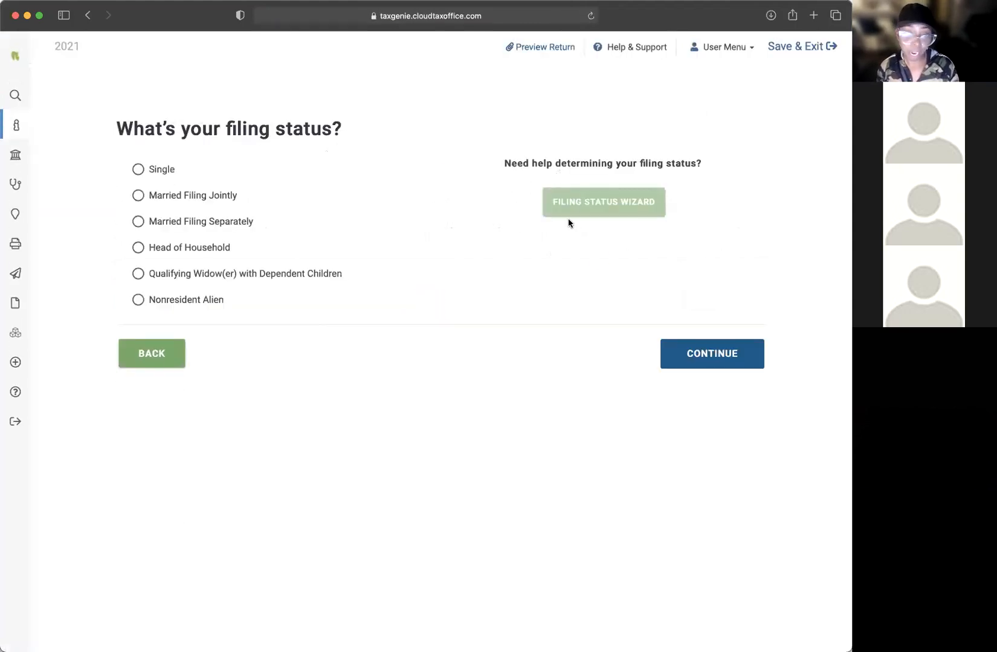
pyautogui.click(138, 248)
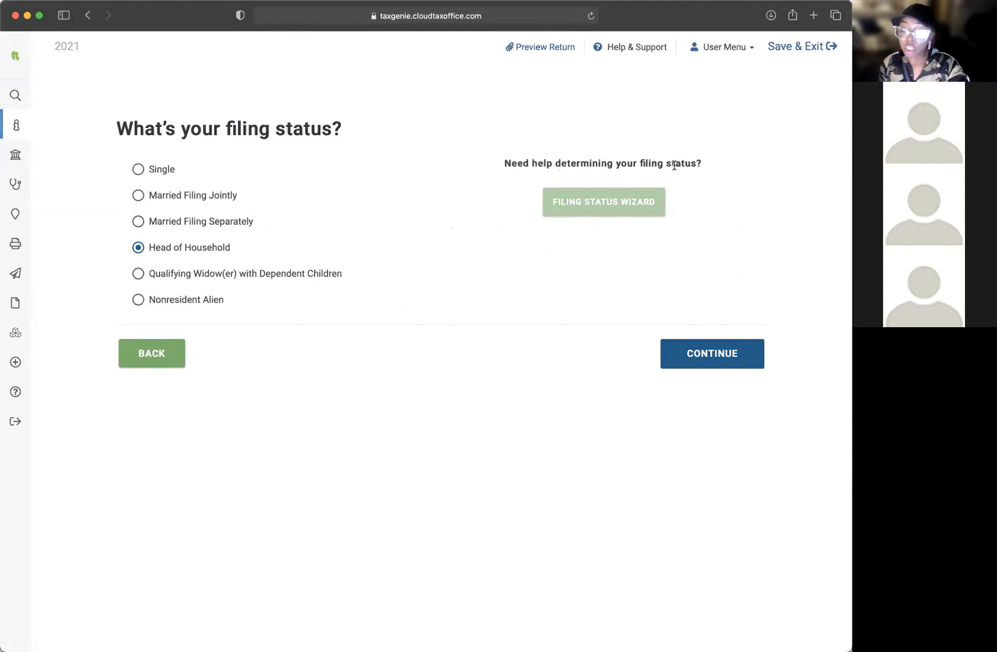
pyautogui.moveTo(691, 163); pyautogui.dragTo(542, 162)
pyautogui.click(707, 163)
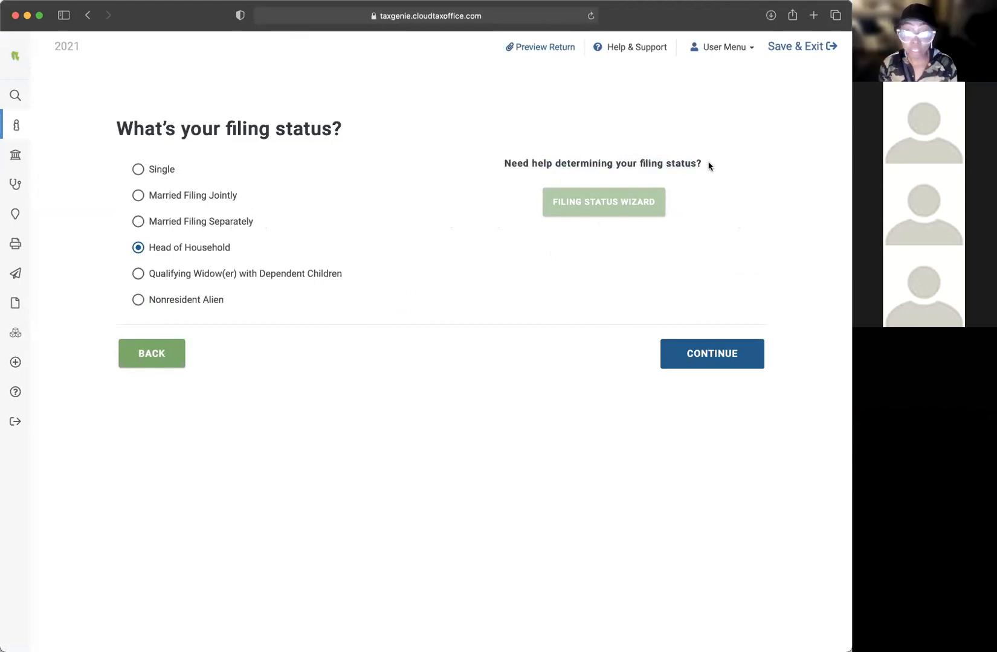
# Step: Preview the Filing Status Wizard questions, exit it, and reselect Head of Household
pyautogui.click(627, 206)
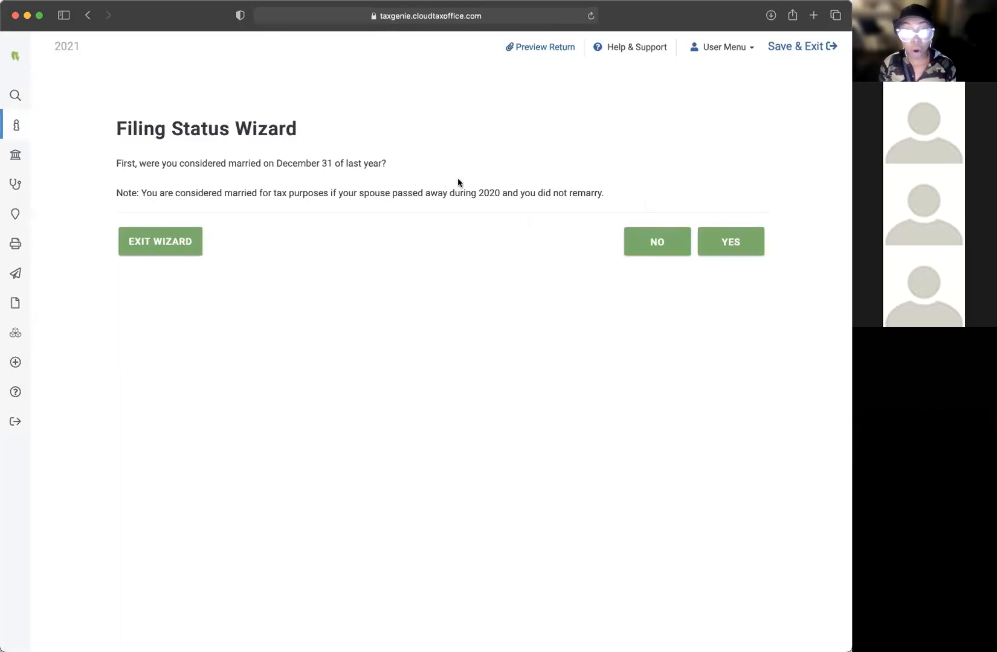
pyautogui.moveTo(115, 166); pyautogui.dragTo(386, 164)
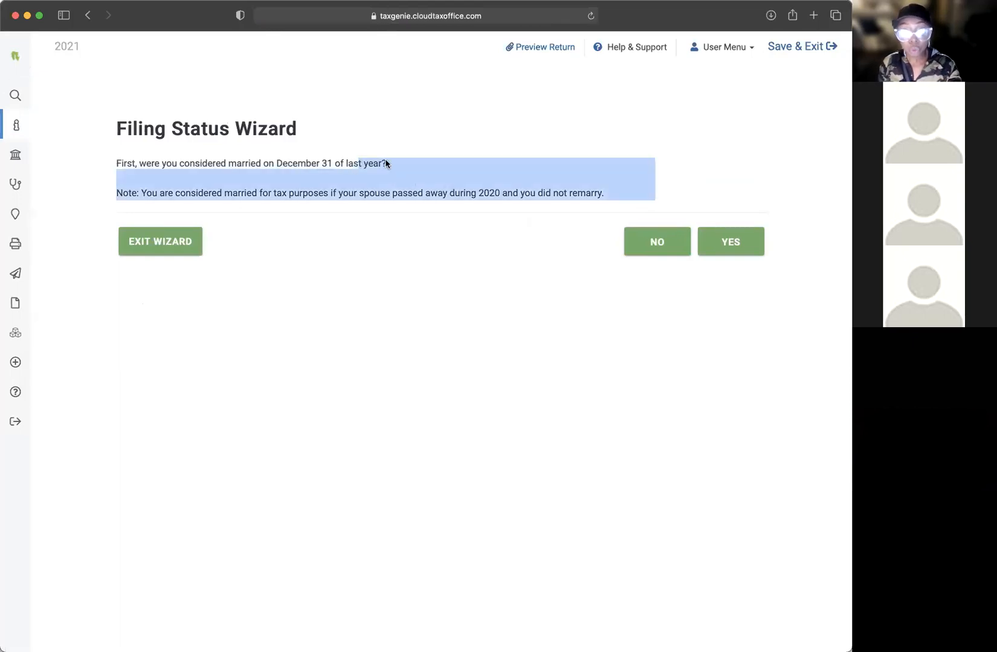
pyautogui.click(341, 151)
pyautogui.moveTo(116, 164); pyautogui.dragTo(326, 162)
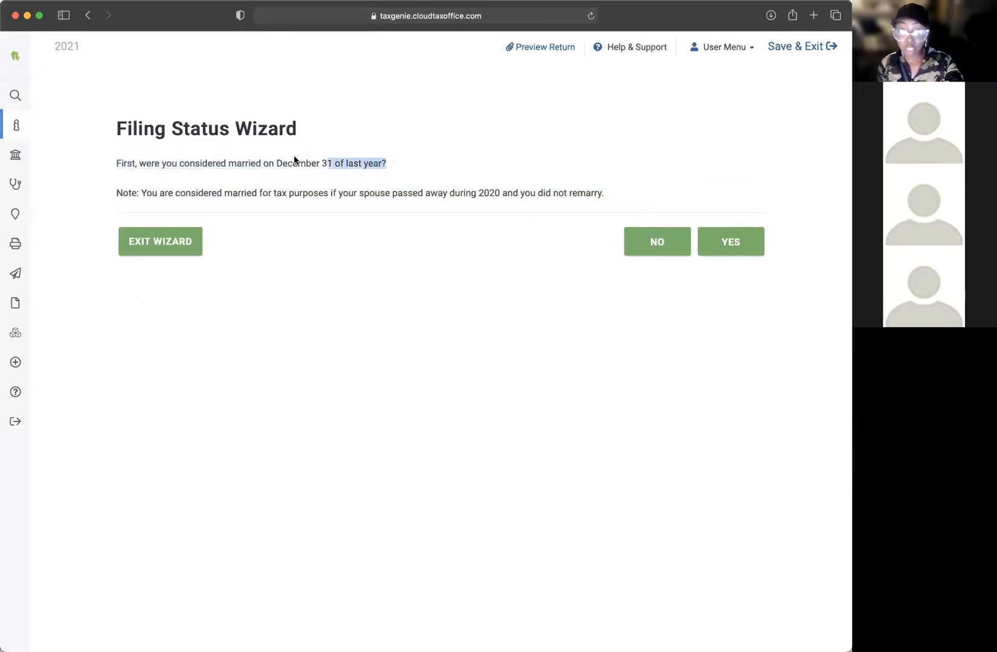
pyautogui.click(198, 157)
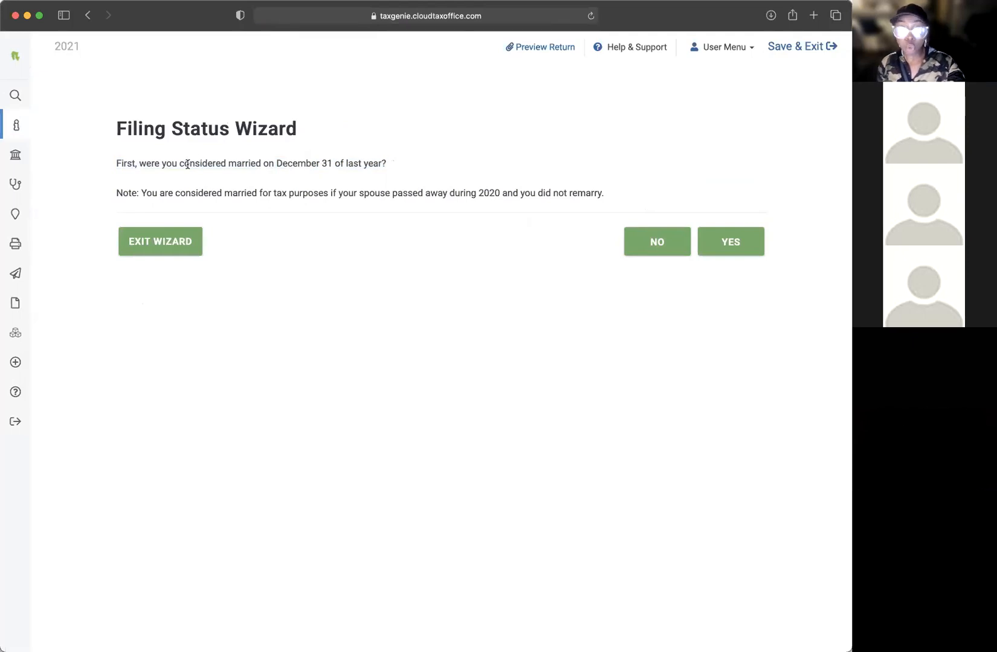
pyautogui.moveTo(121, 165); pyautogui.dragTo(463, 180)
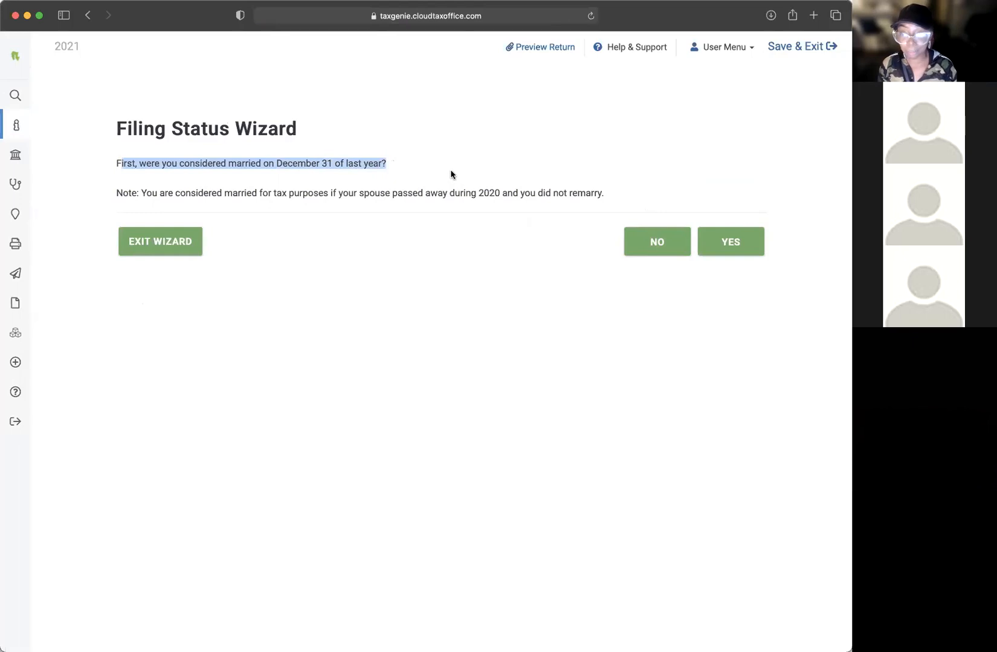
pyautogui.click(137, 165)
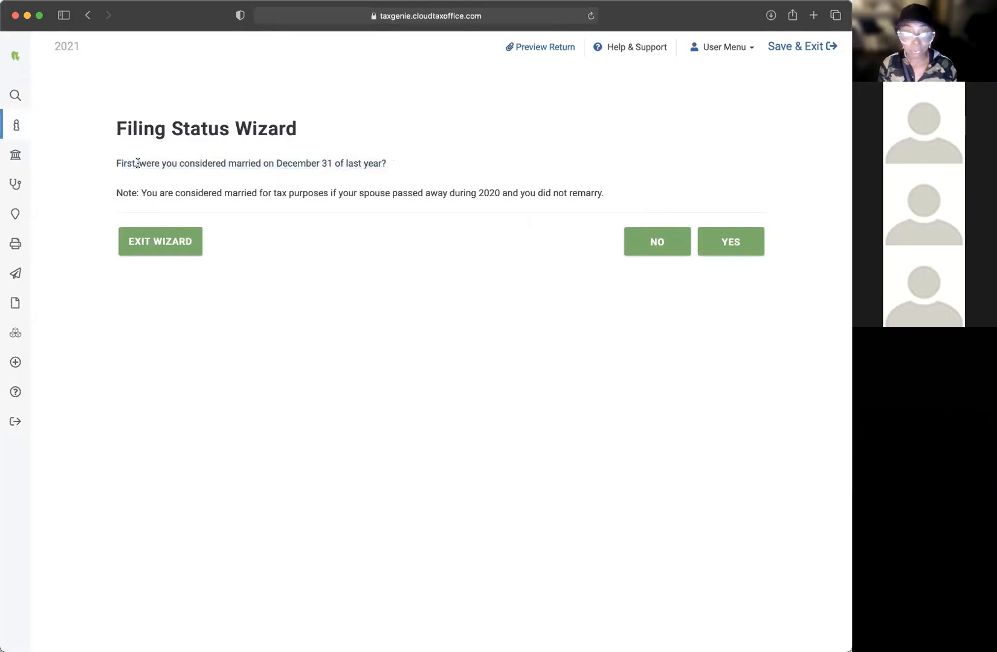
pyautogui.click(158, 248)
pyautogui.click(138, 248)
# Step: Save the filing status and enter the taxpayer's first and last name
pyautogui.click(711, 353)
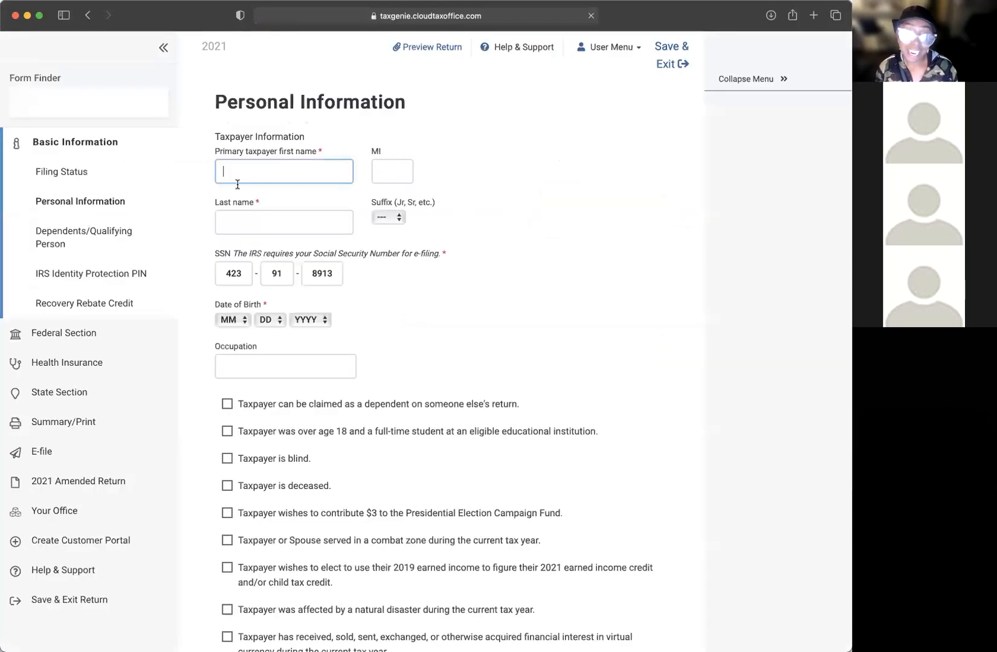
pyautogui.press('Tab')
pyautogui.press('Tab')
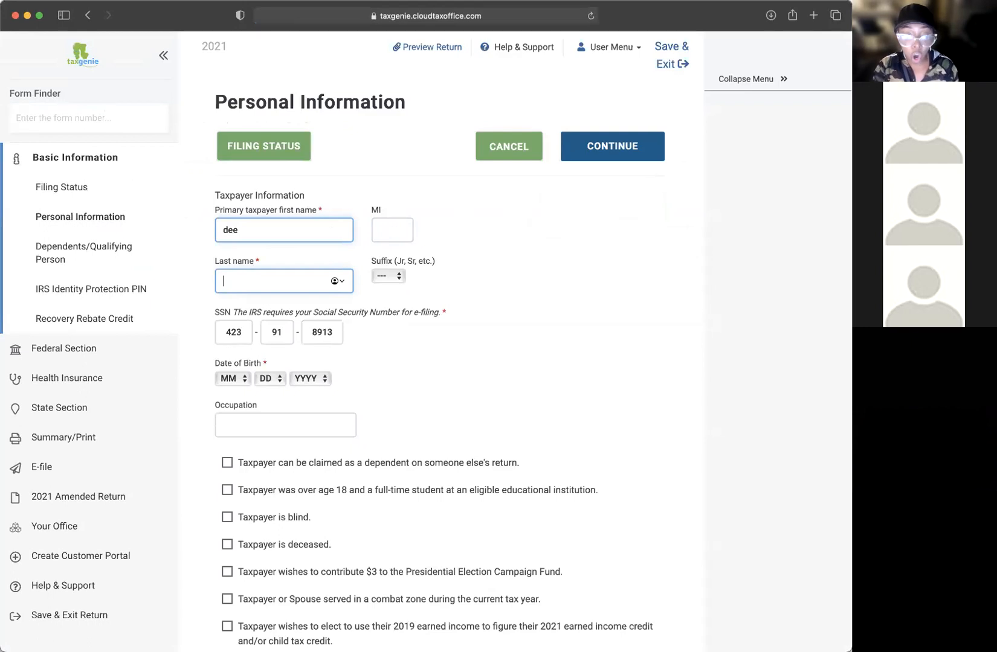
pyautogui.scroll(-3, 408, 294)
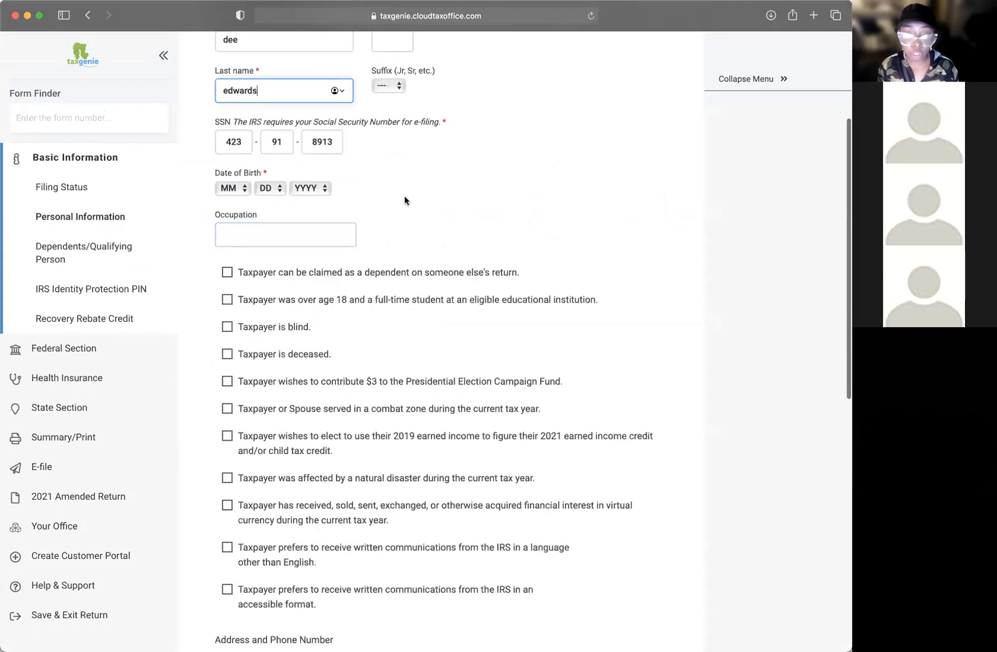
pyautogui.scroll(2, 405, 200)
# Step: Set the taxpayer's date of birth with the month, day and year dropdowns
pyautogui.click(232, 284)
pyautogui.click(229, 351)
pyautogui.click(265, 284)
pyautogui.click(265, 314)
pyautogui.click(310, 284)
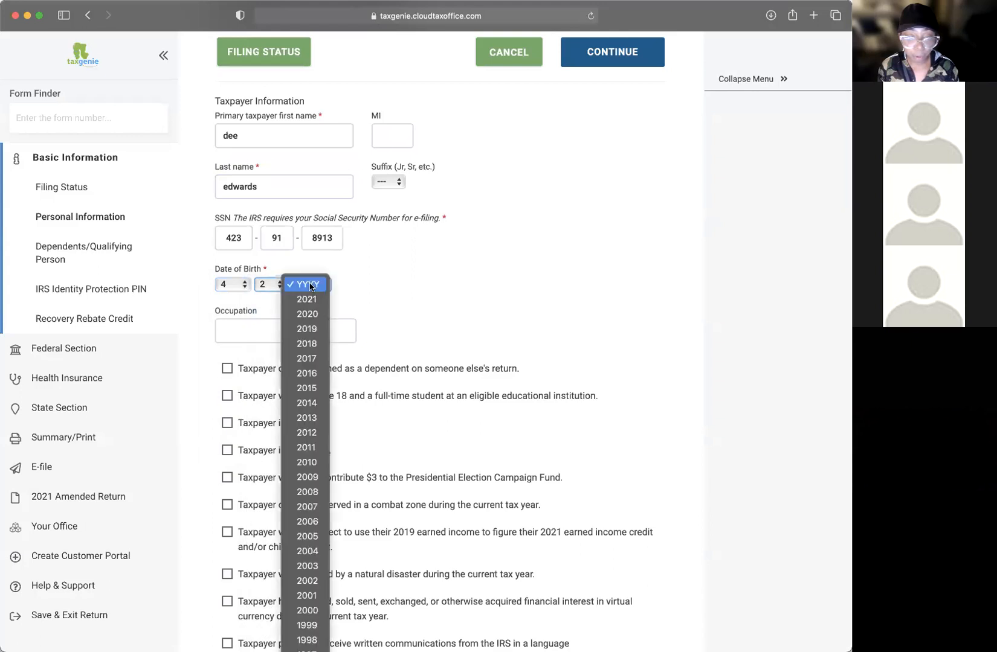
pyautogui.scroll(-5, 307, 503)
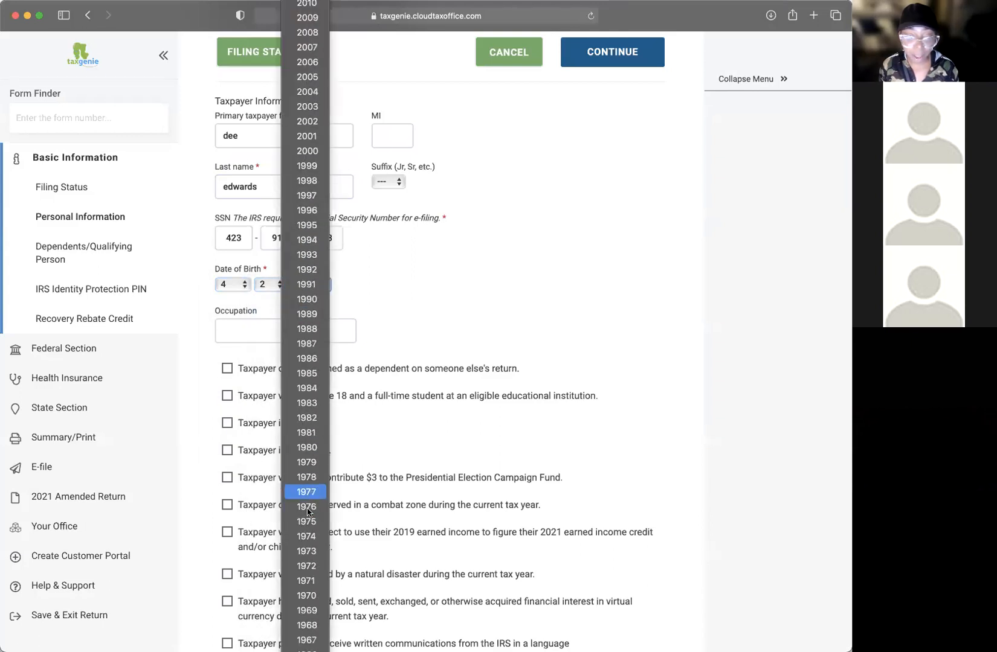
pyautogui.click(315, 344)
# Step: Enter the occupation 'tax preparer' and check the Personal Information fields
pyautogui.click(336, 329)
pyautogui.write('tax preparer')
pyautogui.scroll(-1, 448, 303)
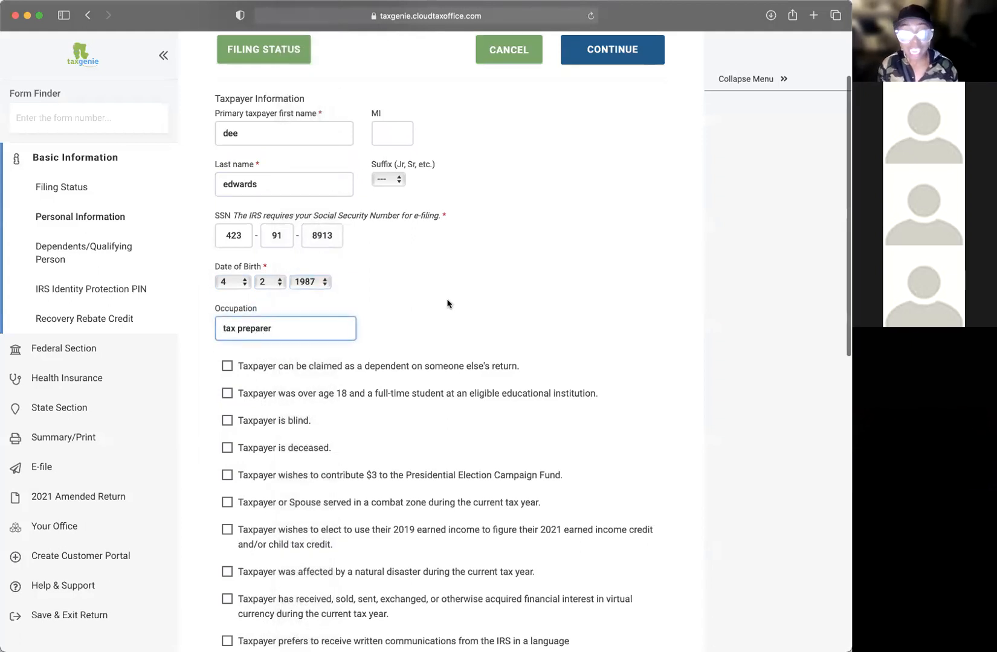
pyautogui.scroll(1, 448, 304)
pyautogui.doubleClick(448, 304)
pyautogui.click(303, 328)
pyautogui.click(316, 291)
pyautogui.click(462, 262)
pyautogui.scroll(1, 462, 262)
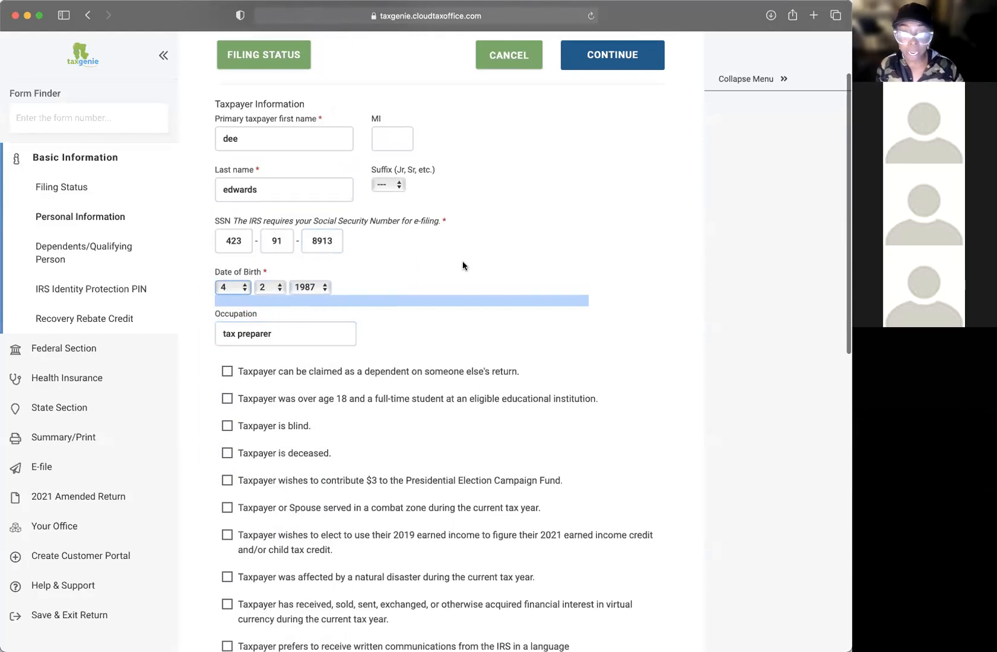
pyautogui.scroll(-2, 451, 262)
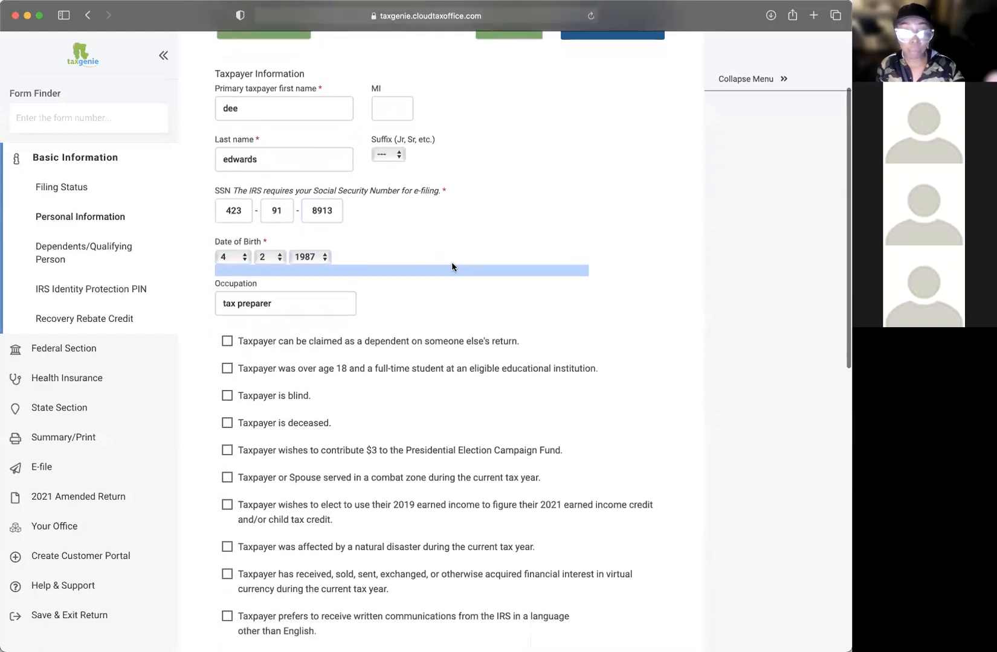
pyautogui.scroll(3, 434, 291)
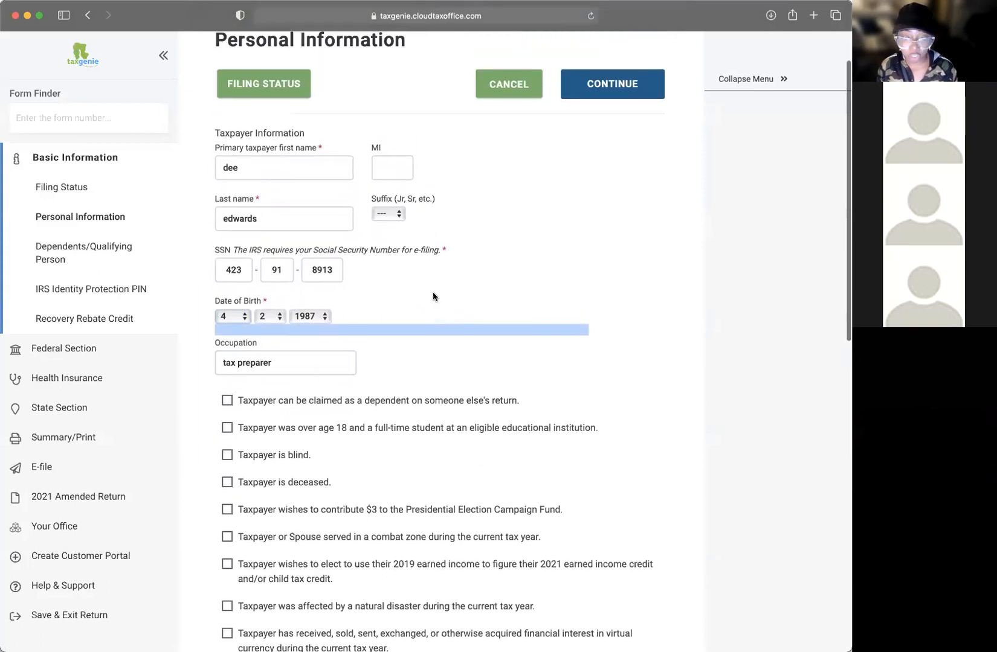
pyautogui.click(274, 358)
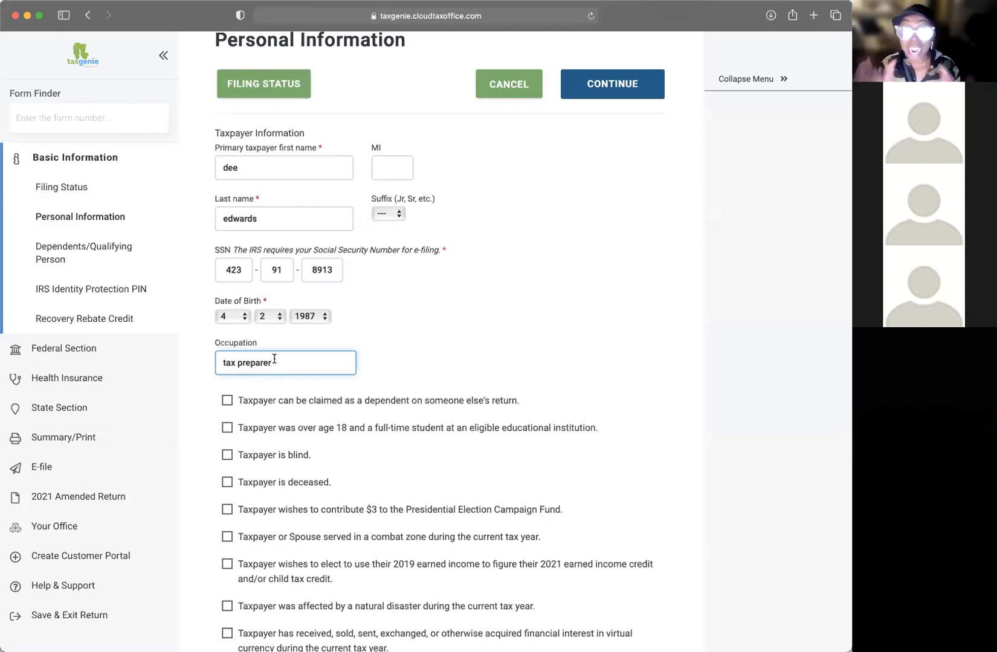
pyautogui.scroll(-5, 465, 394)
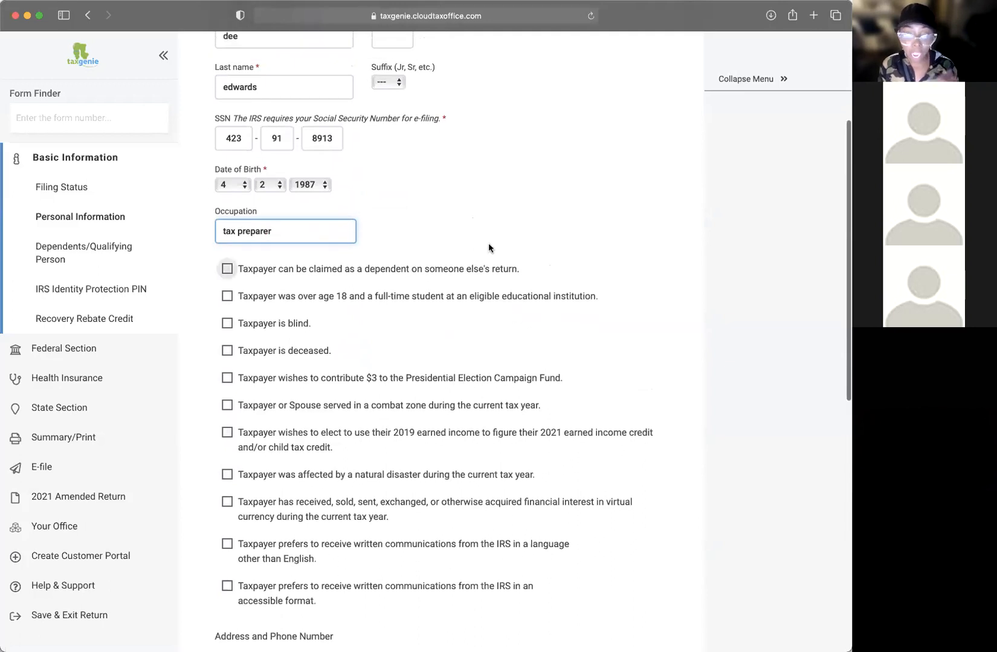
pyautogui.scroll(-1, 488, 243)
pyautogui.scroll(-1, 493, 245)
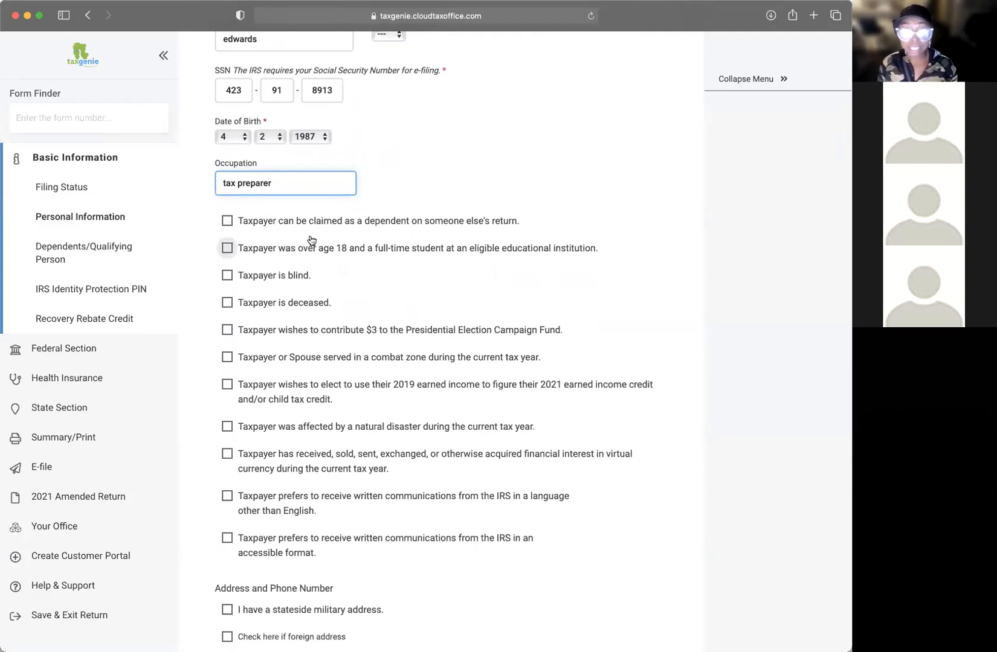
pyautogui.scroll(-1, 465, 238)
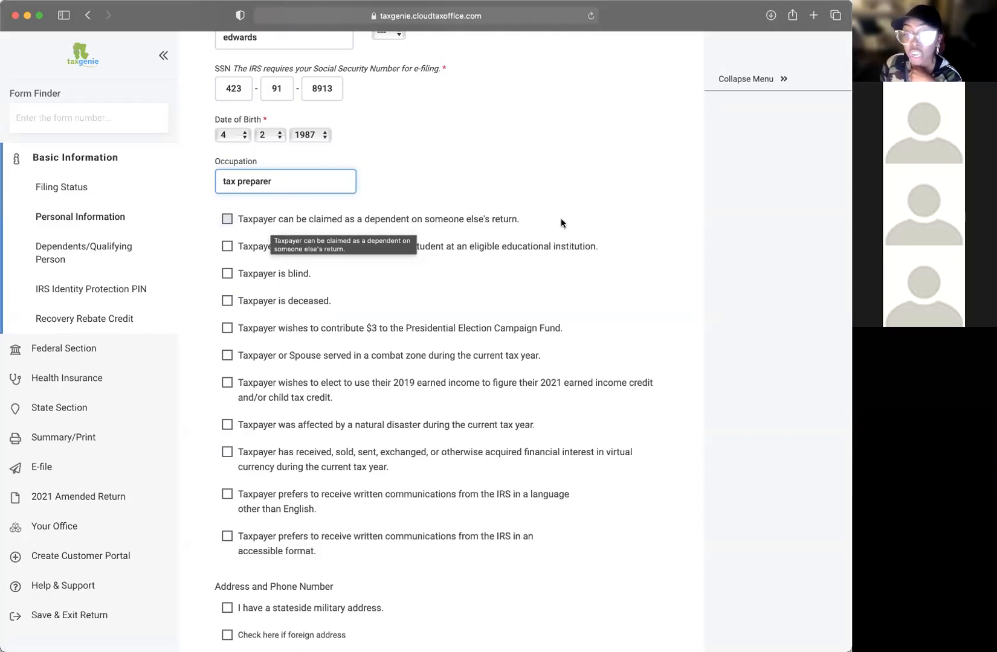
pyautogui.click(241, 220)
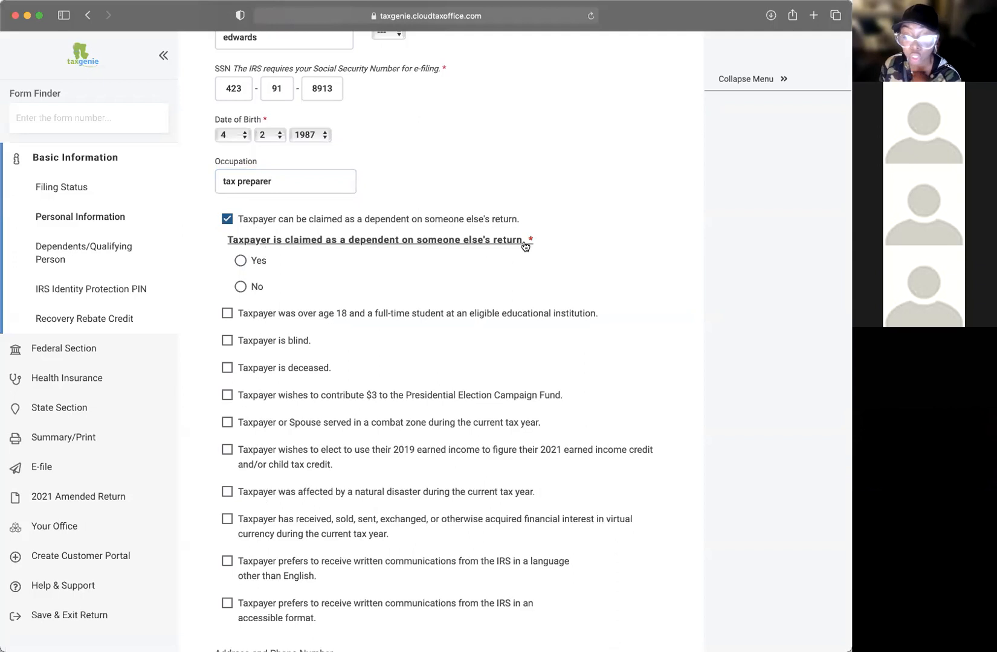
pyautogui.click(239, 261)
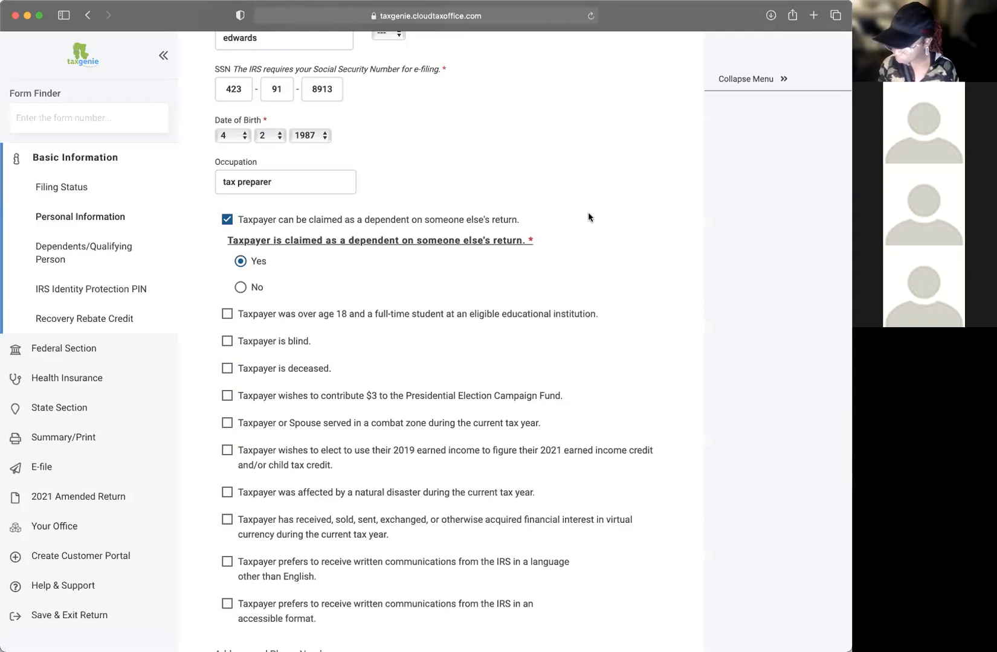
pyautogui.click(227, 219)
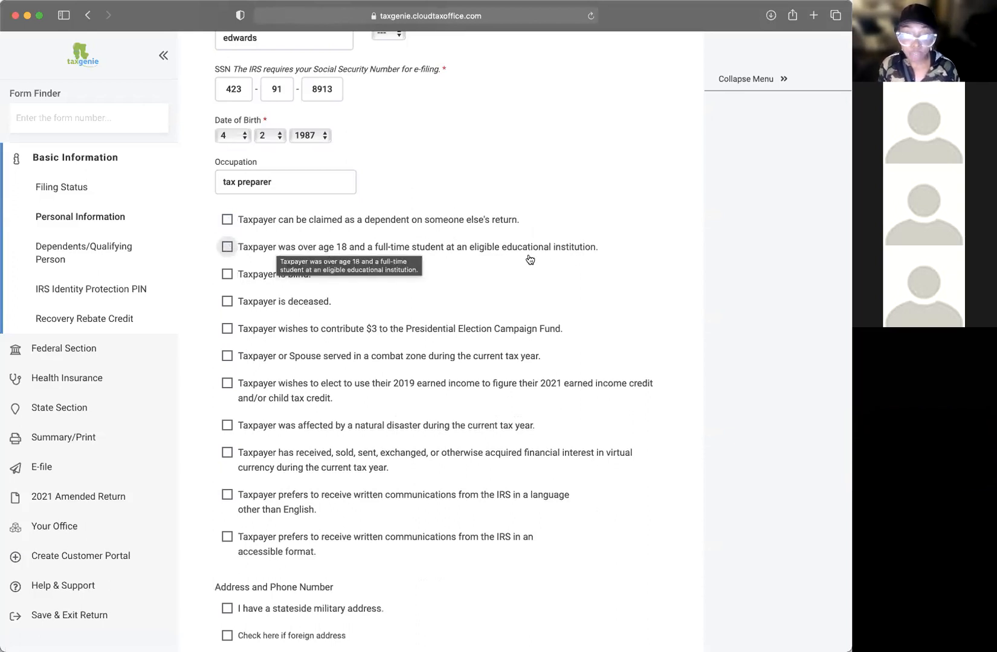
pyautogui.click(551, 248)
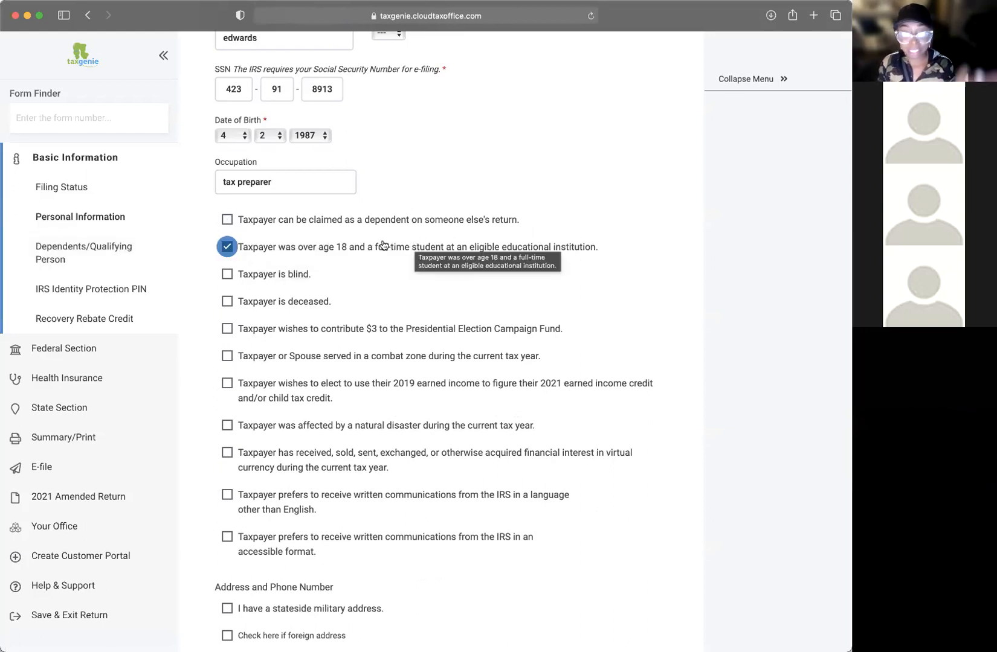
pyautogui.click(231, 249)
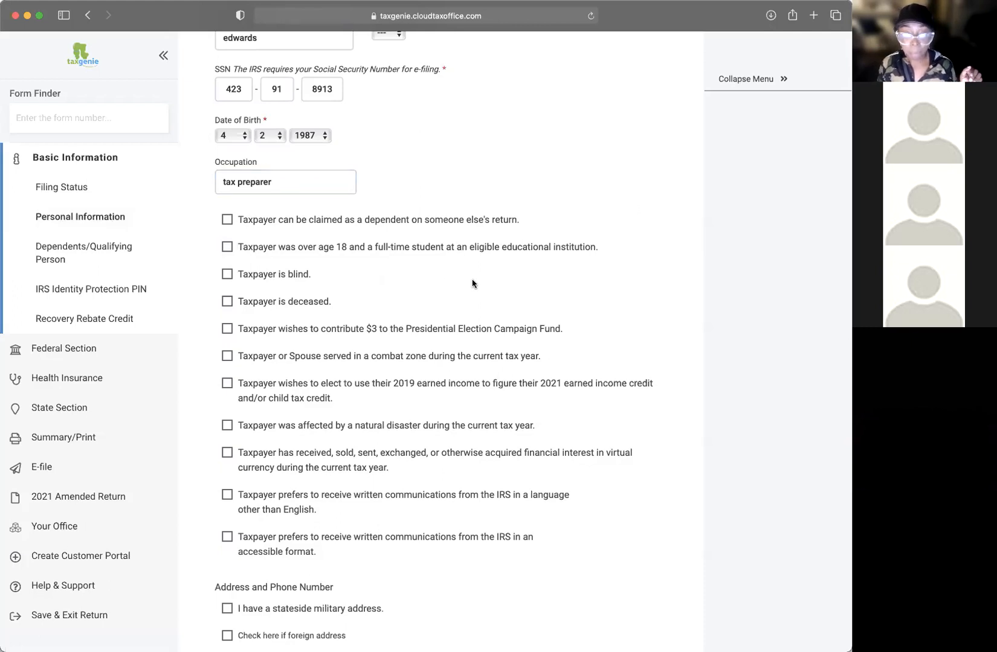
pyautogui.scroll(-2, 474, 282)
pyautogui.click(97, 116)
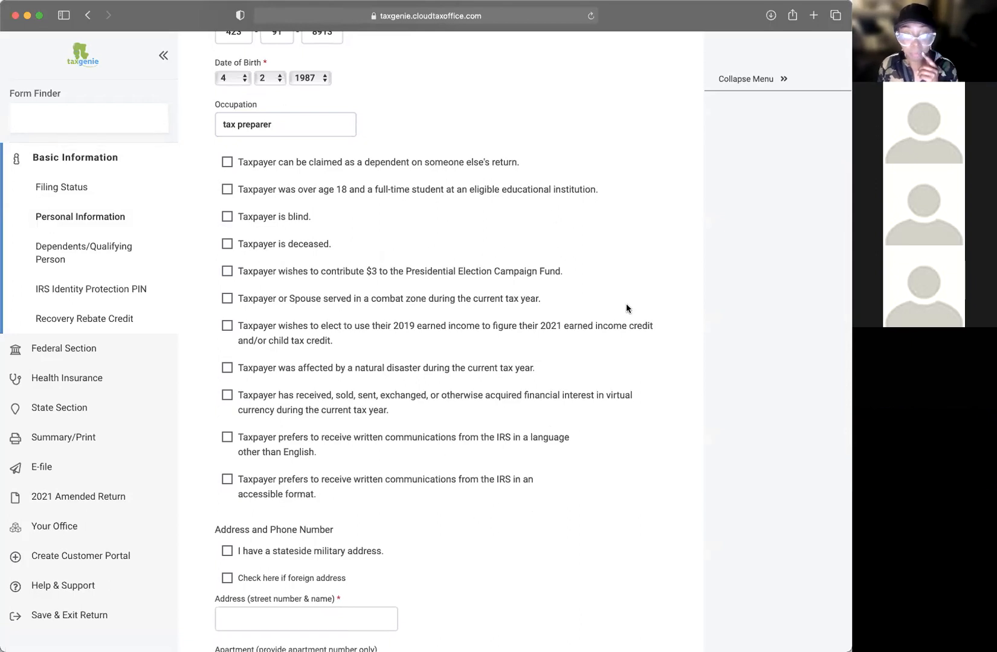
pyautogui.scroll(-3, 576, 295)
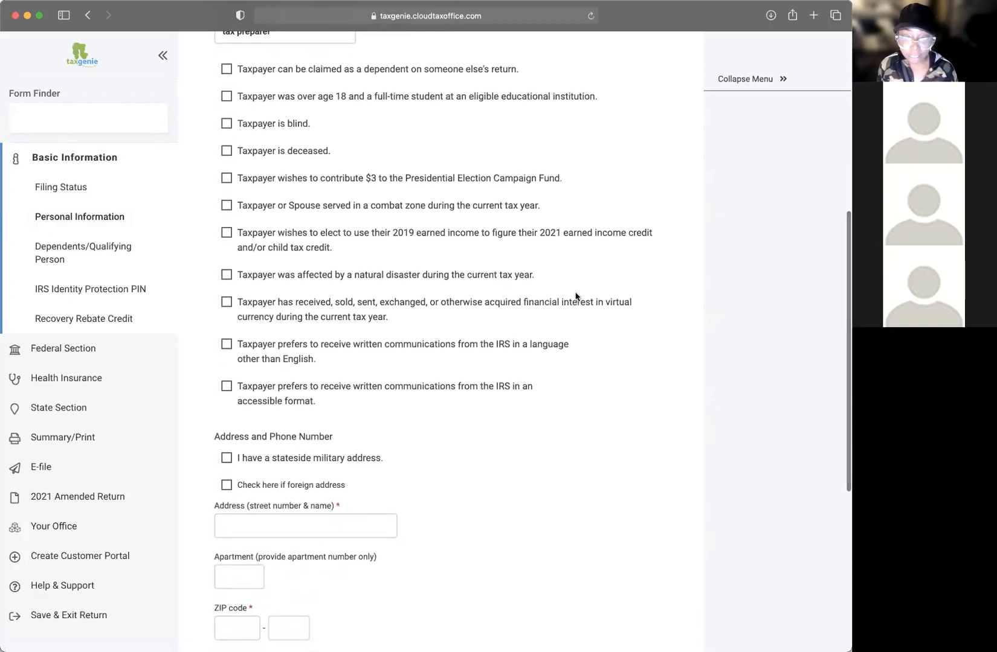
pyautogui.scroll(1, 576, 296)
pyautogui.click(230, 242)
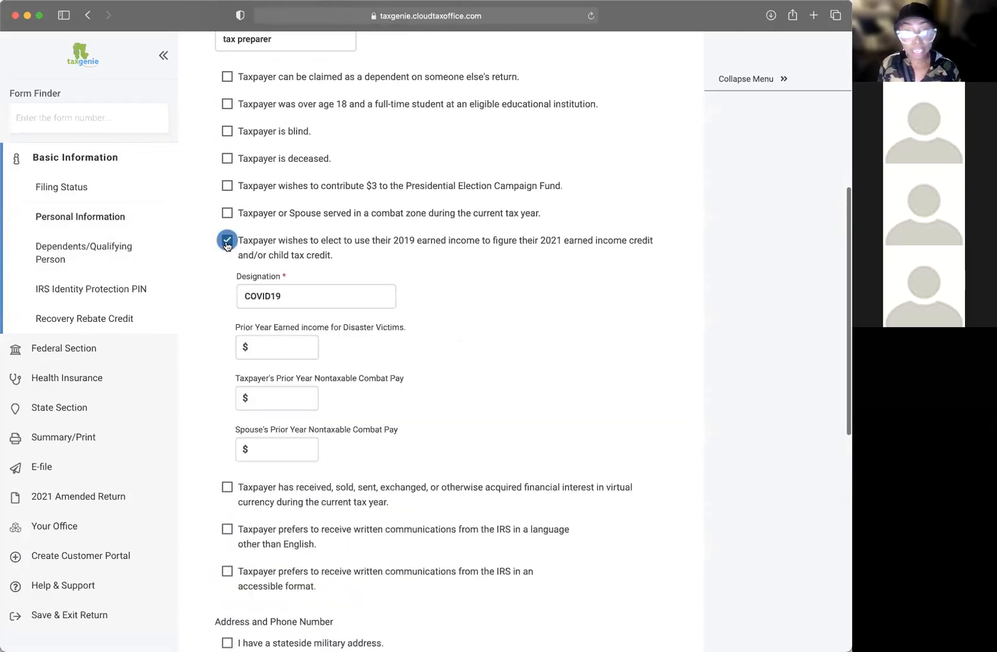
pyautogui.click(228, 241)
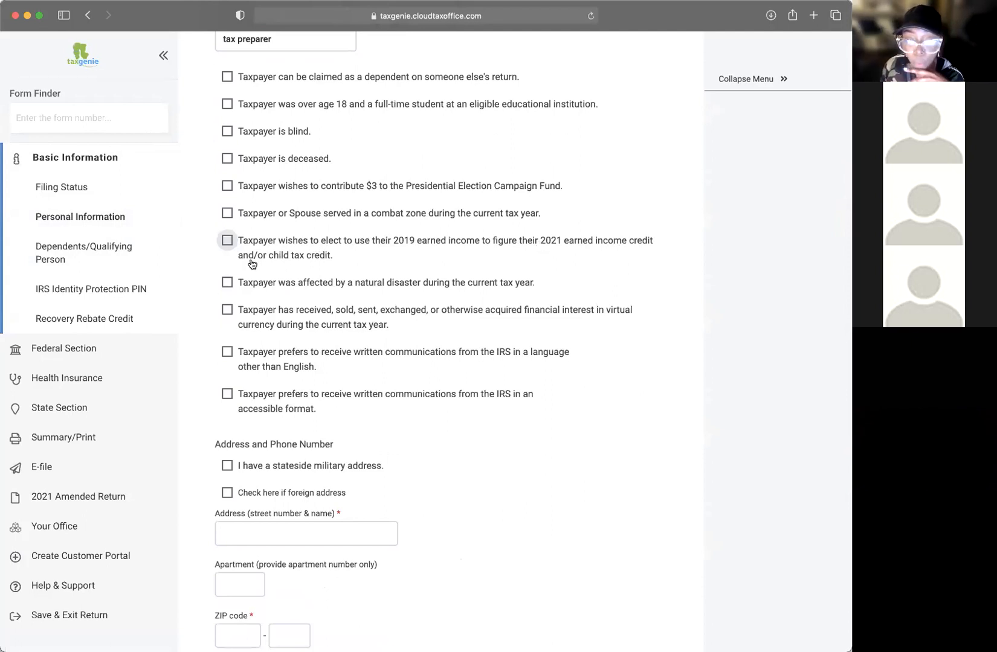
pyautogui.click(227, 240)
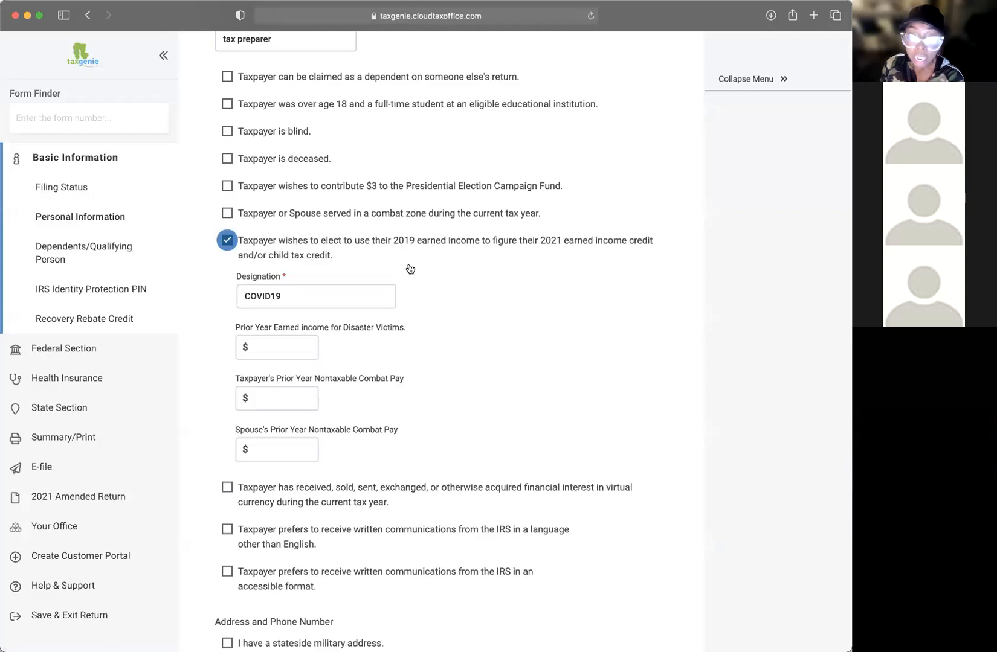
pyautogui.scroll(-1, 410, 270)
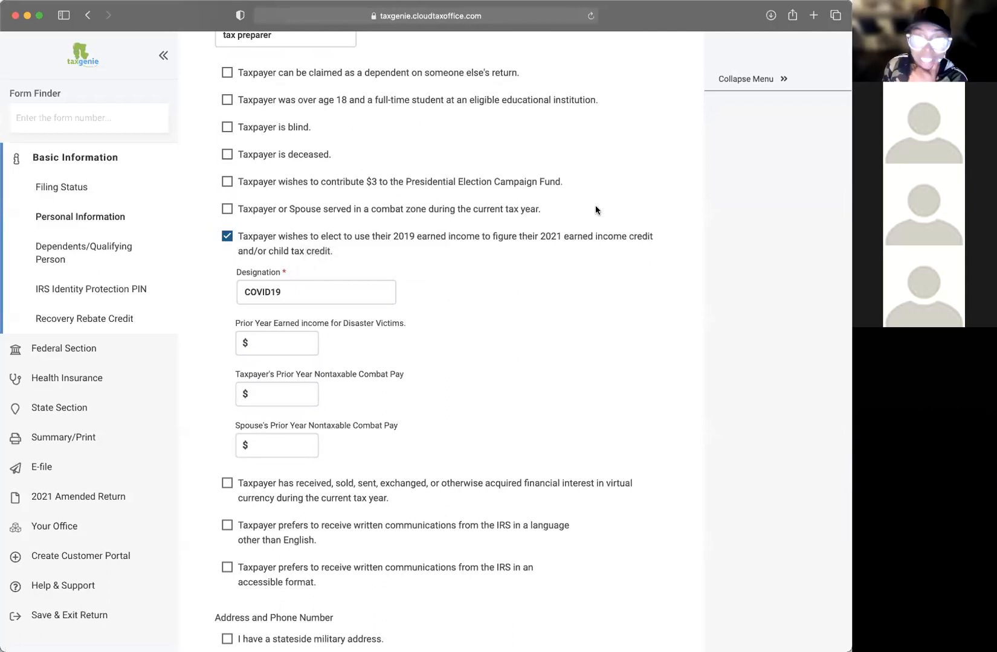
pyautogui.scroll(1, 488, 258)
pyautogui.scroll(2, 489, 258)
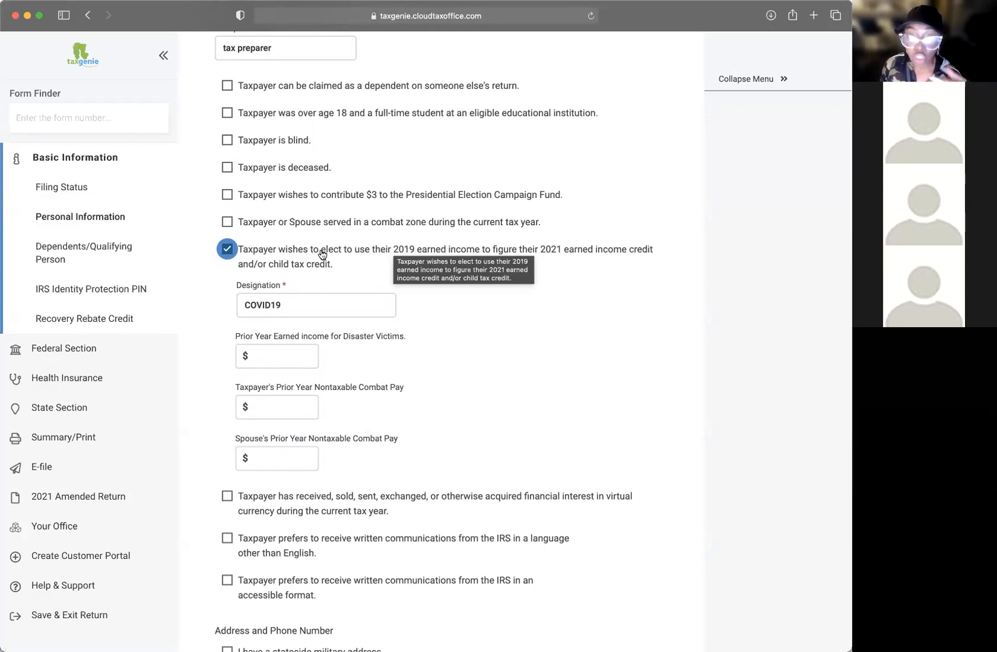
pyautogui.scroll(-1, 322, 254)
pyautogui.click(279, 334)
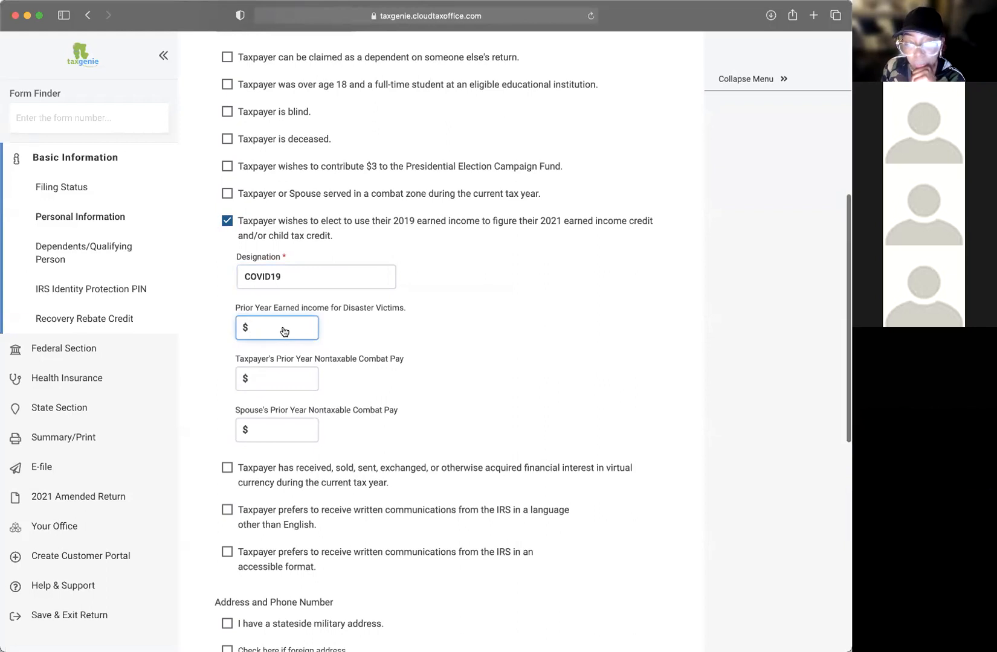
pyautogui.scroll(2, 282, 324)
pyautogui.moveTo(289, 318); pyautogui.dragTo(235, 316)
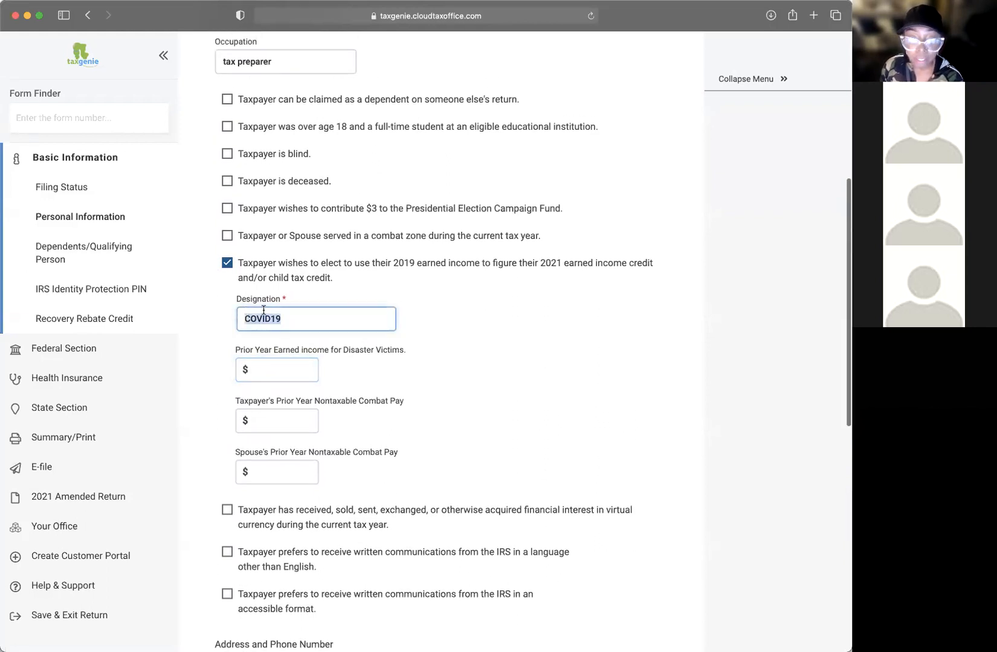
pyautogui.click(246, 368)
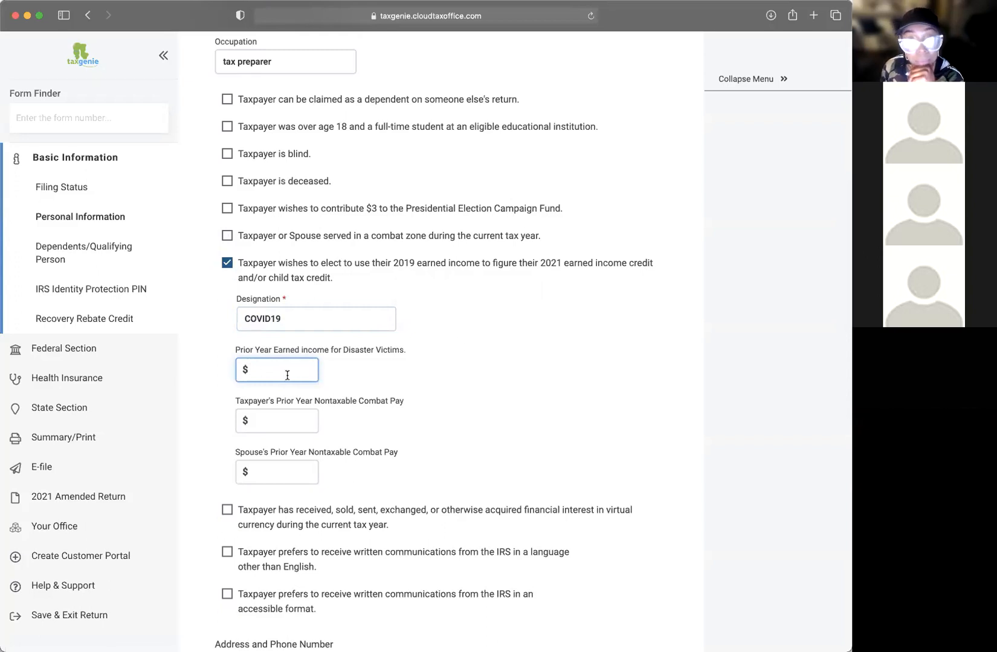
# Step: Untick the 2019 earned-income election and tick the non-English IRS letters preference
pyautogui.click(227, 264)
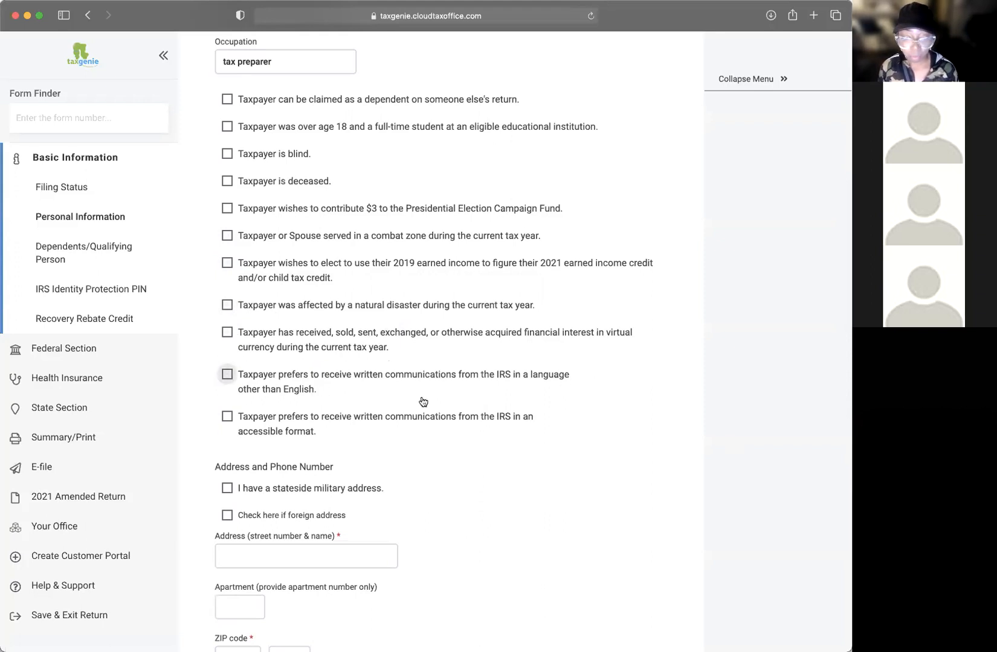
pyautogui.scroll(-2, 421, 401)
pyautogui.scroll(-2, 422, 401)
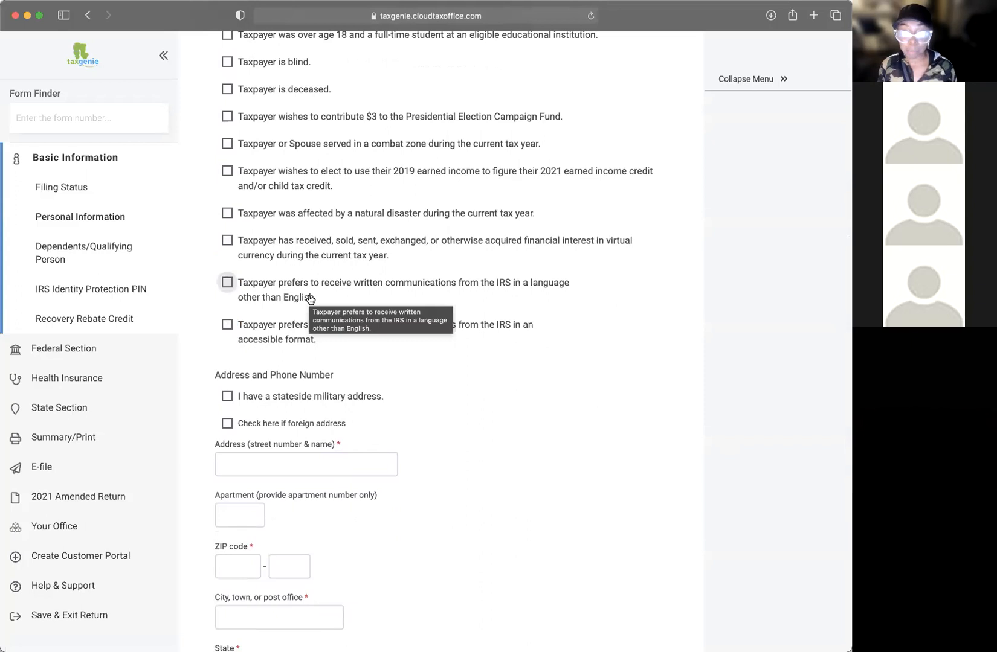
pyautogui.click(326, 283)
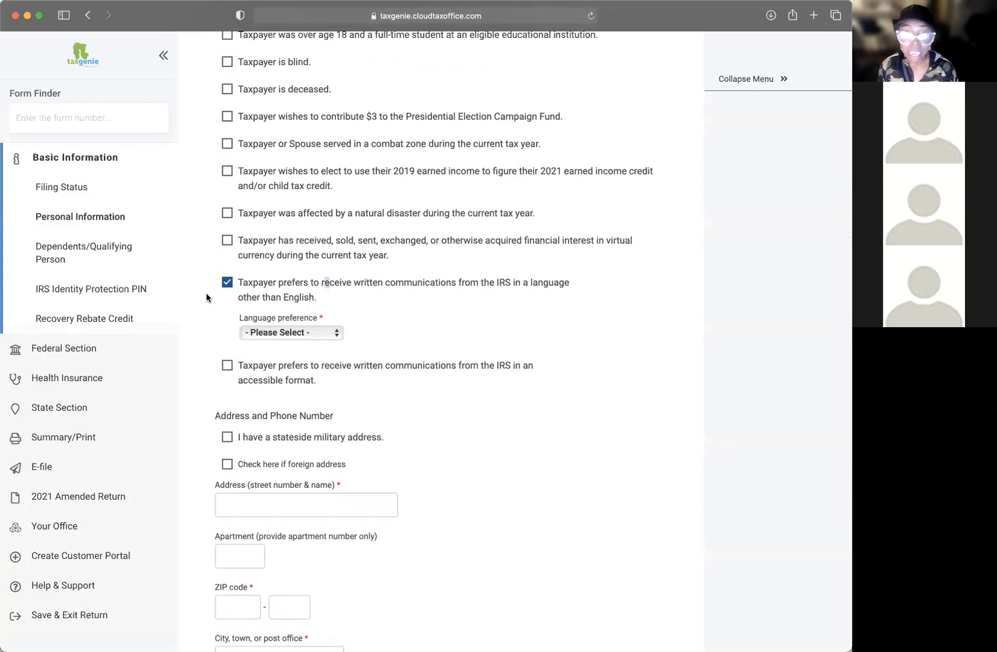
pyautogui.click(286, 334)
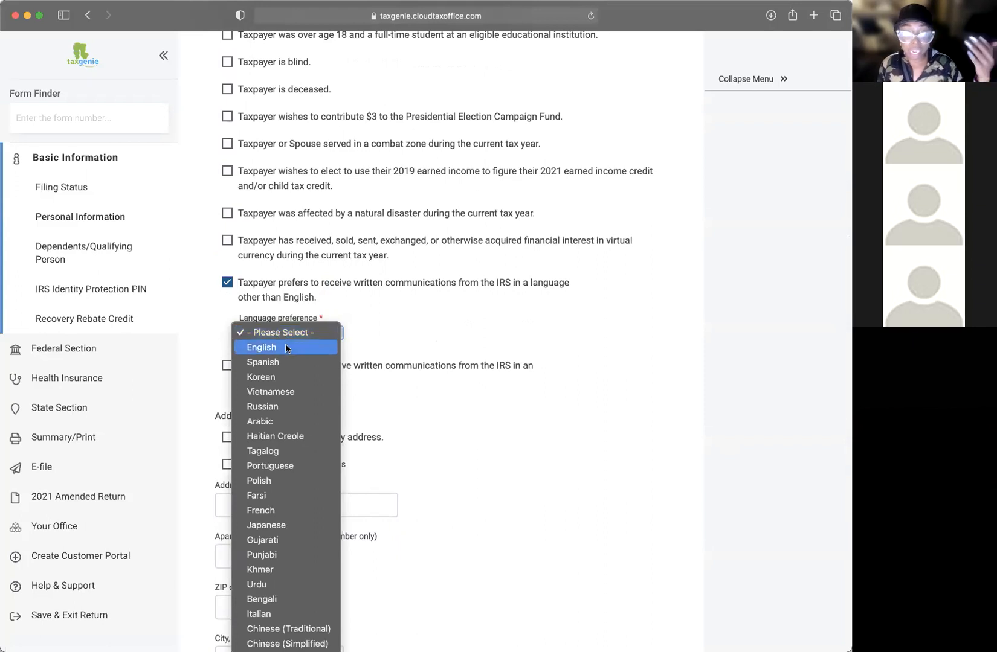
# Step: Close the language list and enter the taxpayer's street address
pyautogui.click(229, 284)
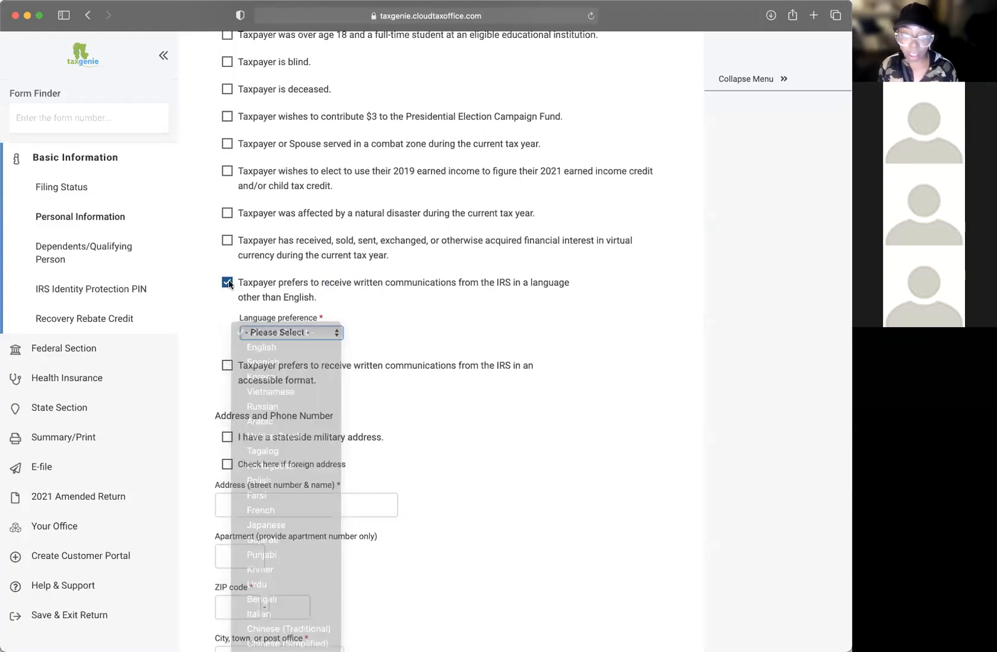
pyautogui.scroll(-3, 451, 386)
pyautogui.click(292, 444)
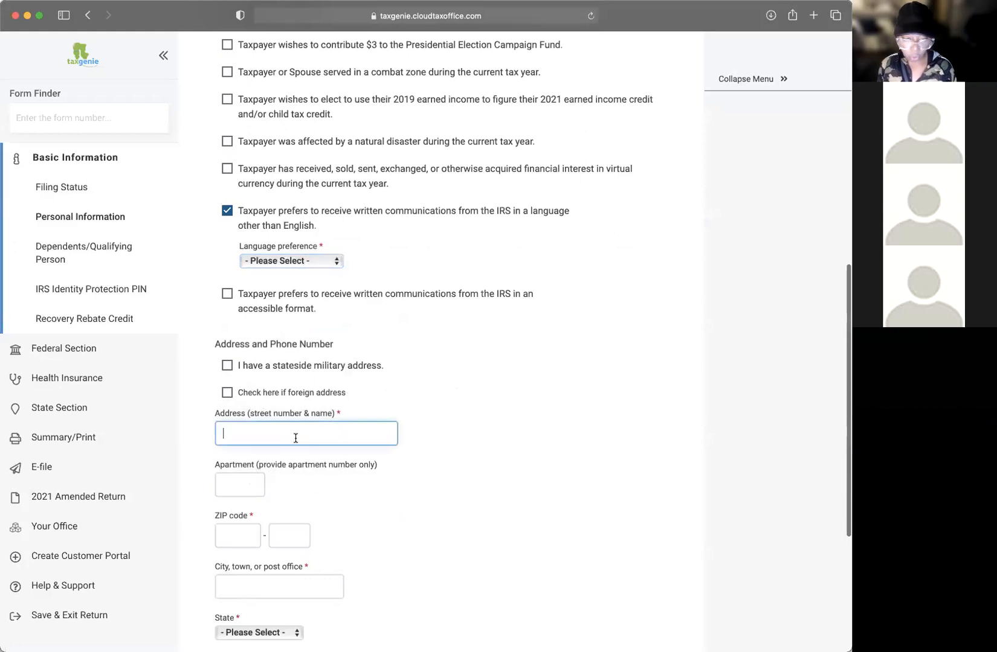
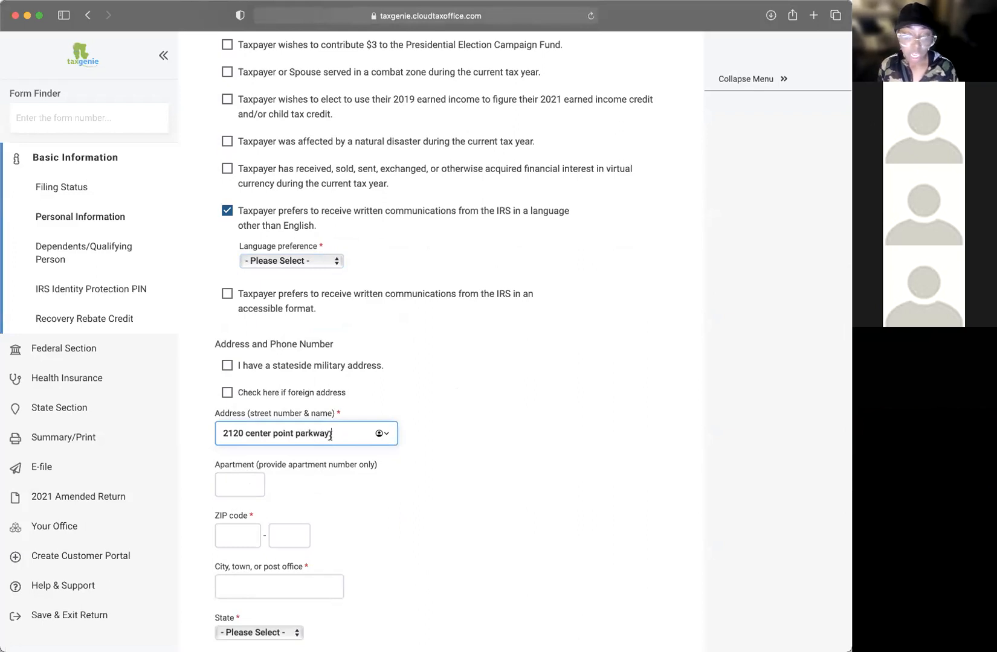
pyautogui.press('Tab')
# Step: Enter the taxpayer's ZIP code so city and state Alabama fill in automatically
pyautogui.scroll(-2, 462, 395)
pyautogui.click(239, 478)
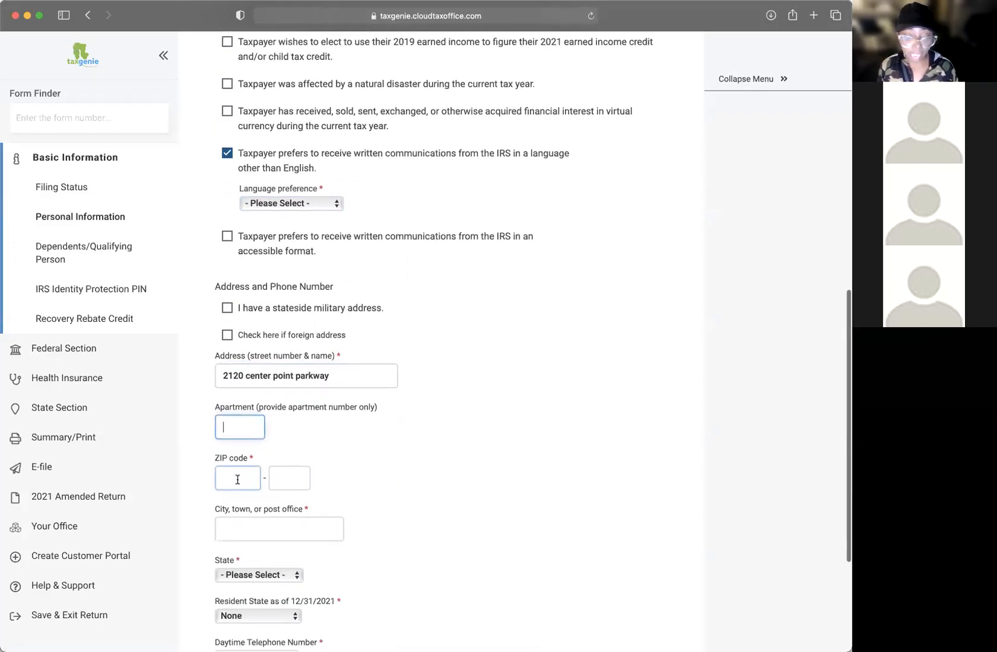
pyautogui.write('35215')
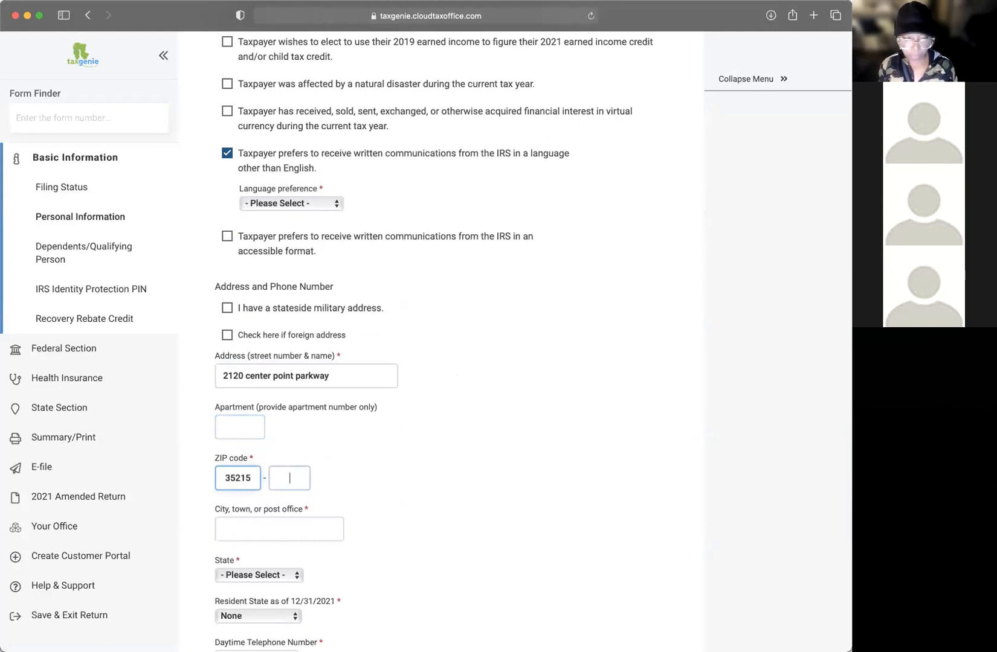
pyautogui.press('Tab')
pyautogui.scroll(-3, 414, 378)
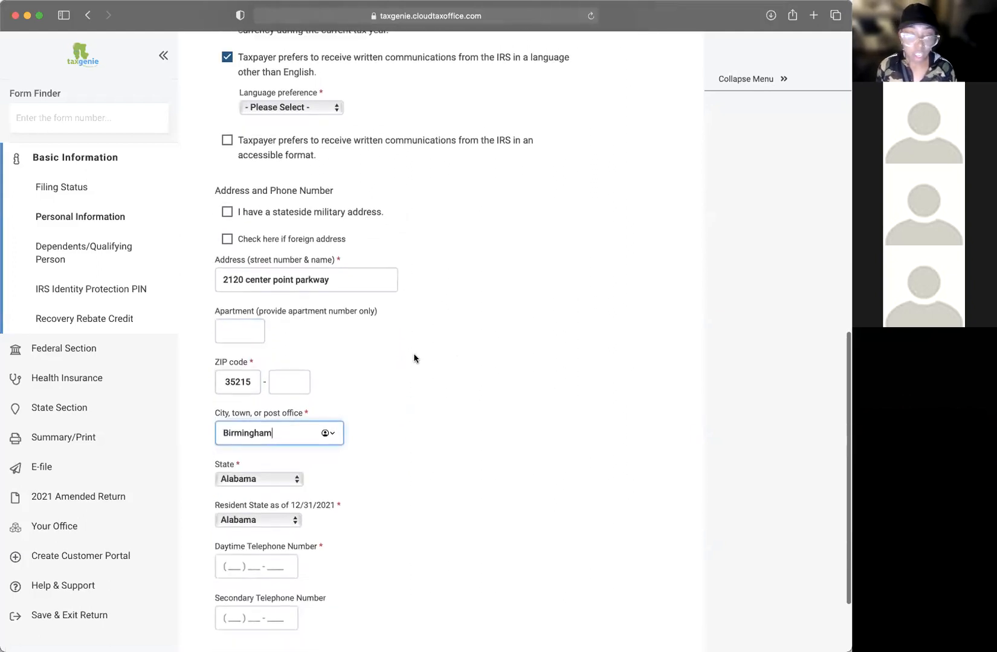
pyautogui.scroll(10, 420, 300)
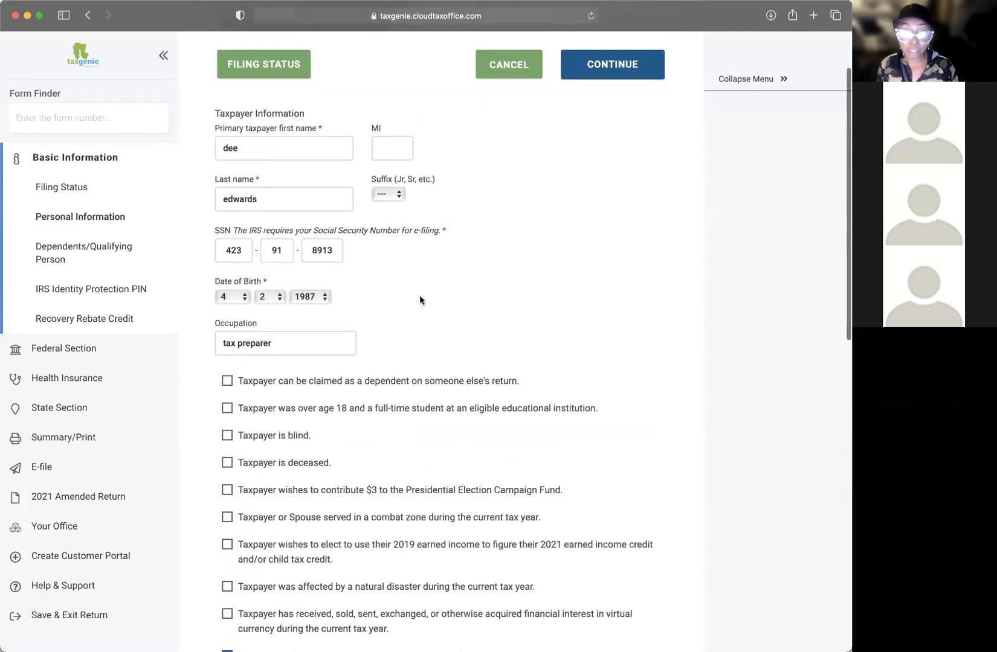
pyautogui.scroll(-7, 419, 300)
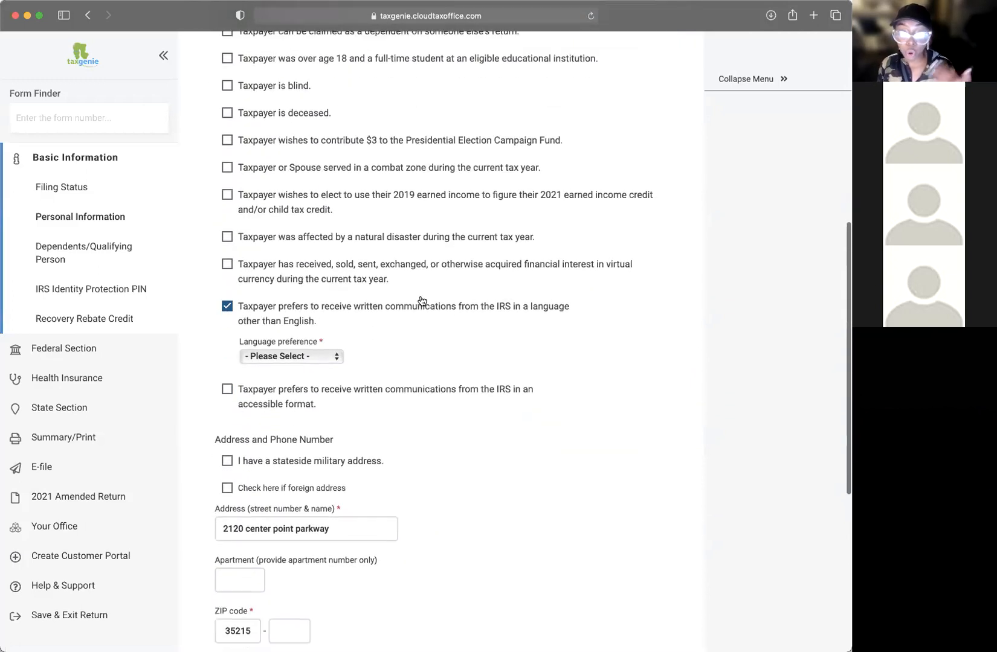
pyautogui.scroll(-2, 422, 299)
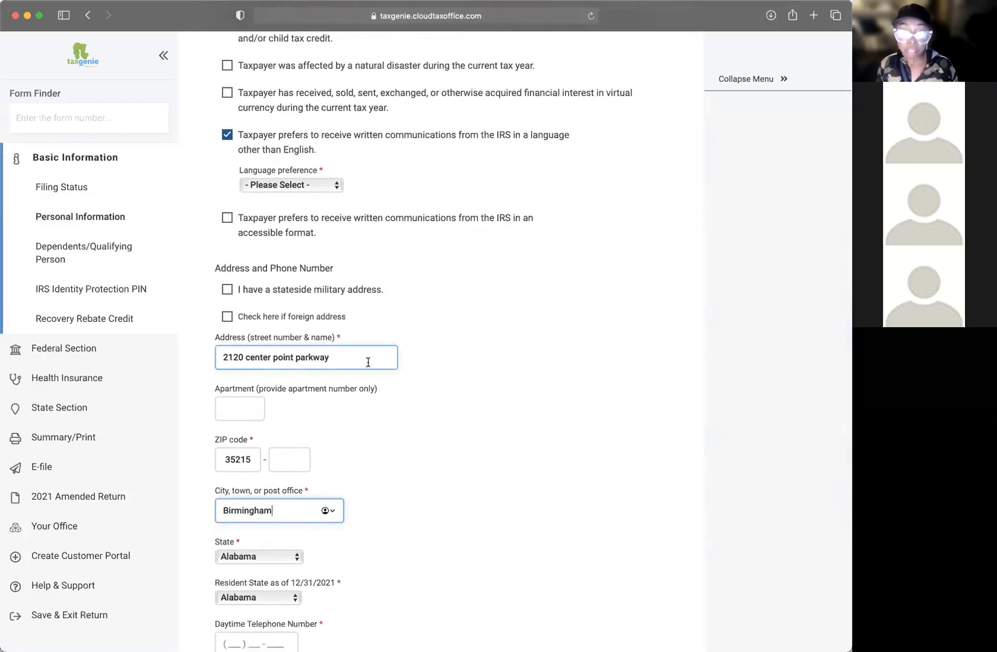
pyautogui.scroll(-2, 377, 364)
# Step: Enter the taxpayer's daytime telephone number, correcting its last digit
pyautogui.click(229, 505)
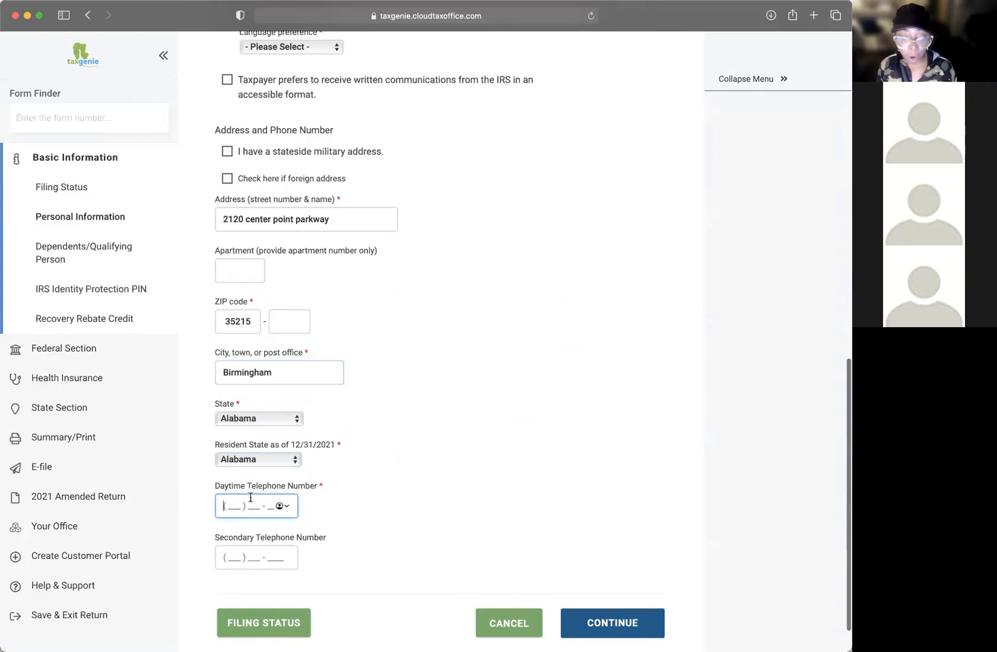
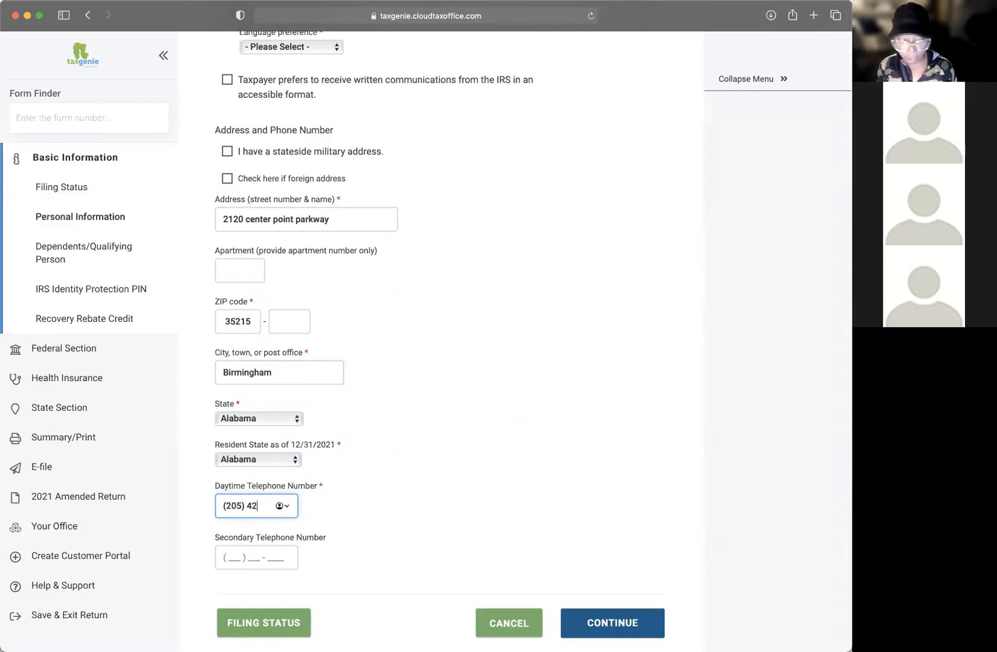
pyautogui.press('Tab')
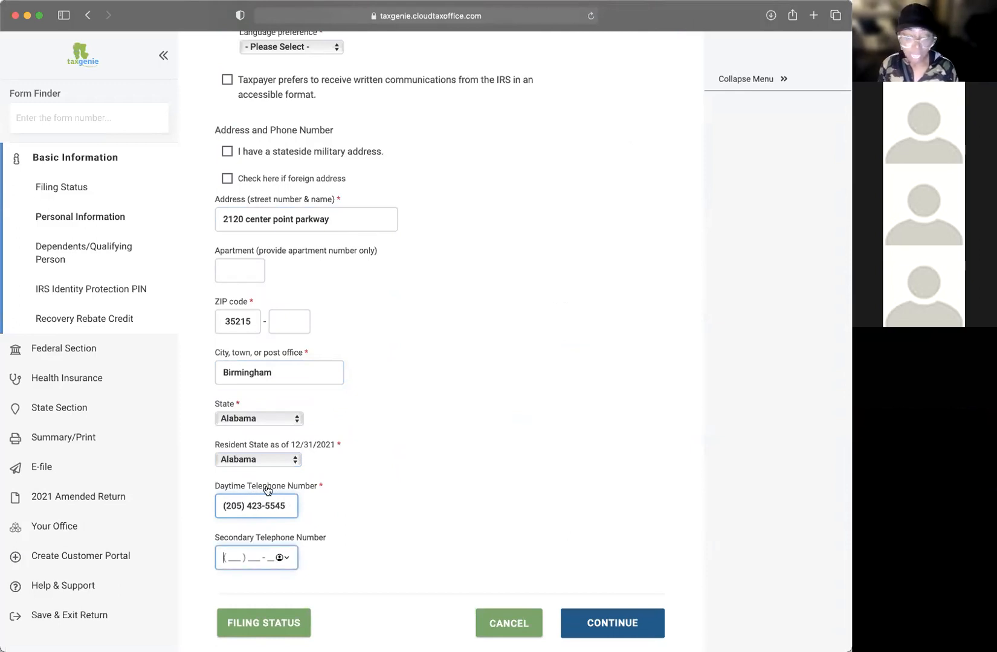
pyautogui.tripleClick(290, 505)
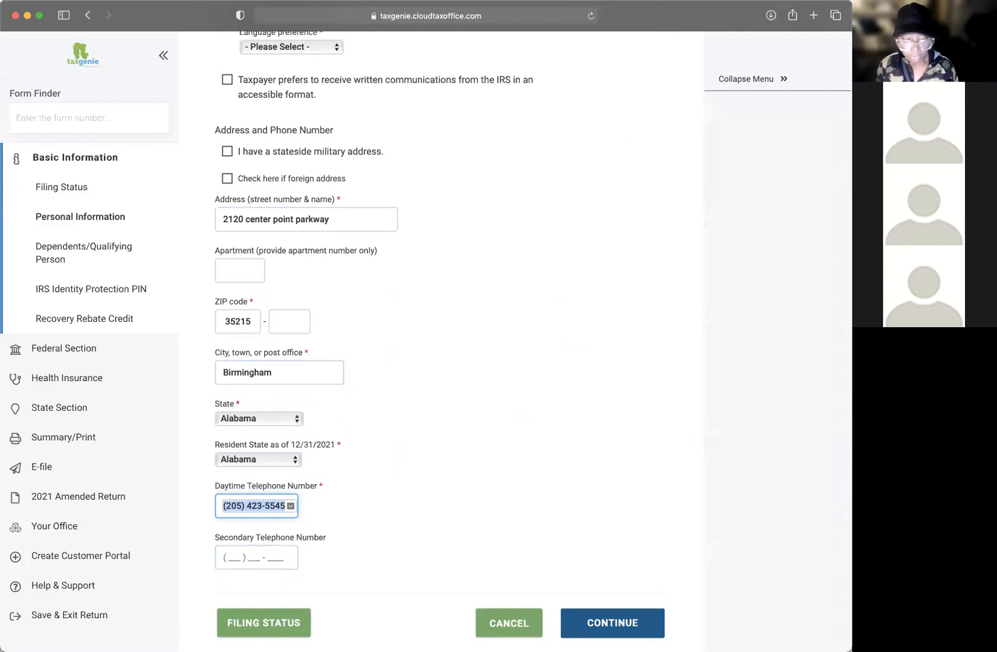
pyautogui.press('Right')
pyautogui.press('BackSpace')
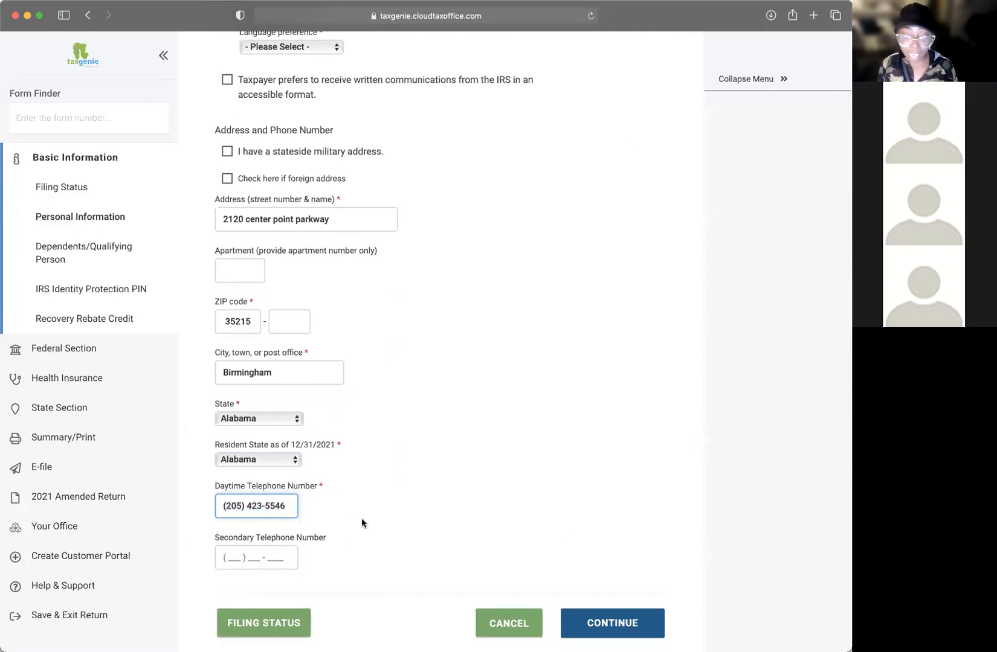
pyautogui.scroll(-1, 345, 498)
# Step: Enter the taxpayer's secondary telephone number
pyautogui.click(217, 510)
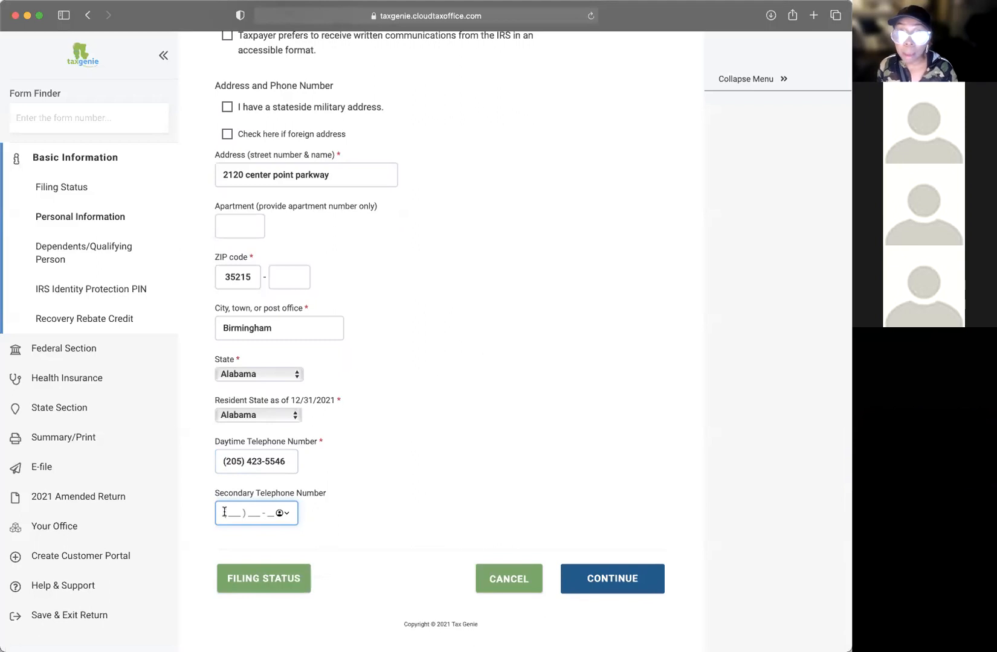
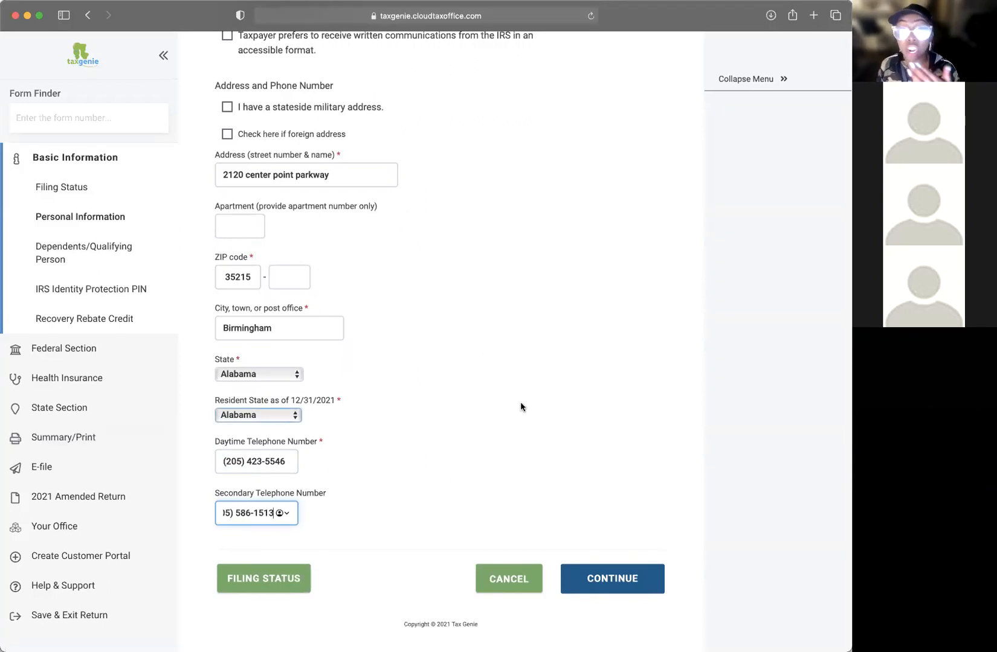
pyautogui.scroll(1, 520, 407)
pyautogui.moveTo(272, 514); pyautogui.dragTo(253, 514)
pyautogui.click(455, 501)
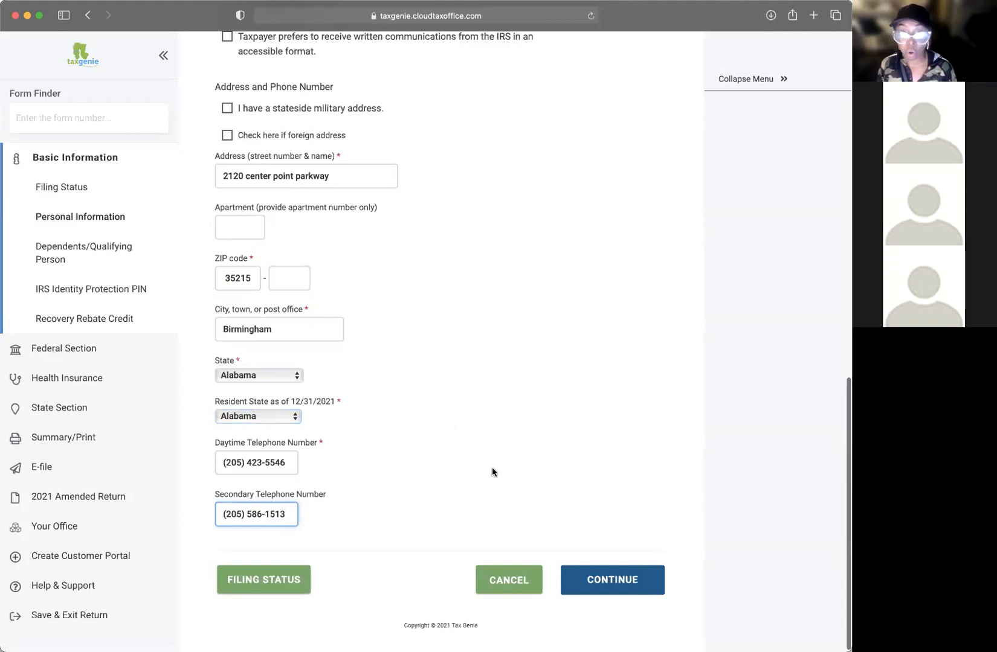
# Step: Save the personal information with the non-English IRS communication preference unchecked
pyautogui.click(623, 584)
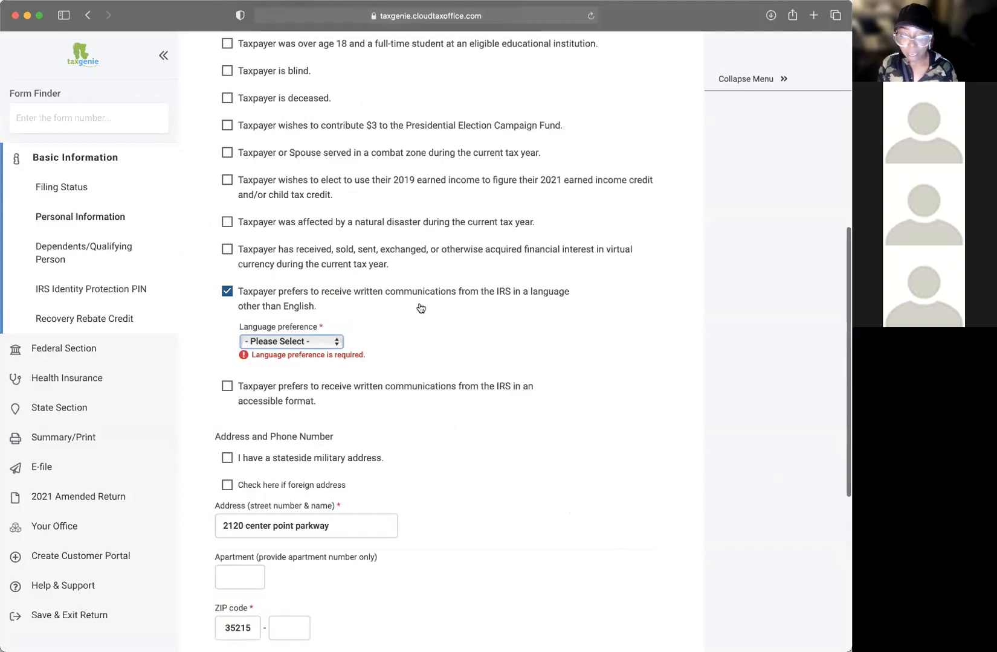
pyautogui.click(227, 291)
pyautogui.scroll(-5, 612, 498)
pyautogui.click(627, 578)
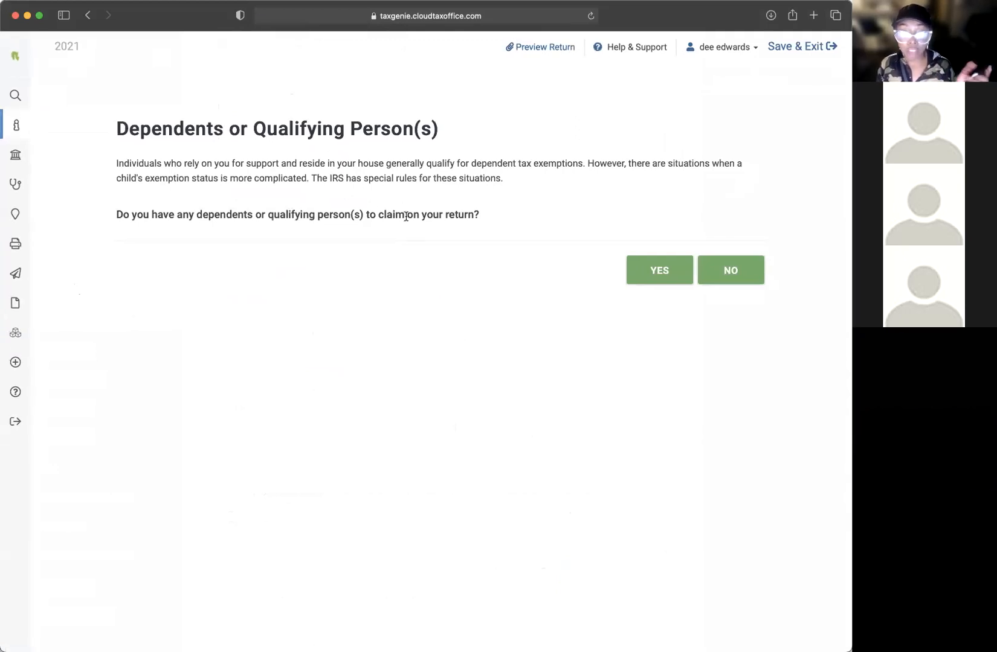
# Step: Answer Yes to having a dependent, start entering the child's name, then cancel the entry
pyautogui.click(655, 273)
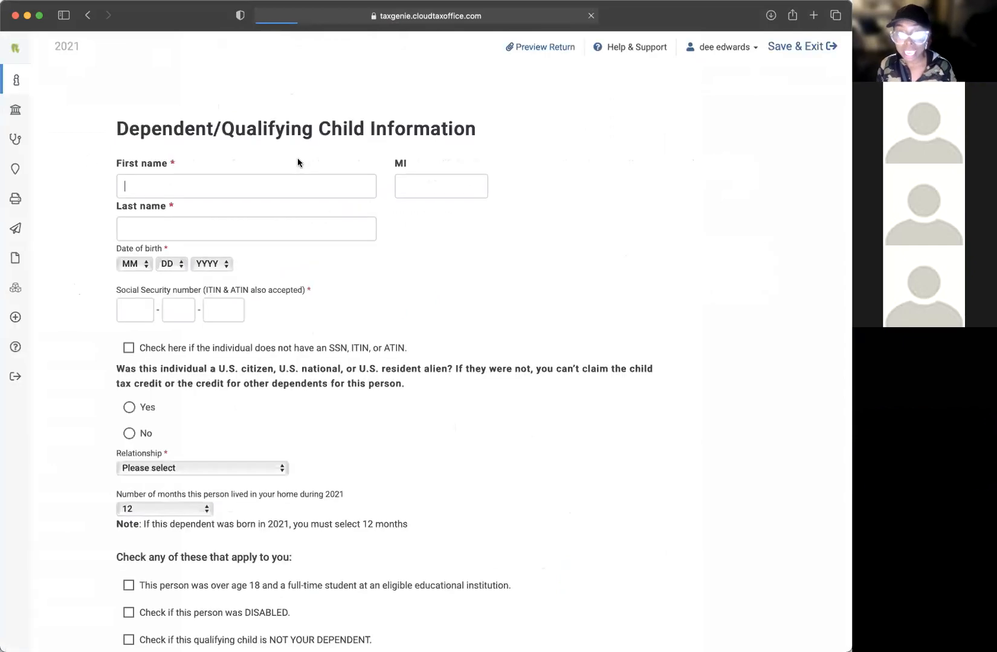
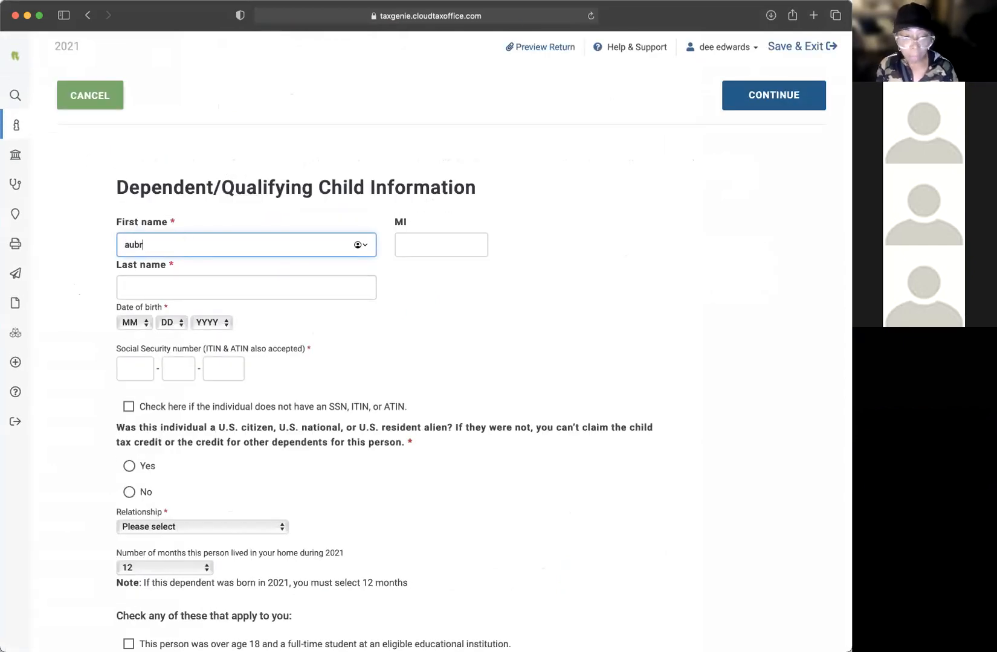
pyautogui.press('Tab')
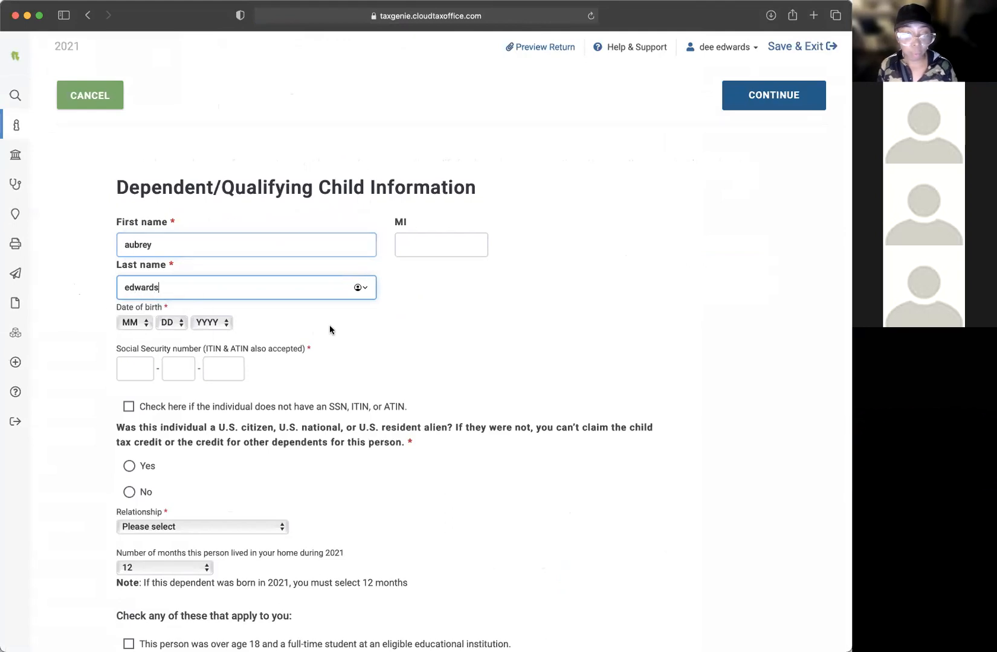
pyautogui.scroll(-1, 280, 317)
pyautogui.moveTo(203, 242); pyautogui.dragTo(111, 224)
pyautogui.click(80, 100)
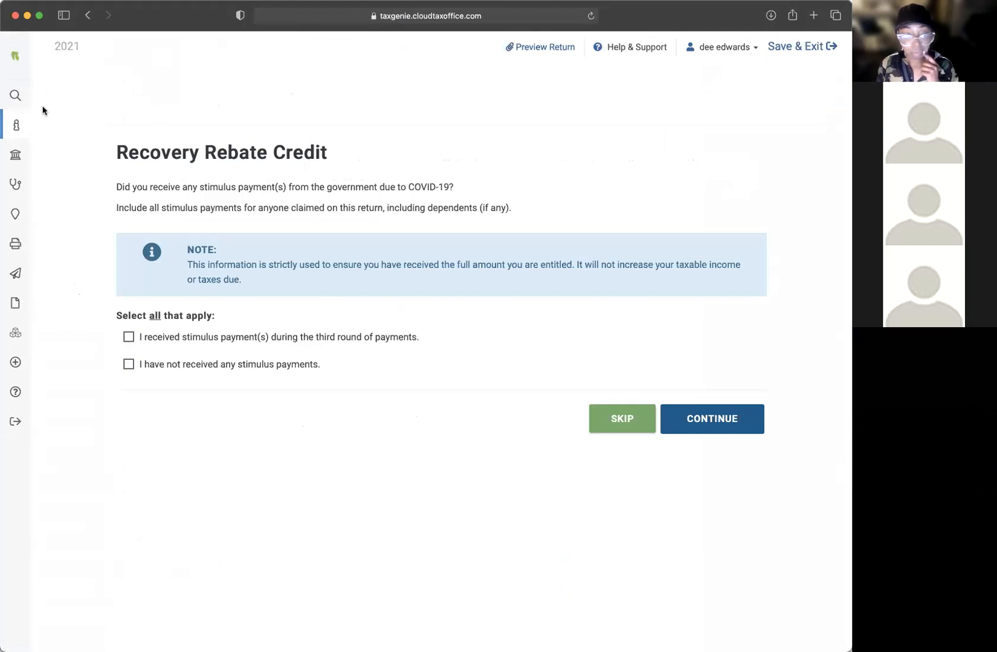
pyautogui.moveTo(17, 120)
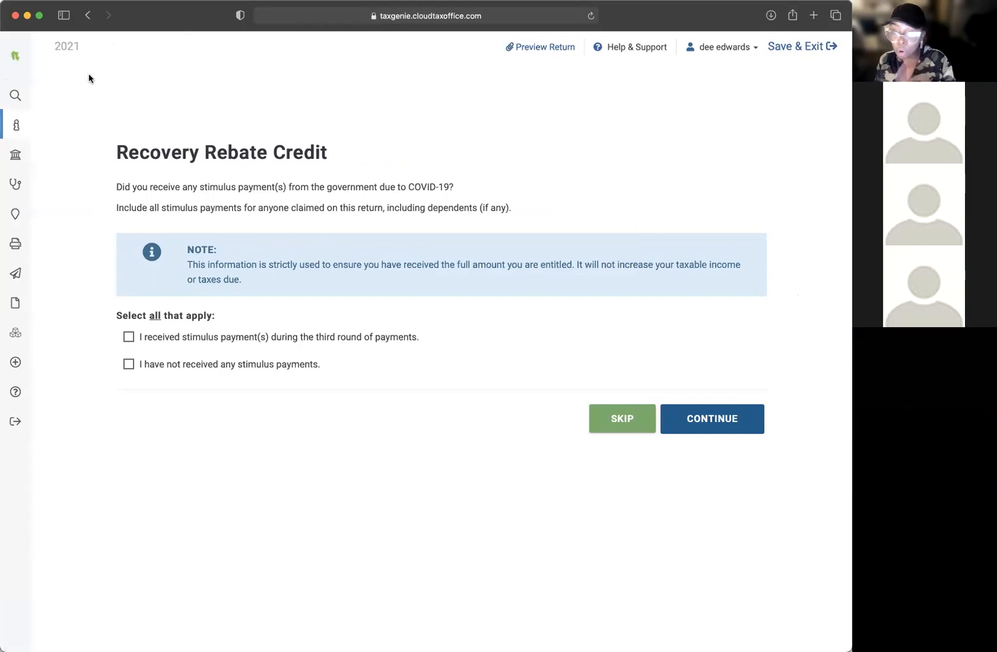
pyautogui.moveTo(21, 94)
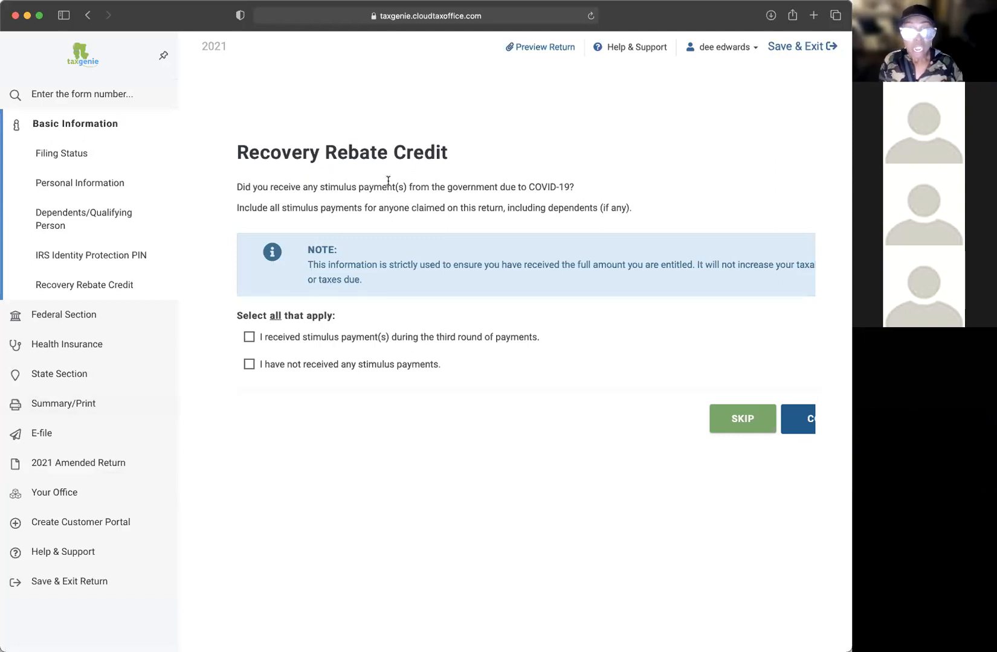
pyautogui.moveTo(127, 107)
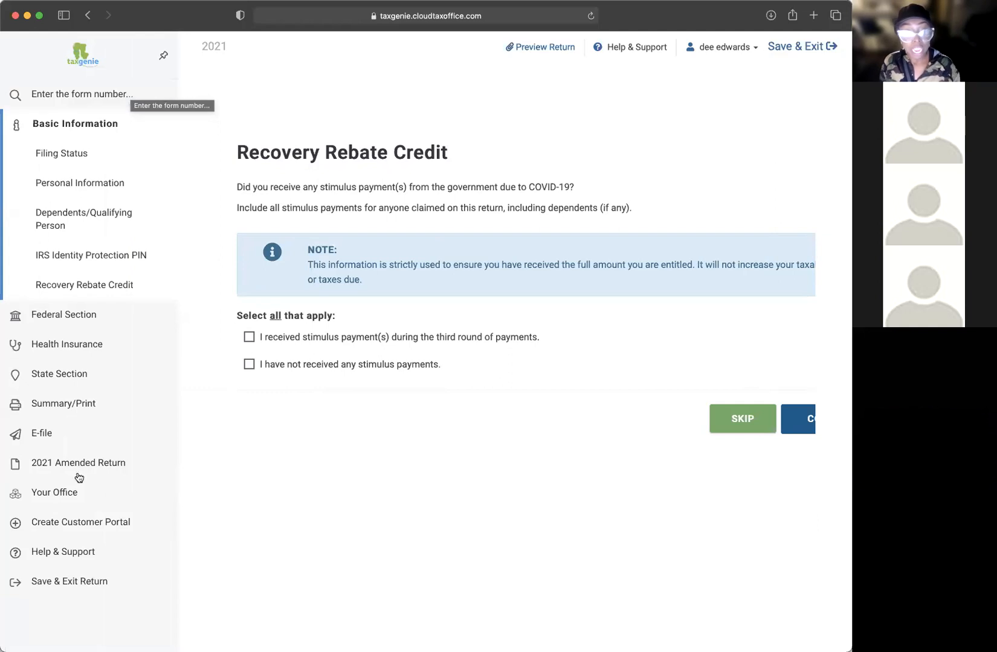
# Step: Open the Customer Portal Link form in a new tab alongside the tax return
pyautogui.click(16, 528)
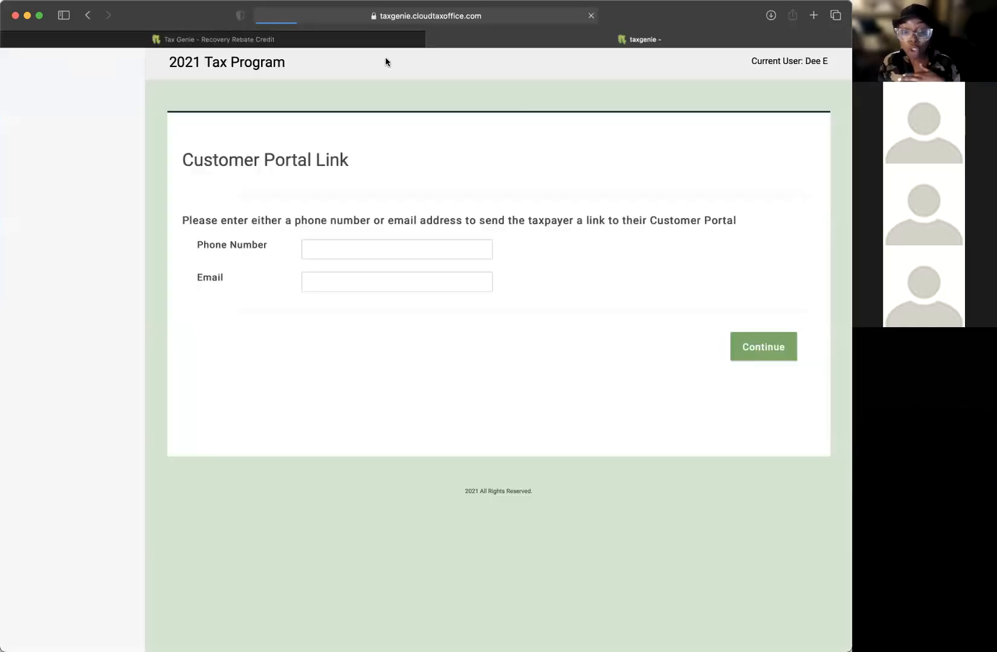
pyautogui.click(312, 40)
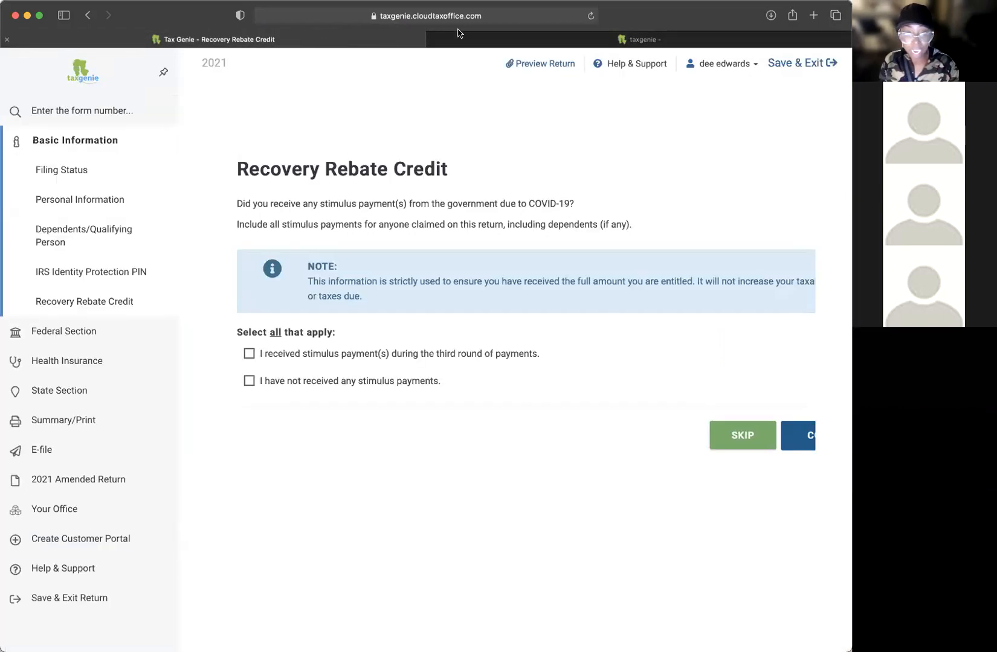
pyautogui.click(491, 41)
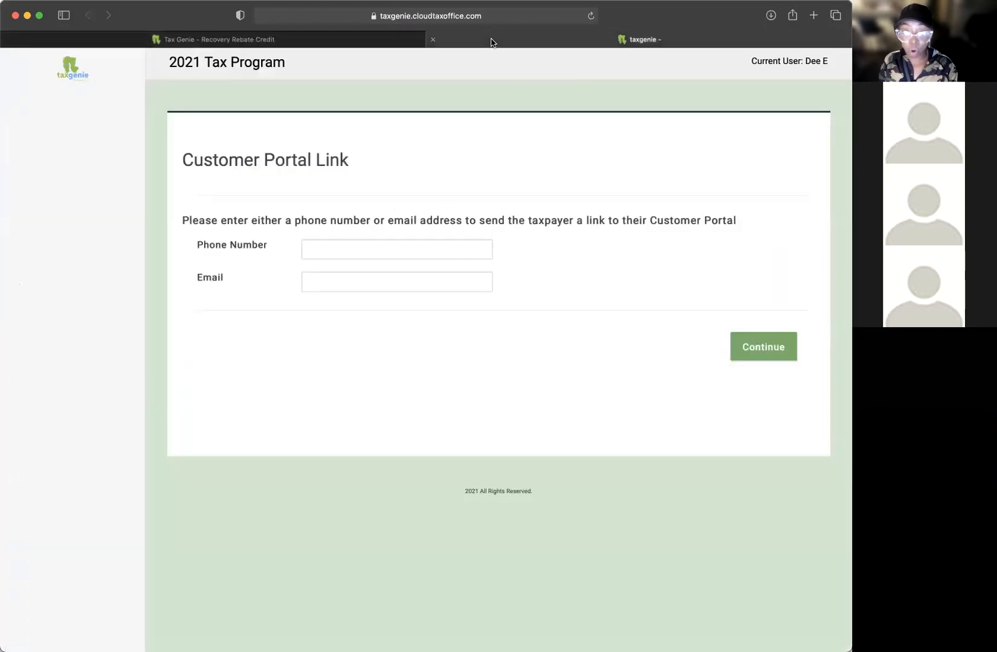
# Step: Try the portal link's phone number and email fields, leaving both empty
pyautogui.click(348, 253)
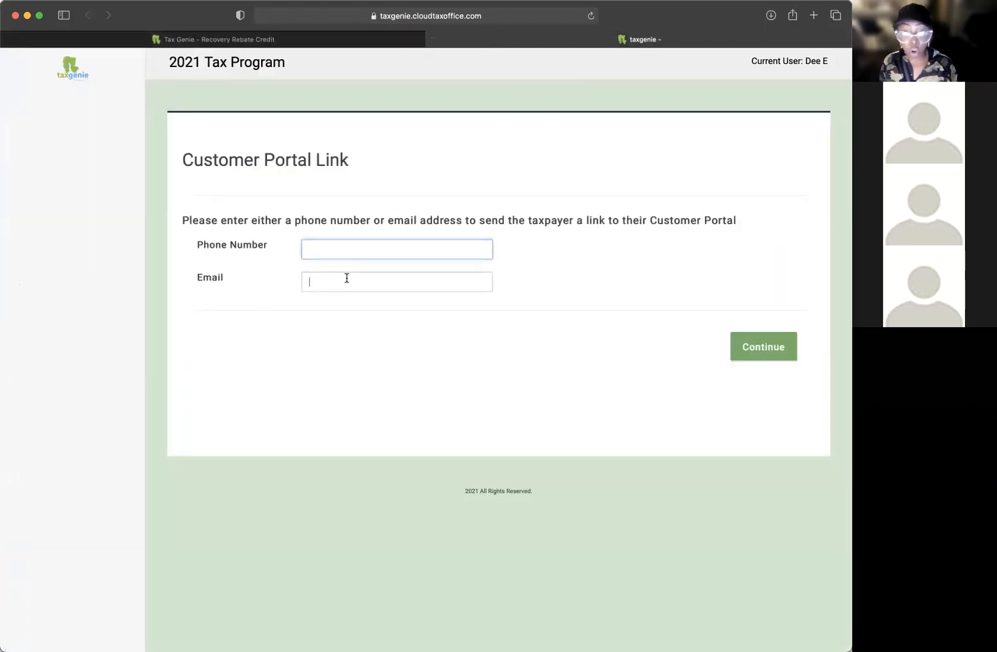
pyautogui.click(339, 252)
pyautogui.click(320, 280)
pyautogui.click(342, 253)
pyautogui.write('205')
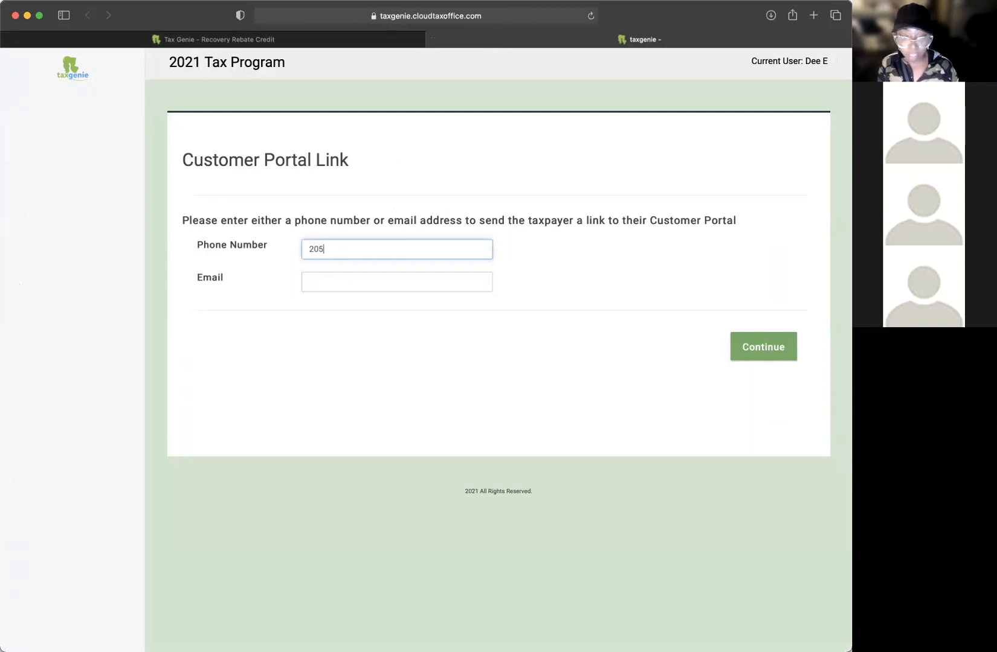
pyautogui.press('BackSpace')
pyautogui.press('BackSpace')
pyautogui.press('BackSpace')
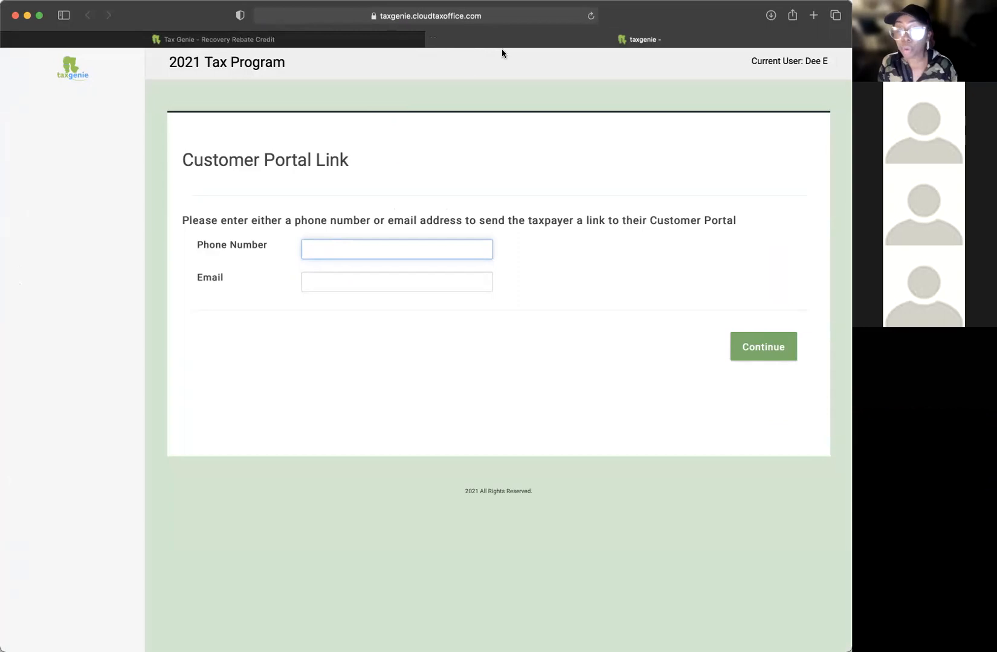
pyautogui.moveTo(199, 246); pyautogui.dragTo(345, 245)
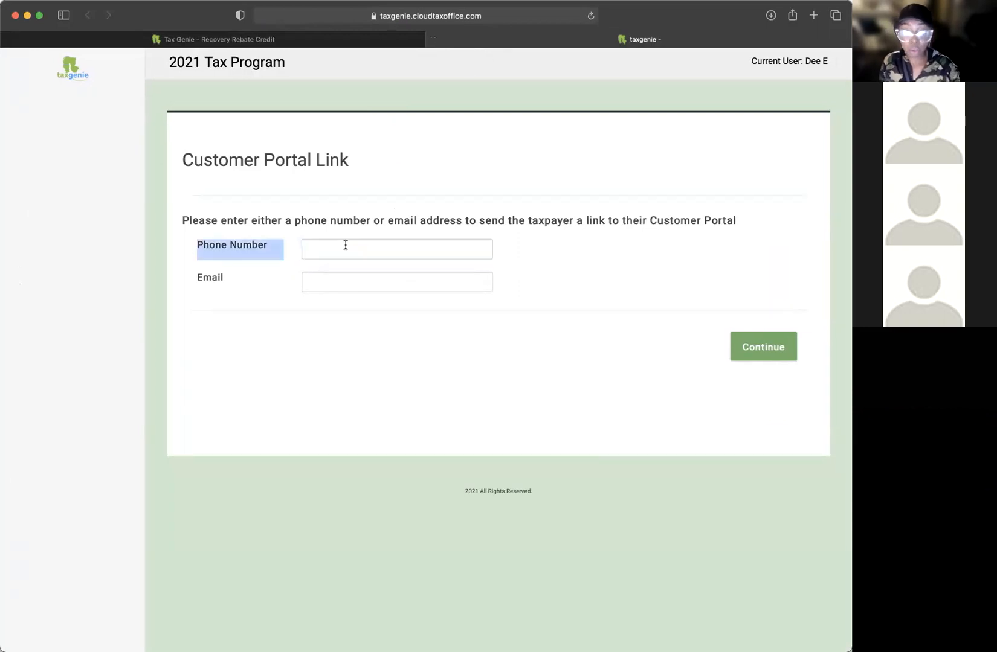
pyautogui.moveTo(192, 280); pyautogui.dragTo(384, 285)
pyautogui.click(405, 282)
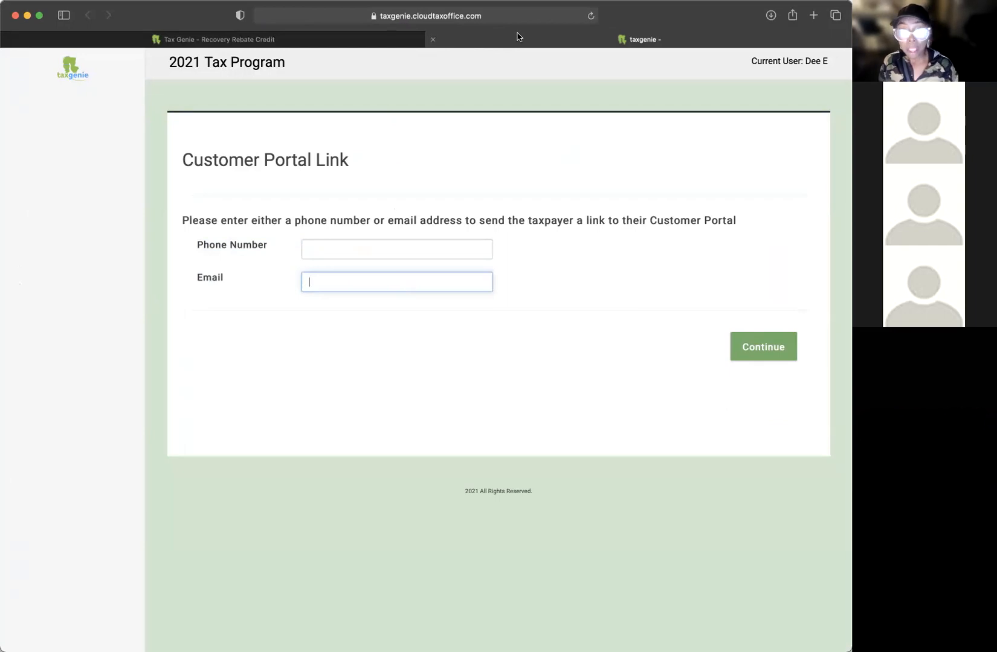
pyautogui.click(347, 40)
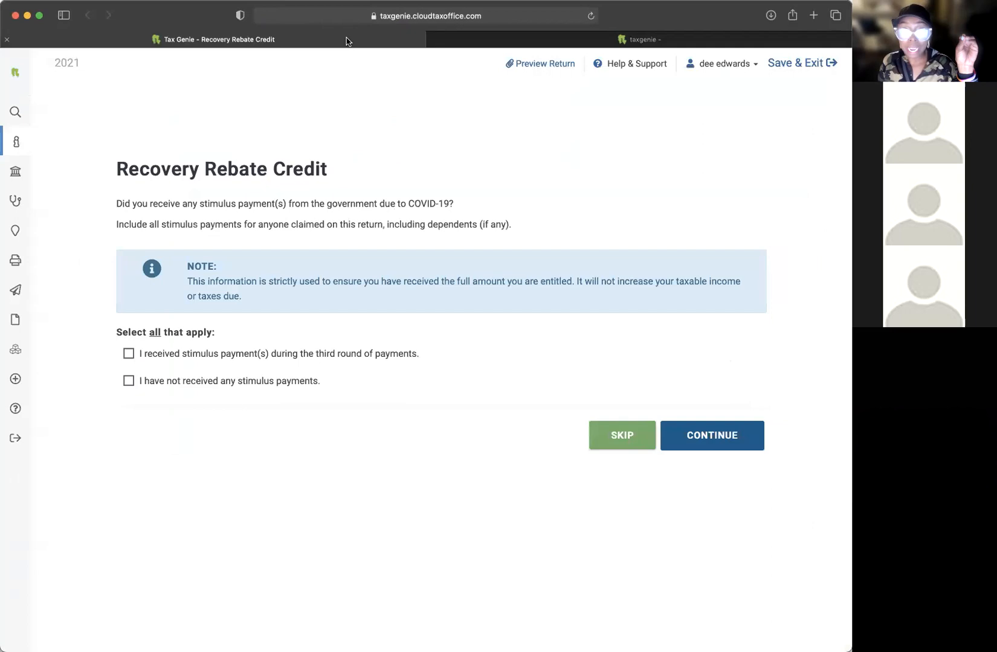
pyautogui.moveTo(497, 47)
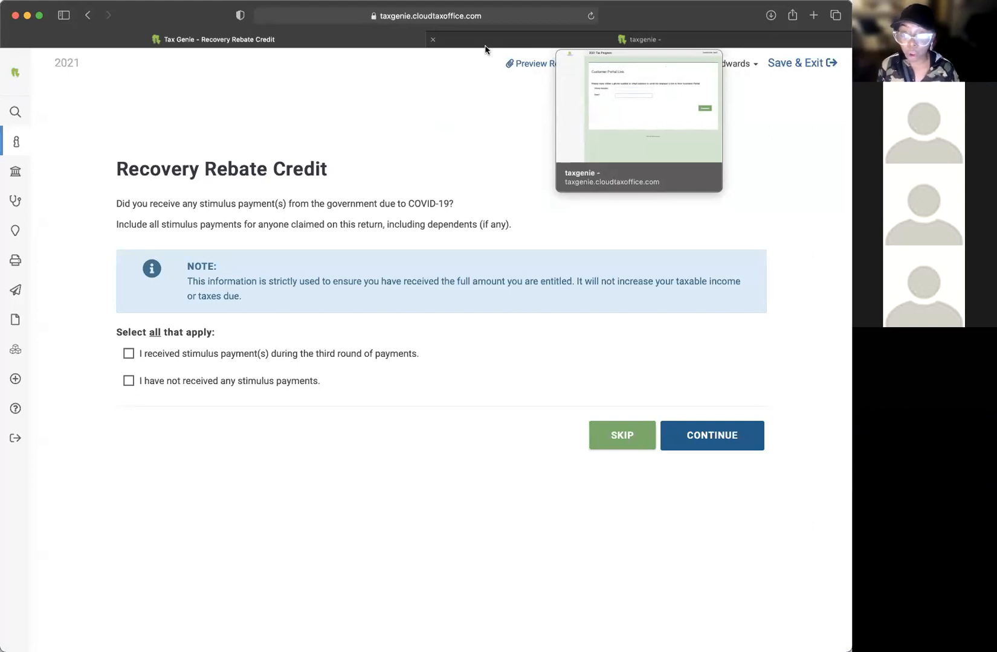
pyautogui.click(485, 46)
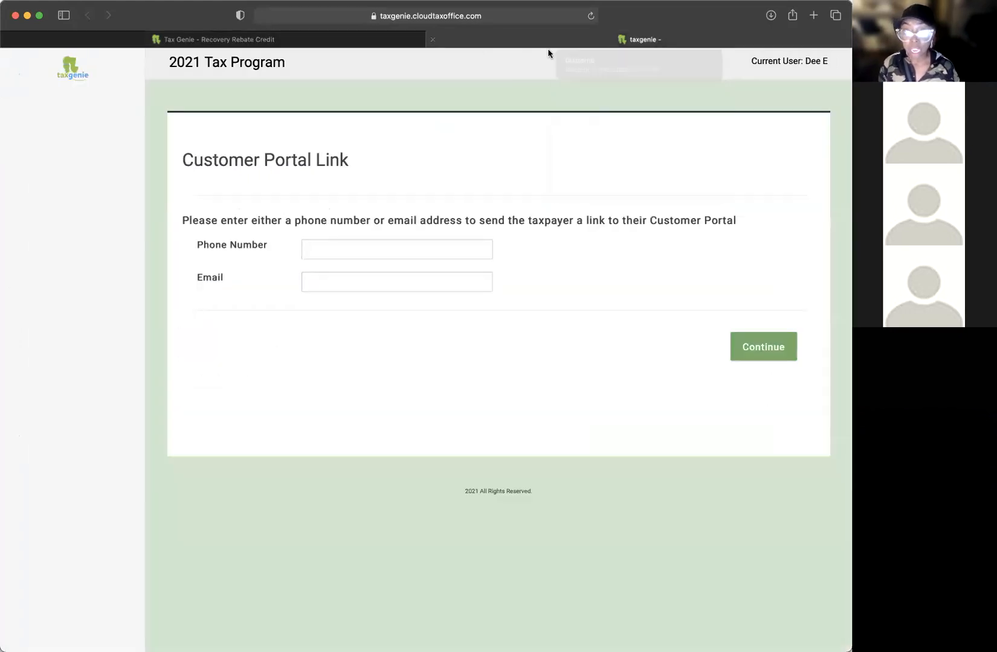
pyautogui.click(319, 40)
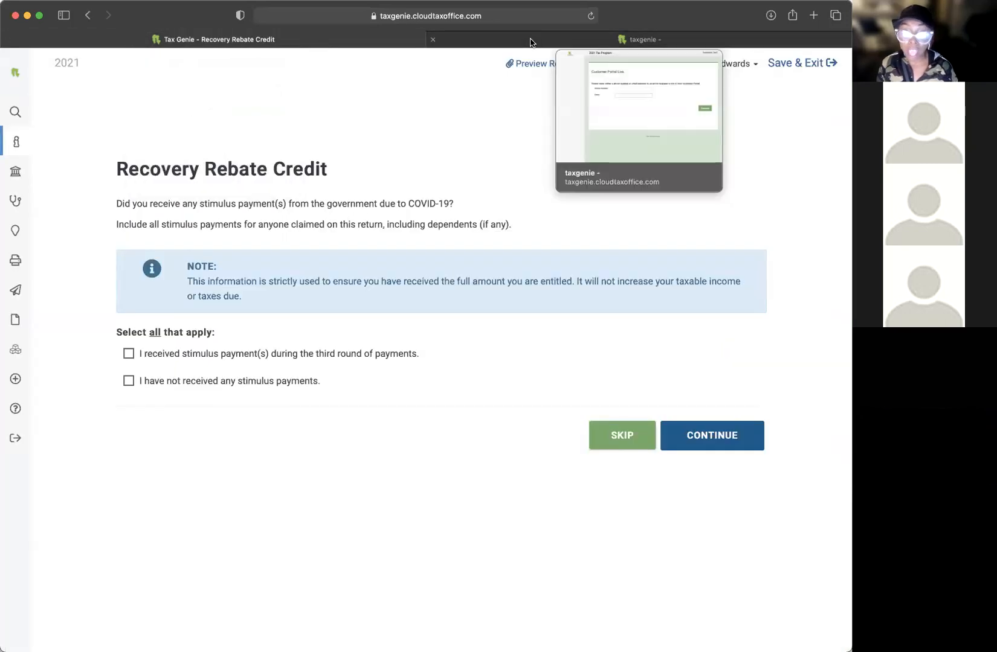
pyautogui.click(526, 43)
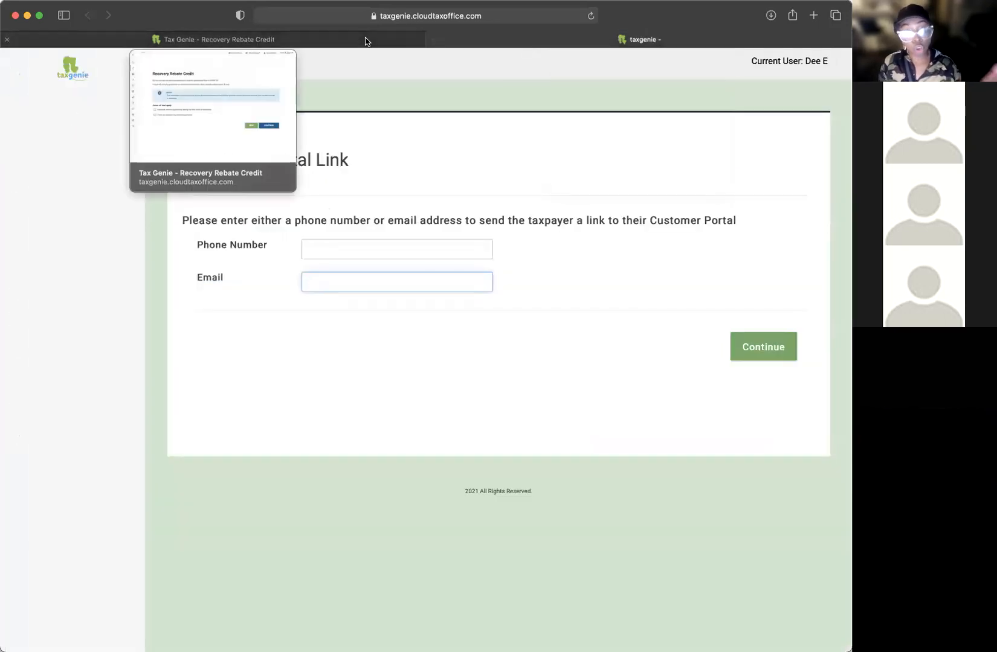
pyautogui.click(366, 41)
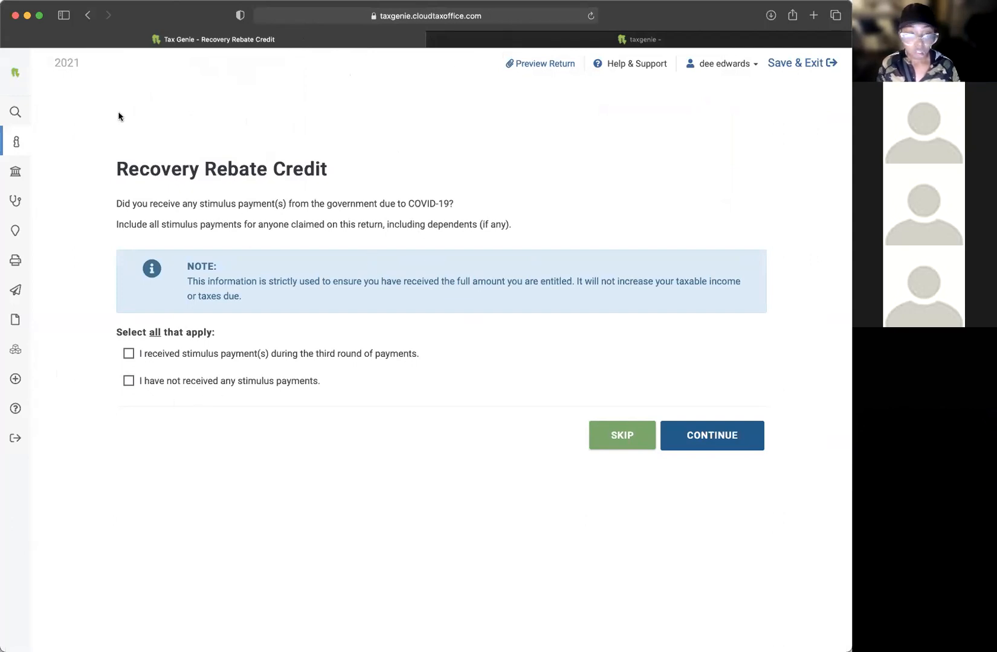
pyautogui.moveTo(139, 204); pyautogui.dragTo(289, 205)
# Step: Answer that third-round stimulus payments were received
pyautogui.click(404, 211)
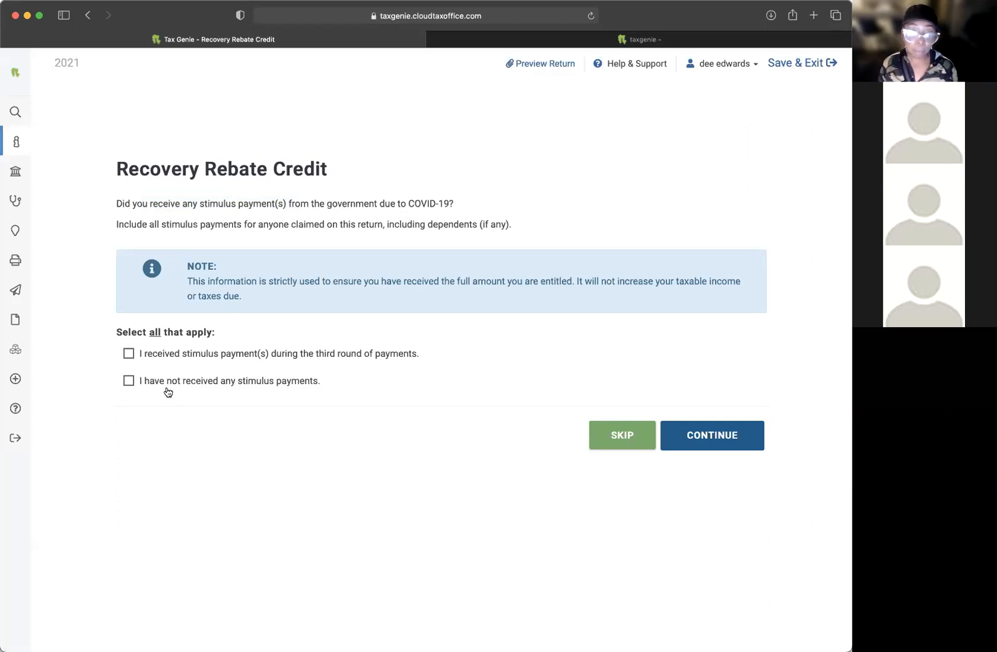
pyautogui.click(128, 353)
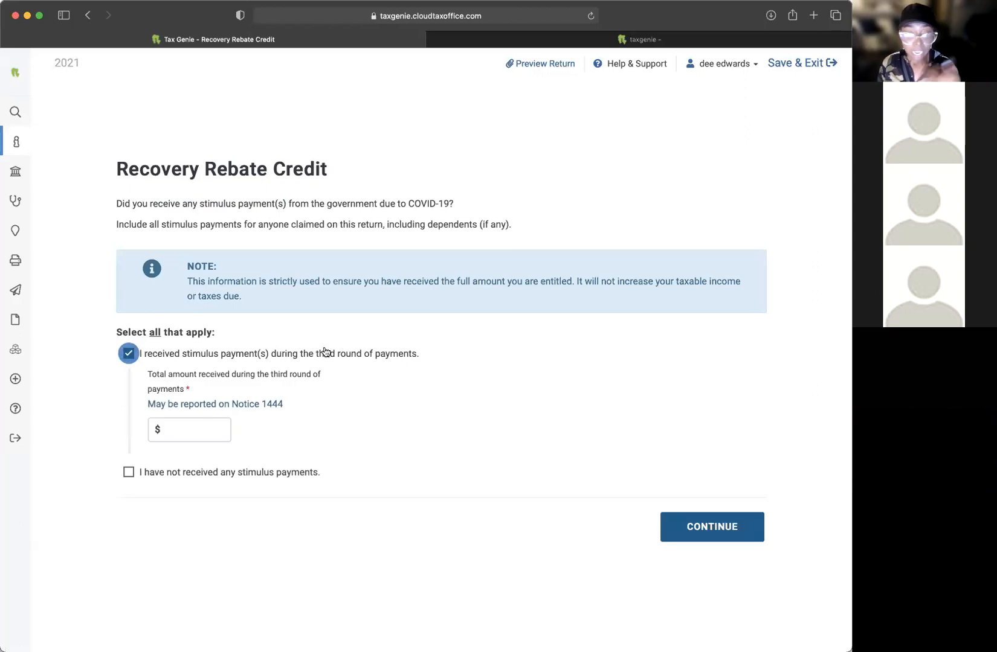
pyautogui.click(128, 353)
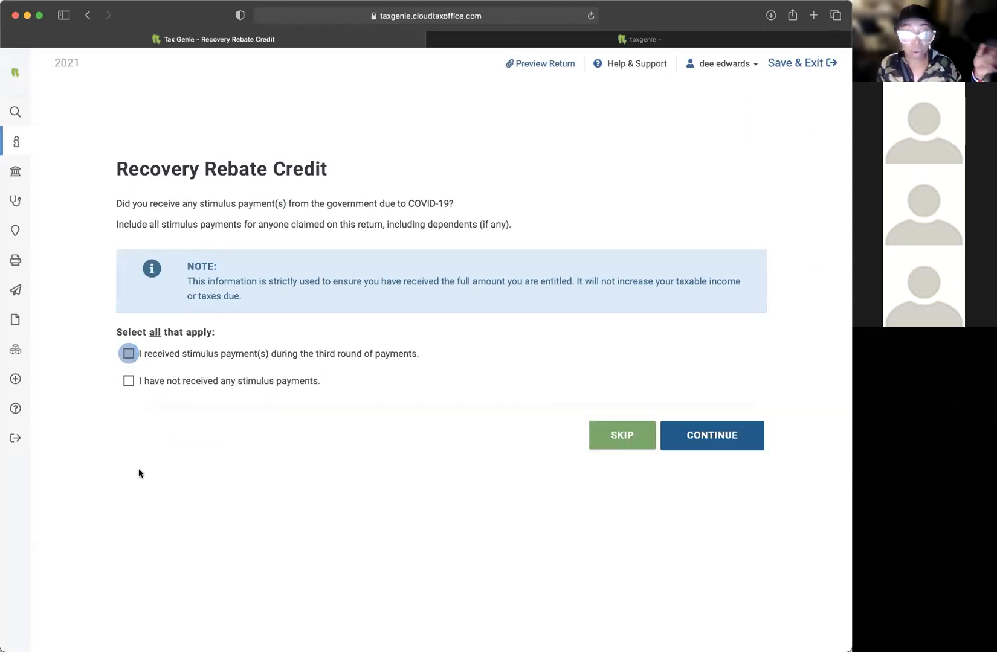
pyautogui.click(128, 380)
pyautogui.click(128, 382)
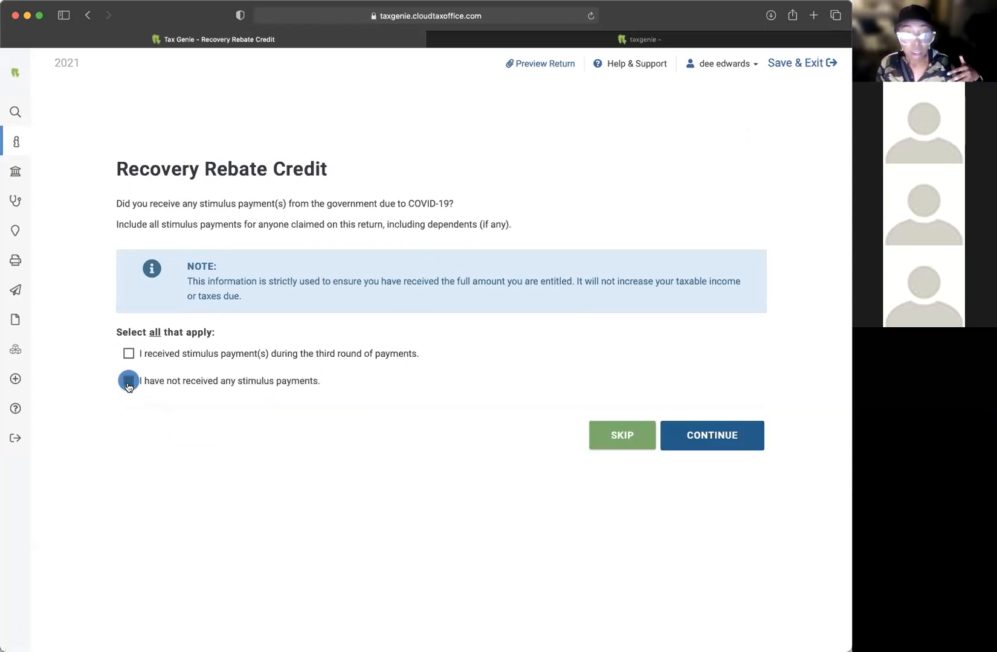
pyautogui.click(128, 354)
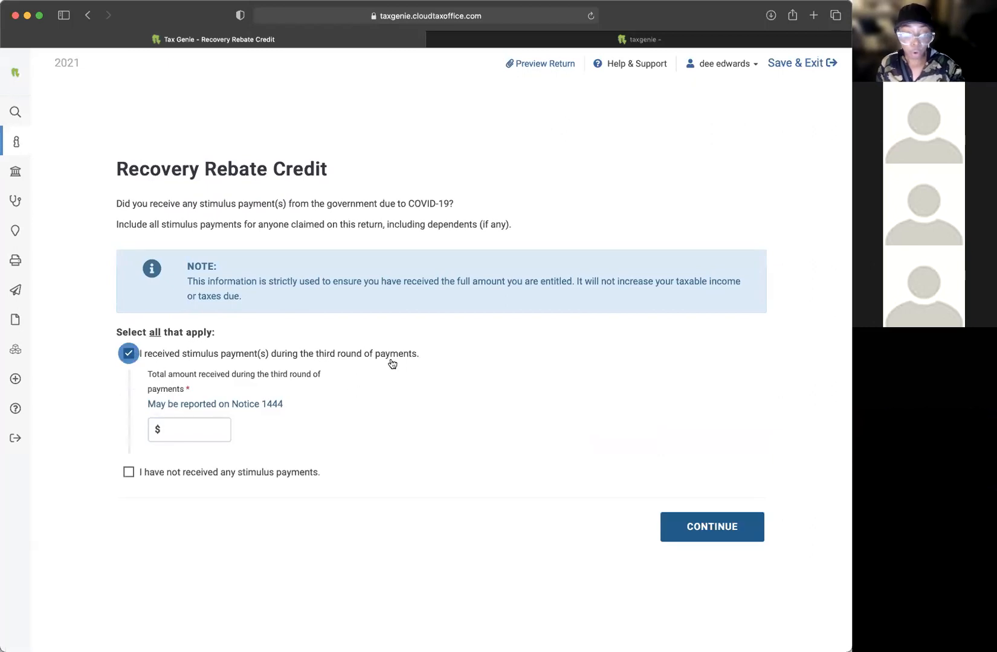
# Step: Enter $1000 as the third-round stimulus amount and save the page
pyautogui.click(188, 383)
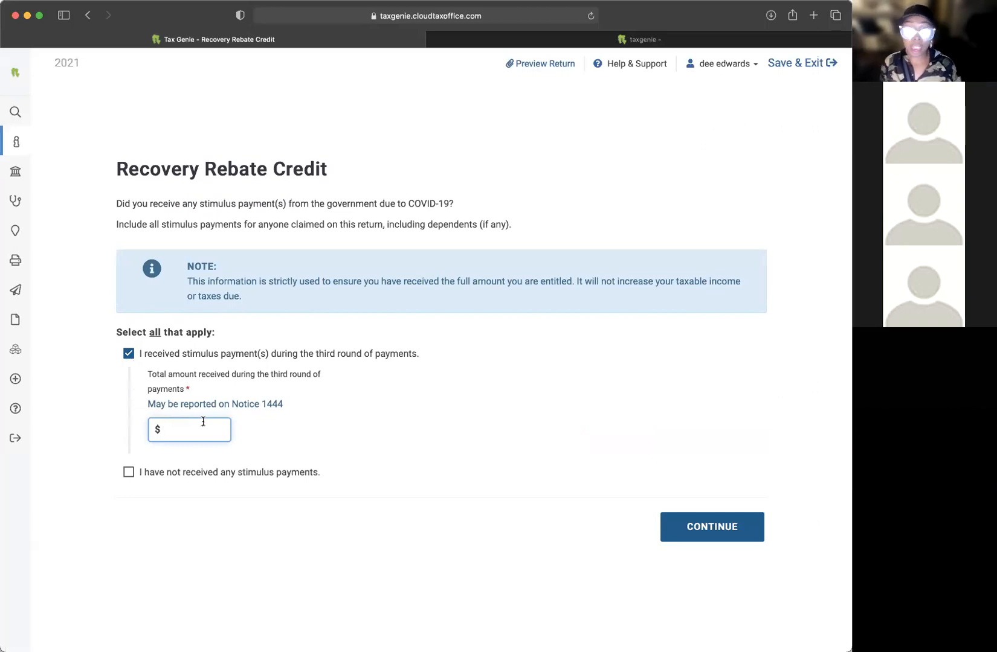
pyautogui.write('1000')
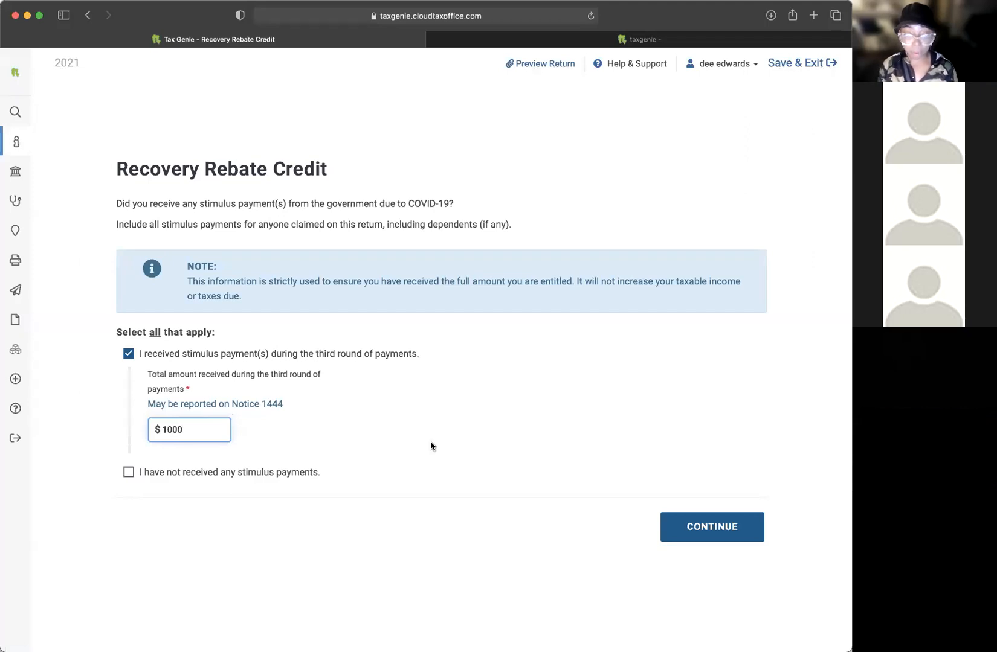
pyautogui.click(430, 442)
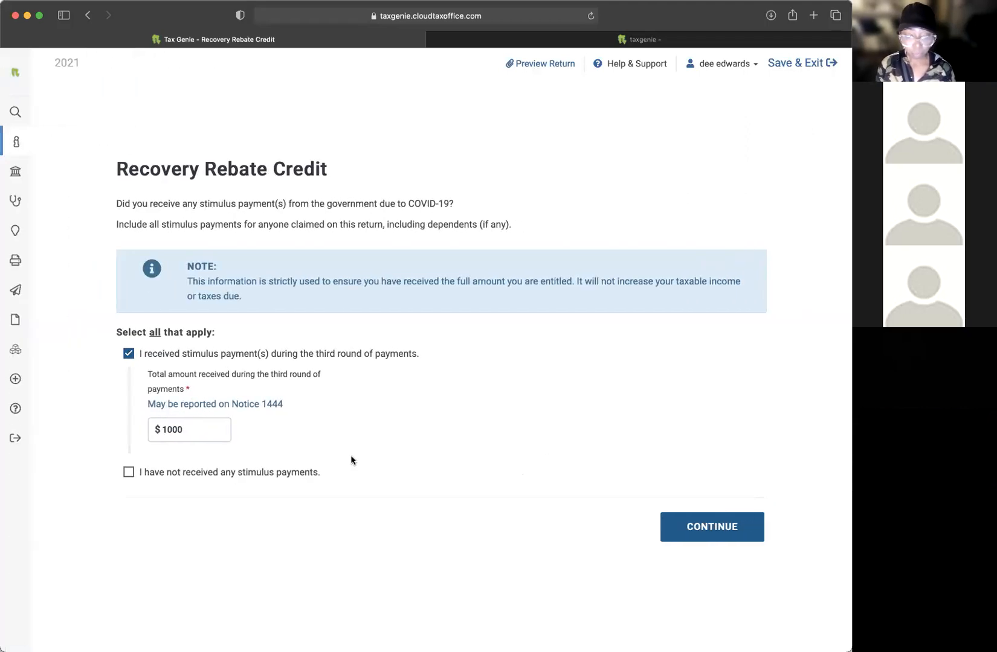
pyautogui.click(339, 393)
pyautogui.click(178, 430)
pyautogui.moveTo(178, 430); pyautogui.dragTo(156, 431)
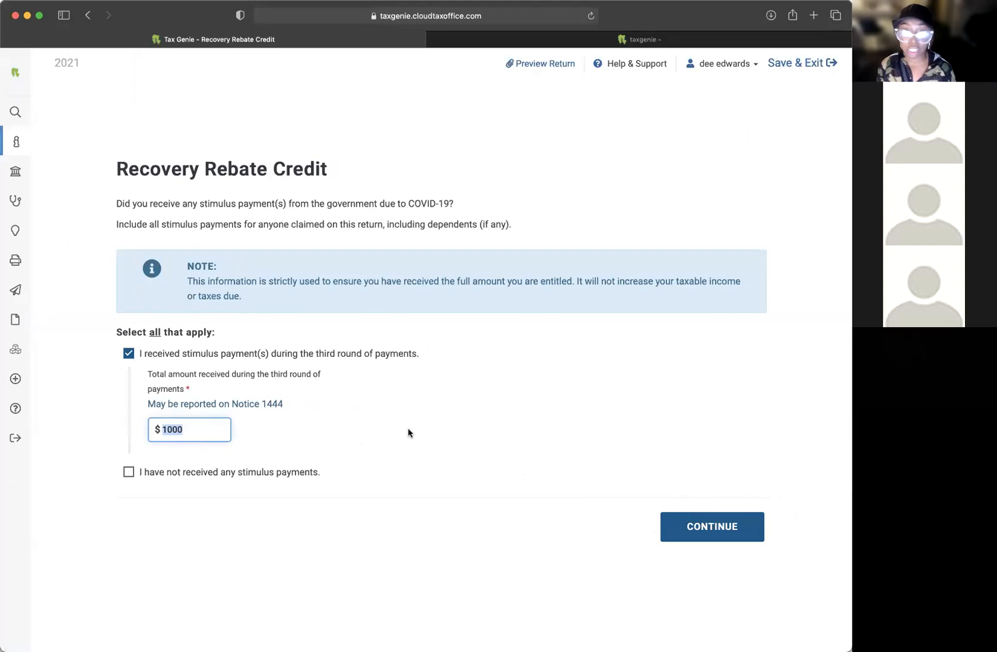
pyautogui.click(720, 526)
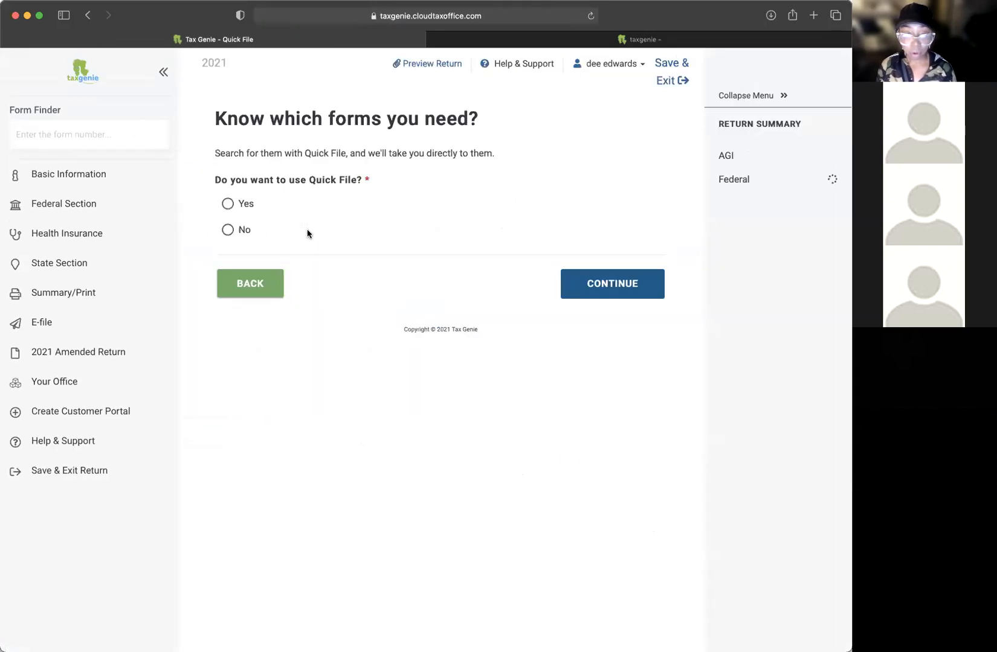
# Step: Answer No to using Quick File, after briefly choosing Yes
pyautogui.moveTo(250, 119); pyautogui.dragTo(425, 120)
pyautogui.click(461, 137)
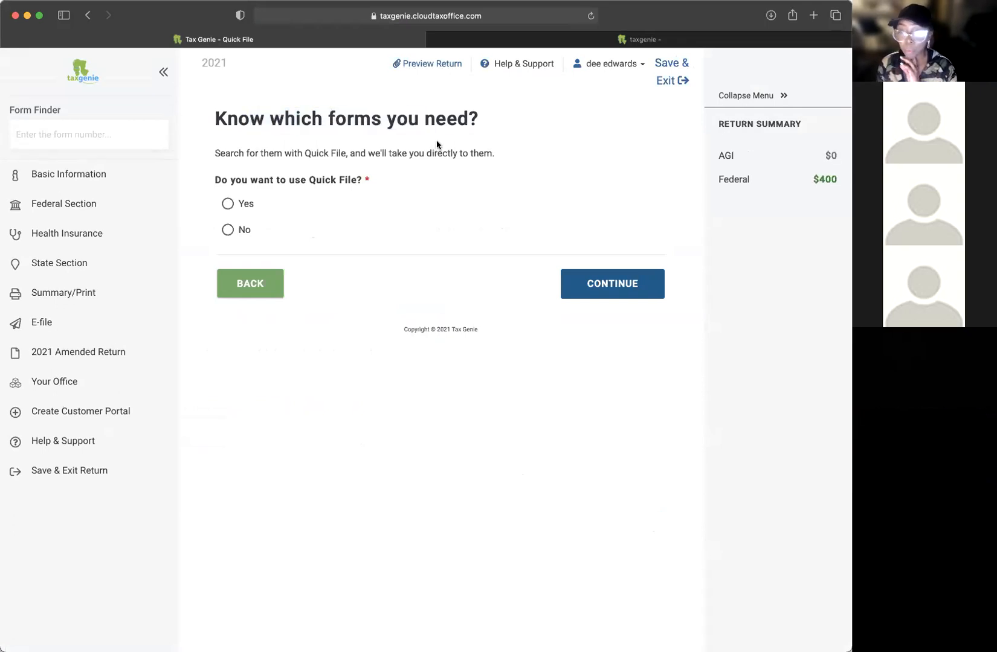
pyautogui.moveTo(244, 134); pyautogui.dragTo(436, 122)
pyautogui.click(441, 124)
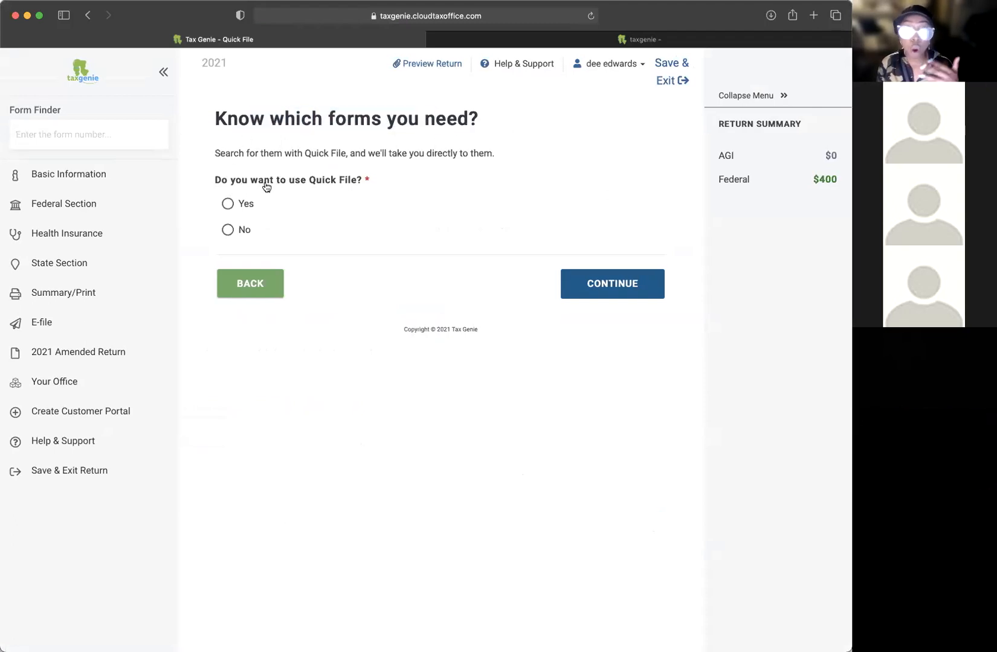
pyautogui.click(228, 210)
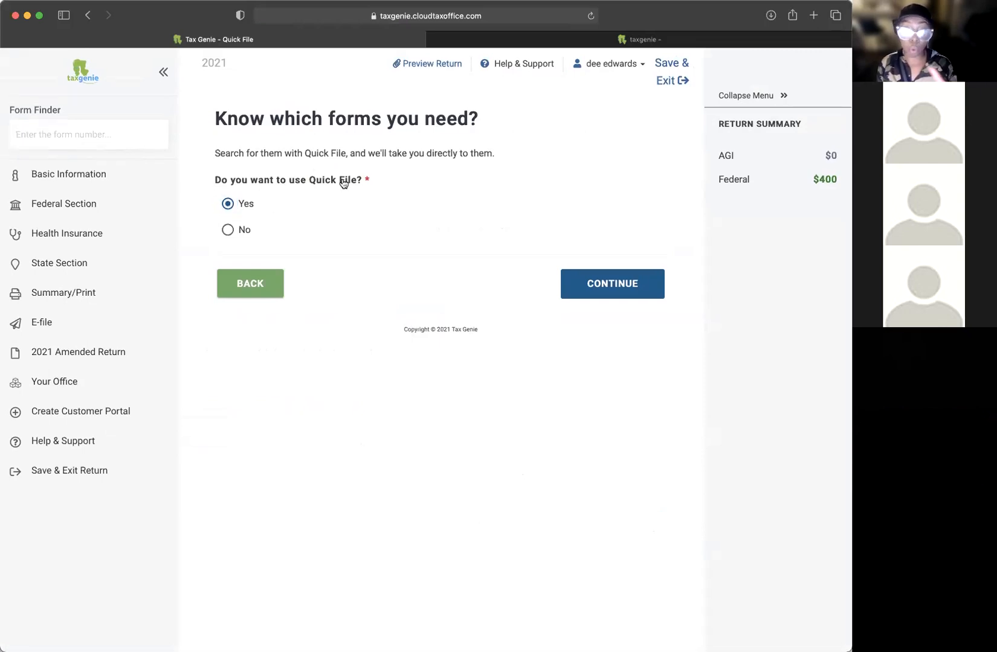
pyautogui.click(227, 230)
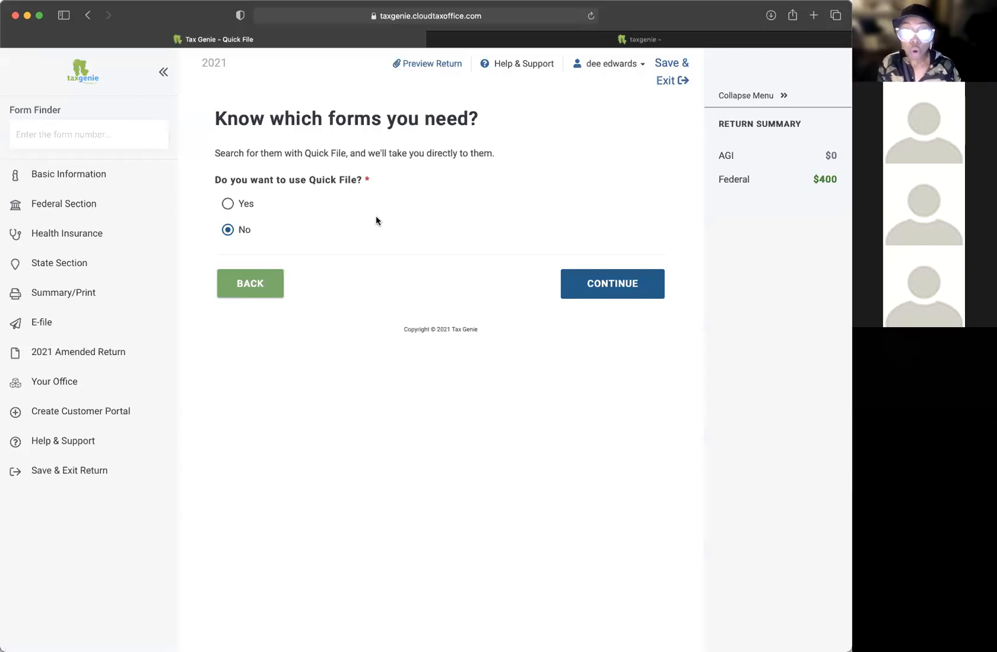
pyautogui.doubleClick(261, 180)
pyautogui.moveTo(323, 184); pyautogui.dragTo(447, 189)
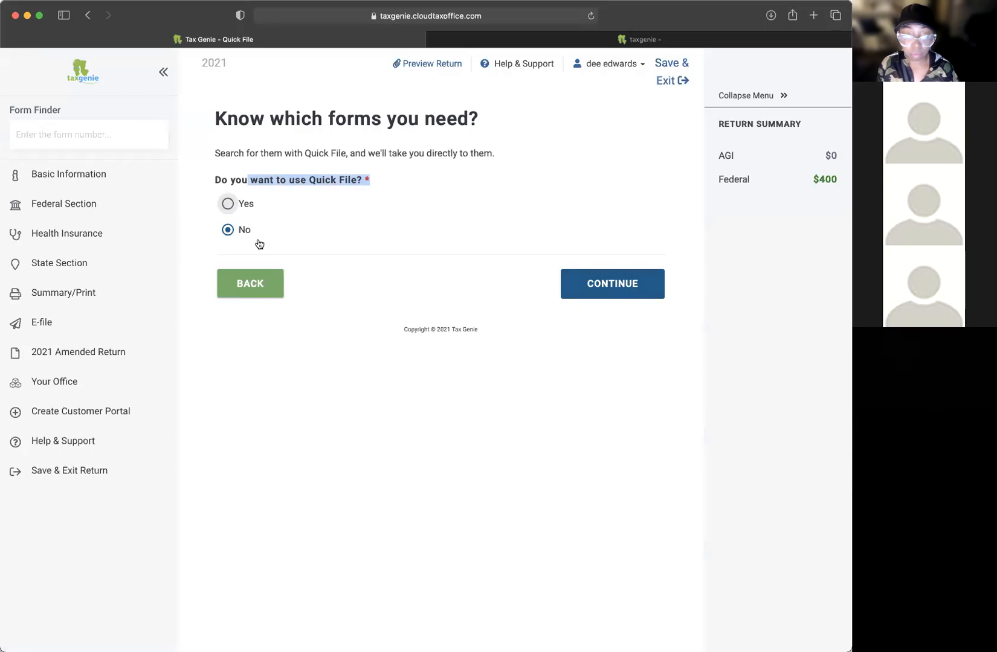
# Step: Continue past Quick File to the Income list, then go to Basic Information
pyautogui.click(609, 289)
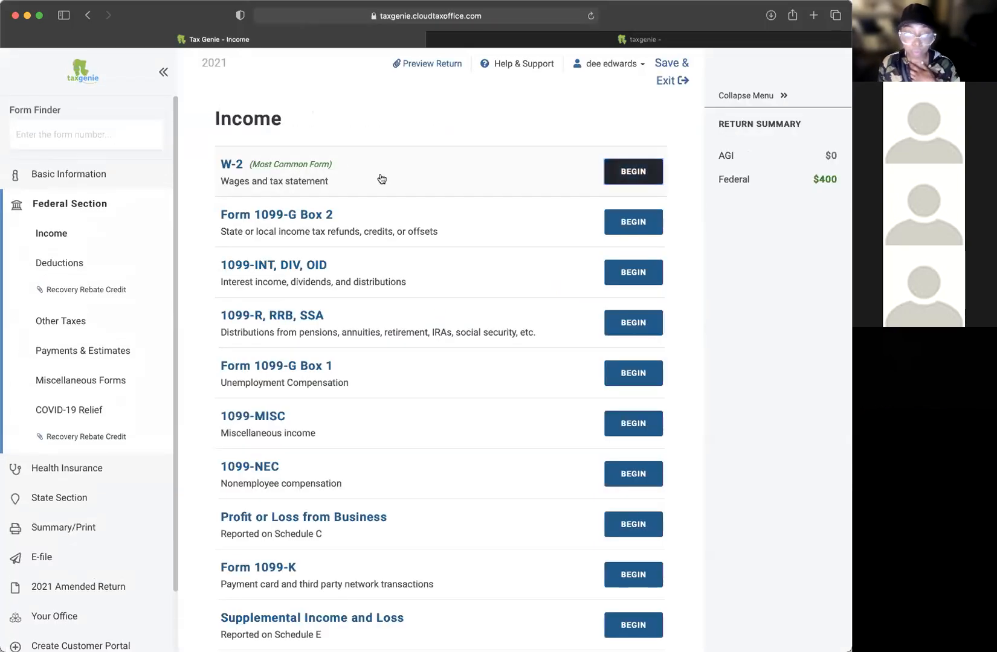
pyautogui.scroll(-5, 428, 321)
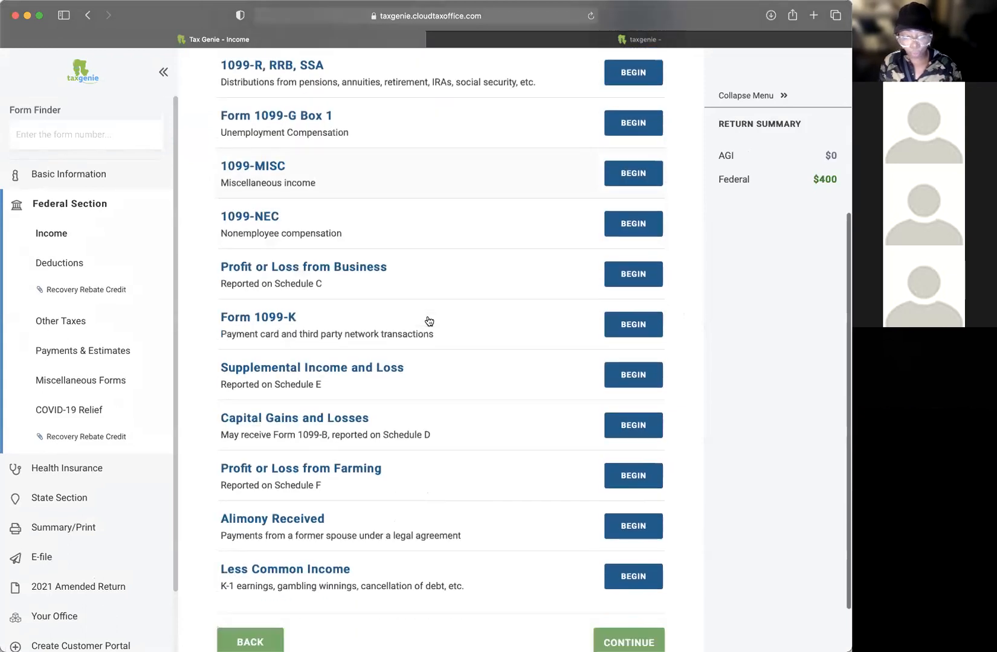
pyautogui.scroll(5, 428, 290)
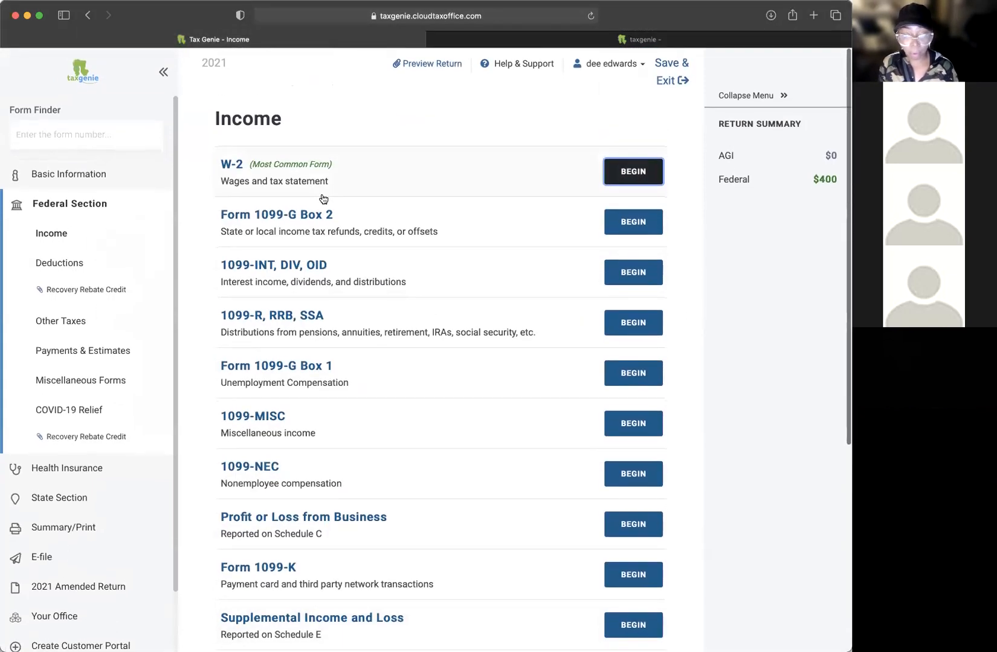
pyautogui.scroll(-1, 336, 196)
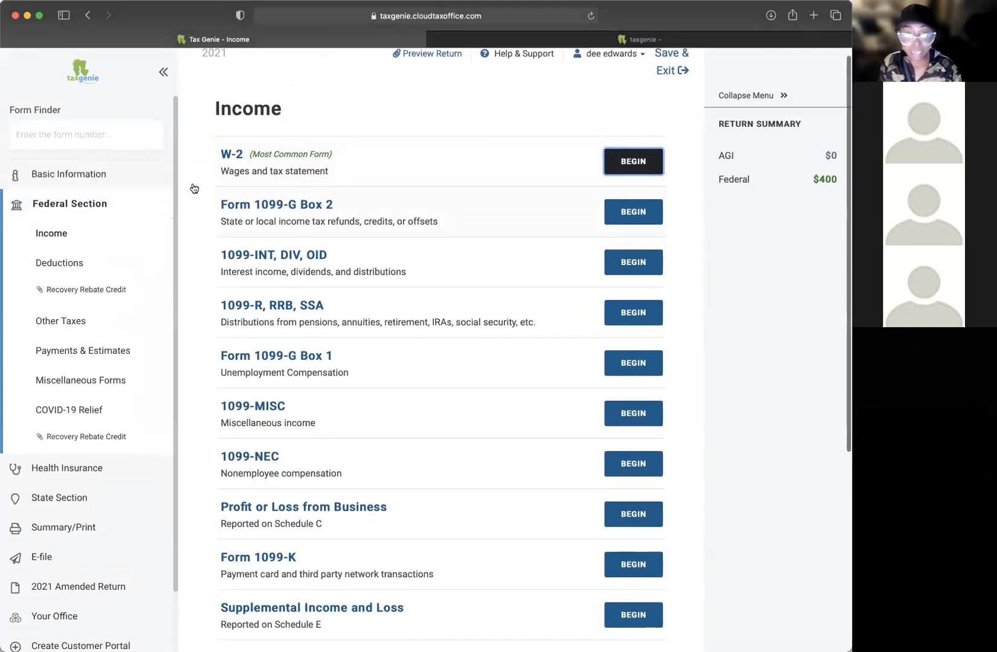
pyautogui.click(84, 175)
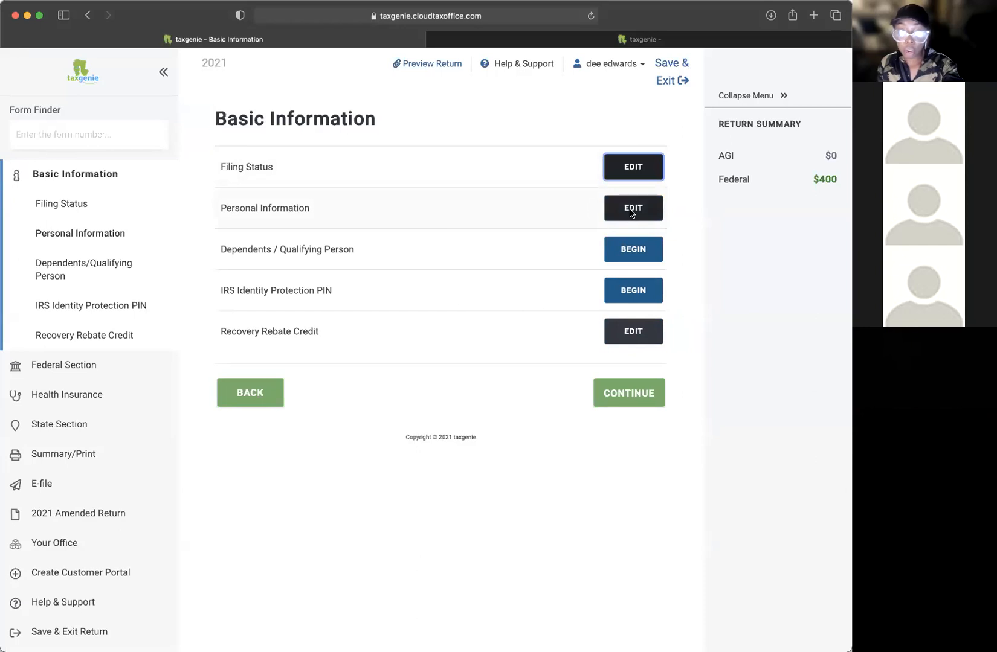
# Step: Begin a new dependent entry and type the daughter's first name
pyautogui.click(644, 251)
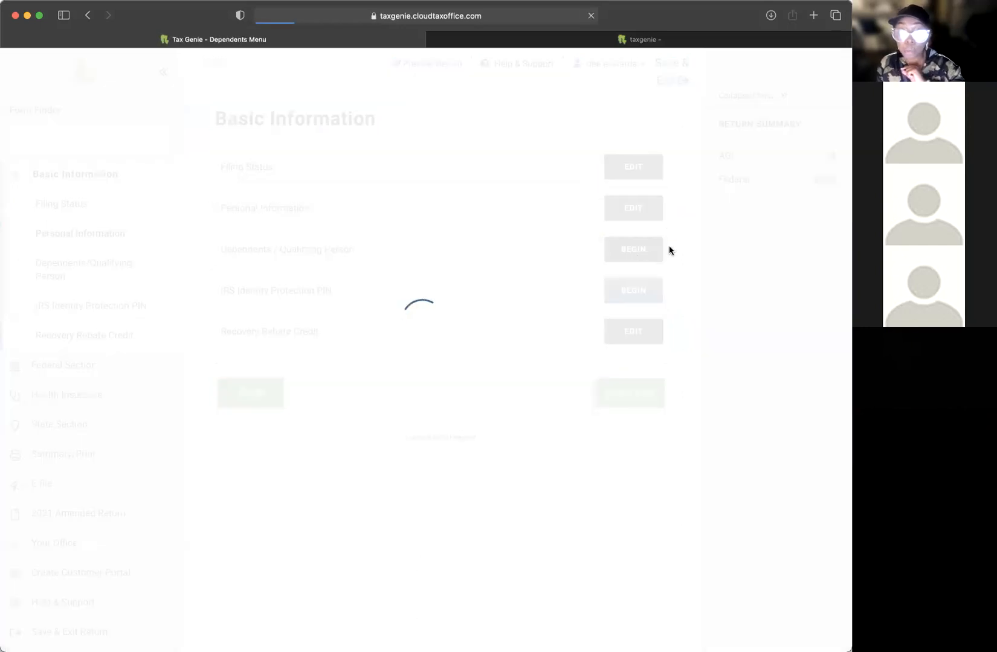
pyautogui.click(630, 164)
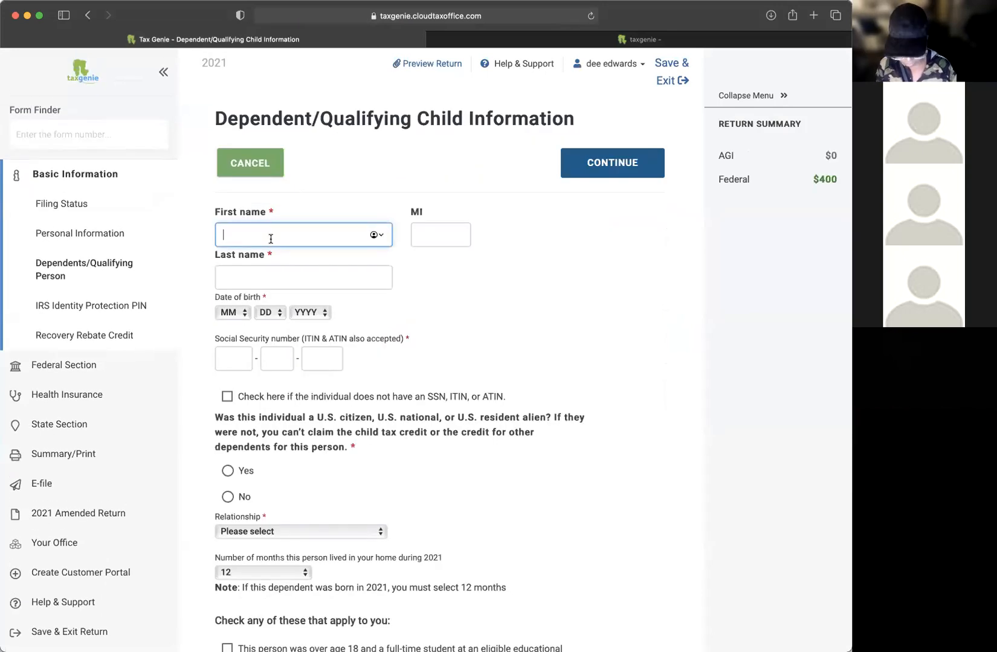
pyautogui.press('Tab')
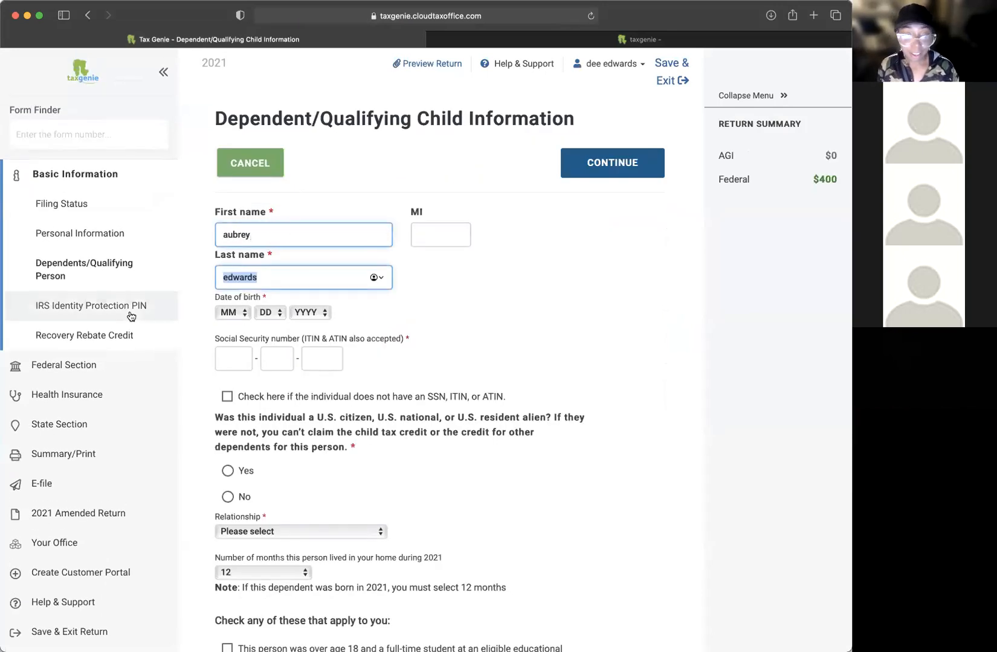
pyautogui.click(298, 234)
pyautogui.click(260, 276)
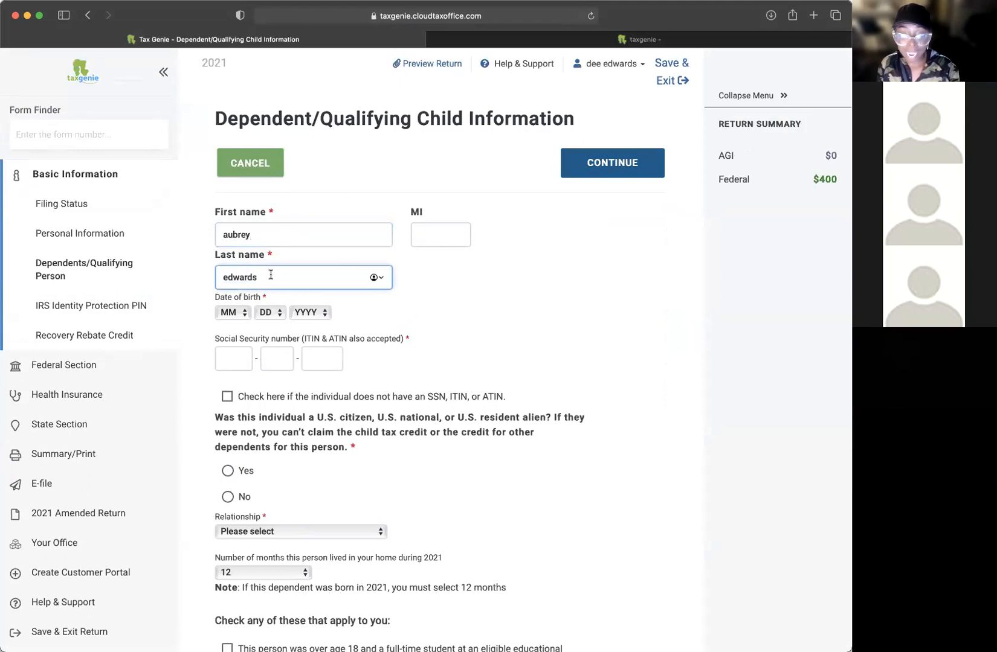
pyautogui.click(280, 232)
pyautogui.click(265, 272)
pyautogui.click(264, 239)
pyautogui.click(269, 276)
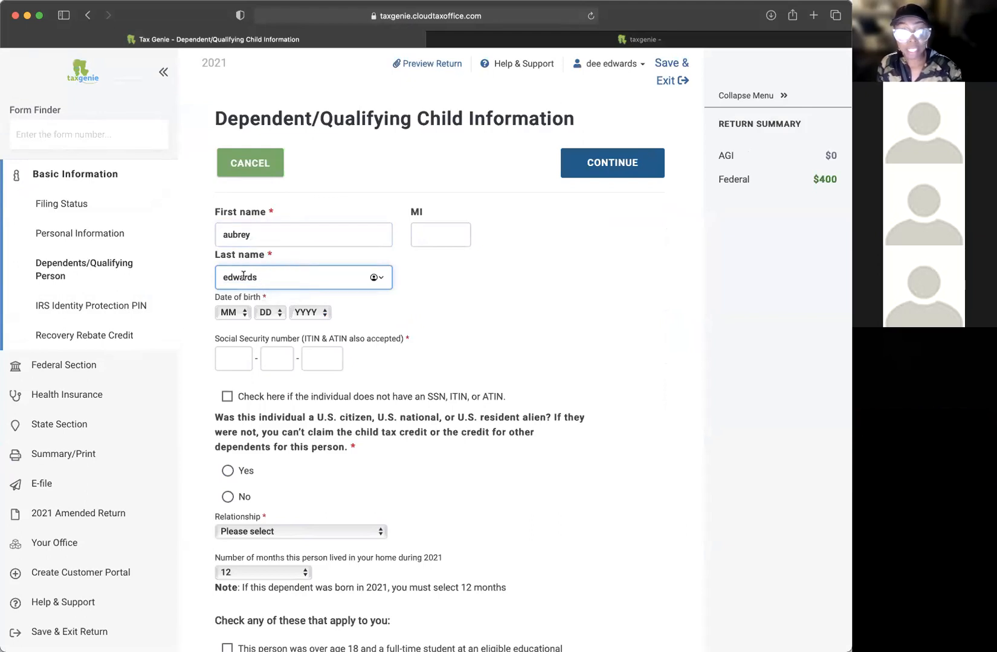
# Step: Clear and retype the dependent's last name
pyautogui.moveTo(262, 278); pyautogui.dragTo(219, 273)
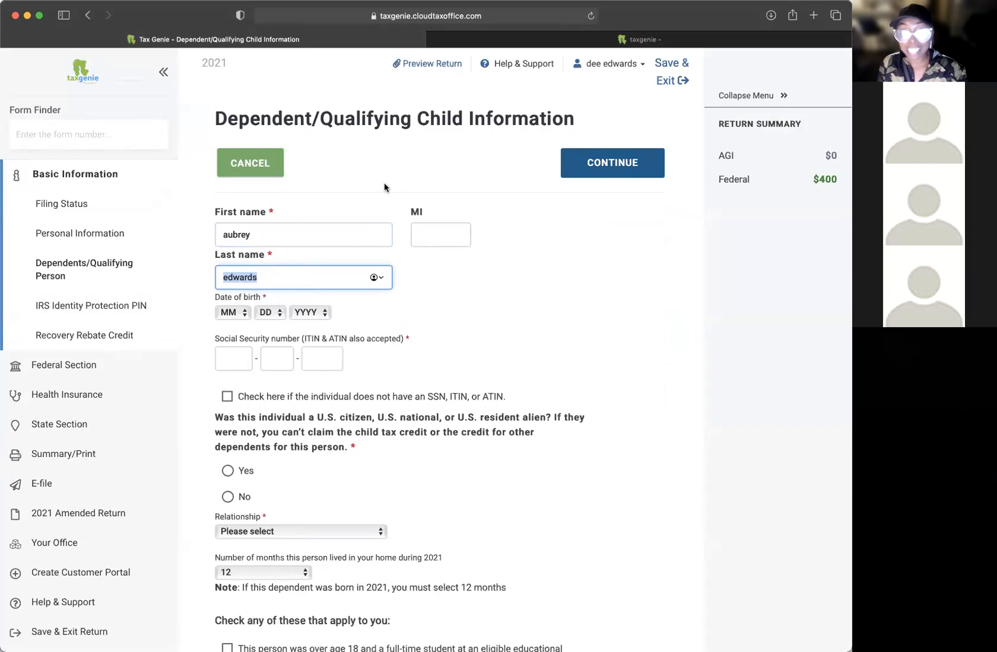
pyautogui.scroll(-1, 370, 198)
pyautogui.click(328, 229)
pyautogui.press('Tab')
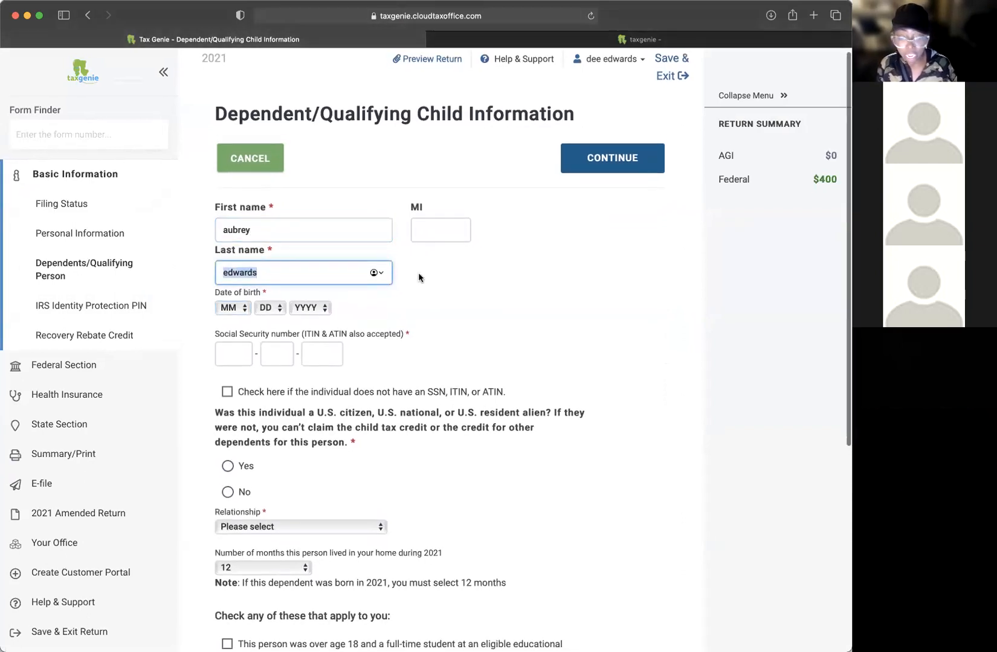
pyautogui.press('Right')
pyautogui.press('BackSpace')
pyautogui.press('BackSpace')
pyautogui.press('BackSpace')
pyautogui.press('BackSpace')
pyautogui.press('BackSpace')
pyautogui.press('BackSpace')
pyautogui.press('BackSpace')
pyautogui.click(276, 276)
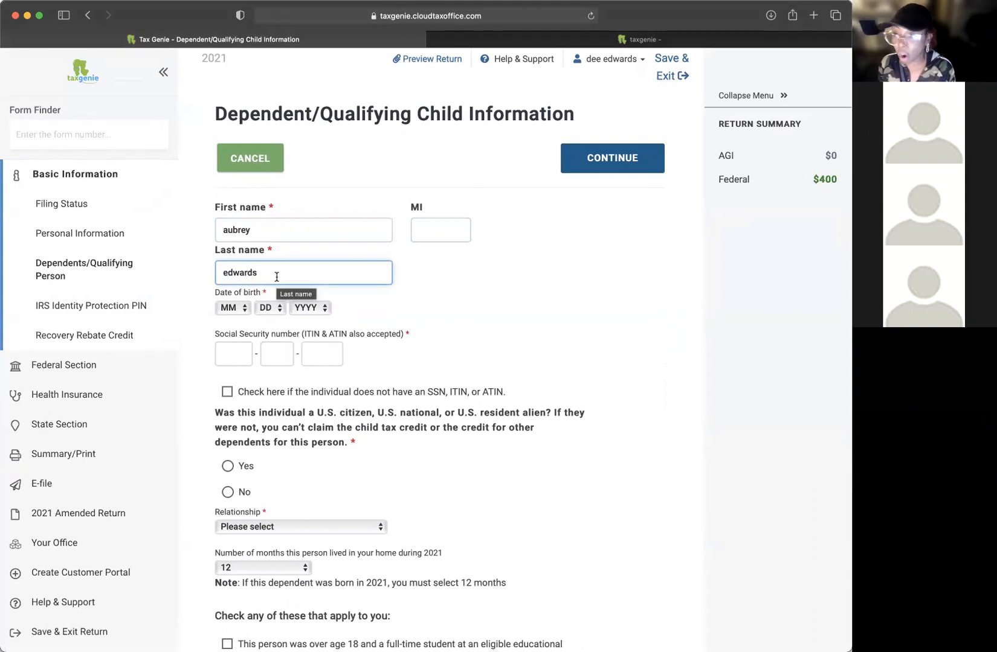
pyautogui.press('Tab')
# Step: Set the dependent's birth date to 5/5/2011
pyautogui.scroll(-3, 508, 271)
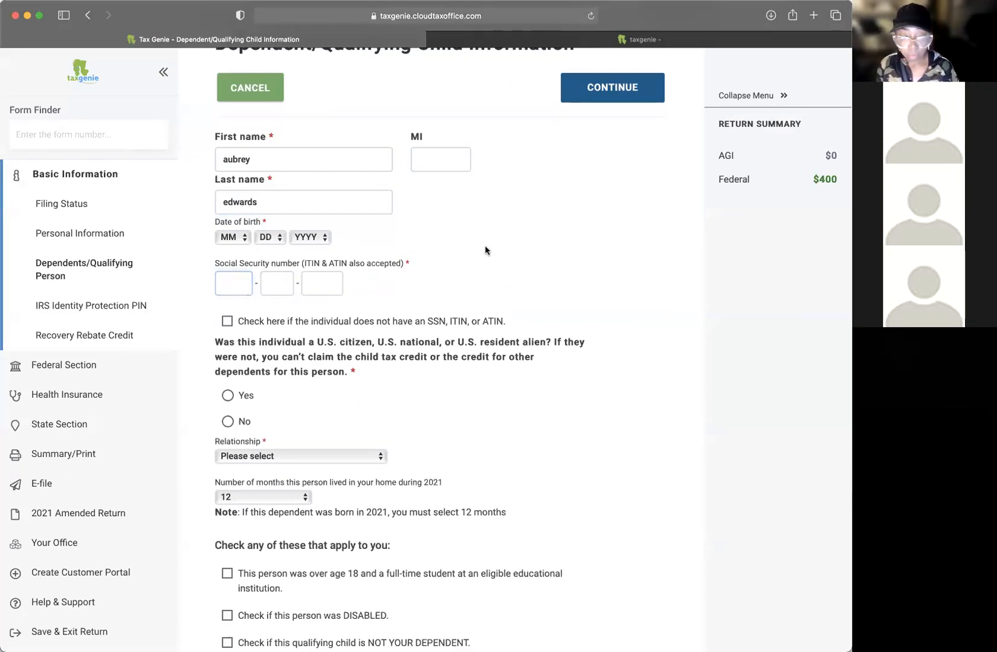
pyautogui.scroll(3, 485, 248)
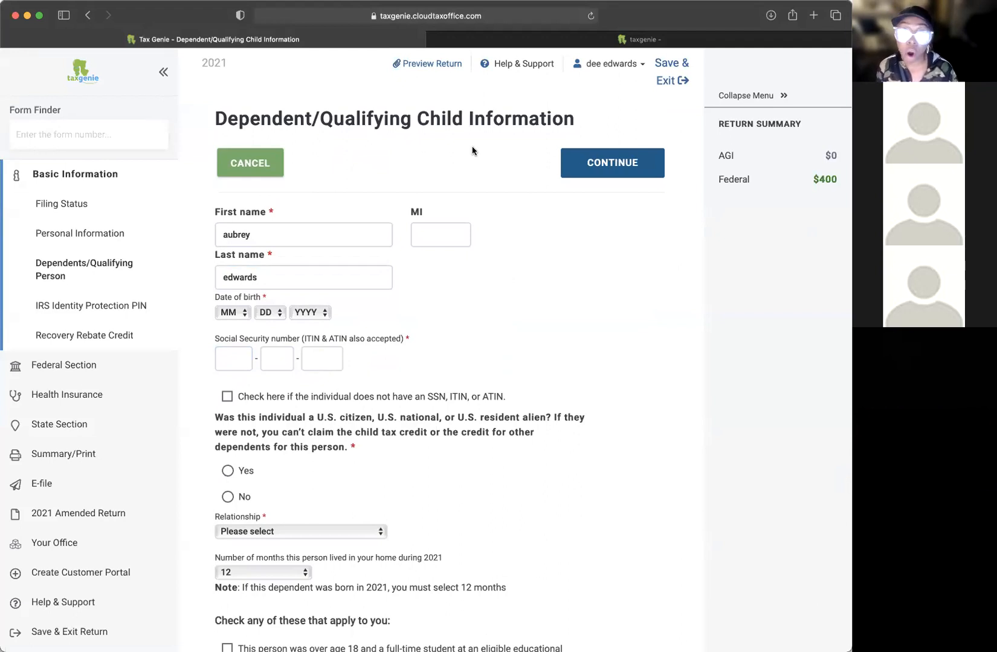
pyautogui.click(229, 313)
pyautogui.click(231, 386)
pyautogui.click(269, 313)
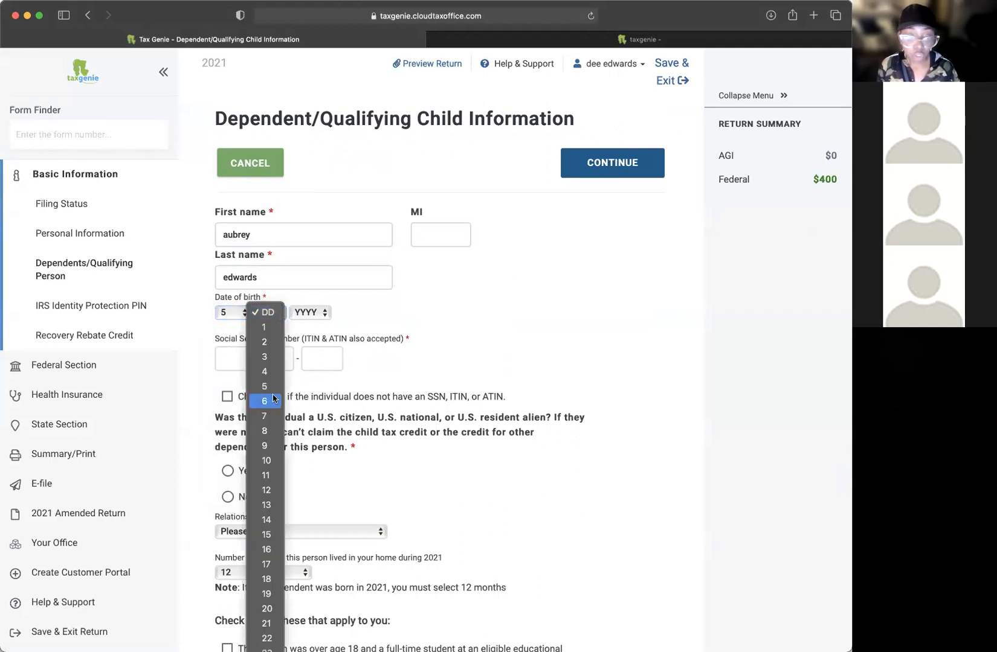
pyautogui.press('Return')
pyautogui.click(314, 313)
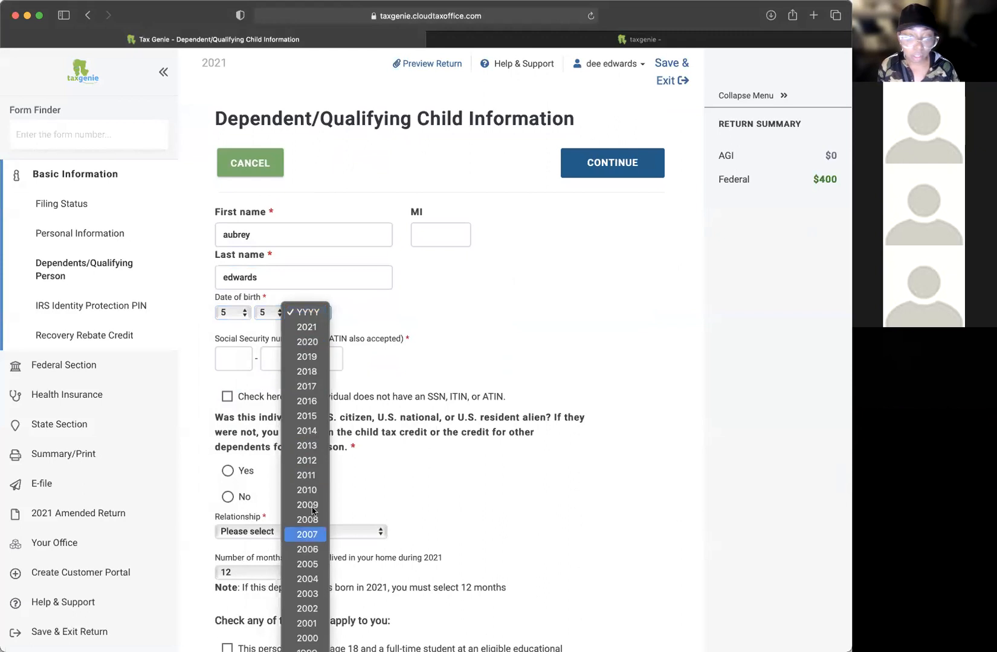
pyautogui.click(313, 477)
# Step: Enter the dependent's Social Security number
pyautogui.click(232, 358)
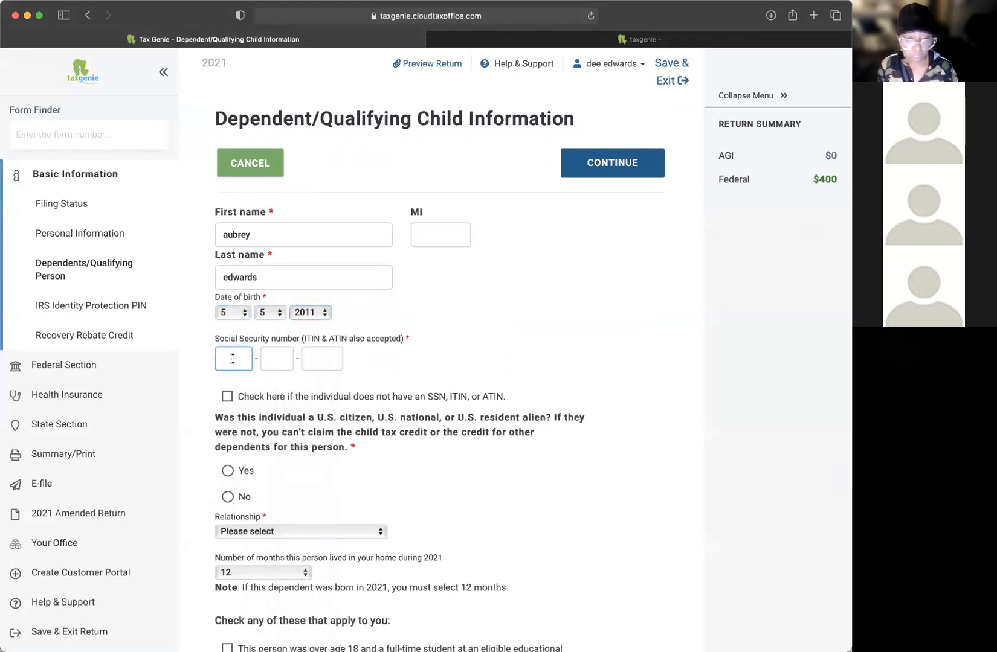
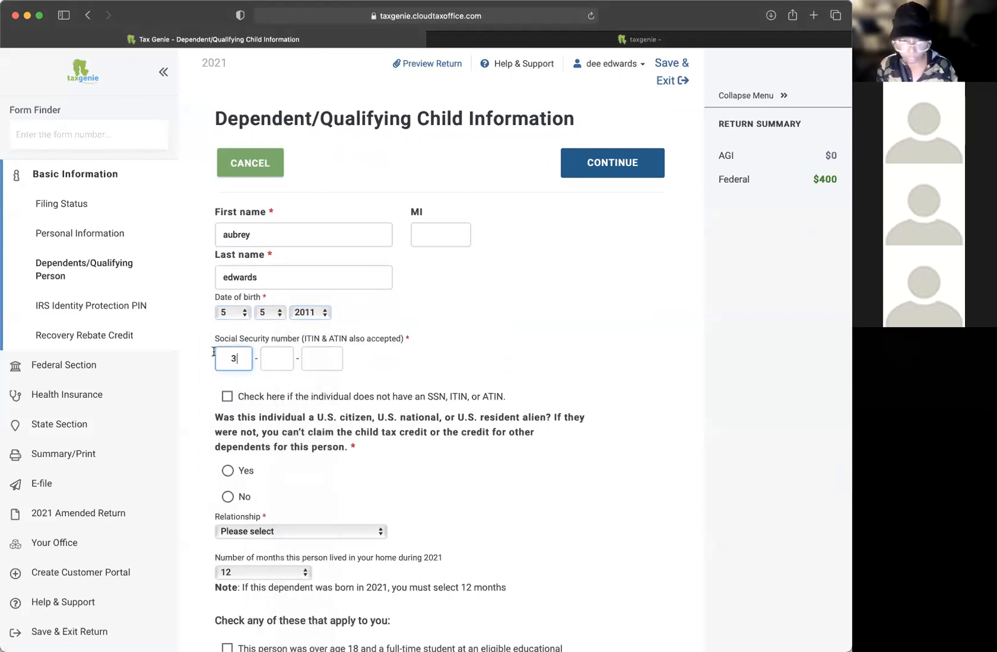
pyautogui.click(277, 359)
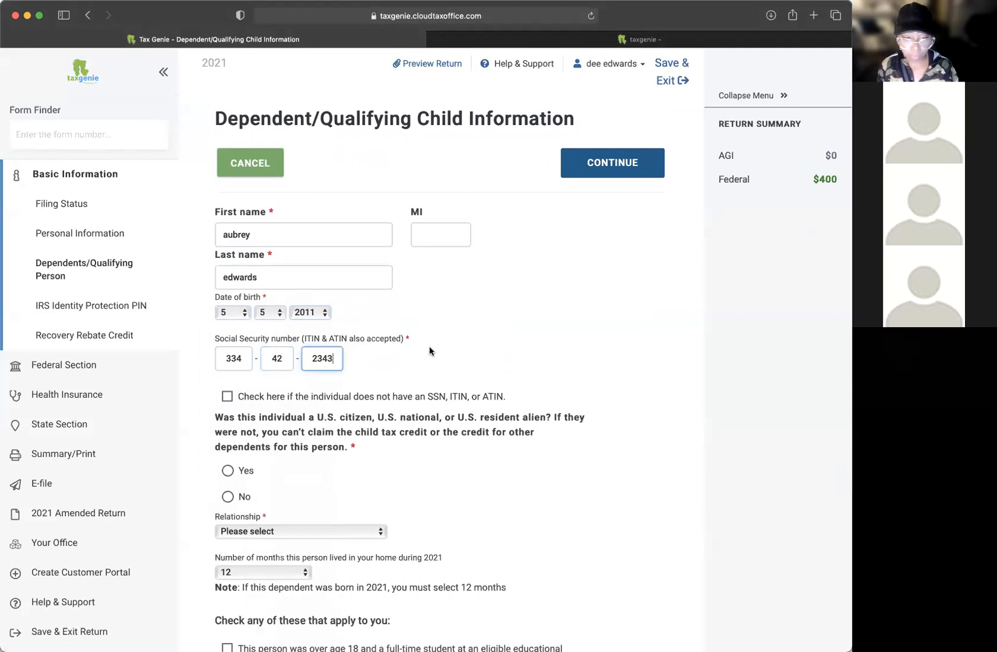
# Step: Mark her a U.S. citizen, relationship Daughter, living 12 months in the home
pyautogui.scroll(-1, 429, 346)
pyautogui.scroll(-3, 376, 314)
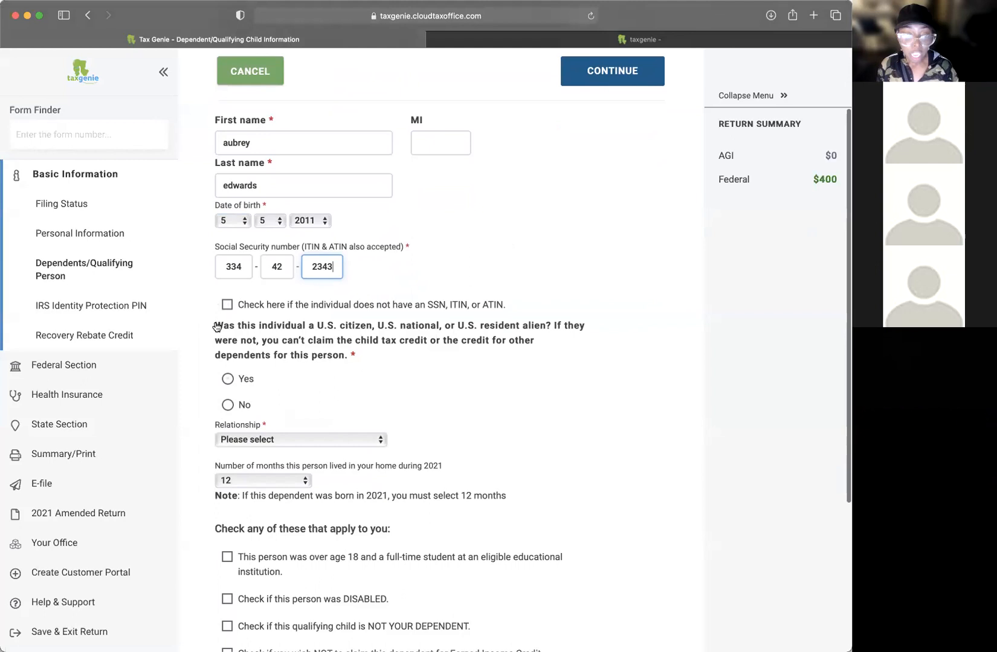
pyautogui.click(228, 379)
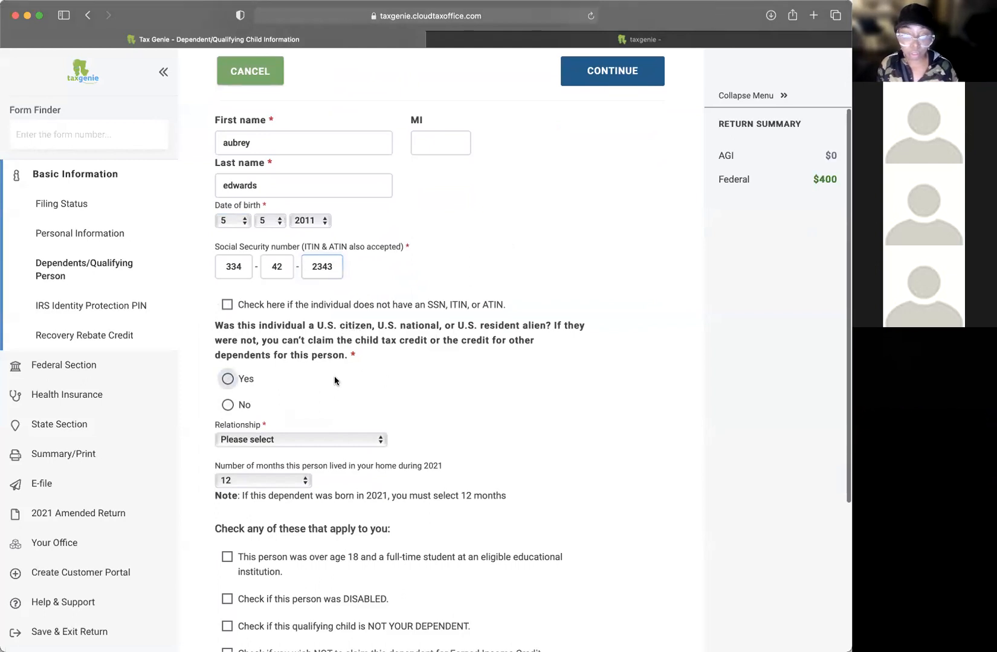
pyautogui.scroll(-1, 384, 378)
pyautogui.scroll(-1, 391, 371)
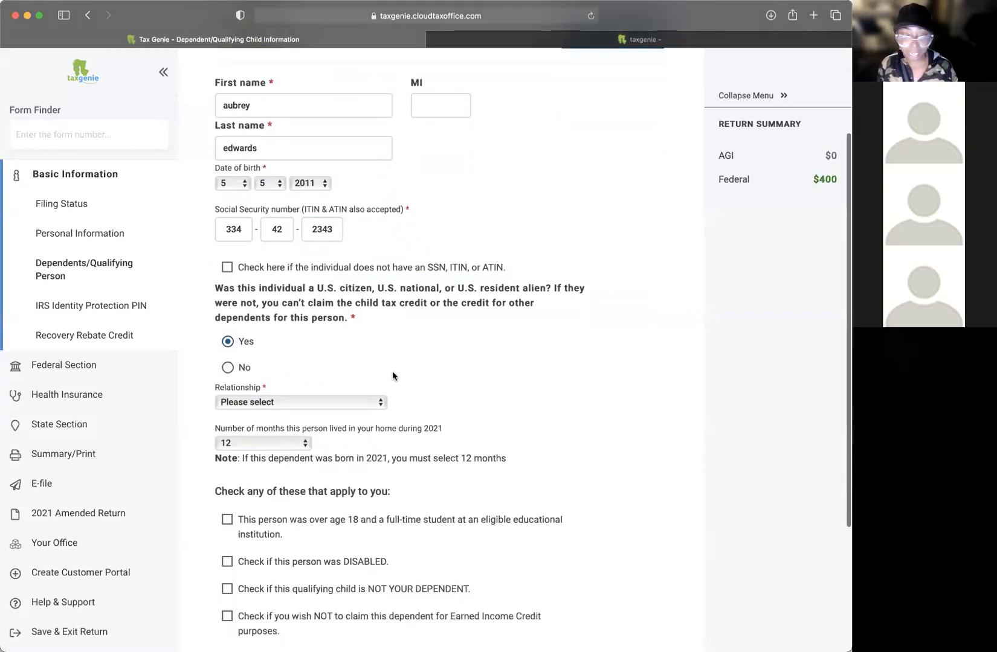
pyautogui.click(310, 403)
pyautogui.click(280, 423)
pyautogui.scroll(-2, 502, 412)
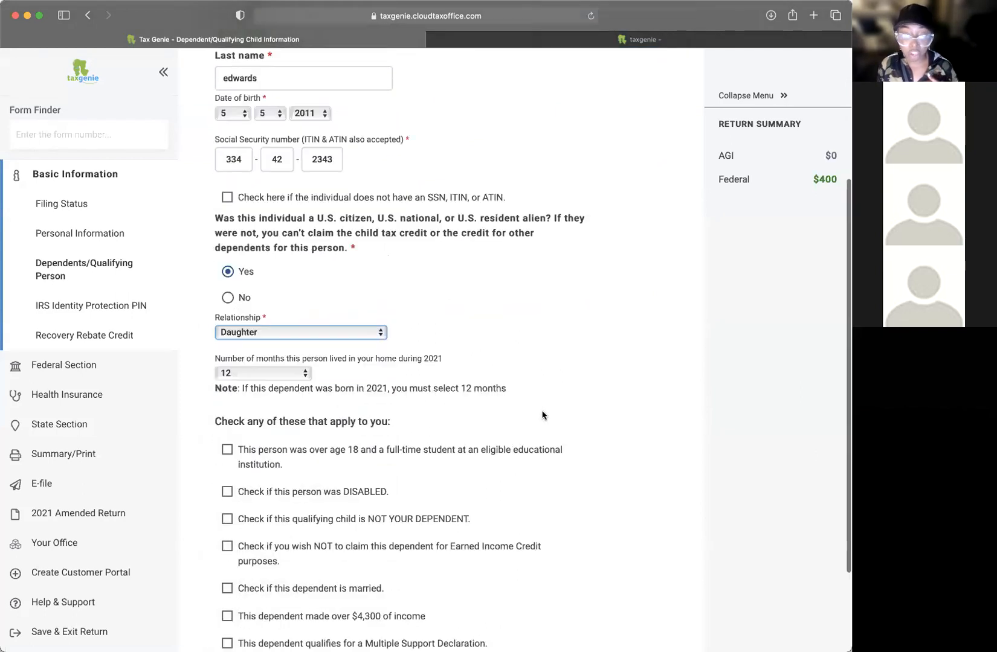
pyautogui.click(283, 374)
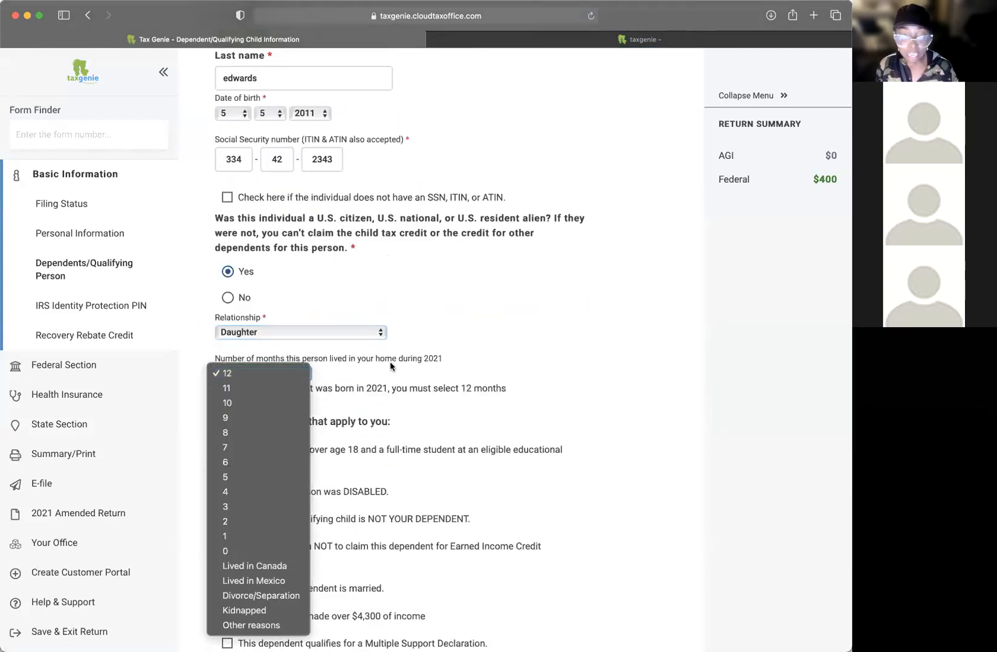
pyautogui.click(436, 359)
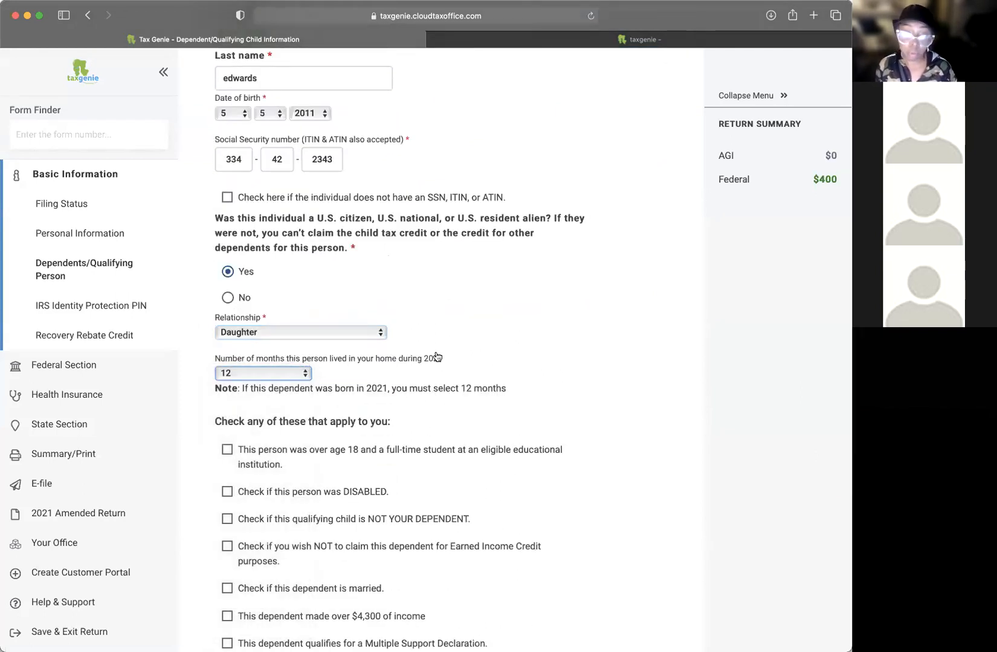
pyautogui.scroll(-2, 487, 361)
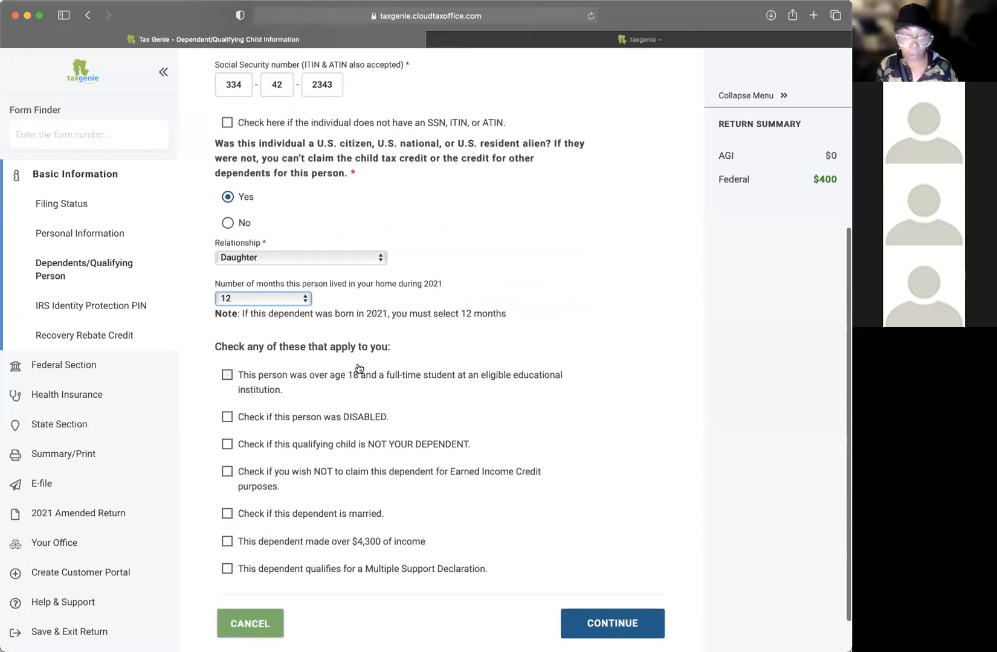
pyautogui.scroll(-1, 337, 394)
pyautogui.click(227, 338)
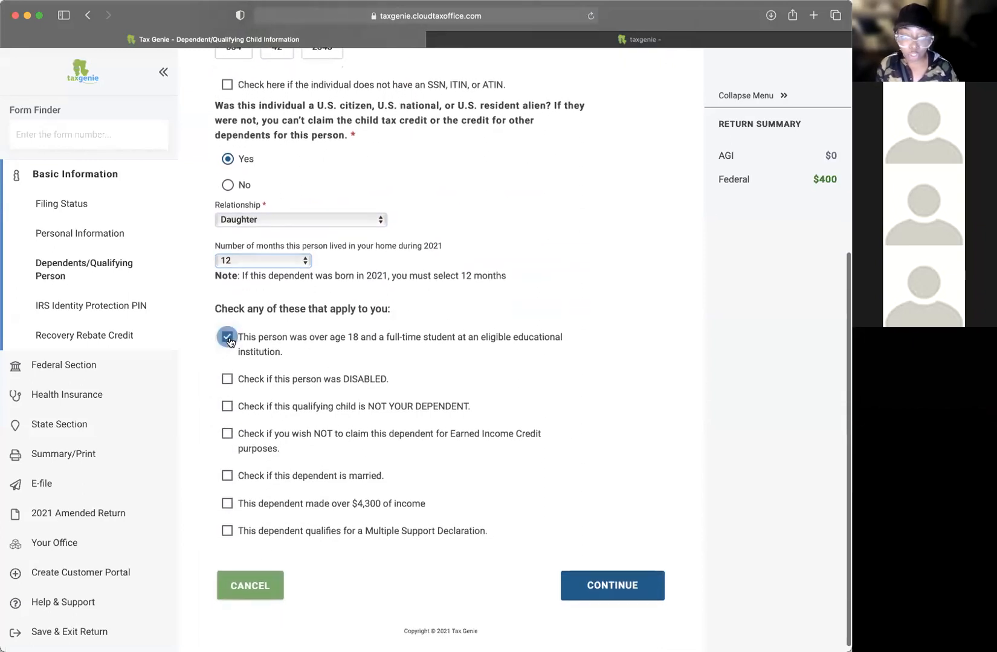
pyautogui.click(227, 340)
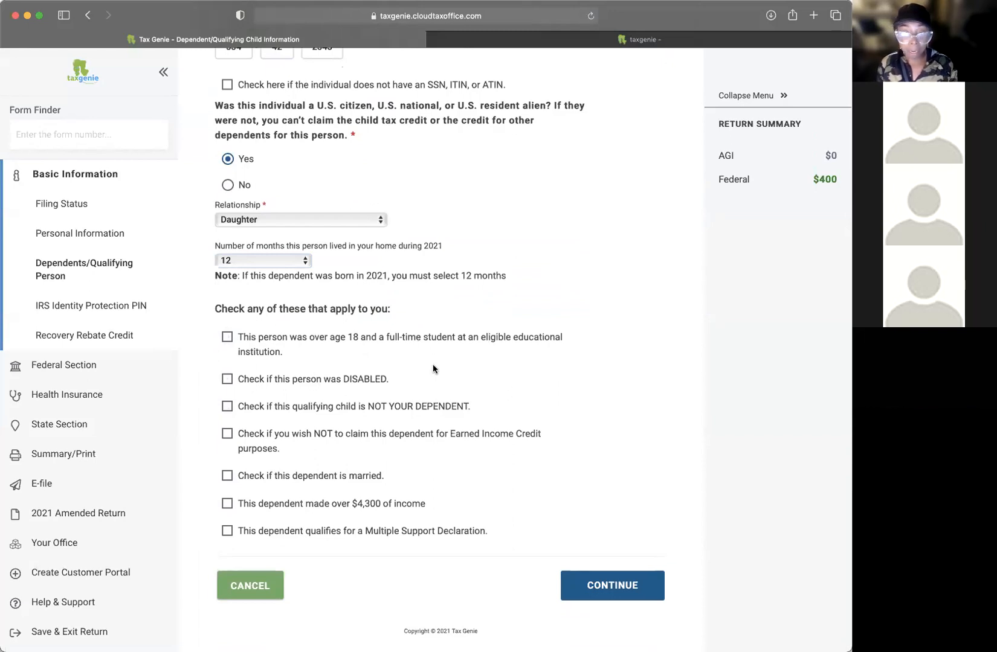
pyautogui.scroll(1, 527, 294)
pyautogui.scroll(2, 527, 297)
pyautogui.scroll(-3, 527, 299)
pyautogui.scroll(-1, 527, 304)
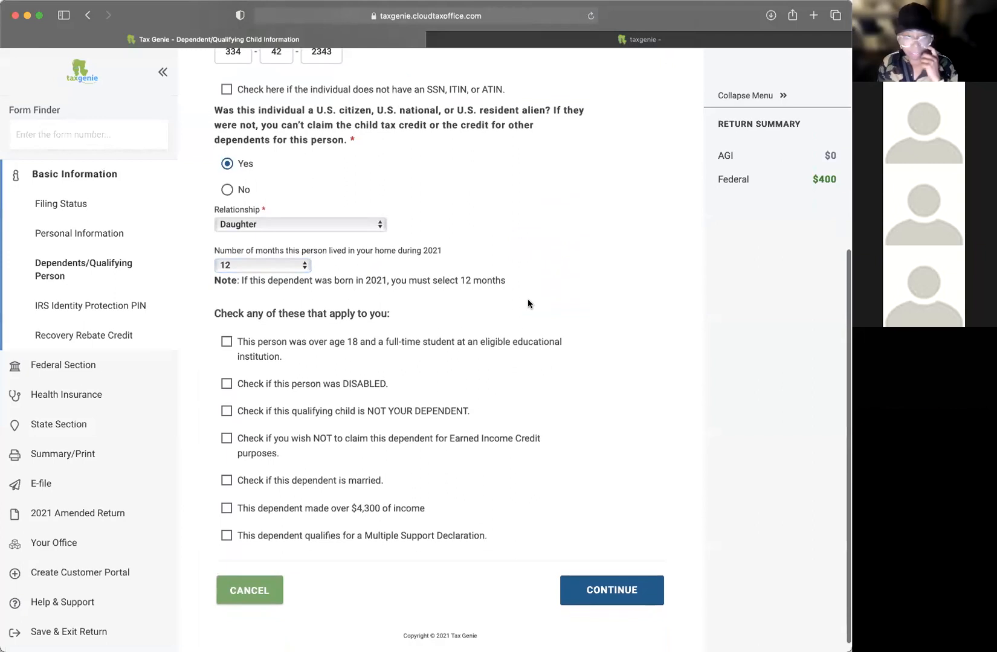
pyautogui.scroll(-1, 527, 304)
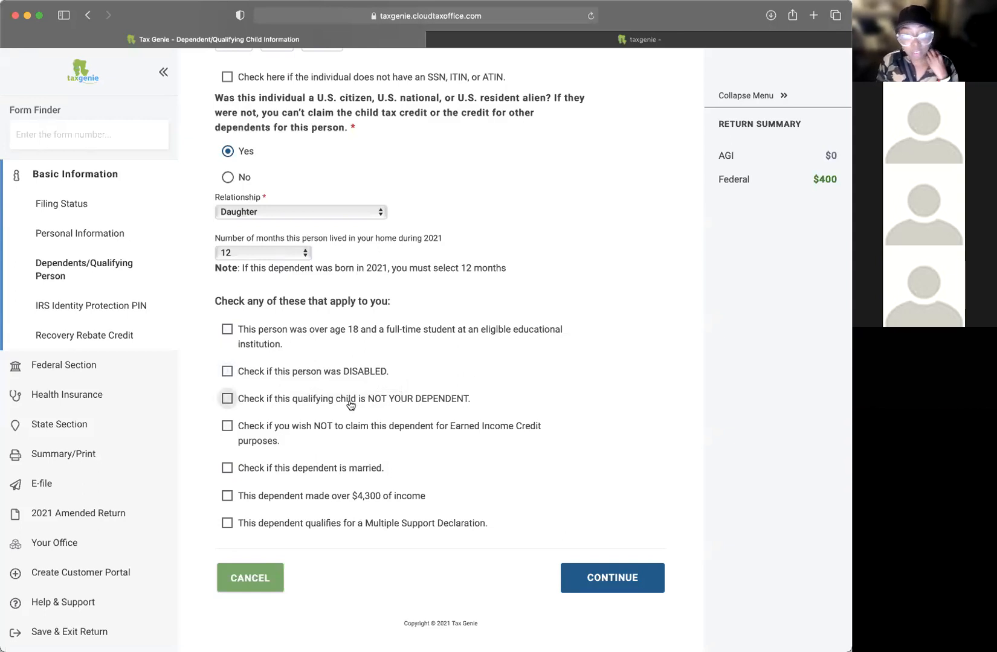
pyautogui.scroll(1, 477, 403)
pyautogui.scroll(1, 477, 403)
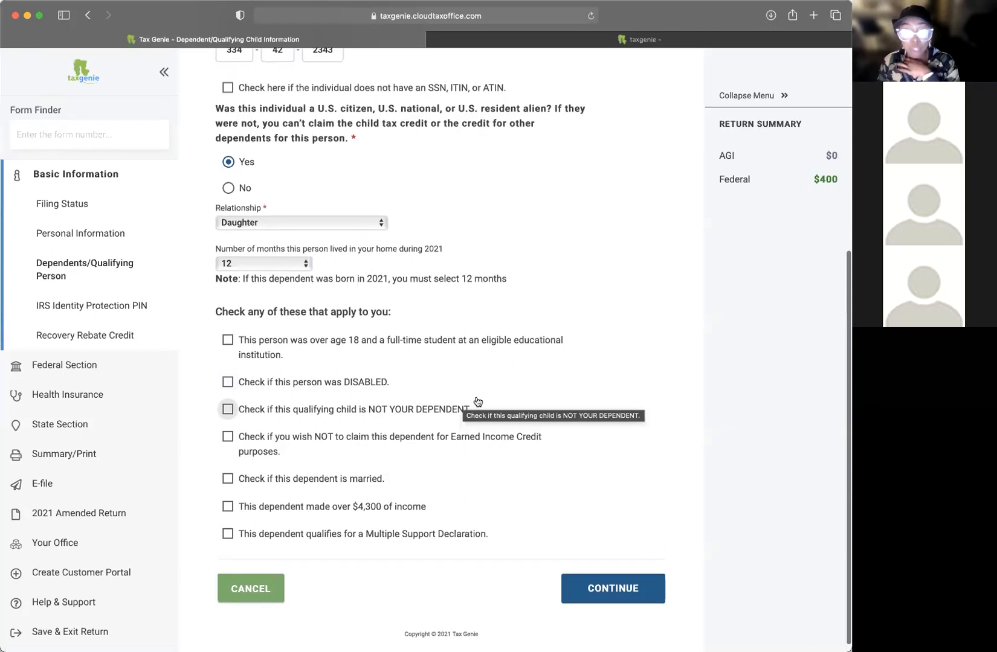
pyautogui.scroll(8, 528, 305)
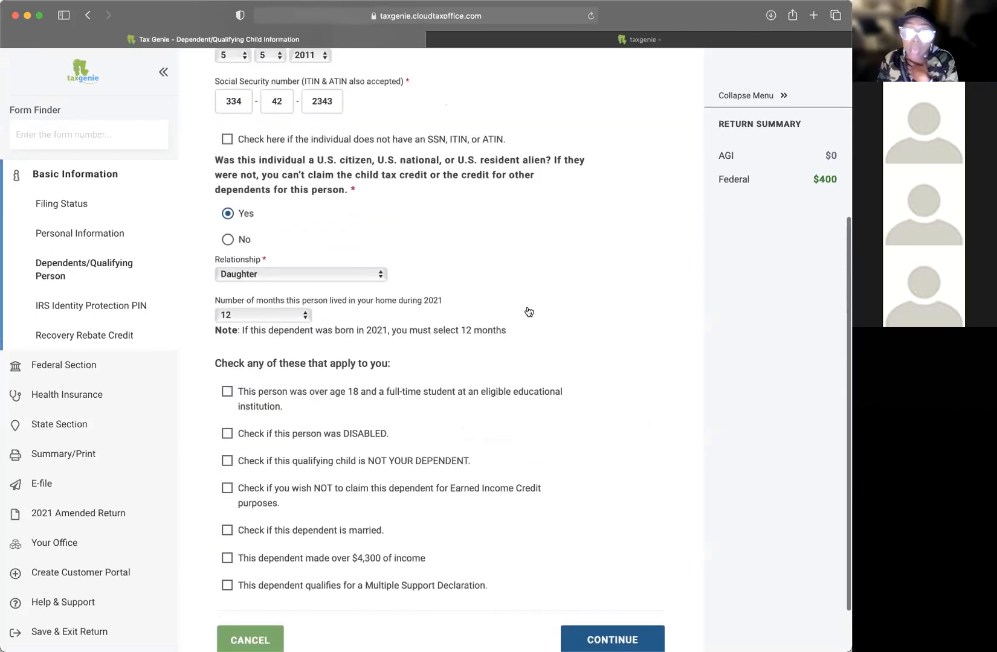
pyautogui.scroll(-4, 528, 308)
pyautogui.scroll(-2, 531, 312)
pyautogui.scroll(1, 531, 313)
pyautogui.scroll(-2, 531, 313)
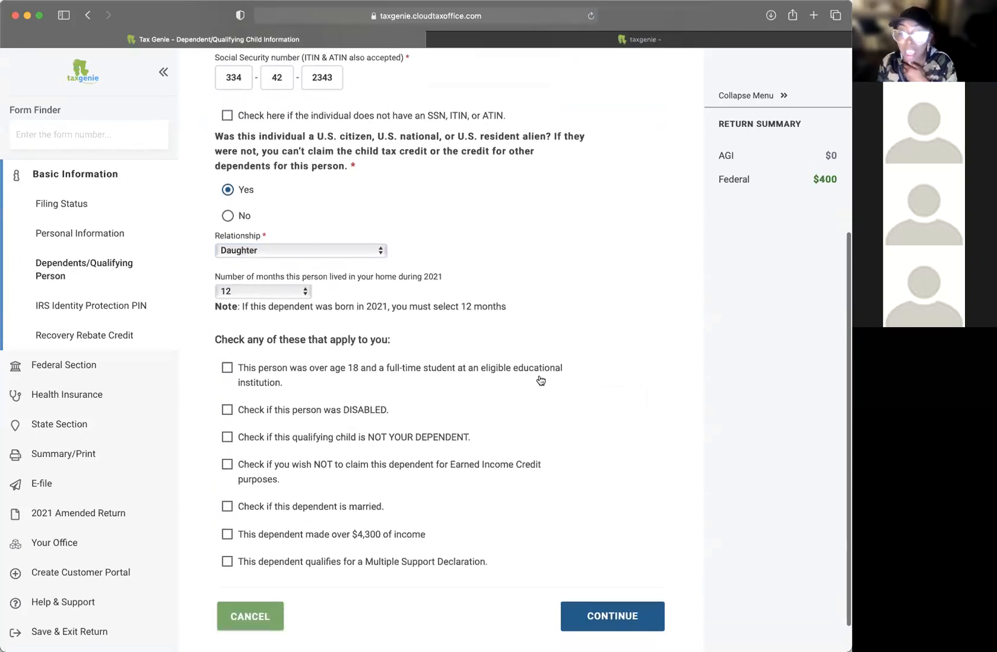
pyautogui.scroll(-1, 543, 379)
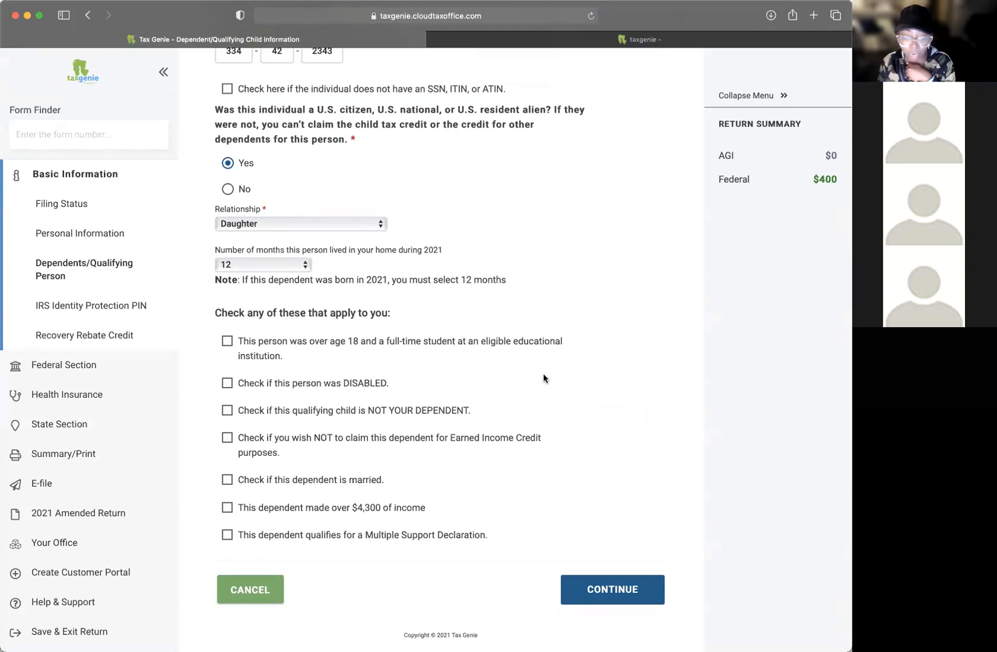
pyautogui.scroll(-1, 543, 378)
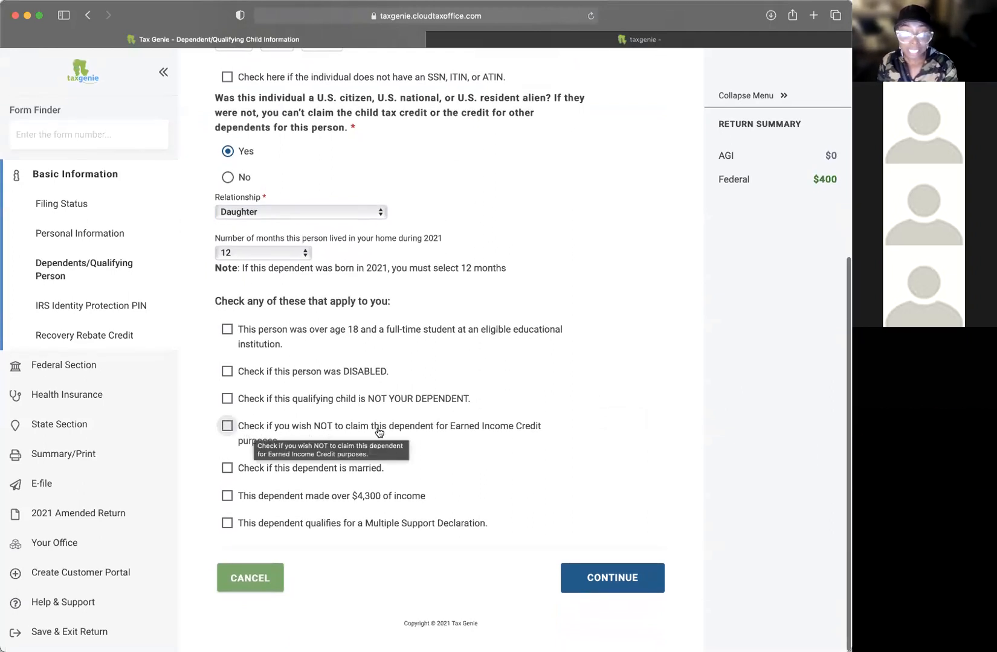
# Step: Keep the Earned Income Credit claim and leave the married box unchecked
pyautogui.click(228, 427)
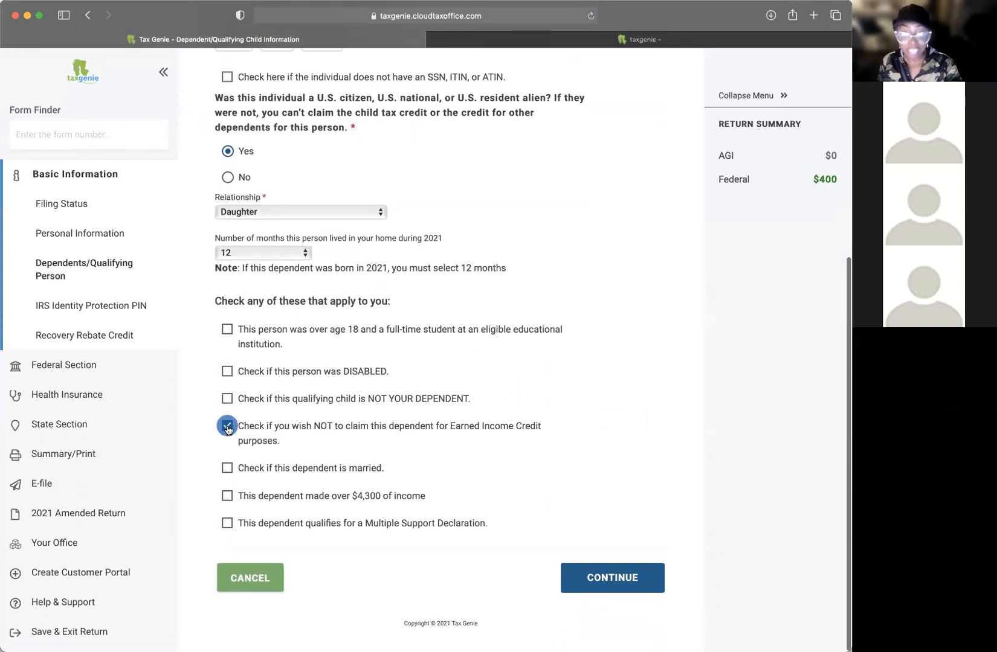
pyautogui.click(228, 428)
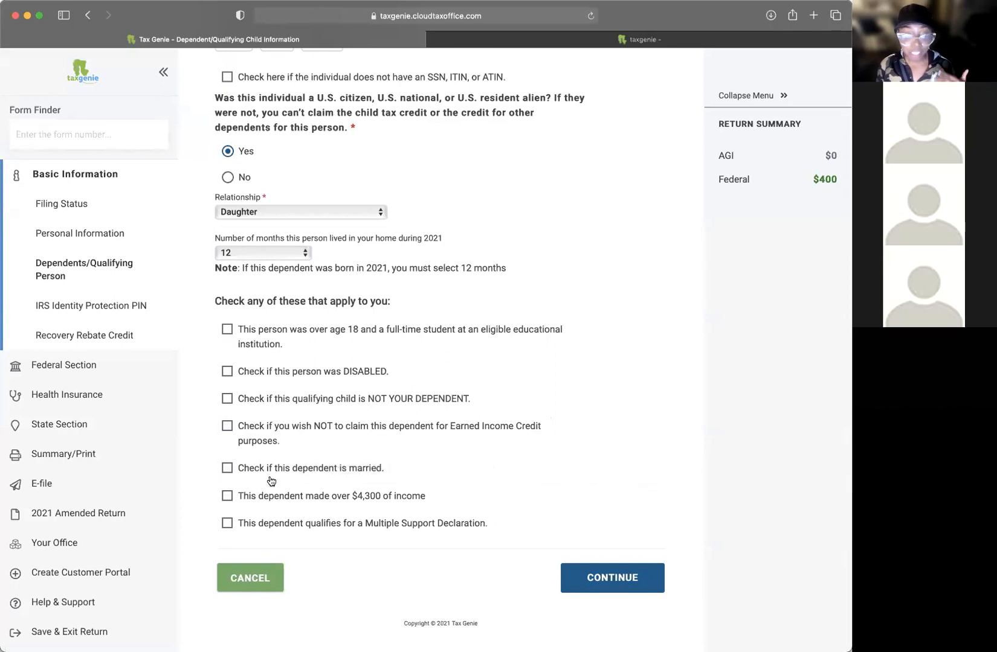
pyautogui.click(341, 473)
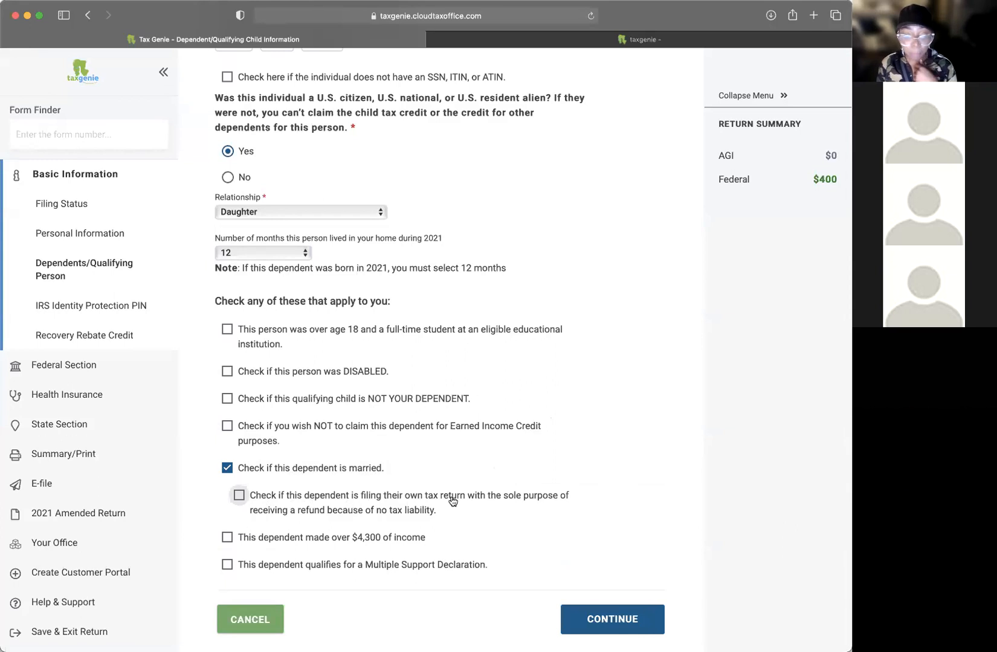
pyautogui.click(227, 471)
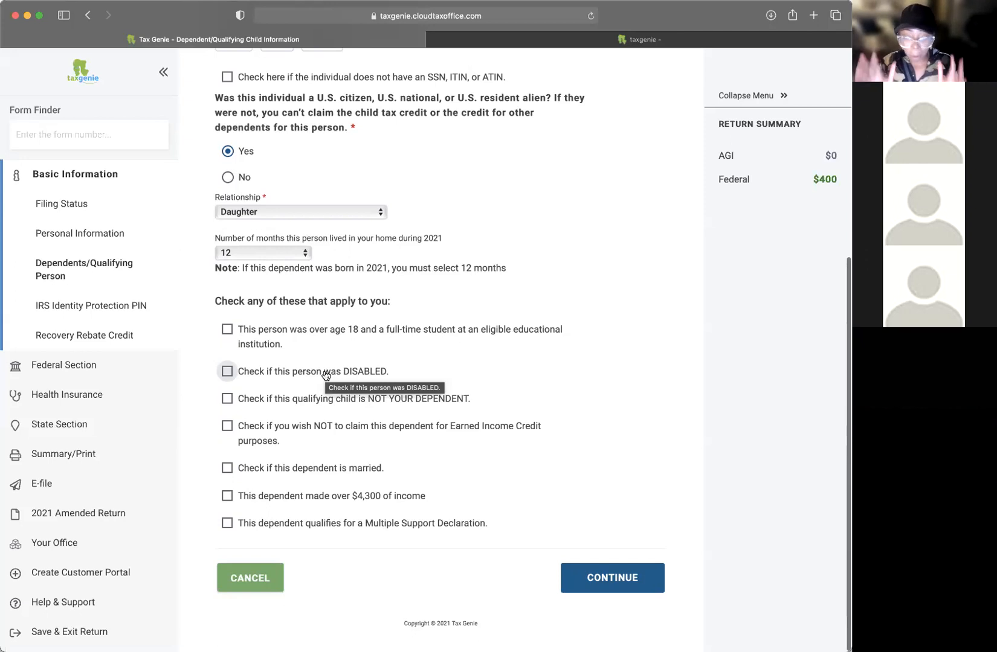
# Step: Leave the over-$4,300 income box unchecked and save the dependent
pyautogui.click(227, 496)
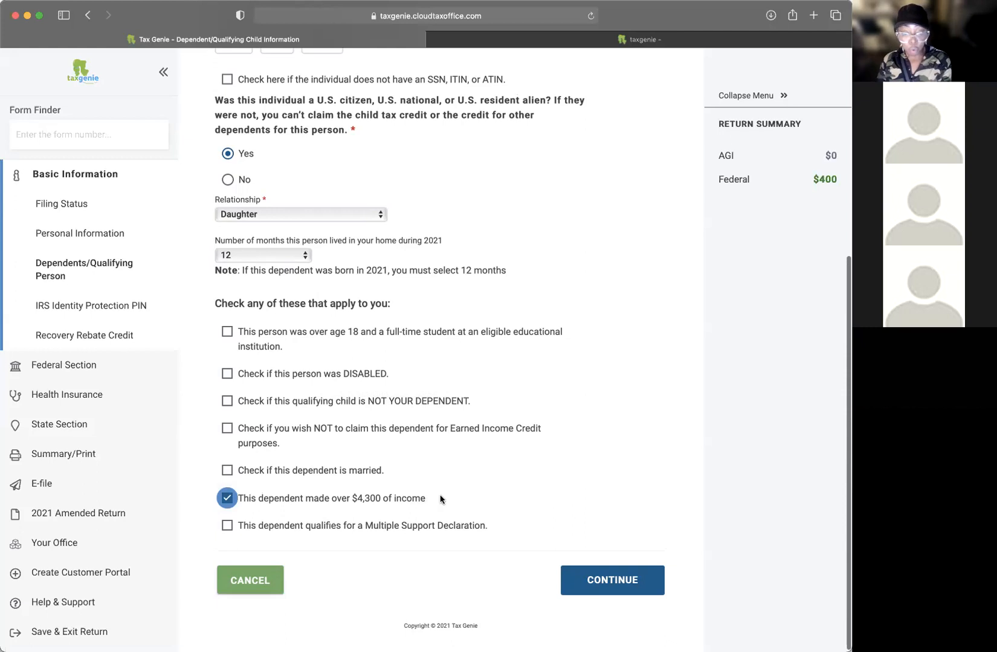
pyautogui.moveTo(438, 499)
pyautogui.mouseDown()
pyautogui.moveTo(244, 500)
pyautogui.moveTo(452, 505)
pyautogui.mouseUp()
pyautogui.click(241, 501)
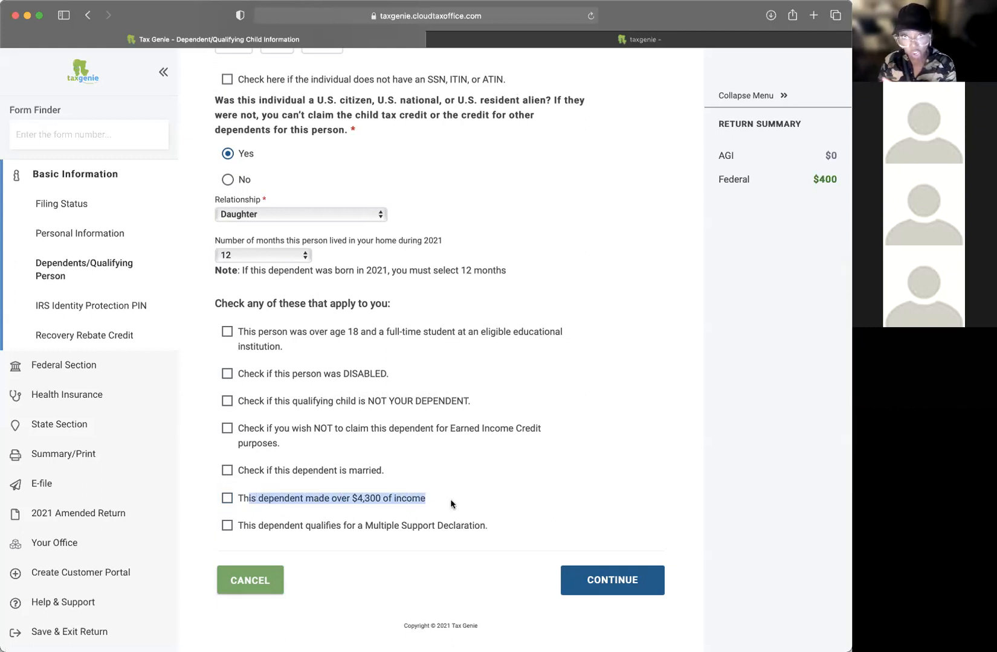
pyautogui.scroll(1, 442, 504)
pyautogui.click(442, 504)
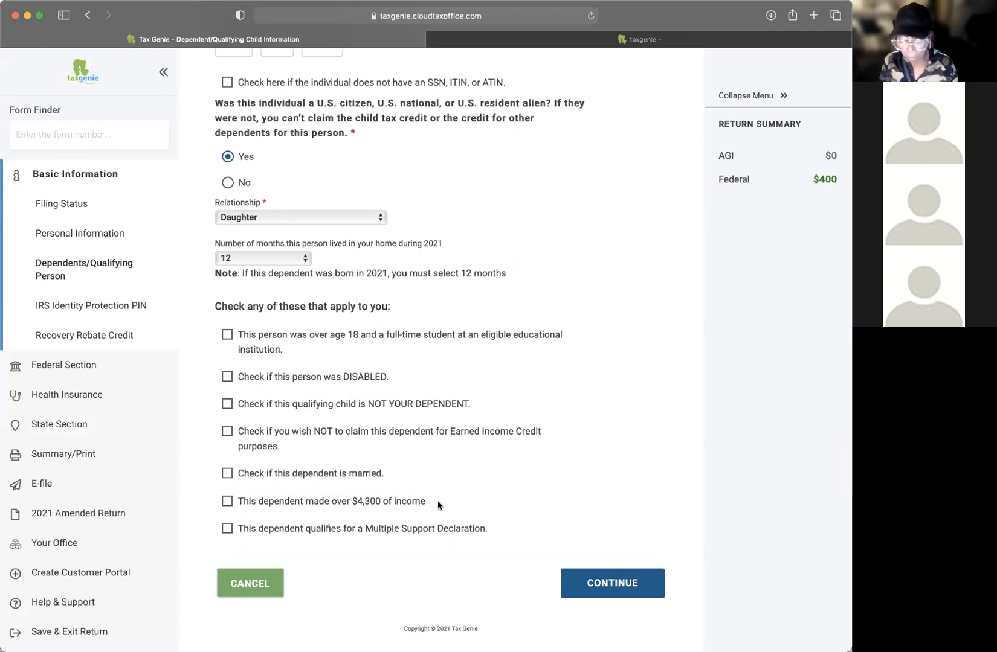
pyautogui.click(249, 505)
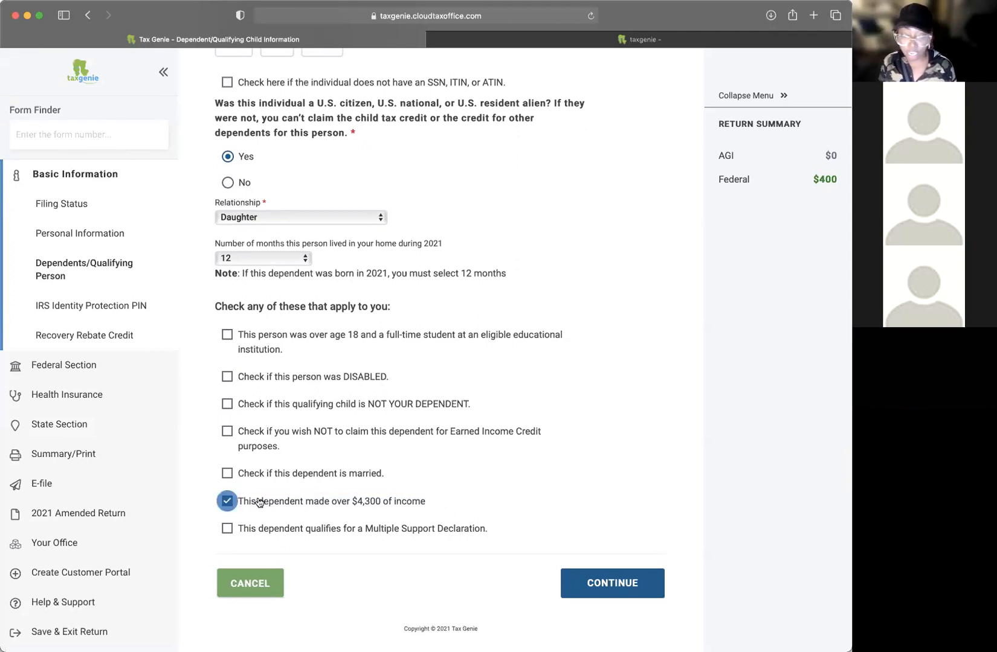
pyautogui.scroll(-1, 337, 503)
pyautogui.click(333, 497)
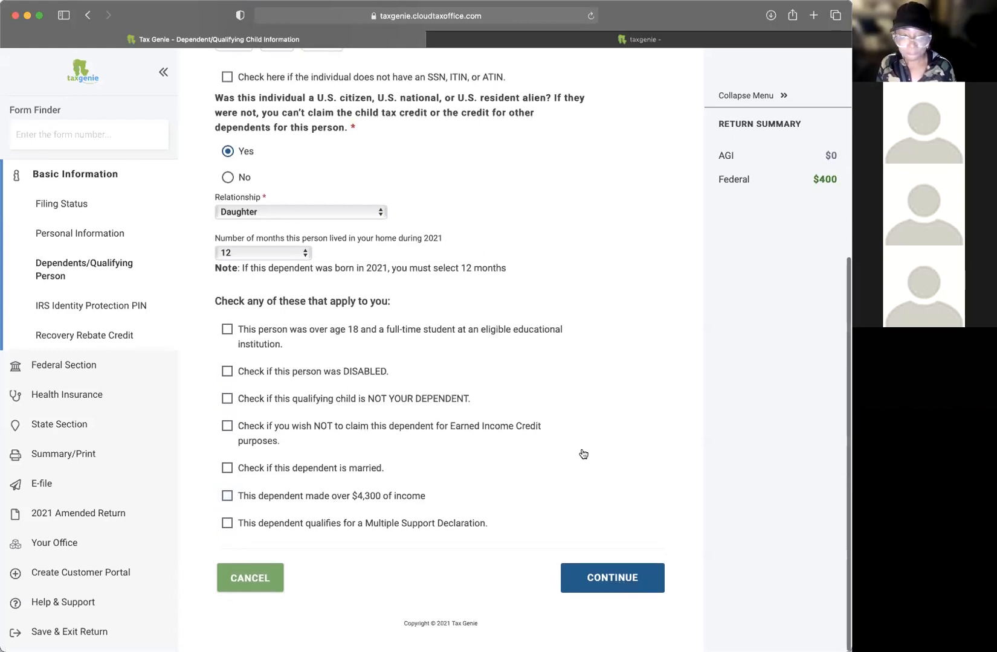
pyautogui.scroll(5, 580, 452)
pyautogui.scroll(-5, 525, 405)
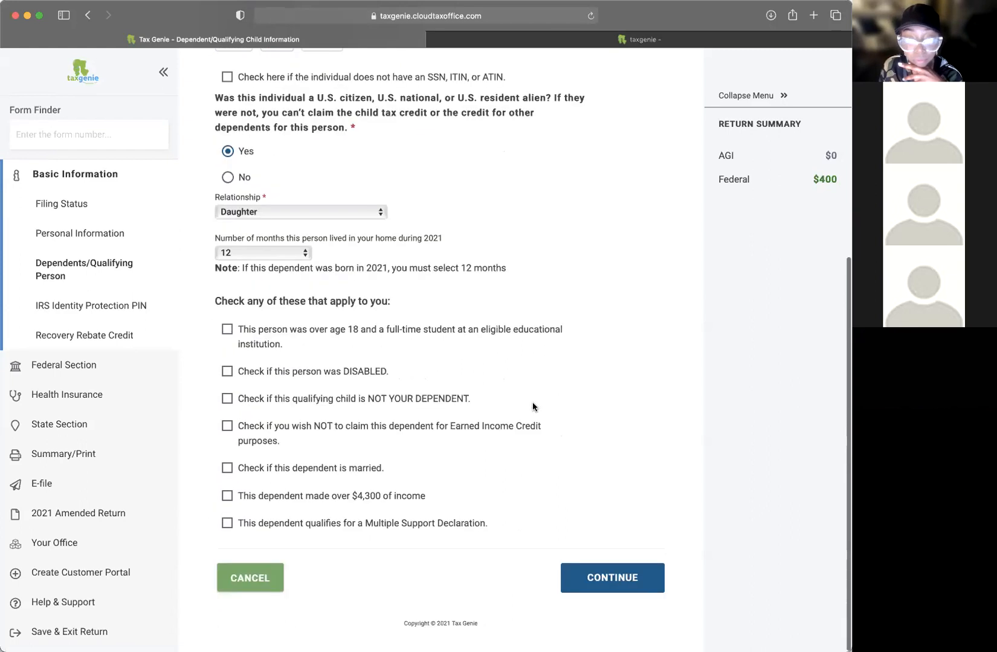
pyautogui.click(610, 585)
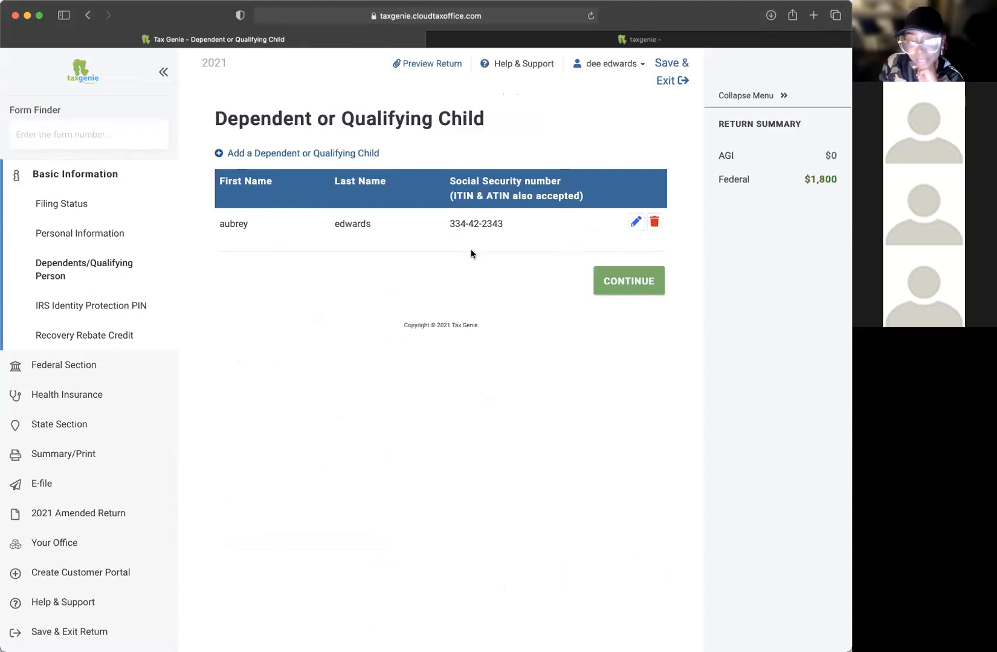
# Step: Continue past the dependent list and highlight the $1,800 federal refund
pyautogui.click(628, 288)
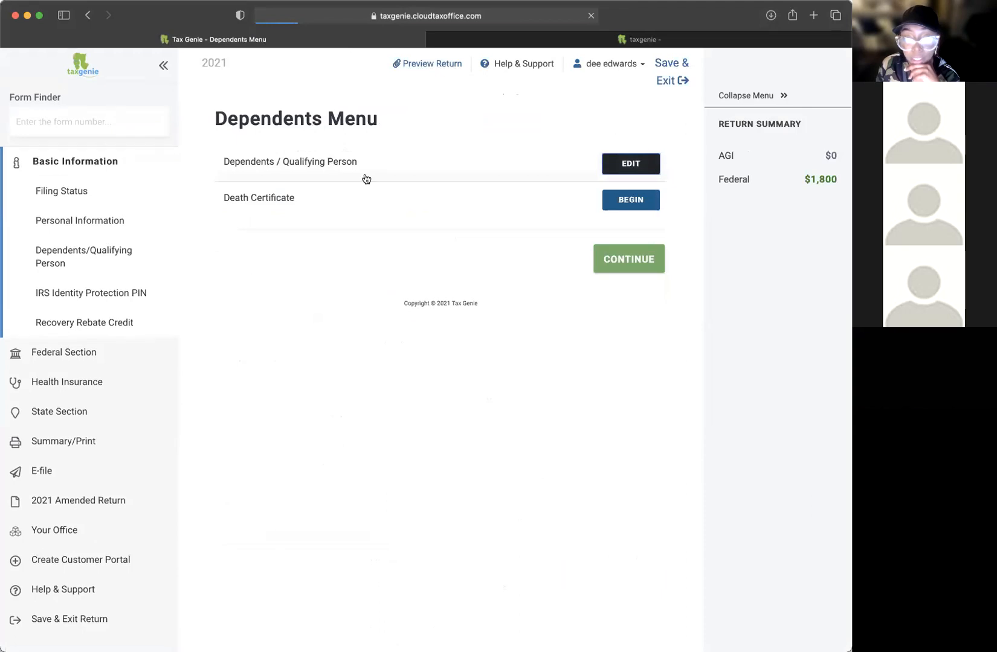
pyautogui.moveTo(803, 180); pyautogui.dragTo(782, 177)
pyautogui.click(786, 177)
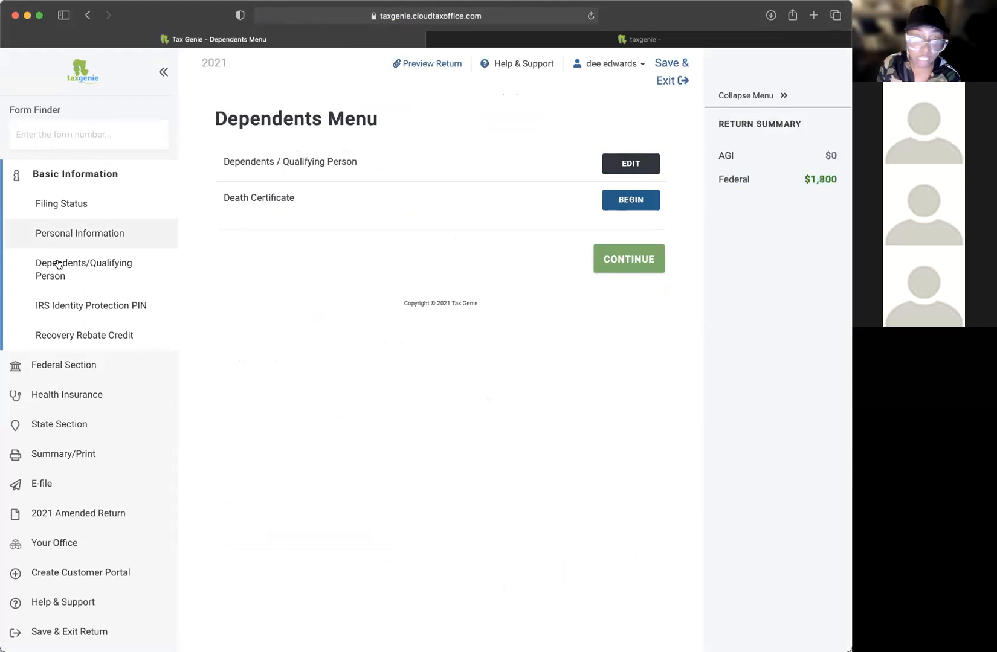
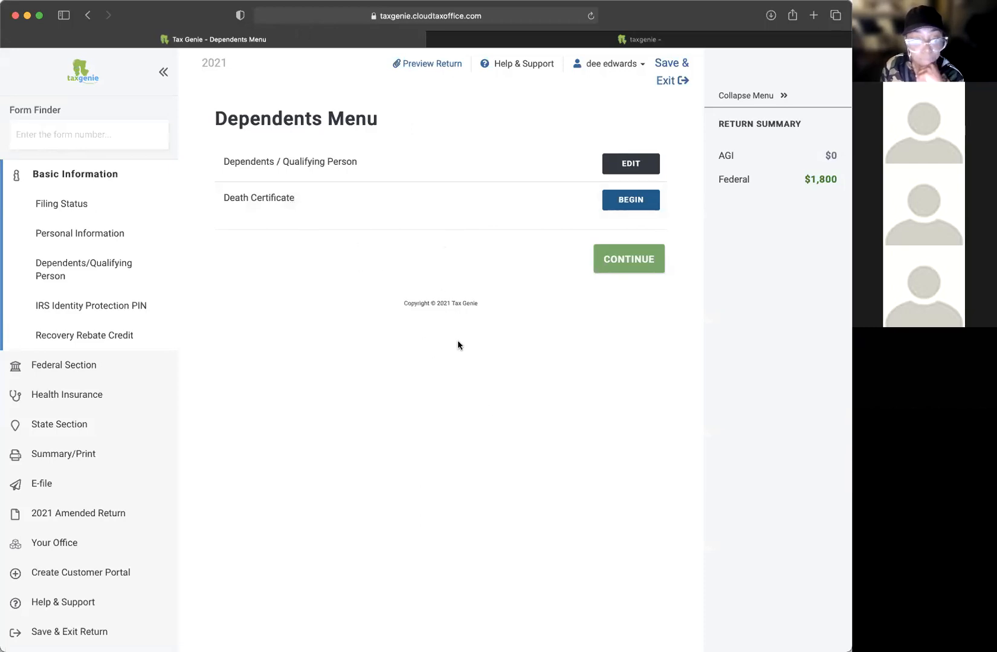
# Step: Choose EDIT beside Dependents / Qualifying Person on the Dependents Menu to list the dependents
pyautogui.click(615, 269)
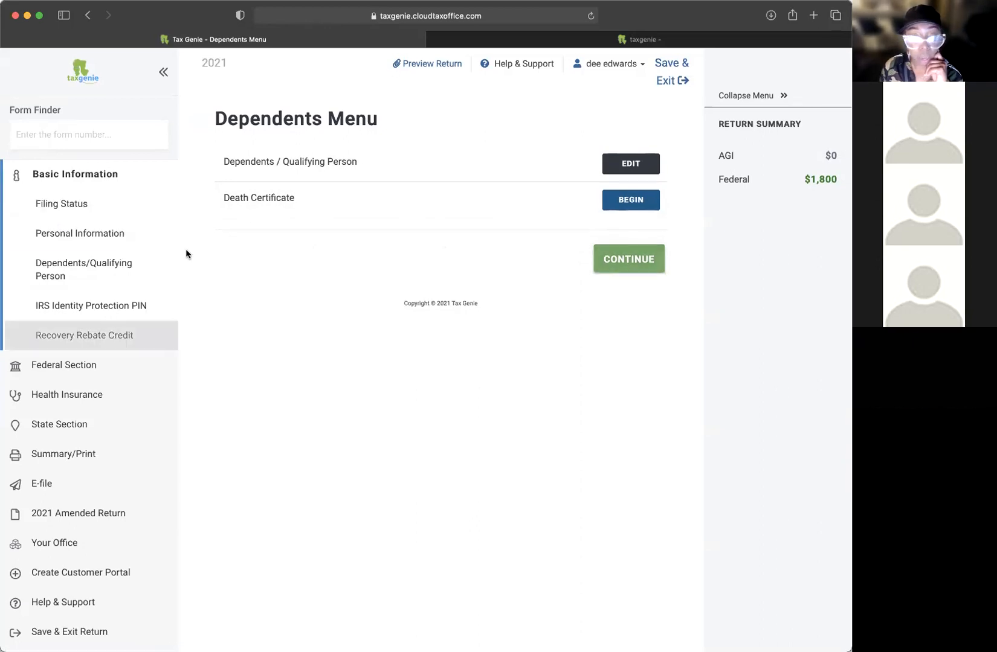
pyautogui.click(650, 164)
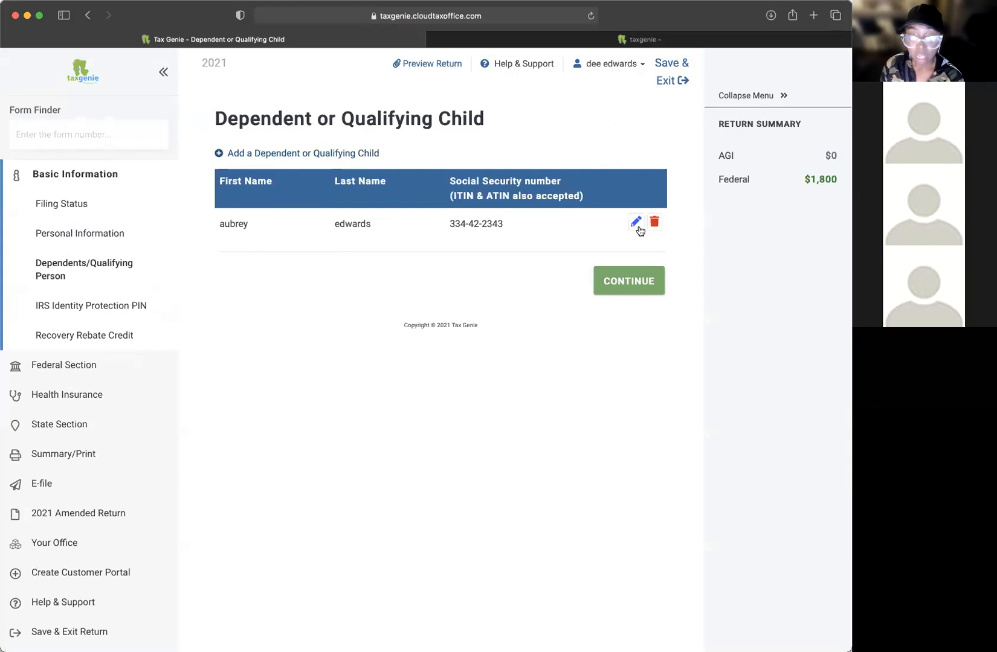
# Step: Open the daughter's dependent details and point out the over-18 full-time student option
pyautogui.click(638, 228)
pyautogui.scroll(-3, 492, 312)
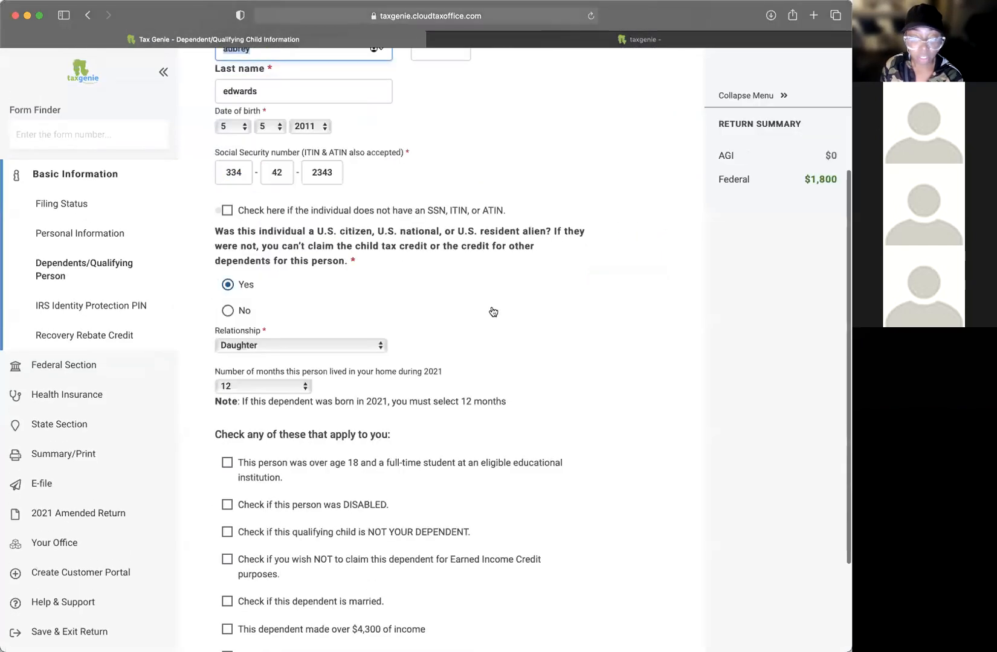
pyautogui.scroll(-3, 492, 310)
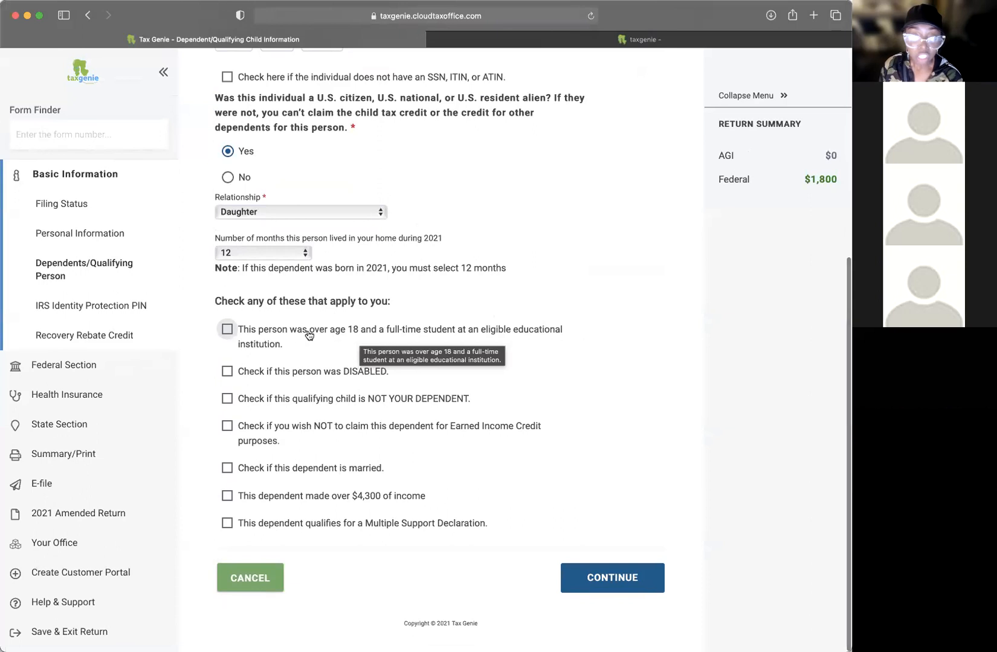
pyautogui.moveTo(222, 321); pyautogui.dragTo(562, 337)
pyautogui.click(561, 337)
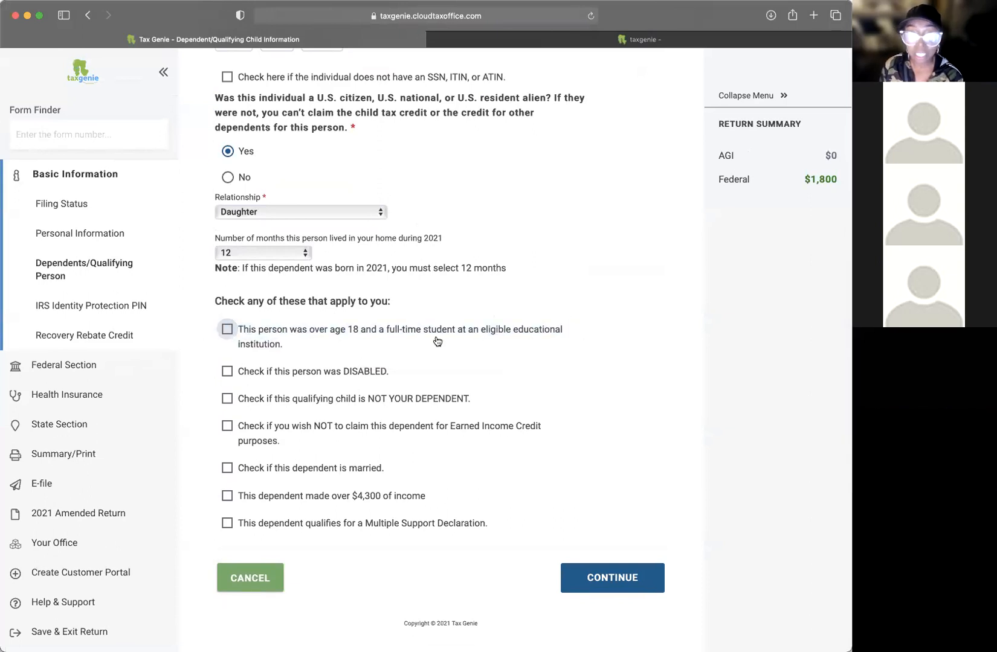
pyautogui.moveTo(304, 342); pyautogui.dragTo(235, 322)
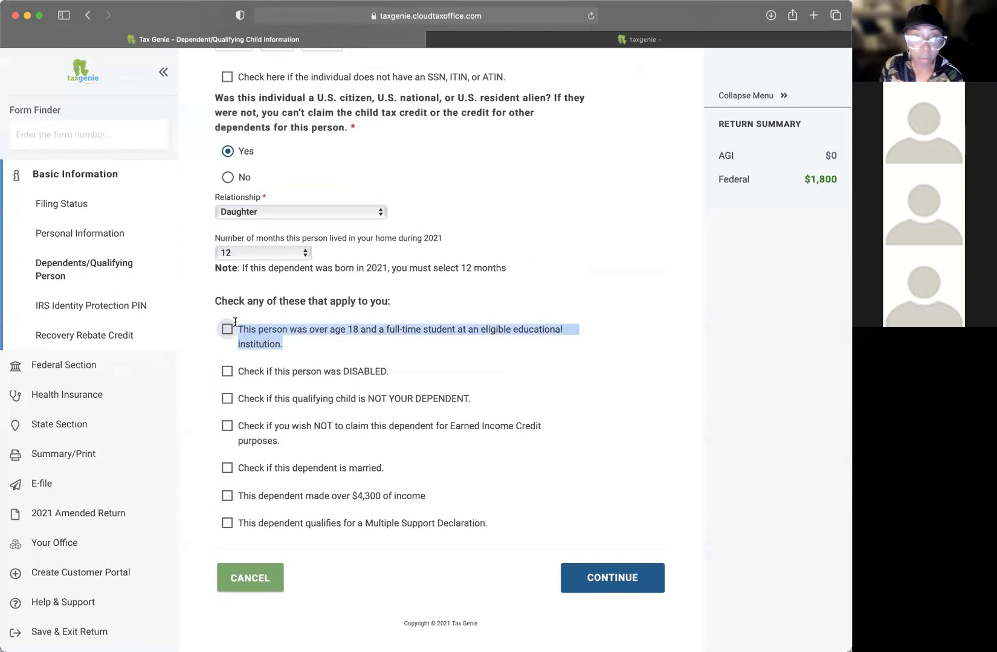
# Step: Toggle the full-time student box, leave it unchecked, and save back to the Dependents Menu
pyautogui.click(291, 338)
pyautogui.click(306, 338)
pyautogui.click(311, 347)
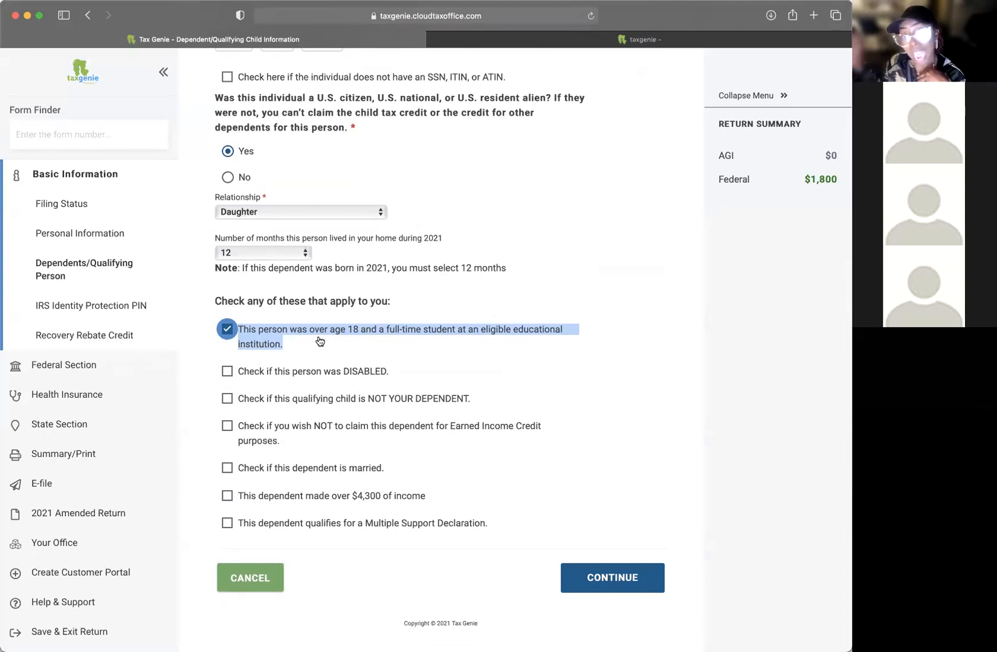
pyautogui.click(320, 341)
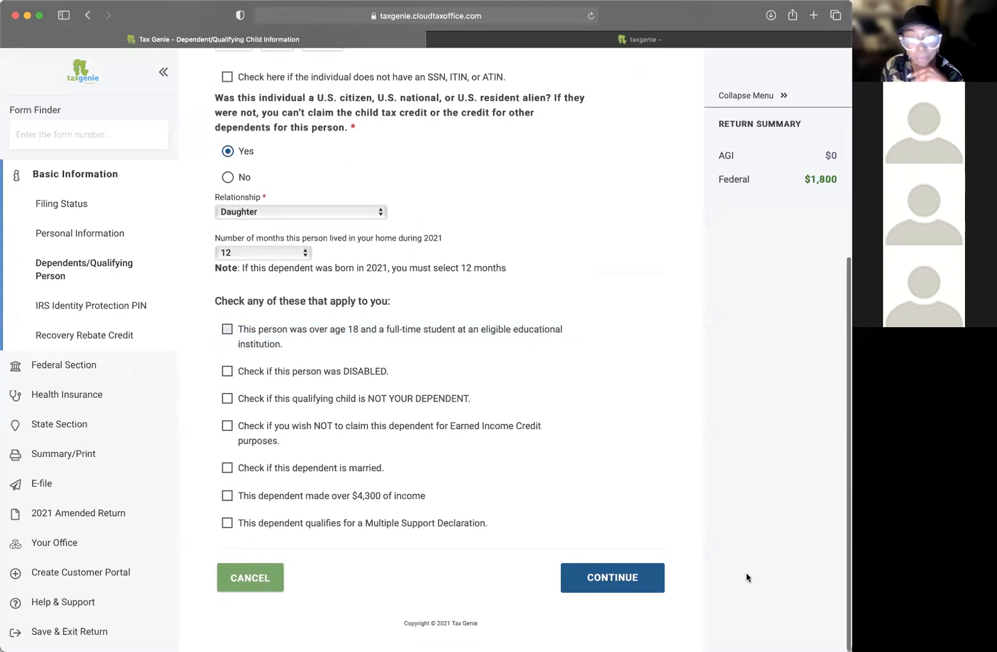
pyautogui.click(609, 574)
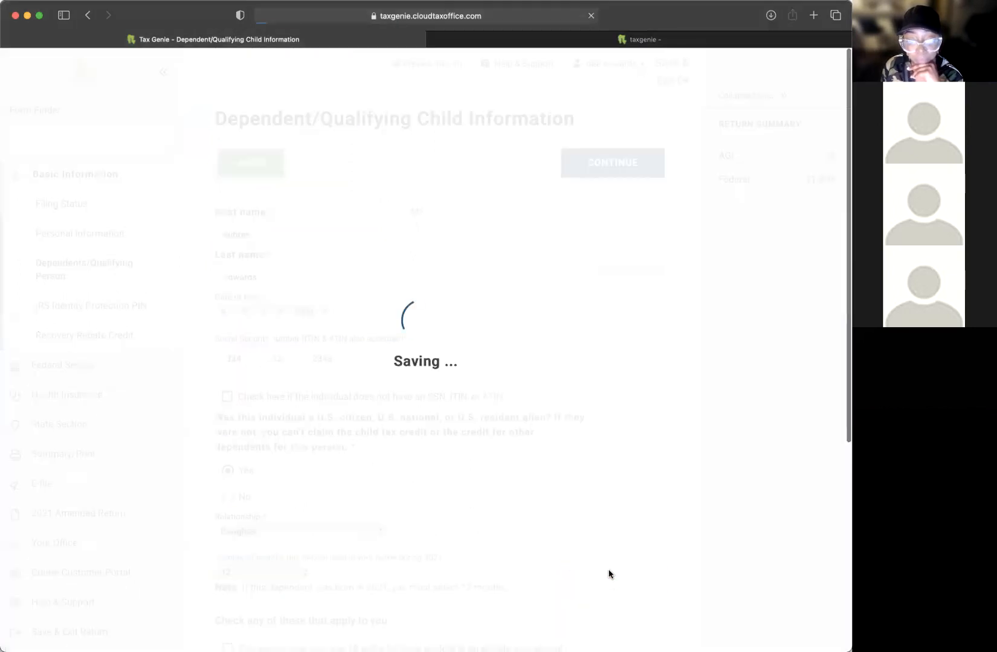
pyautogui.click(620, 283)
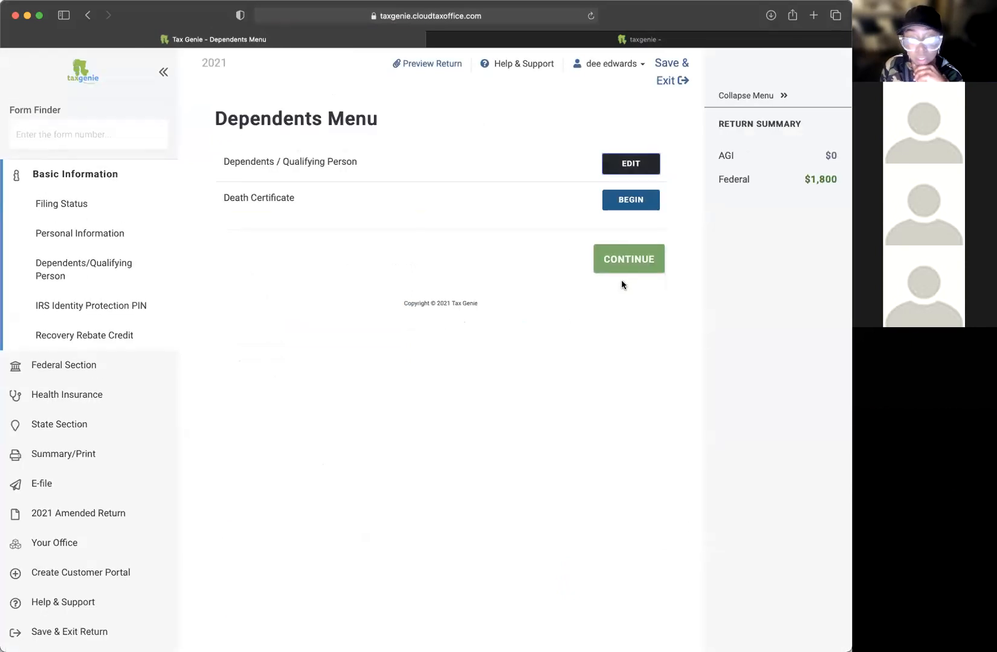
# Step: Continue past Basic Information and open the Federal Section's Income page listing W-2 and 1099 forms
pyautogui.click(622, 266)
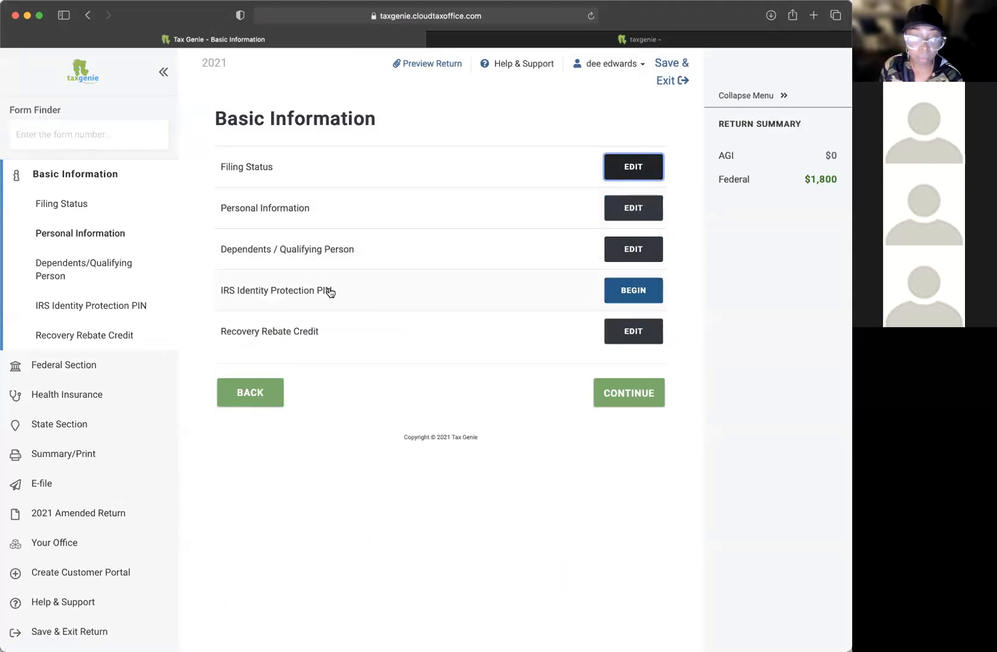
pyautogui.click(631, 287)
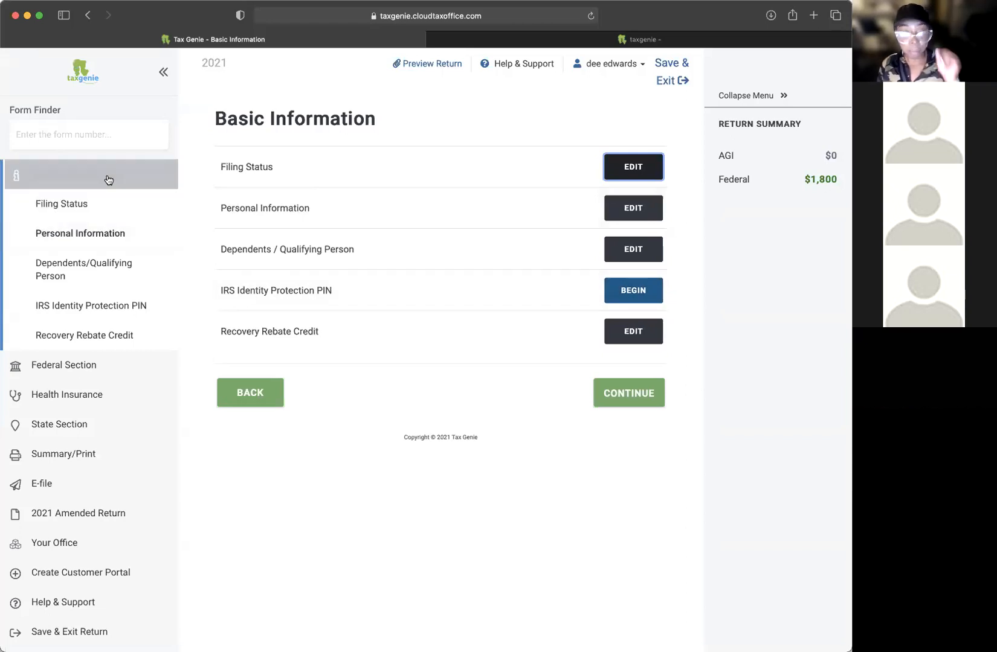
pyautogui.click(629, 393)
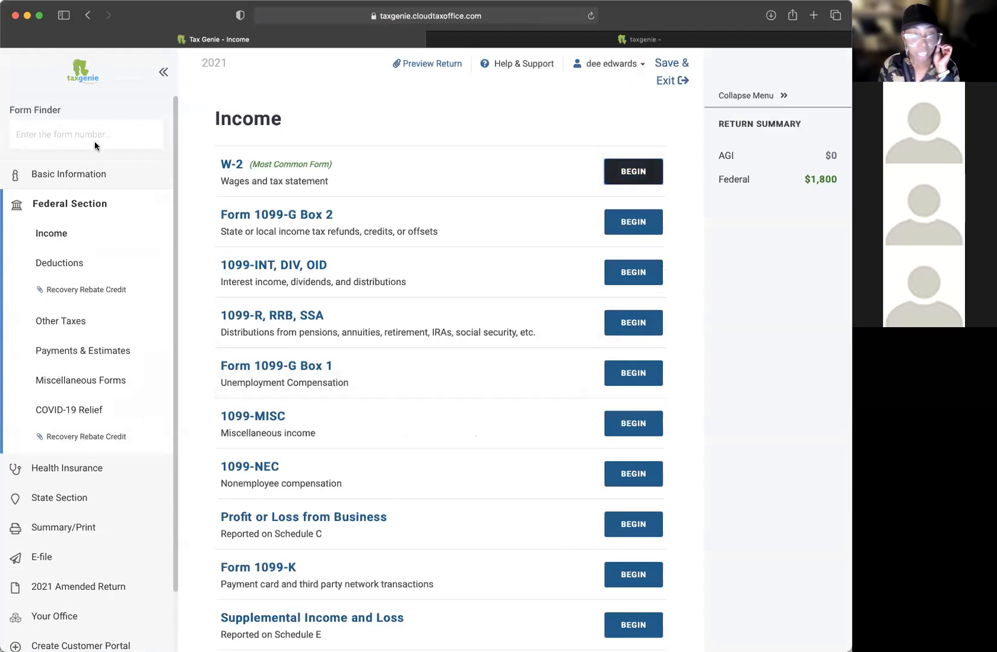
pyautogui.click(68, 207)
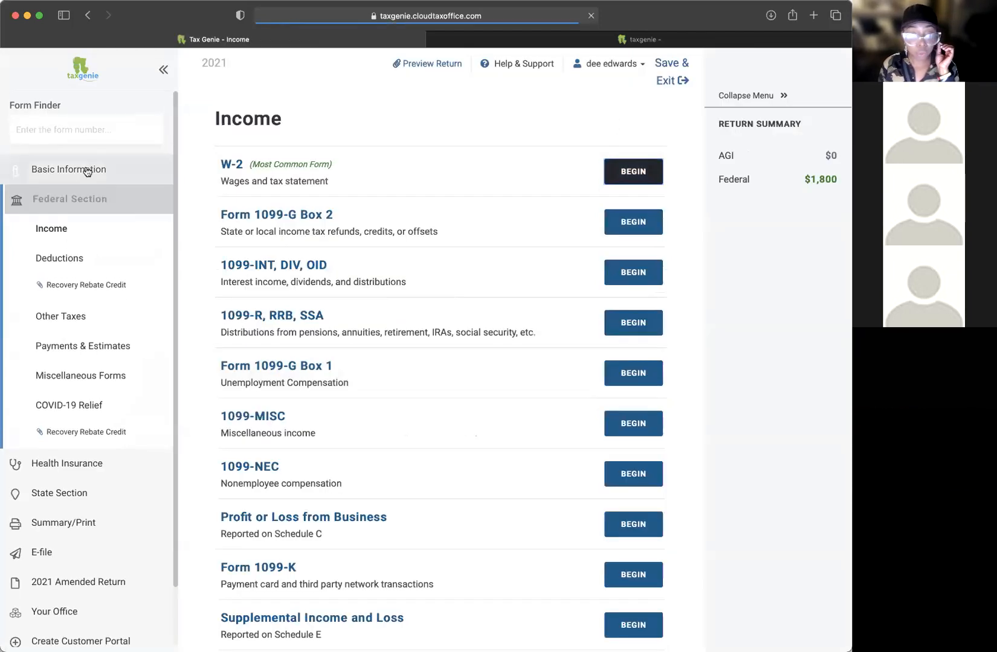
pyautogui.click(89, 175)
pyautogui.click(73, 180)
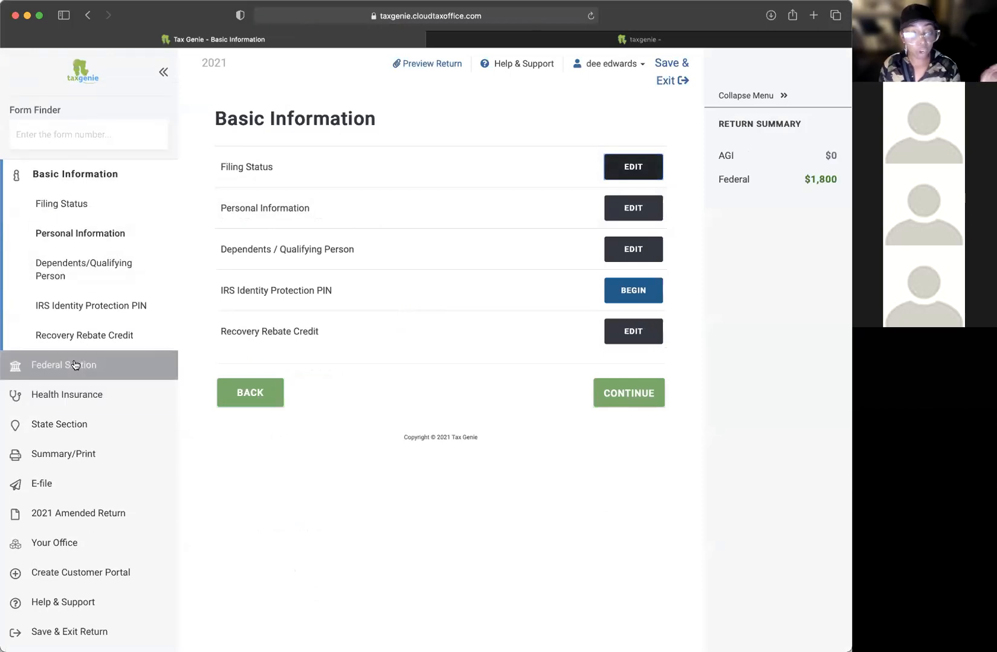
pyautogui.click(73, 364)
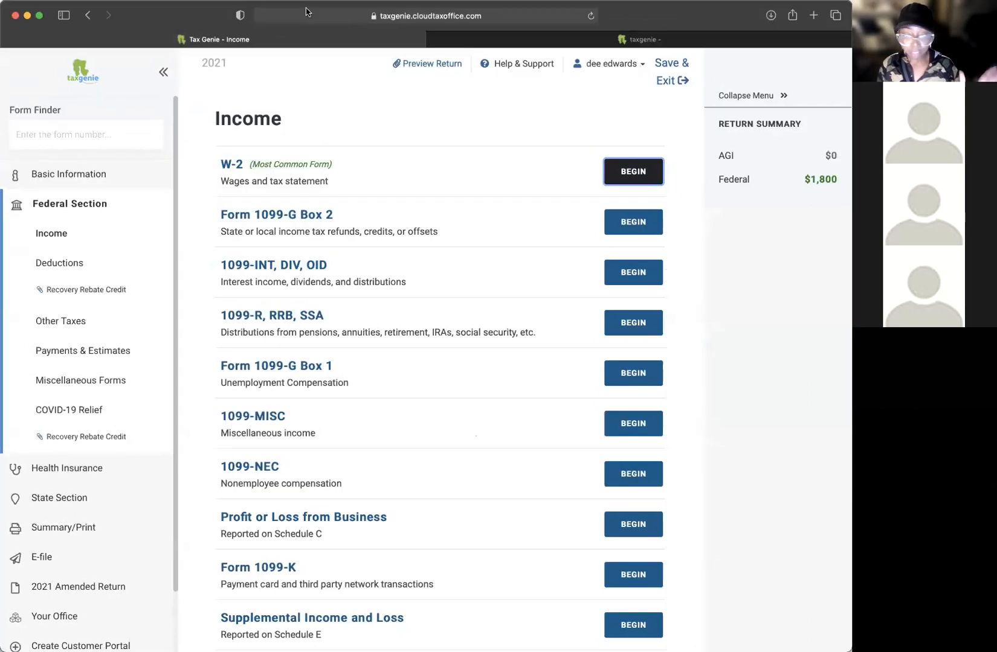
pyautogui.scroll(-5, 497, 349)
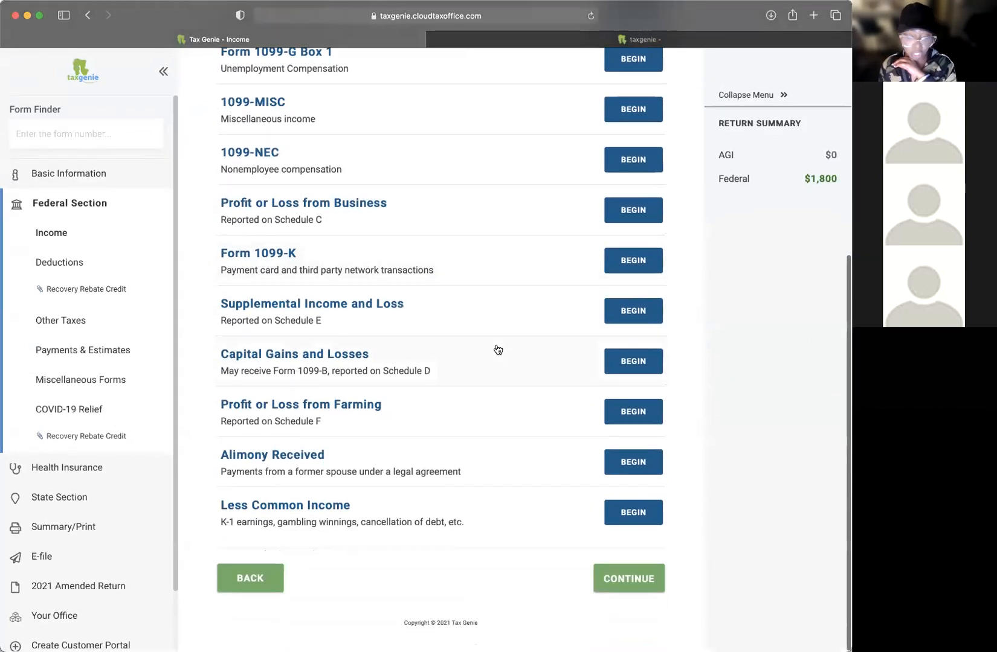
pyautogui.scroll(5, 495, 350)
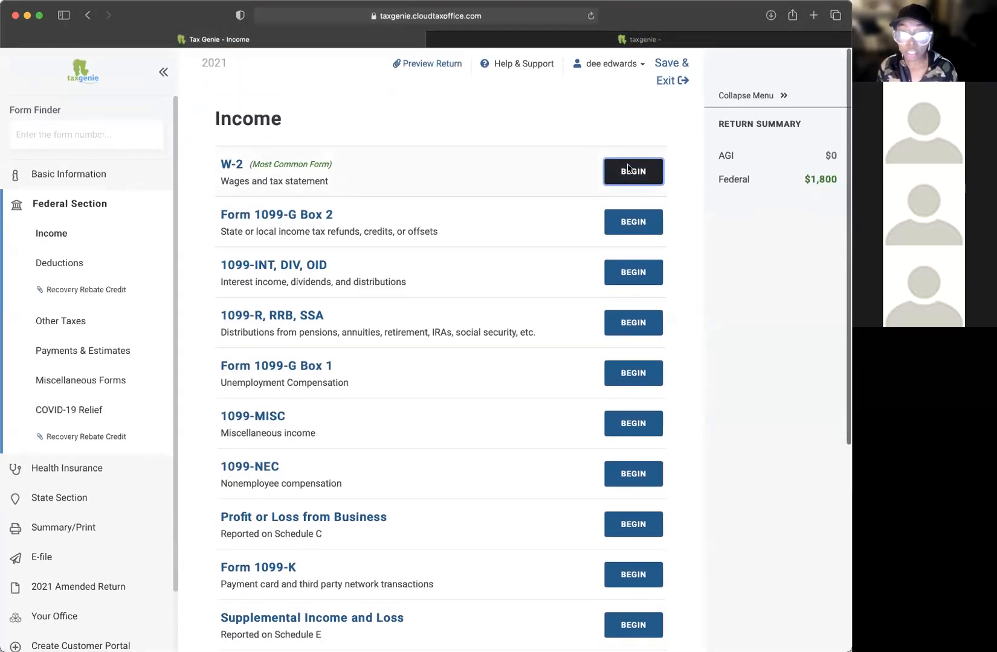
# Step: Start a new standard W-2 and enter the employer's EIN
pyautogui.click(627, 174)
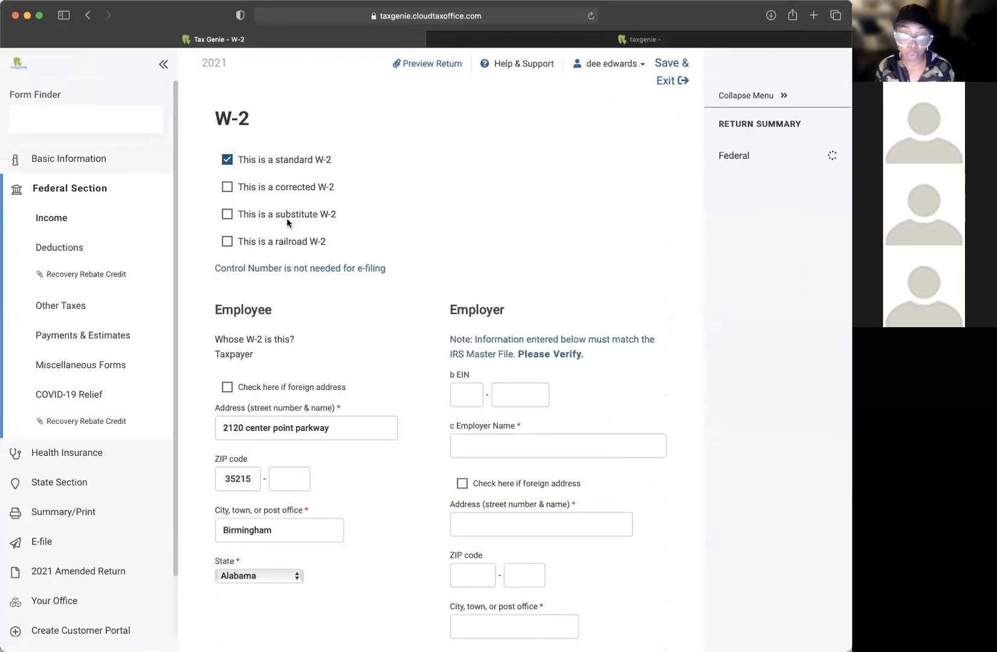
pyautogui.scroll(-1, 470, 261)
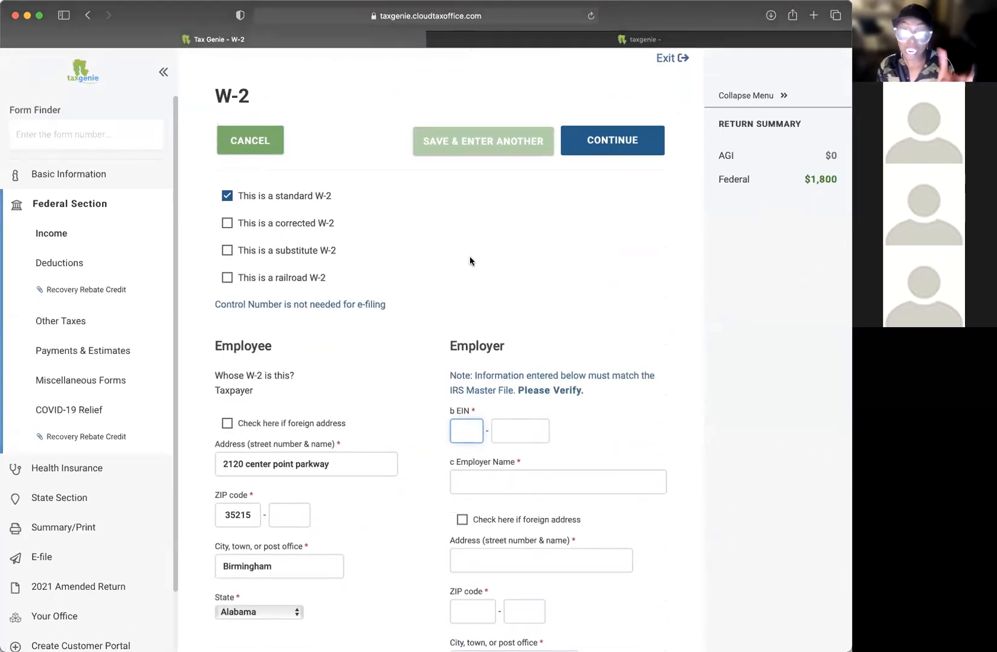
pyautogui.scroll(-1, 484, 220)
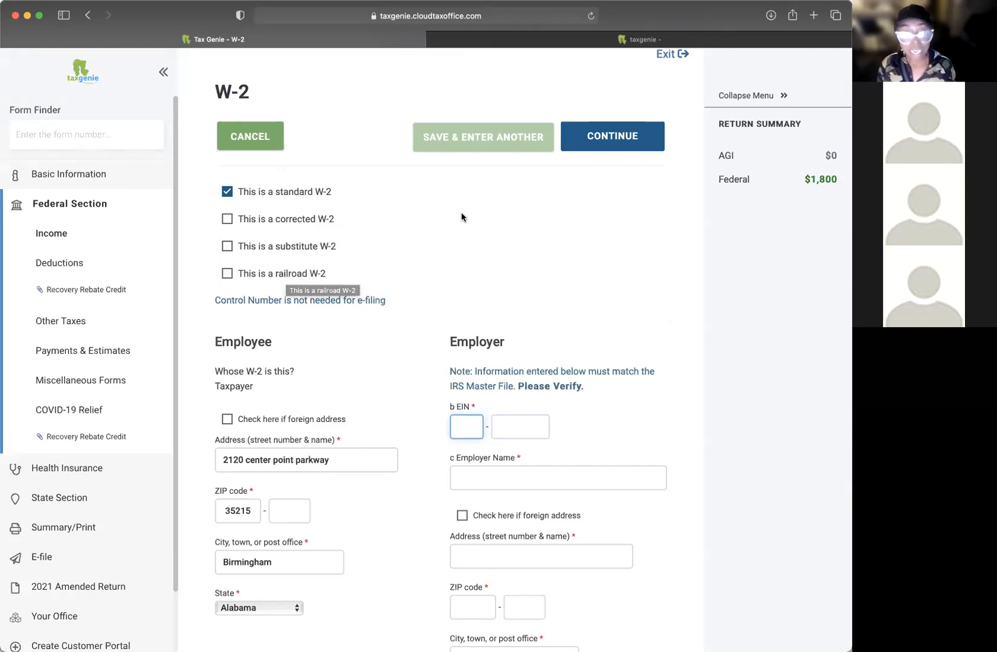
pyautogui.scroll(-1, 466, 211)
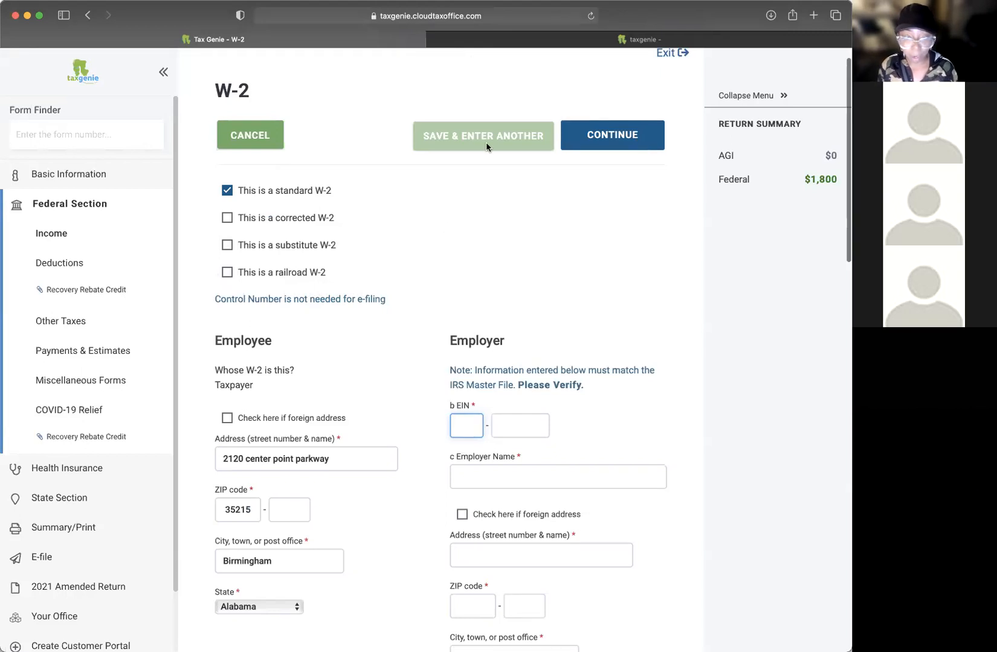
pyautogui.scroll(-4, 523, 242)
pyautogui.write('22')
pyautogui.write('79245')
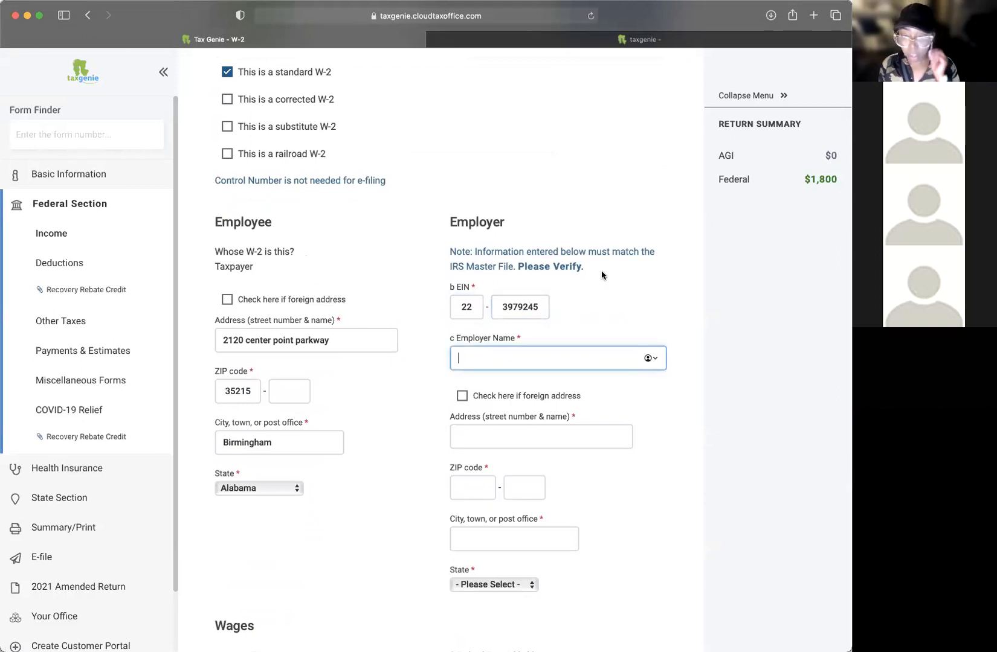
# Step: Enter employer name 'the celebration center', its street address and ZIP, so city and state Alabama fill in
pyautogui.scroll(3, 604, 291)
pyautogui.scroll(-3, 603, 295)
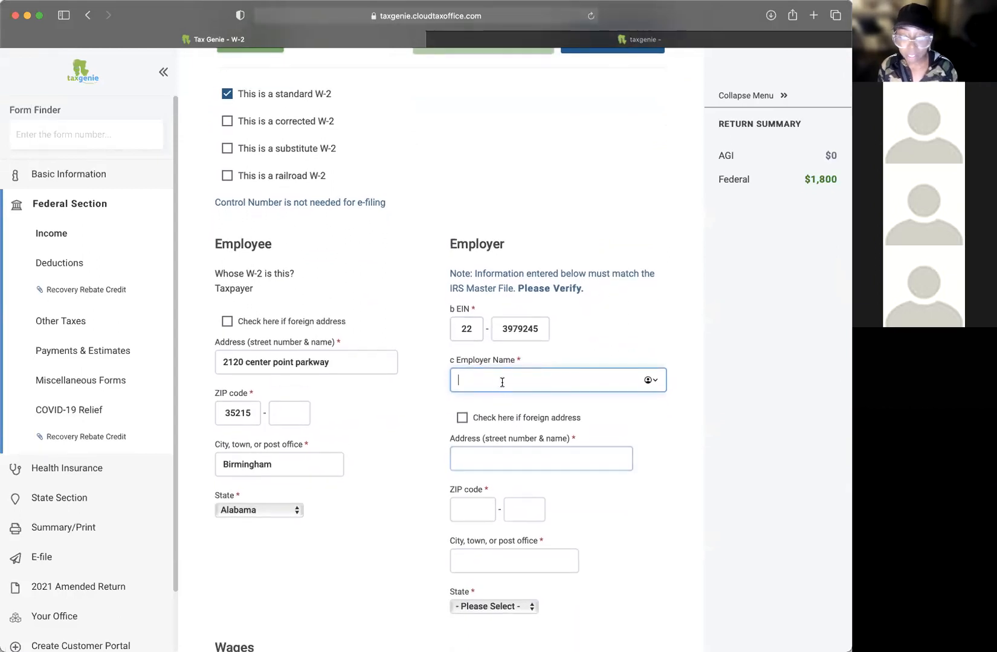
pyautogui.write('the celebreation center')
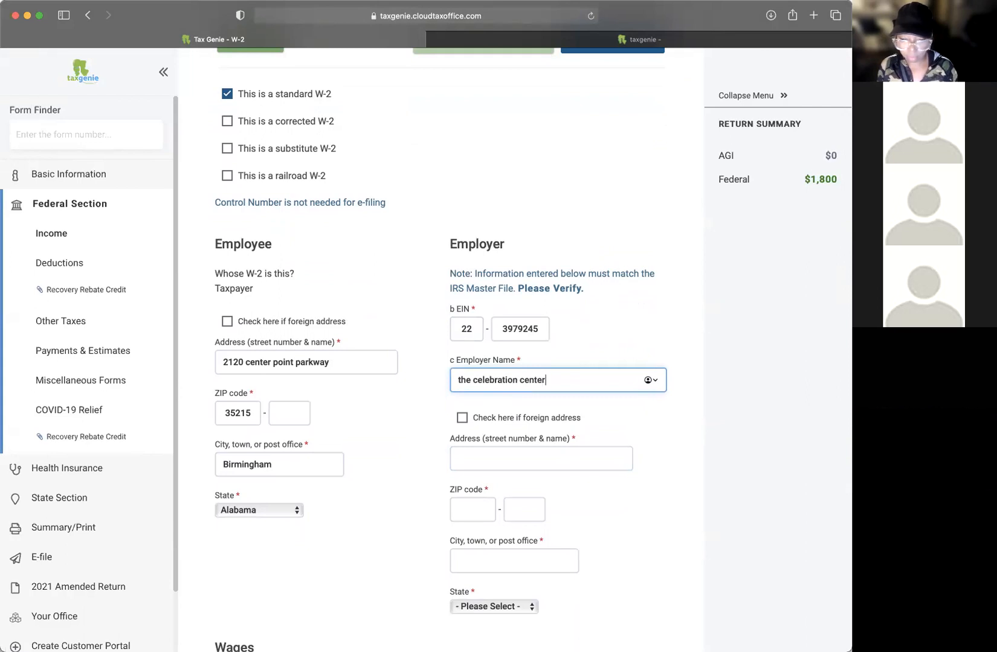
pyautogui.press('Tab')
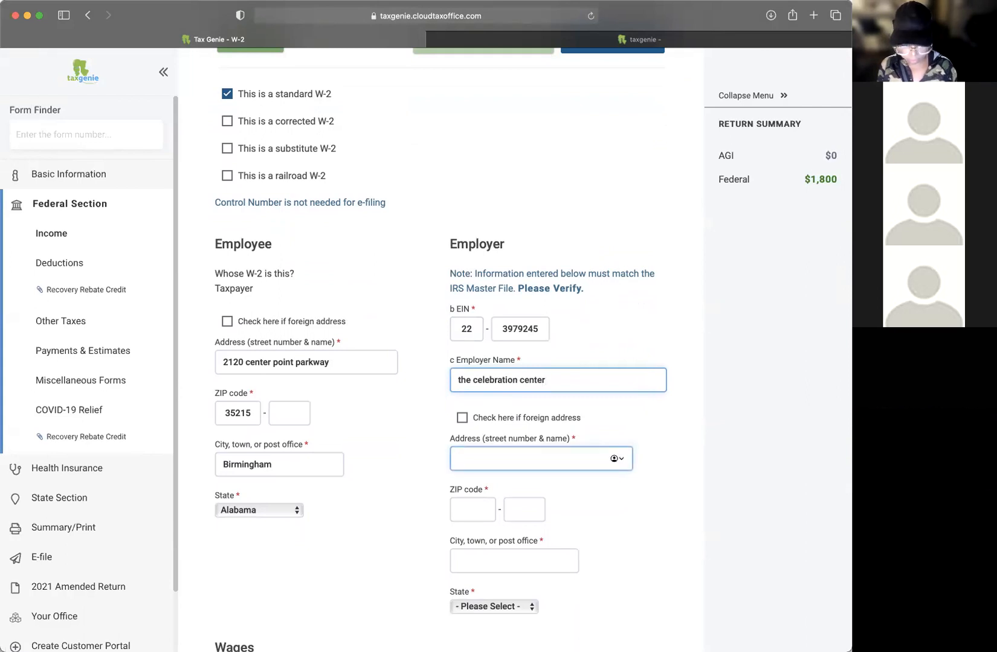
pyautogui.press('Tab')
pyautogui.write('35215')
pyautogui.press('Tab')
pyautogui.press('Tab')
pyautogui.scroll(-5, 547, 354)
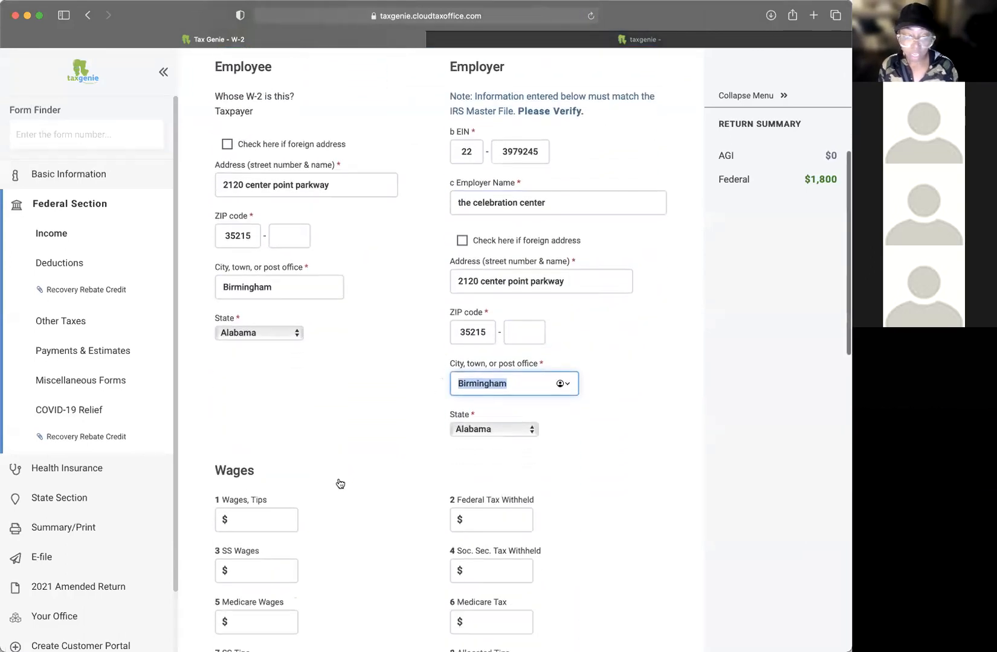
pyautogui.scroll(-1, 340, 483)
# Step: Enter $28,344 in box 1 wages so boxes 3–6 fill automatically
pyautogui.click(248, 497)
pyautogui.write('2834')
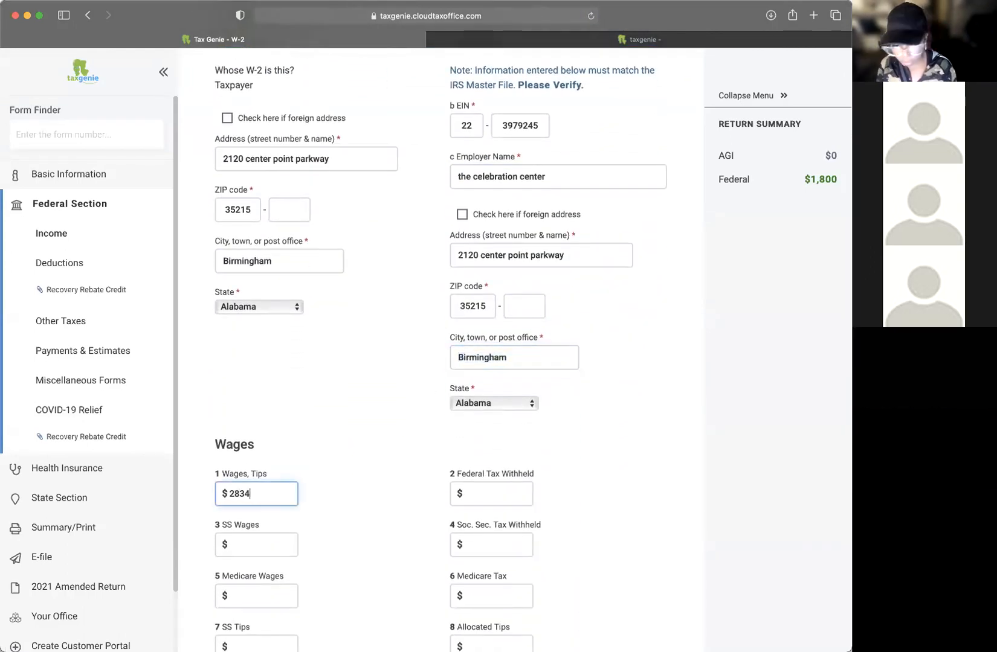
pyautogui.write('4')
pyautogui.press('Tab')
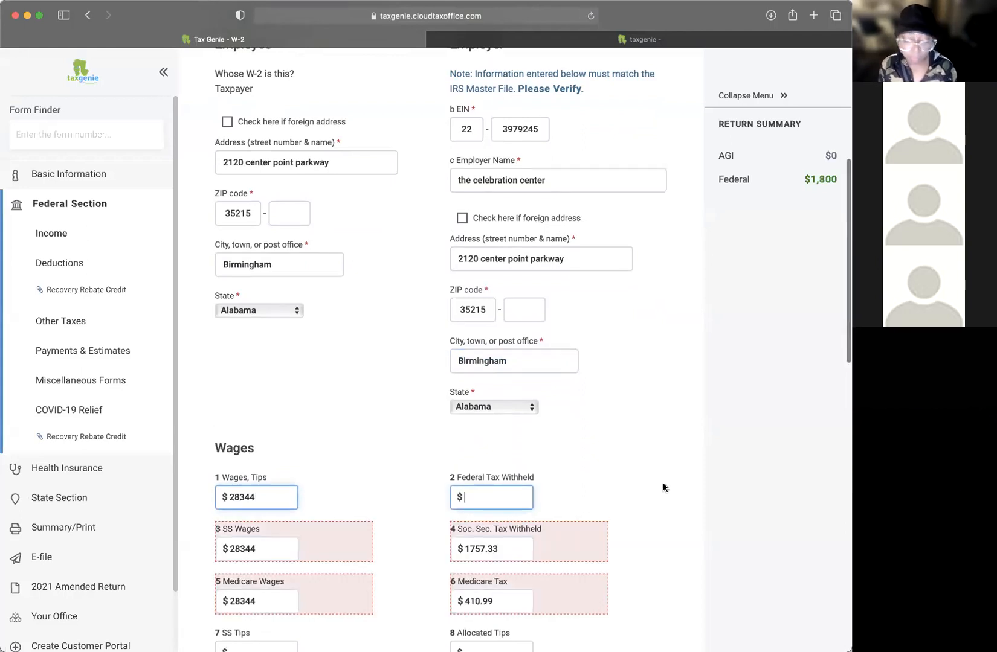
pyautogui.scroll(-5, 665, 478)
pyautogui.scroll(-3, 694, 477)
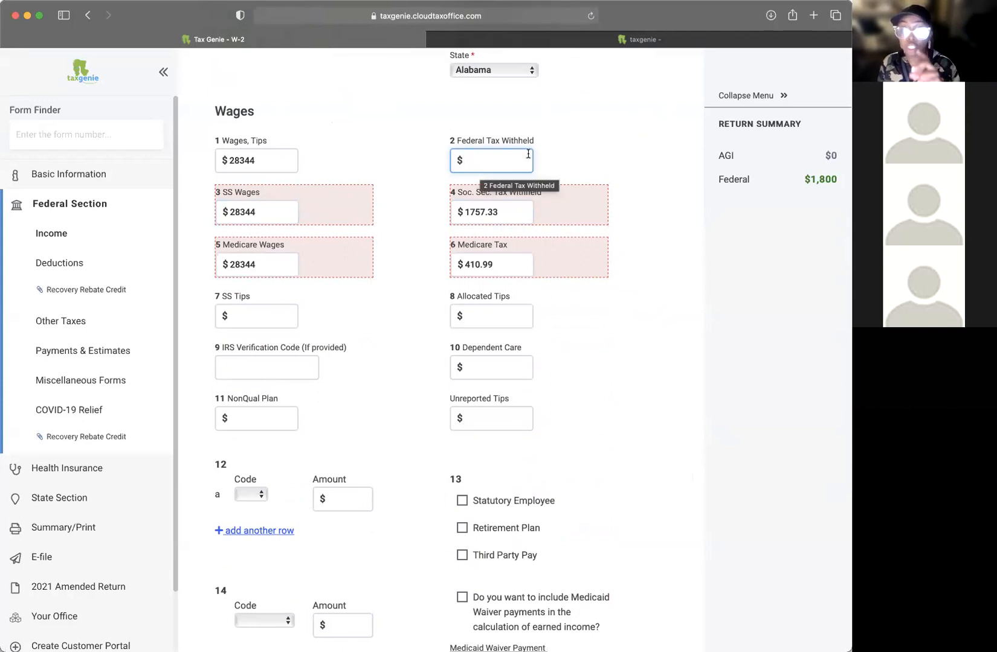
# Step: Enter $1,212 as box 2 federal income tax withheld
pyautogui.click(278, 211)
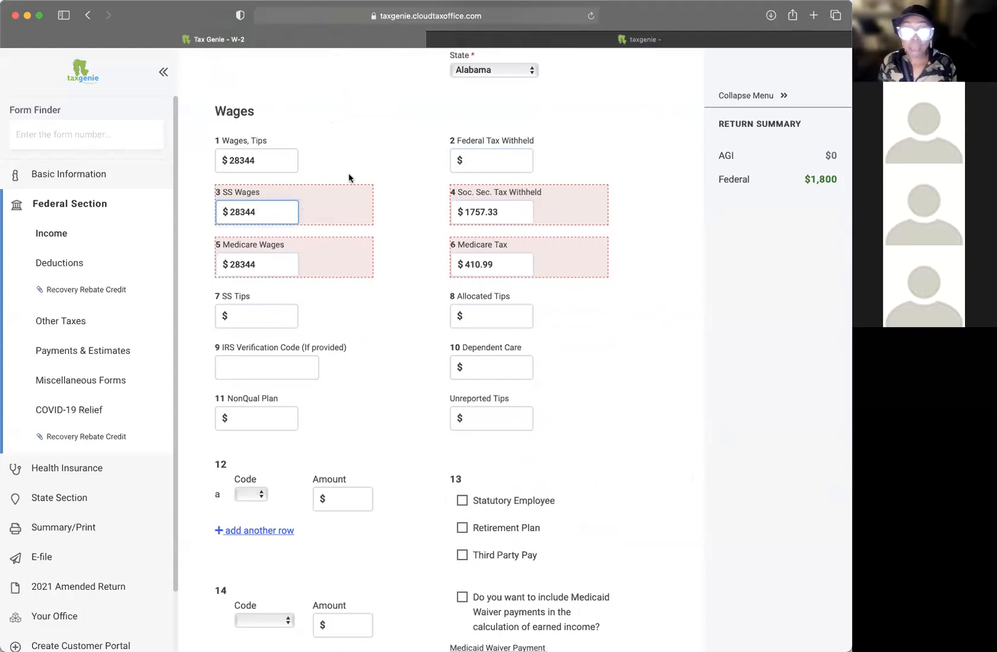
pyautogui.click(486, 163)
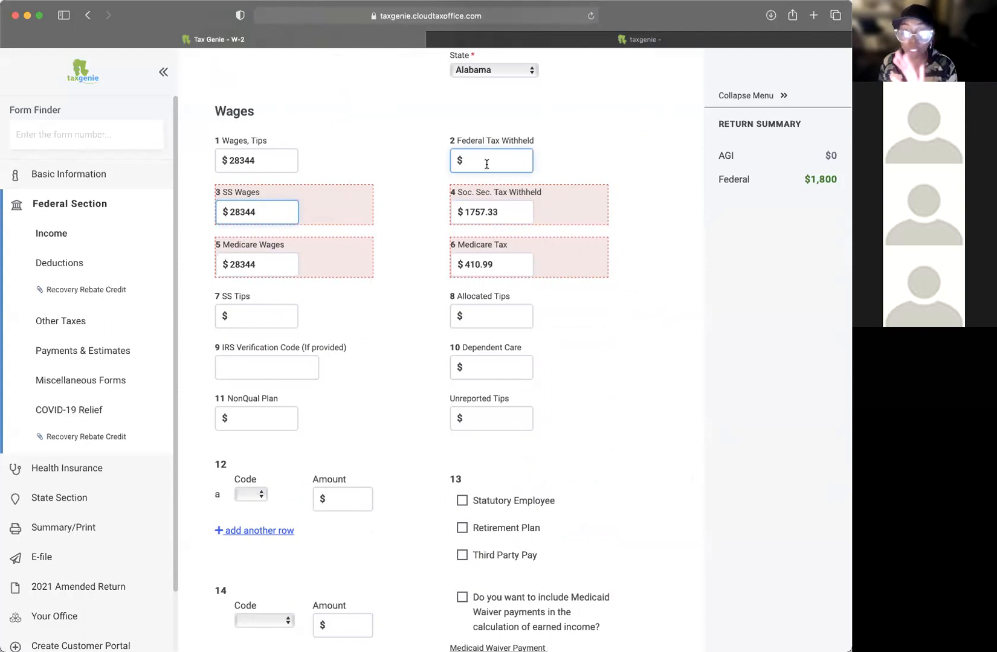
pyautogui.moveTo(256, 212); pyautogui.dragTo(215, 213)
pyautogui.click(498, 160)
pyautogui.click(593, 159)
pyautogui.click(492, 163)
pyautogui.click(584, 153)
pyautogui.scroll(-1, 585, 153)
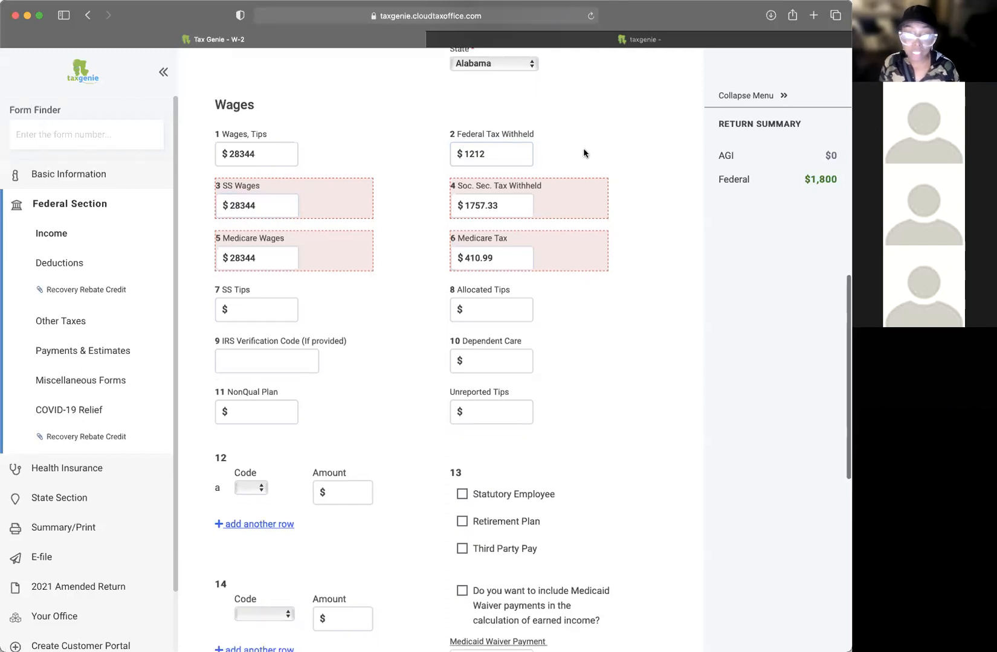
pyautogui.scroll(-2, 584, 154)
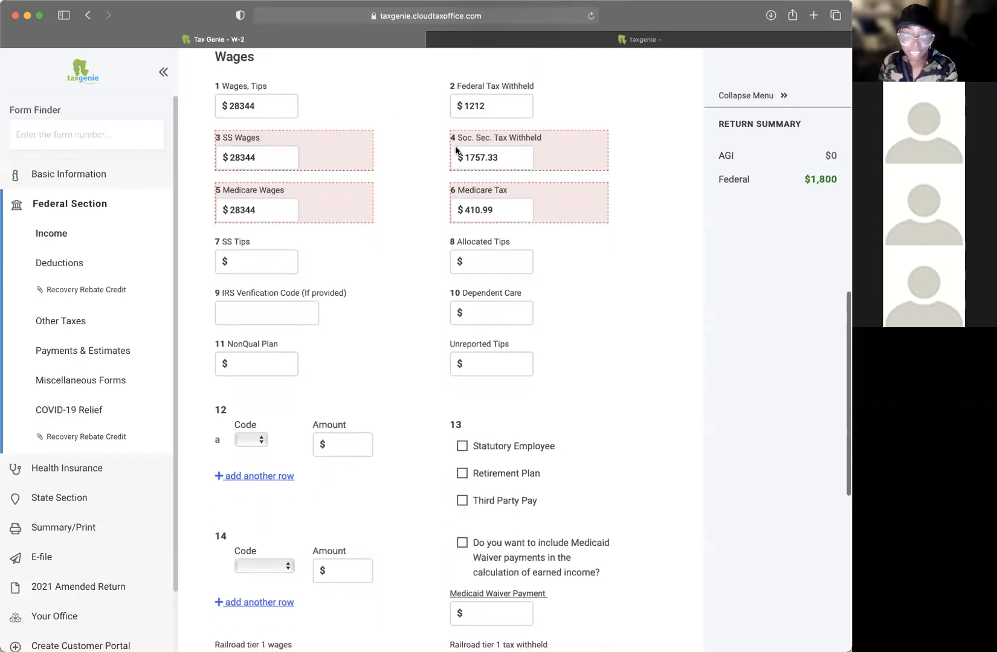
pyautogui.scroll(-3, 576, 280)
pyautogui.click(267, 237)
# Step: Review the box 12 and box 14 code choices and railroad fields, leaving them unchanged
pyautogui.scroll(-5, 391, 233)
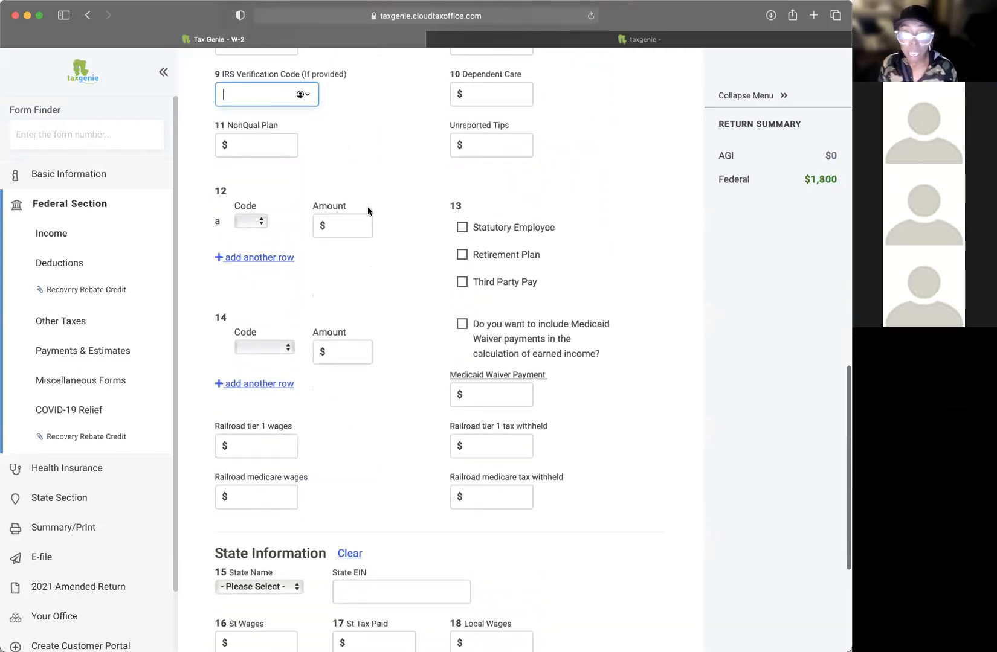
pyautogui.click(252, 221)
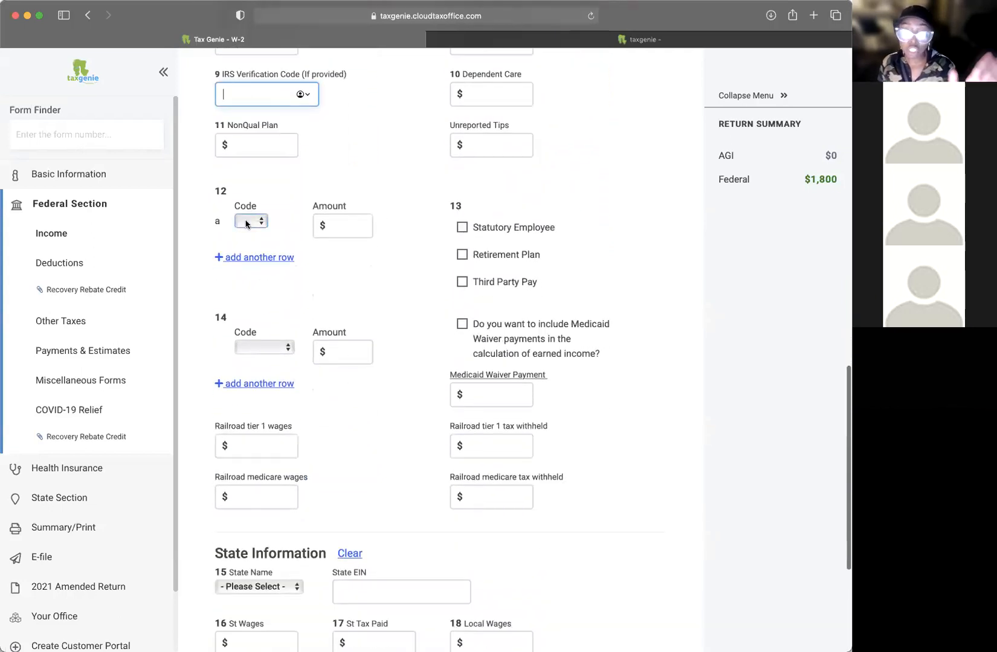
pyautogui.click(407, 189)
pyautogui.scroll(-2, 533, 270)
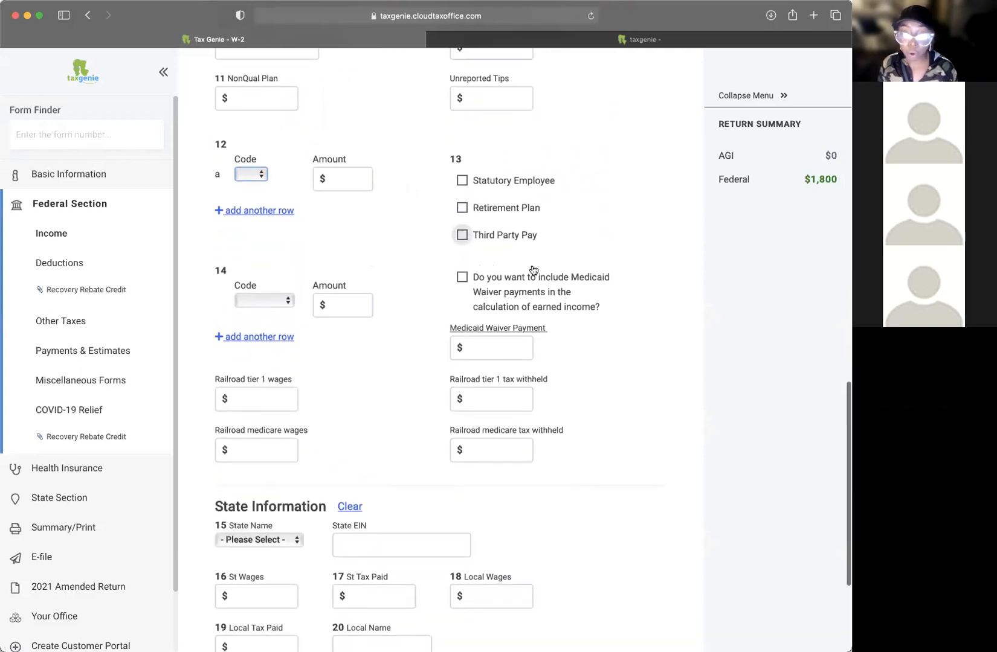
pyautogui.scroll(-3, 398, 273)
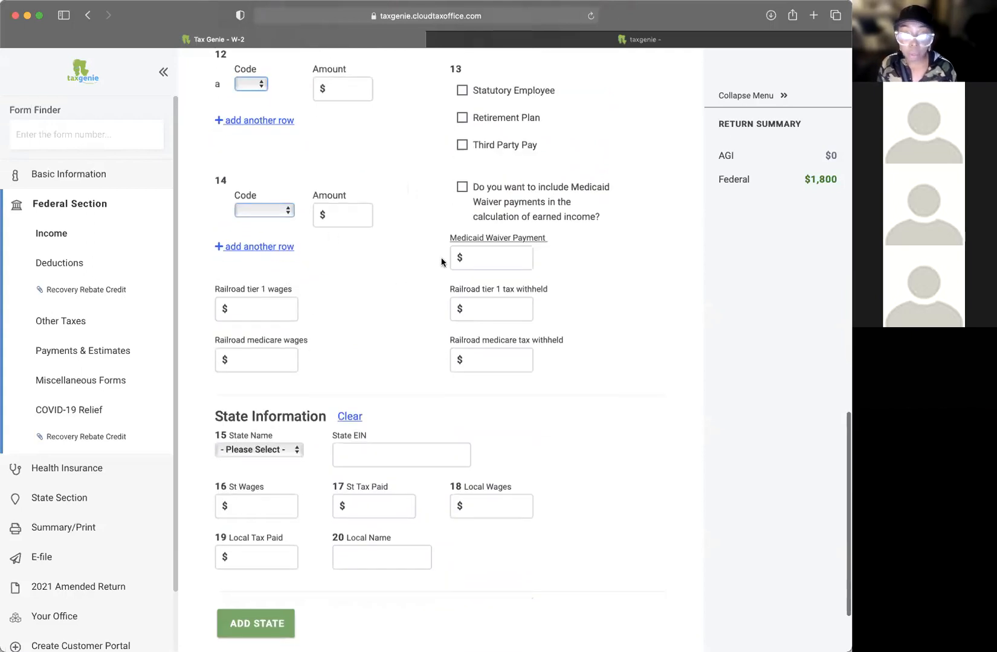
pyautogui.scroll(-2, 421, 260)
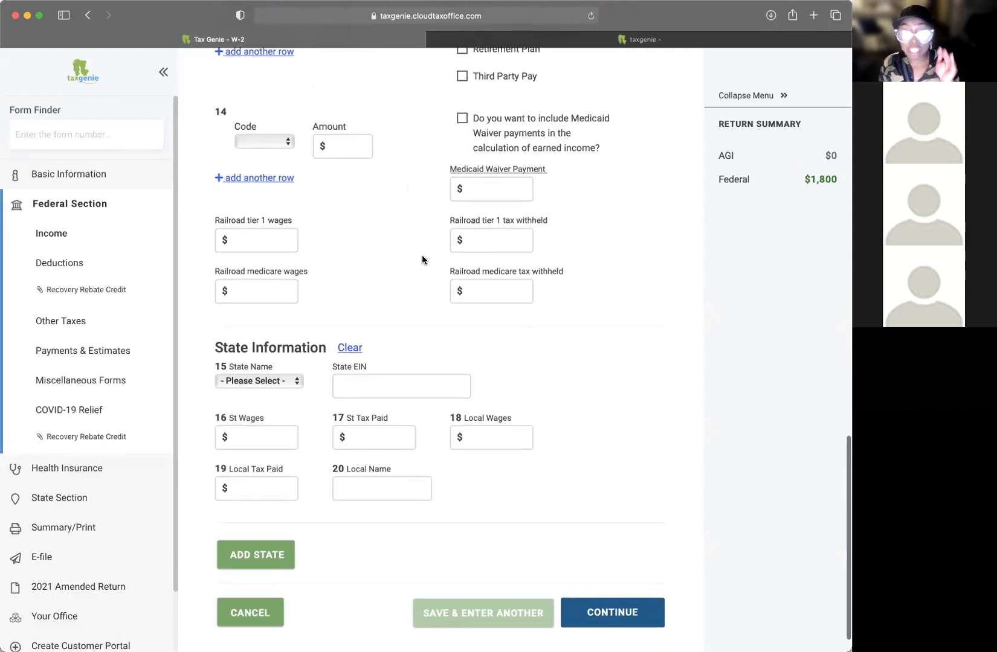
pyautogui.scroll(12, 425, 253)
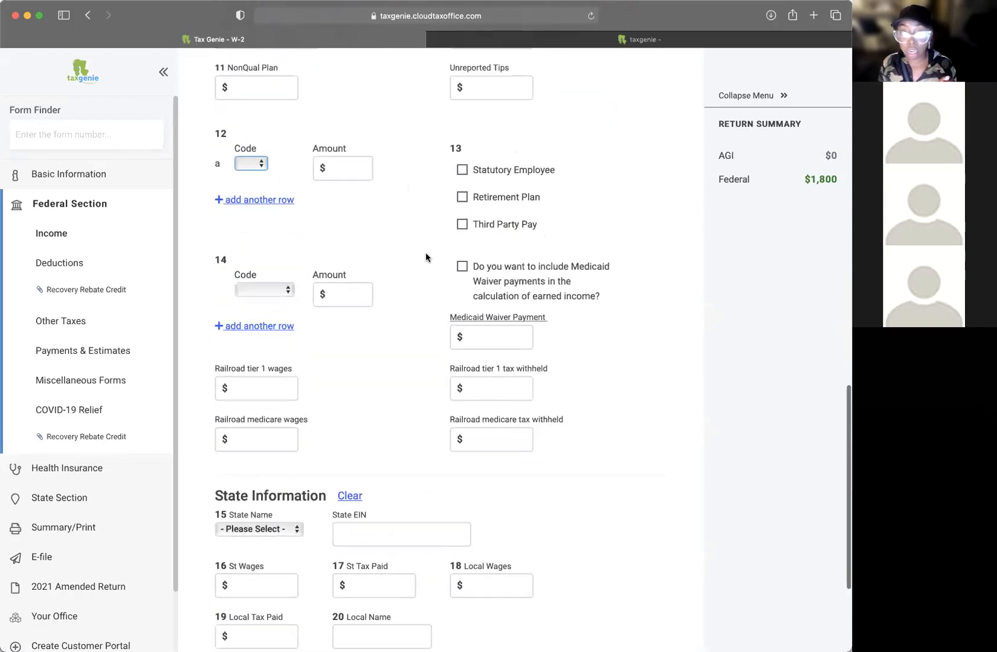
pyautogui.scroll(4, 426, 257)
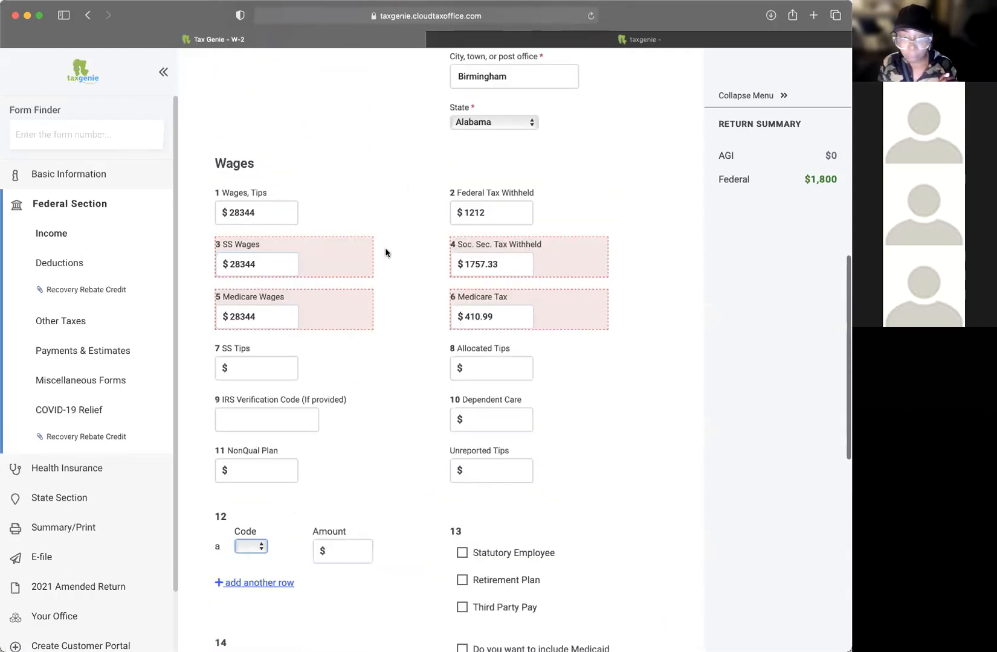
pyautogui.scroll(-10, 391, 319)
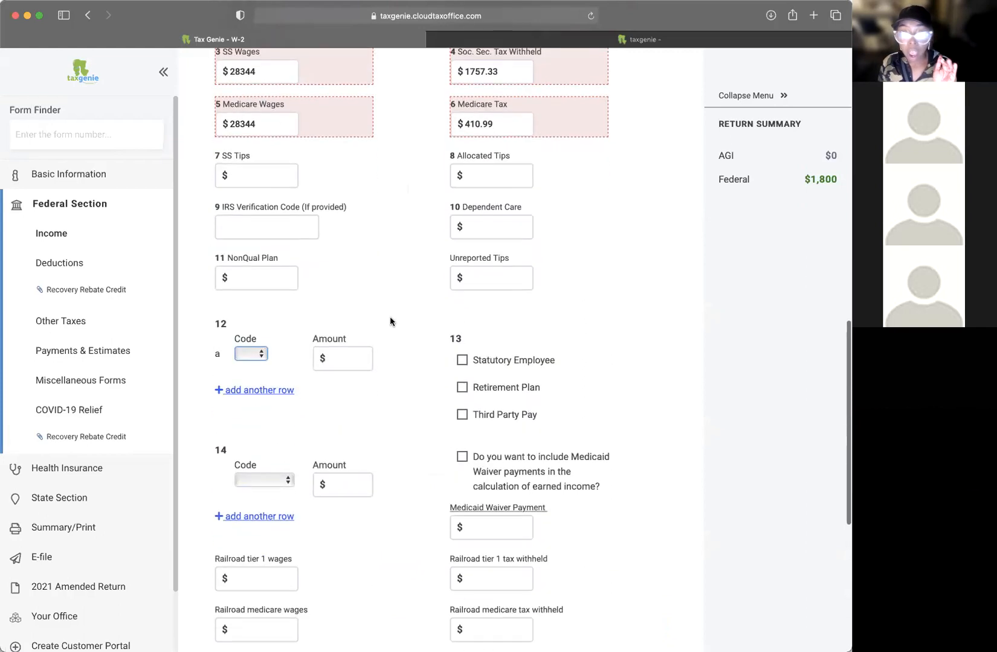
pyautogui.scroll(-3, 391, 320)
pyautogui.click(270, 340)
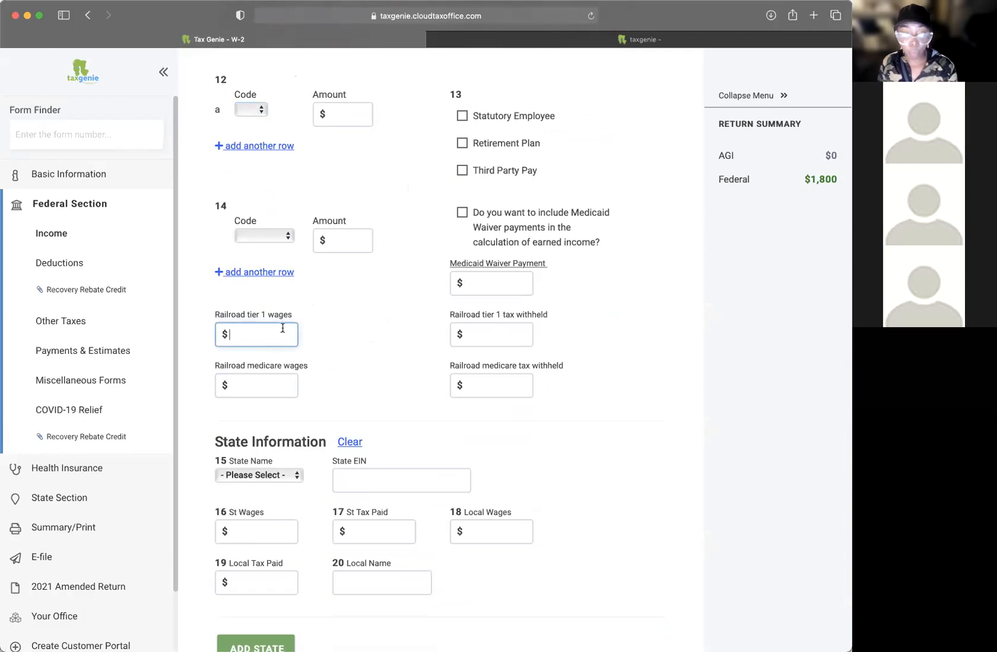
pyautogui.click(475, 335)
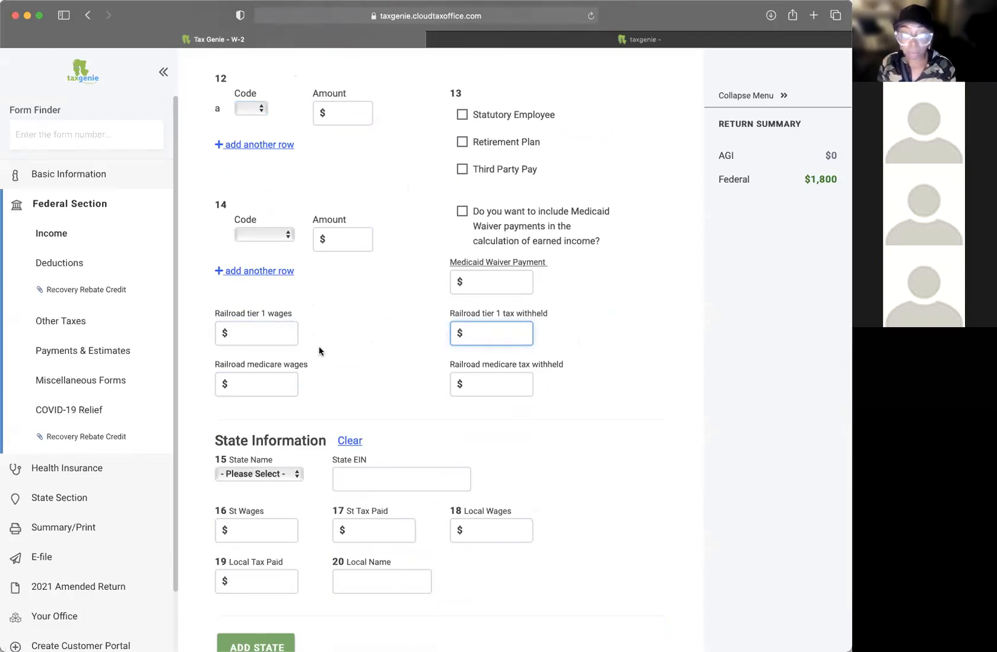
pyautogui.click(274, 236)
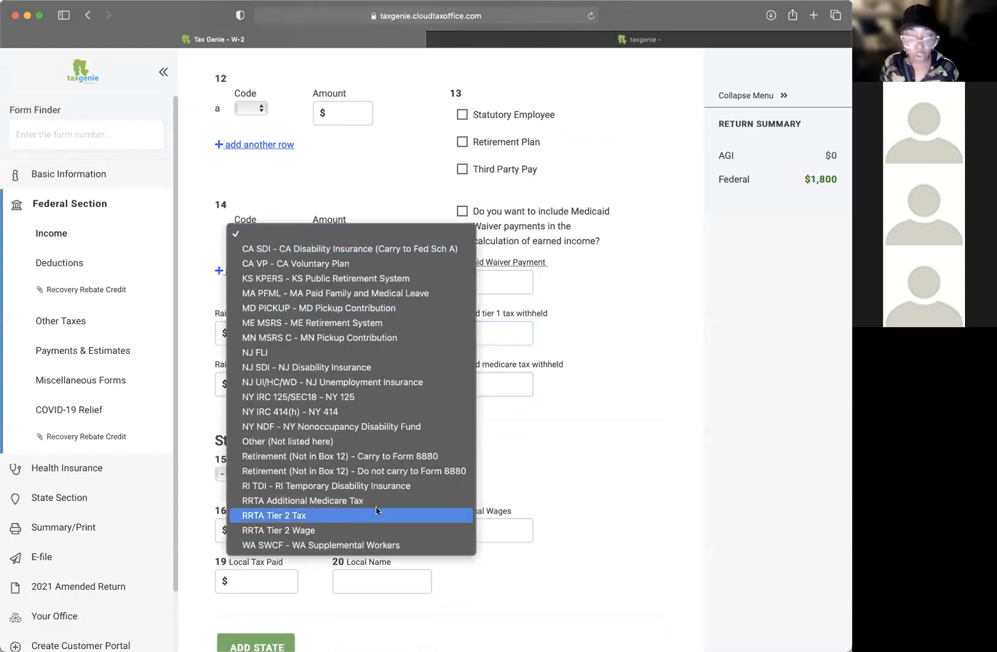
pyautogui.click(638, 425)
pyautogui.scroll(1, 271, 239)
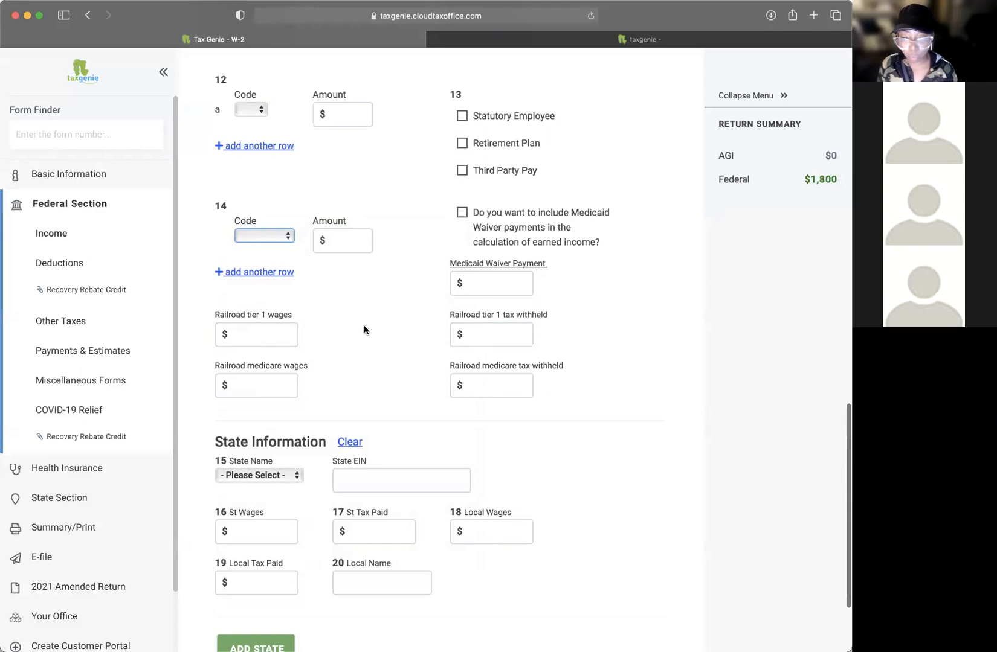
pyautogui.scroll(-4, 423, 320)
# Step: Set box 15 state to Alabama with the state EIN and $1,233 state tax paid, then save
pyautogui.click(248, 369)
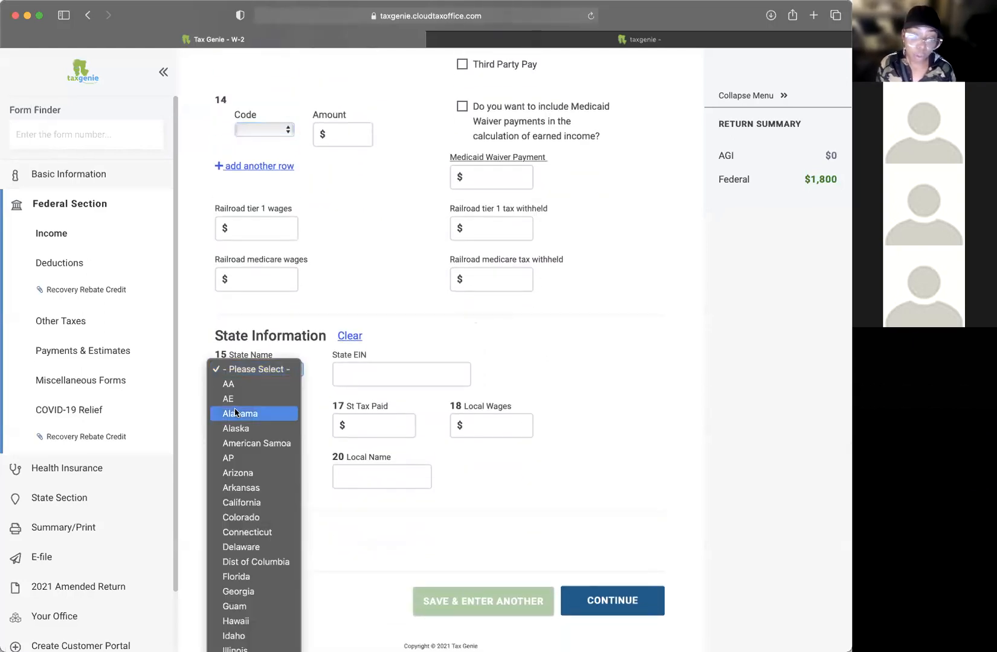
pyautogui.click(235, 413)
pyautogui.click(380, 376)
pyautogui.write('448484')
pyautogui.click(395, 427)
pyautogui.write('123')
pyautogui.click(587, 411)
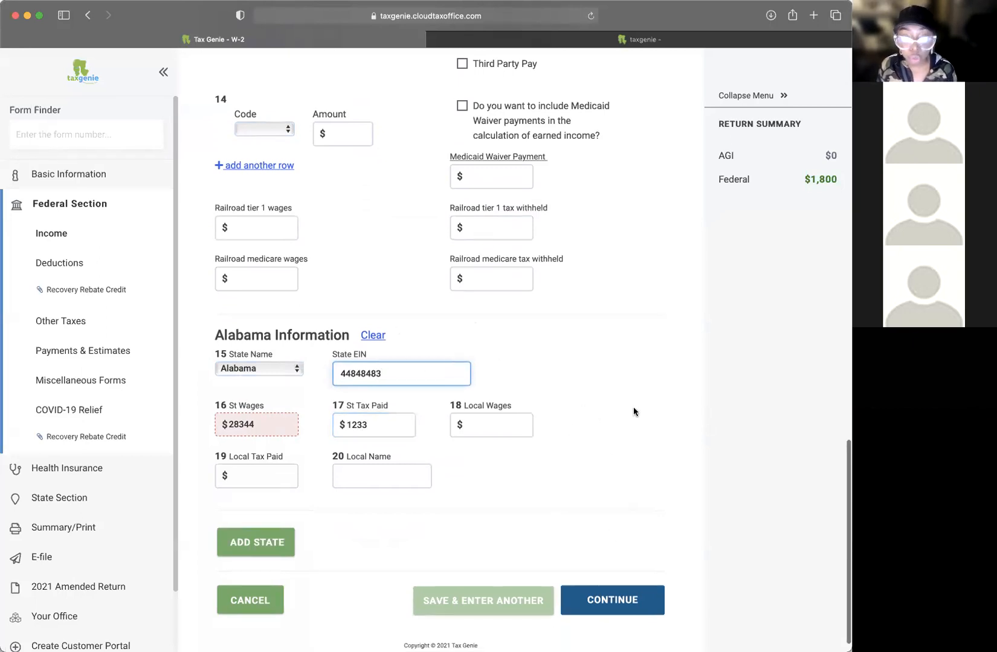
pyautogui.scroll(-1, 640, 409)
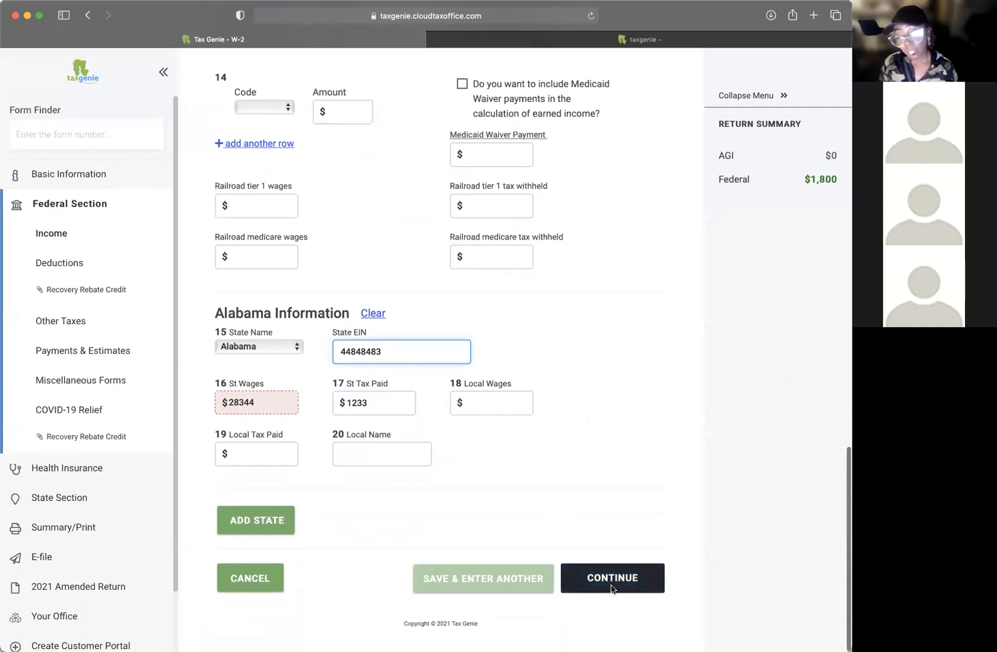
pyautogui.click(602, 592)
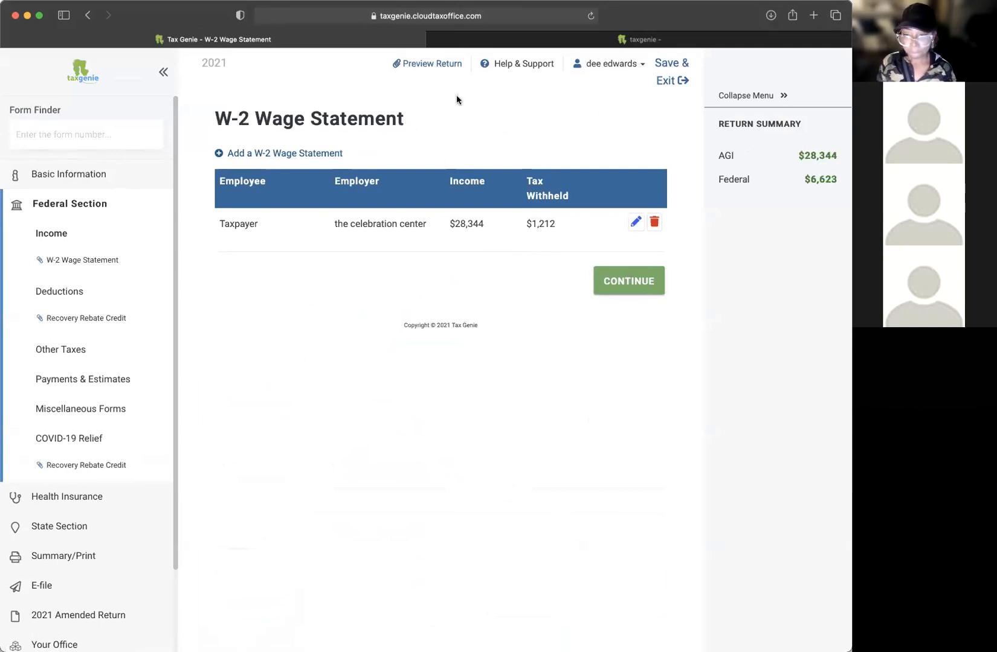
# Step: Continue from the W-2 summary to the Income page and scroll through the income form types
pyautogui.click(627, 282)
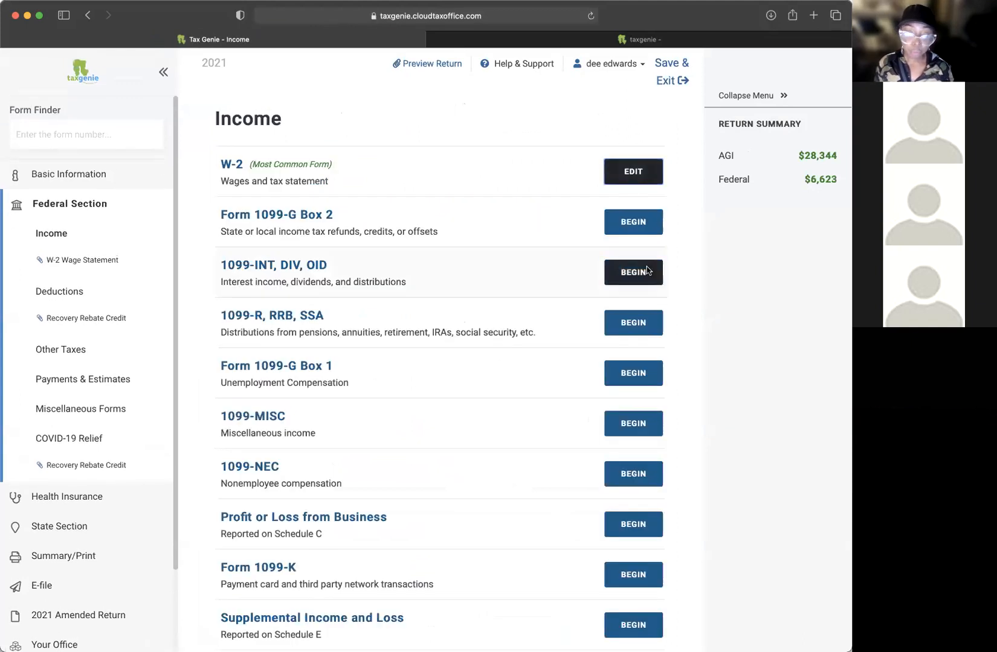
pyautogui.scroll(-3, 400, 418)
pyautogui.scroll(-7, 454, 346)
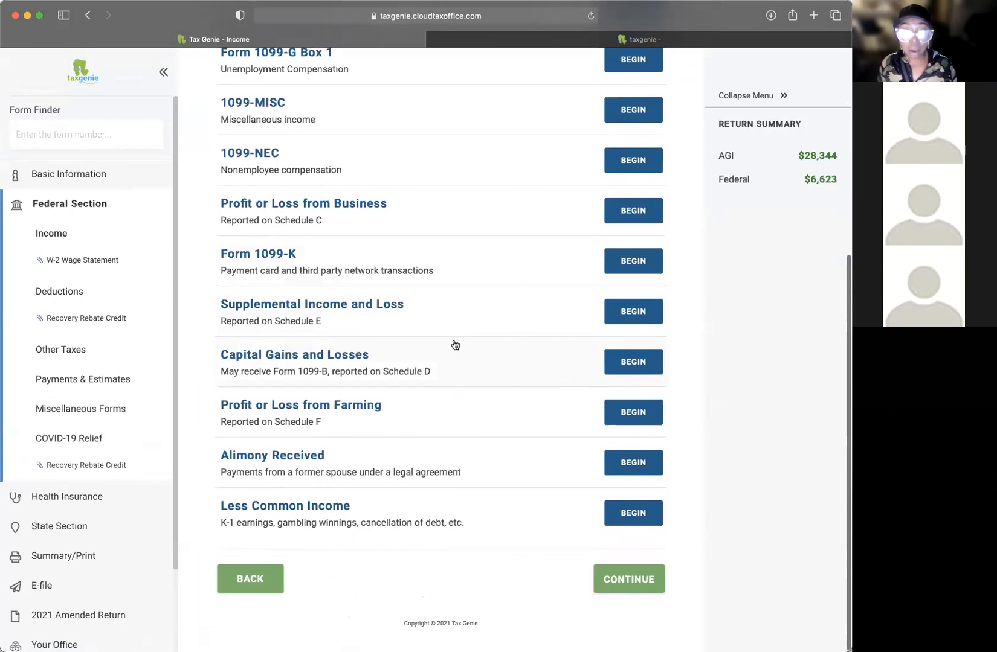
pyautogui.scroll(10, 455, 344)
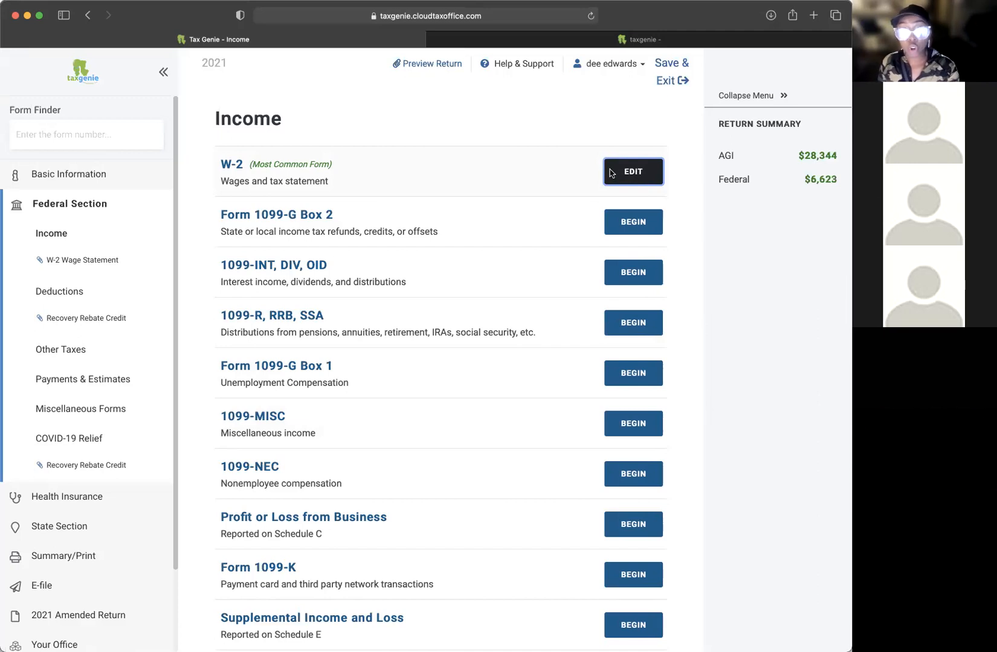
pyautogui.scroll(-2, 471, 179)
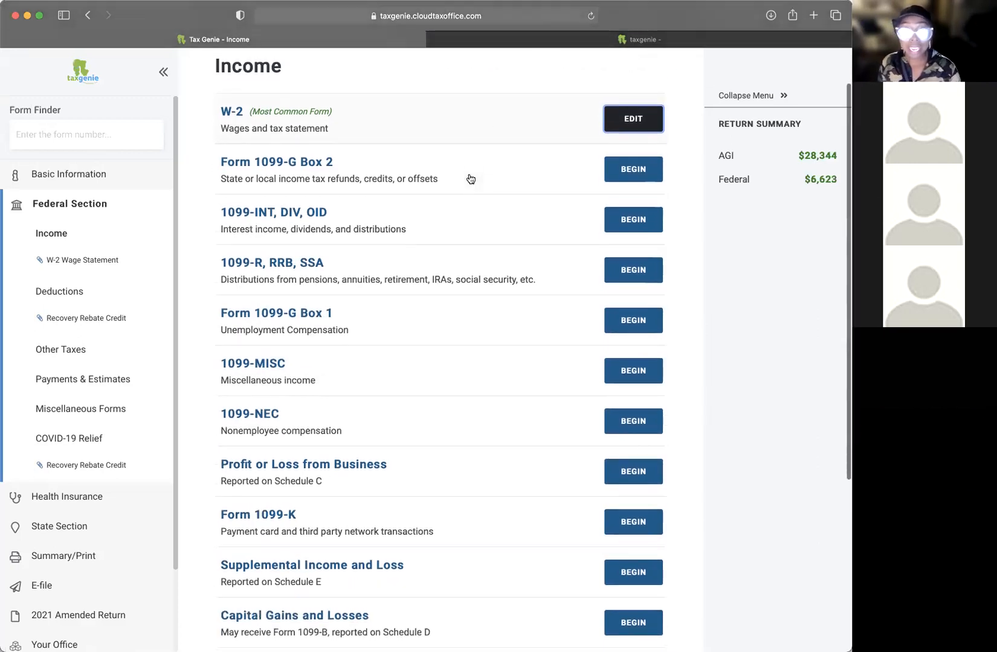
pyautogui.scroll(-2, 470, 179)
pyautogui.scroll(-2, 471, 179)
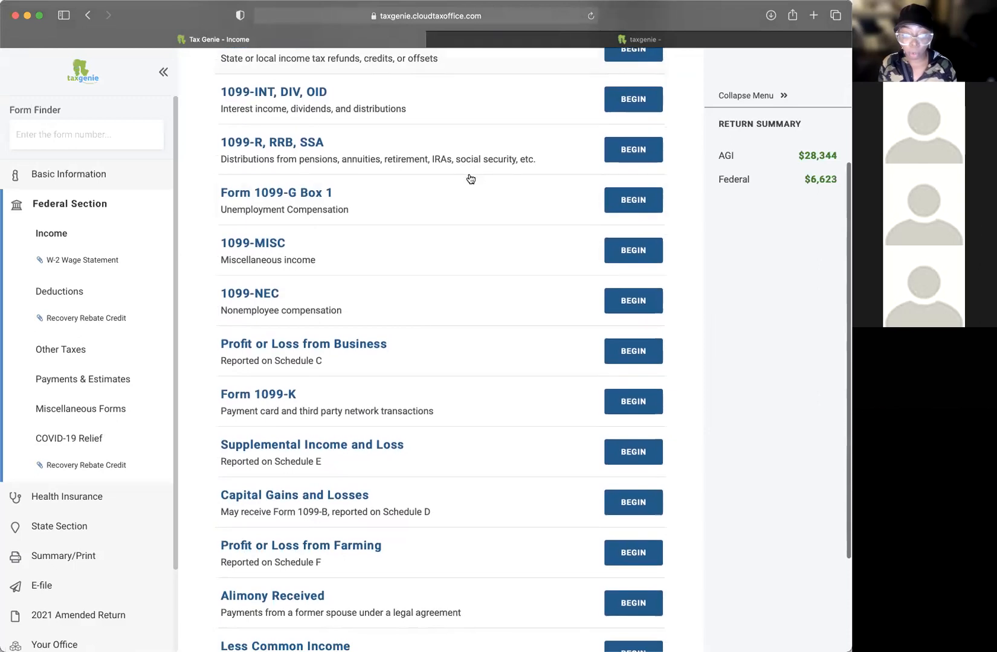
pyautogui.scroll(4, 468, 175)
pyautogui.scroll(-10, 475, 258)
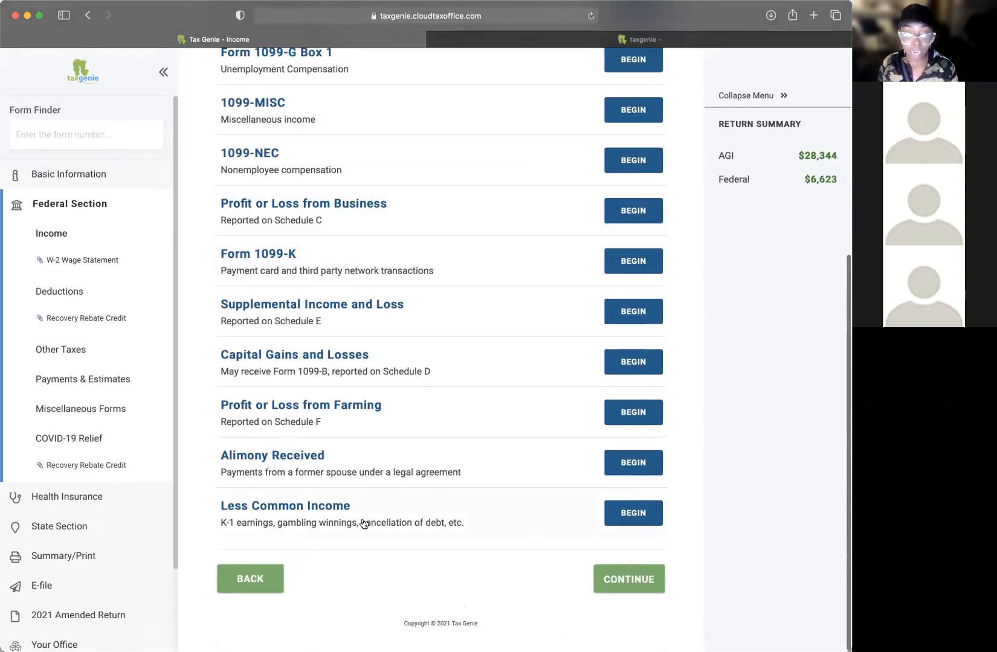
# Step: Open Less Common Income > Other Compensation > Household Employee Income, clear Amount Paid, and choose itemizing
pyautogui.click(628, 518)
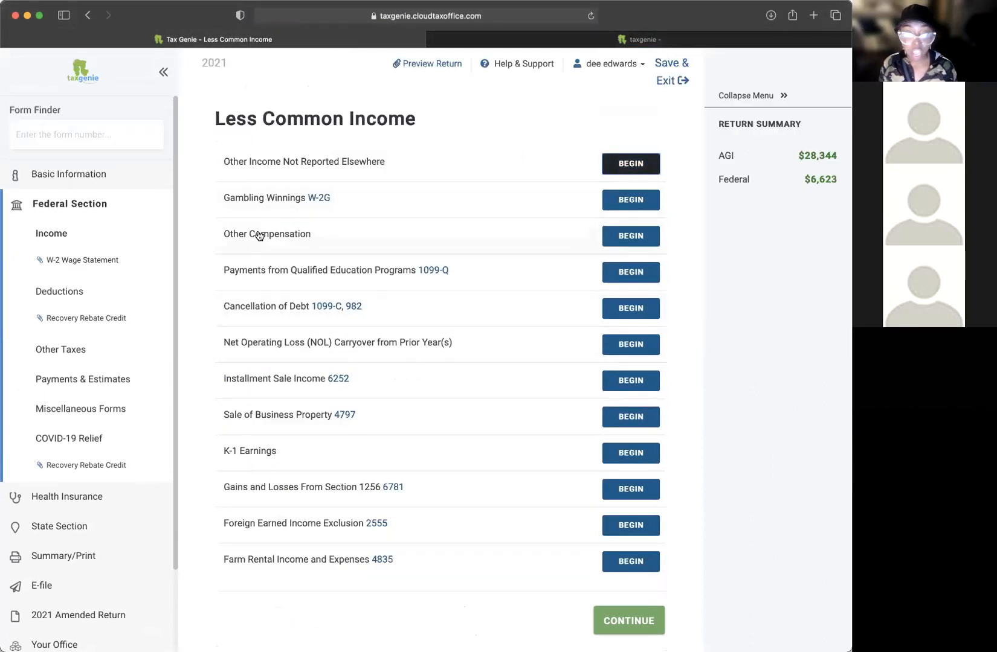
pyautogui.click(623, 237)
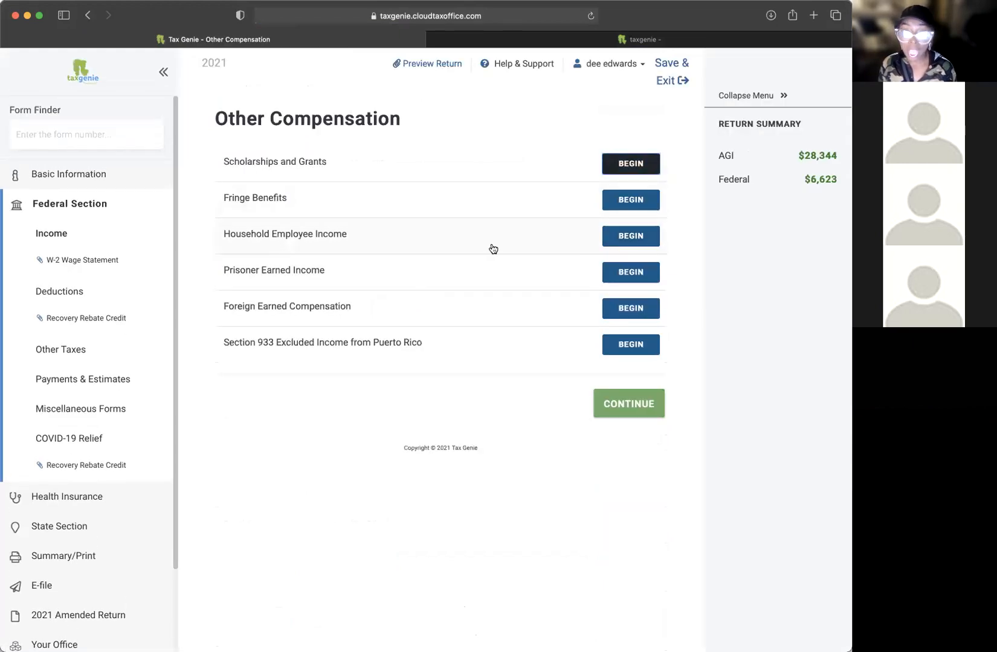
pyautogui.click(632, 238)
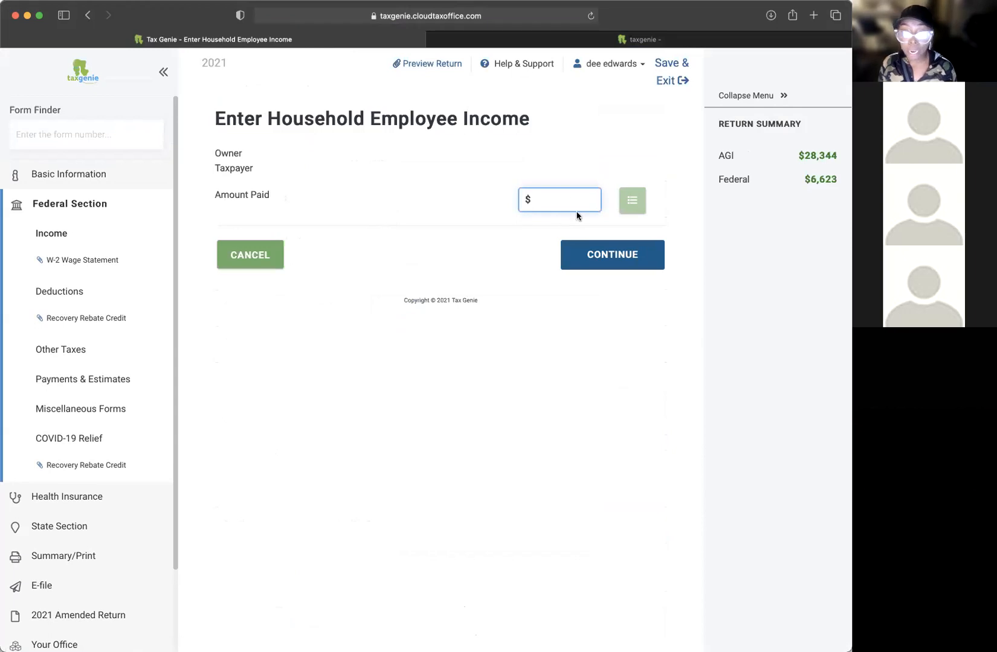
pyautogui.write('232')
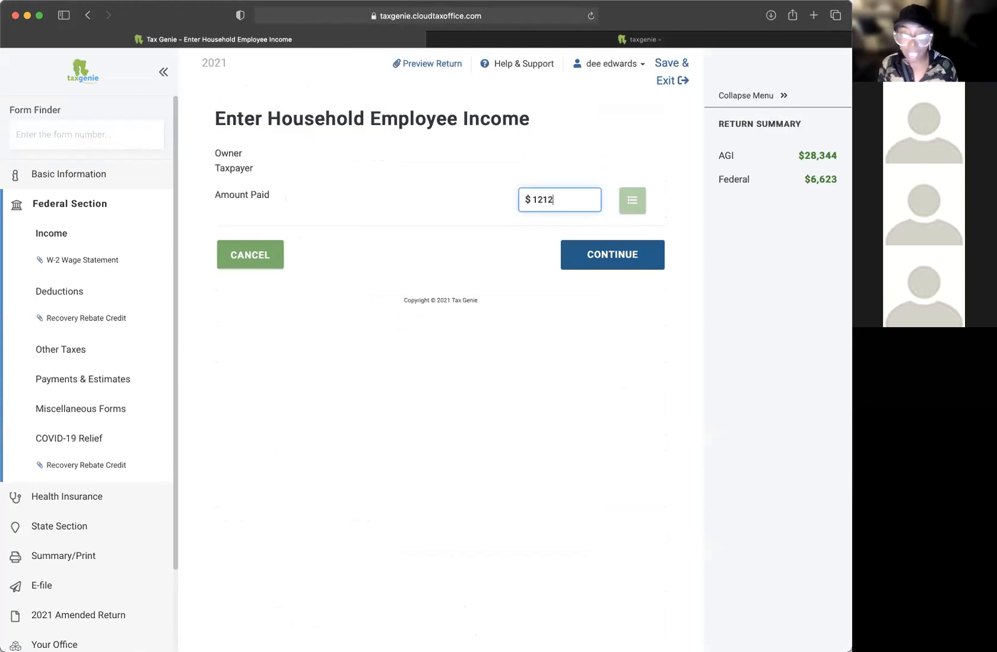
pyautogui.press('BackSpace')
pyautogui.press('BackSpace')
pyautogui.press('BackSpace')
pyautogui.press('BackSpace')
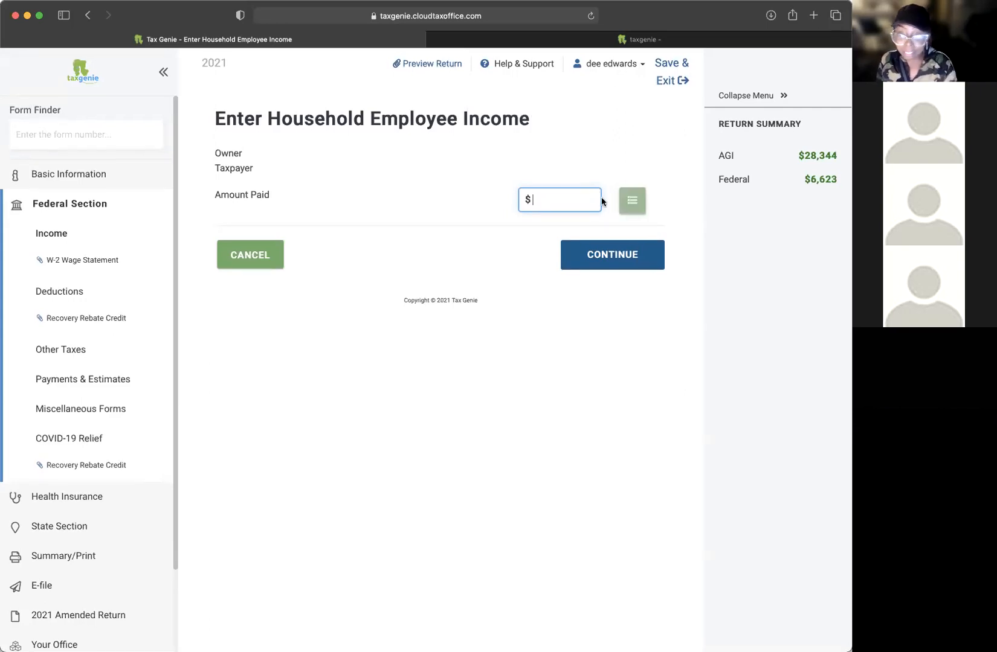
pyautogui.click(633, 200)
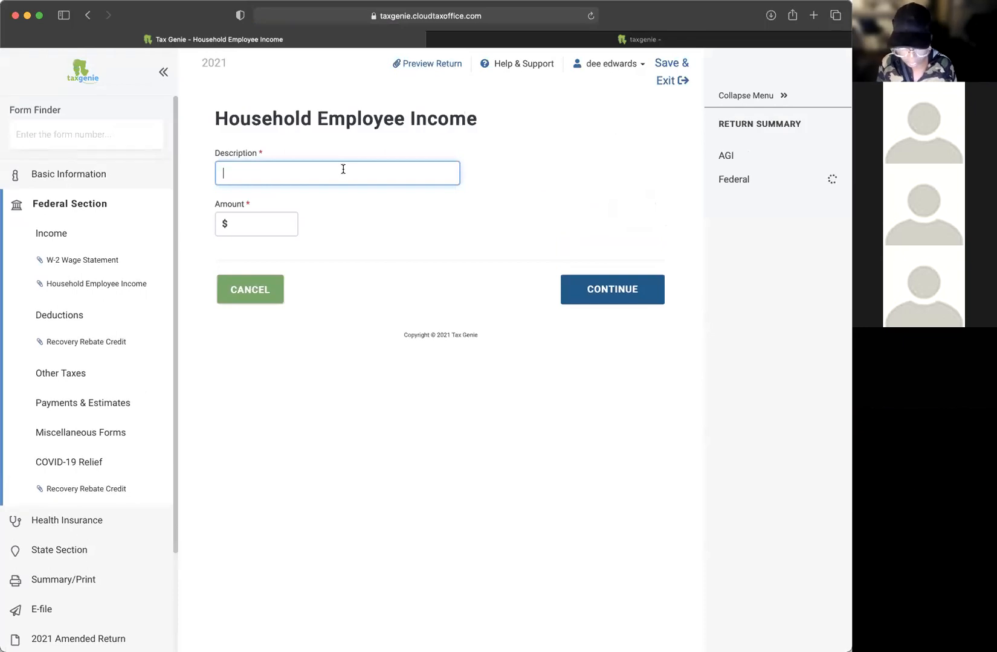
# Step: Itemize the first household employee by name with a $1,212 payment
pyautogui.press('Tab')
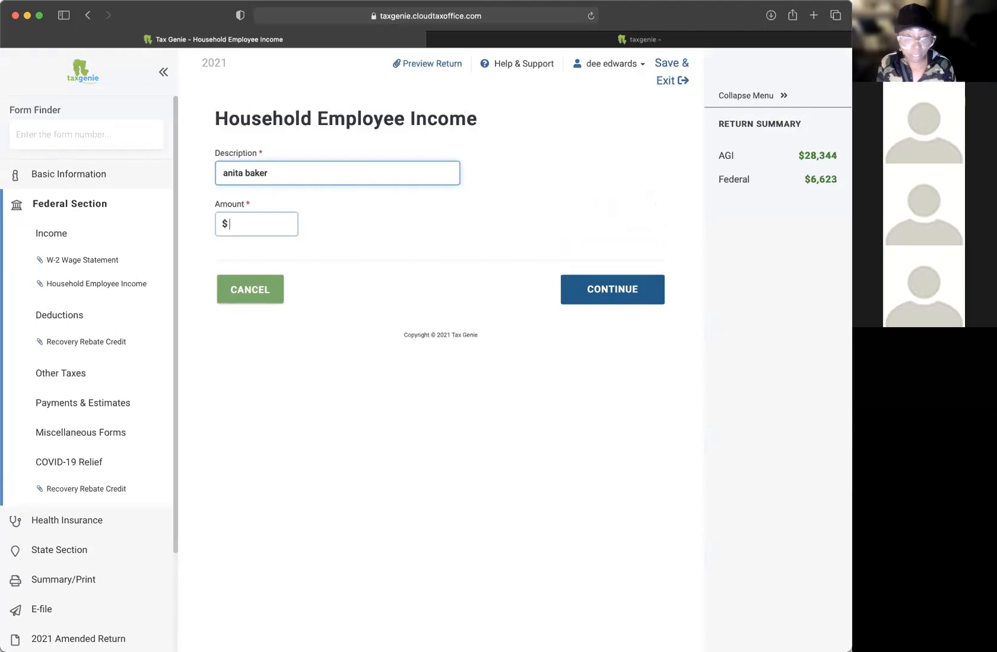
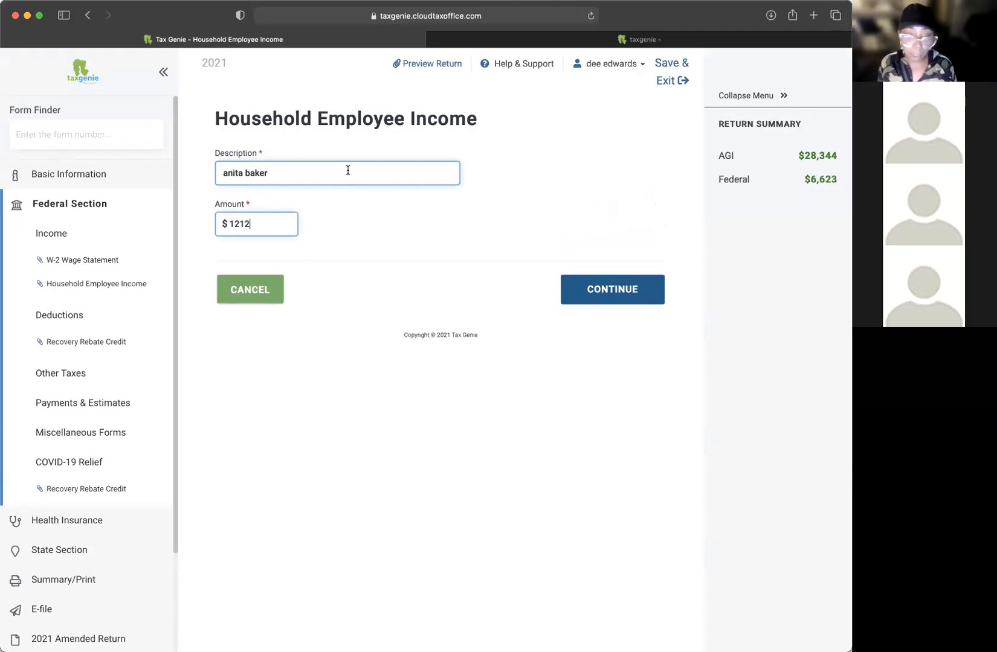
pyautogui.click(607, 293)
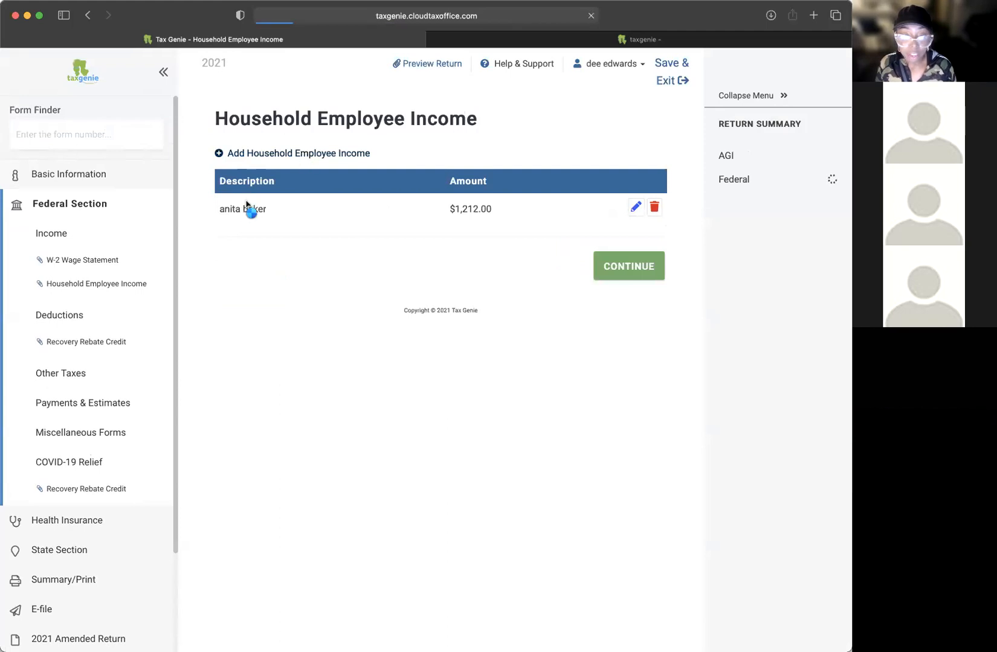
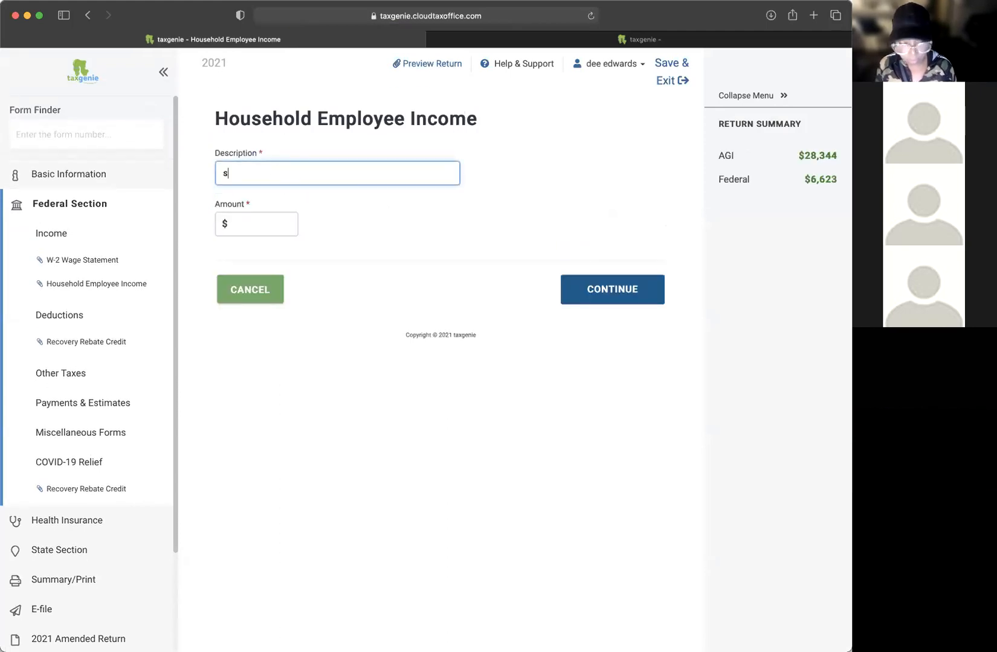
# Step: Add the second household employee at $896 and return with the $2,108 Amount Paid total
pyautogui.press('Tab')
pyautogui.write('8967')
pyautogui.press('BackSpace')
pyautogui.write('3')
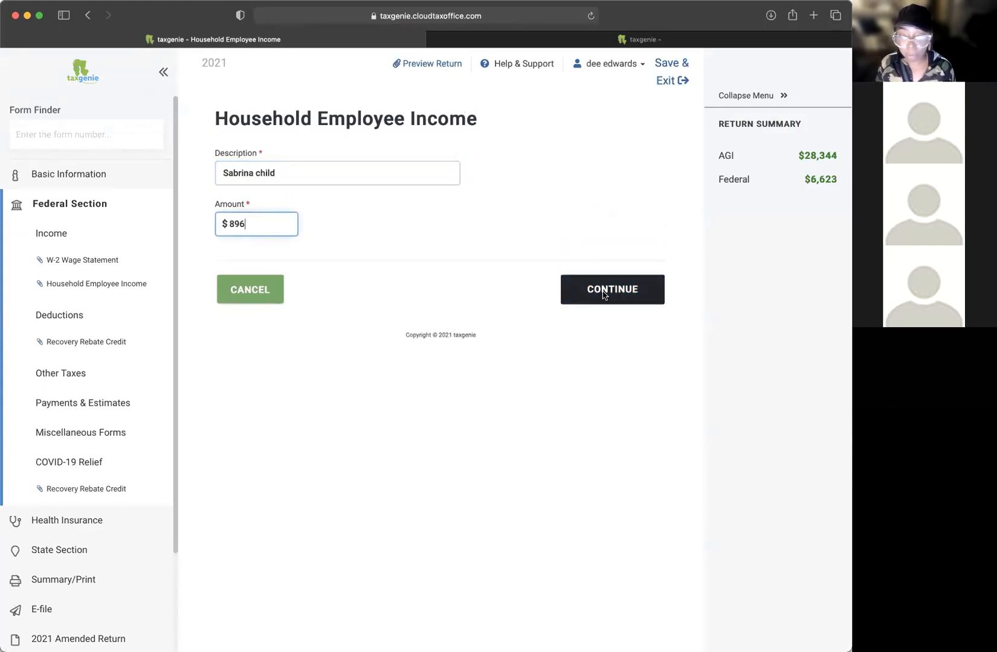
pyautogui.click(607, 295)
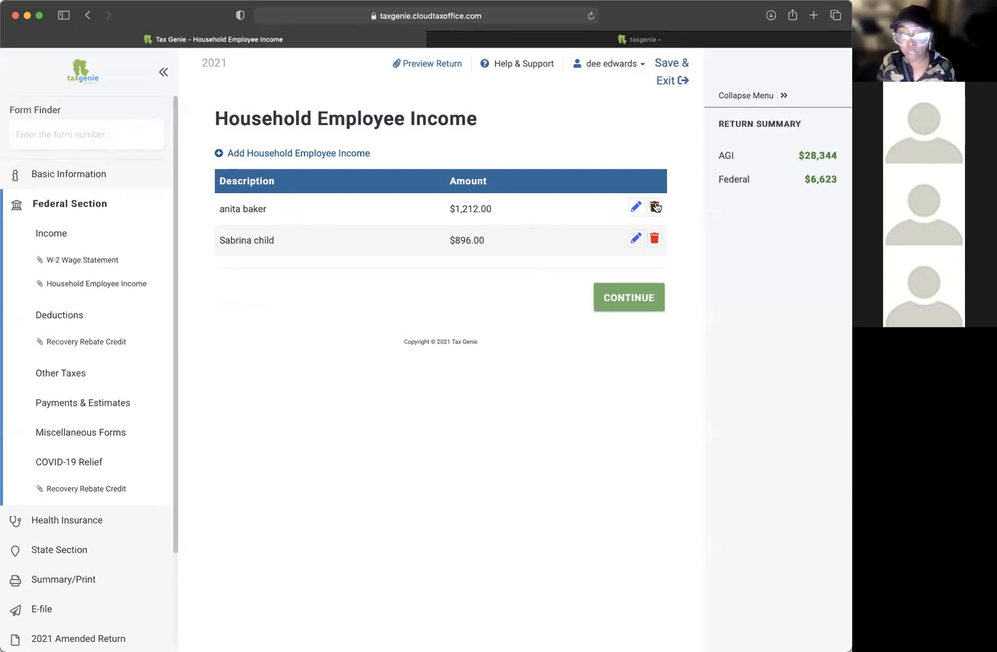
pyautogui.click(597, 296)
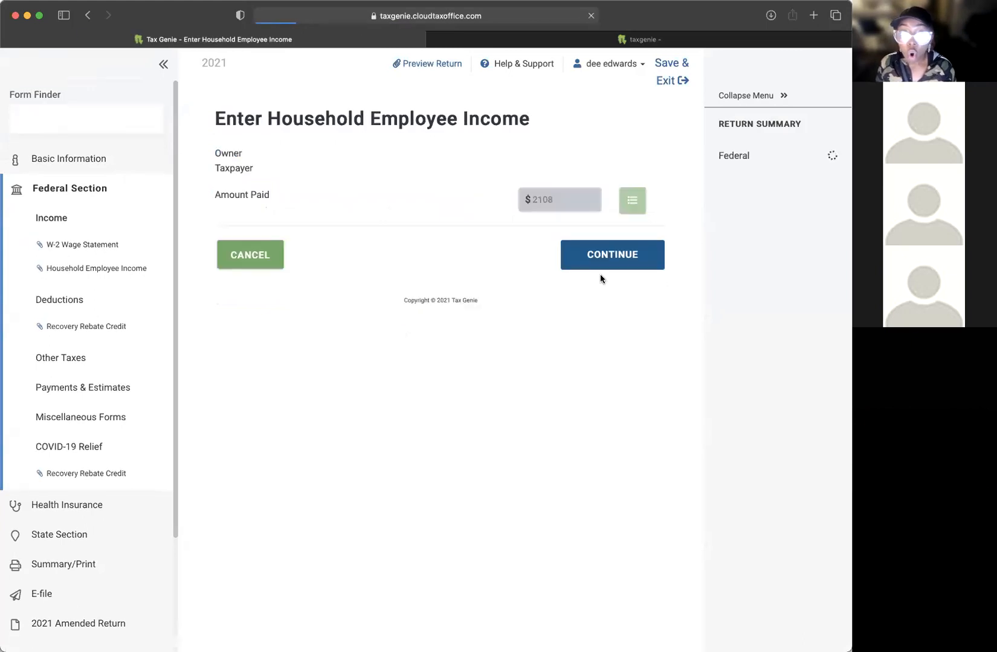
pyautogui.moveTo(563, 206); pyautogui.dragTo(529, 199)
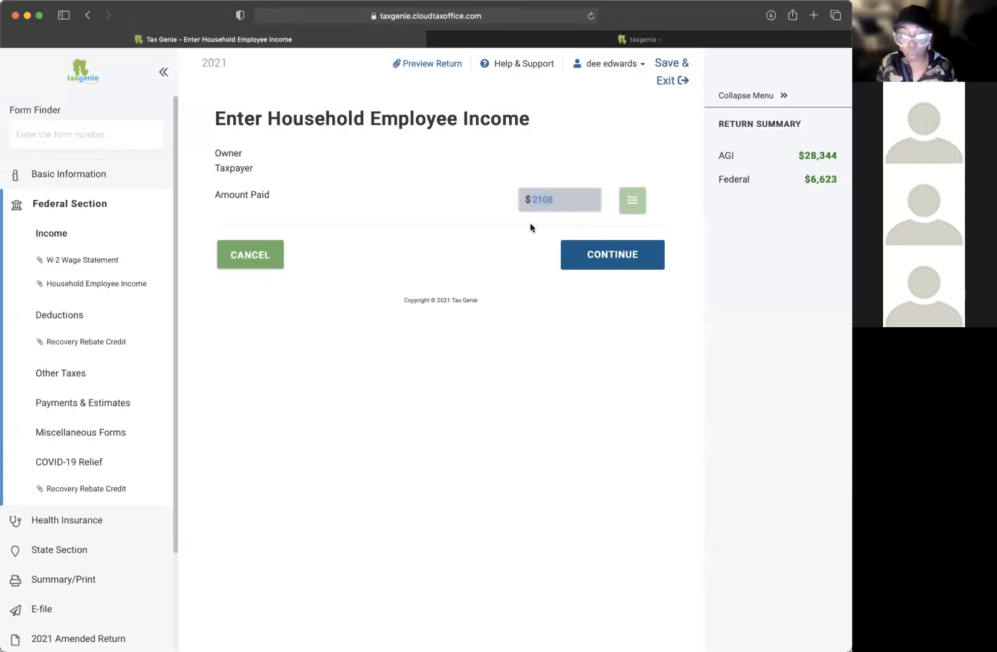
# Step: Save the $2,108 Amount Paid, highlight the Household Employee Income heading, and continue to Other Compensation
pyautogui.click(596, 255)
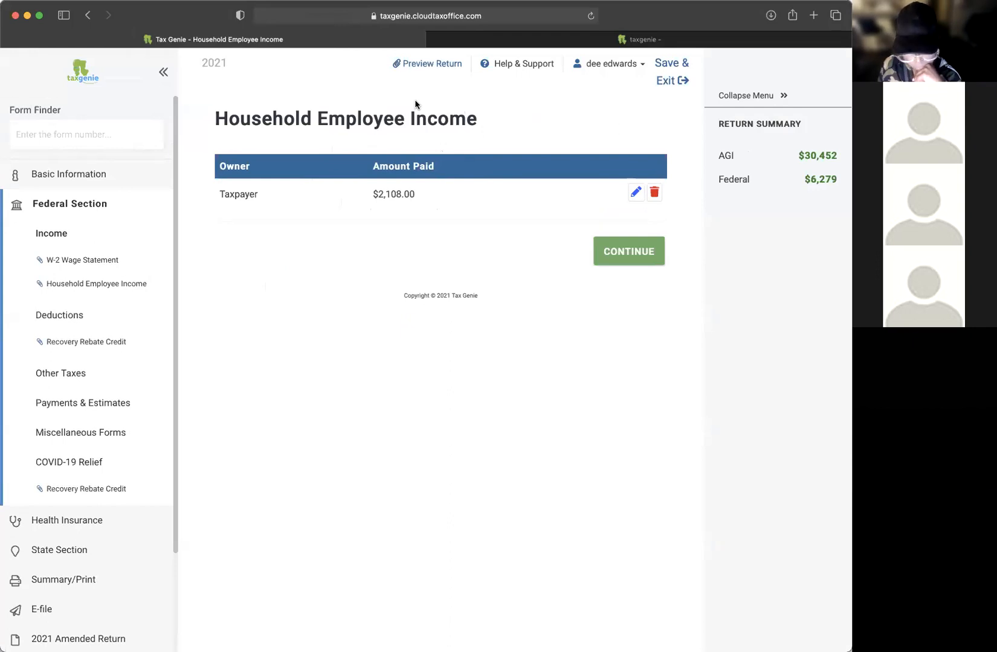
pyautogui.moveTo(488, 118); pyautogui.dragTo(512, 128)
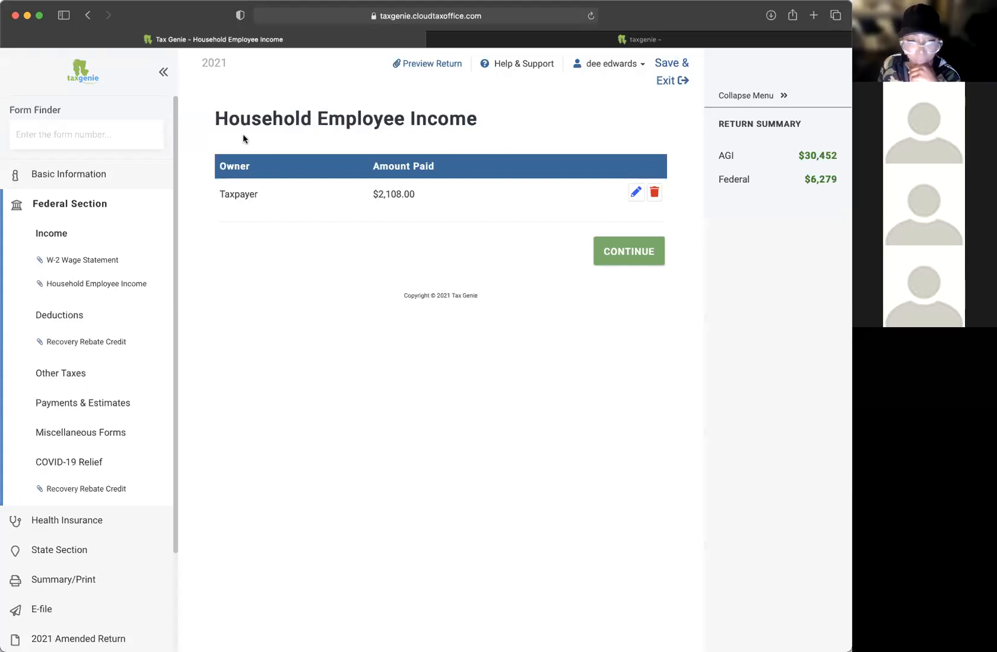
pyautogui.moveTo(478, 119); pyautogui.dragTo(217, 120)
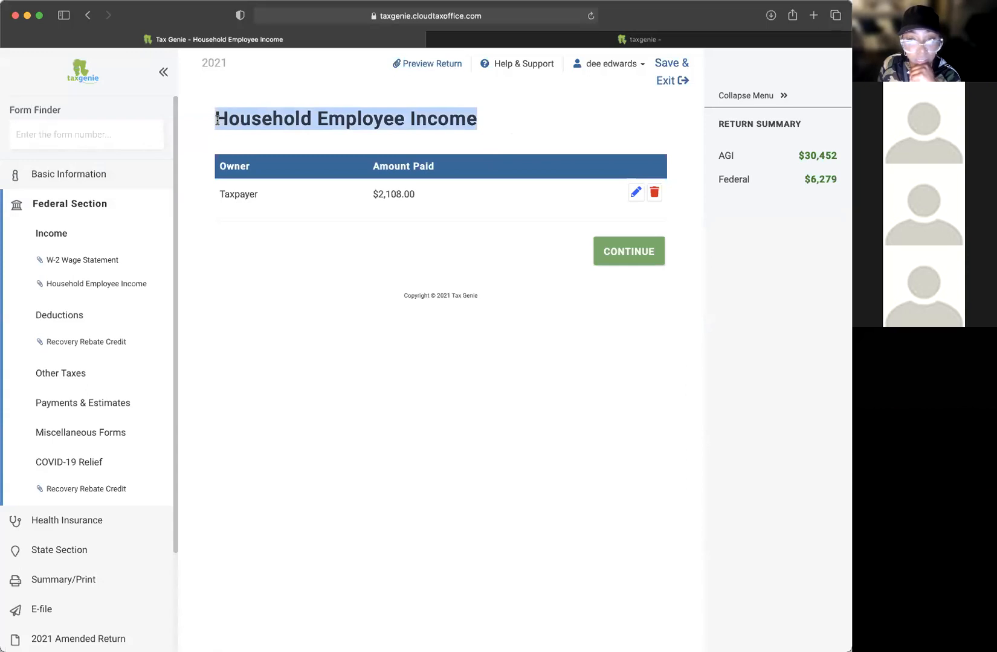
pyautogui.click(249, 124)
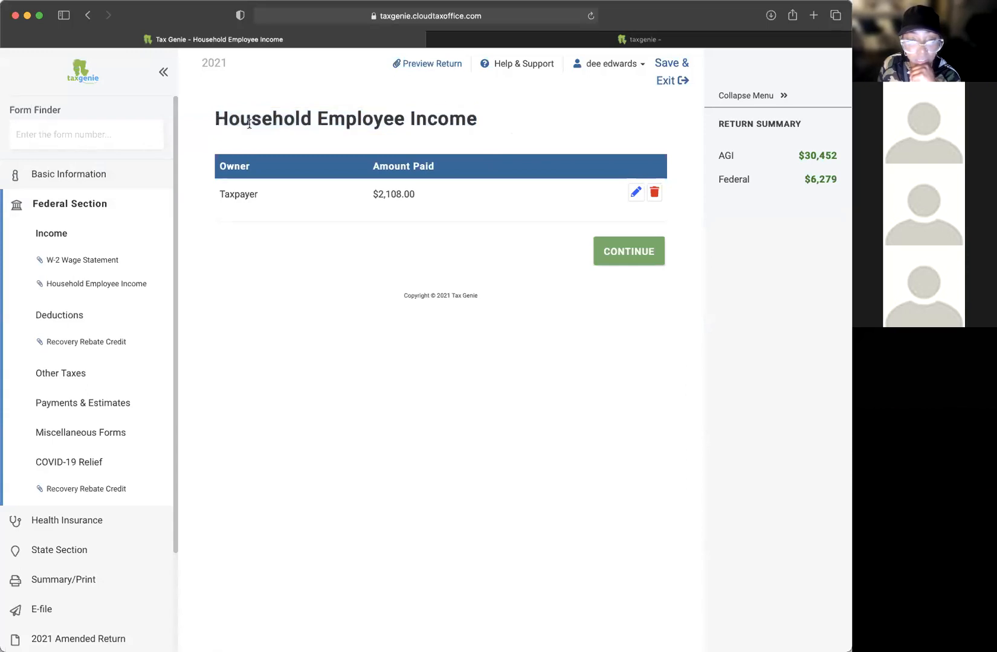
pyautogui.moveTo(312, 121); pyautogui.dragTo(405, 123)
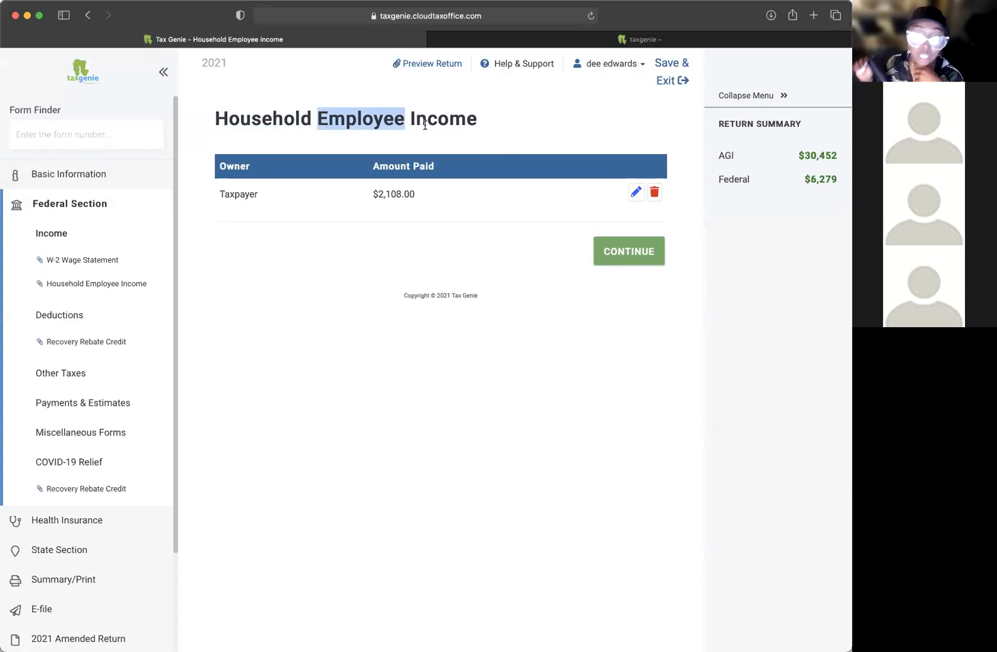
pyautogui.moveTo(564, 119); pyautogui.dragTo(355, 116)
pyautogui.click(584, 282)
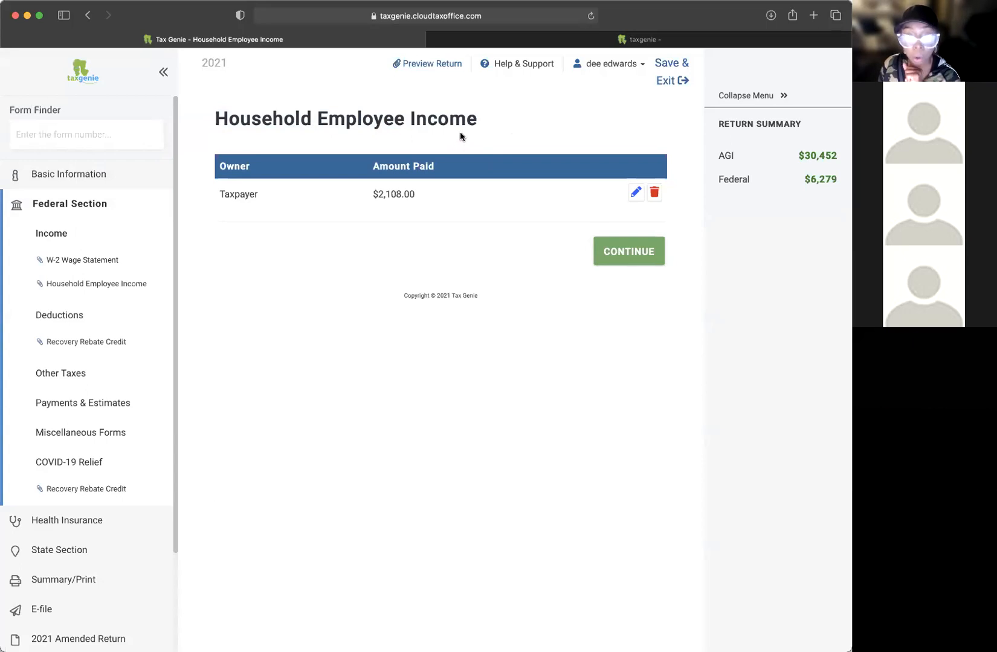
pyautogui.click(607, 256)
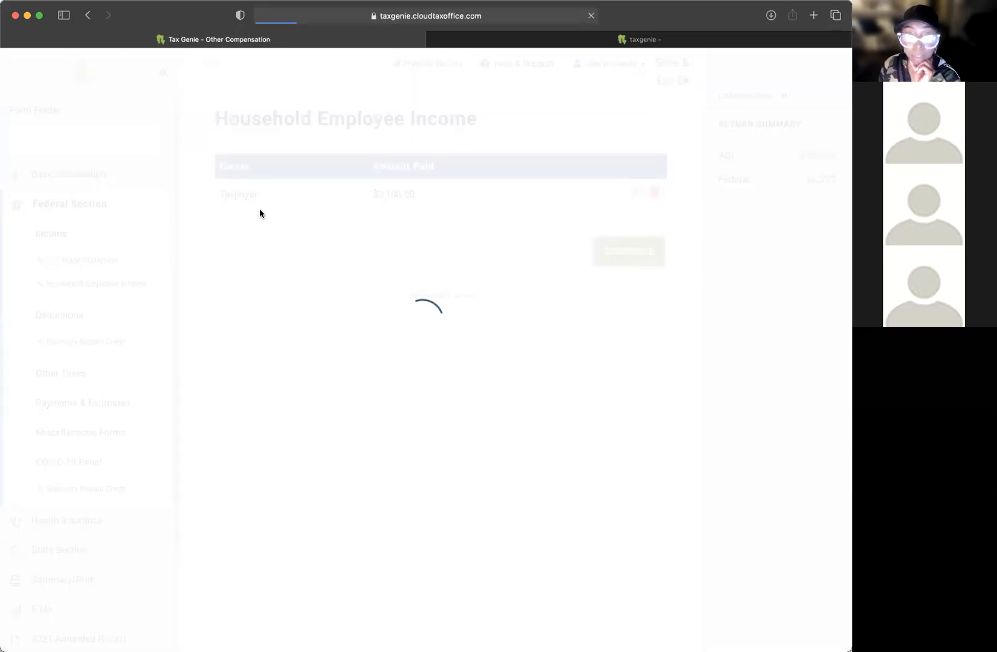
# Step: Skip Other Compensation and start a new blank Form 1099-NEC from the Income forms list
pyautogui.click(613, 403)
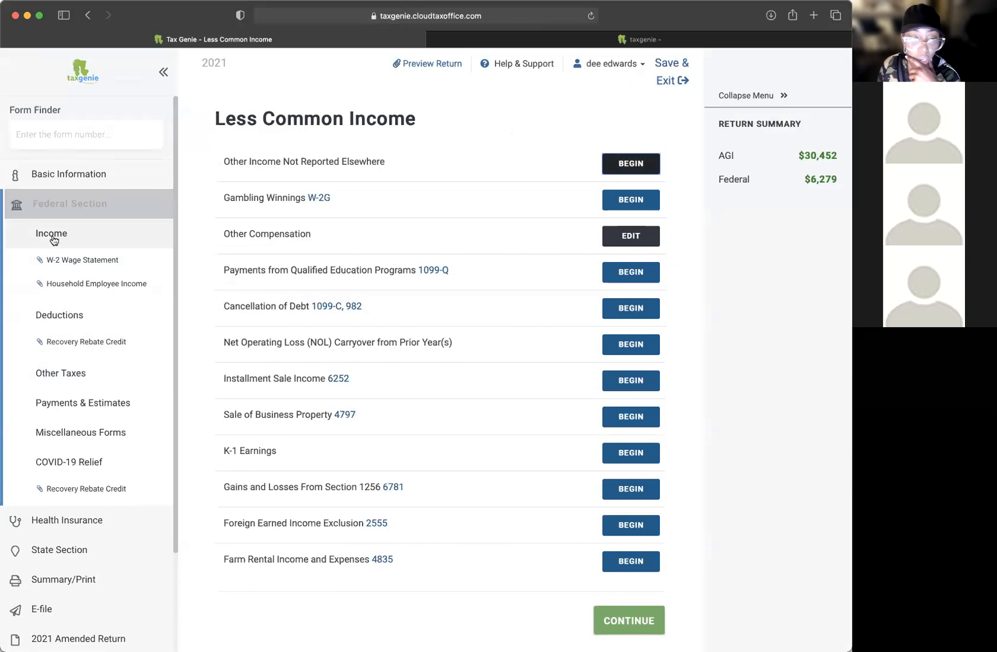
pyautogui.click(151, 245)
pyautogui.scroll(-2, 428, 372)
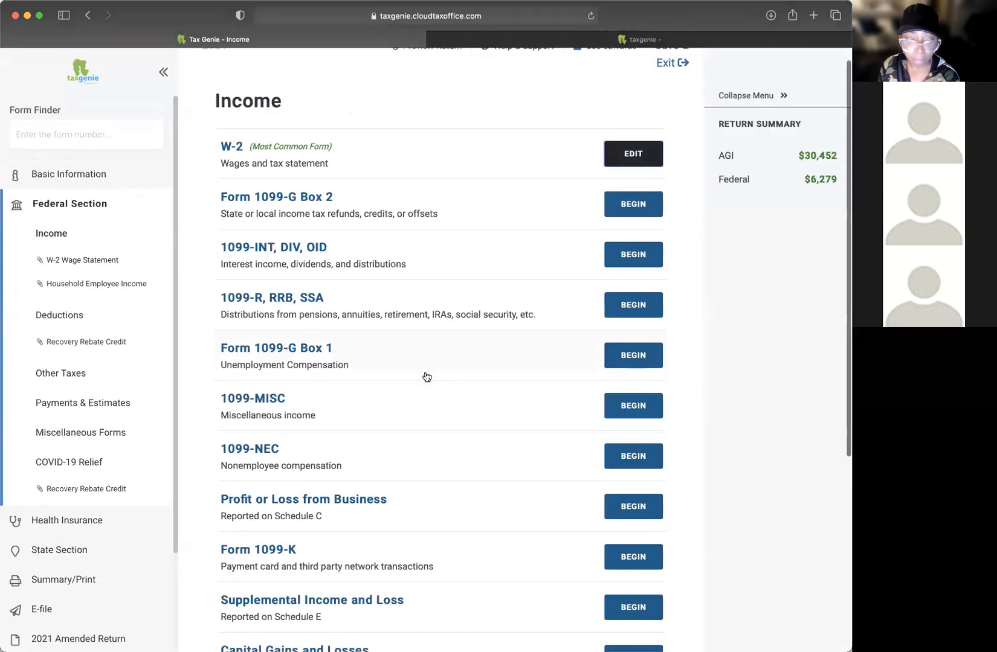
pyautogui.scroll(-2, 432, 376)
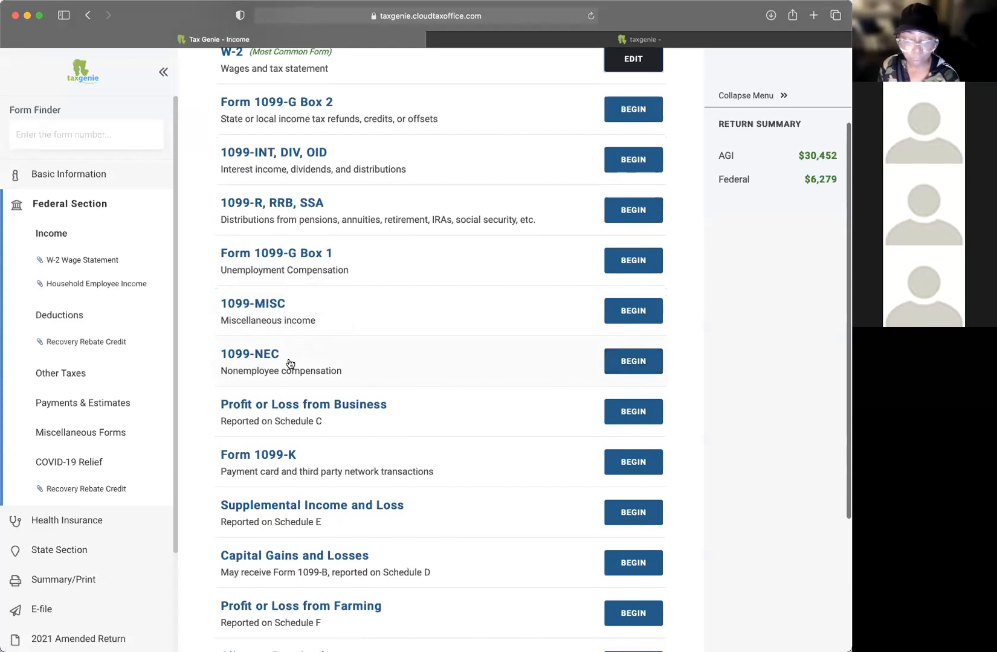
pyautogui.click(630, 366)
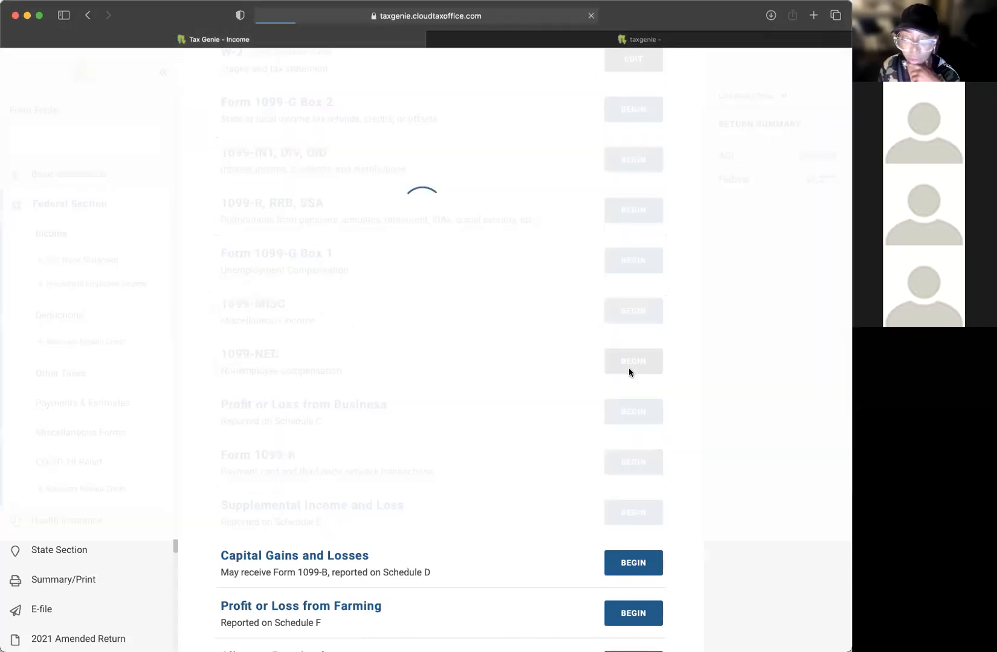
pyautogui.click(277, 271)
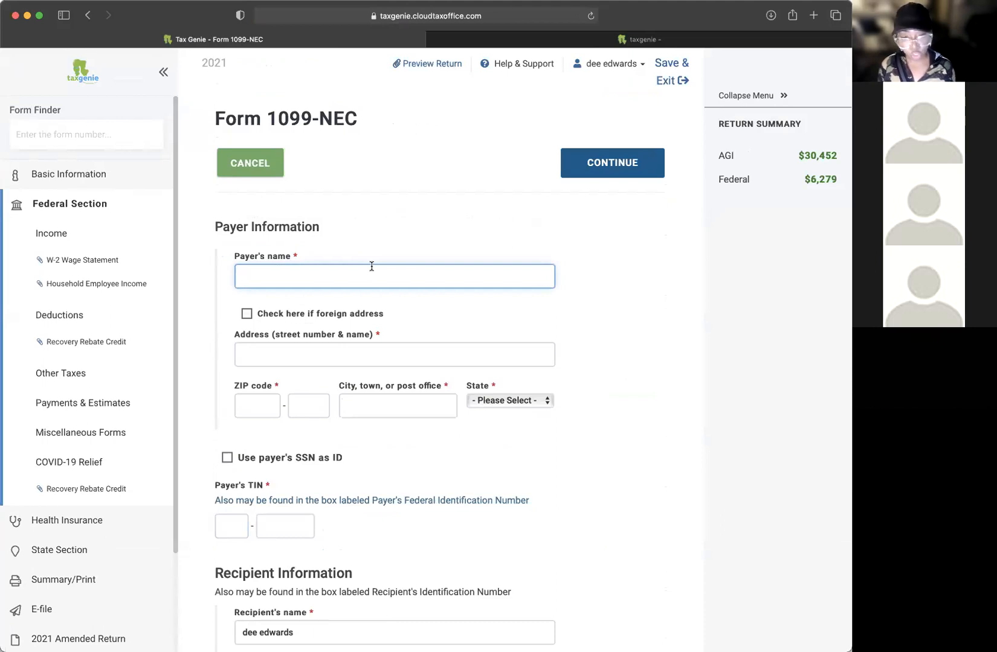
# Step: Enter the payer's name, street address and ZIP code on the 1099-NEC
pyautogui.write('accurate tad')
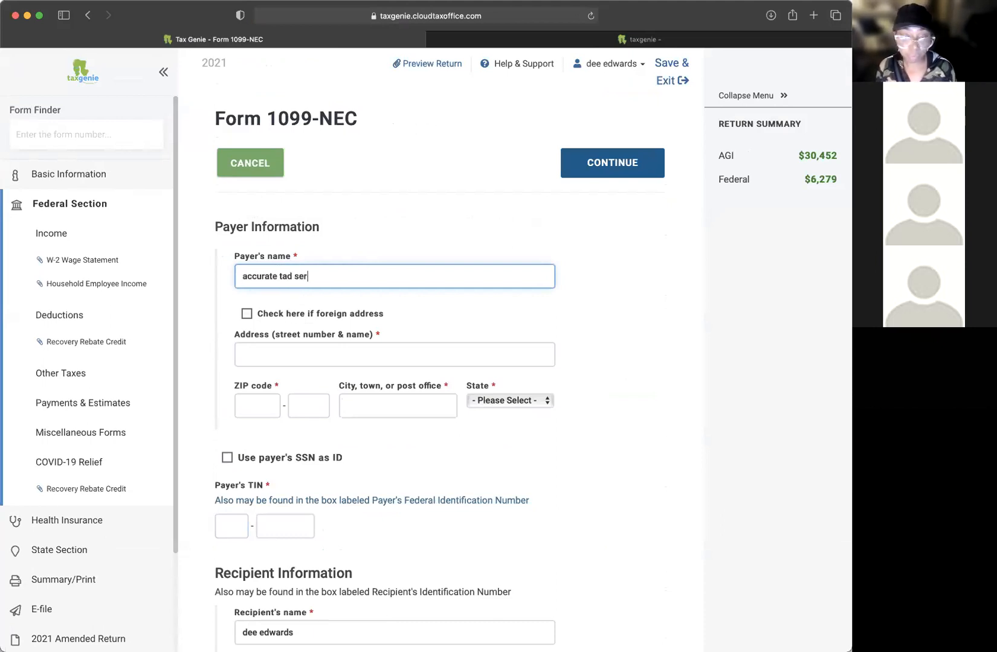
pyautogui.write('services')
pyautogui.press('Tab')
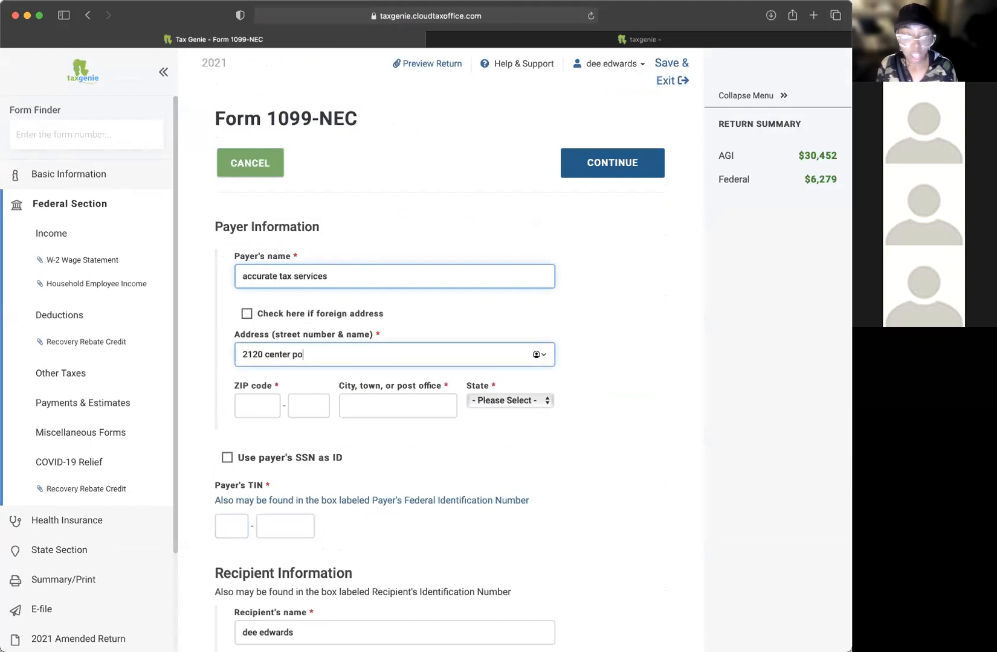
pyautogui.press('Tab')
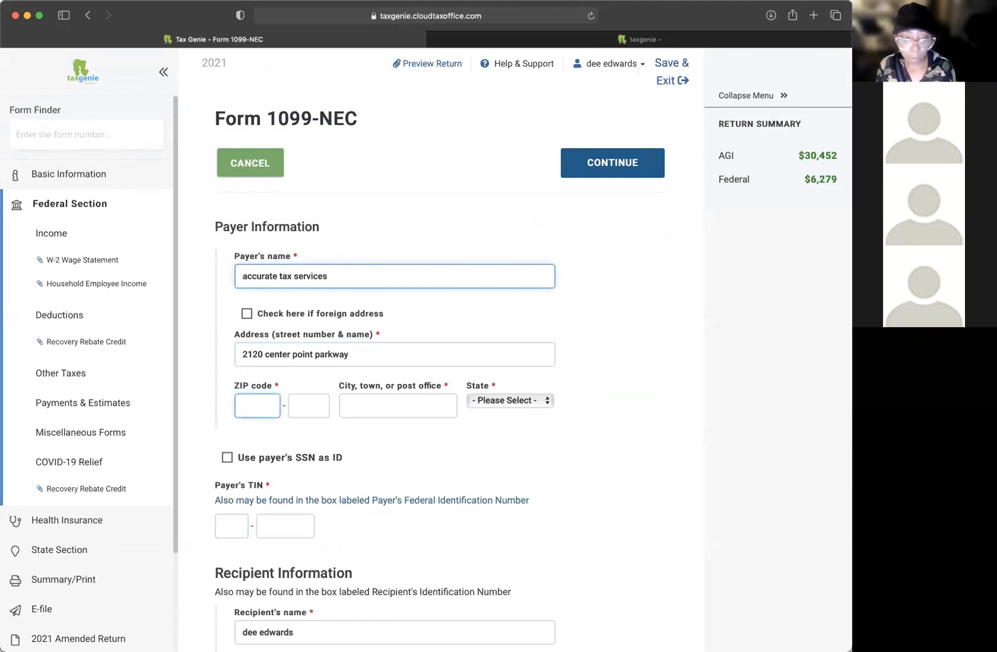
pyautogui.click(299, 356)
pyautogui.click(262, 399)
pyautogui.write('35215')
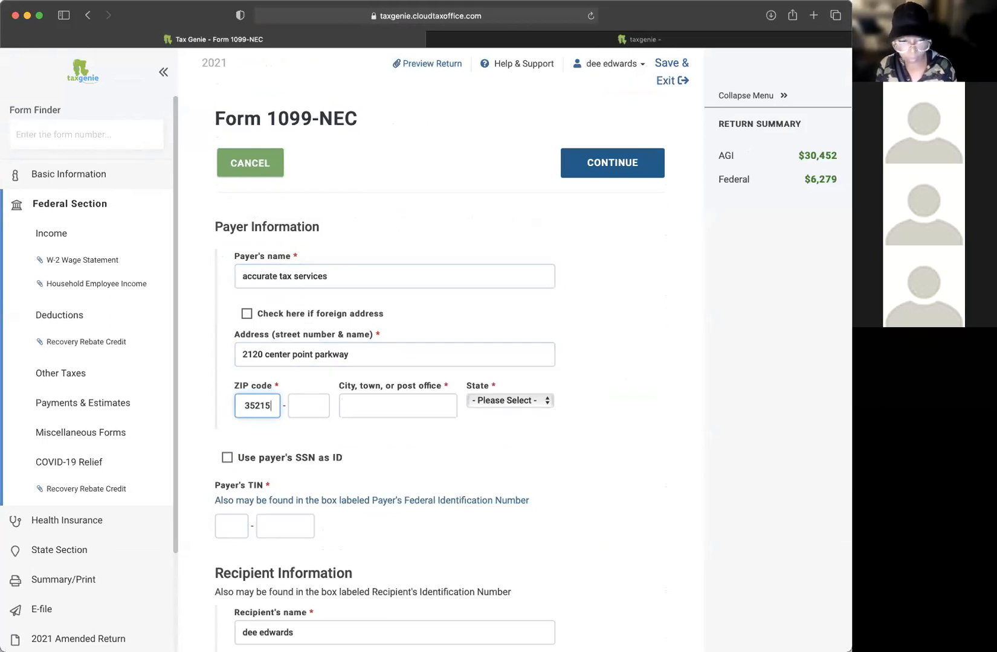
pyautogui.press('Tab')
# Step: Enter the payer's TIN on the 1099-NEC
pyautogui.scroll(-3, 453, 444)
pyautogui.click(227, 447)
pyautogui.click(266, 448)
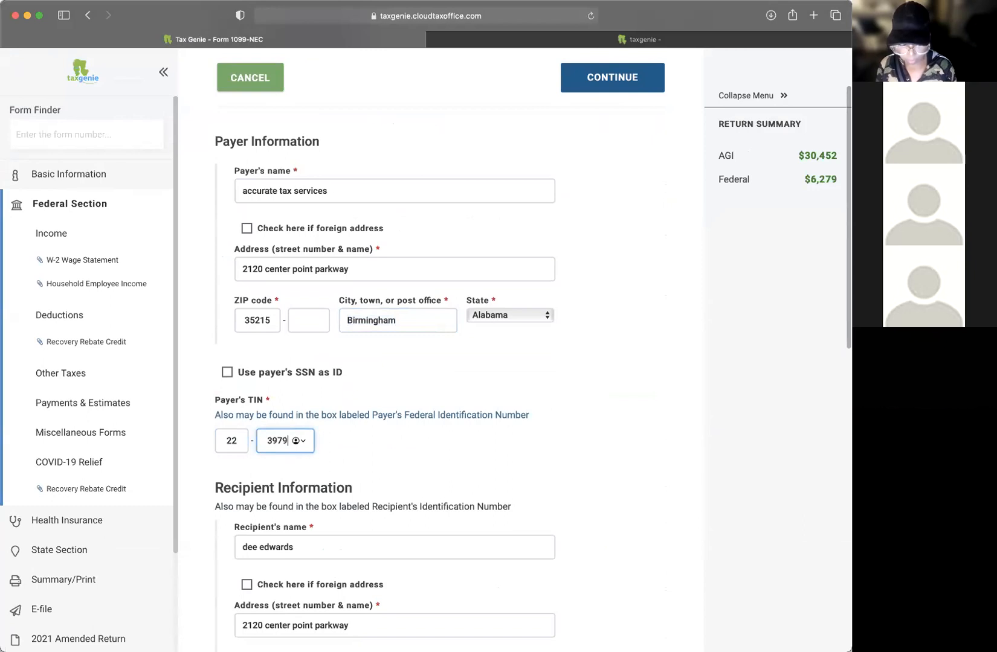
# Step: Review the prefilled recipient name and the account number field
pyautogui.scroll(-5, 416, 447)
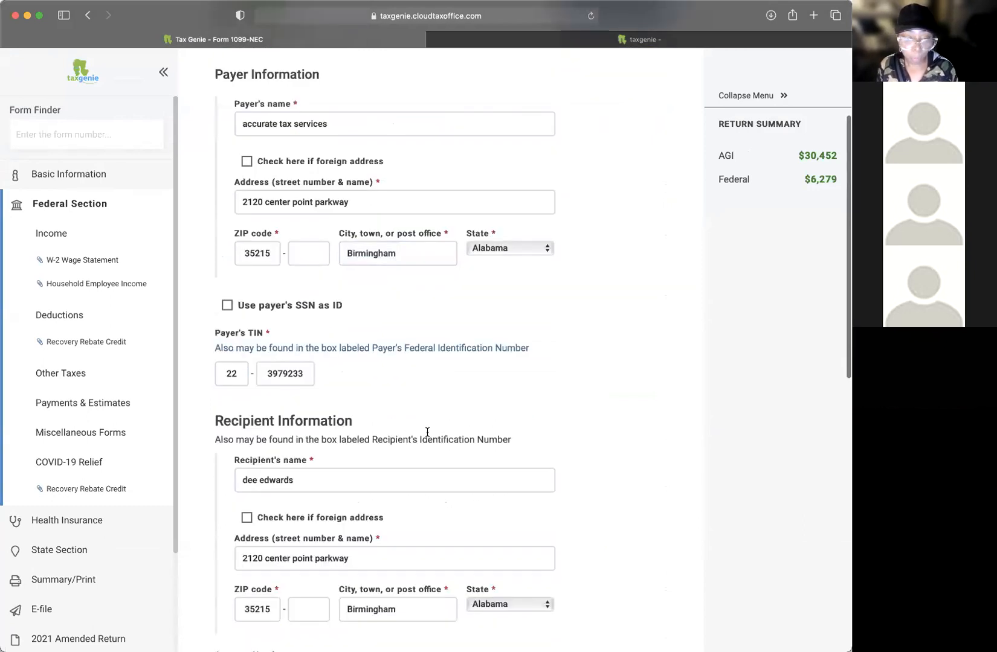
pyautogui.click(389, 384)
pyautogui.moveTo(316, 392); pyautogui.dragTo(223, 388)
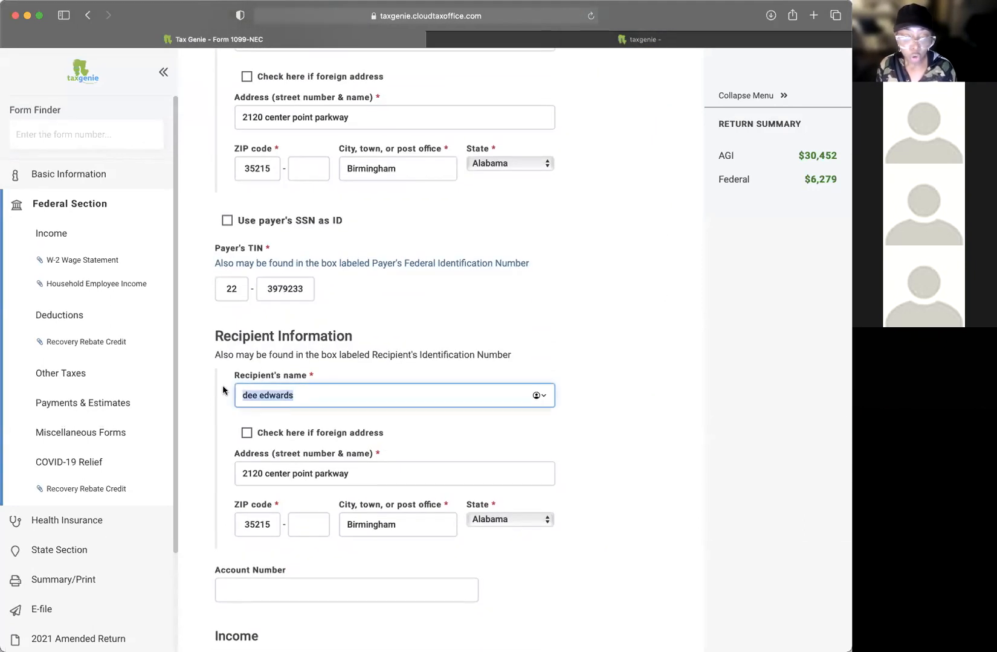
pyautogui.scroll(-1, 366, 384)
pyautogui.scroll(-6, 369, 385)
pyautogui.click(276, 367)
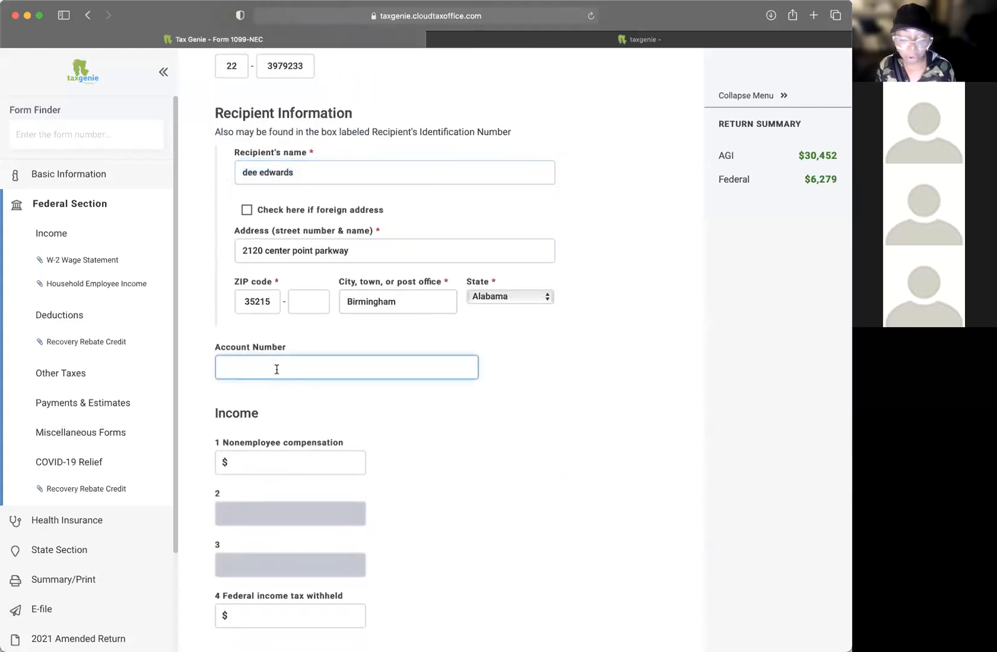
pyautogui.scroll(-2, 276, 369)
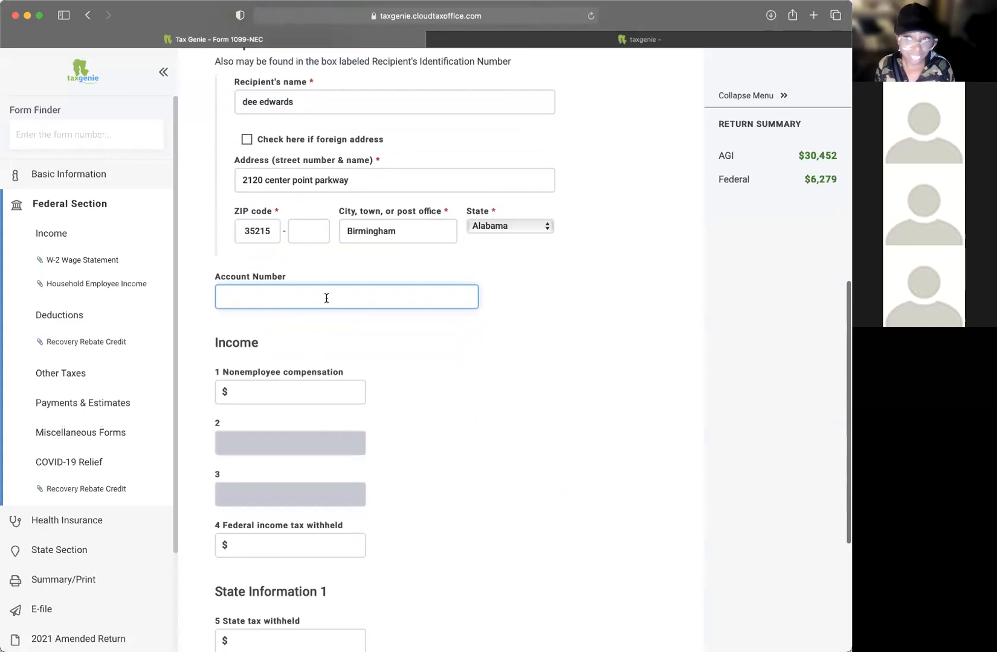
pyautogui.scroll(-1, 329, 297)
# Step: Enter $5000 as box 1 nonemployee compensation, correcting the mistyped amount
pyautogui.click(258, 372)
pyautogui.scroll(-2, 304, 305)
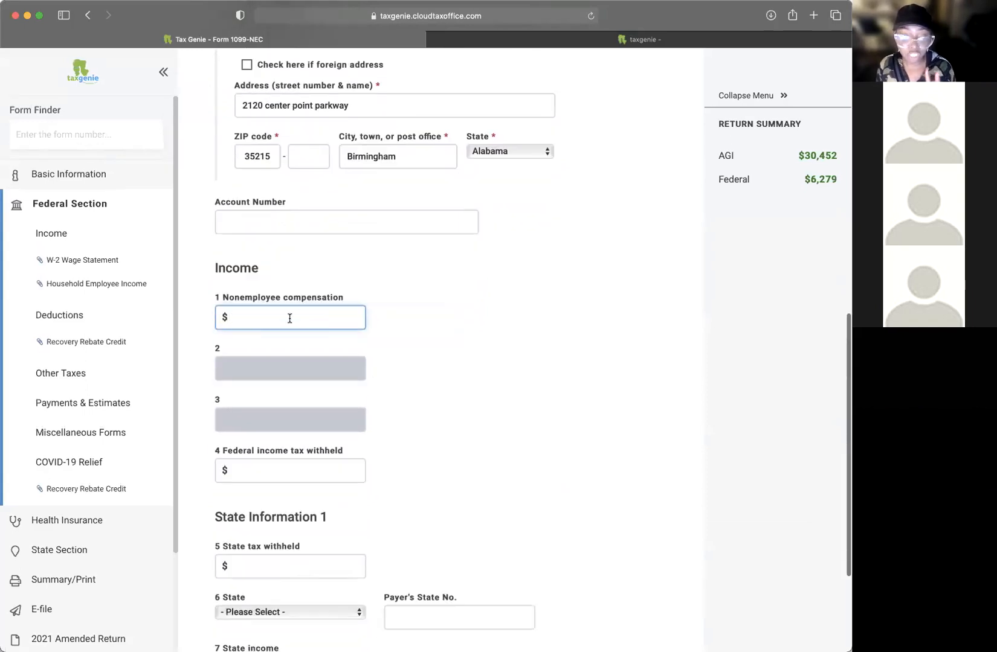
pyautogui.write('10000')
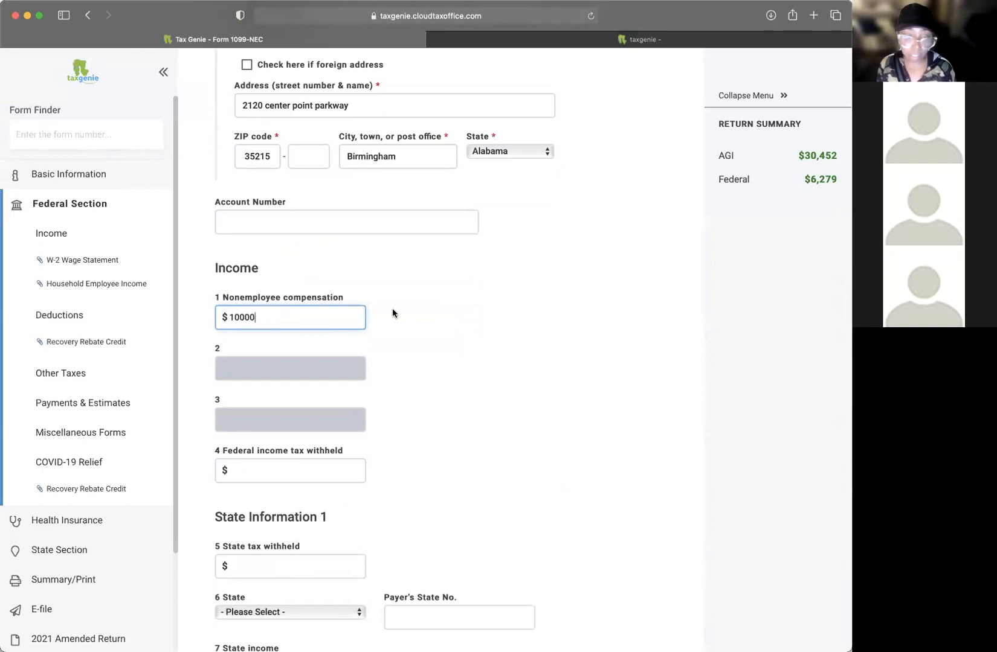
pyautogui.click(395, 326)
pyautogui.click(229, 316)
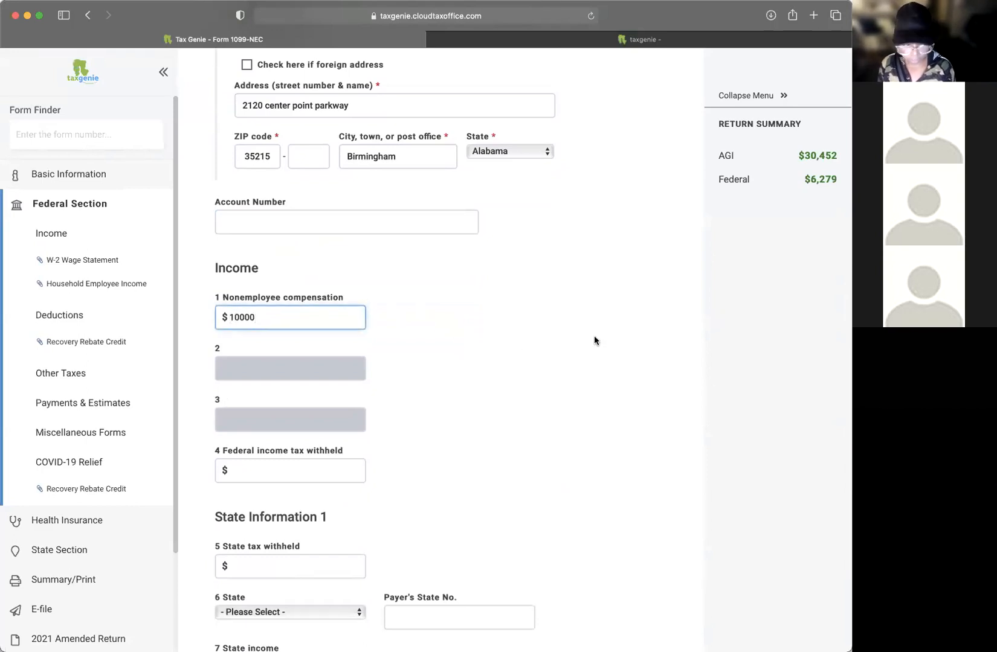
pyautogui.press('Down')
pyautogui.press('BackSpace')
pyautogui.press('BackSpace')
pyautogui.press('BackSpace')
pyautogui.press('BackSpace')
pyautogui.write('50')
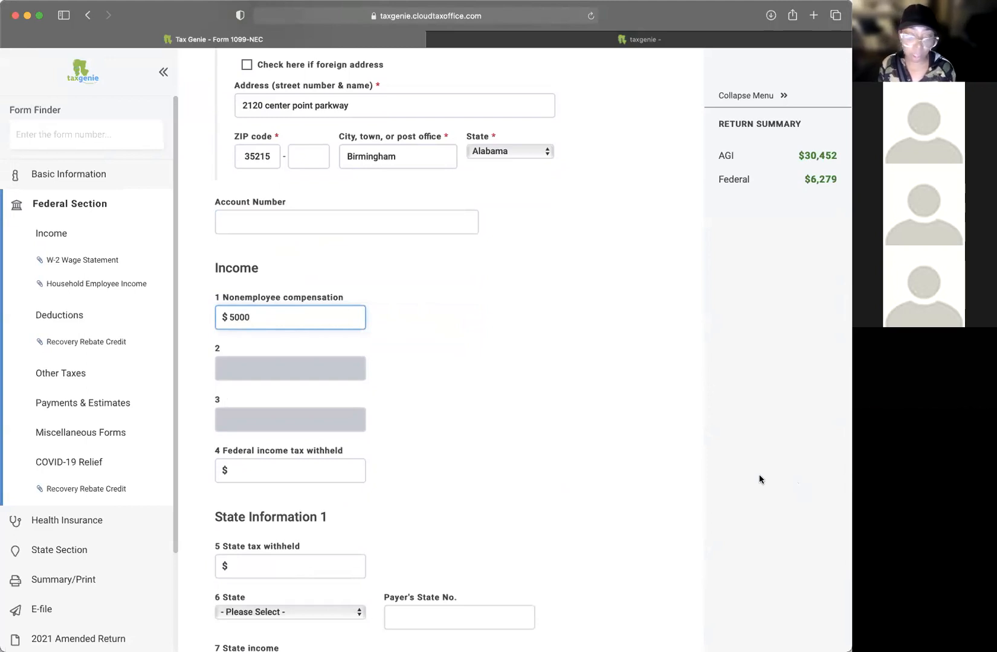
pyautogui.scroll(-2, 548, 425)
pyautogui.click(564, 416)
pyautogui.scroll(-1, 565, 417)
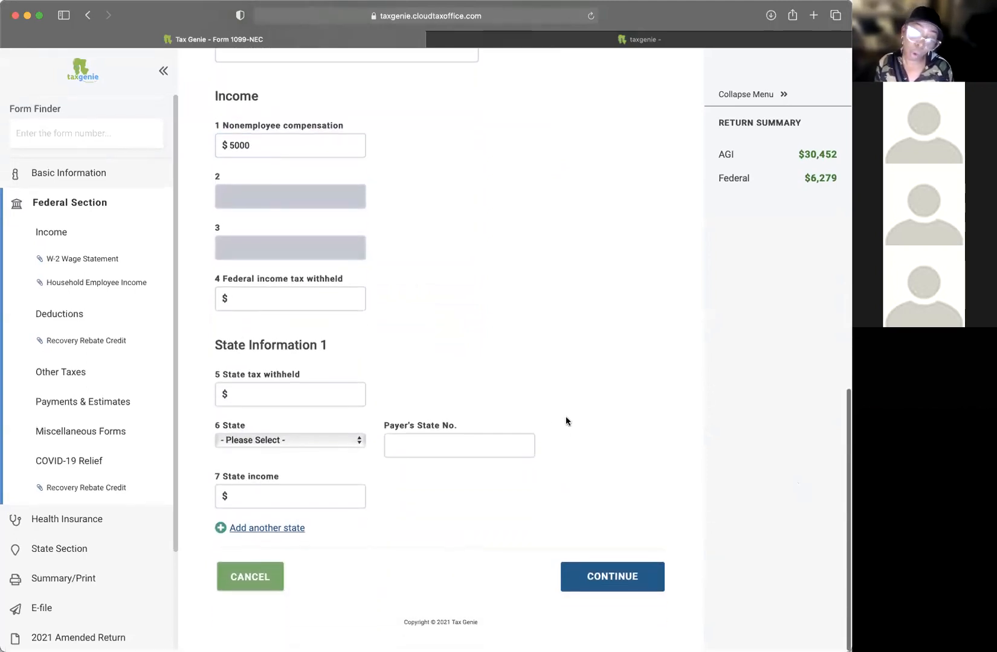
# Step: Leave federal withholding blank, save the 1099-NEC, and report it as Schedule C business income
pyautogui.click(302, 294)
pyautogui.click(548, 338)
pyautogui.click(612, 577)
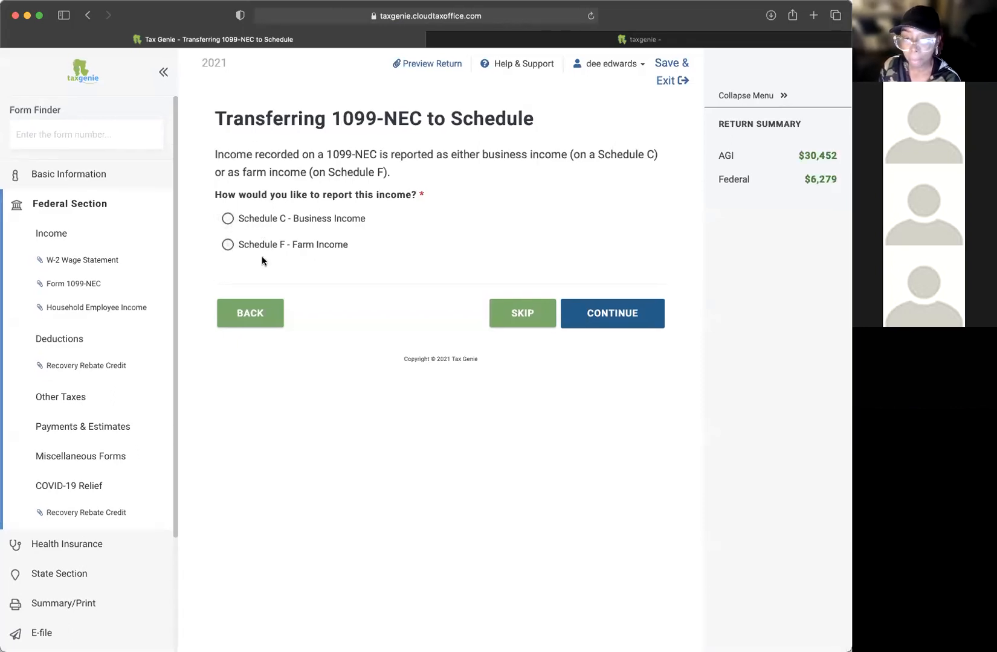
pyautogui.click(229, 219)
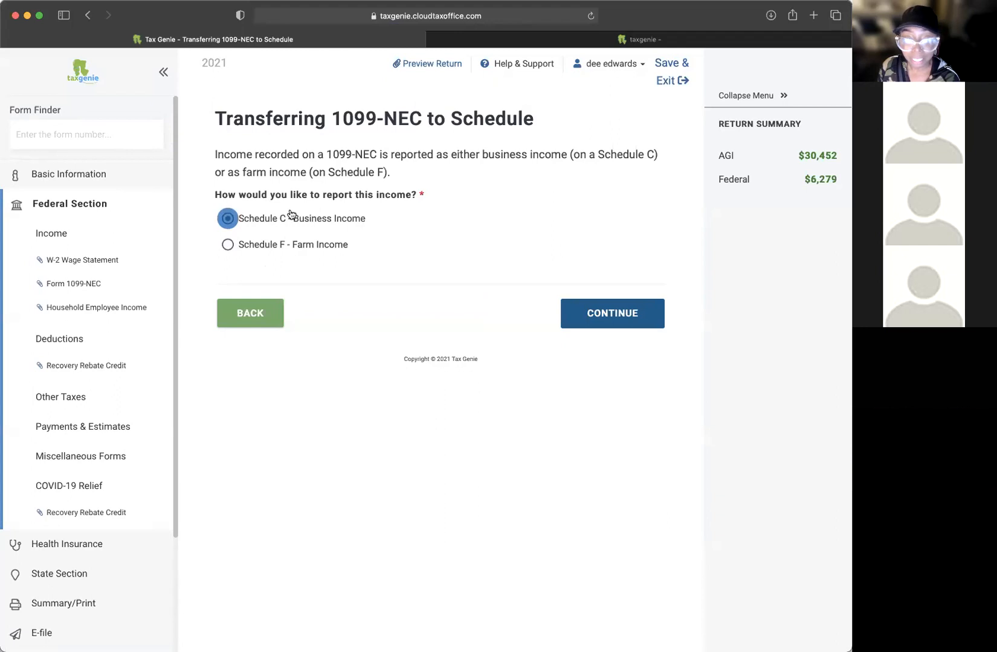
pyautogui.click(626, 326)
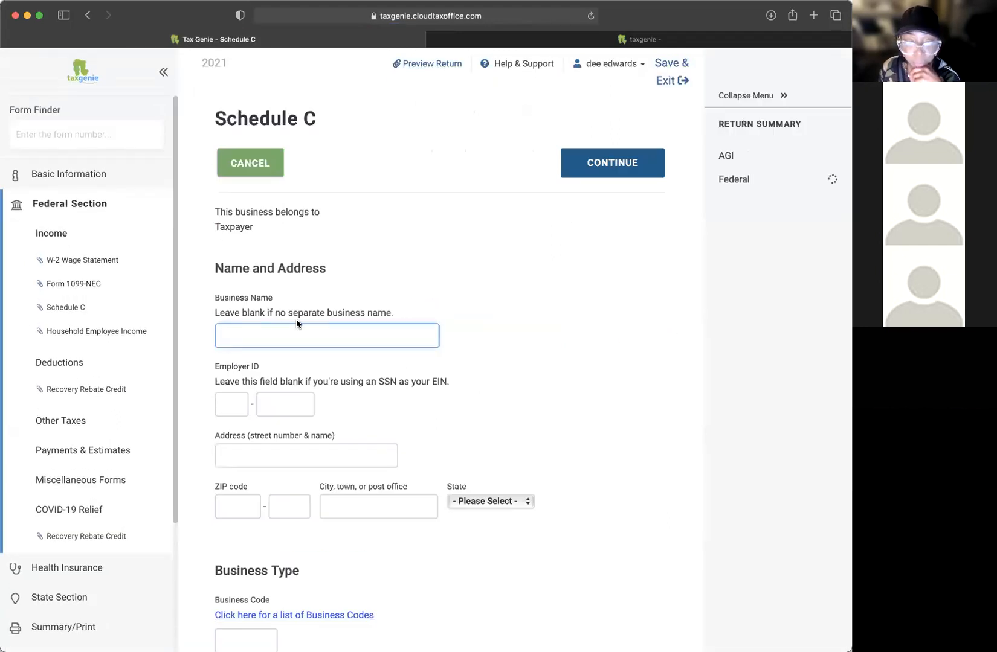
pyautogui.scroll(-2, 457, 236)
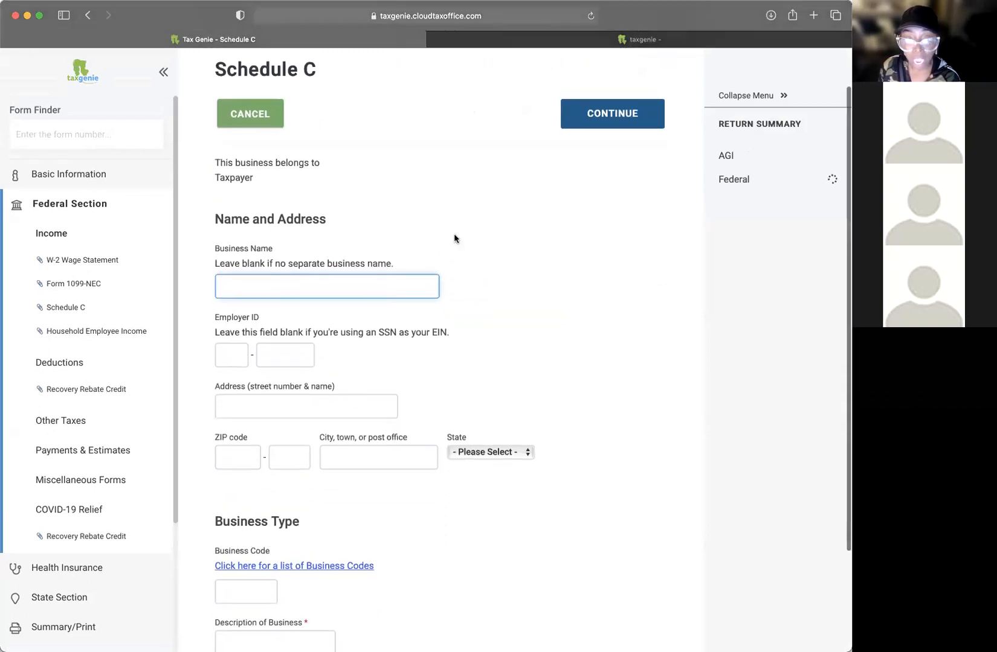
pyautogui.scroll(2, 454, 233)
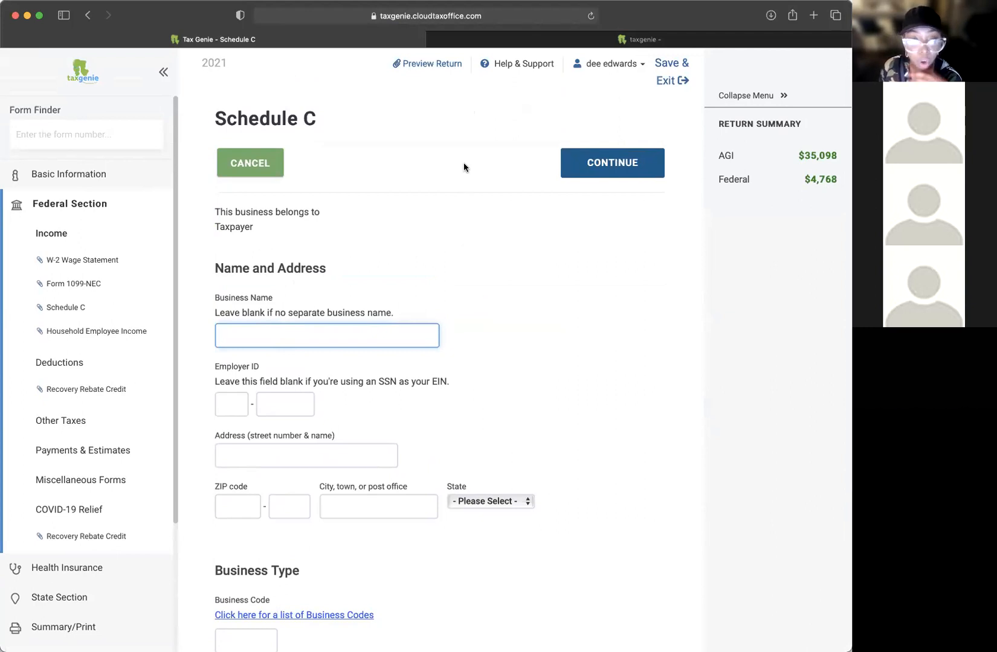
pyautogui.scroll(-1, 464, 166)
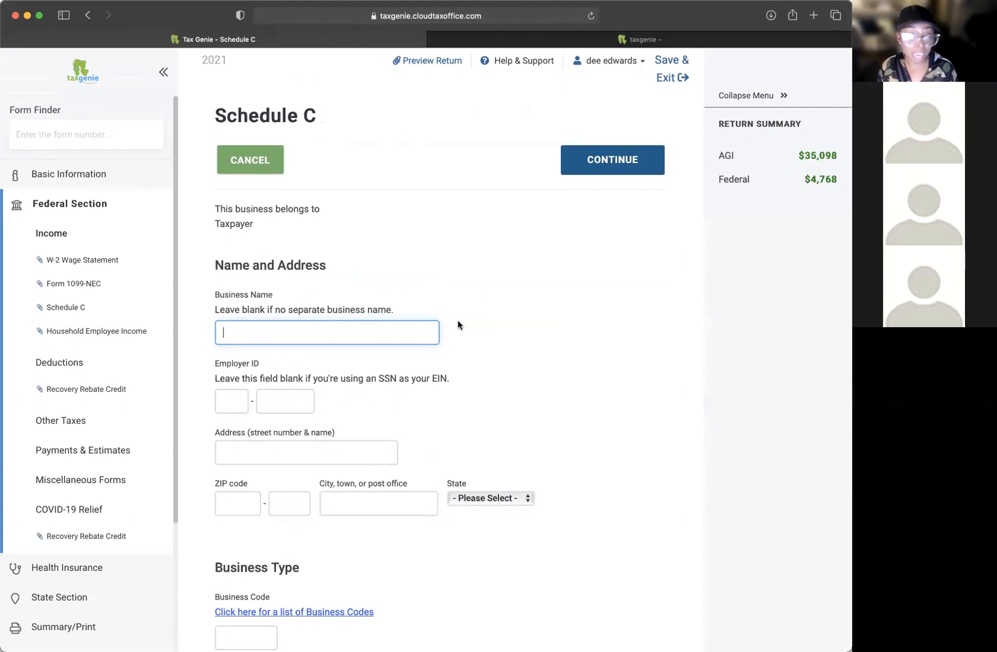
pyautogui.scroll(1, 458, 325)
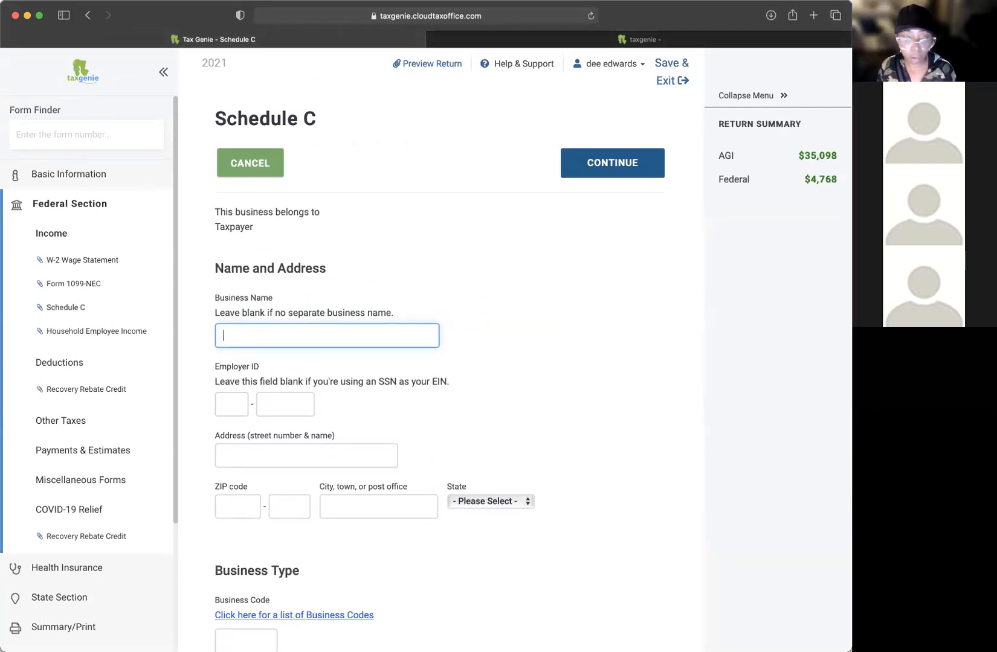
pyautogui.moveTo(222, 310); pyautogui.dragTo(243, 315)
pyautogui.click(401, 317)
pyautogui.click(266, 313)
pyautogui.click(272, 341)
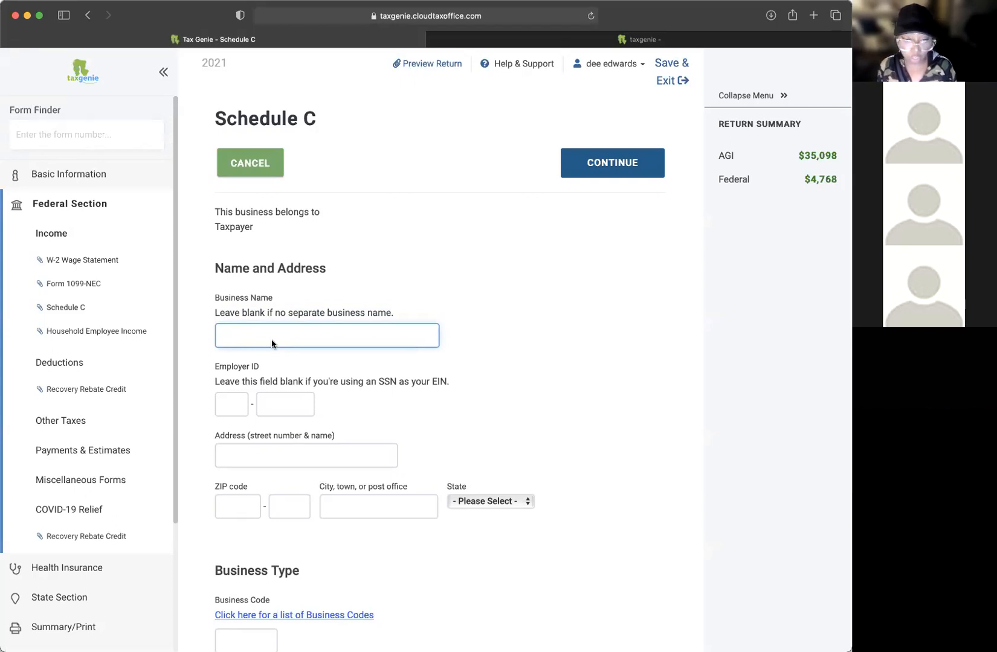
# Step: Enter business name 'tax genie' and the two-part employer ID on Schedule C
pyautogui.write('tax genie')
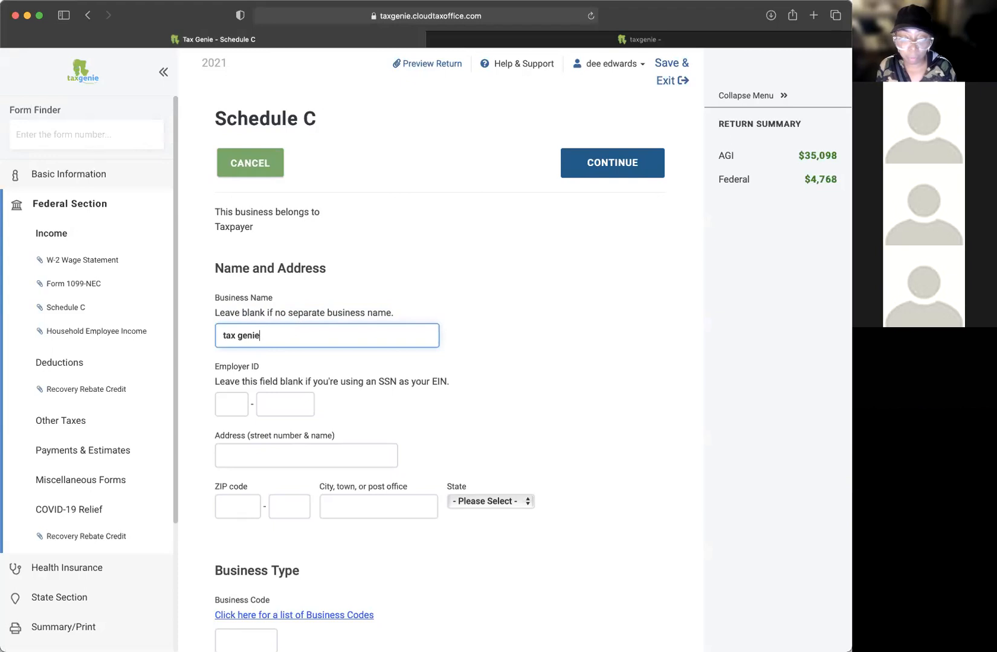
pyautogui.click(230, 405)
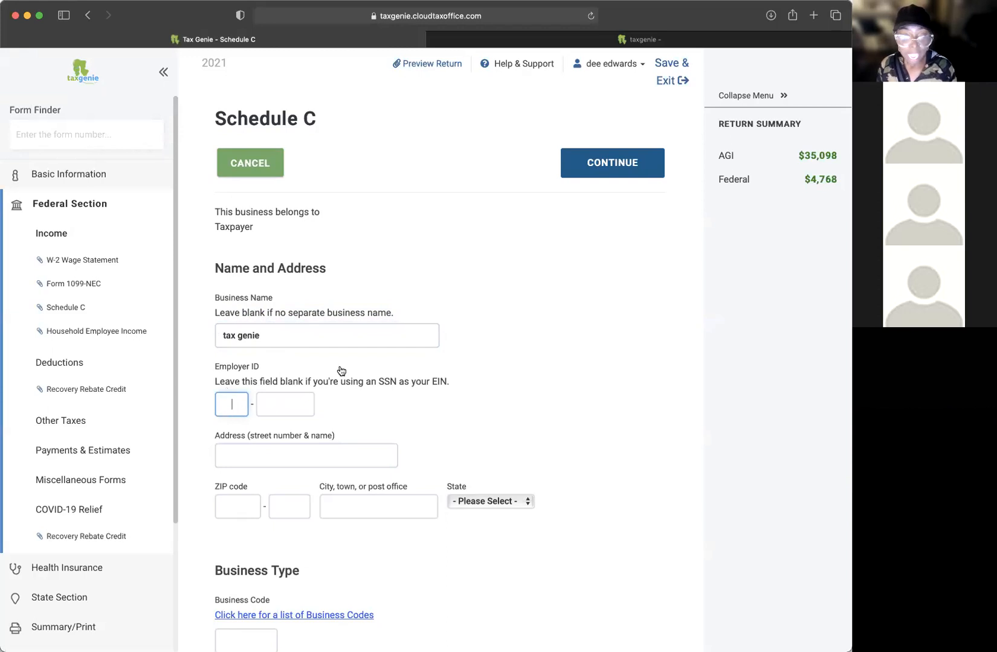
pyautogui.scroll(-2, 338, 375)
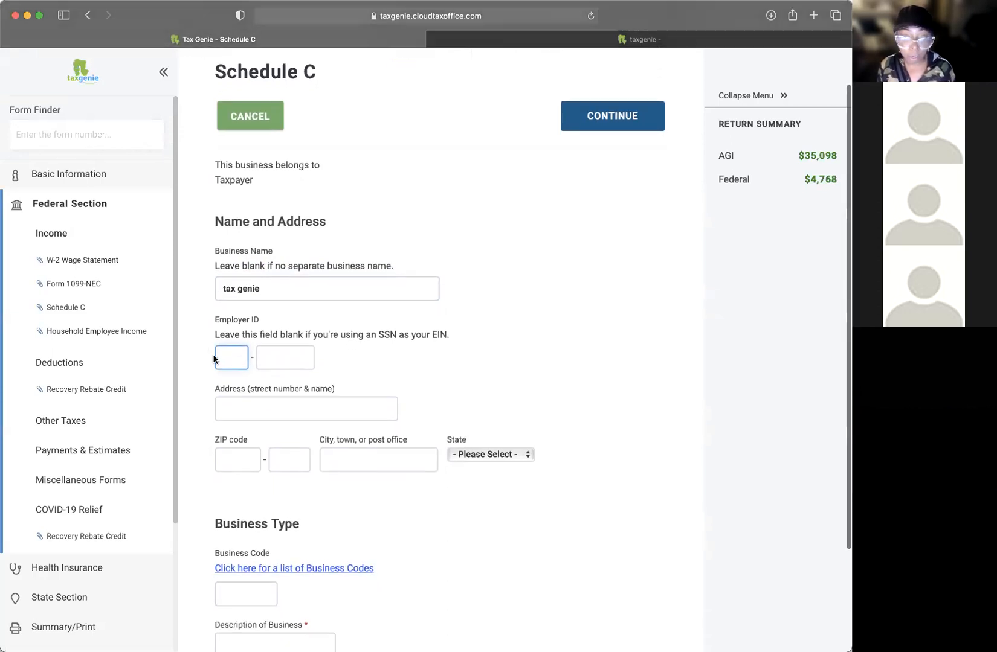
pyautogui.click(271, 356)
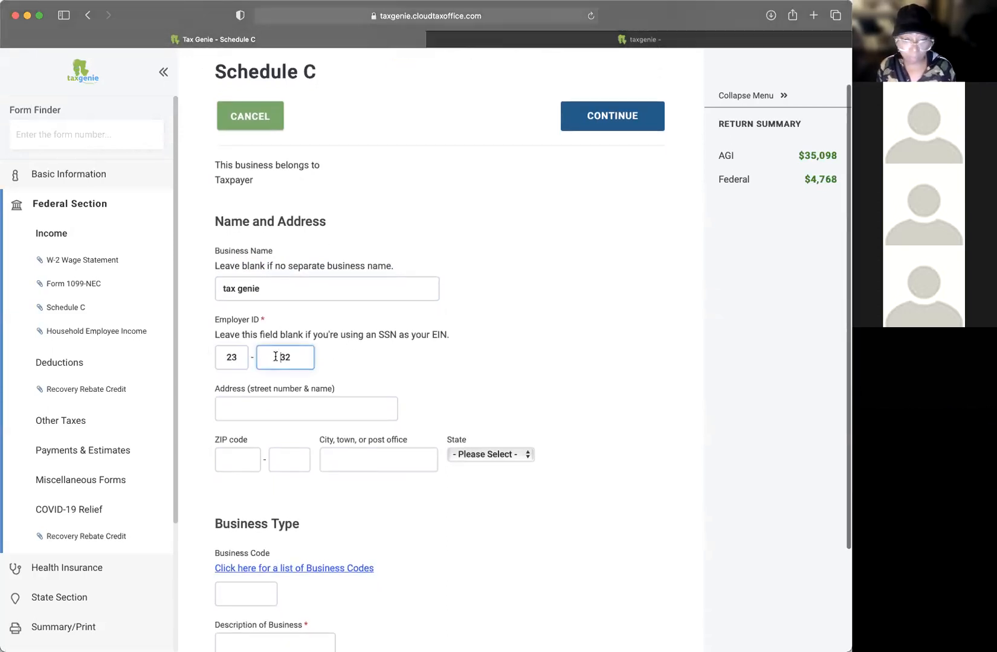
# Step: Review the note on using an SSN as EIN and keep the employer ID as entered
pyautogui.moveTo(451, 336); pyautogui.dragTo(317, 332)
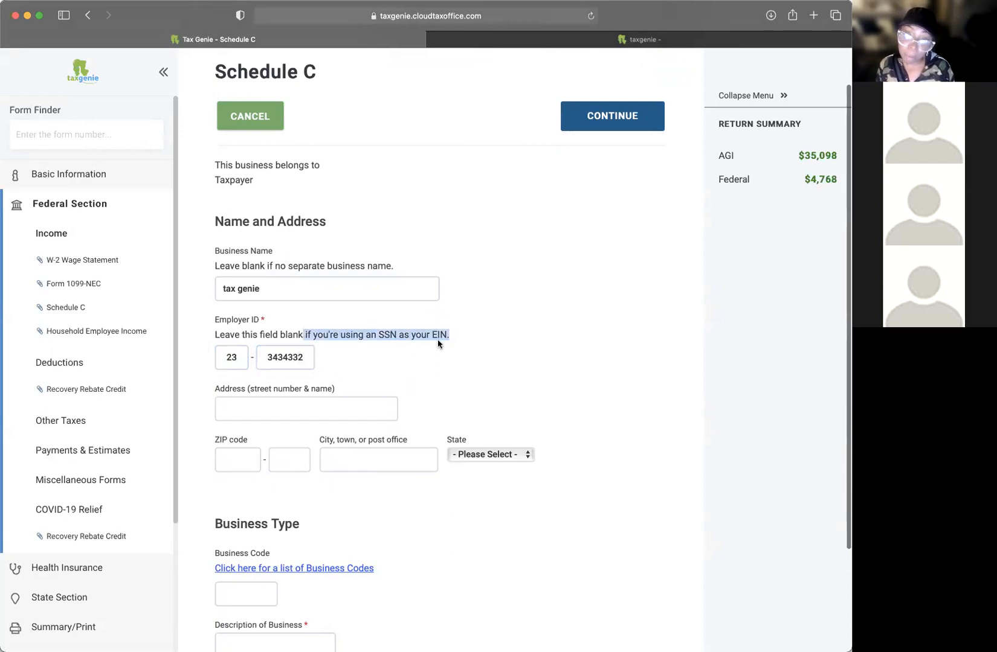
pyautogui.click(449, 357)
pyautogui.scroll(-1, 481, 352)
pyautogui.scroll(-1, 482, 352)
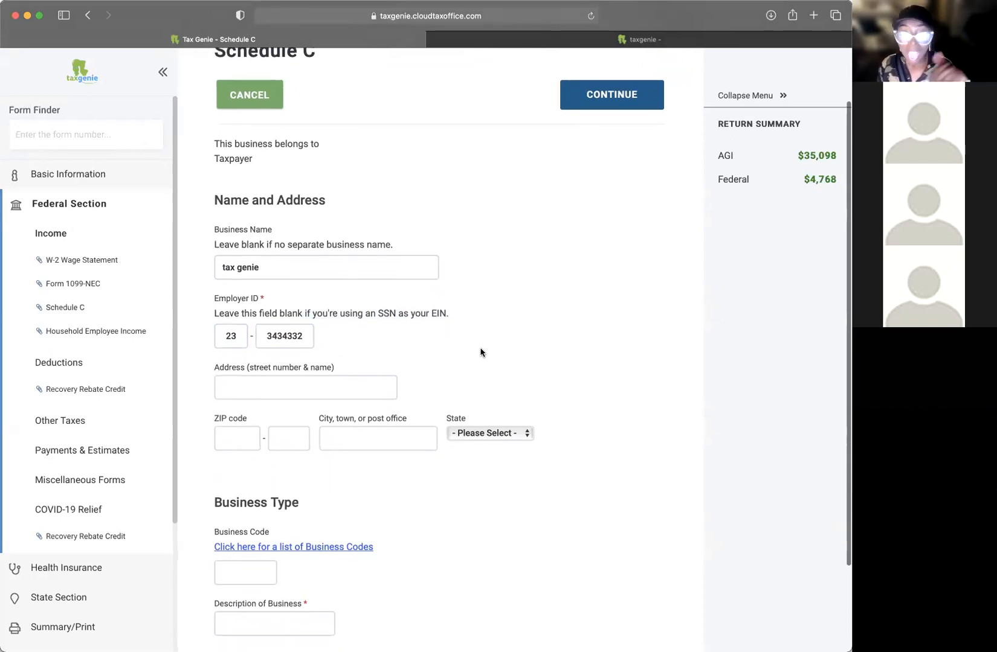
pyautogui.scroll(-1, 482, 352)
pyautogui.press('Tab')
pyautogui.click(456, 316)
pyautogui.scroll(2, 456, 317)
pyautogui.click(456, 318)
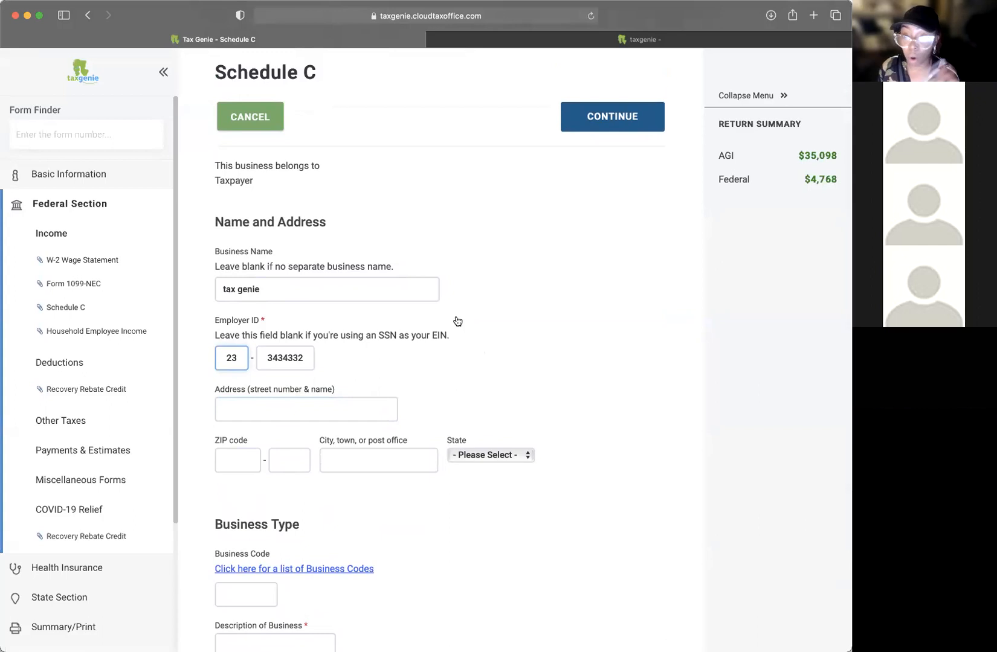
pyautogui.click(558, 284)
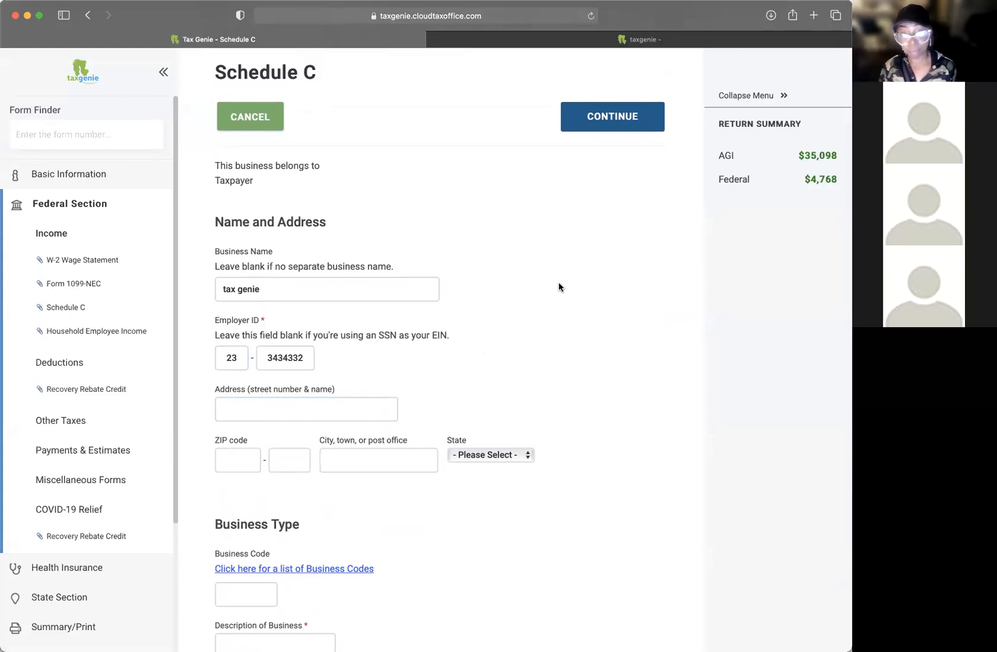
# Step: Enter the business street address and ZIP code for the Birmingham, Alabama location
pyautogui.click(313, 406)
pyautogui.write('3')
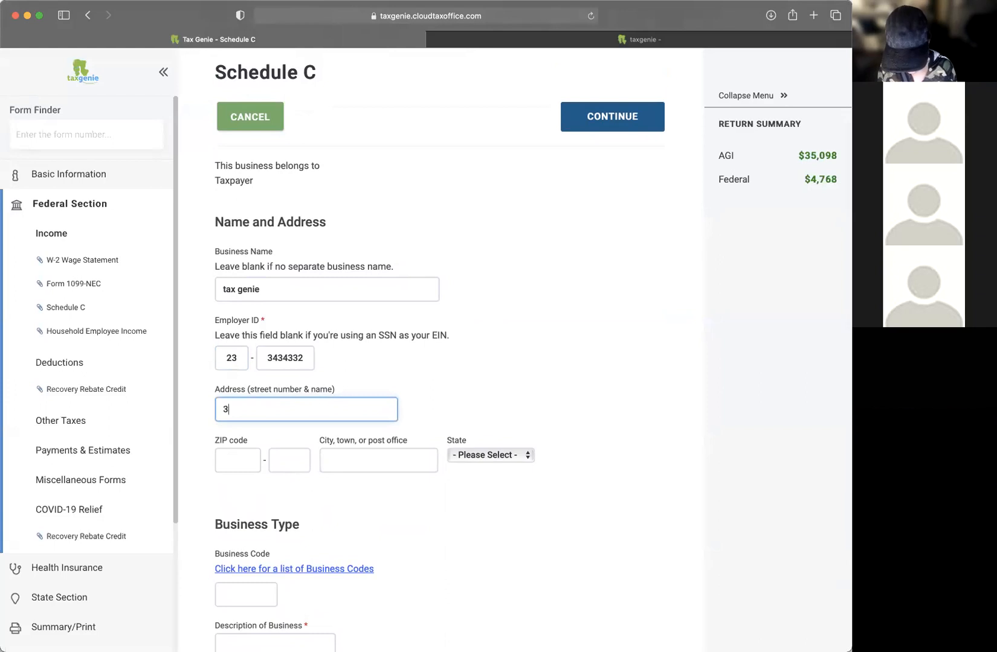
pyautogui.press('BackSpace')
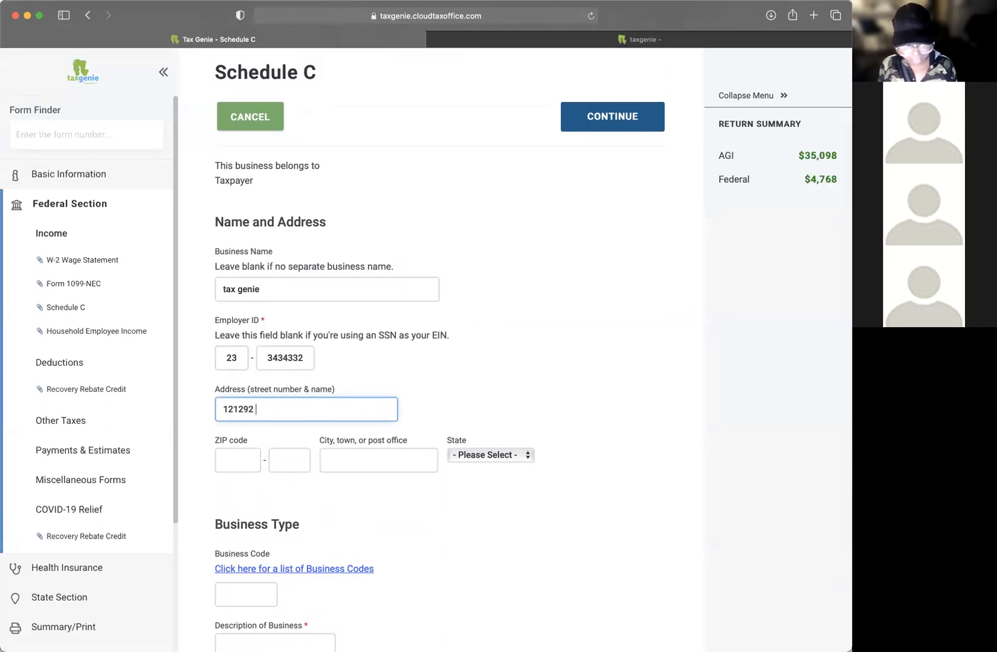
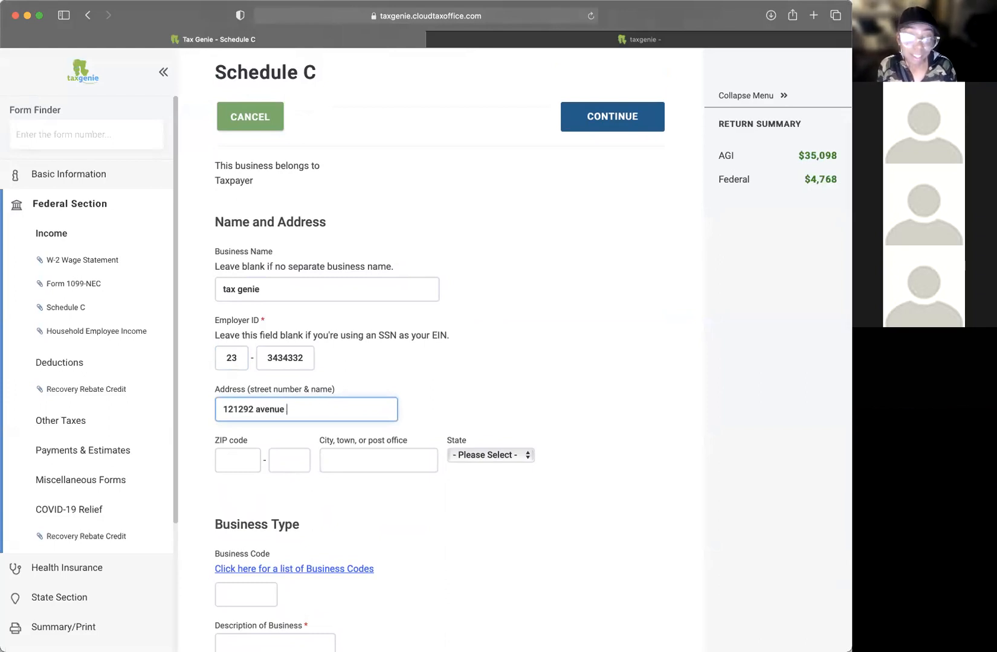
pyautogui.click(242, 460)
pyautogui.write('35216')
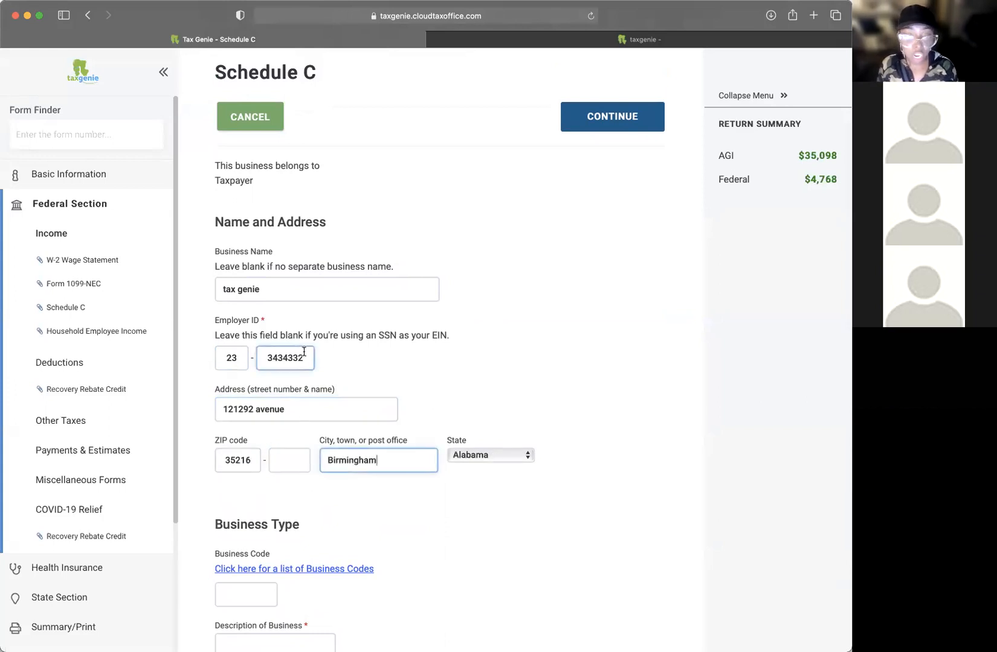
# Step: Review the completed business address and move to the empty business code field
pyautogui.tripleClick(316, 412)
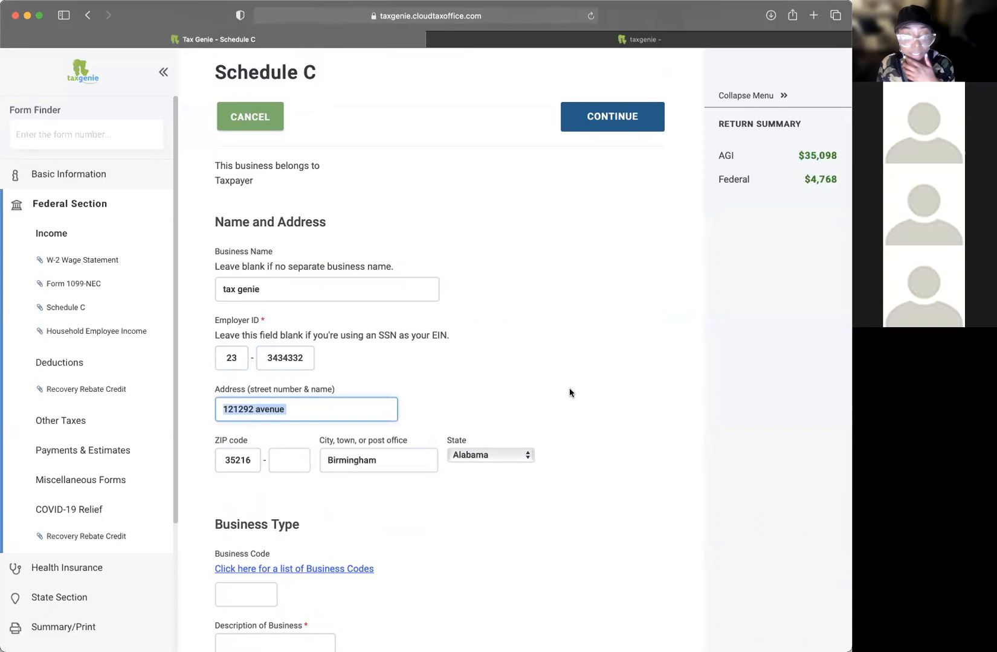
pyautogui.scroll(-2, 569, 392)
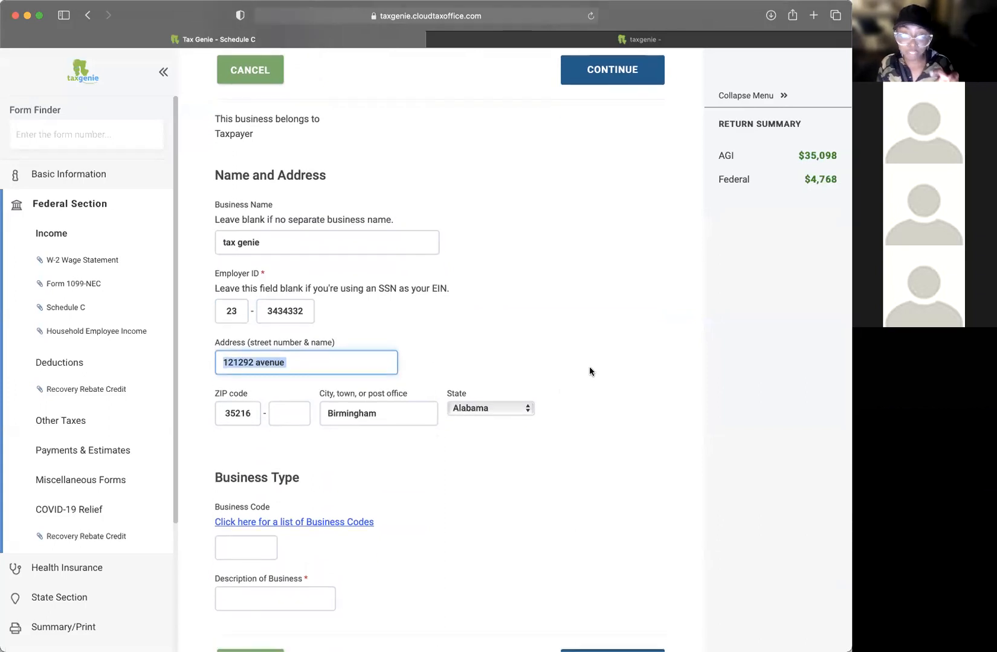
pyautogui.click(287, 414)
pyautogui.tripleClick(305, 365)
pyautogui.click(583, 388)
pyautogui.scroll(-2, 604, 428)
pyautogui.scroll(-1, 604, 428)
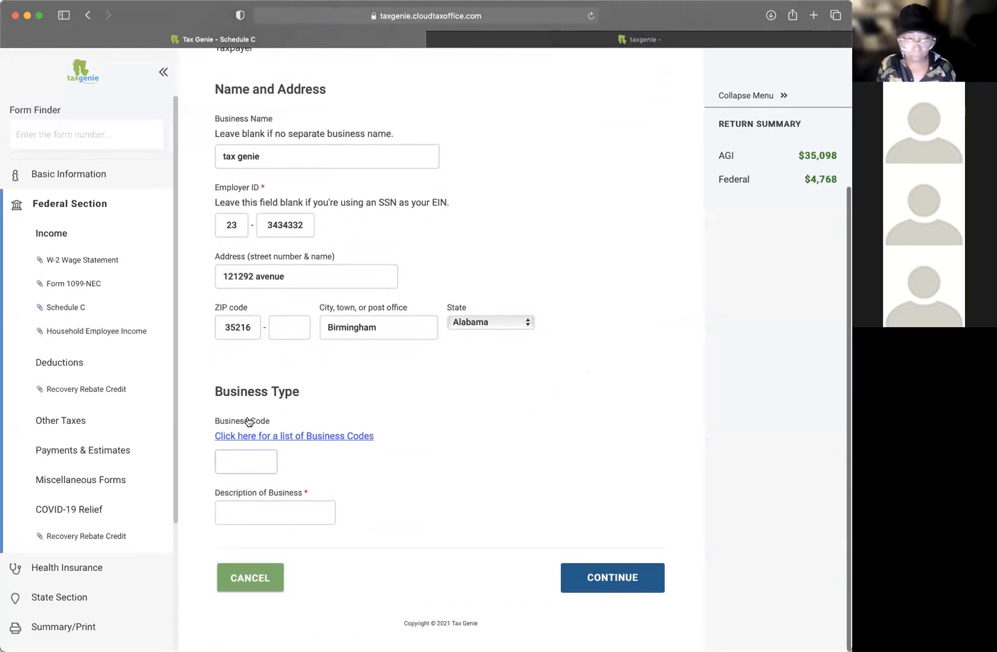
pyautogui.moveTo(217, 427); pyautogui.dragTo(303, 416)
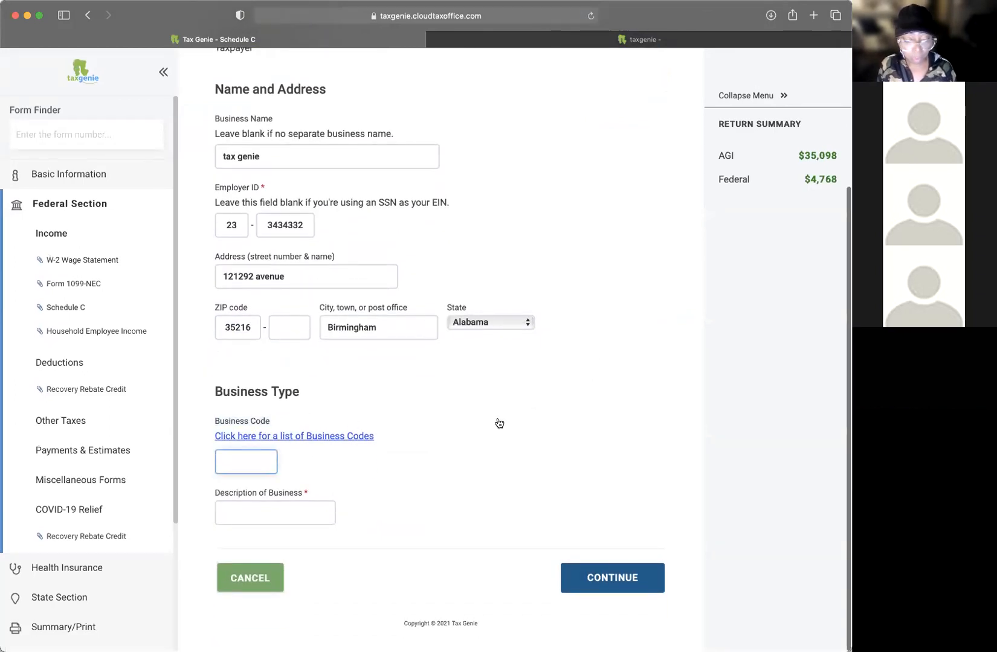
# Step: Pick business code 711410, Agents & managers, from the business codes list
pyautogui.click(321, 437)
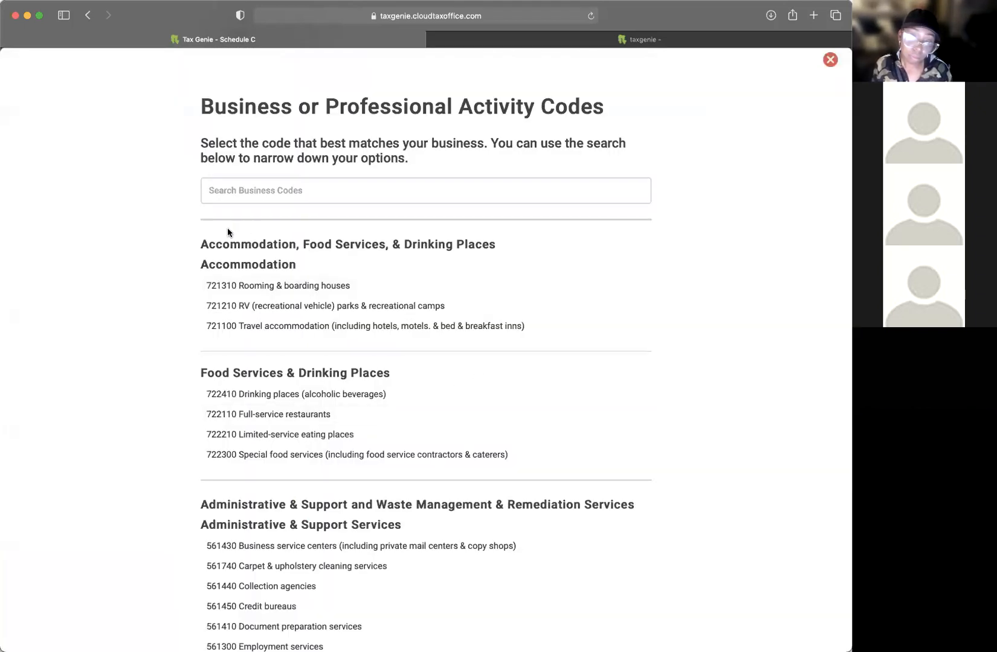
pyautogui.click(265, 191)
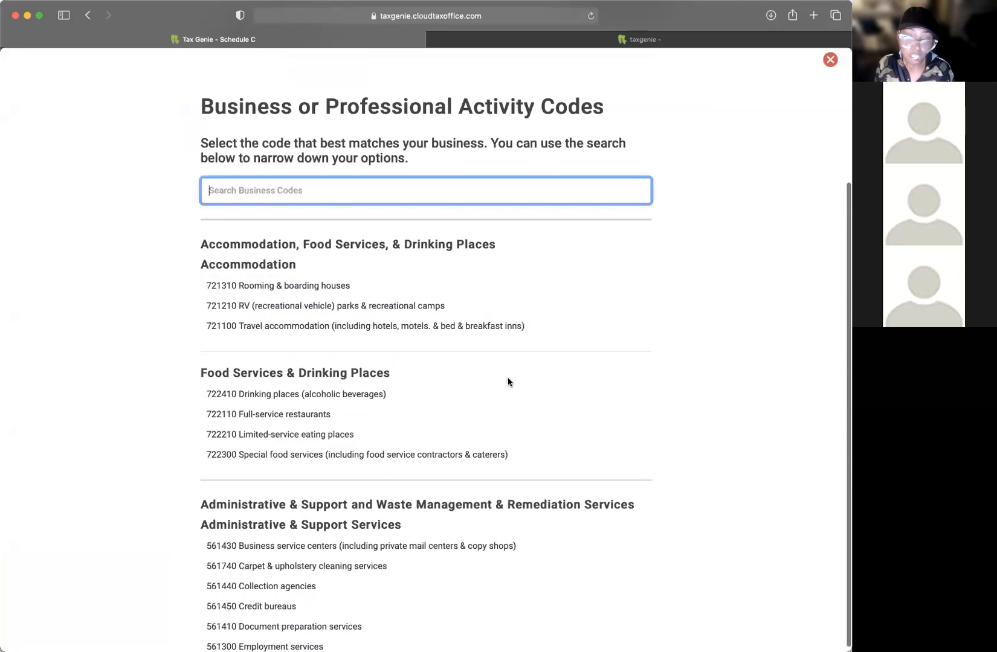
pyautogui.scroll(-2, 508, 382)
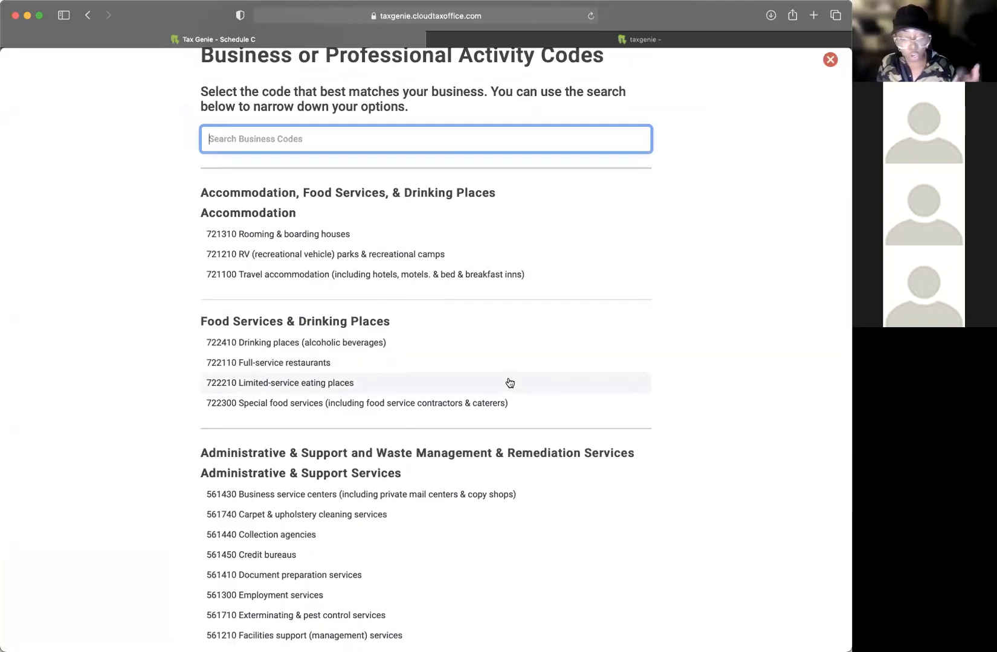
pyautogui.scroll(-10, 564, 366)
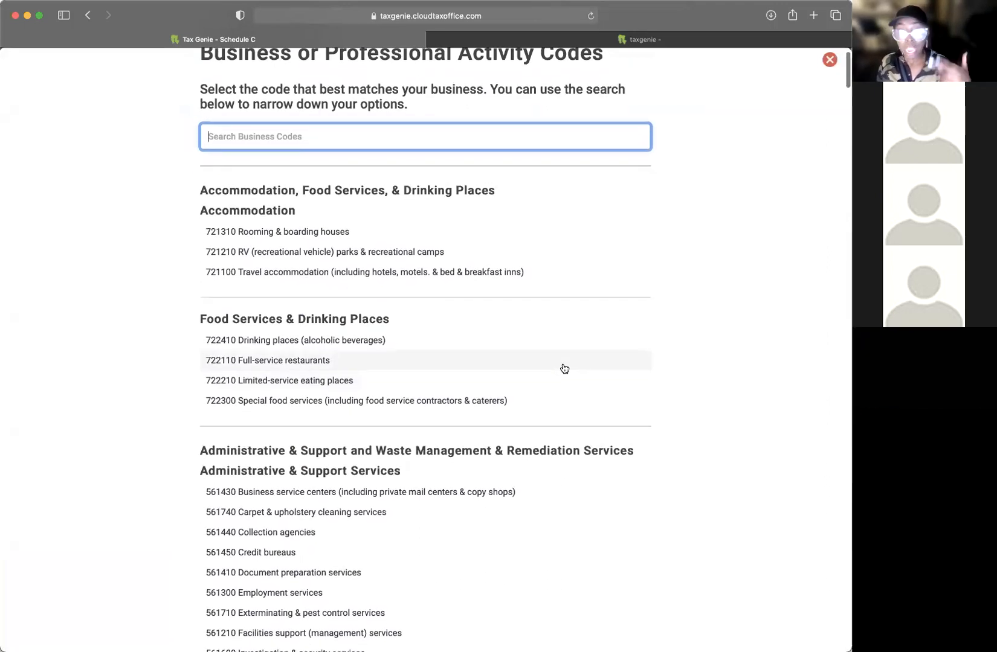
pyautogui.scroll(-15, 564, 364)
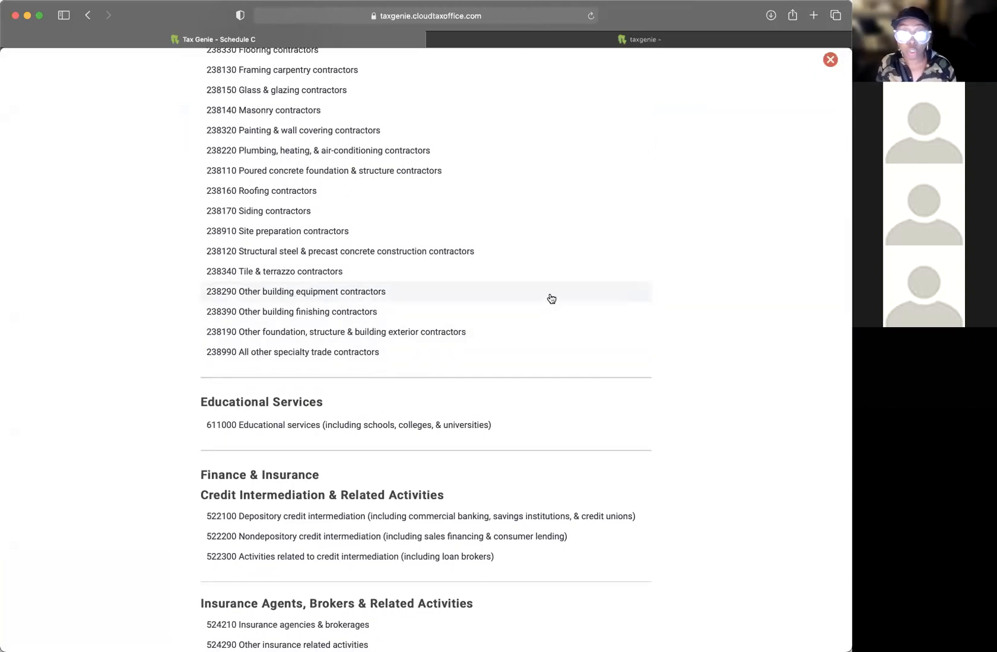
pyautogui.scroll(3, 549, 298)
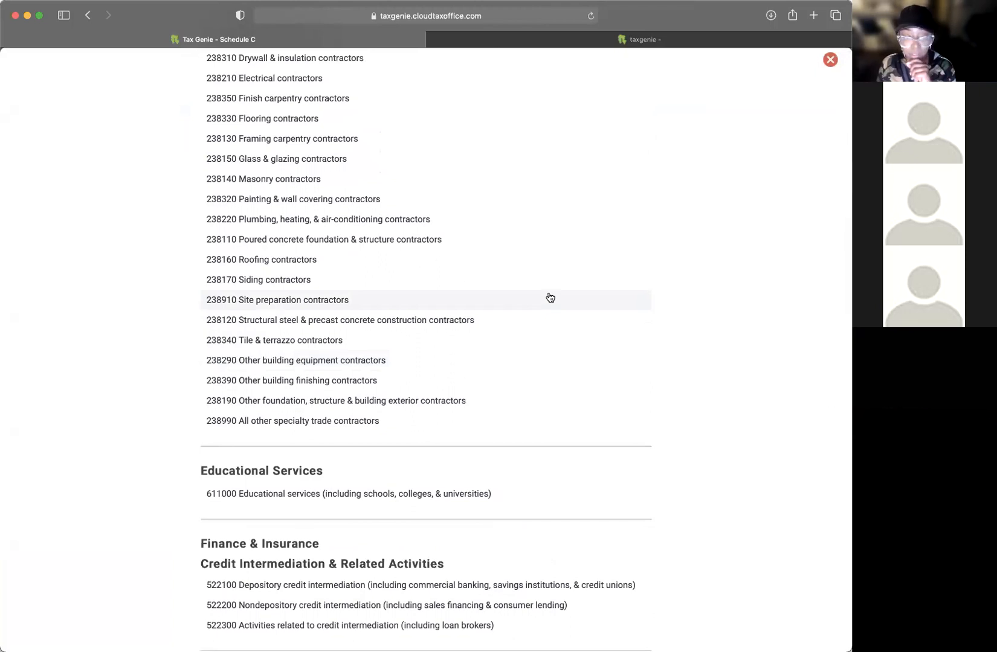
pyautogui.scroll(10, 525, 278)
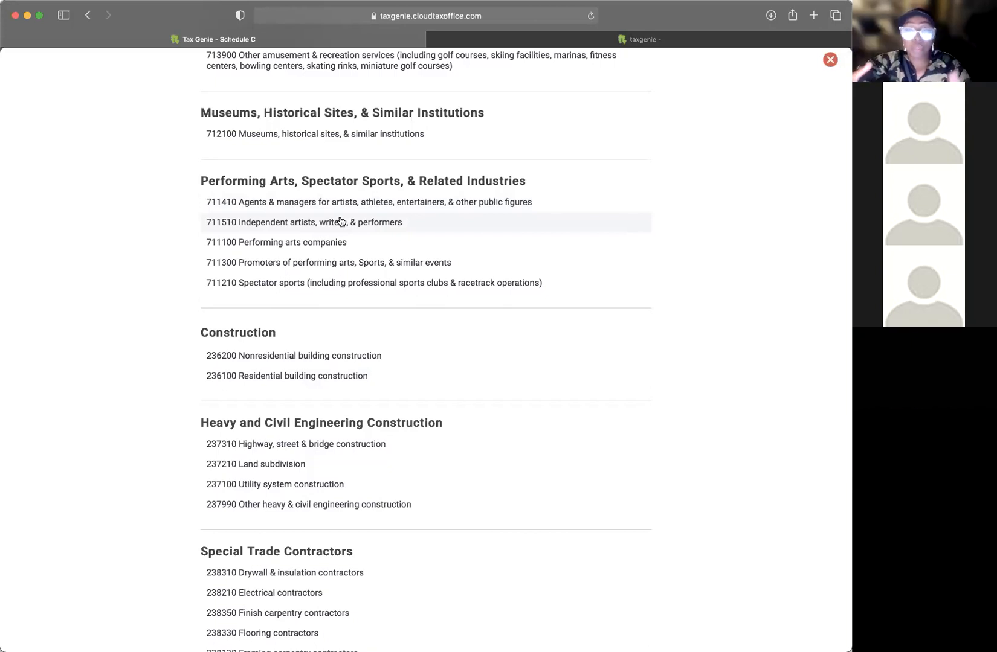
pyautogui.click(381, 209)
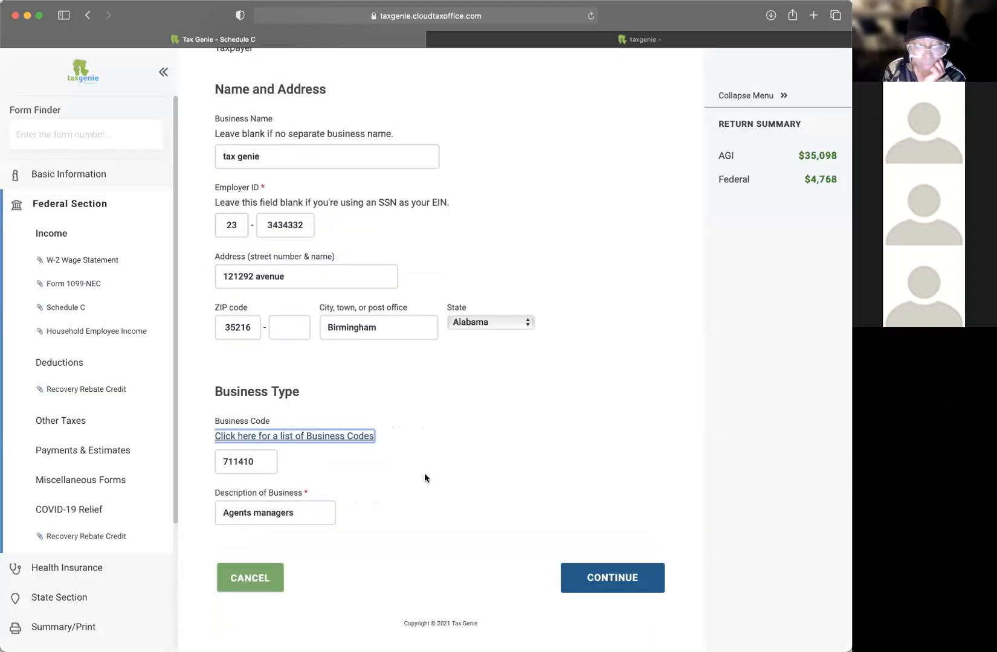
# Step: Set the business description to 'speaker' and save the business details
pyautogui.click(299, 514)
pyautogui.moveTo(294, 517); pyautogui.dragTo(214, 510)
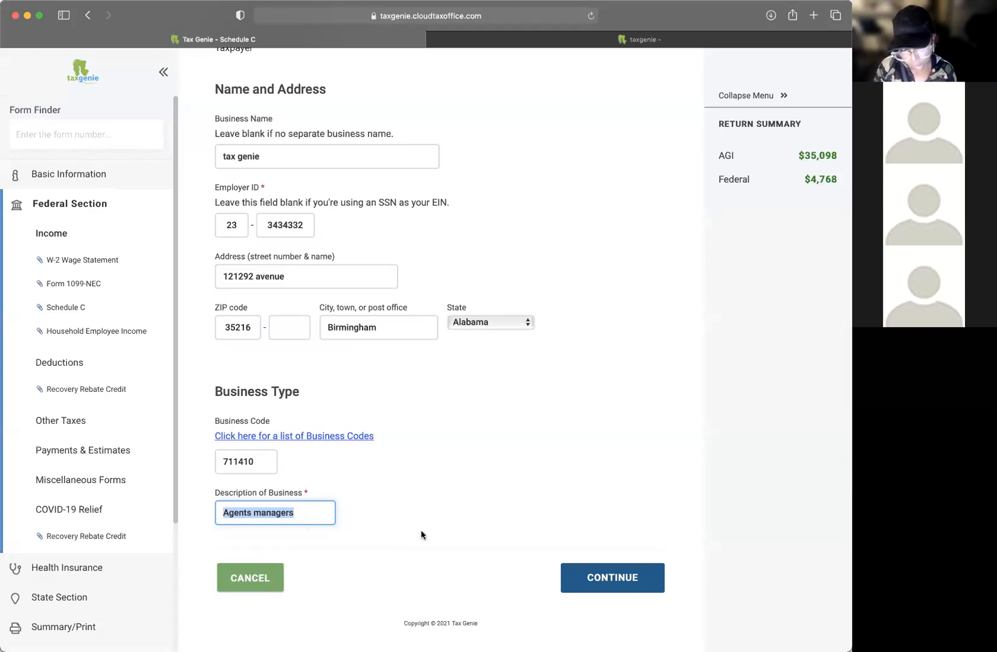
pyautogui.write('public')
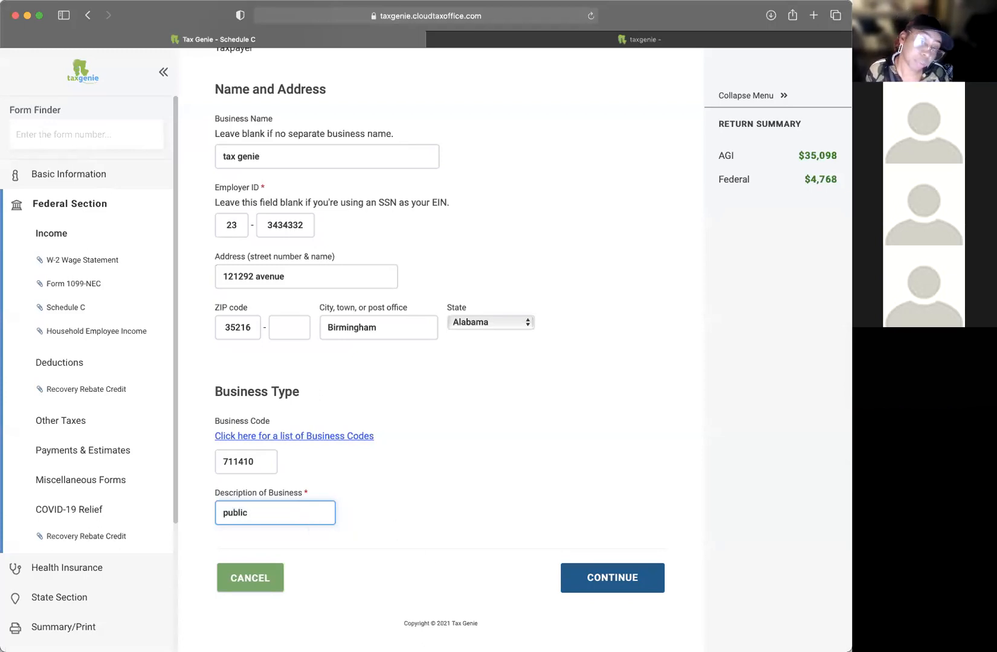
pyautogui.write(' figure')
pyautogui.tripleClick(272, 510)
pyautogui.write('speaker')
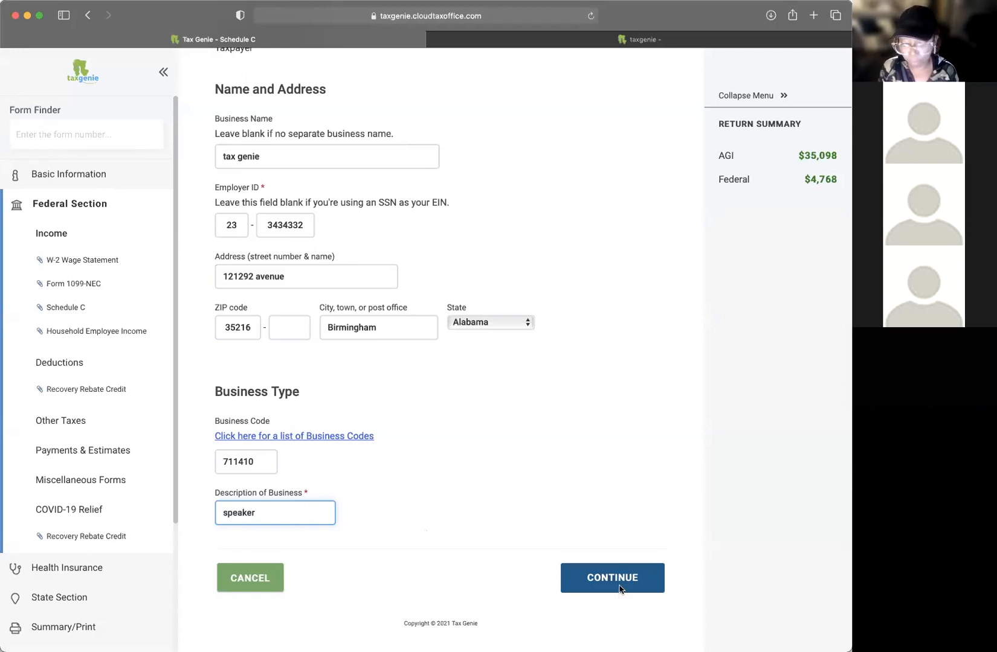
pyautogui.click(619, 587)
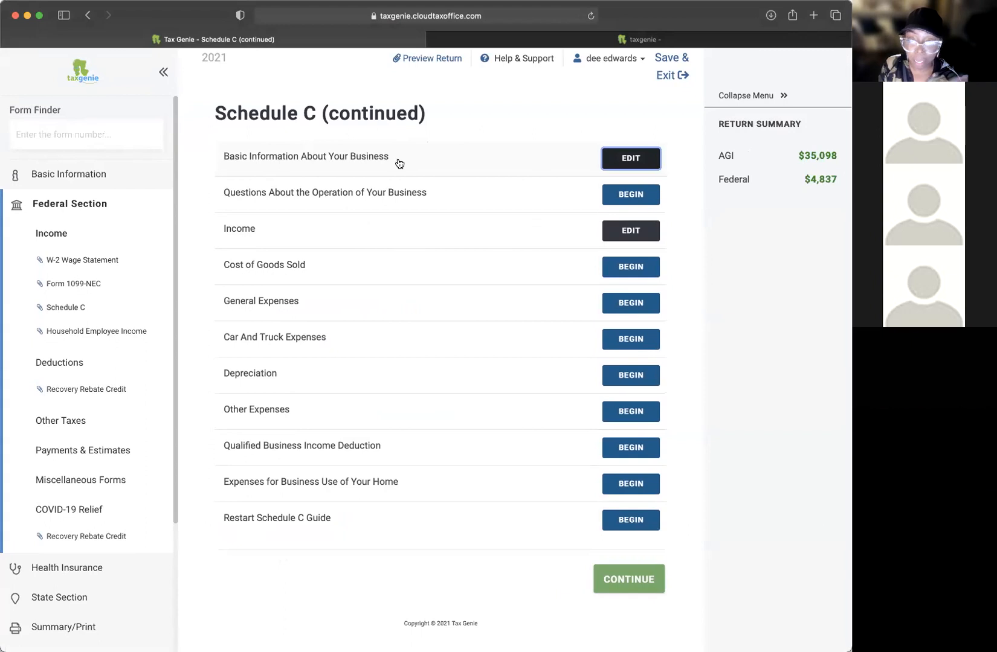
# Step: Resave the basic business information and begin Questions About the Operation of Your Business
pyautogui.click(610, 161)
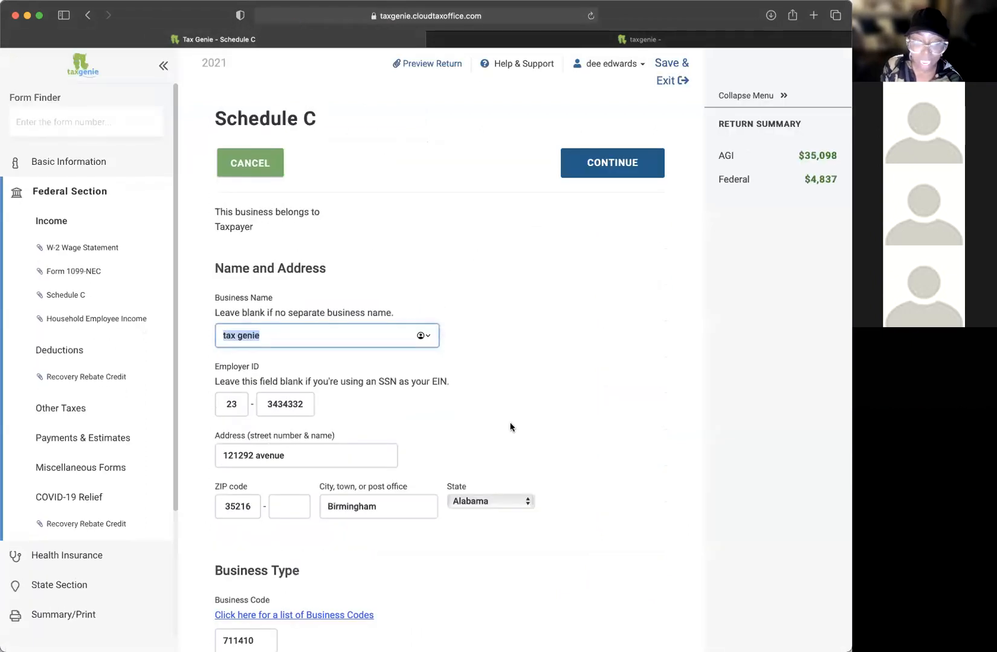
pyautogui.scroll(-5, 511, 427)
pyautogui.click(610, 578)
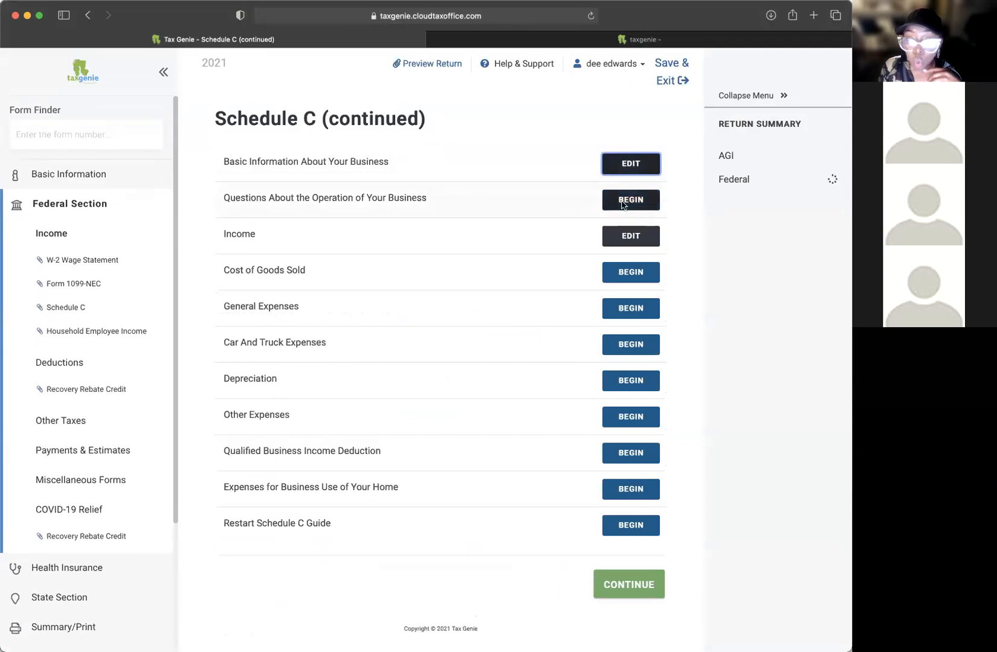
pyautogui.click(623, 206)
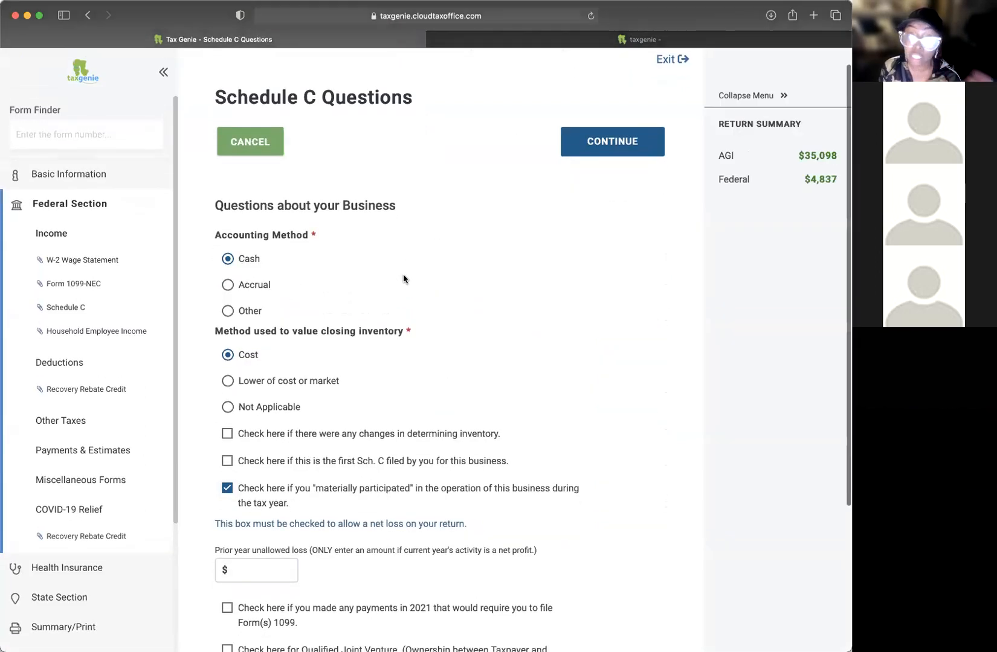
# Step: Mark closing inventory valuation as Not Applicable and review the prior year unallowed loss field
pyautogui.scroll(-2, 454, 275)
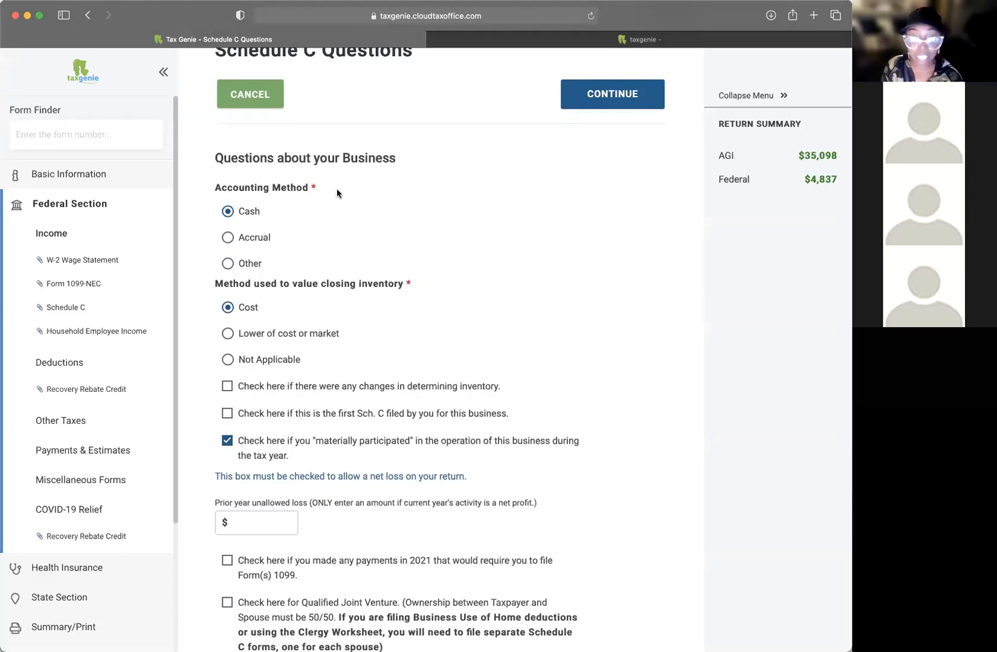
pyautogui.scroll(-3, 427, 257)
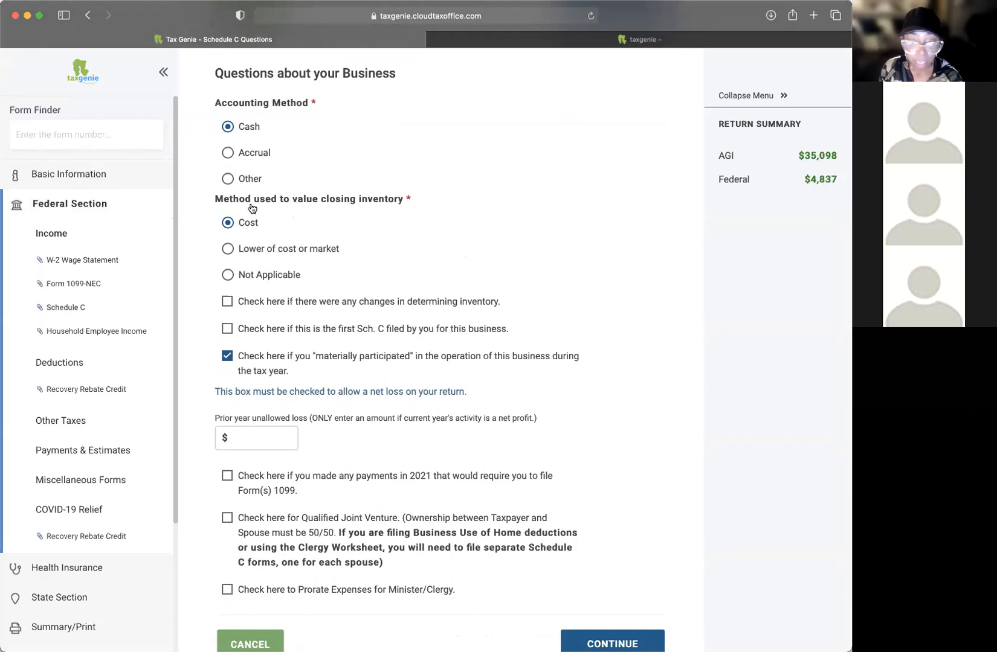
pyautogui.scroll(3, 414, 195)
pyautogui.scroll(-3, 414, 197)
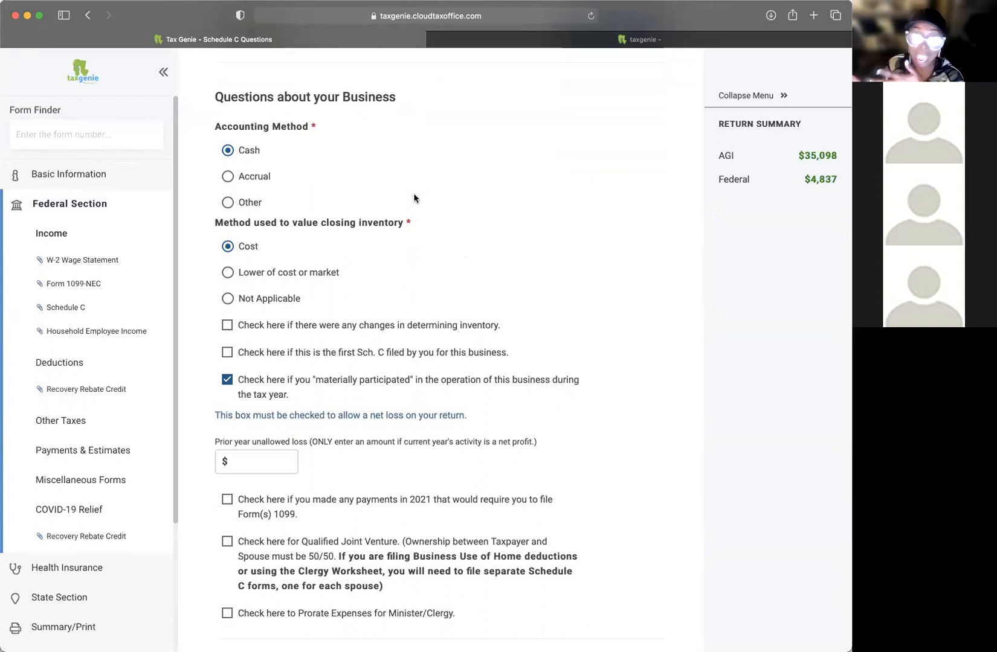
pyautogui.click(227, 298)
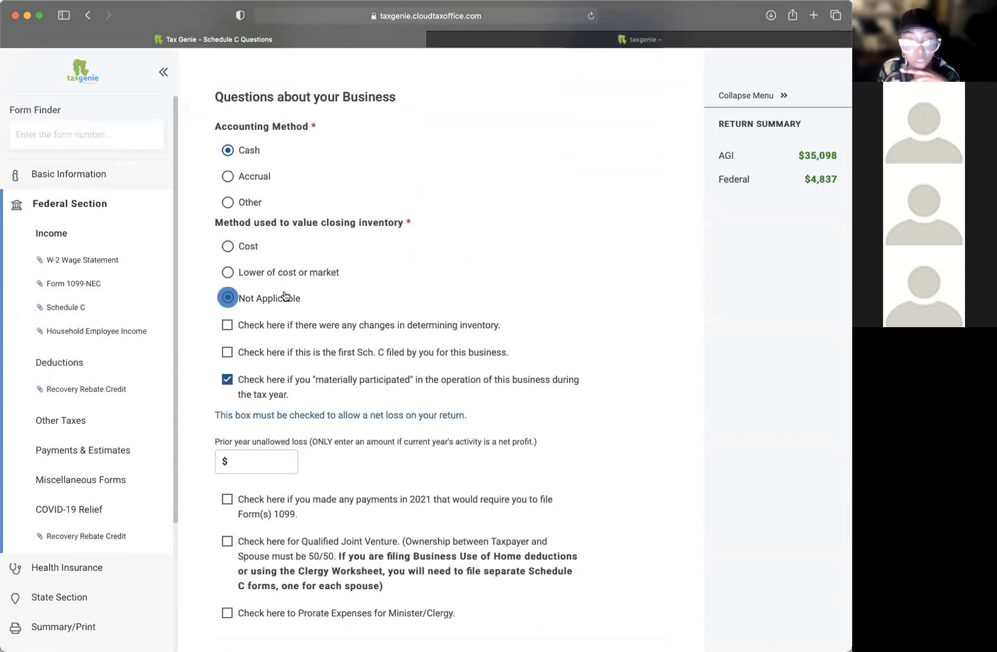
pyautogui.scroll(-1, 363, 272)
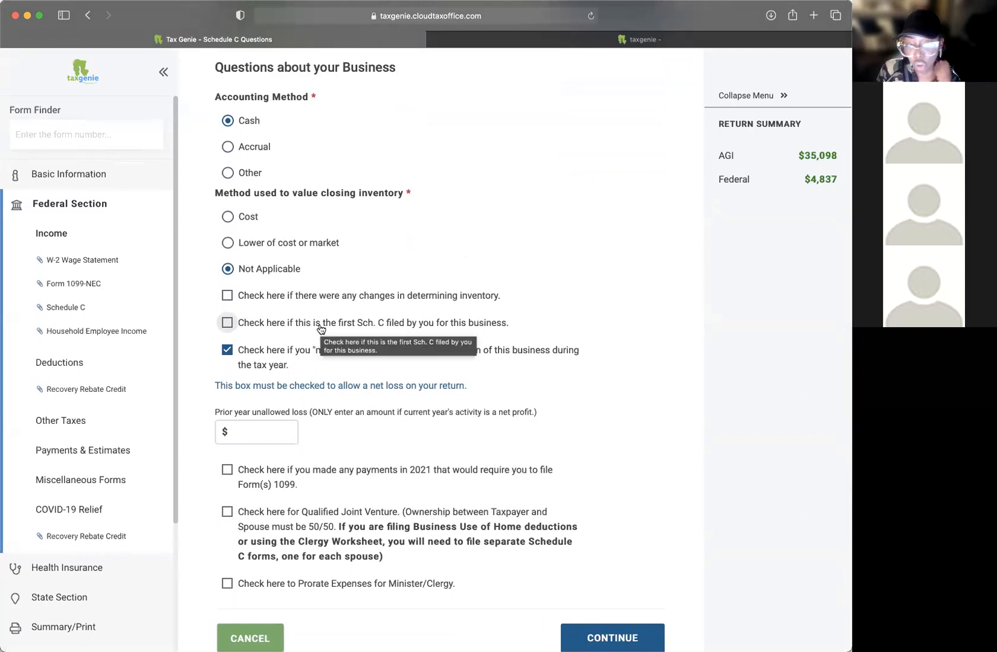
pyautogui.scroll(1, 465, 327)
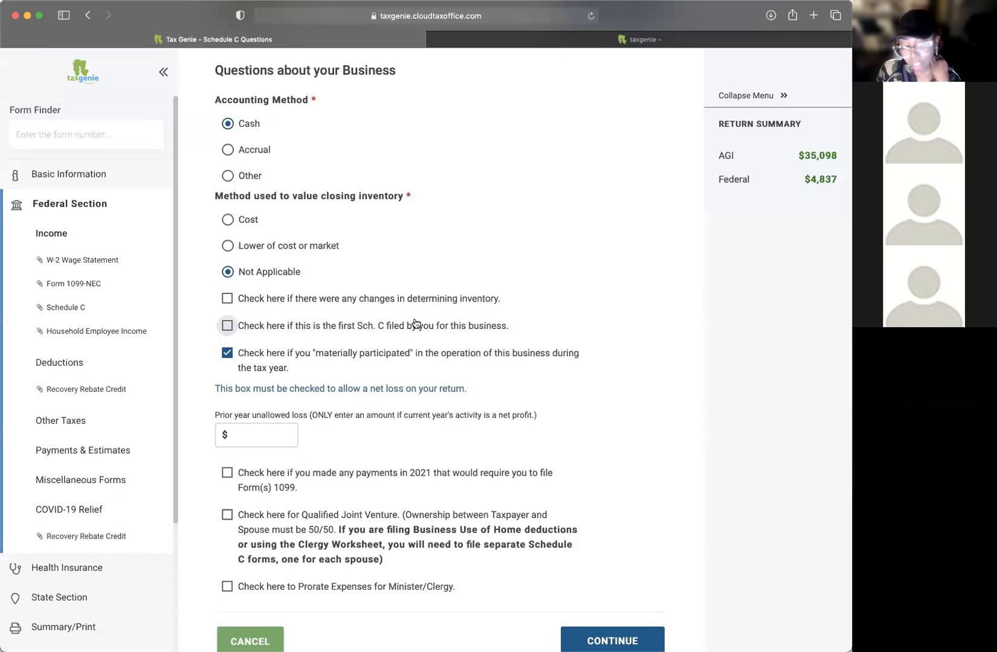
pyautogui.scroll(1, 406, 327)
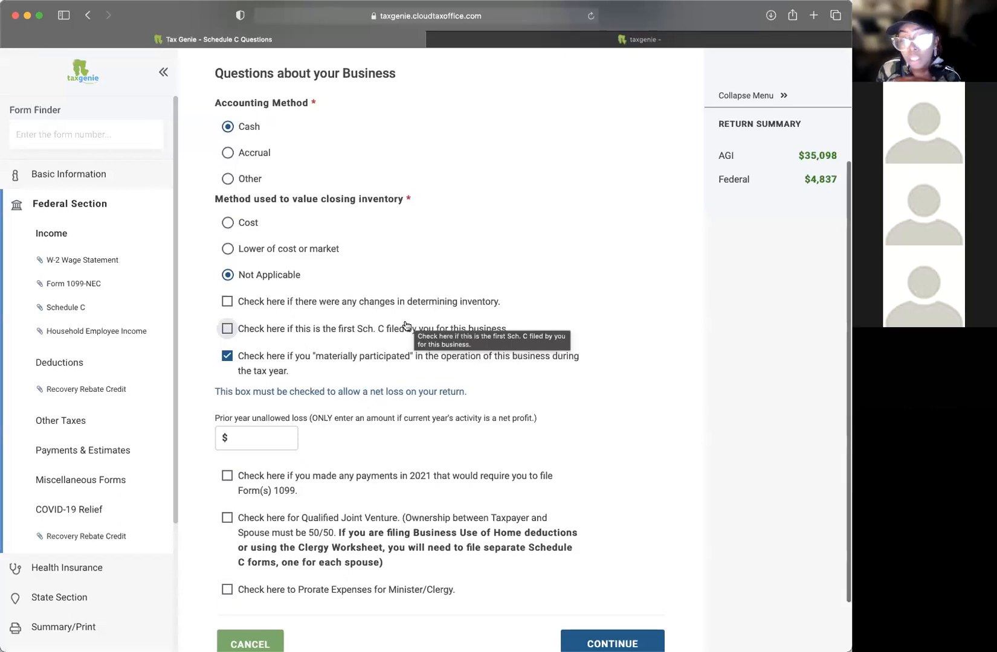
pyautogui.scroll(1, 406, 326)
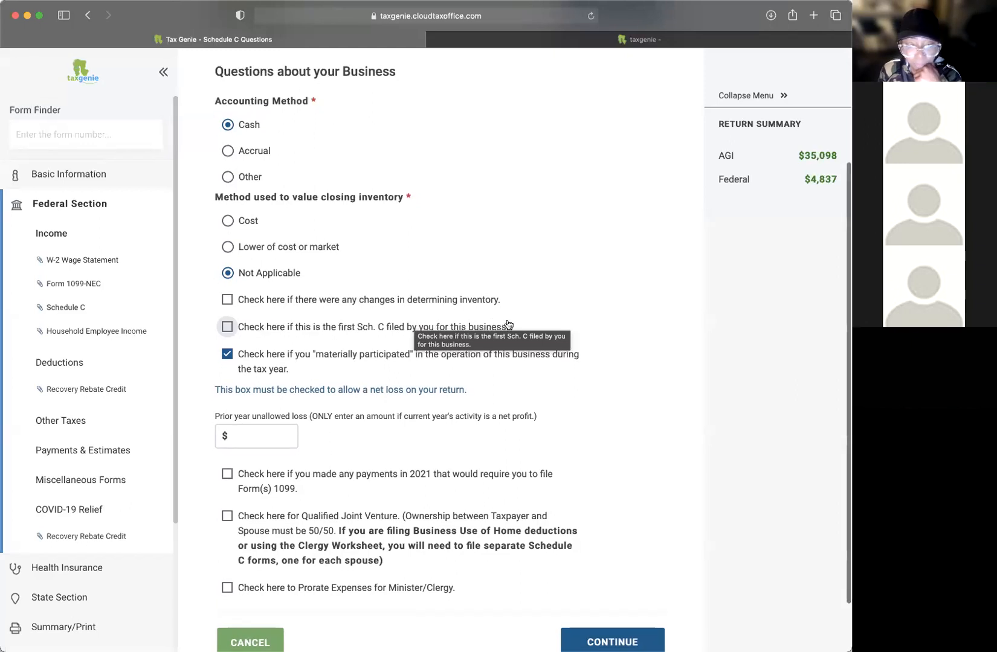
pyautogui.scroll(-2, 515, 290)
pyautogui.scroll(-3, 538, 314)
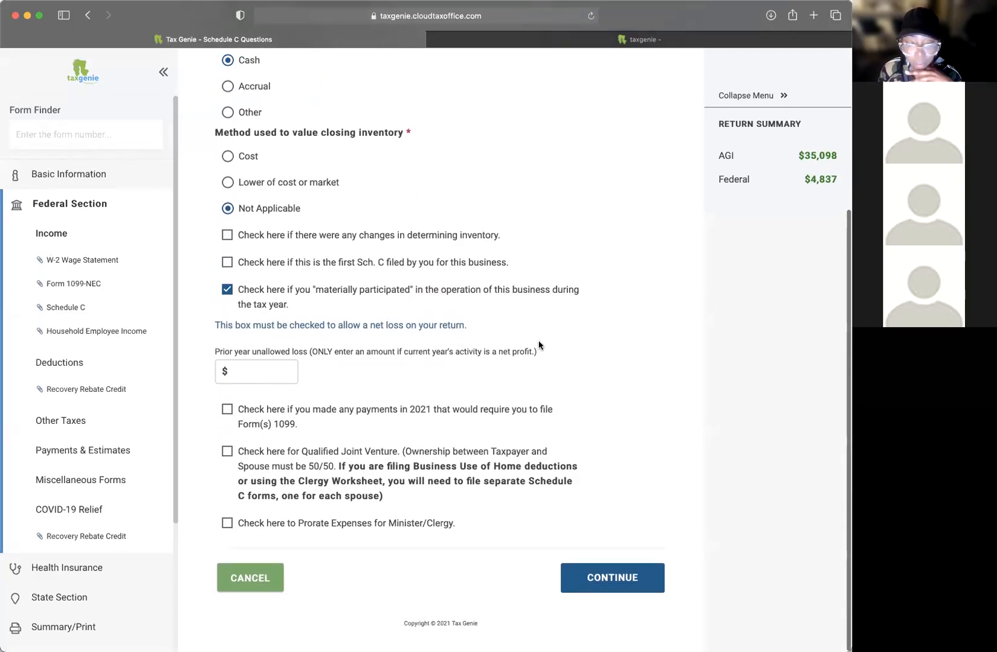
pyautogui.click(259, 371)
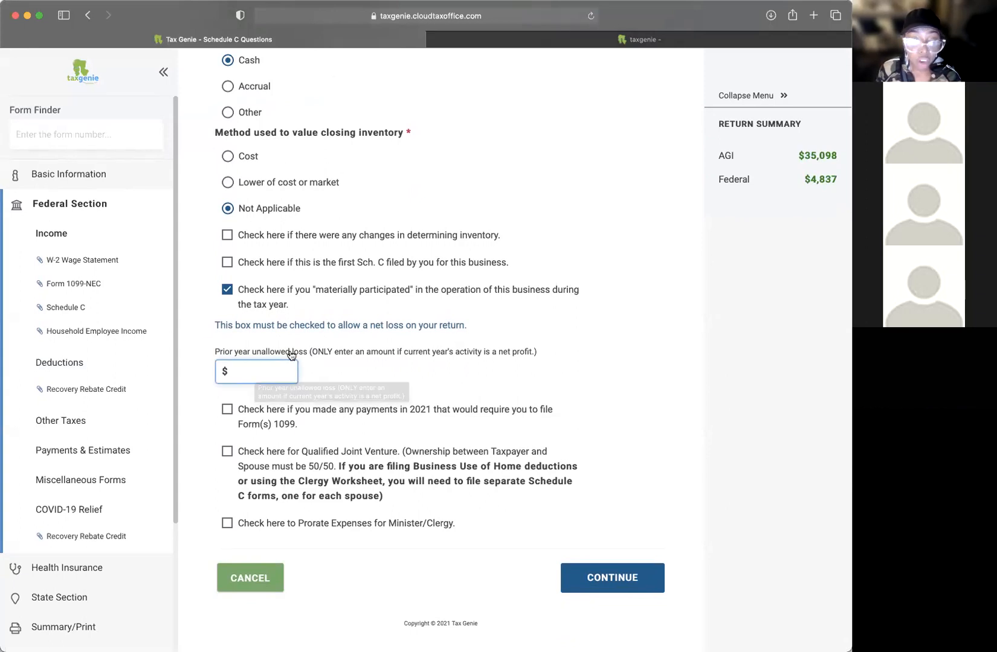
pyautogui.click(551, 350)
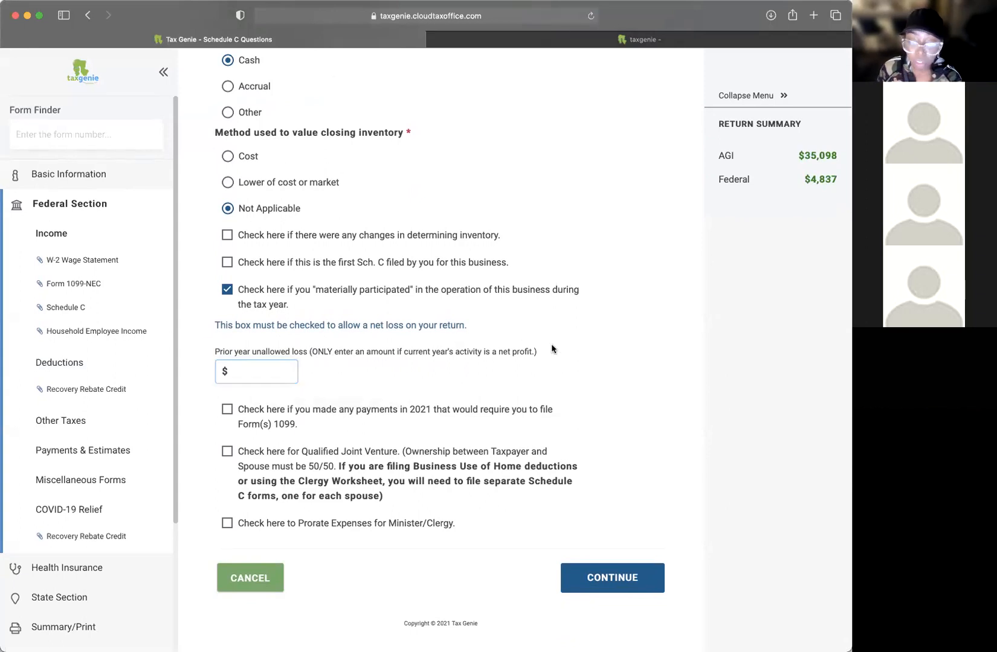
pyautogui.click(254, 372)
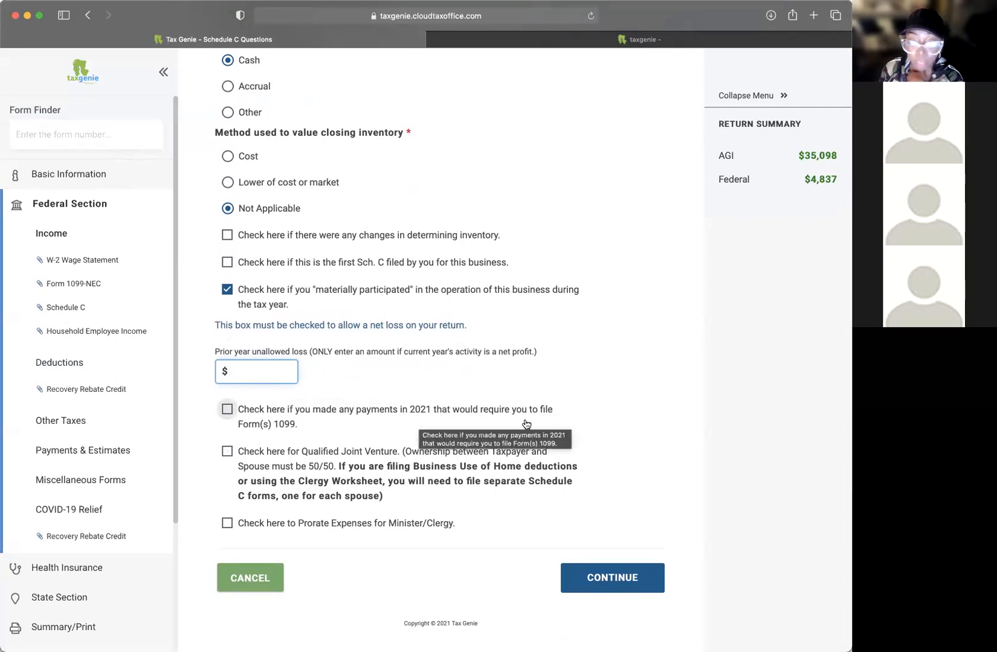
# Step: Check that Form 1099 payments were made and all required Forms 1099 were or will be filed
pyautogui.click(228, 410)
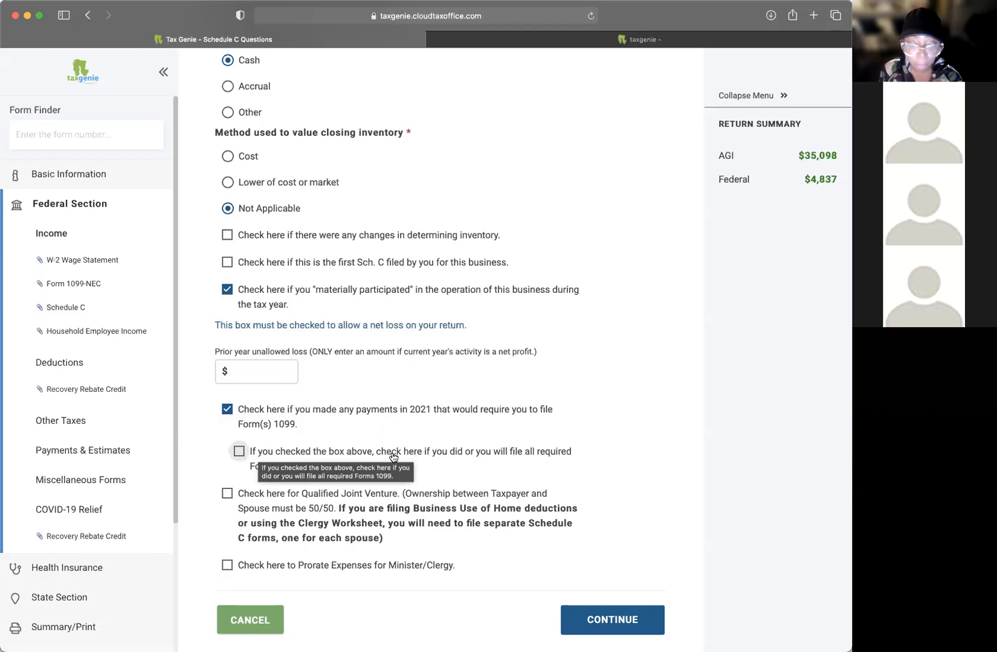
pyautogui.scroll(-2, 586, 439)
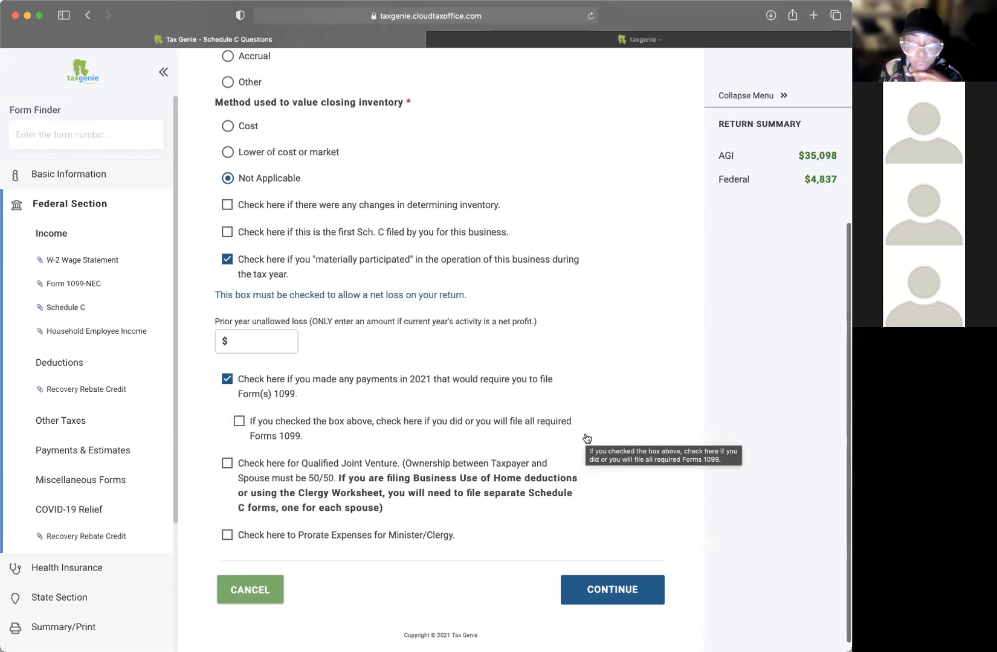
pyautogui.click(231, 426)
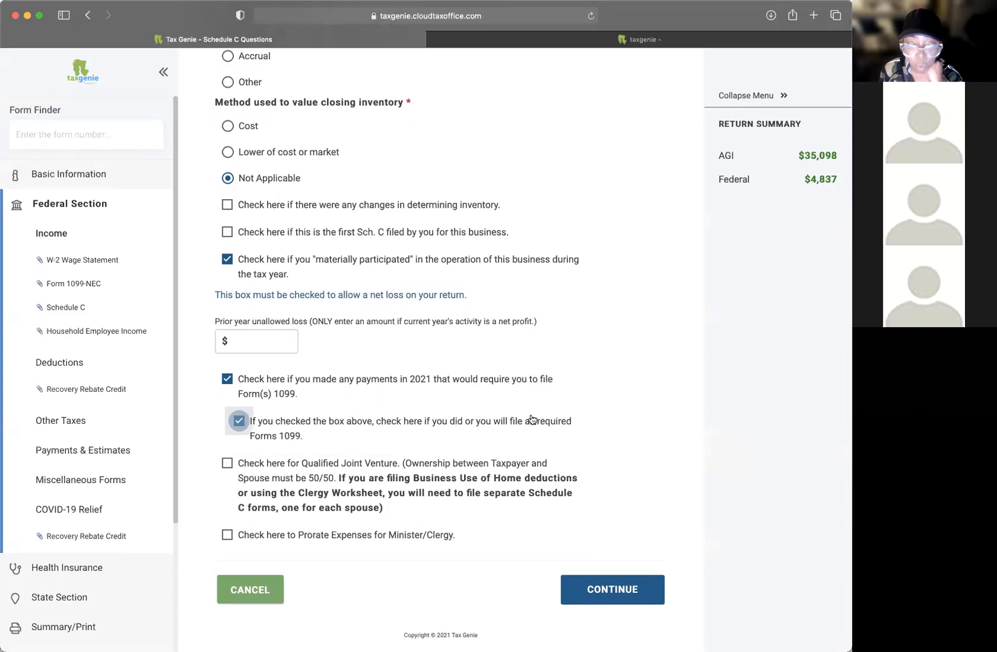
pyautogui.scroll(-1, 591, 415)
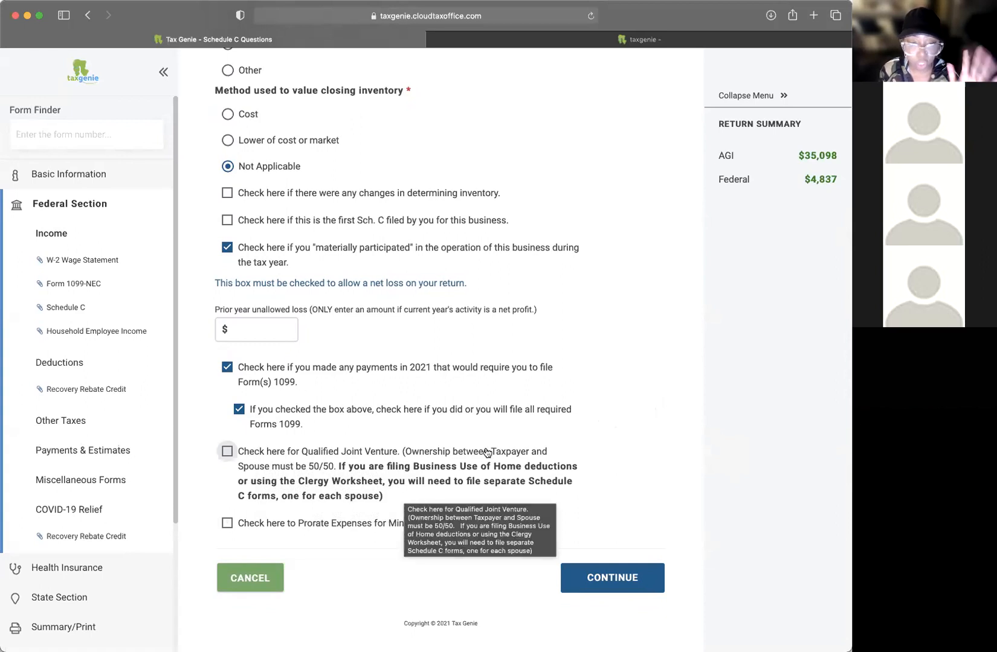
pyautogui.scroll(5, 592, 409)
pyautogui.scroll(-5, 593, 409)
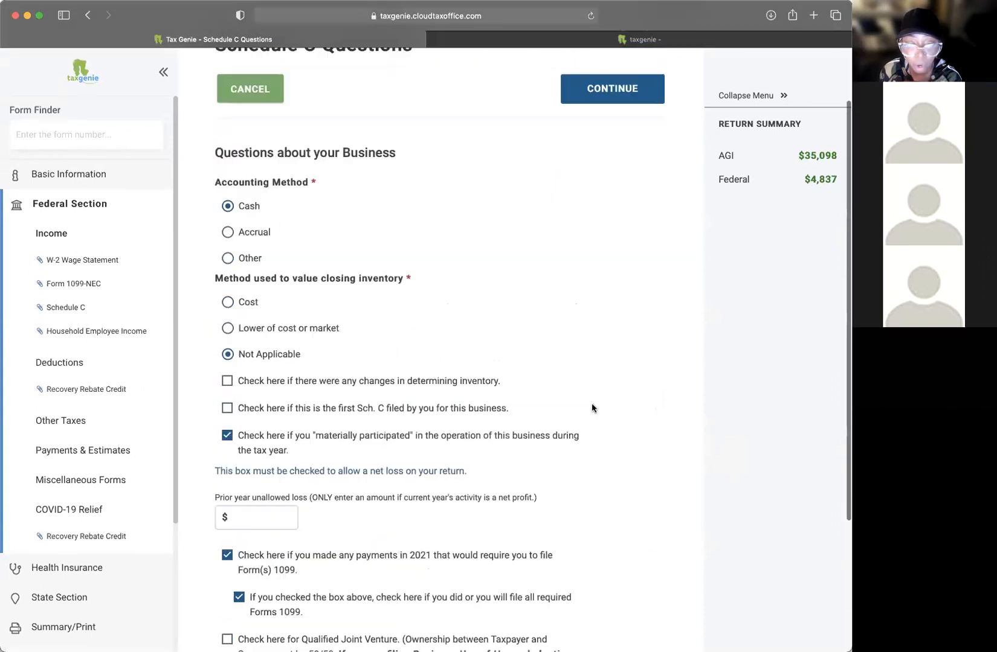
# Step: Save the business questions and review the $5,000.00 1099-NEC total on Schedule C Income
pyautogui.click(596, 577)
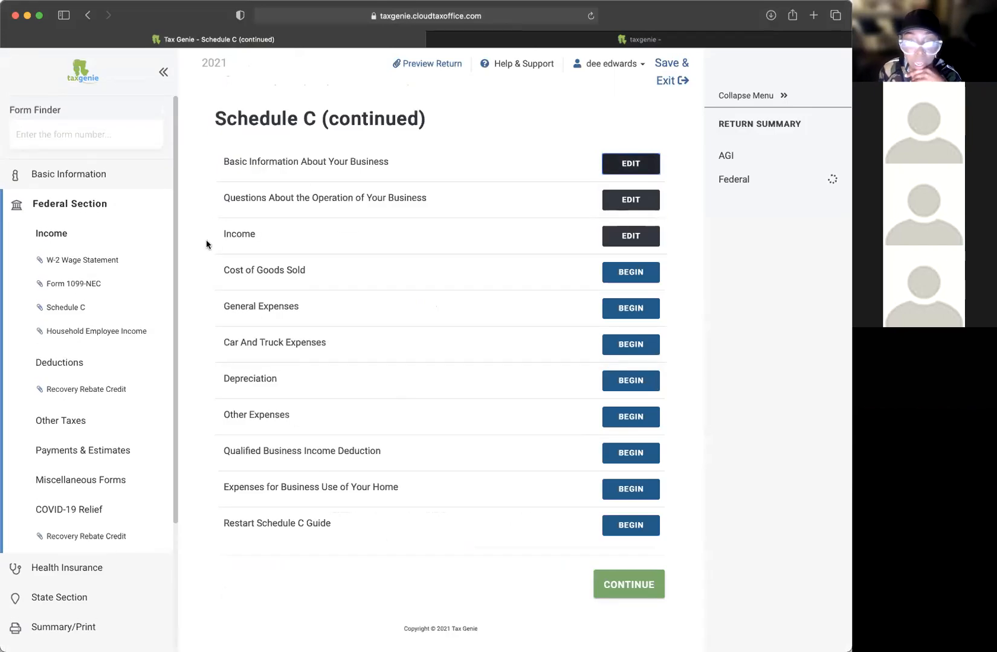
pyautogui.click(630, 237)
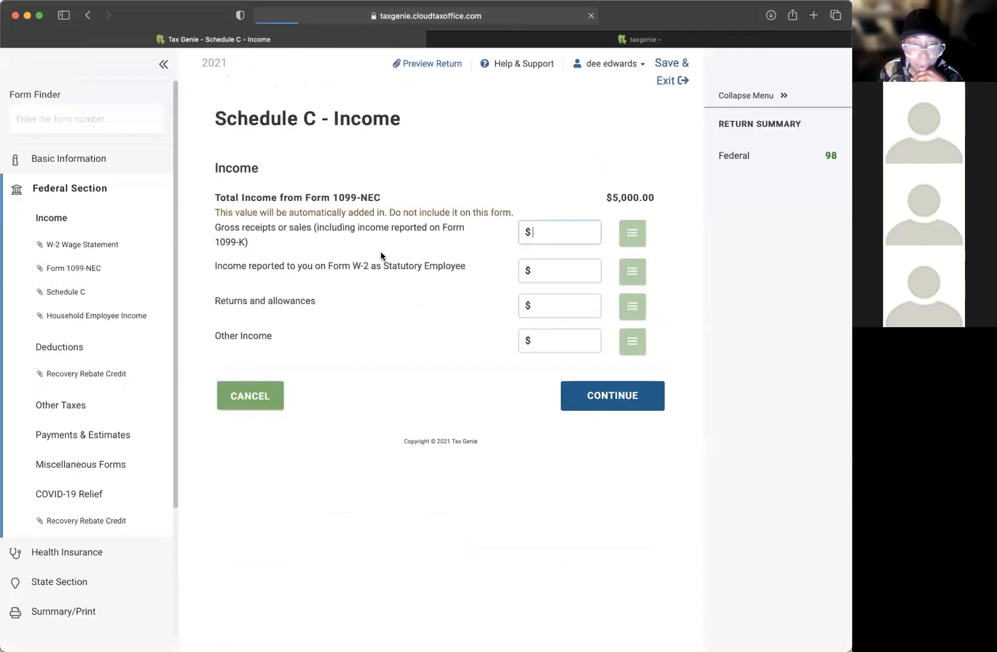
pyautogui.moveTo(447, 197); pyautogui.dragTo(510, 183)
pyautogui.moveTo(655, 198); pyautogui.dragTo(610, 195)
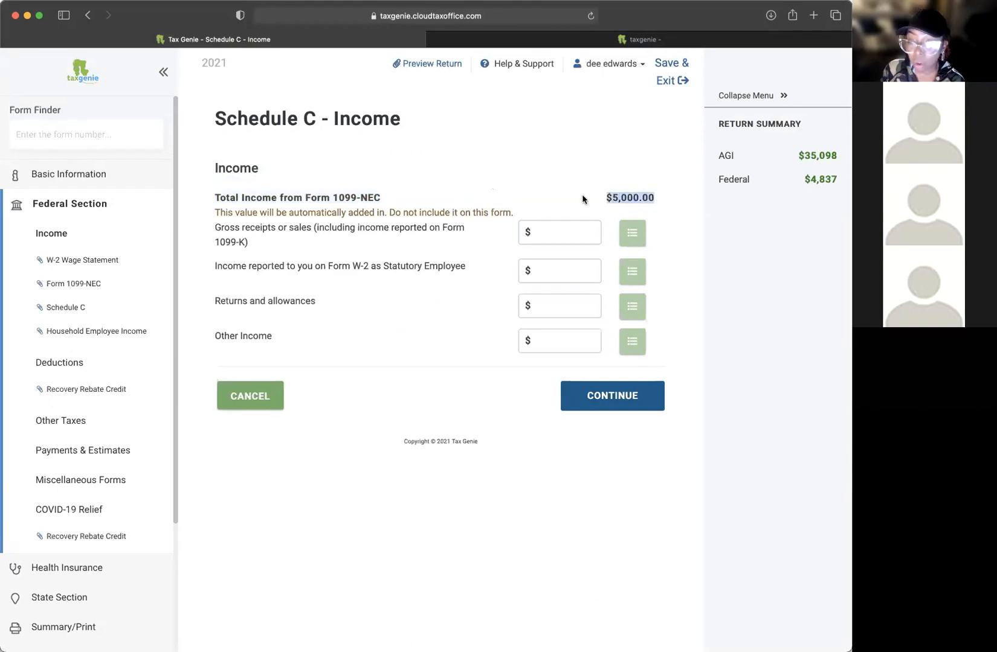
pyautogui.moveTo(402, 195); pyautogui.dragTo(589, 195)
pyautogui.click(641, 201)
pyautogui.click(589, 193)
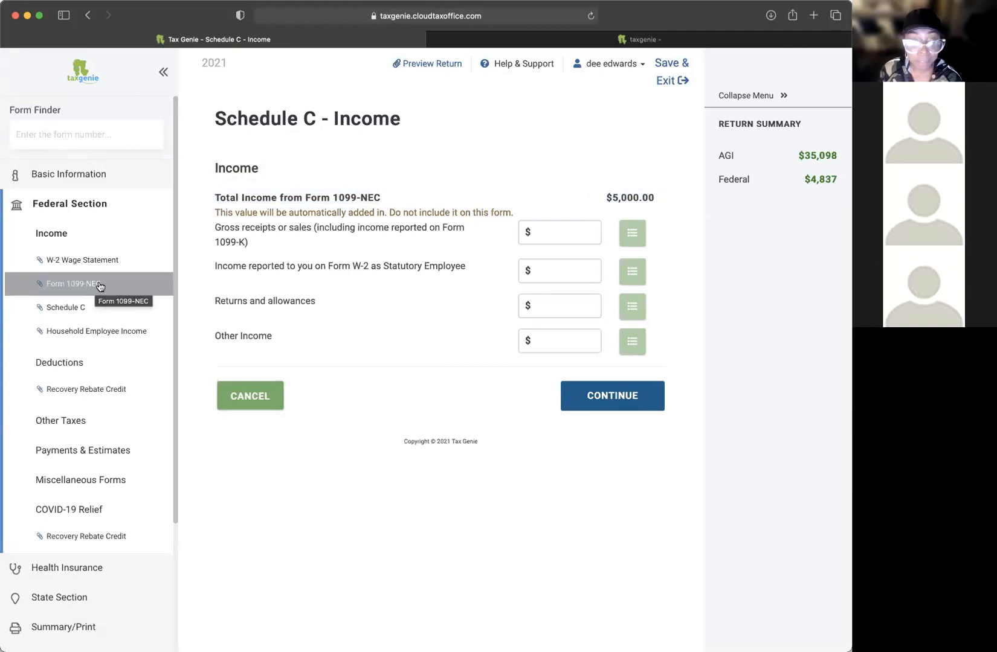
pyautogui.click(531, 237)
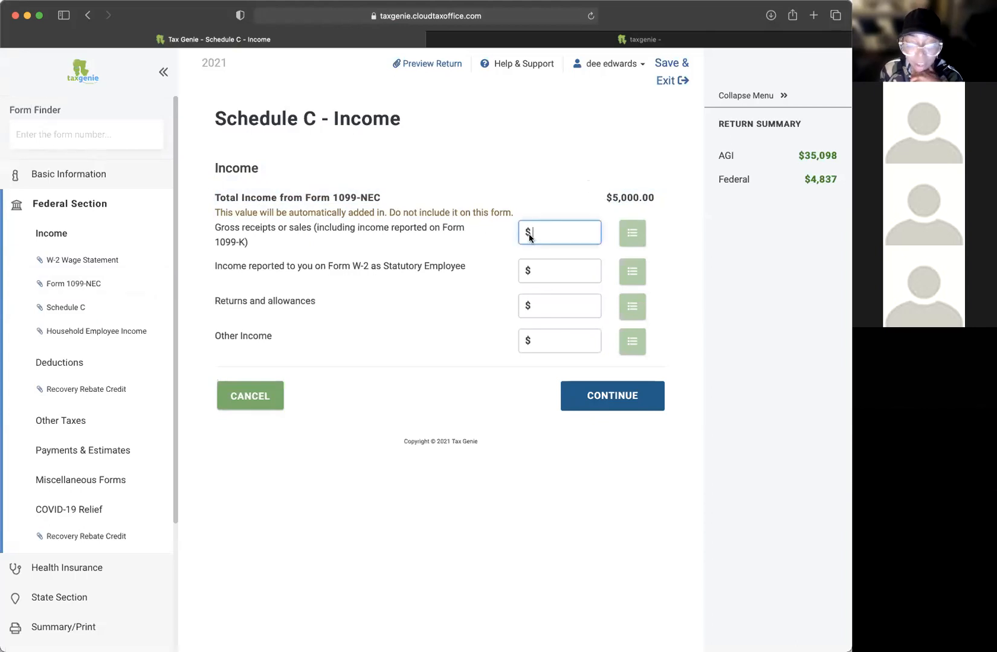
# Step: Itemize gross receipts for vendor $10,000 and speaker $20,000
pyautogui.click(635, 236)
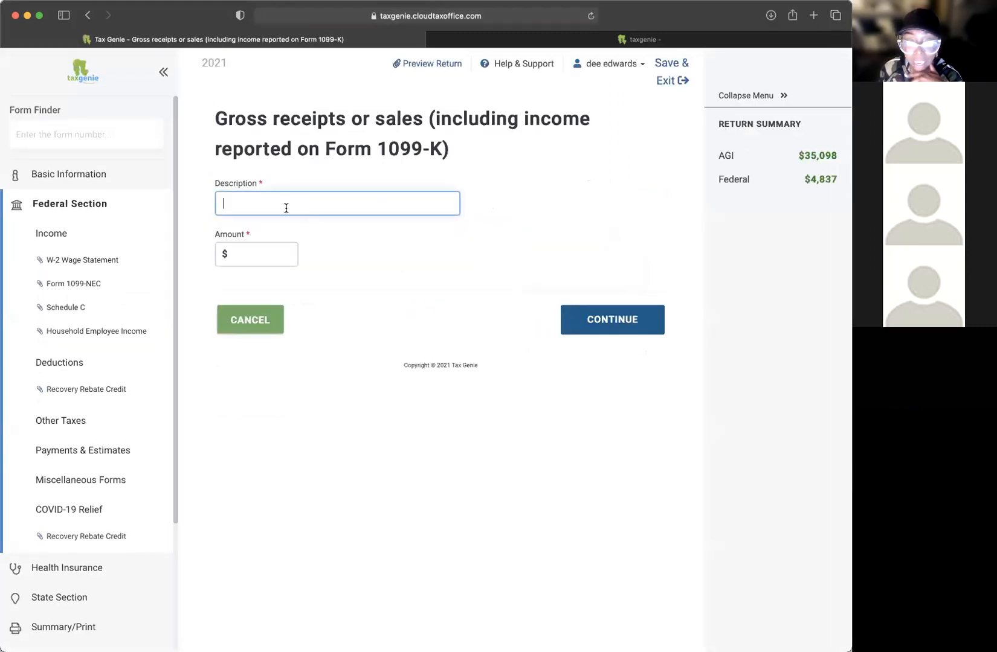
pyautogui.write('vendor')
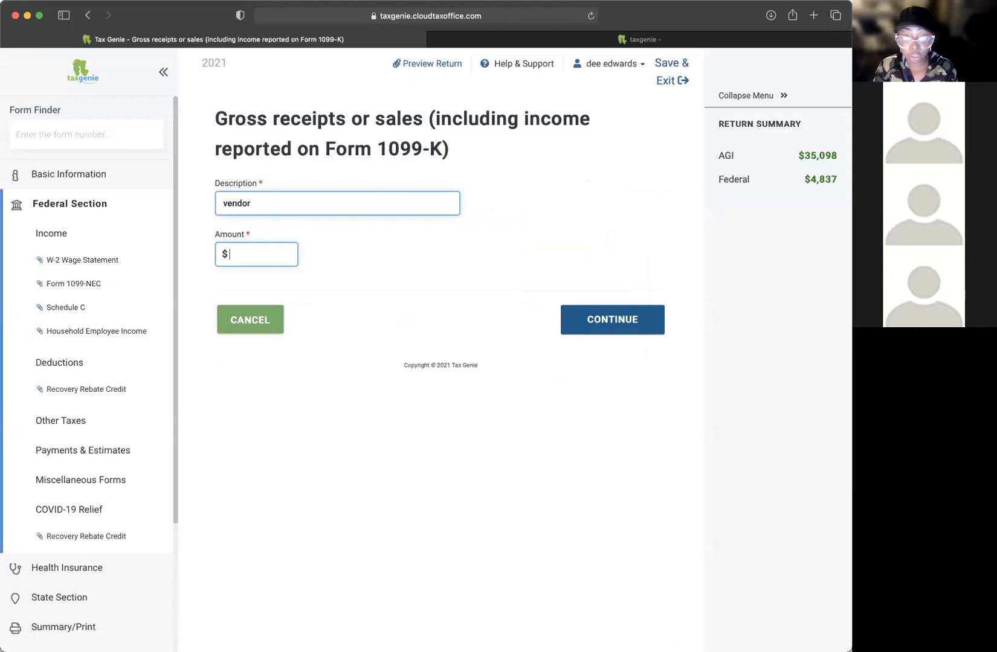
pyautogui.write('10000')
pyautogui.click(574, 322)
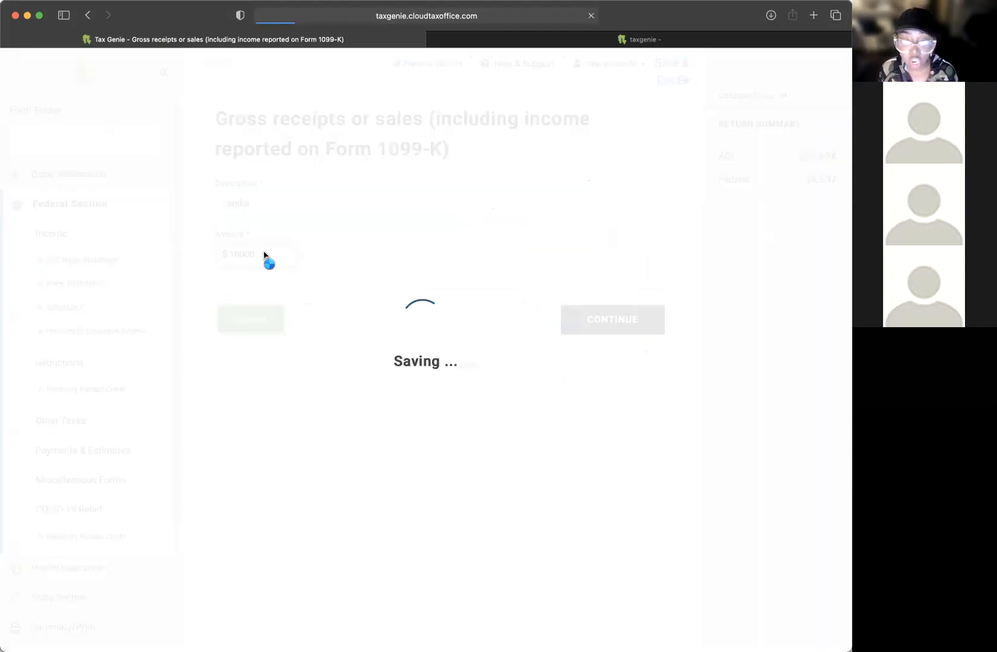
pyautogui.click(378, 185)
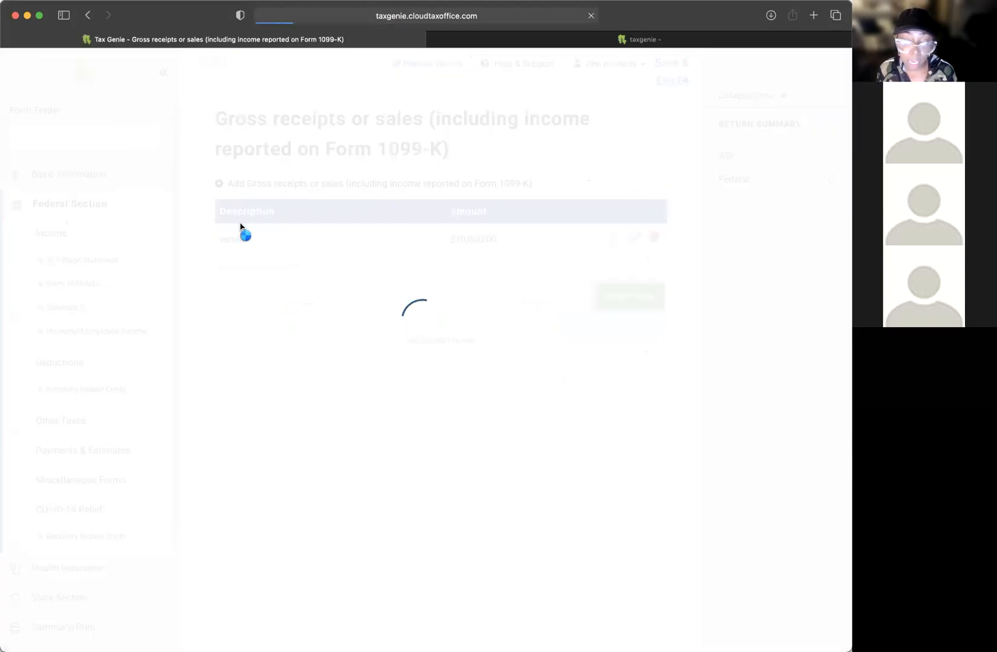
pyautogui.write('speaier')
pyautogui.press('BackSpace')
pyautogui.press('BackSpace')
pyautogui.press('BackSpace')
pyautogui.write('ker')
pyautogui.press('Tab')
pyautogui.write('3')
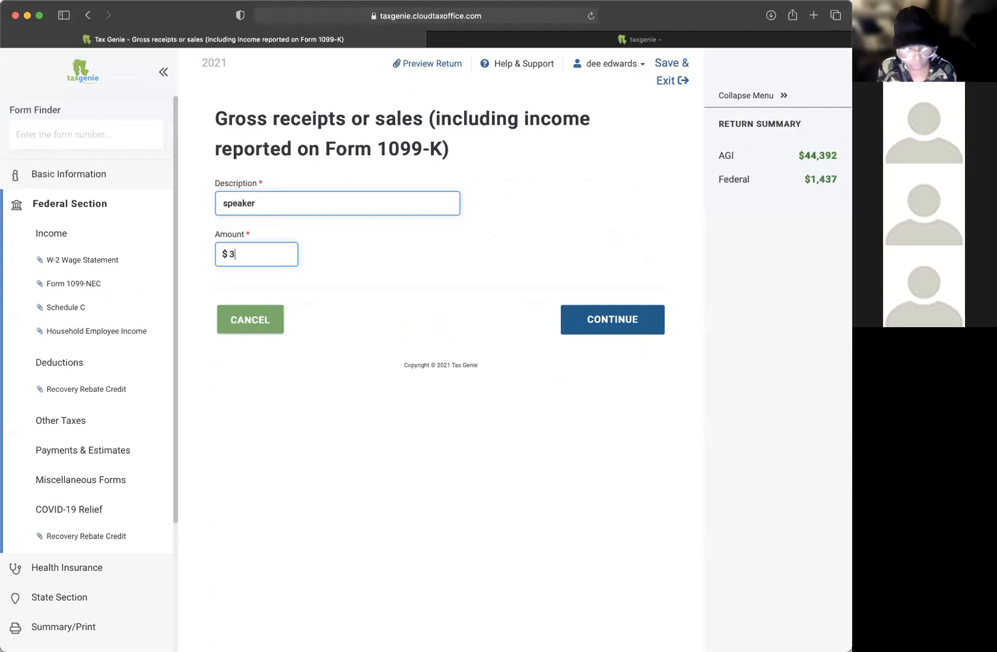
pyautogui.write('0000')
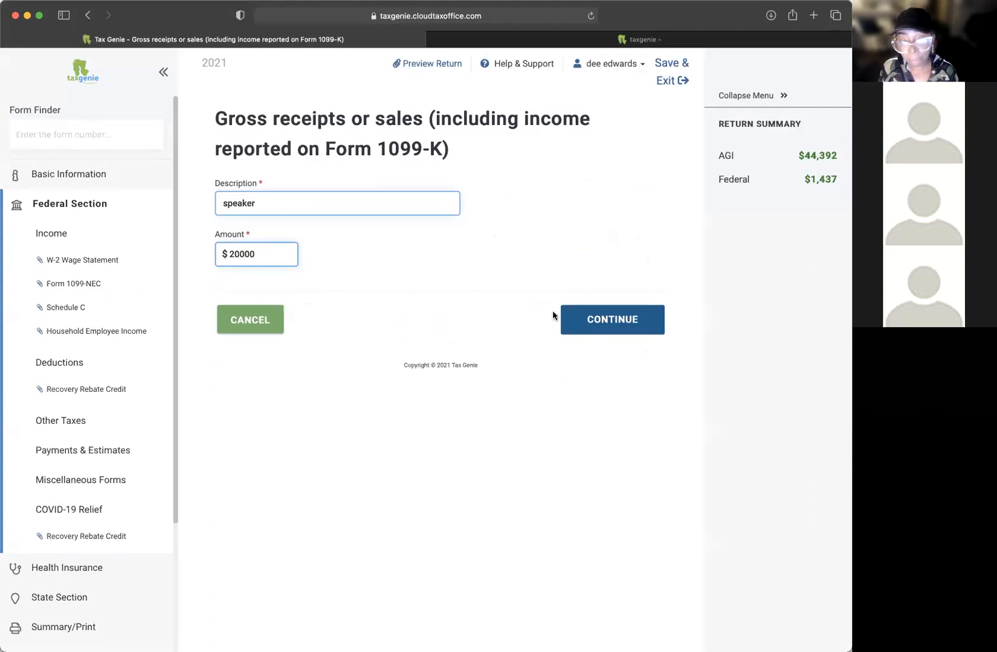
pyautogui.click(581, 314)
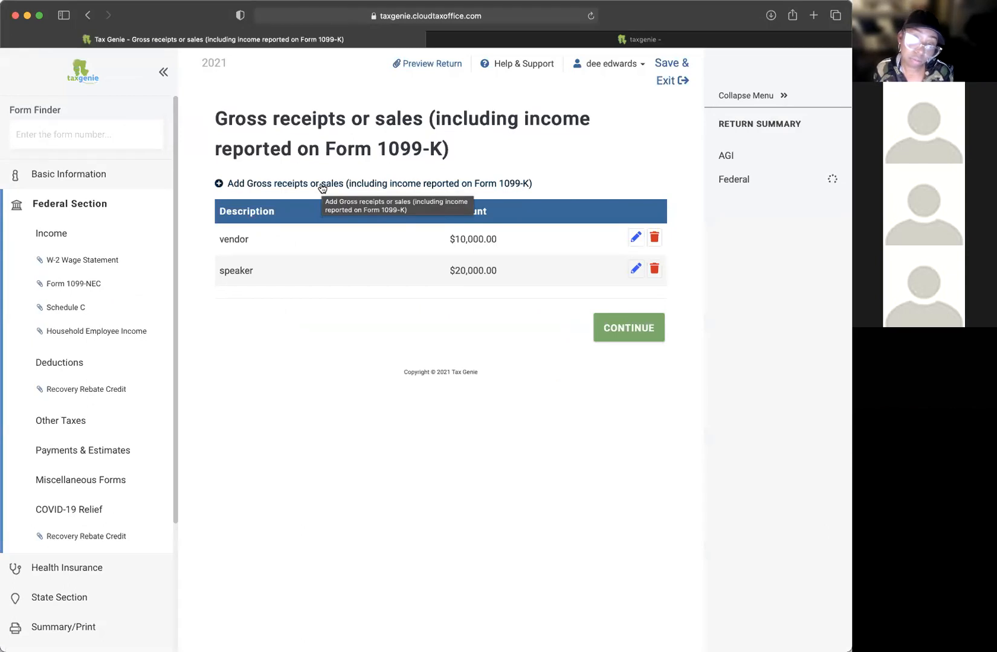
# Step: Add a book sales gross receipt of $1,200
pyautogui.click(322, 184)
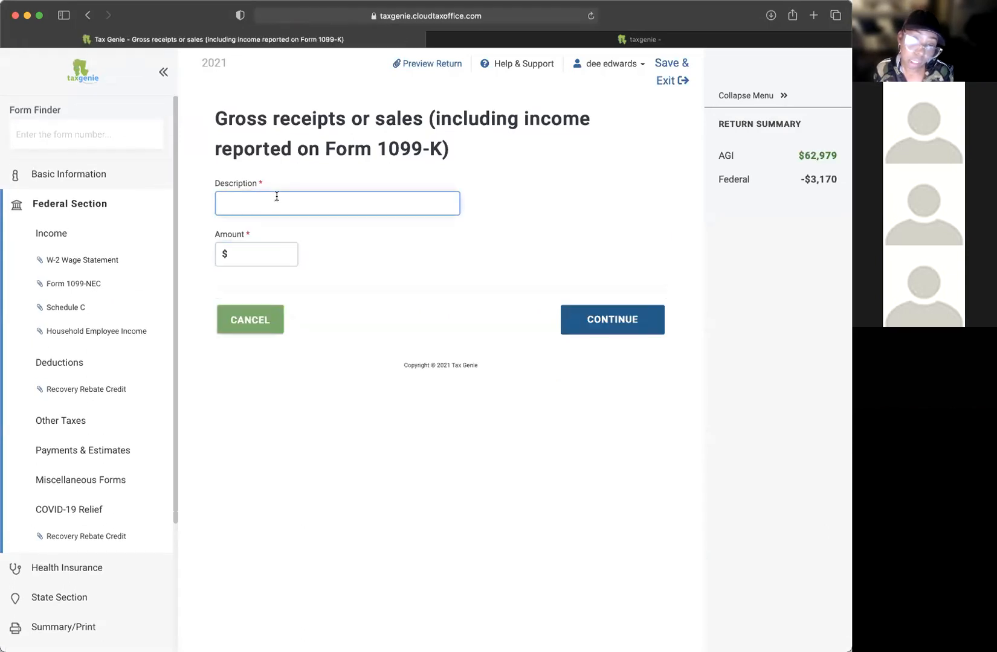
pyautogui.write('writ')
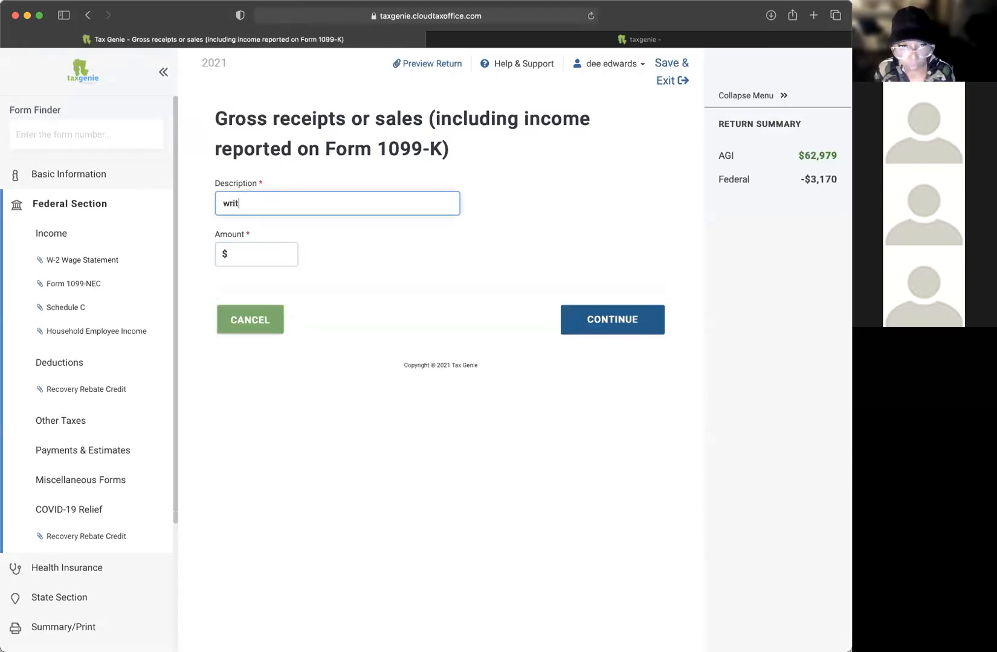
pyautogui.write('book sales')
pyautogui.press('Tab')
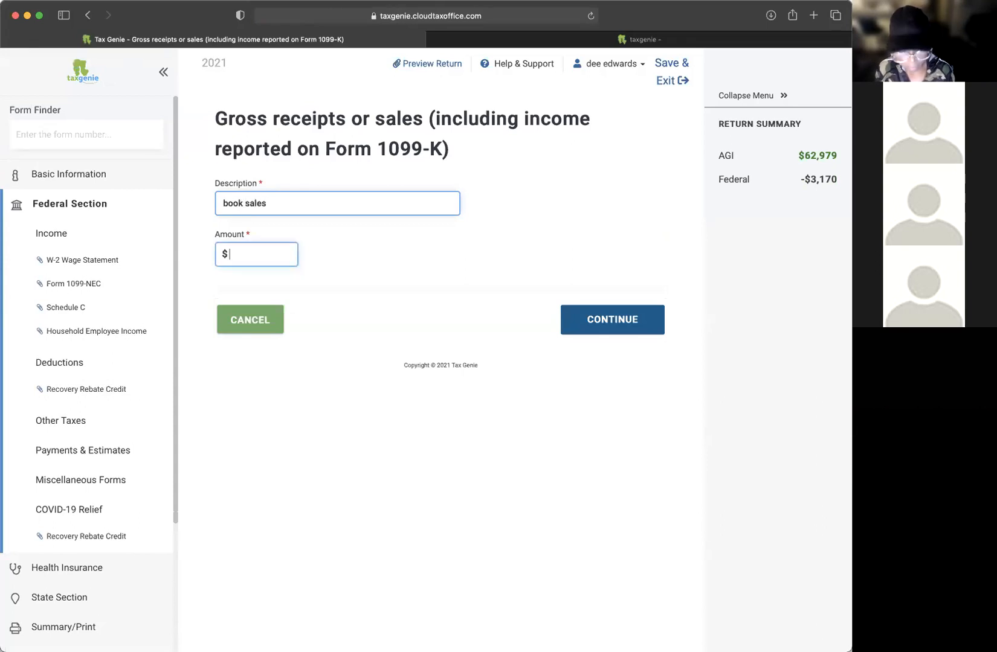
pyautogui.write('1200')
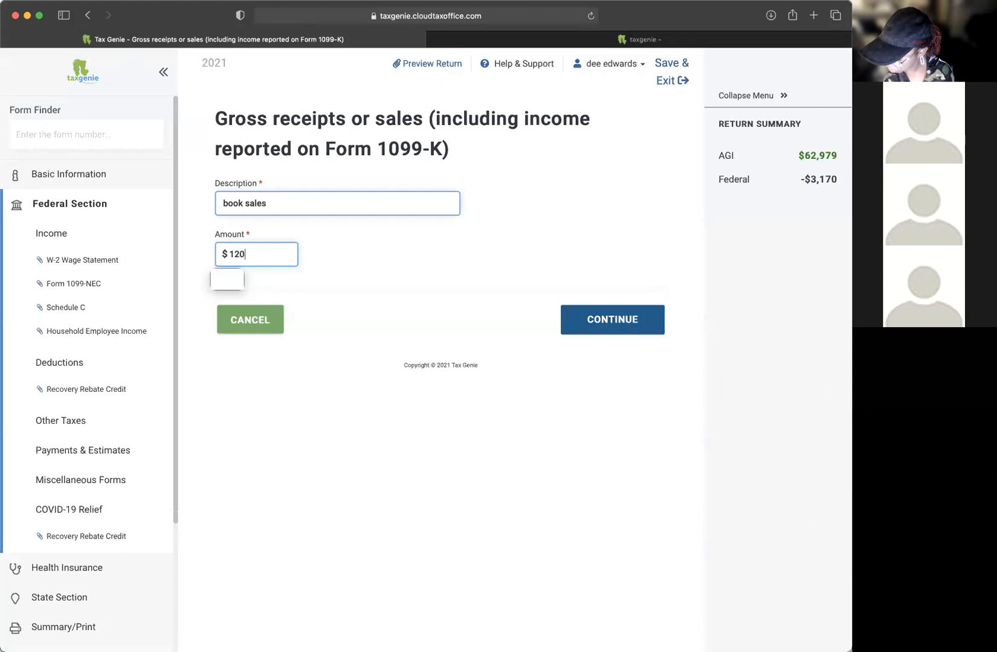
pyautogui.click(613, 330)
pyautogui.click(629, 369)
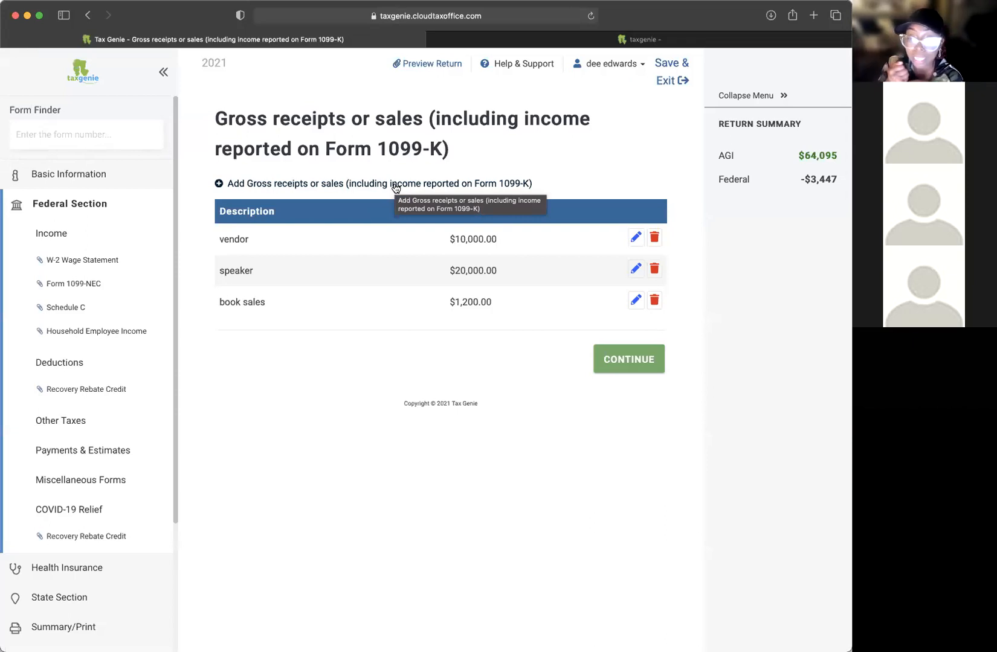
# Step: Reopen the itemized gross receipts list and add a 1099k receipt of $3,522
pyautogui.click(629, 366)
pyautogui.moveTo(583, 233); pyautogui.dragTo(531, 232)
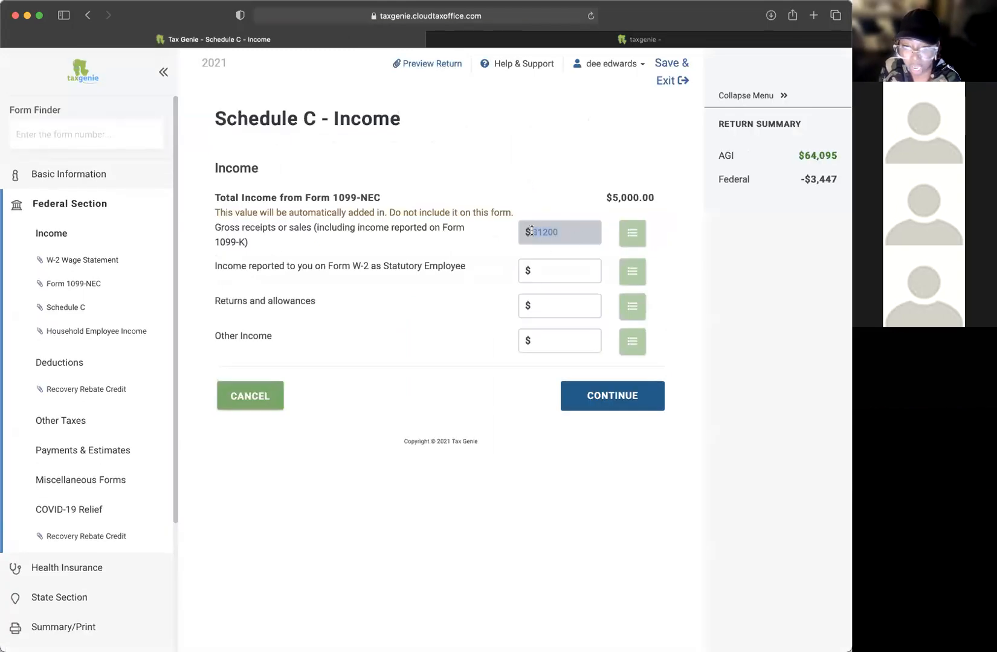
pyautogui.click(632, 233)
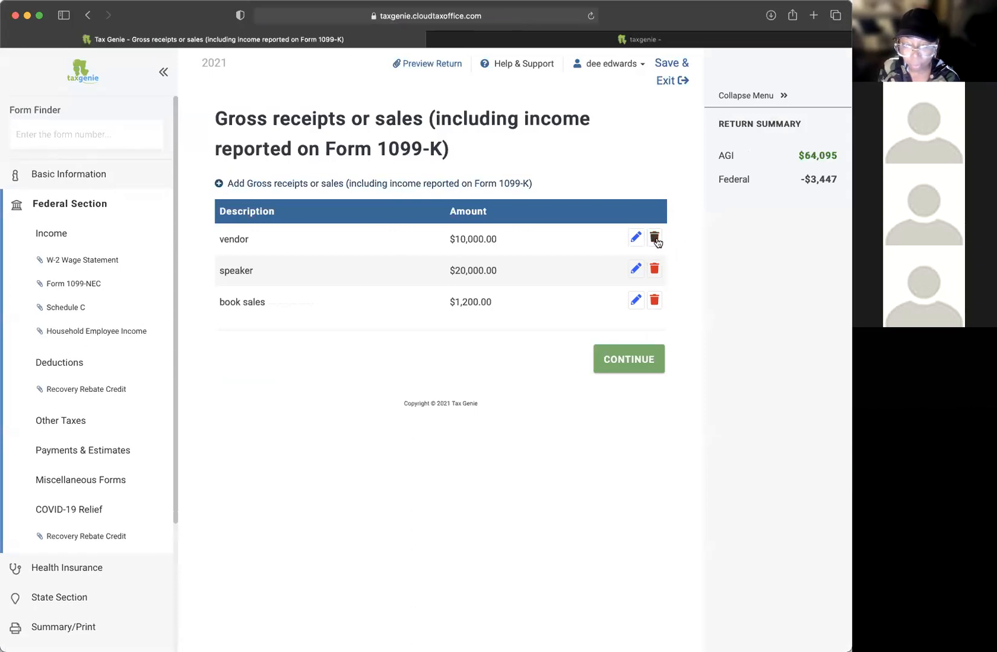
pyautogui.click(426, 184)
pyautogui.write('1099k')
pyautogui.press('Tab')
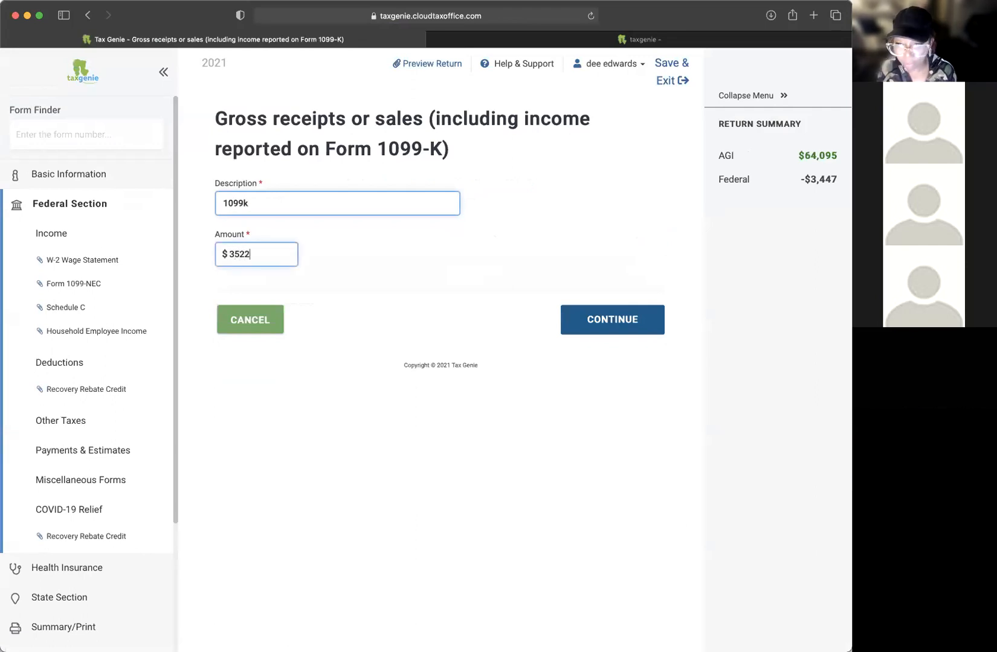
pyautogui.write('35222')
pyautogui.press('BackSpace')
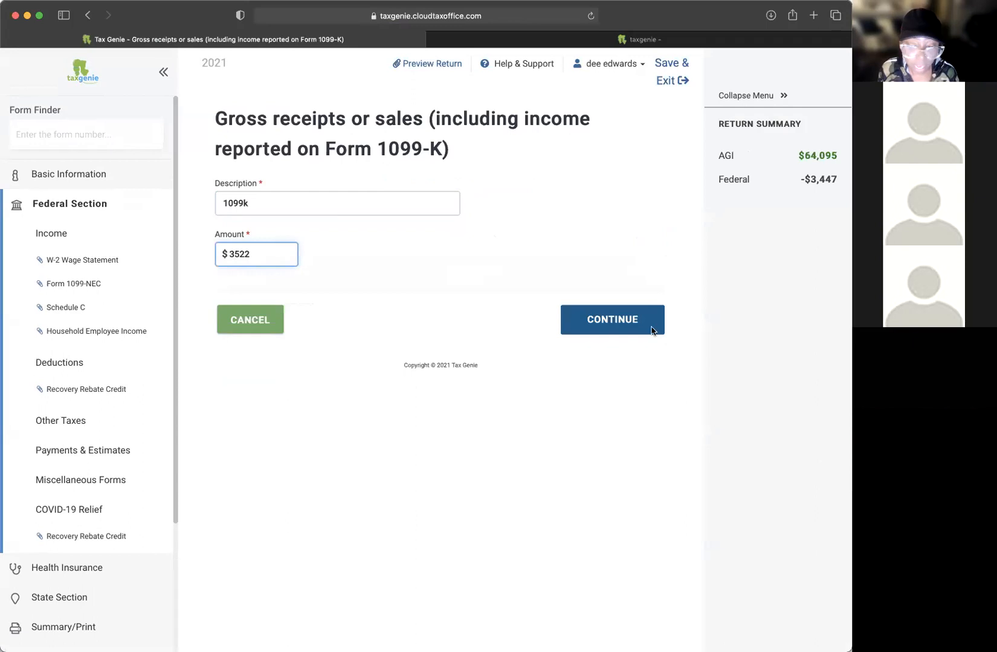
pyautogui.click(621, 321)
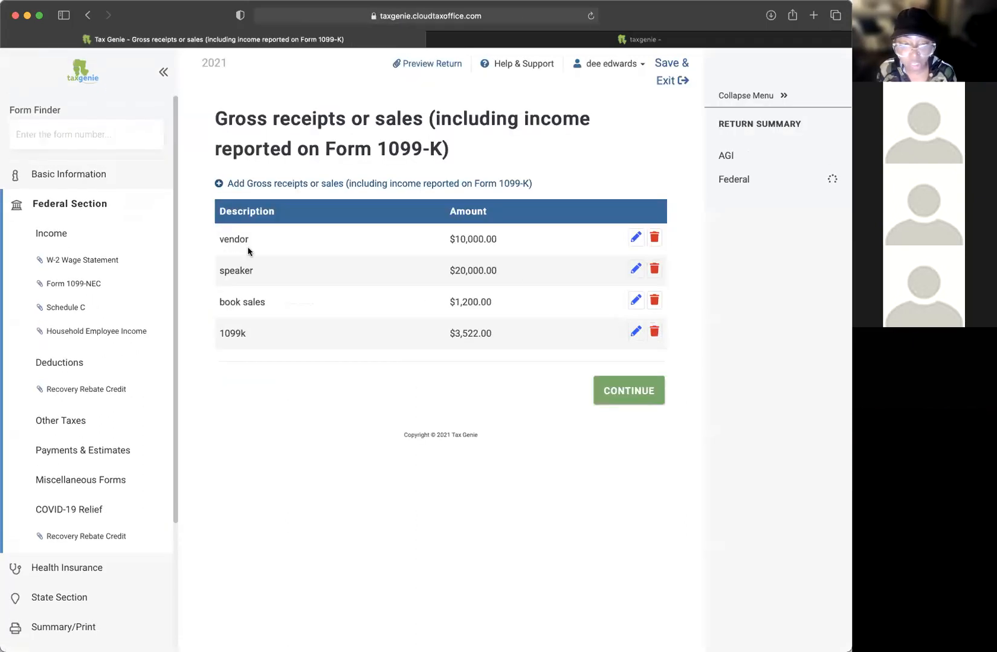
# Step: Add a cash gross receipt of $5,465
pyautogui.click(391, 188)
pyautogui.write('cash')
pyautogui.press('Tab')
pyautogui.write('5465')
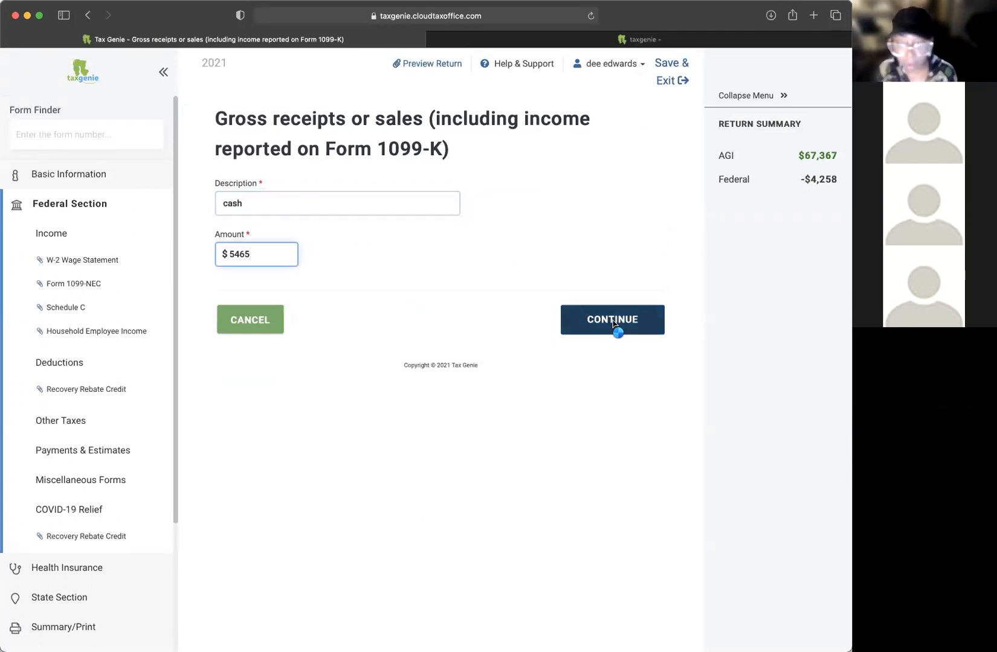
pyautogui.click(615, 329)
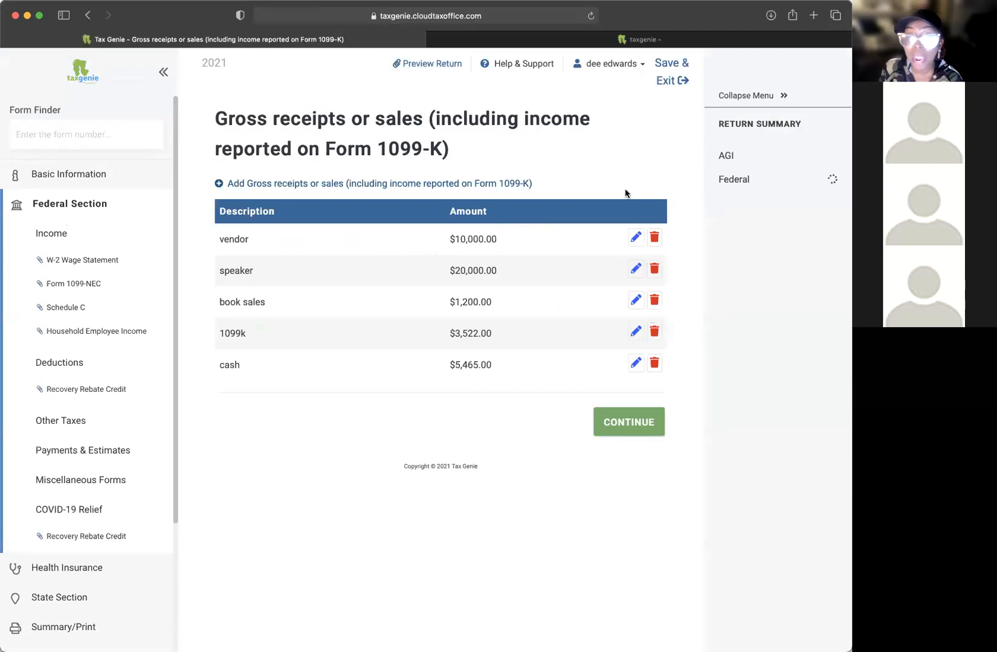
# Step: Delete the vendor, speaker, book sales, 1099k and cash gross receipt entries
pyautogui.click(653, 237)
pyautogui.click(714, 431)
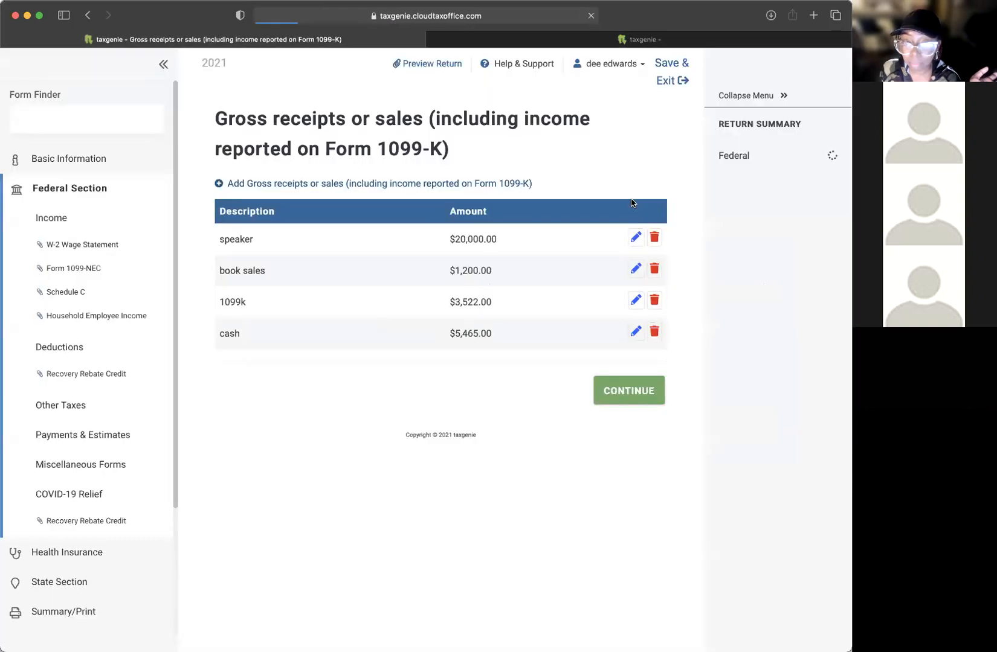
pyautogui.click(654, 237)
pyautogui.click(689, 423)
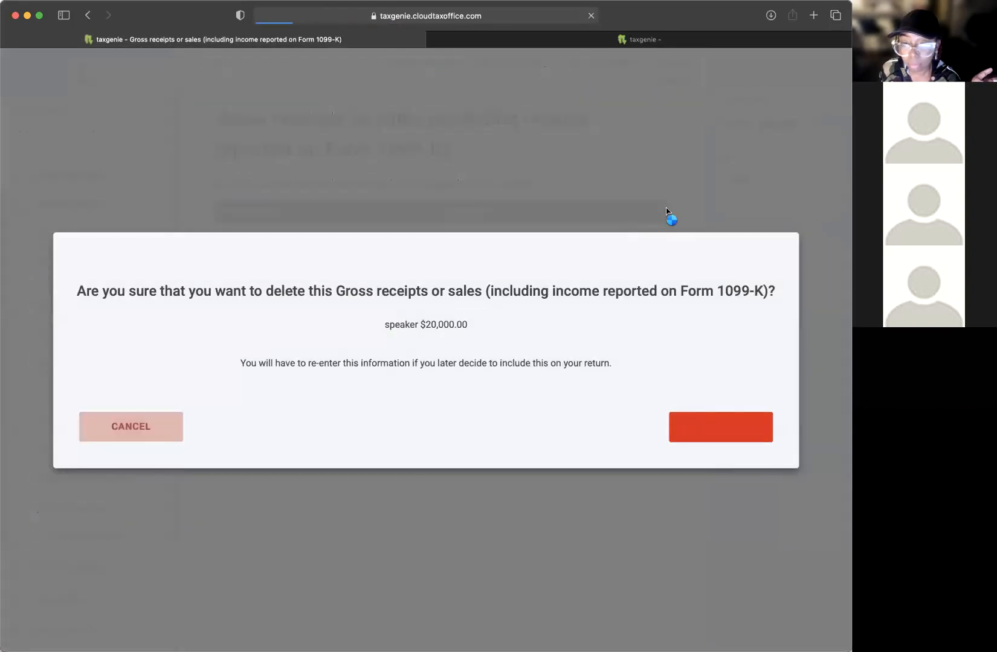
pyautogui.click(654, 238)
pyautogui.click(696, 418)
pyautogui.click(653, 238)
pyautogui.click(702, 429)
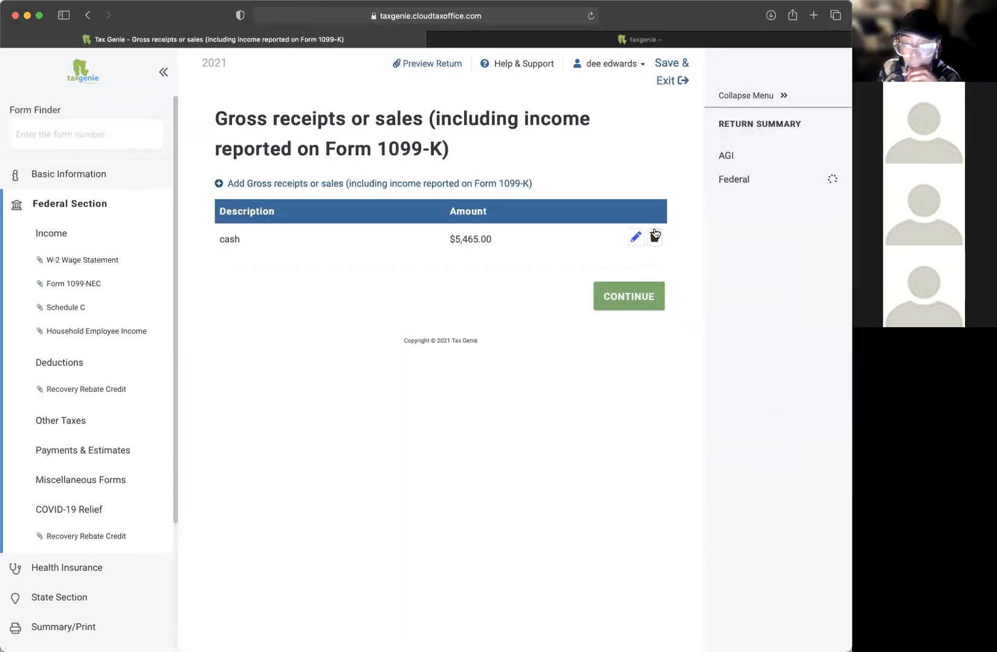
pyautogui.click(653, 237)
pyautogui.click(717, 426)
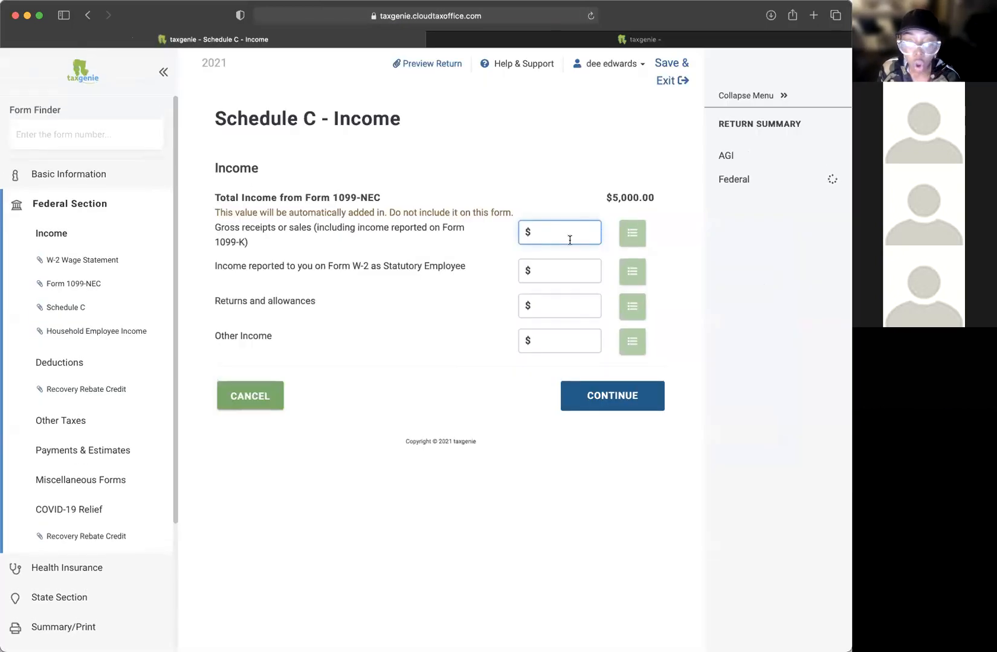
# Step: Enter 37888 as gross receipts, leave the other income fields blank, and save
pyautogui.write('37888')
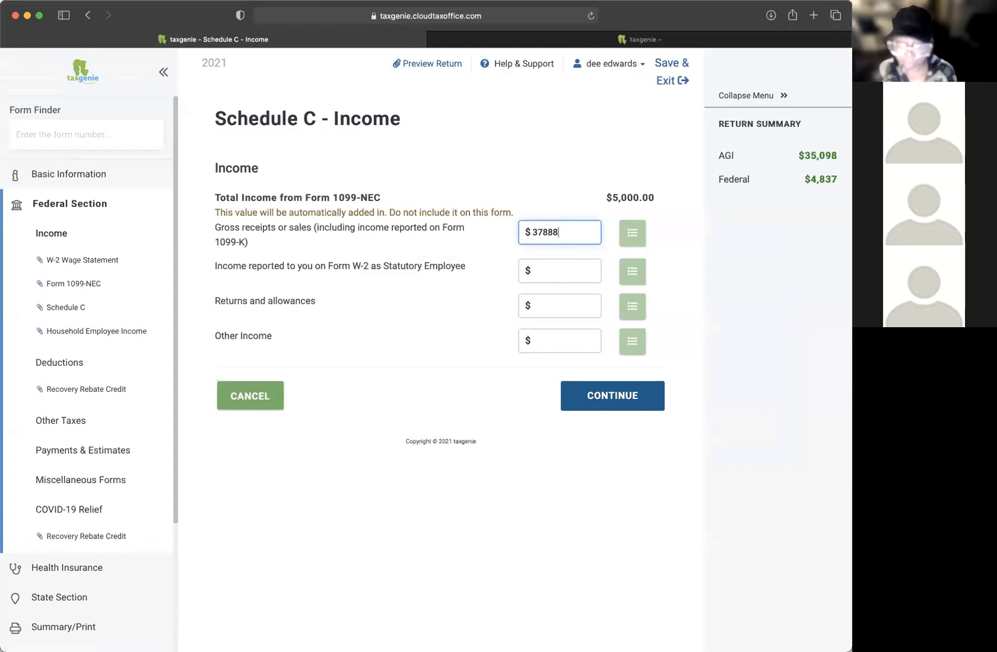
pyautogui.click(534, 271)
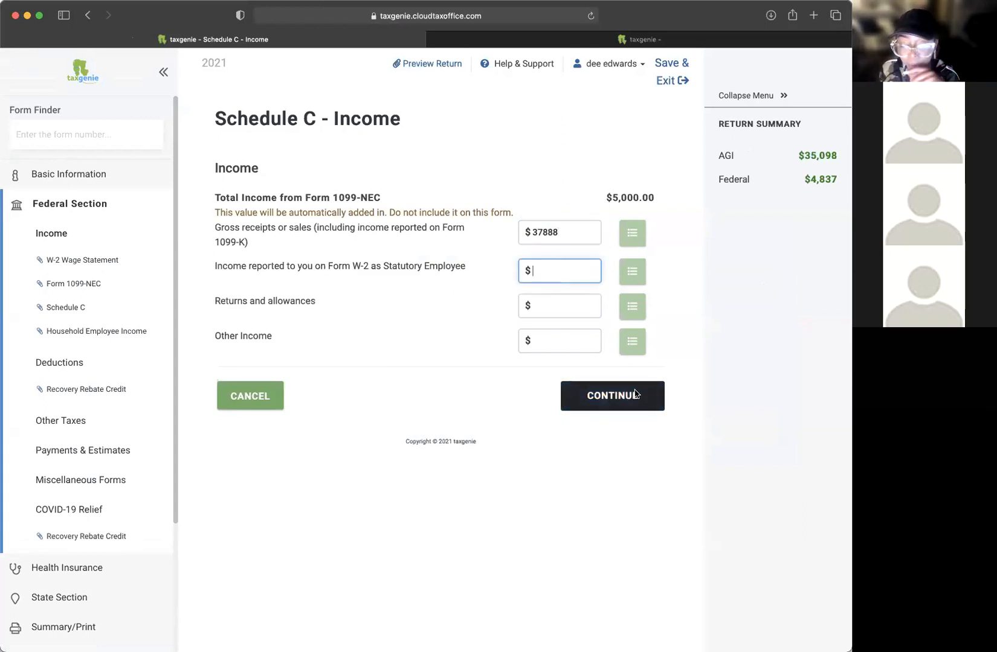
pyautogui.moveTo(565, 233); pyautogui.dragTo(504, 230)
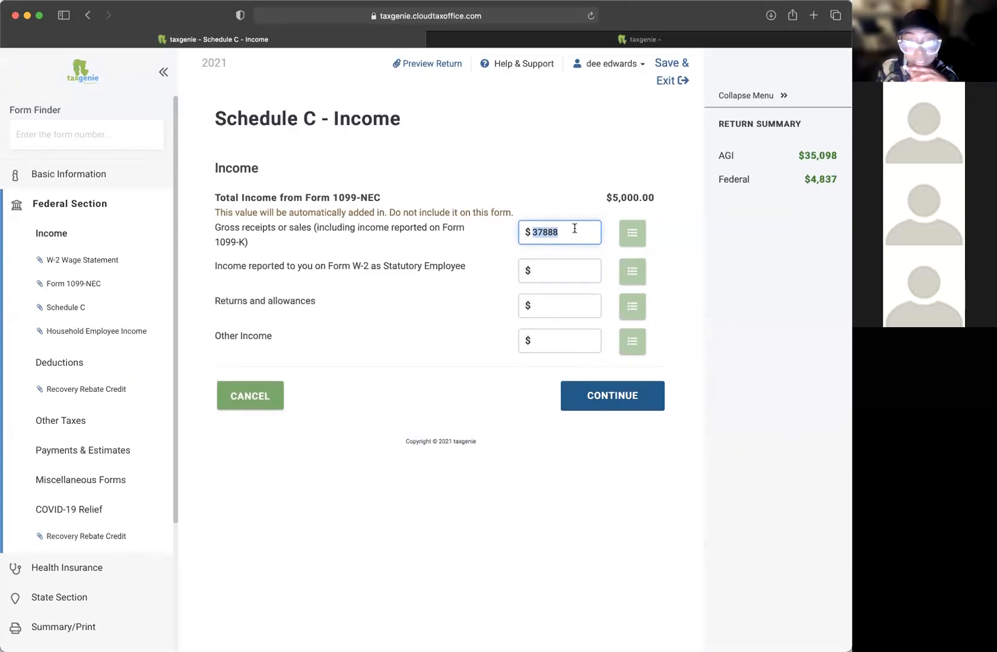
pyautogui.moveTo(246, 267); pyautogui.dragTo(303, 257)
pyautogui.click(581, 277)
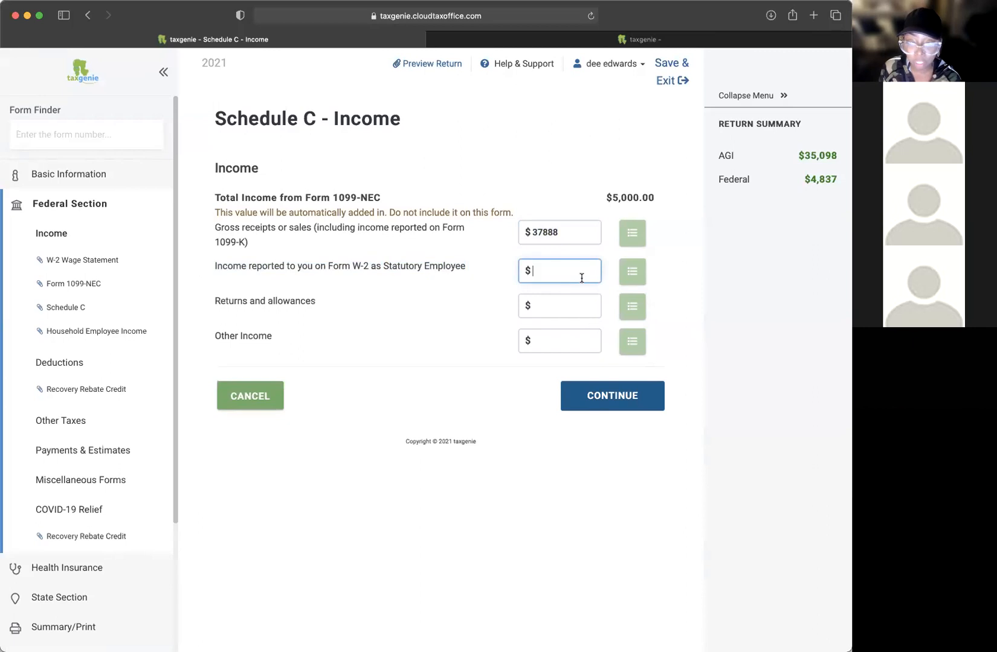
pyautogui.moveTo(224, 299); pyautogui.dragTo(363, 299)
pyautogui.click(347, 307)
pyautogui.click(585, 305)
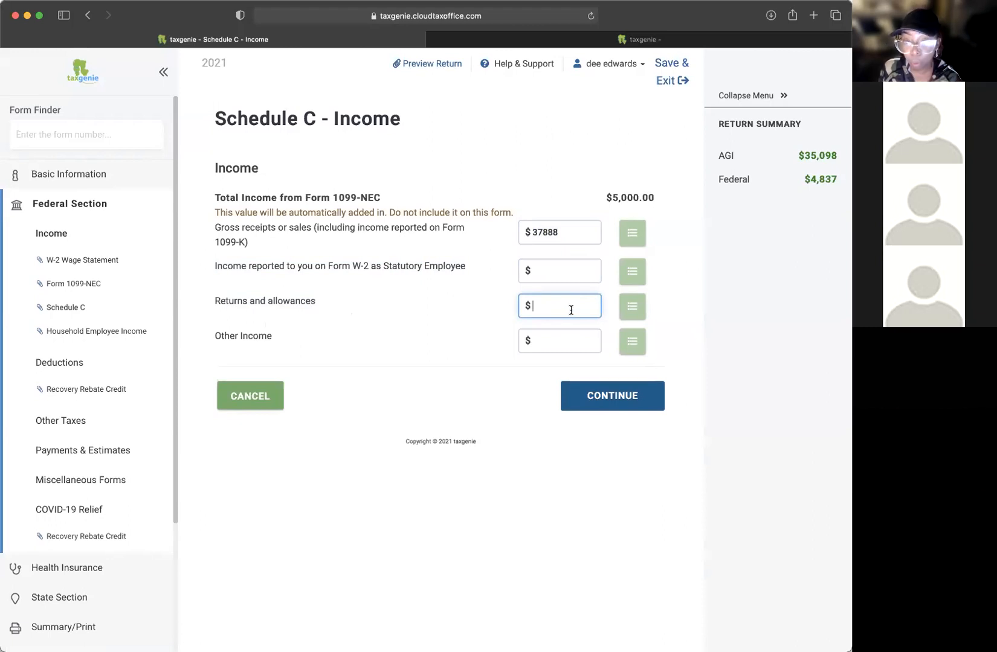
pyautogui.moveTo(231, 337); pyautogui.dragTo(507, 340)
pyautogui.click(547, 340)
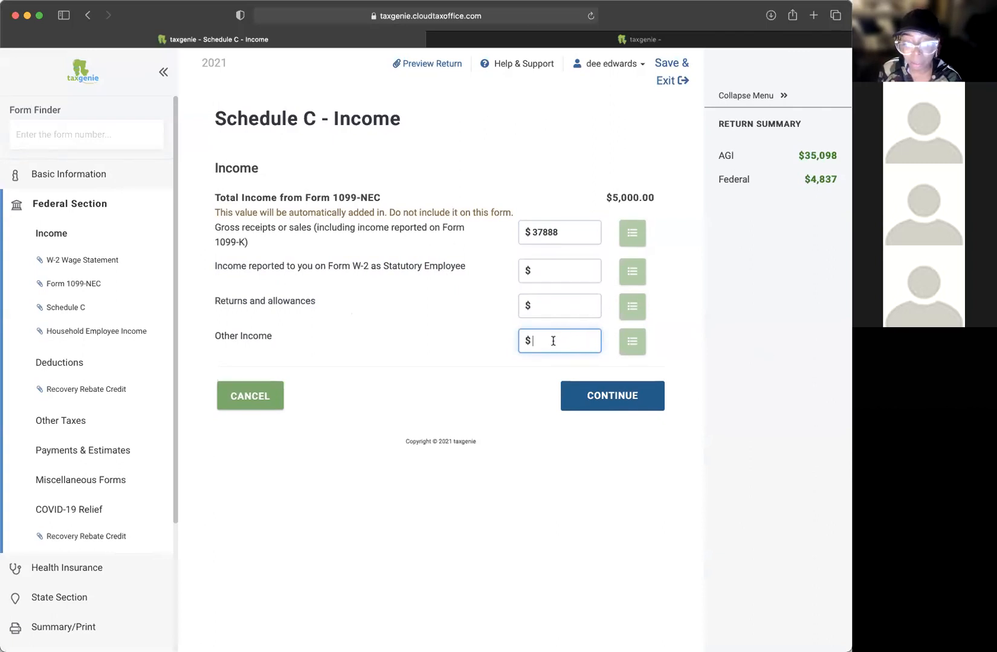
pyautogui.click(565, 233)
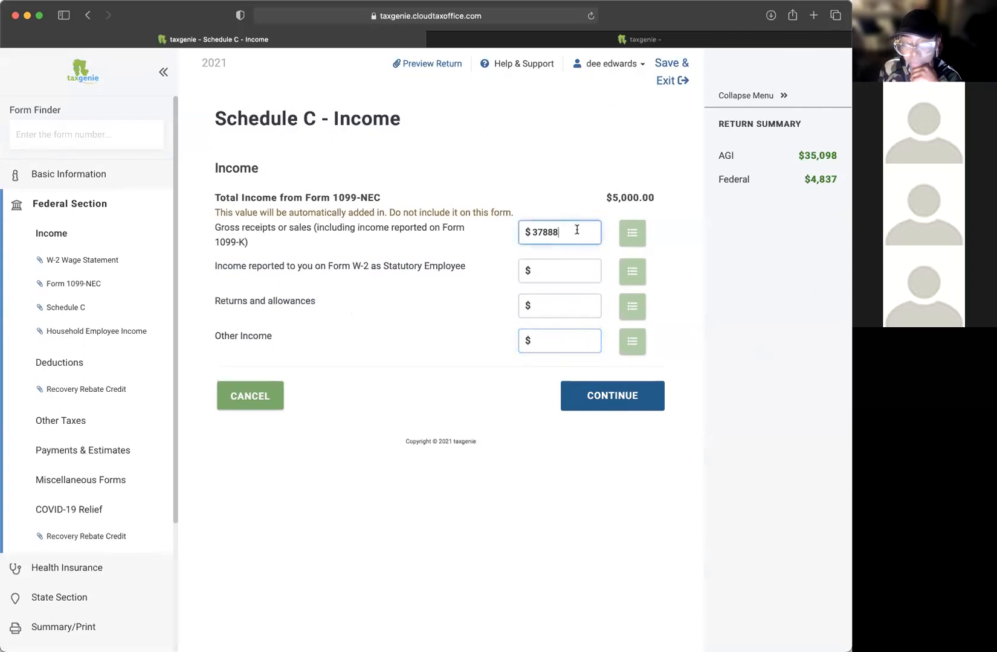
pyautogui.click(620, 390)
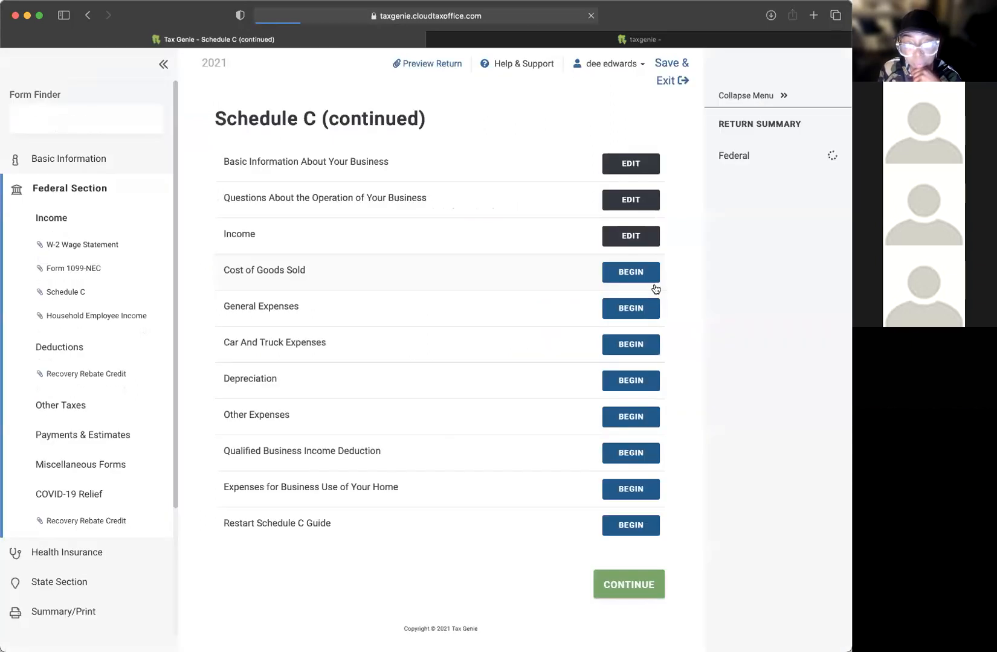
# Step: Re-save the Schedule C income, bringing AGI to $70,310, and begin Cost of Goods Sold
pyautogui.click(630, 236)
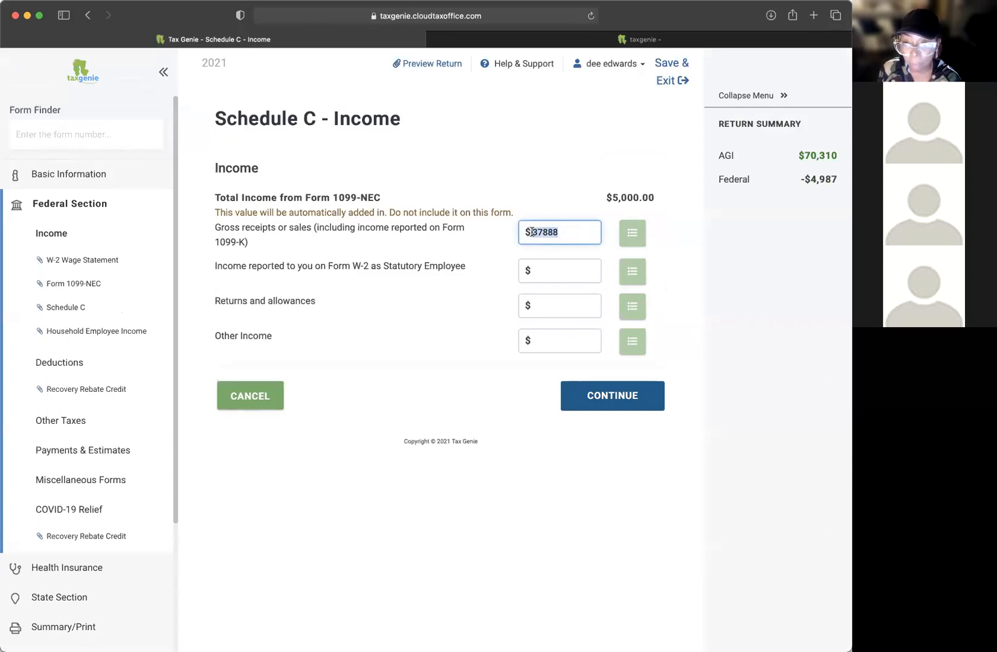
pyautogui.click(568, 396)
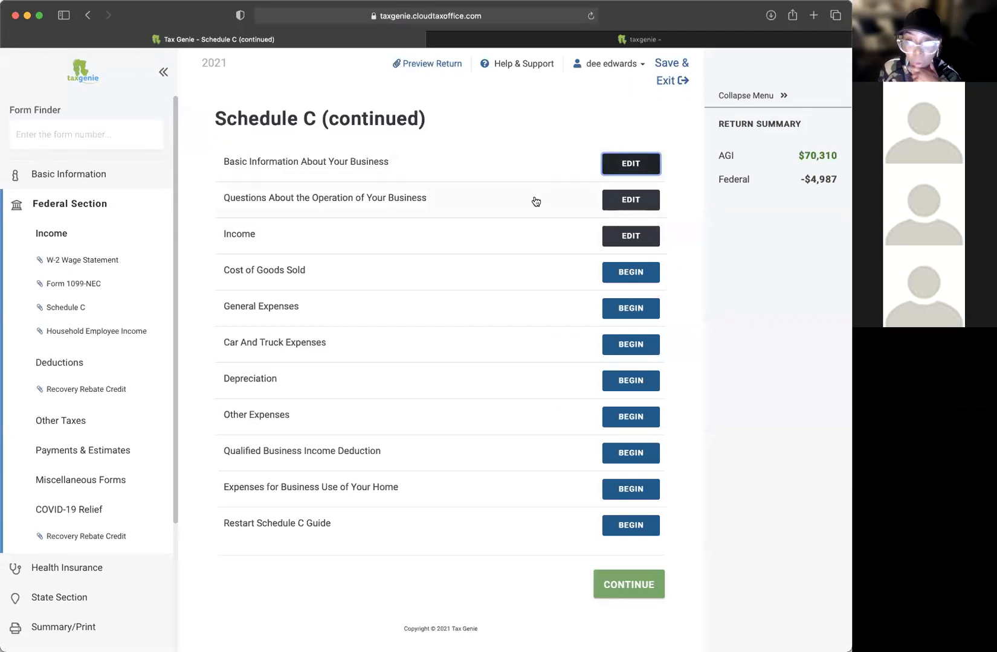
pyautogui.click(630, 272)
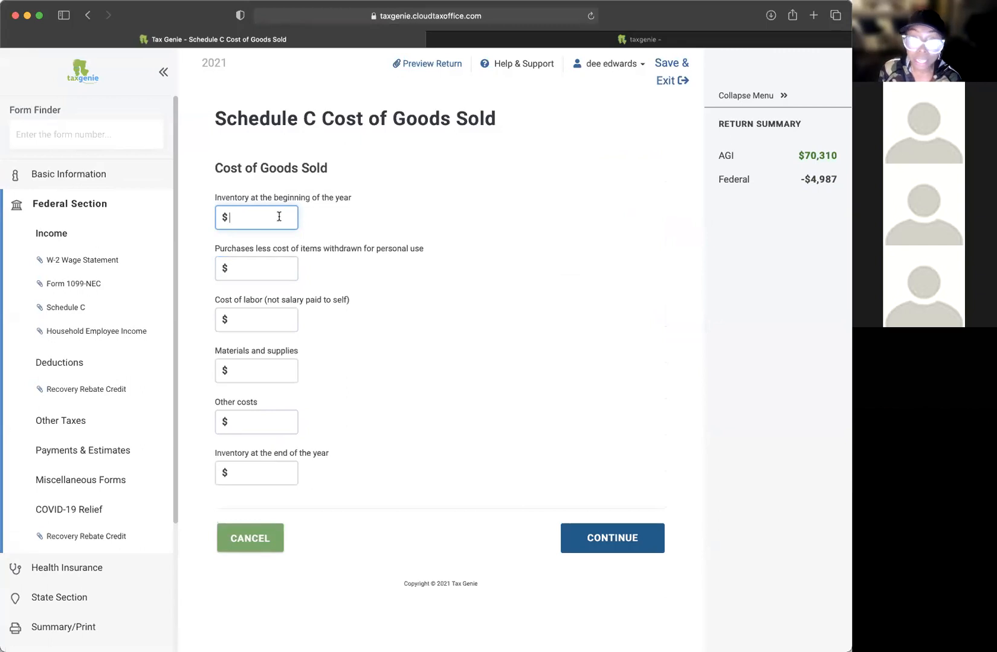
# Step: Review the purchases, labor, materials, other costs and inventory fields, leaving all blank
pyautogui.click(251, 267)
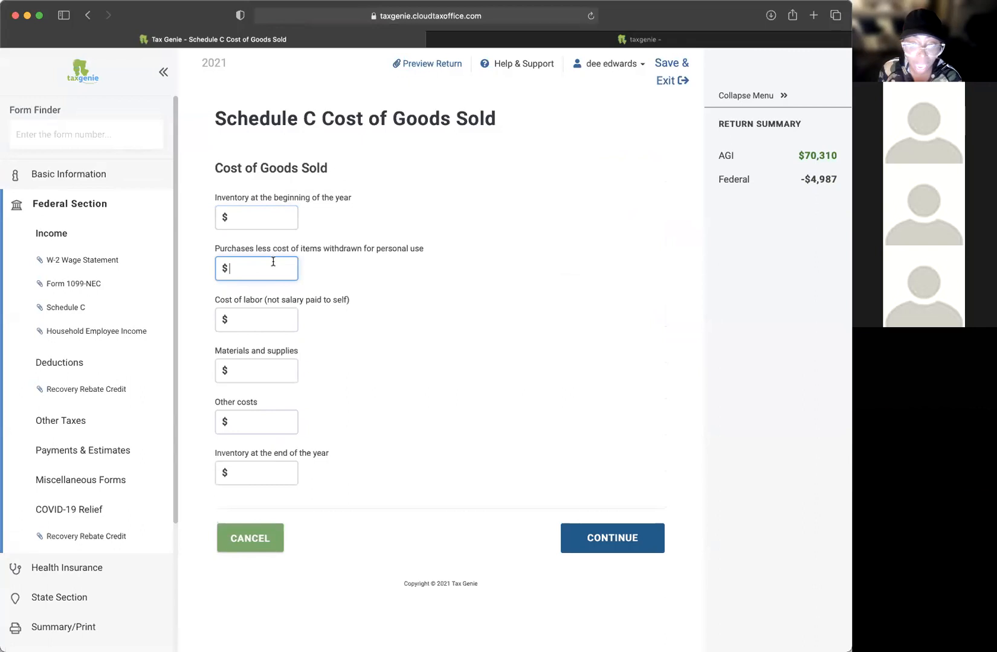
pyautogui.moveTo(255, 300); pyautogui.dragTo(358, 308)
pyautogui.click(358, 307)
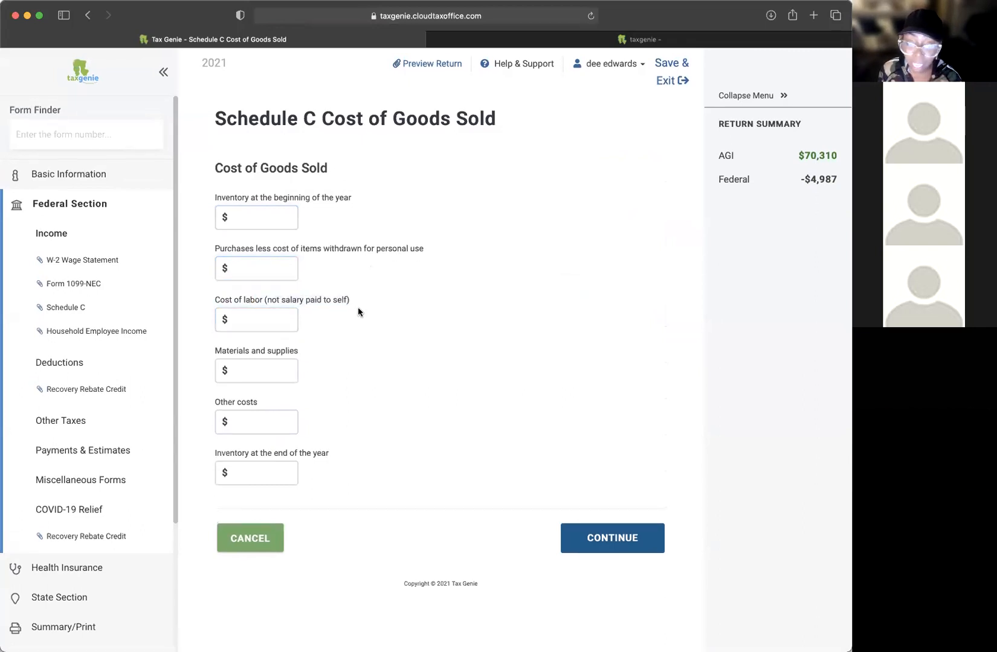
pyautogui.moveTo(242, 353); pyautogui.dragTo(329, 349)
pyautogui.click(329, 349)
pyautogui.moveTo(229, 402); pyautogui.dragTo(285, 398)
pyautogui.click(285, 398)
pyautogui.moveTo(235, 462); pyautogui.dragTo(408, 458)
pyautogui.click(358, 450)
pyautogui.click(251, 544)
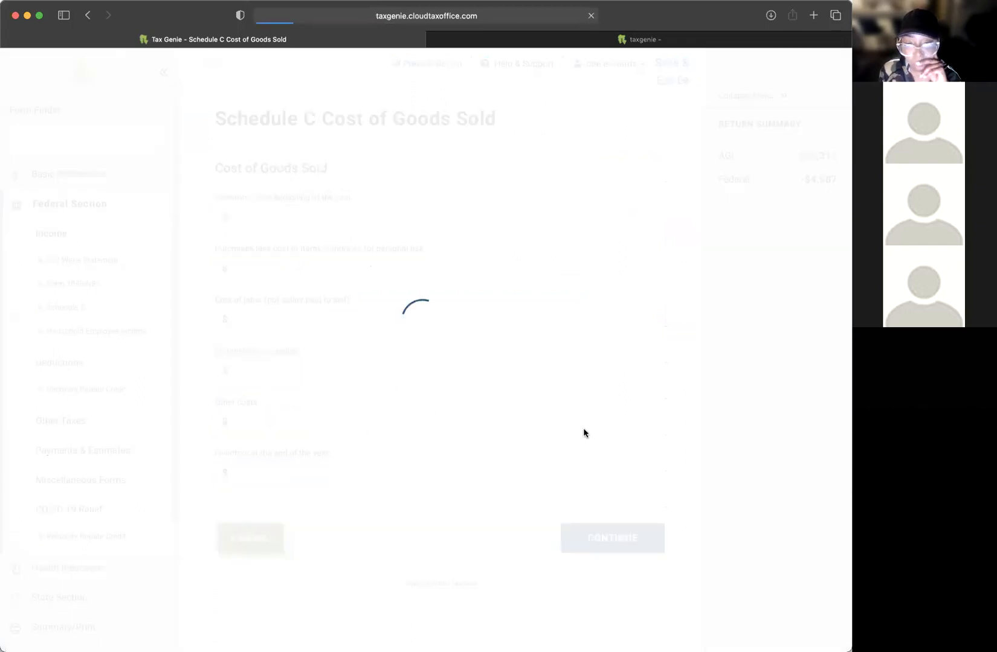
pyautogui.click(604, 306)
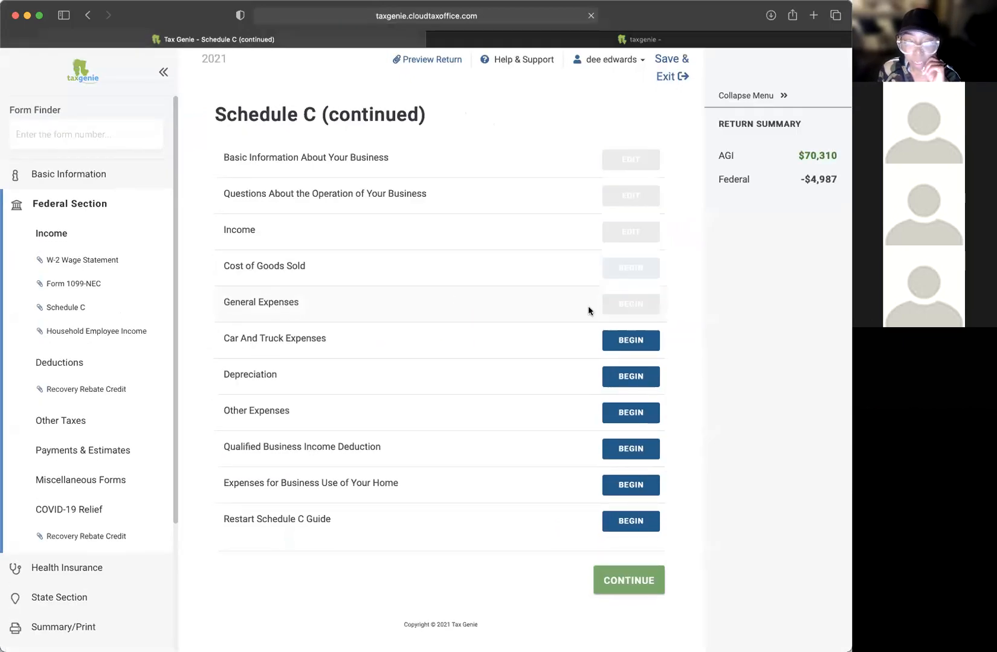
pyautogui.scroll(-8, 482, 260)
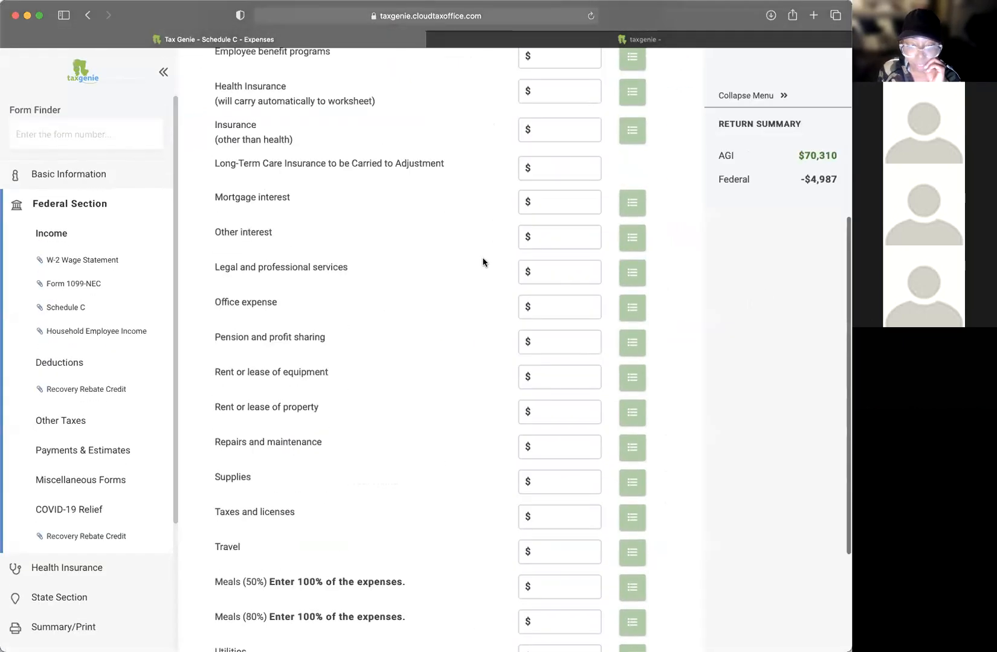
pyautogui.scroll(2, 482, 262)
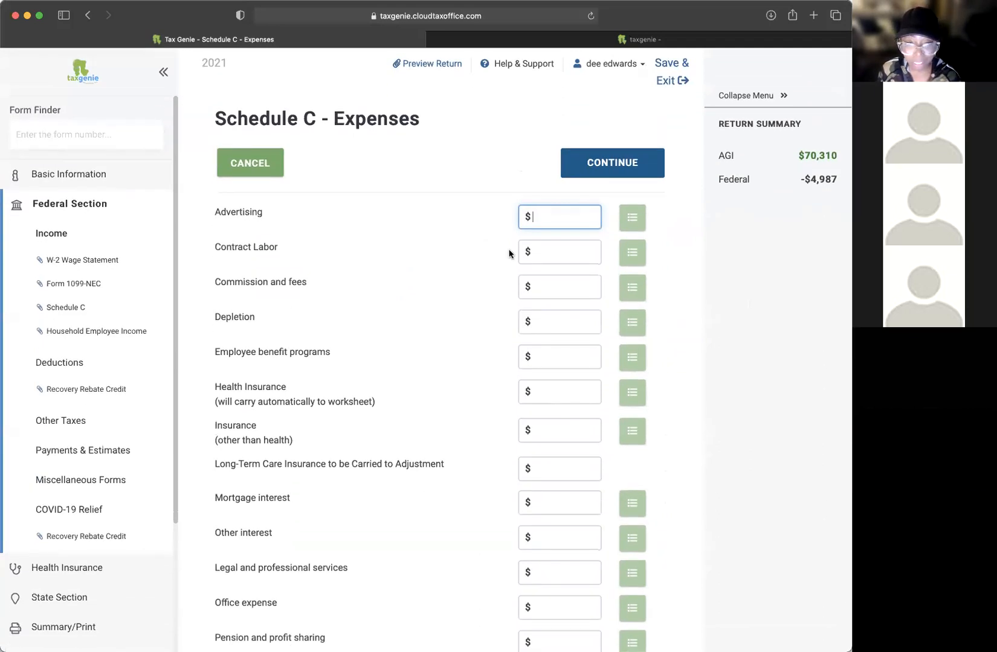
pyautogui.scroll(-8, 511, 254)
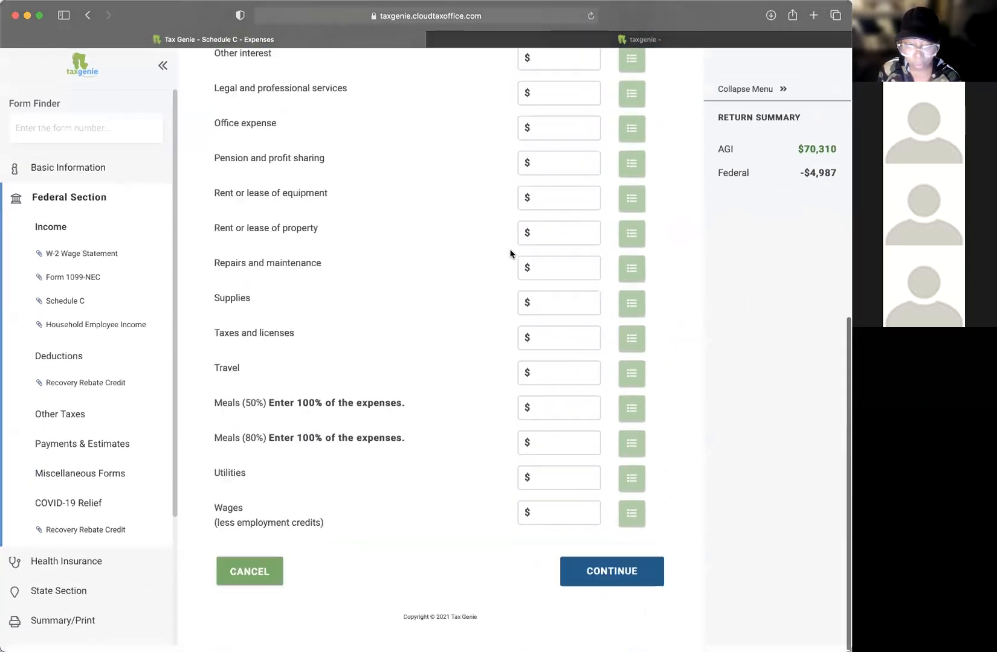
pyautogui.scroll(8, 511, 254)
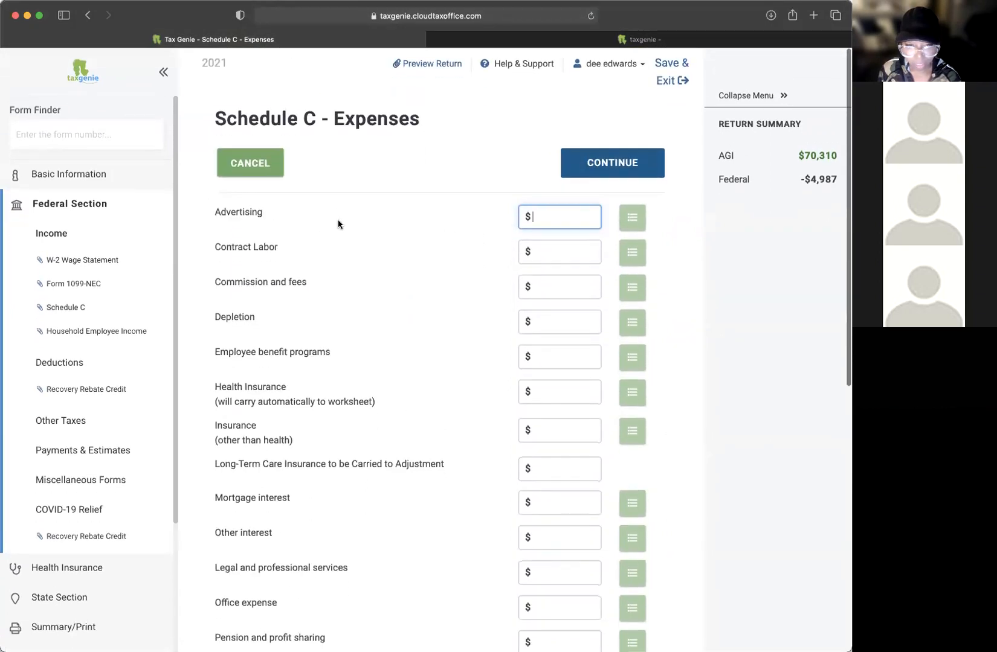
pyautogui.scroll(-1, 541, 210)
pyautogui.scroll(-1, 565, 207)
pyautogui.scroll(1, 565, 208)
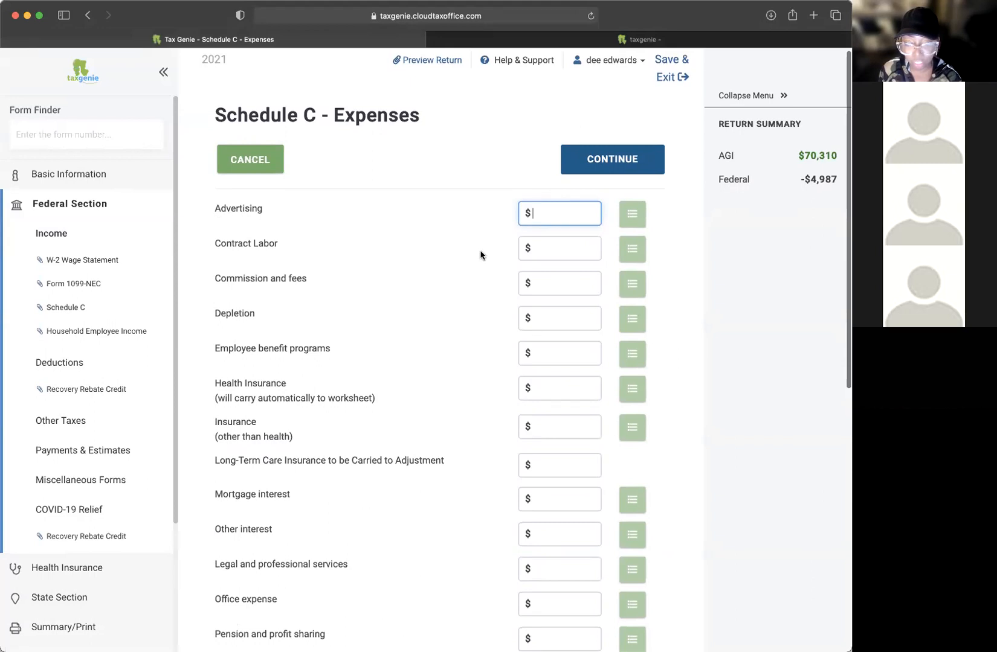
pyautogui.scroll(-1, 451, 275)
pyautogui.scroll(-5, 450, 273)
pyautogui.scroll(10, 452, 278)
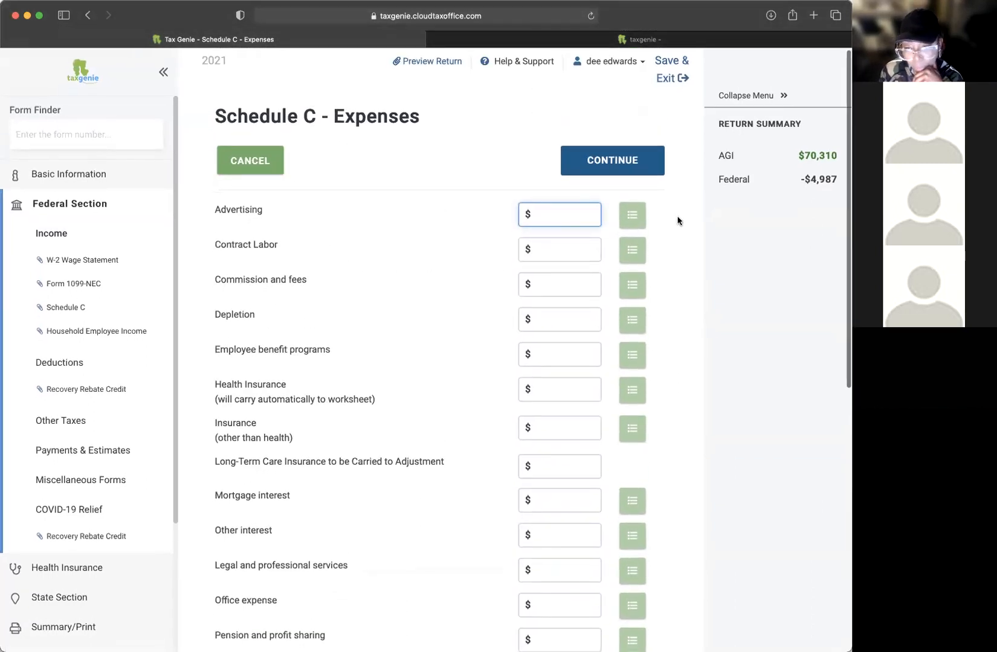
pyautogui.scroll(-1, 554, 227)
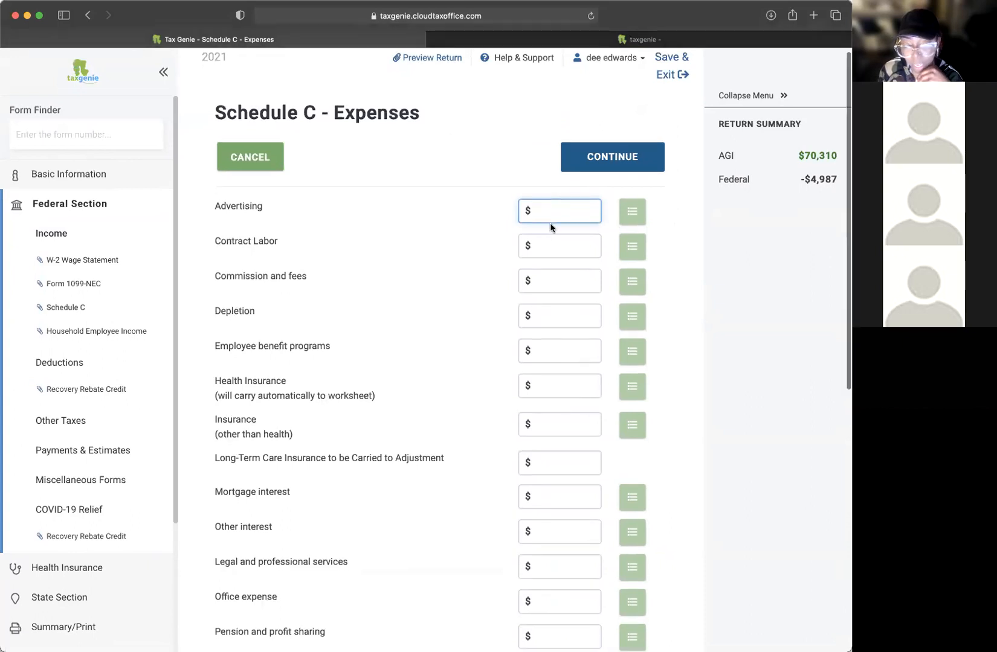
pyautogui.doubleClick(244, 200)
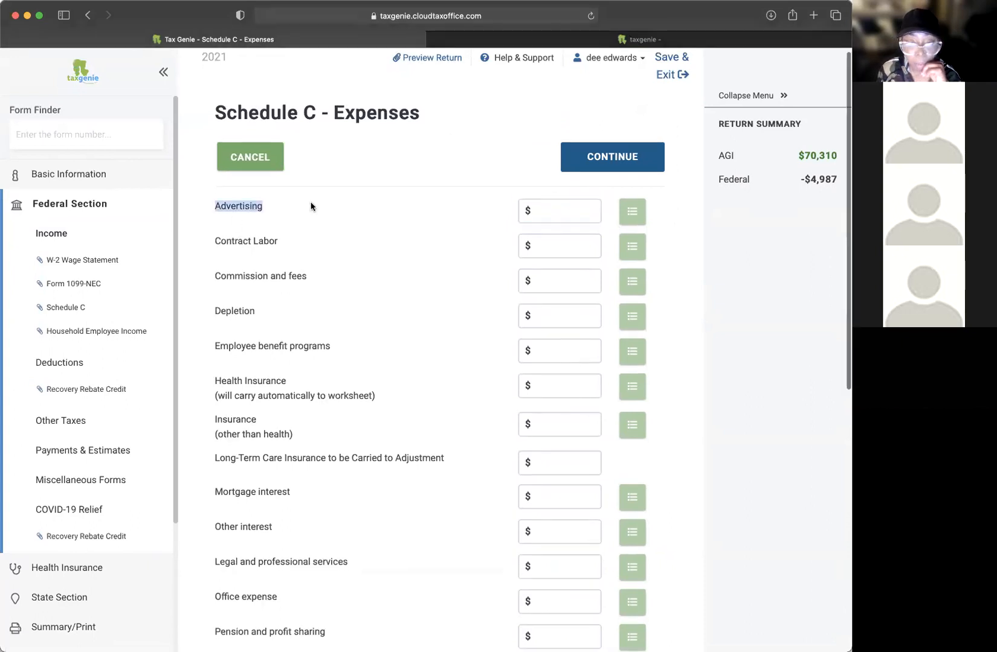
pyautogui.click(557, 211)
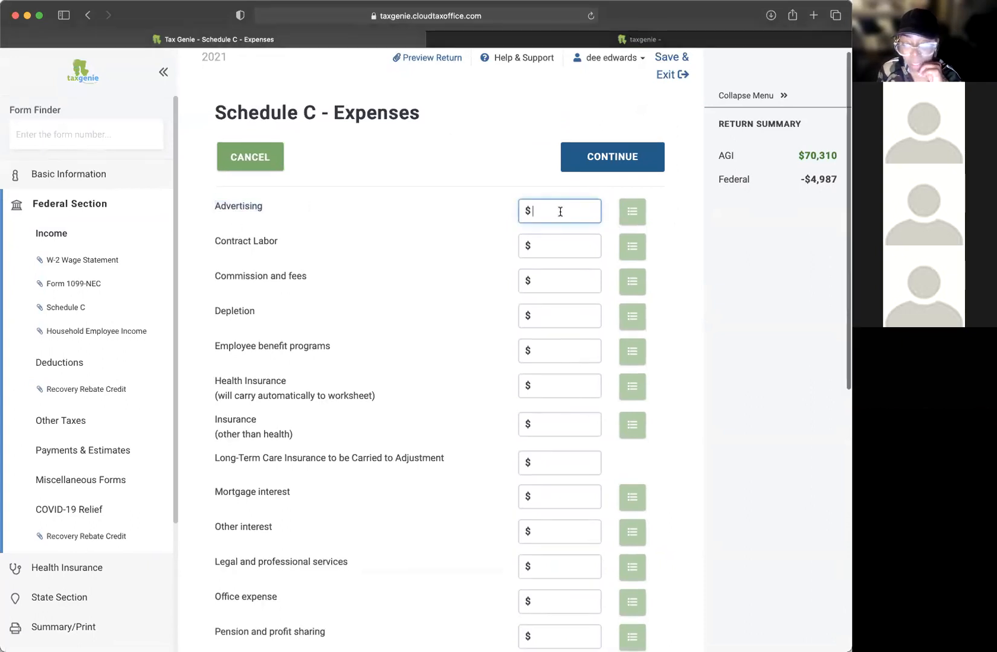
pyautogui.tripleClick(227, 237)
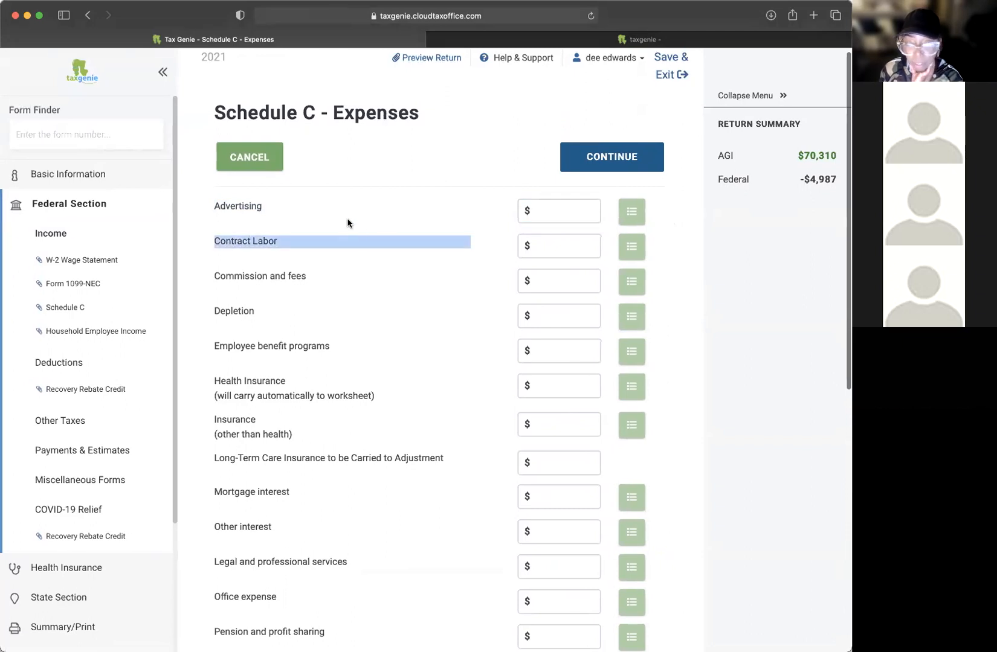
pyautogui.click(557, 212)
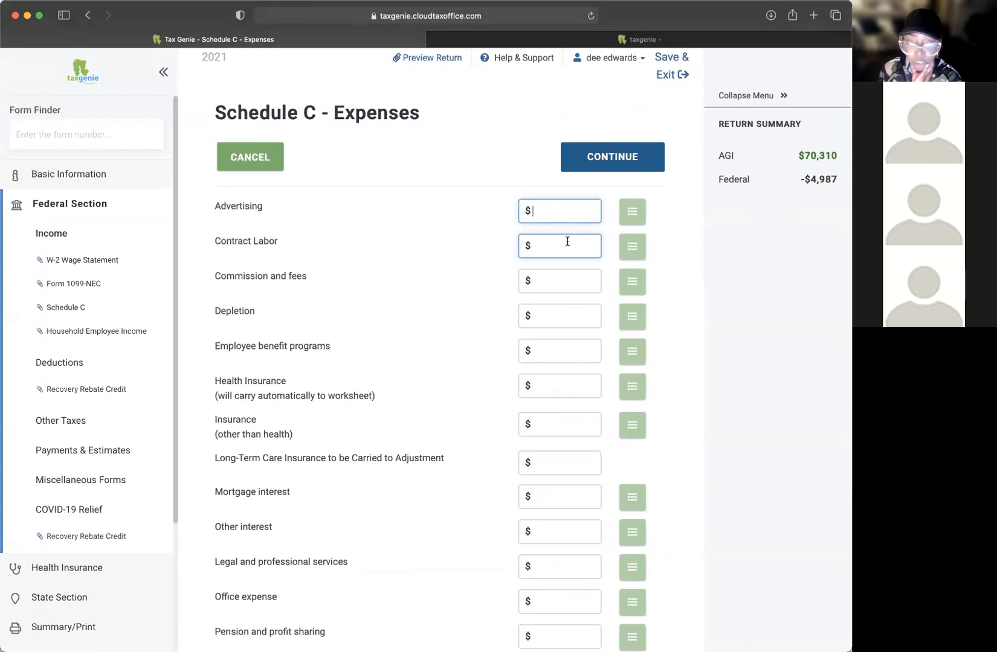
pyautogui.scroll(-3, 558, 240)
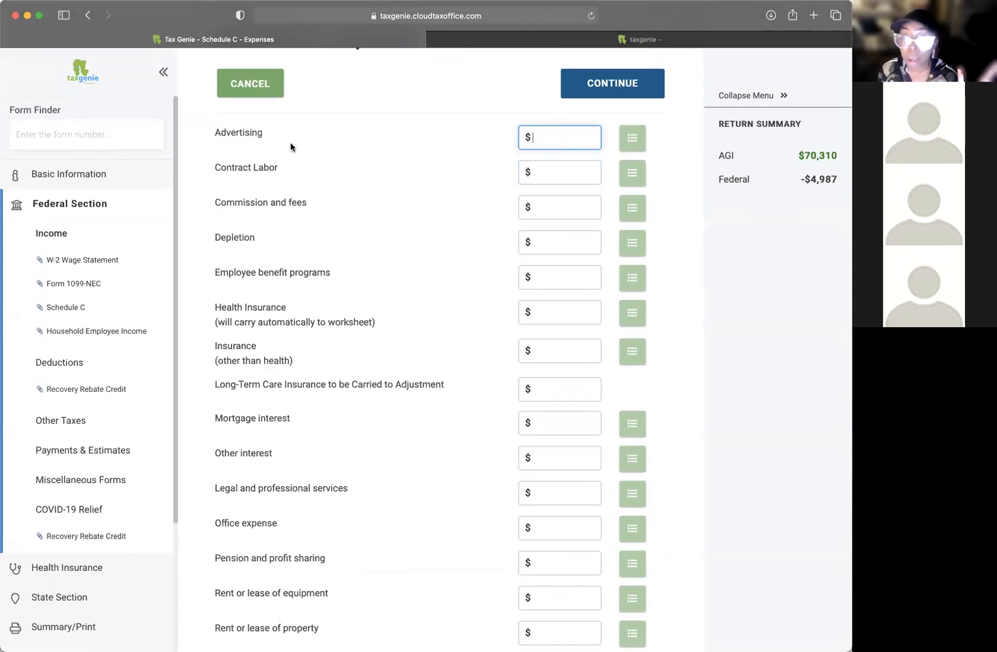
pyautogui.scroll(-1, 290, 144)
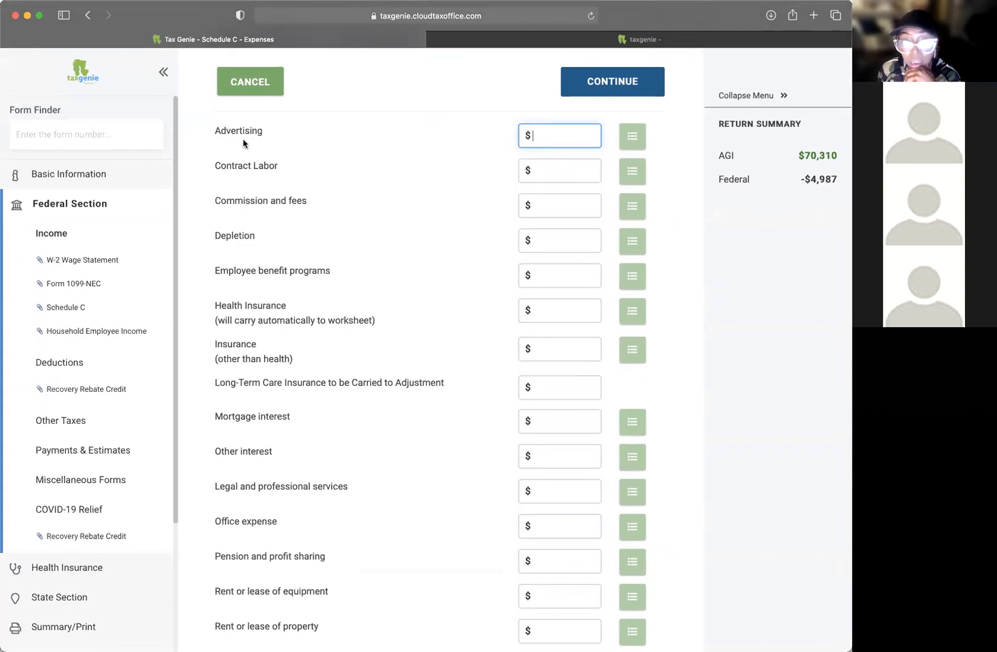
pyautogui.scroll(2, 224, 128)
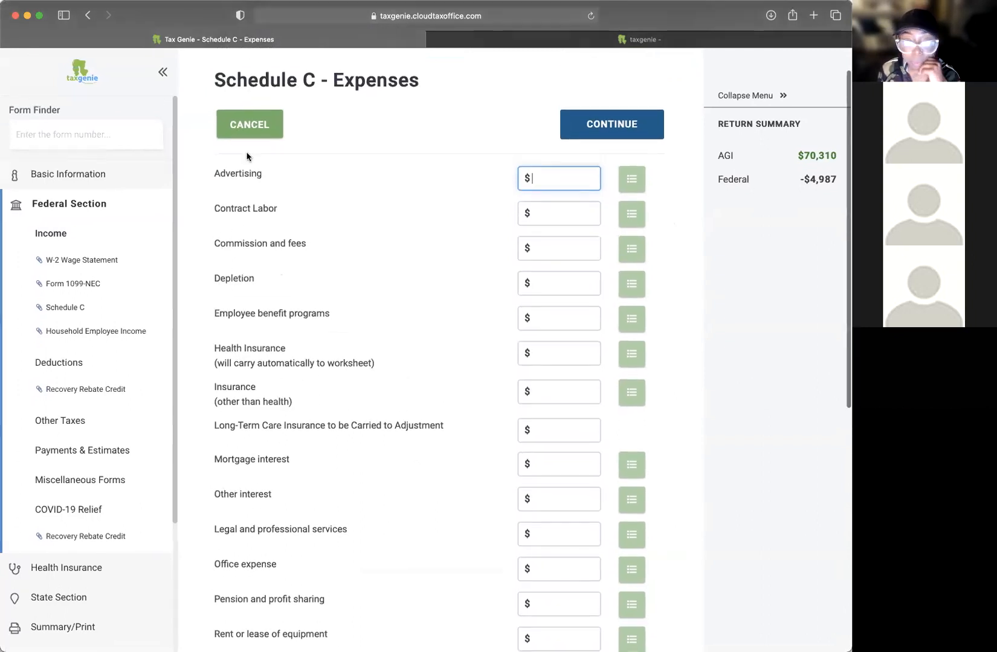
pyautogui.moveTo(227, 207); pyautogui.dragTo(629, 221)
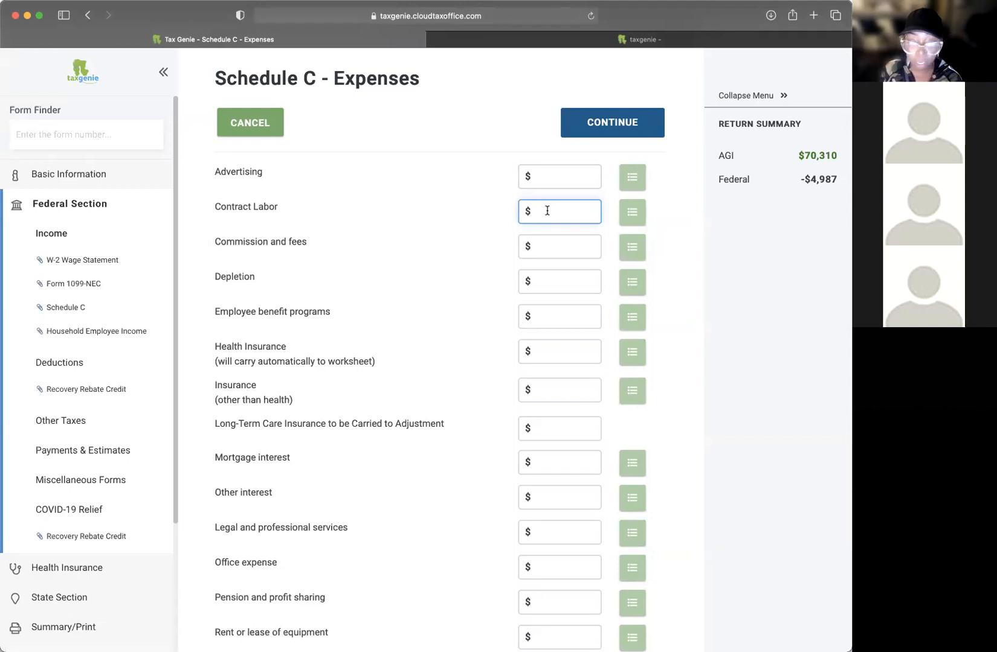
pyautogui.click(568, 251)
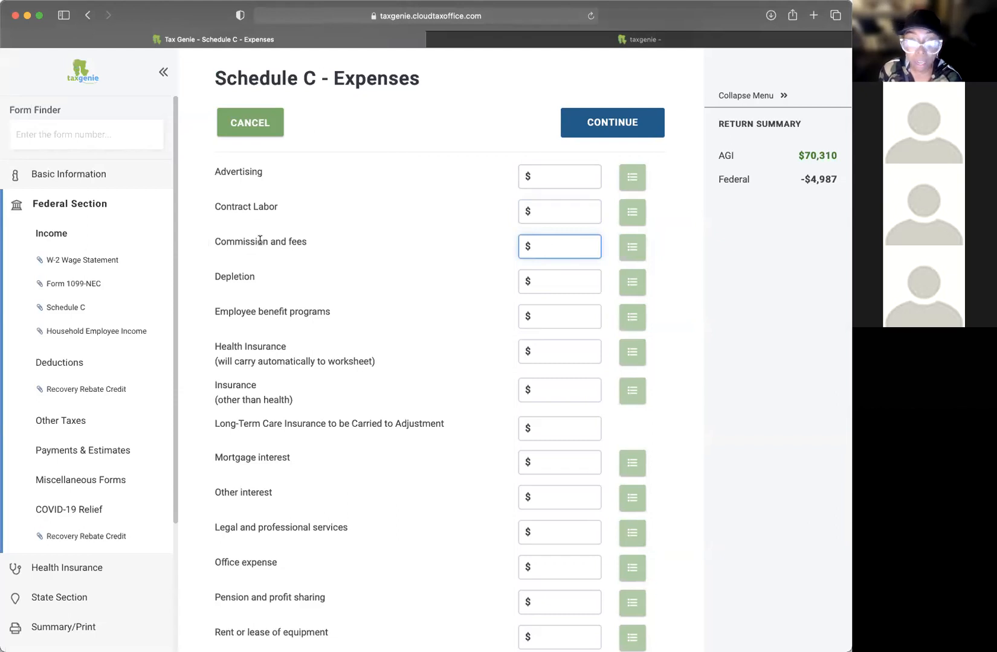
pyautogui.moveTo(290, 242); pyautogui.dragTo(385, 246)
pyautogui.click(535, 249)
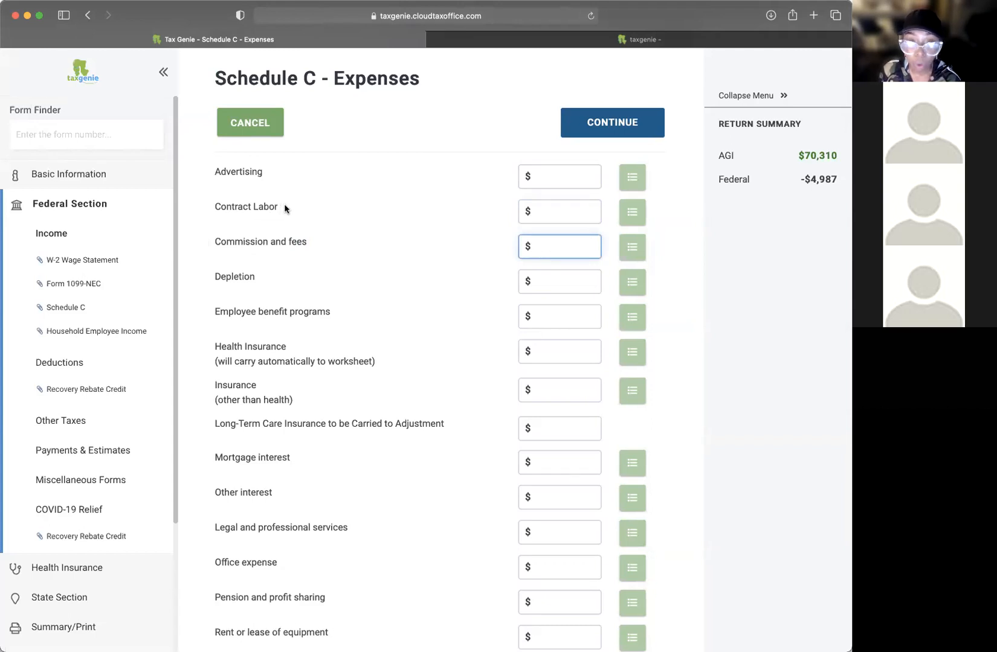
pyautogui.scroll(-2, 425, 261)
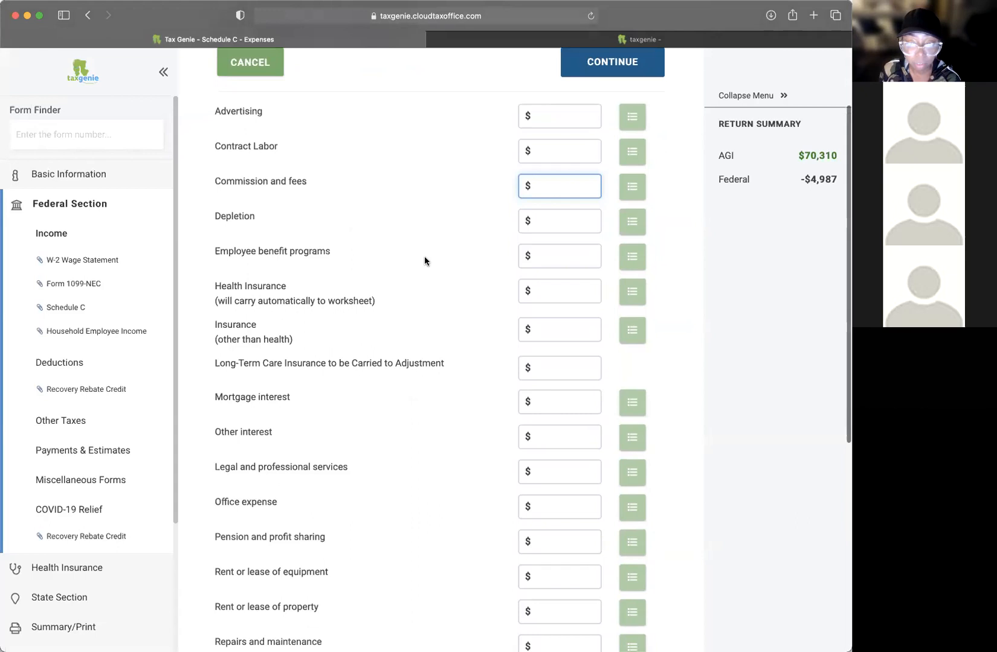
pyautogui.moveTo(221, 214); pyautogui.dragTo(347, 216)
pyautogui.click(577, 222)
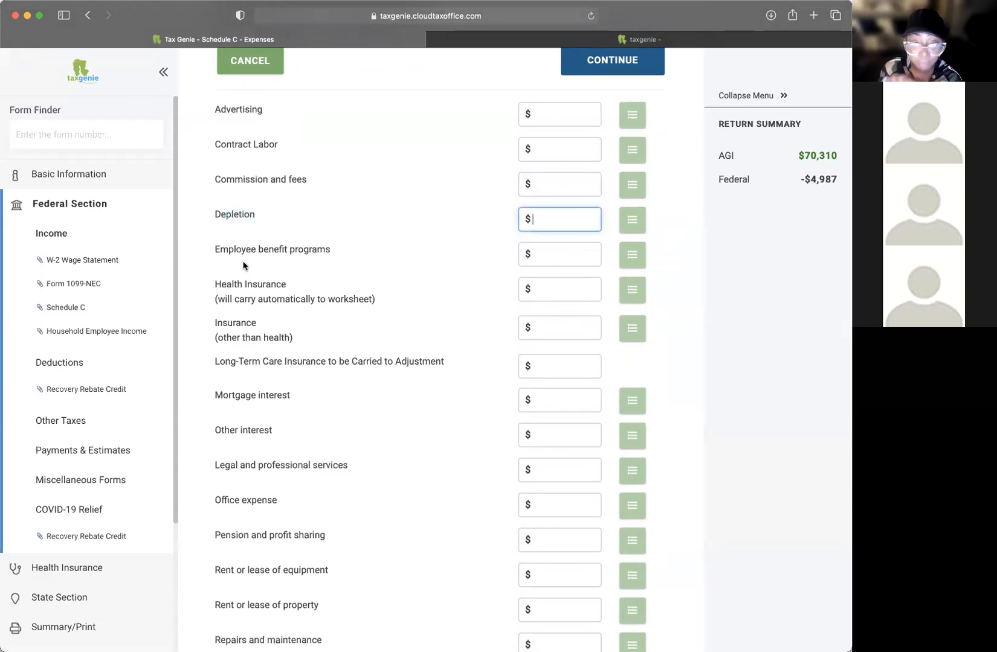
pyautogui.moveTo(229, 249); pyautogui.dragTo(483, 255)
pyautogui.click(353, 257)
pyautogui.moveTo(220, 250); pyautogui.dragTo(390, 261)
pyautogui.scroll(-2, 403, 255)
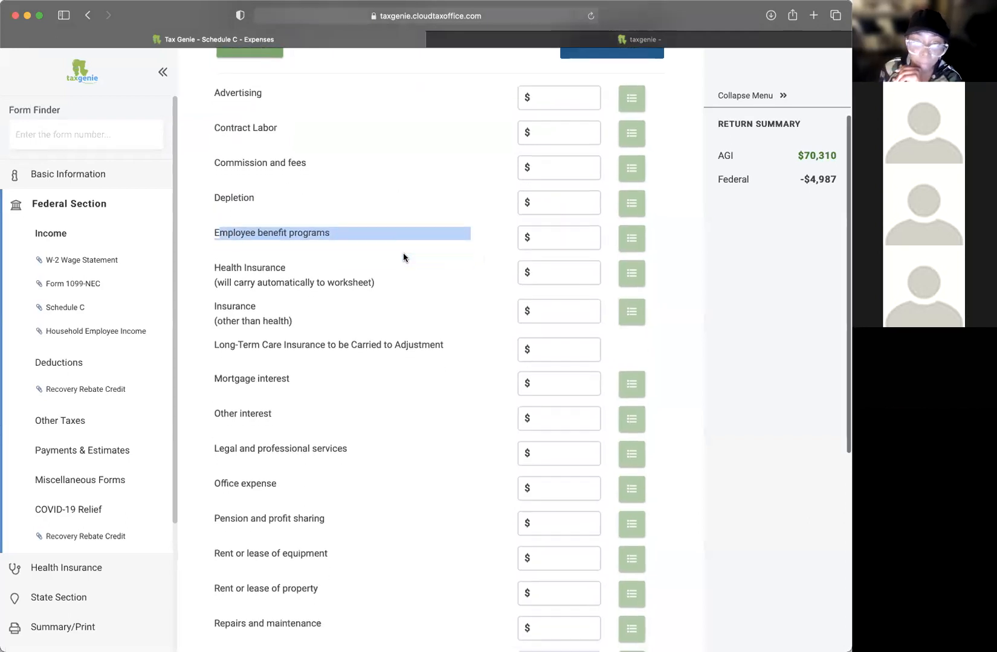
pyautogui.moveTo(219, 232); pyautogui.dragTo(526, 236)
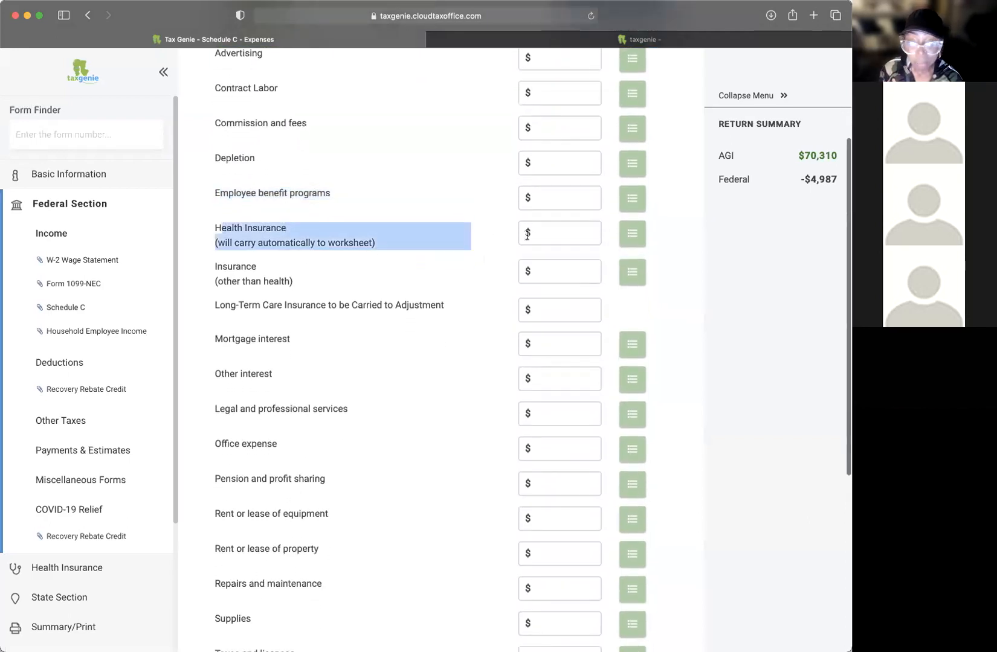
pyautogui.click(594, 235)
pyautogui.moveTo(216, 266); pyautogui.dragTo(589, 274)
pyautogui.click(567, 272)
pyautogui.click(290, 285)
pyautogui.scroll(1, 291, 284)
pyautogui.moveTo(223, 281); pyautogui.dragTo(310, 281)
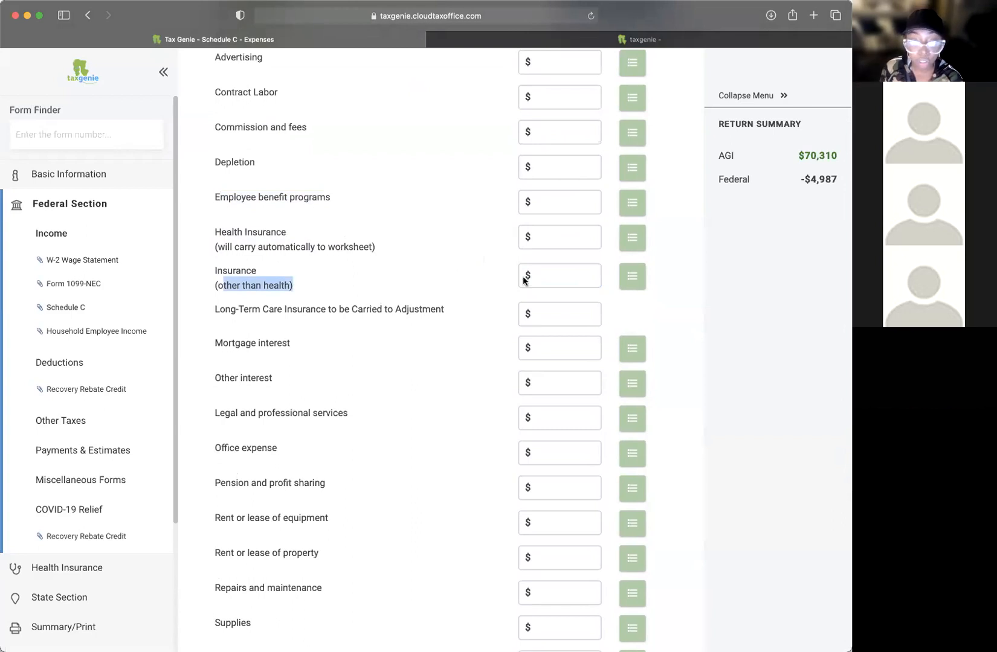
pyautogui.click(550, 276)
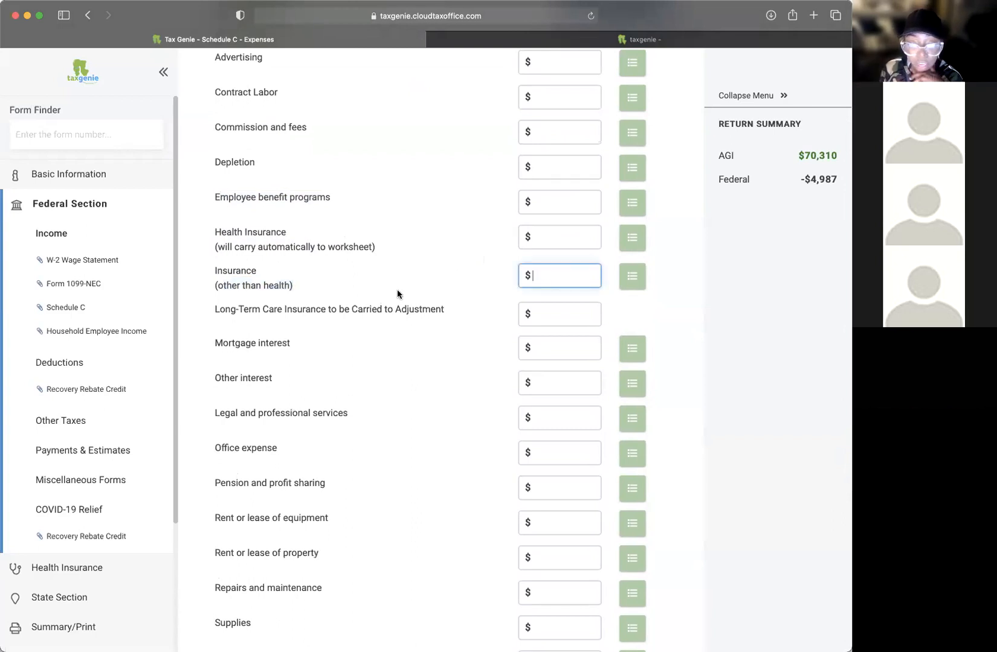
pyautogui.moveTo(270, 277); pyautogui.dragTo(576, 280)
pyautogui.click(576, 281)
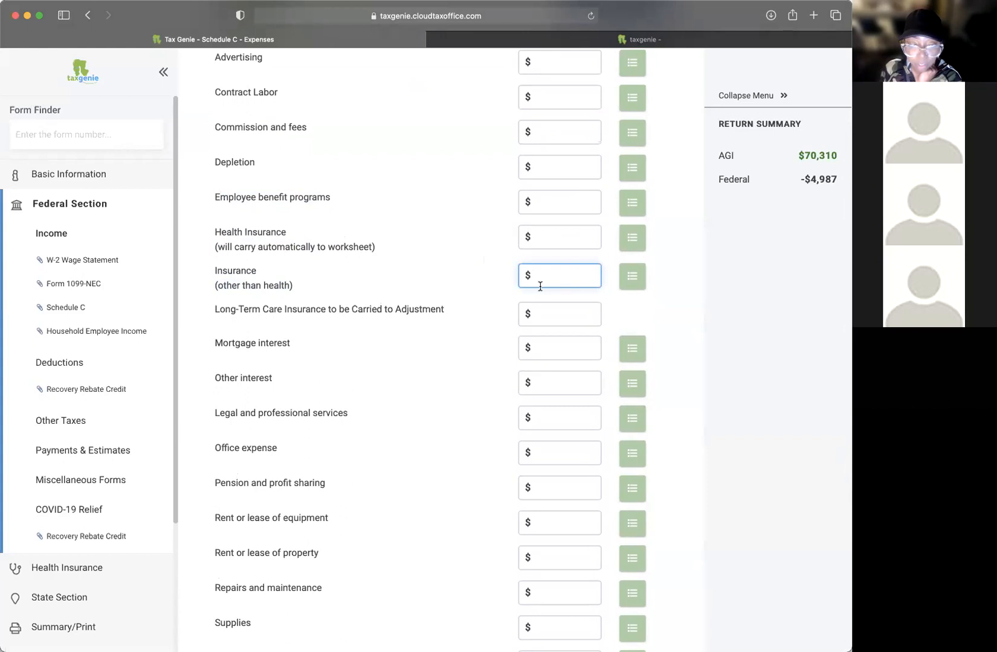
pyautogui.scroll(-2, 541, 284)
pyautogui.moveTo(261, 245); pyautogui.dragTo(529, 245)
pyautogui.click(267, 244)
pyautogui.click(528, 243)
pyautogui.moveTo(607, 244); pyautogui.dragTo(367, 243)
pyautogui.scroll(-2, 367, 243)
pyautogui.moveTo(222, 239); pyautogui.dragTo(405, 241)
pyautogui.moveTo(229, 275); pyautogui.dragTo(350, 281)
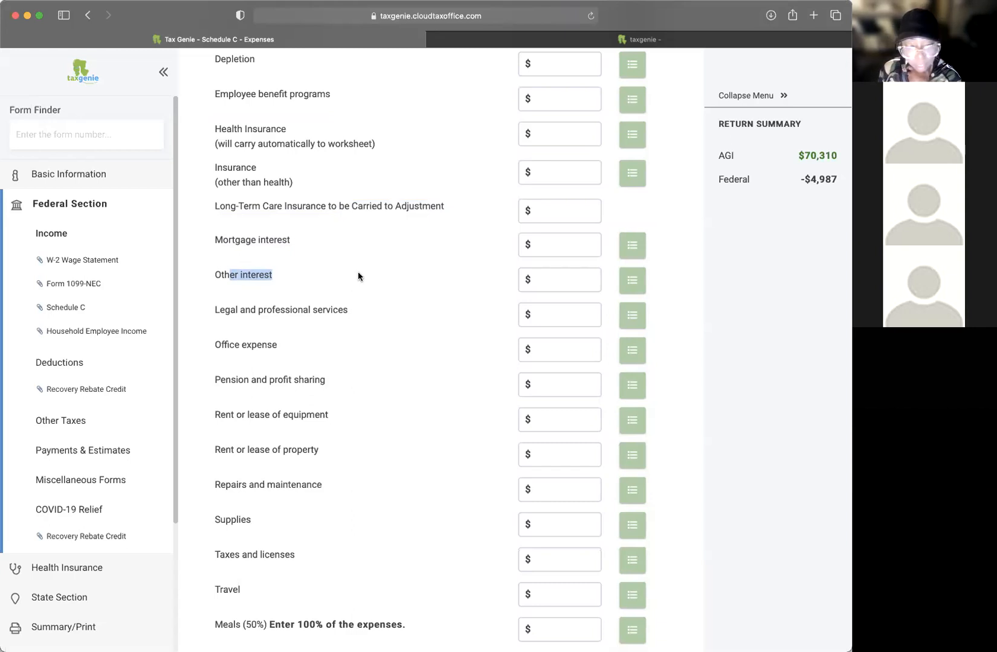
pyautogui.scroll(-1, 312, 257)
pyautogui.click(312, 260)
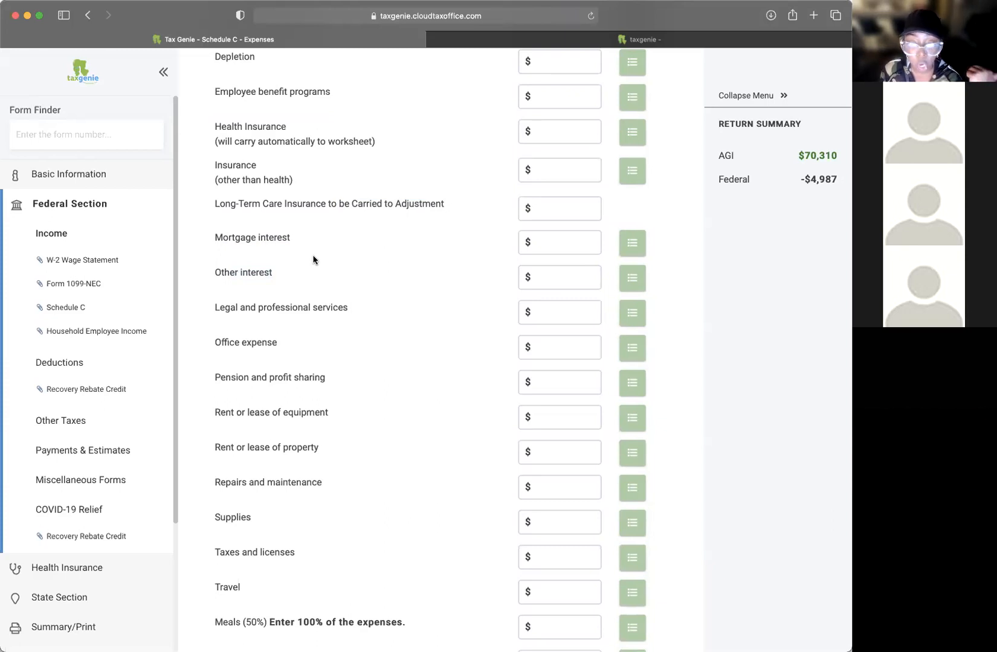
pyautogui.scroll(3, 313, 260)
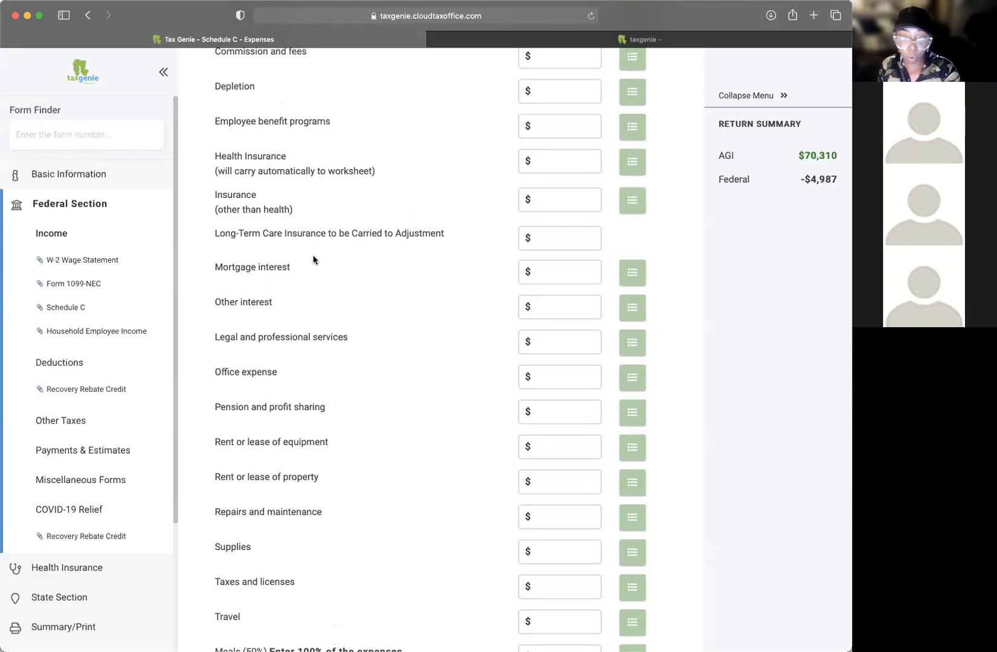
pyautogui.moveTo(222, 302); pyautogui.dragTo(272, 302)
pyautogui.click(554, 308)
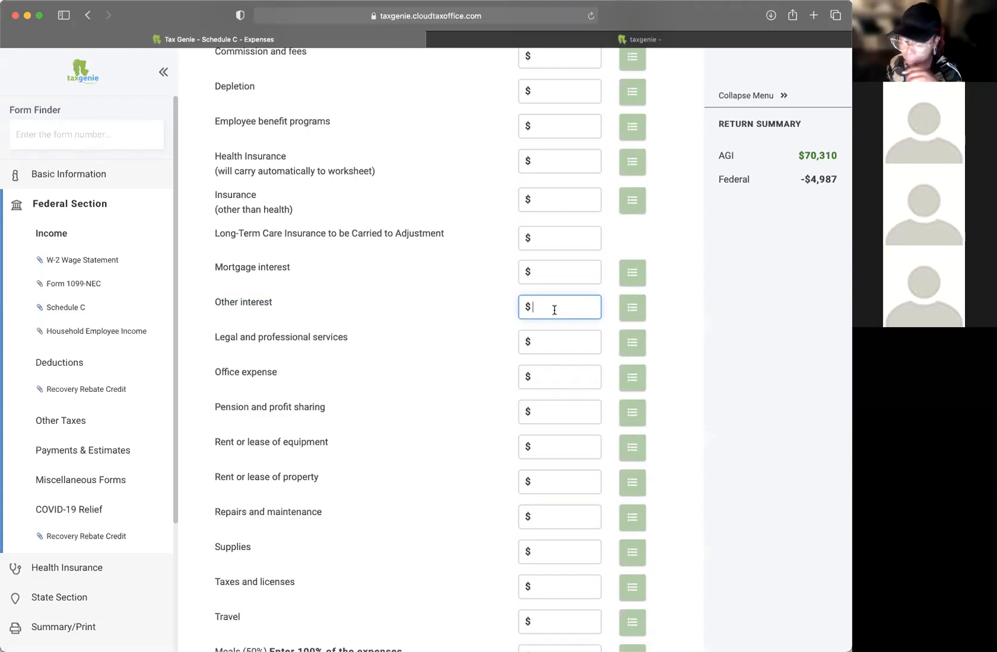
pyautogui.scroll(1, 465, 217)
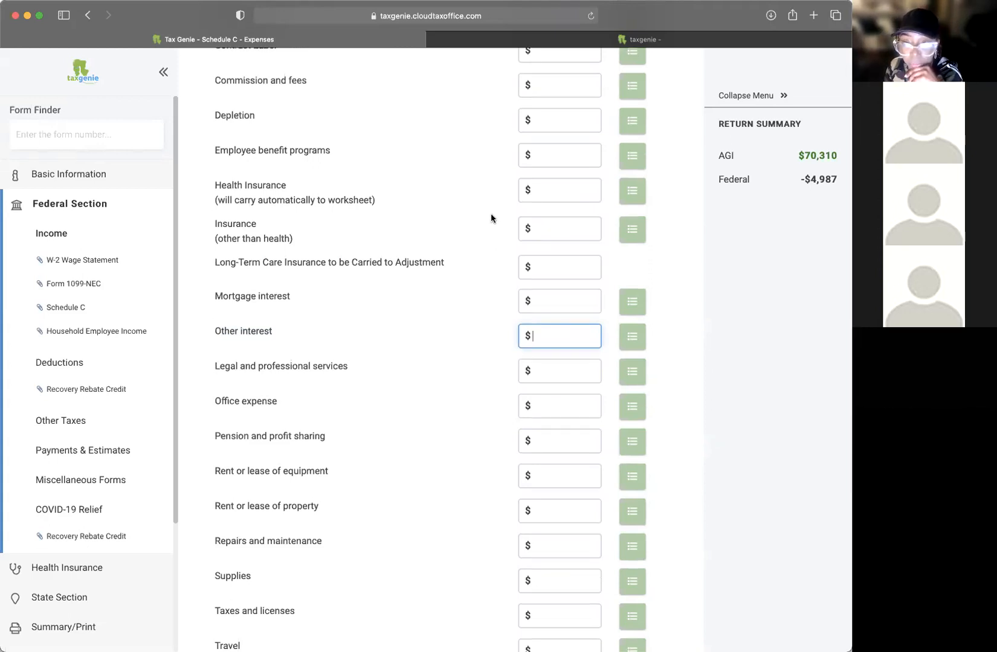
pyautogui.scroll(-1, 490, 214)
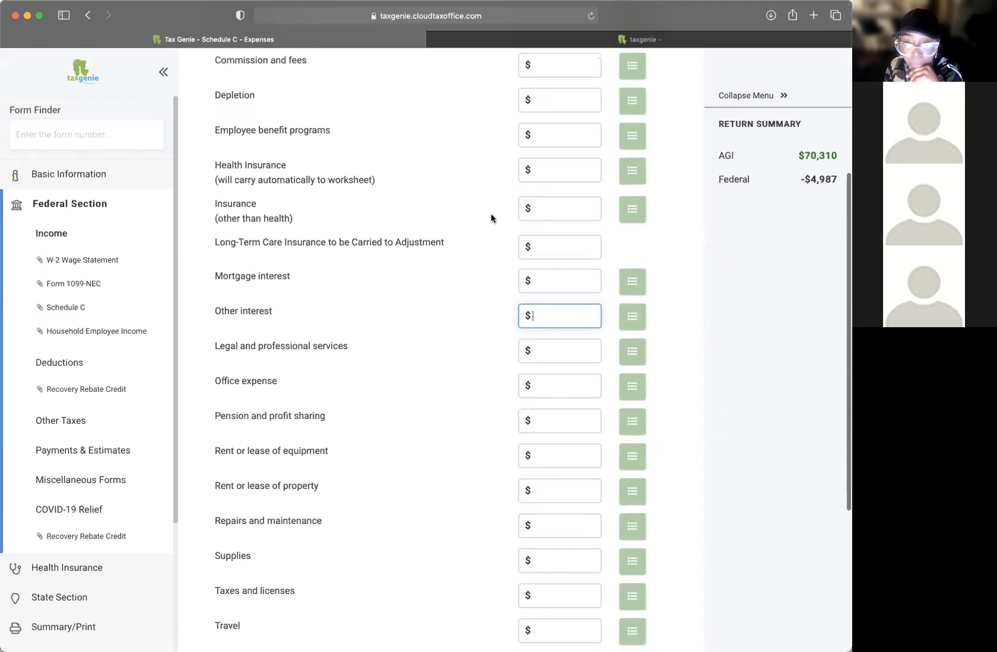
pyautogui.scroll(-1, 490, 216)
pyautogui.scroll(-2, 491, 216)
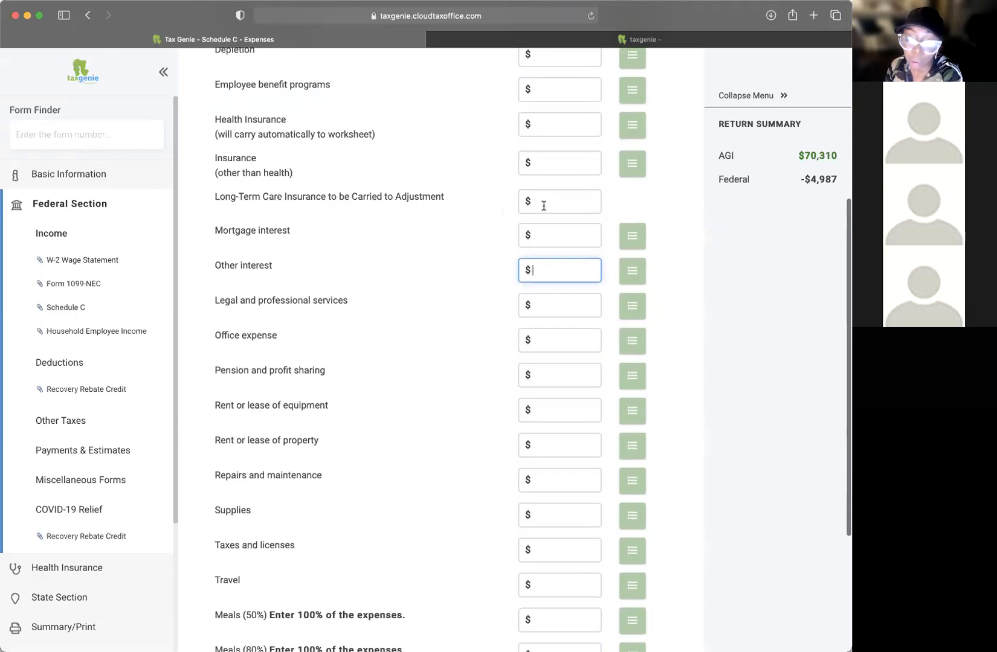
pyautogui.scroll(-2, 537, 201)
pyautogui.scroll(8, 450, 208)
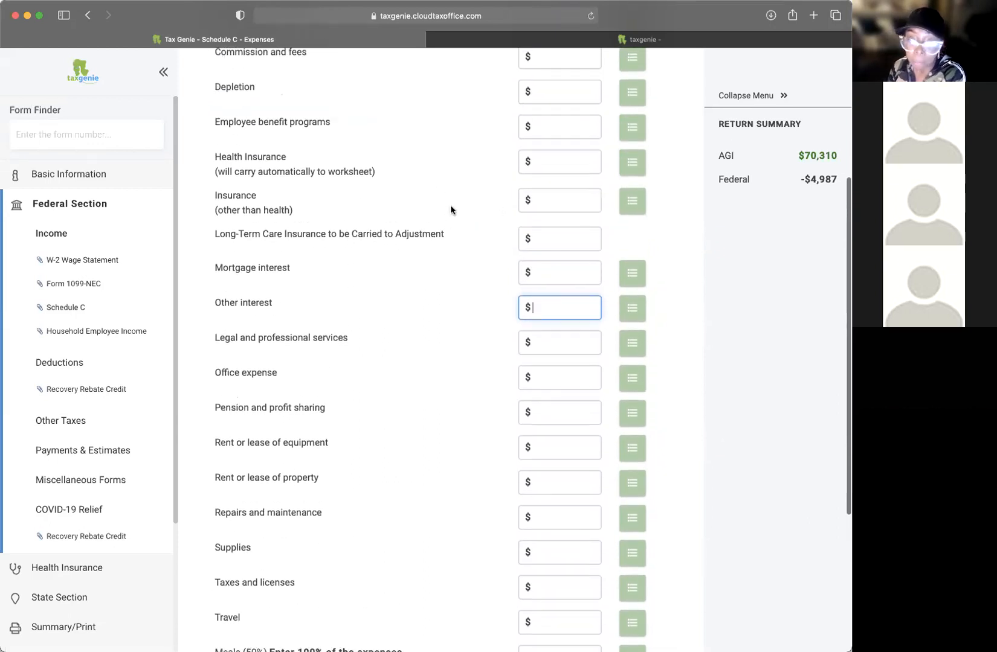
pyautogui.scroll(5, 450, 207)
pyautogui.scroll(-9, 450, 208)
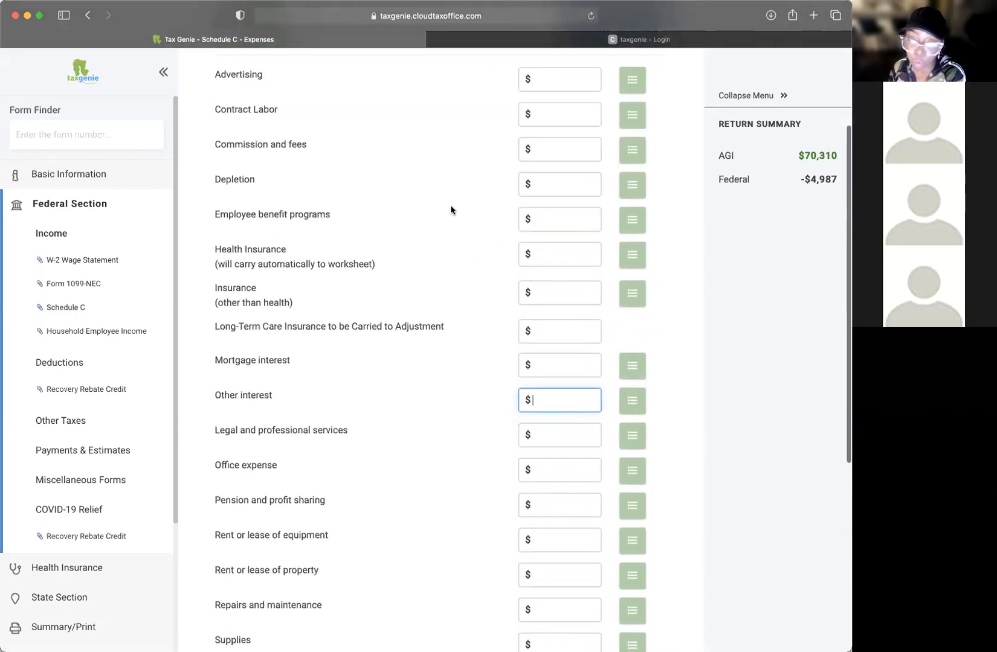
pyautogui.scroll(-1, 561, 258)
pyautogui.click(550, 232)
pyautogui.click(555, 257)
pyautogui.scroll(2, 555, 256)
pyautogui.click(551, 228)
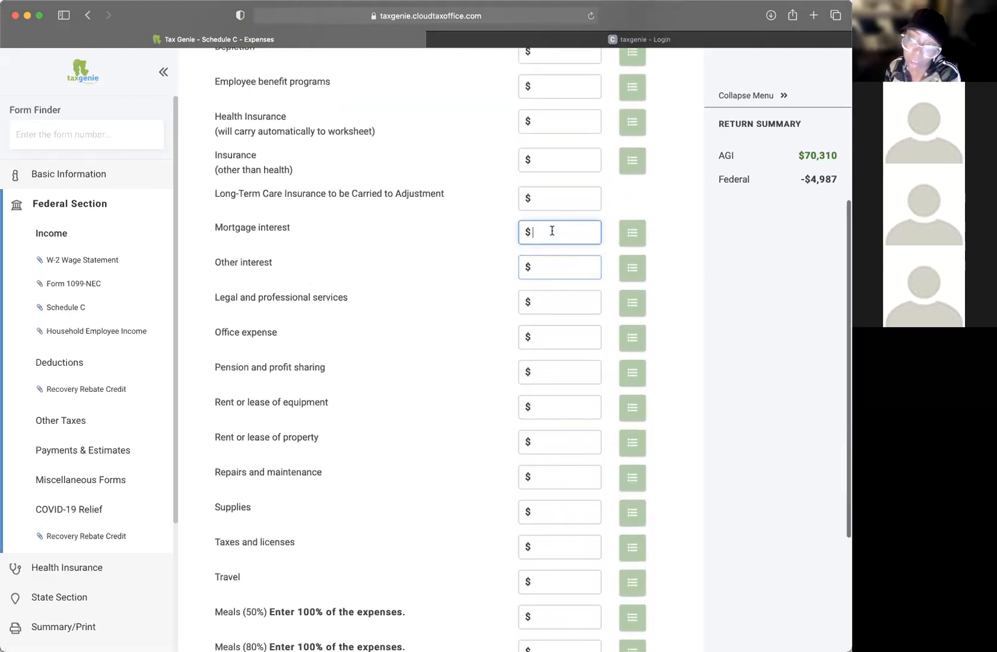
pyautogui.click(555, 272)
pyautogui.moveTo(230, 266); pyautogui.dragTo(406, 267)
pyautogui.click(491, 267)
pyautogui.click(576, 271)
pyautogui.click(574, 237)
pyautogui.click(560, 267)
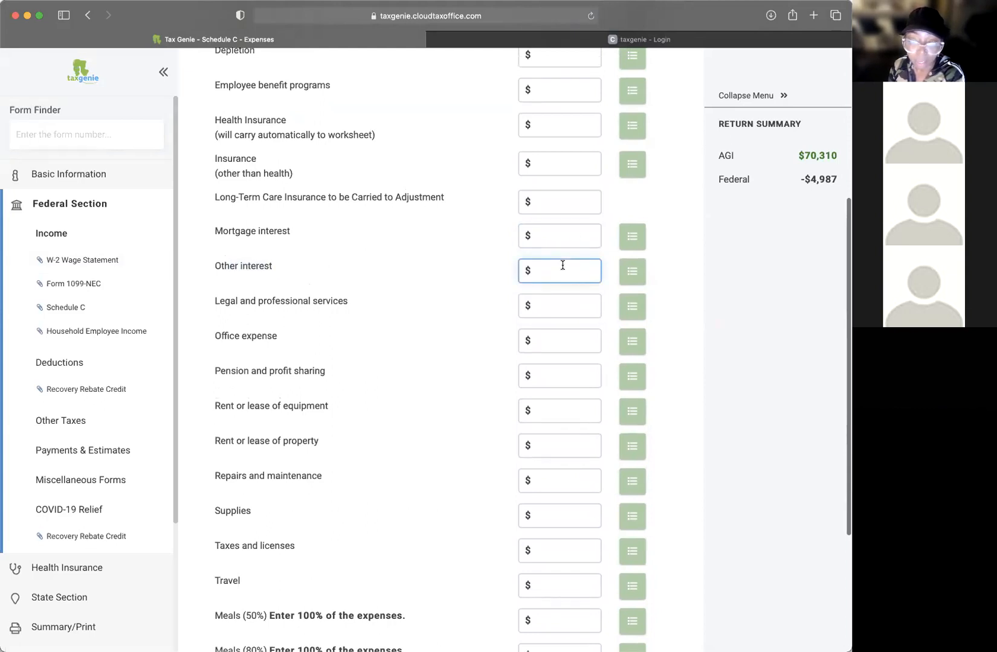
pyautogui.scroll(-3, 562, 265)
pyautogui.scroll(-1, 558, 251)
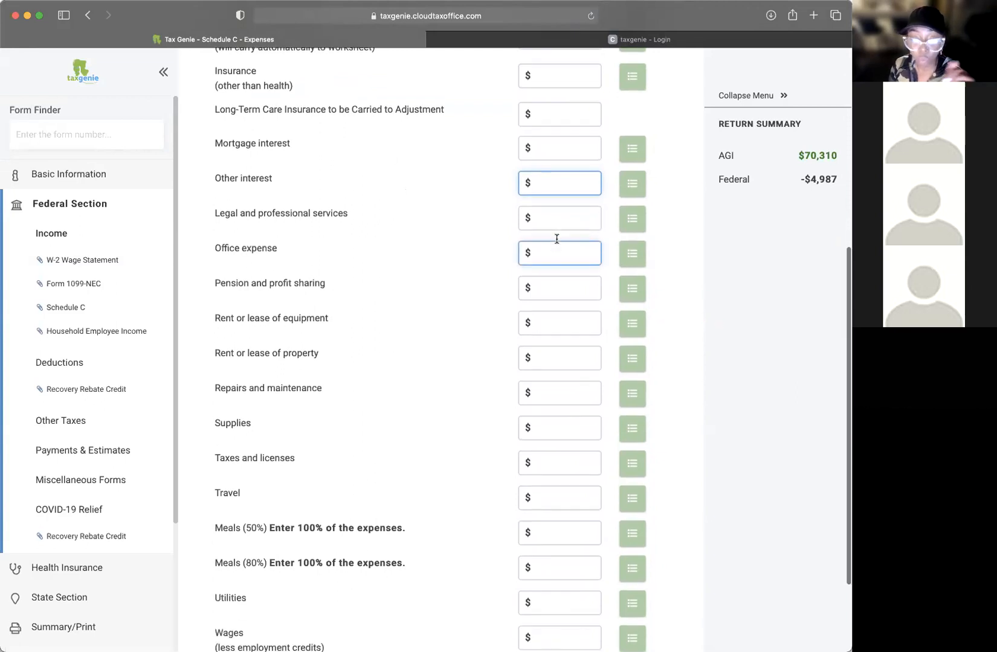
pyautogui.scroll(2, 399, 181)
pyautogui.moveTo(239, 228); pyautogui.dragTo(549, 230)
pyautogui.click(565, 240)
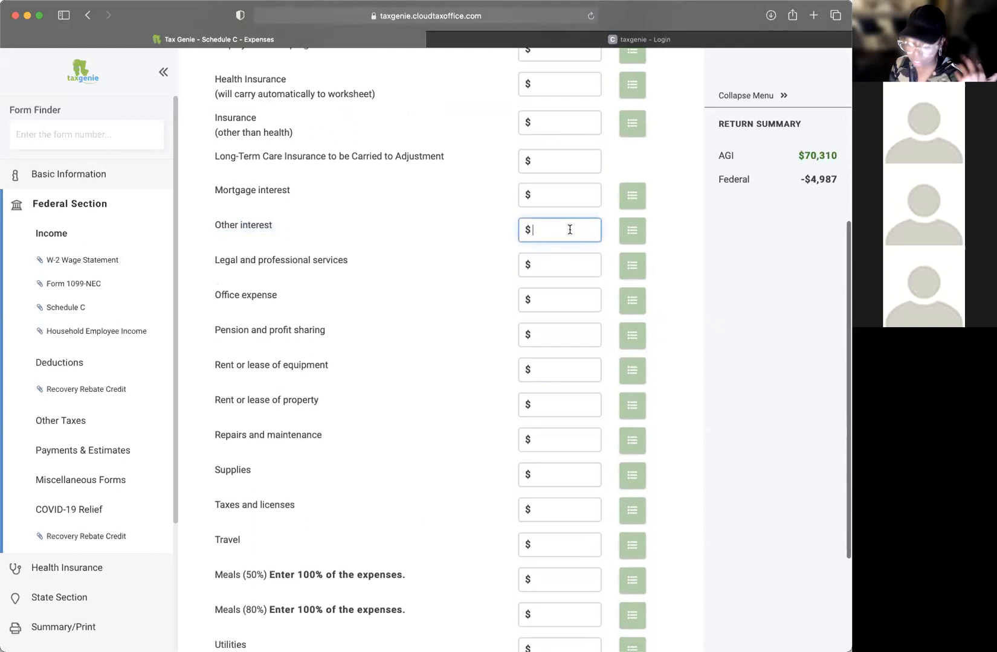
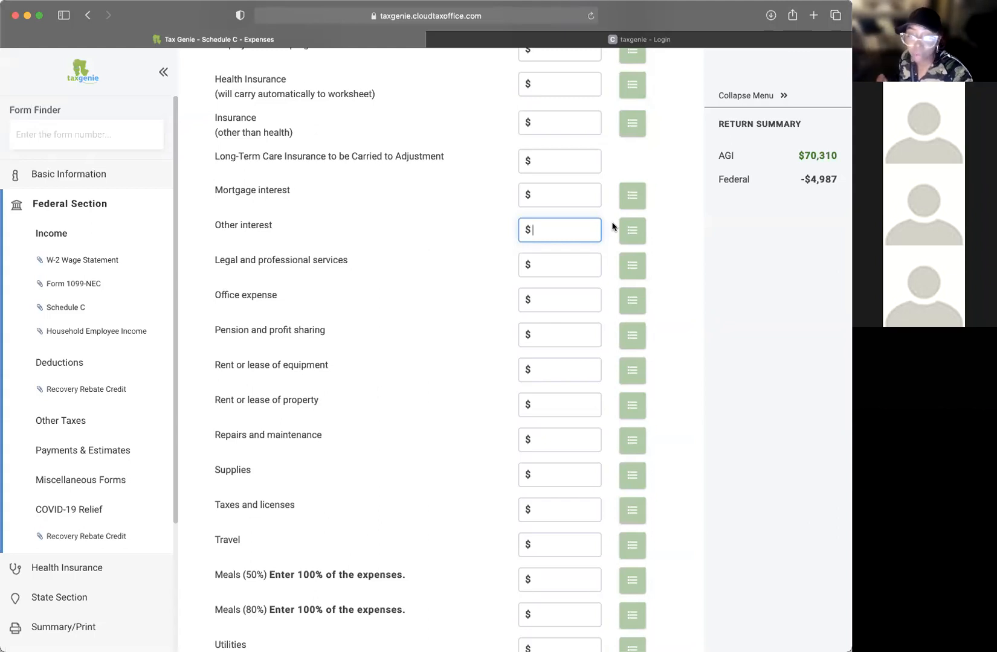
# Step: Walk through the Pension, Rent or lease, and Mortgage interest expense lines
pyautogui.scroll(-3, 576, 181)
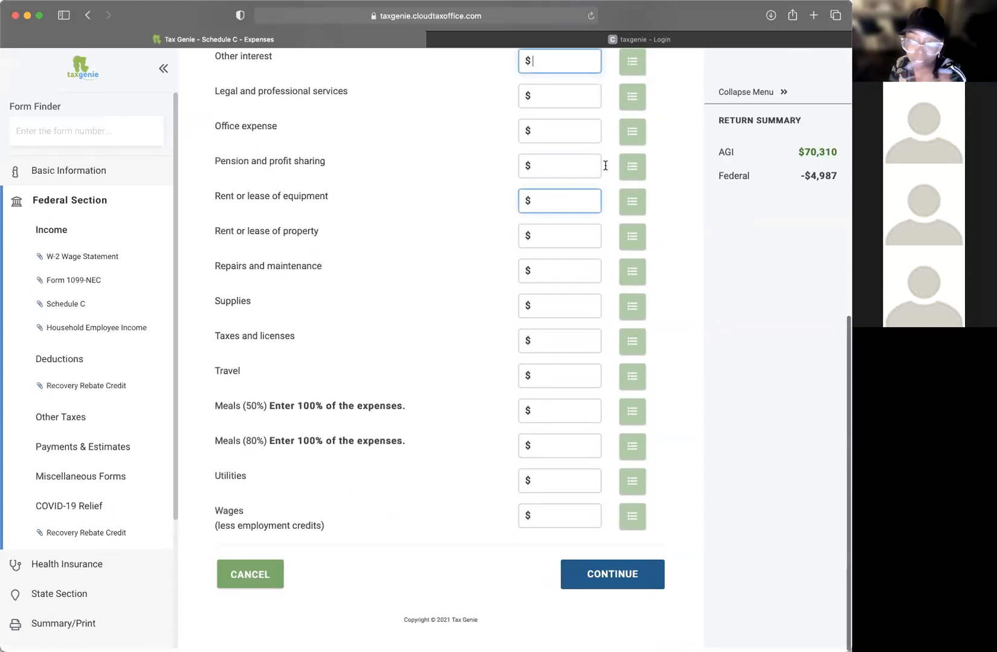
pyautogui.scroll(2, 507, 162)
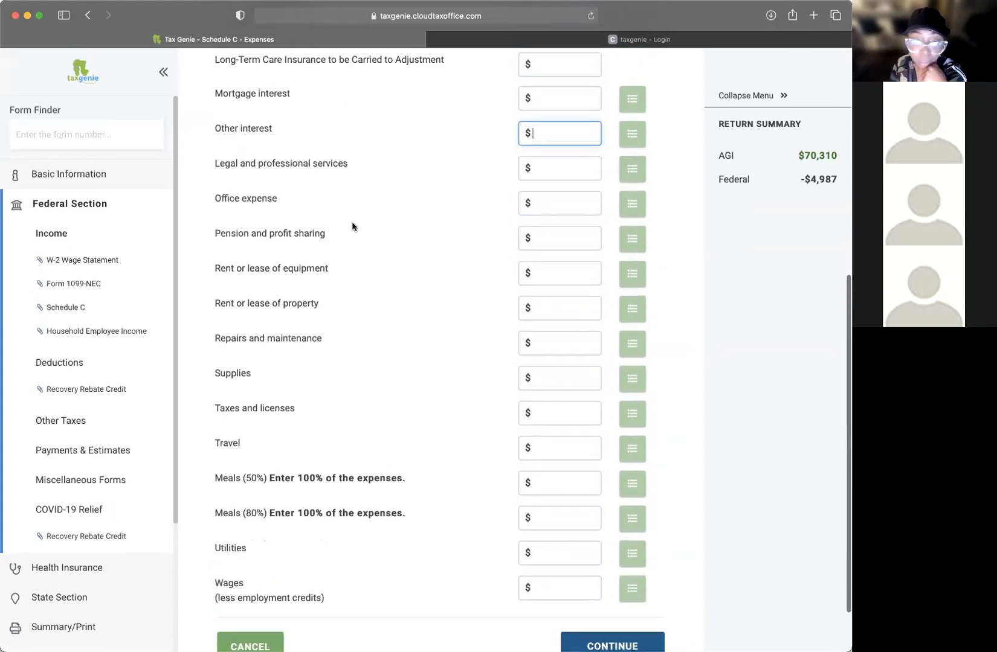
pyautogui.moveTo(221, 233); pyautogui.dragTo(376, 243)
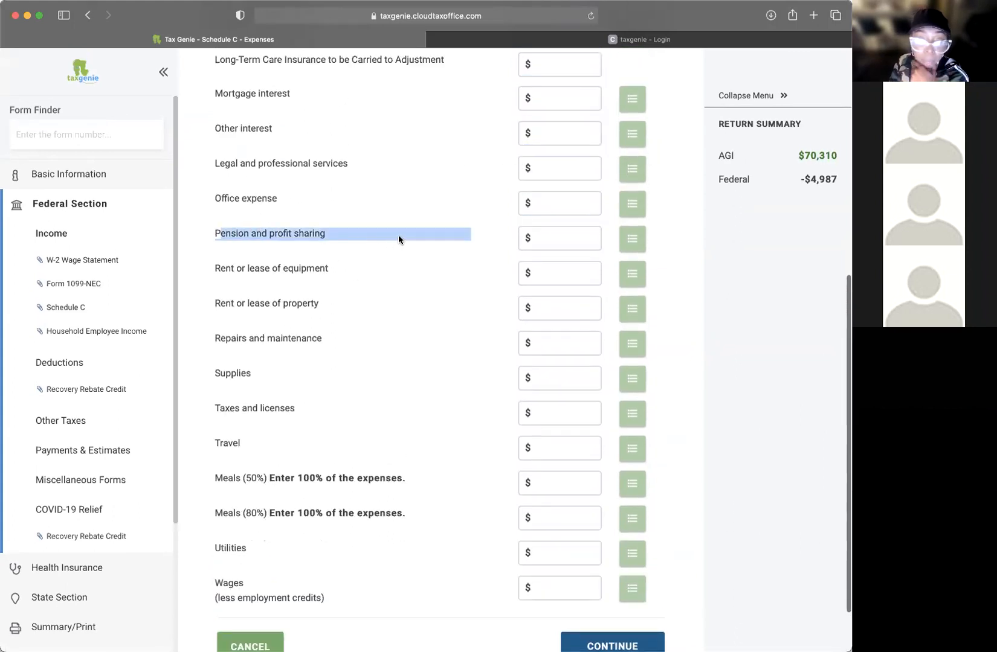
pyautogui.click(570, 238)
pyautogui.scroll(-1, 571, 240)
pyautogui.click(569, 247)
pyautogui.click(245, 242)
pyautogui.moveTo(226, 247); pyautogui.dragTo(323, 251)
pyautogui.click(372, 249)
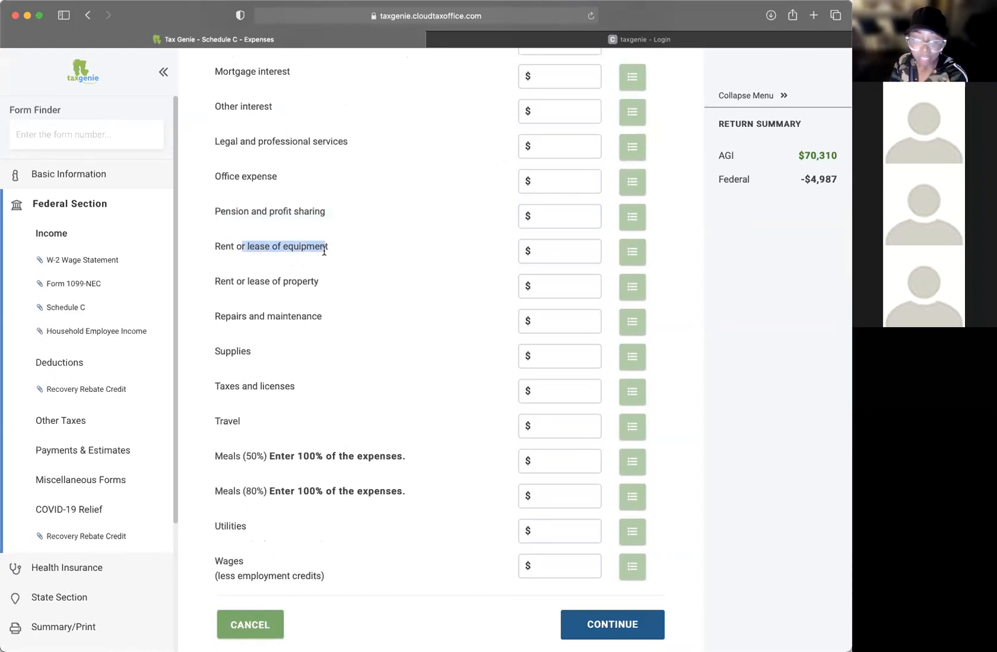
pyautogui.click(579, 252)
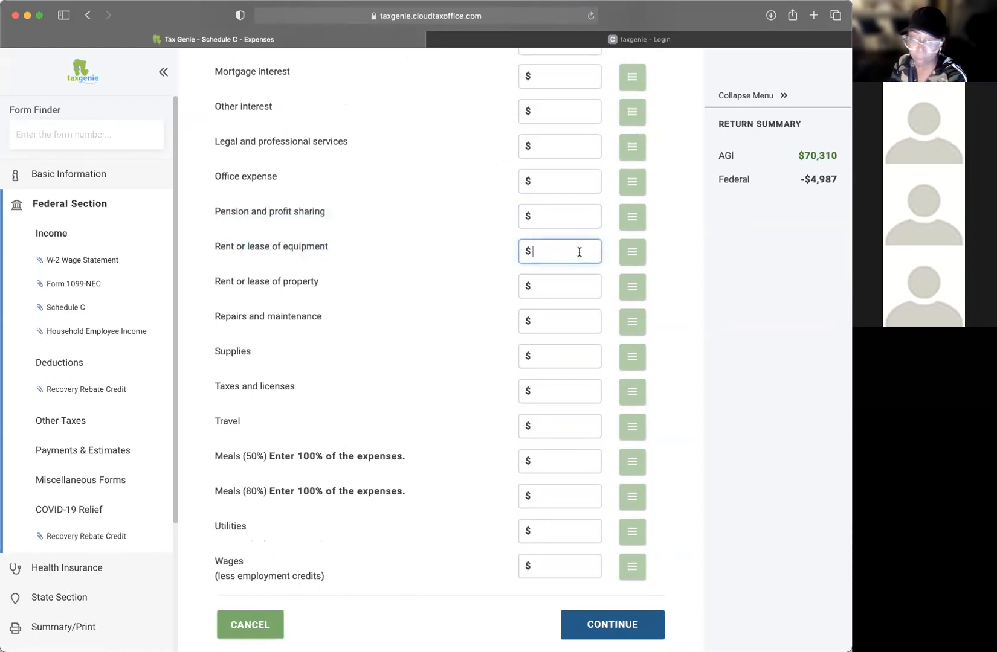
pyautogui.scroll(-1, 548, 255)
pyautogui.click(251, 247)
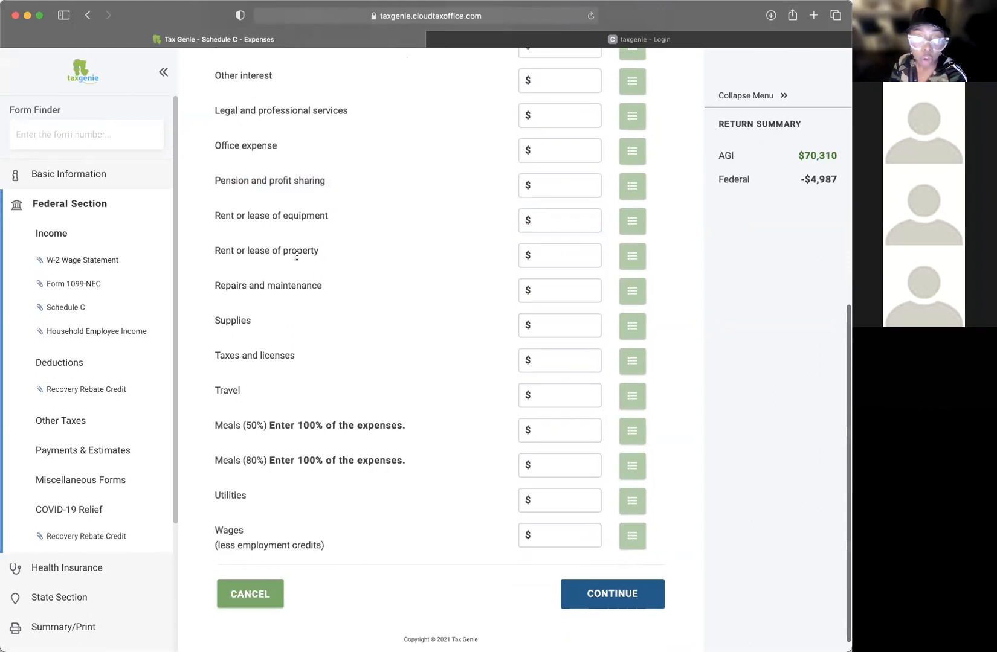
pyautogui.click(545, 256)
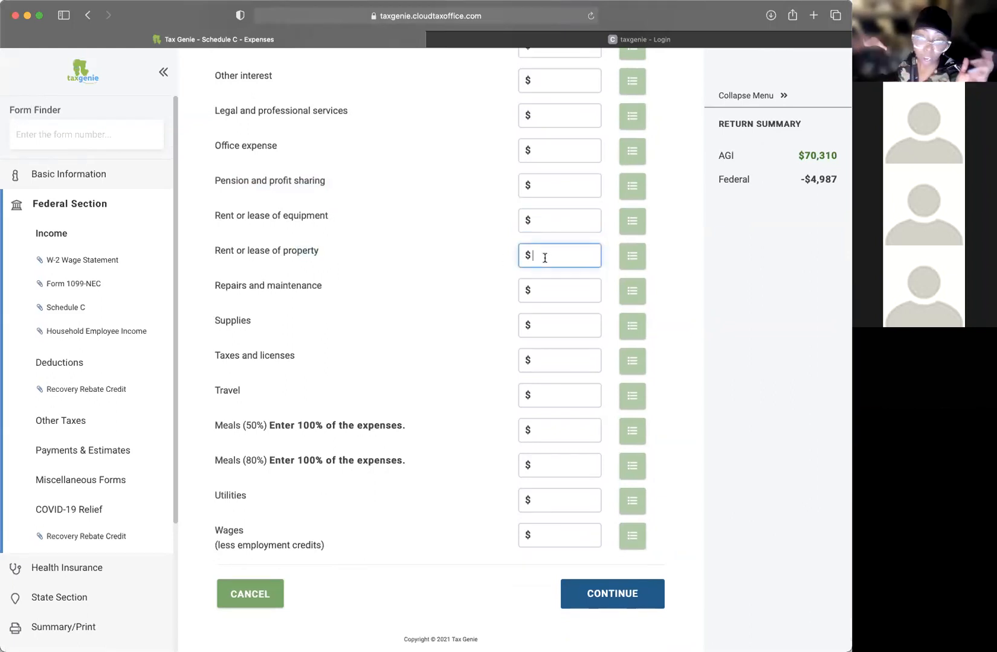
pyautogui.moveTo(253, 250); pyautogui.dragTo(567, 250)
pyautogui.click(567, 249)
pyautogui.scroll(4, 389, 239)
pyautogui.moveTo(228, 191); pyautogui.dragTo(592, 197)
pyautogui.click(592, 197)
pyautogui.moveTo(227, 191); pyautogui.dragTo(357, 206)
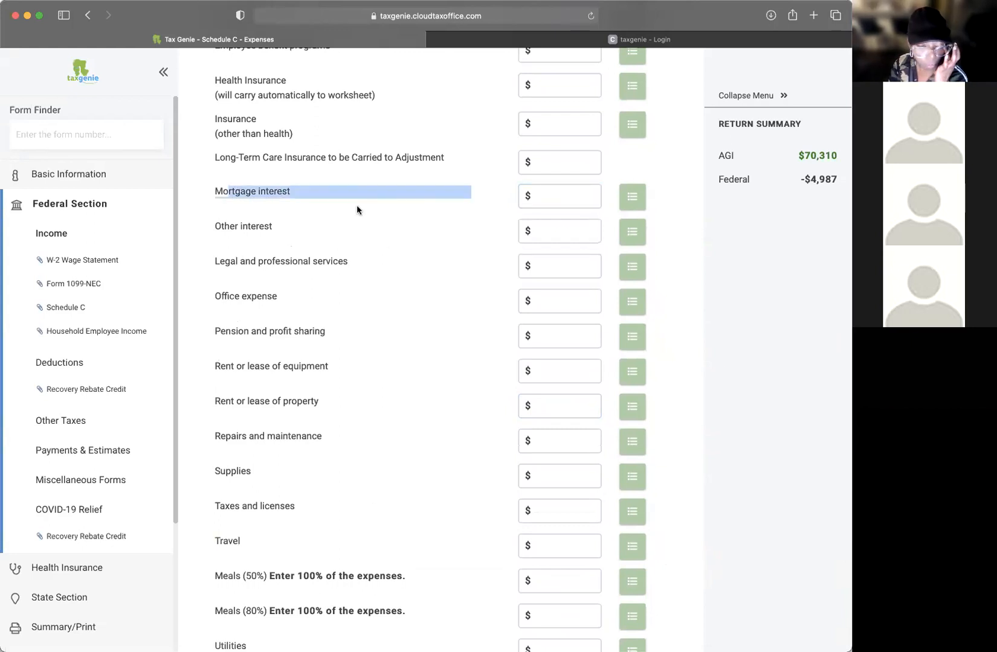
pyautogui.scroll(-4, 459, 251)
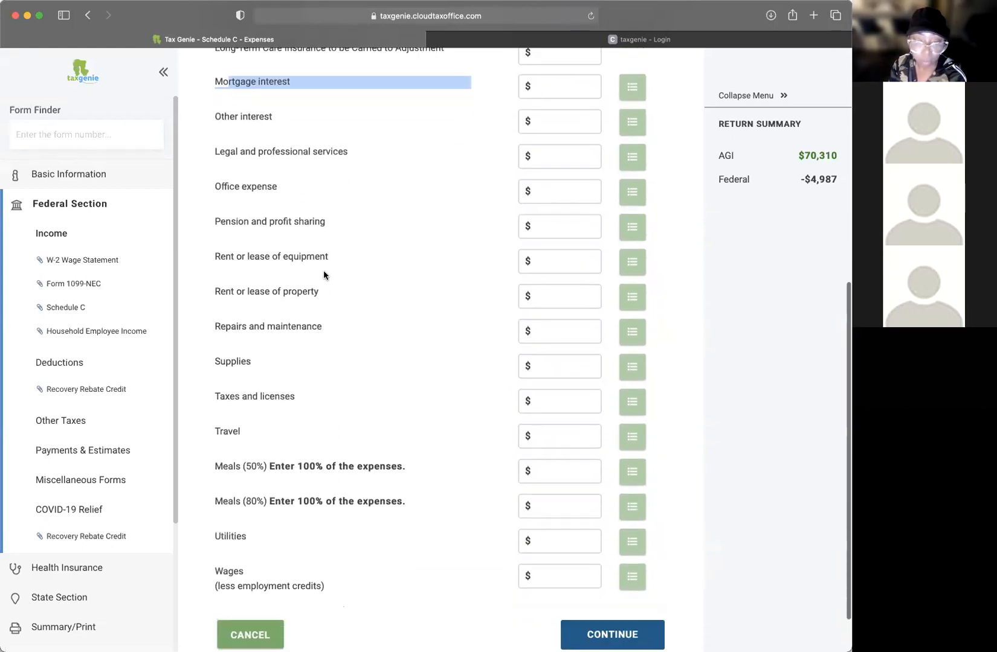
pyautogui.moveTo(261, 292); pyautogui.dragTo(346, 295)
pyautogui.scroll(-2, 431, 285)
pyautogui.moveTo(205, 272); pyautogui.dragTo(372, 274)
# Step: Go over the Repairs and maintenance, Supplies, Taxes and licenses, and Travel expense lines
pyautogui.click(560, 274)
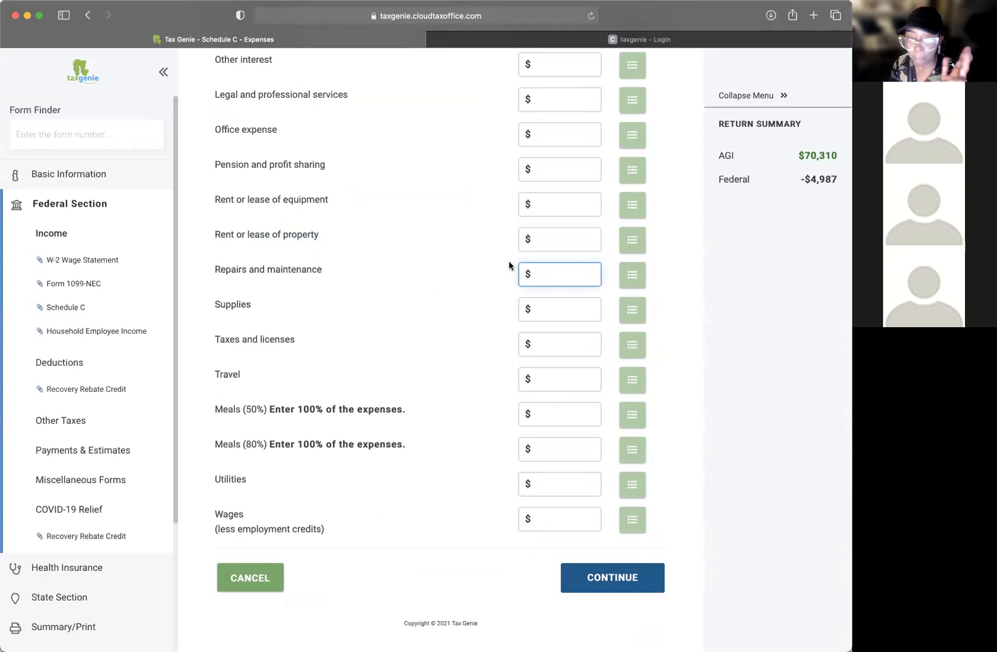
pyautogui.scroll(10, 418, 247)
pyautogui.scroll(-8, 419, 249)
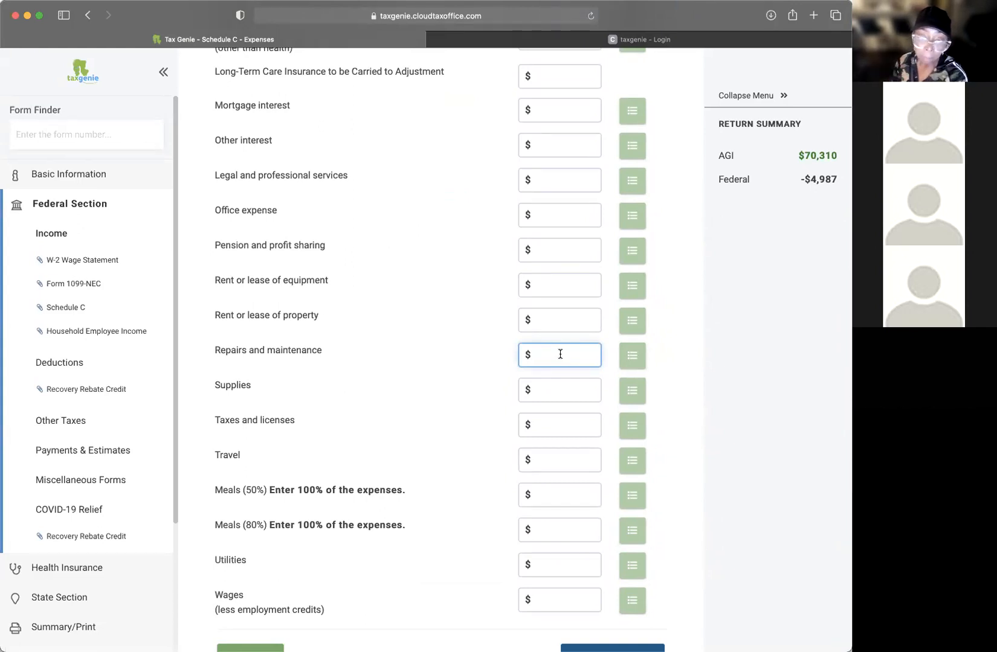
pyautogui.moveTo(225, 352); pyautogui.dragTo(377, 354)
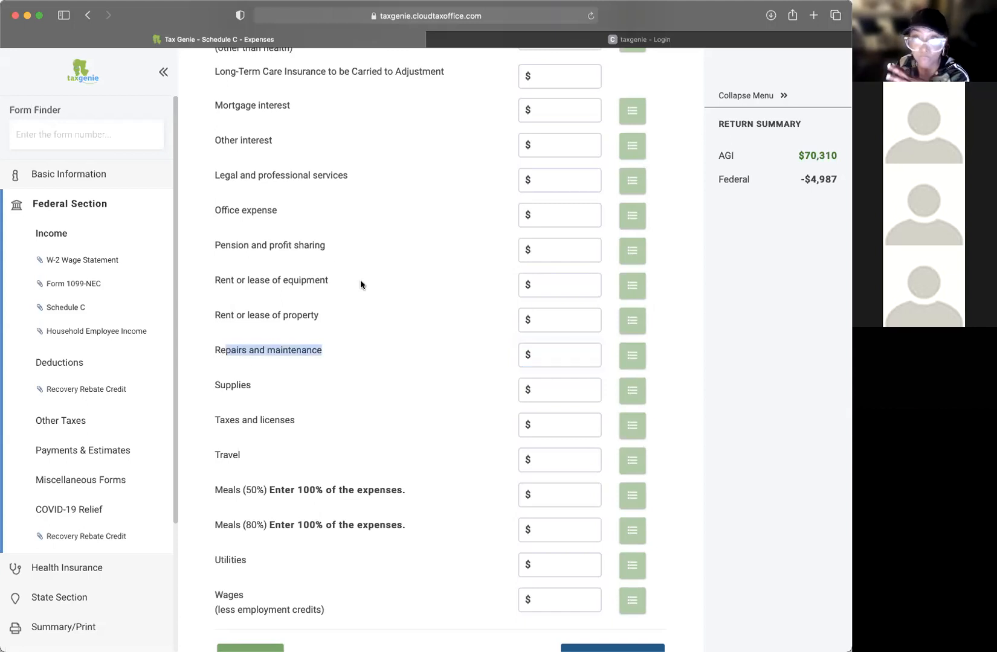
pyautogui.scroll(-1, 350, 281)
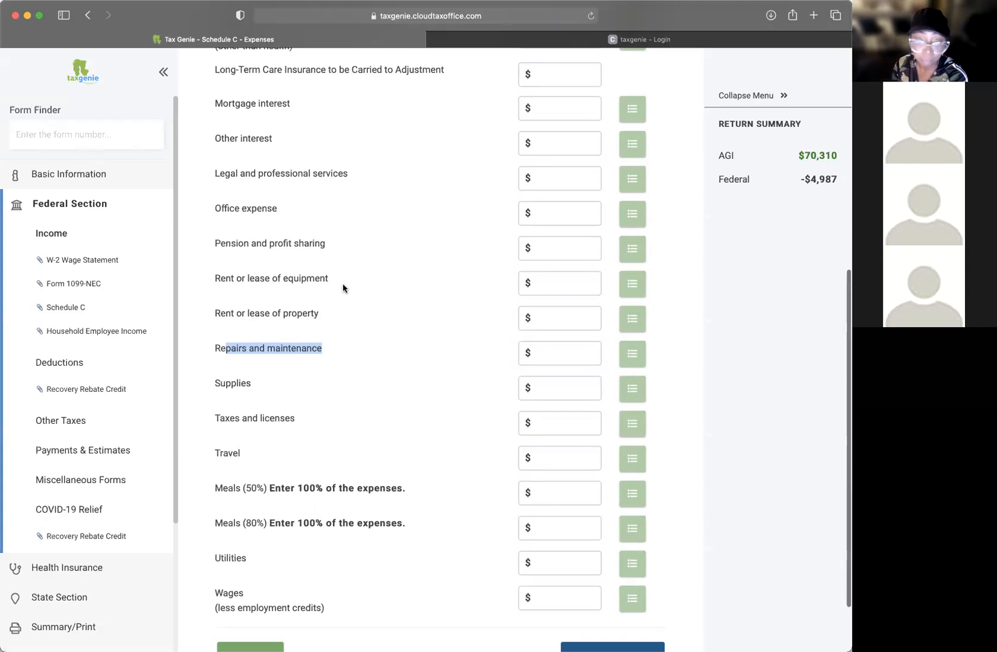
pyautogui.moveTo(305, 349); pyautogui.dragTo(525, 353)
pyautogui.click(545, 351)
pyautogui.scroll(-2, 461, 355)
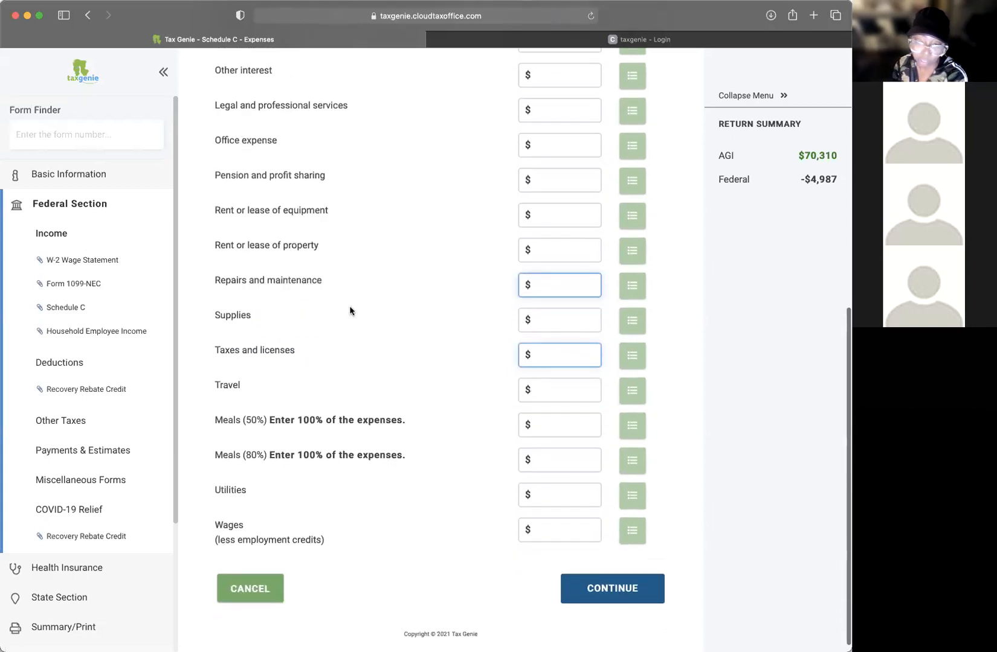
pyautogui.click(534, 322)
pyautogui.scroll(-1, 491, 382)
pyautogui.click(558, 354)
pyautogui.click(564, 319)
pyautogui.click(562, 286)
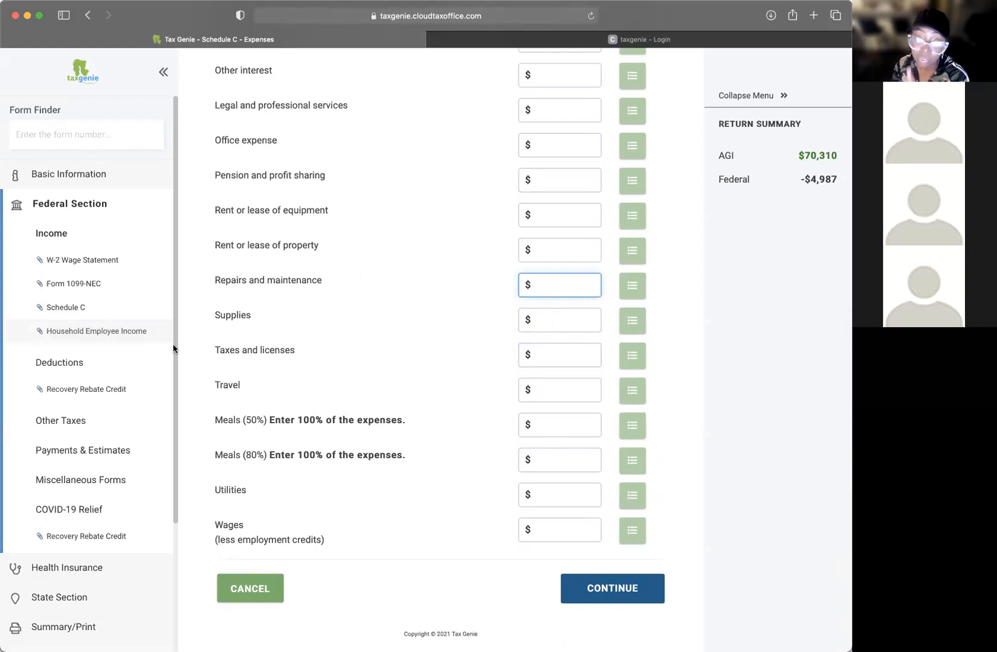
pyautogui.moveTo(215, 351); pyautogui.dragTo(336, 356)
pyautogui.click(315, 352)
pyautogui.click(563, 353)
pyautogui.scroll(5, 563, 351)
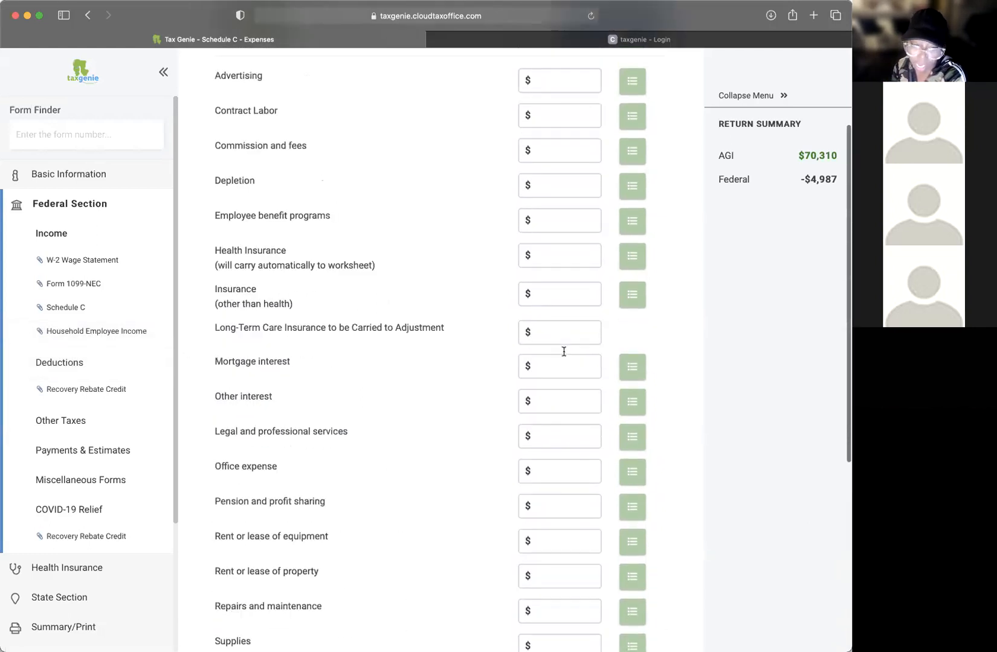
pyautogui.scroll(-6, 564, 351)
pyautogui.moveTo(255, 337); pyautogui.dragTo(400, 340)
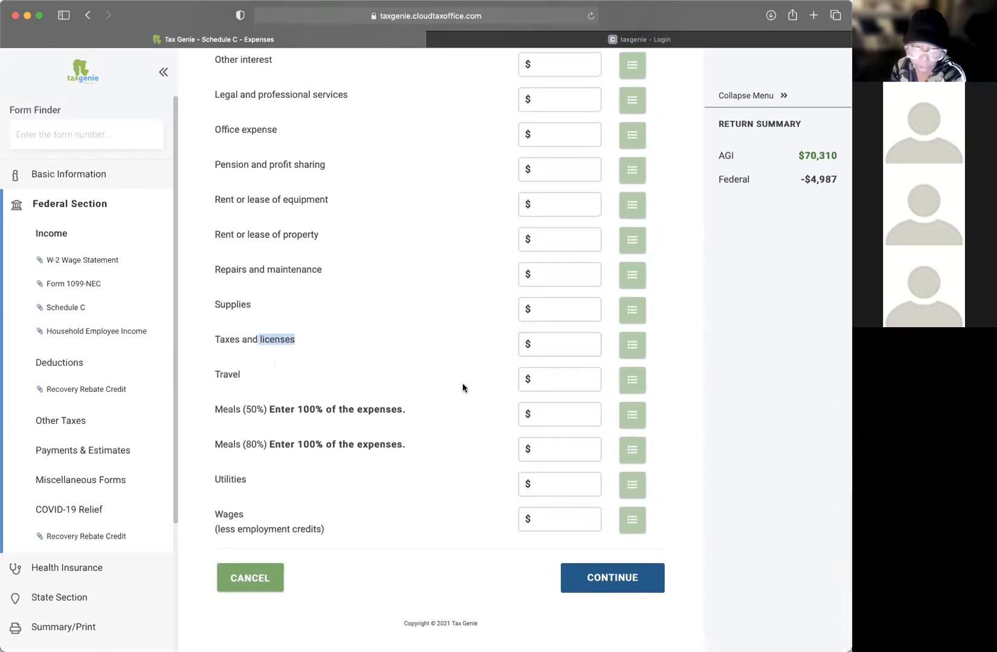
pyautogui.click(546, 380)
pyautogui.moveTo(216, 373); pyautogui.dragTo(343, 372)
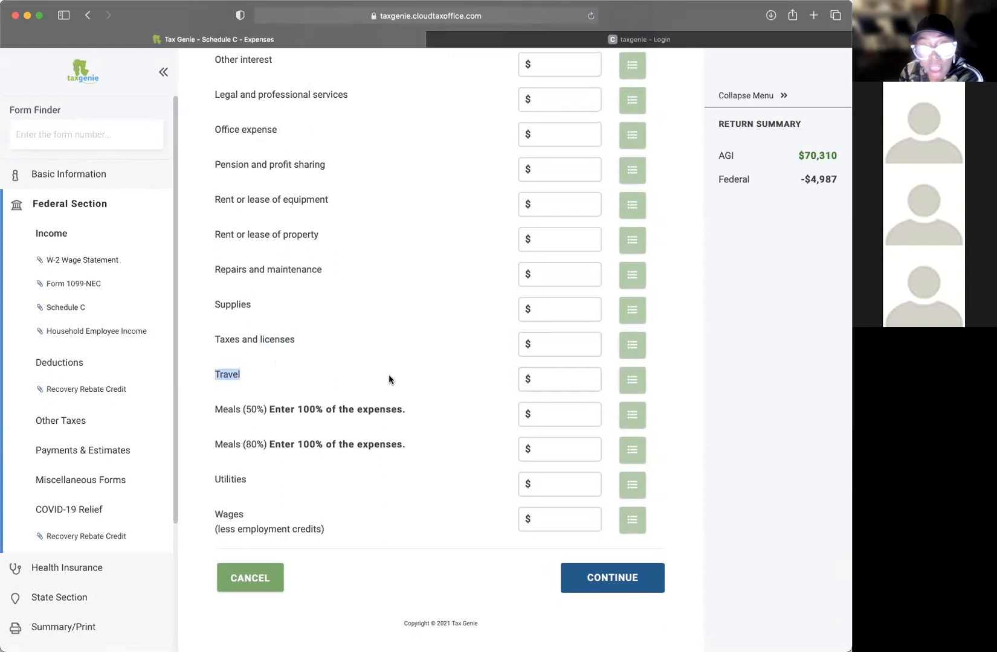
pyautogui.click(229, 377)
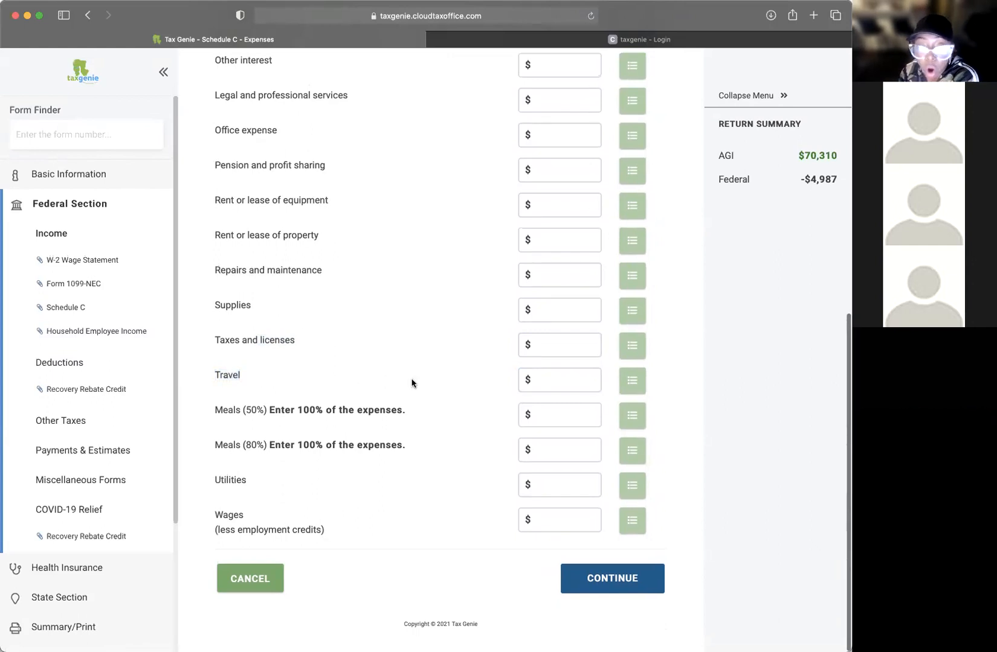
pyautogui.moveTo(228, 374); pyautogui.dragTo(401, 381)
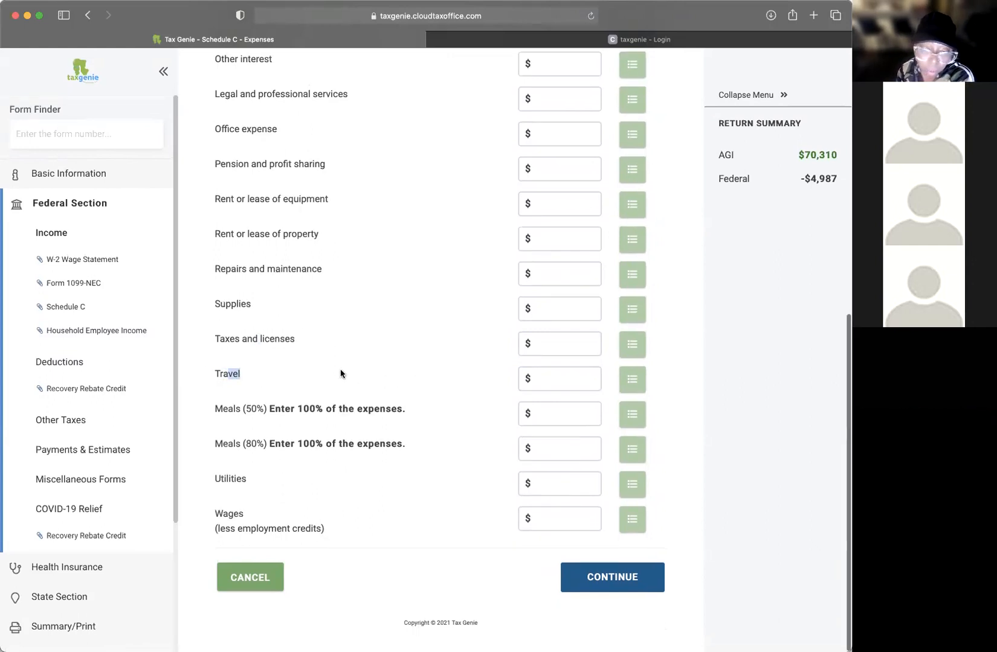
pyautogui.moveTo(216, 375); pyautogui.dragTo(340, 385)
pyautogui.click(577, 380)
# Step: Itemize the Travel expense with uber at $120 and parking at $100
pyautogui.click(632, 379)
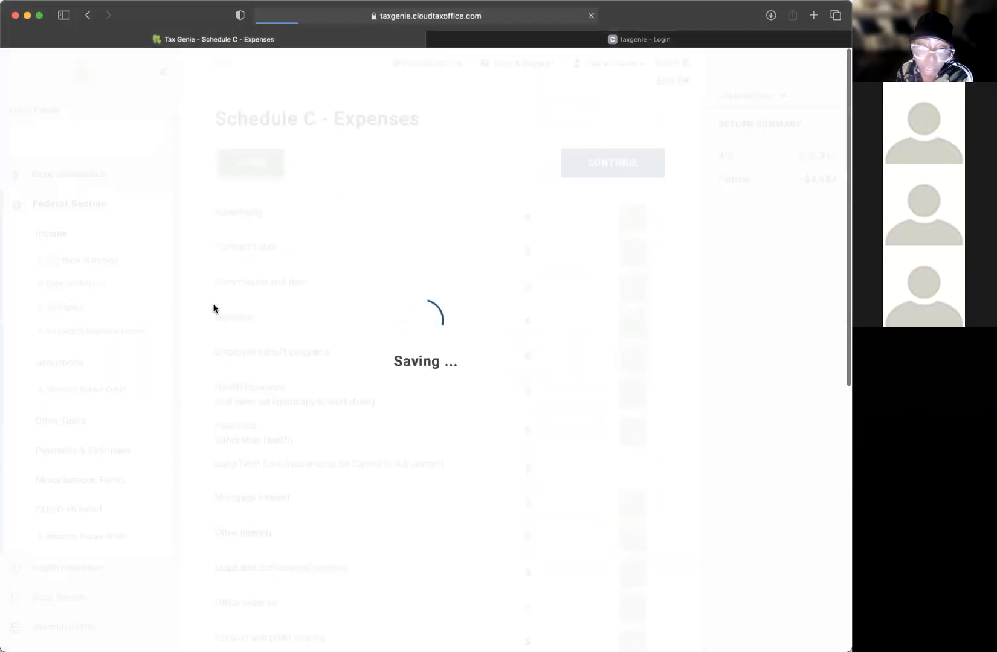
pyautogui.write('uber')
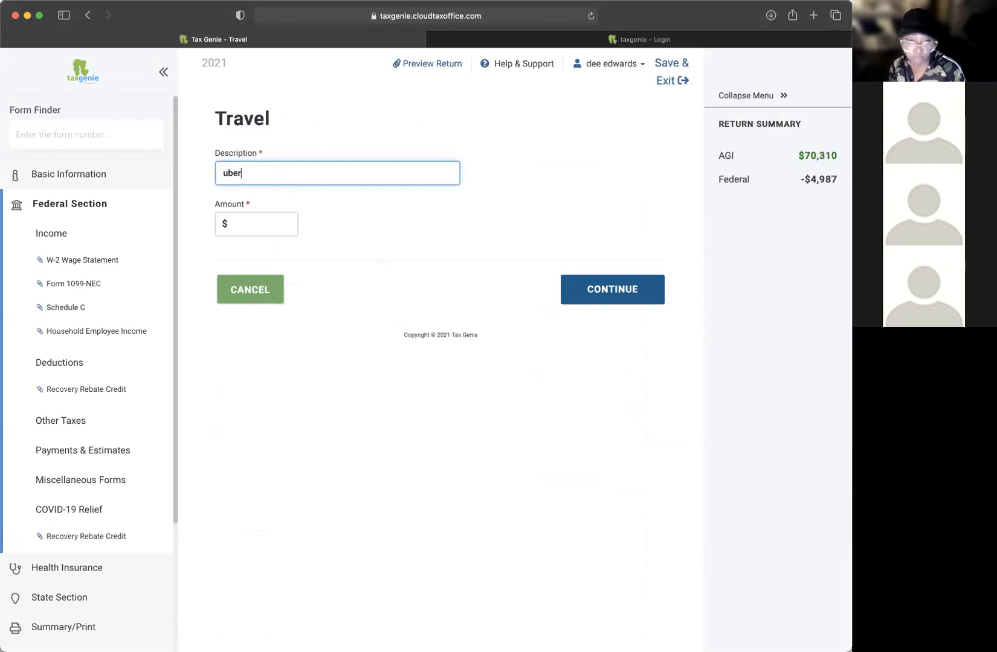
pyautogui.press('Tab')
pyautogui.write('120')
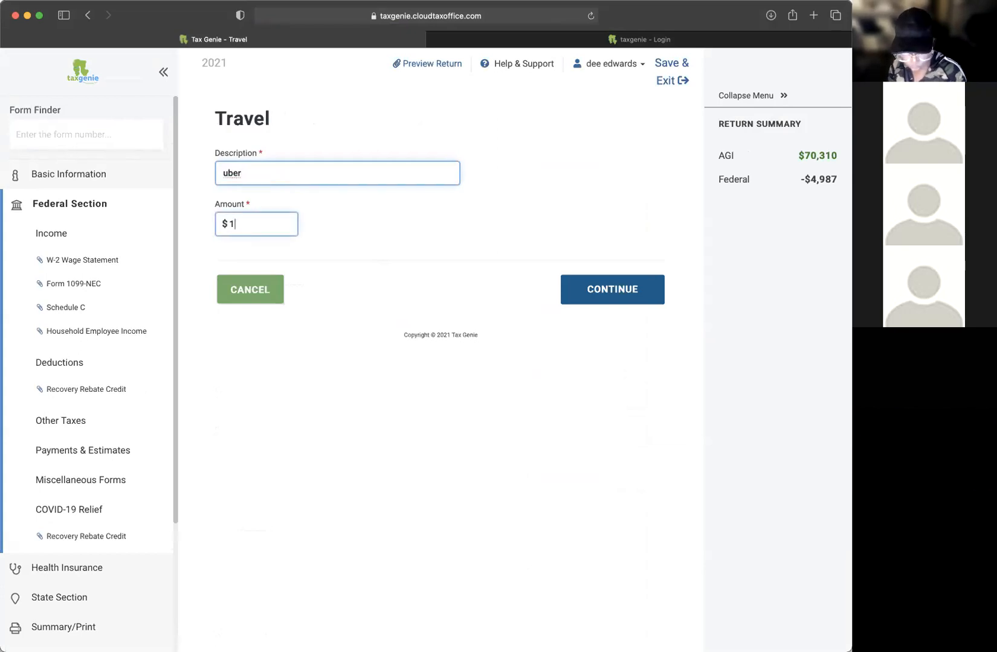
pyautogui.click(611, 290)
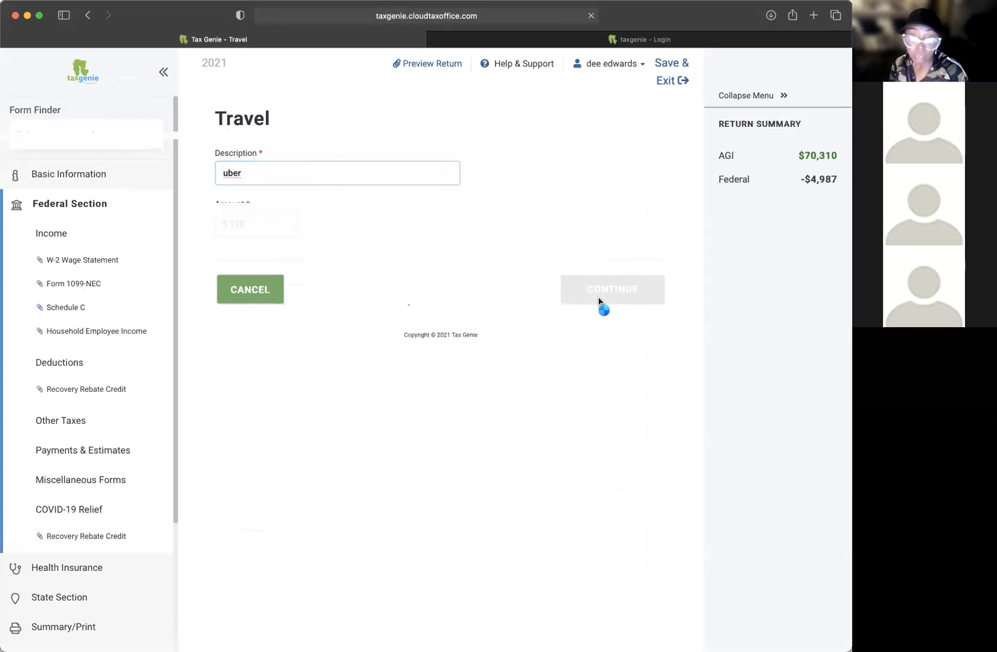
pyautogui.click(245, 158)
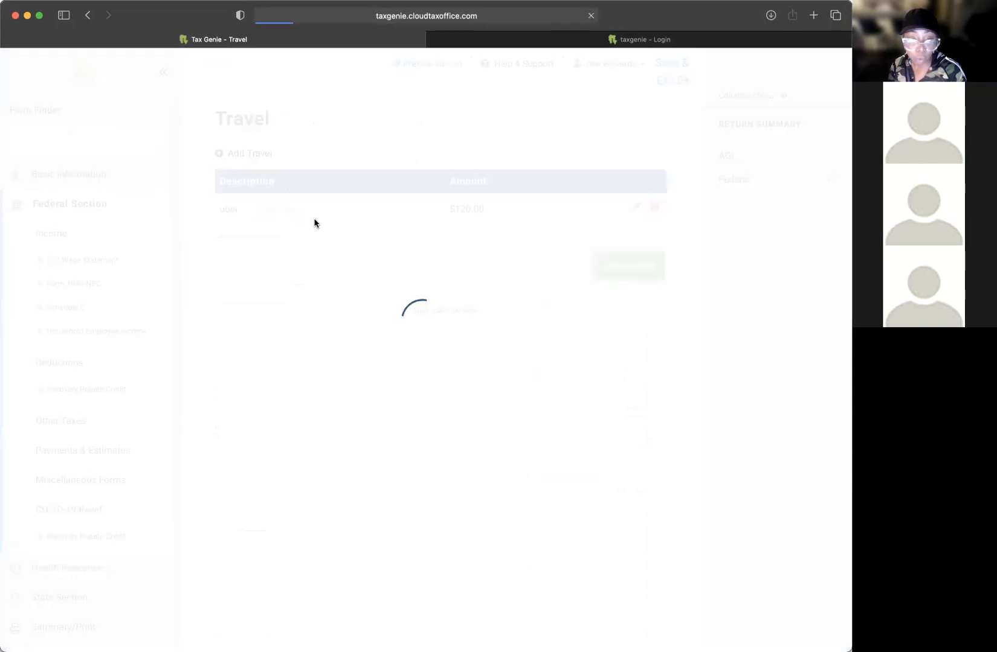
pyautogui.write('parking')
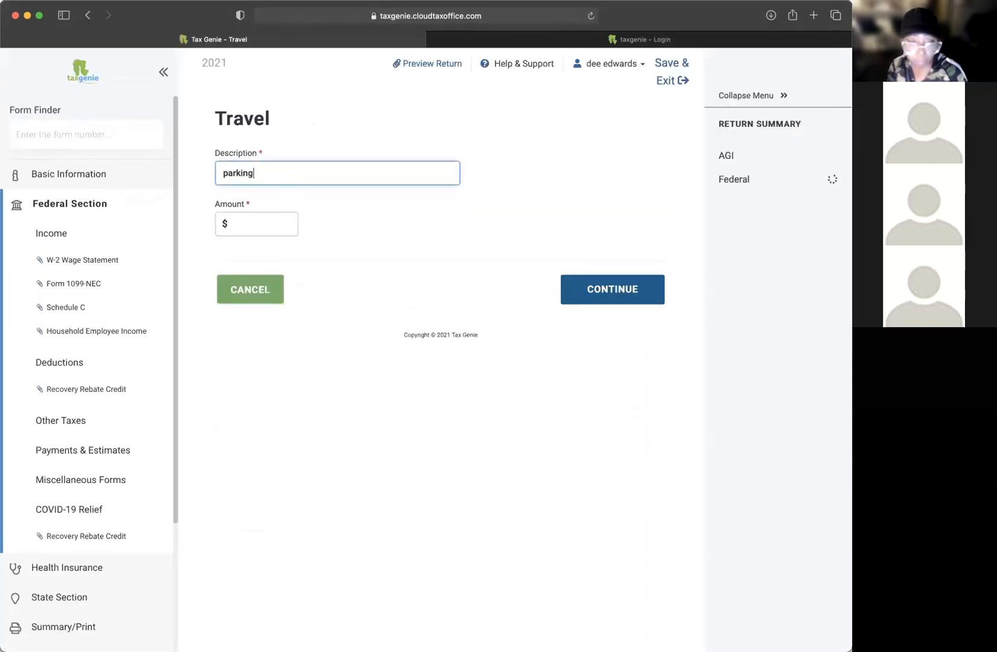
pyautogui.press('Tab')
pyautogui.write('100')
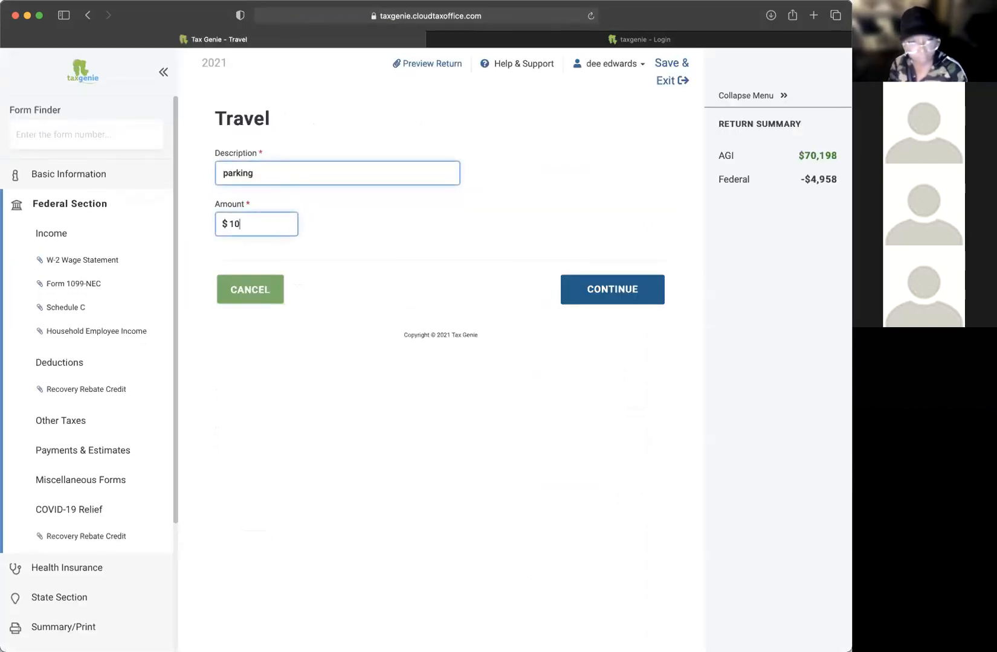
pyautogui.click(583, 287)
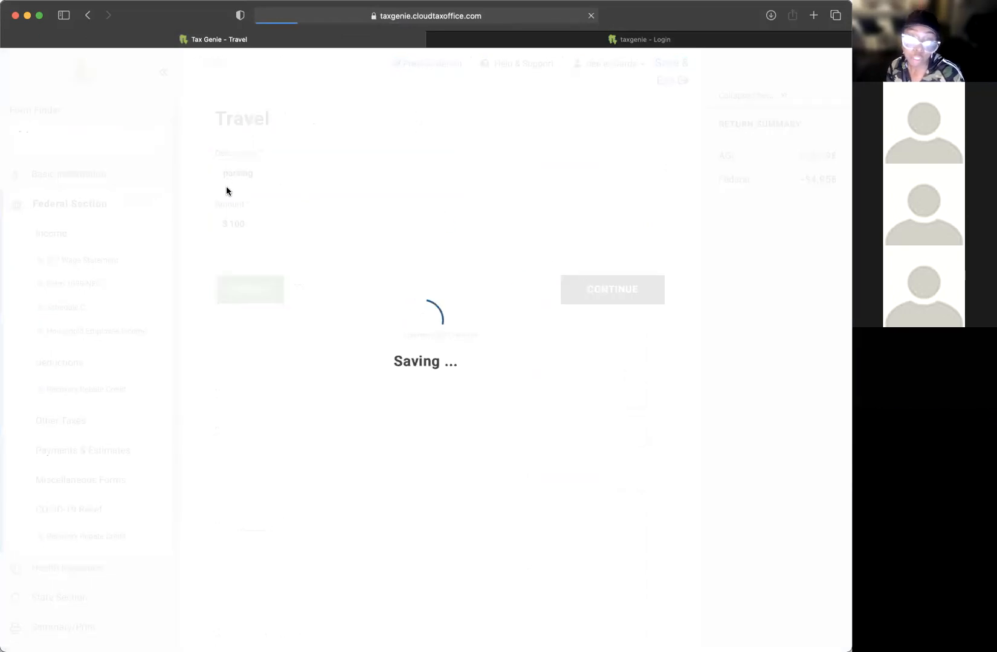
# Step: Add hotel at $2,000 to the Travel list and close it, bringing Travel to $2,220
pyautogui.click(255, 156)
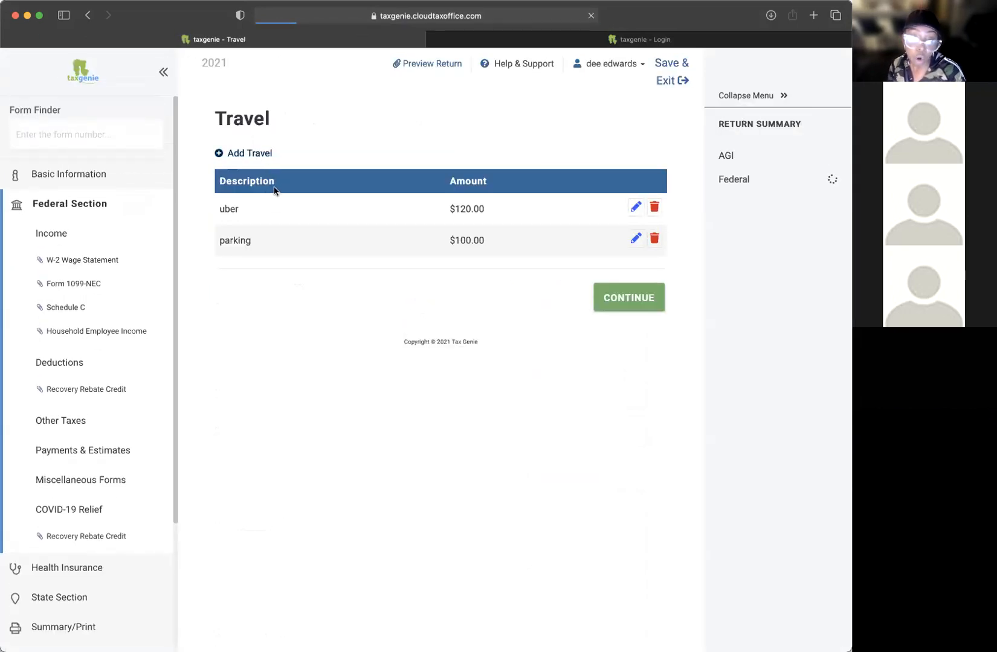
pyautogui.write('hotel')
pyautogui.press('Tab')
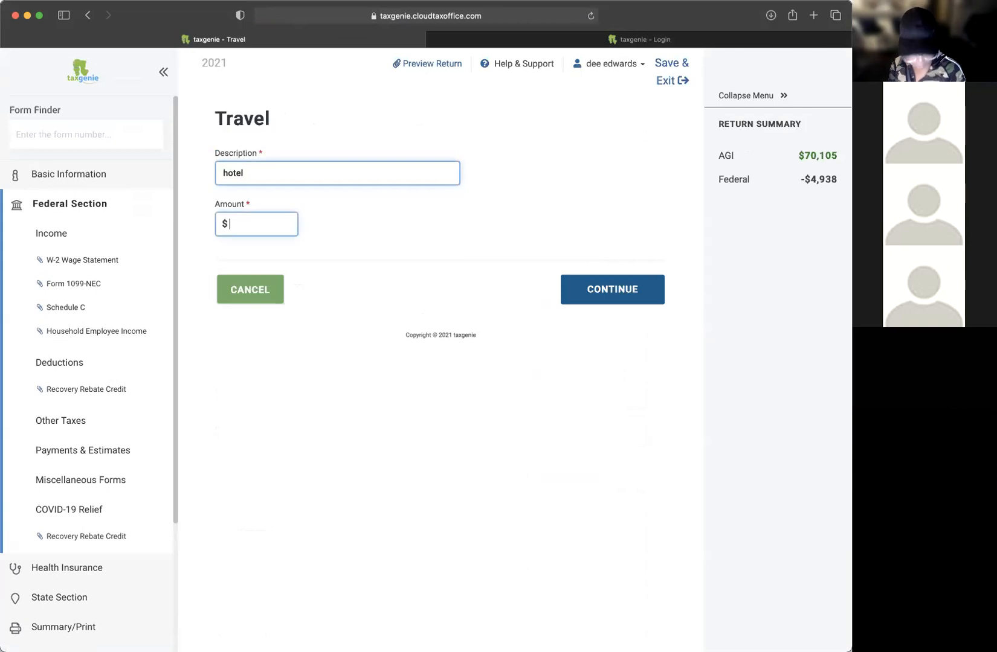
pyautogui.write('2000')
pyautogui.click(634, 294)
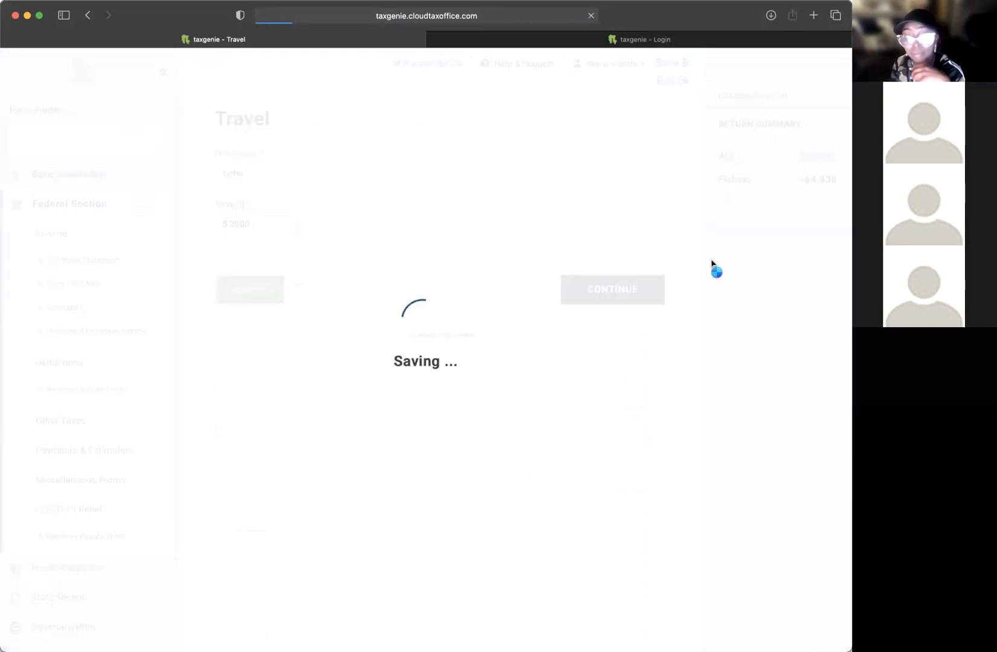
pyautogui.click(618, 332)
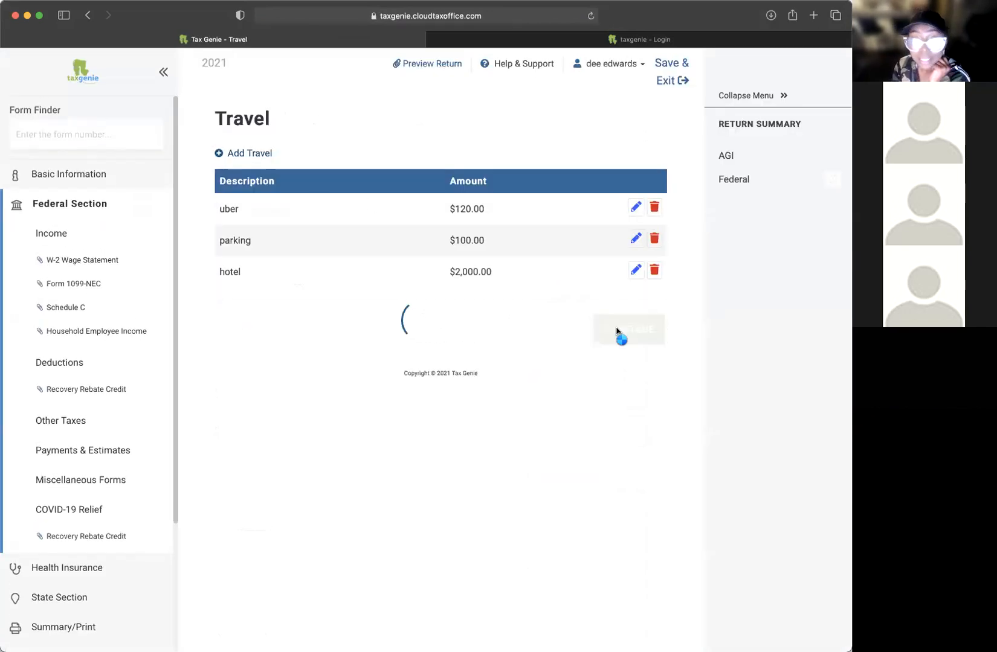
# Step: Read through the Meals (50%) note about entering 100% of the expense
pyautogui.scroll(-6, 391, 437)
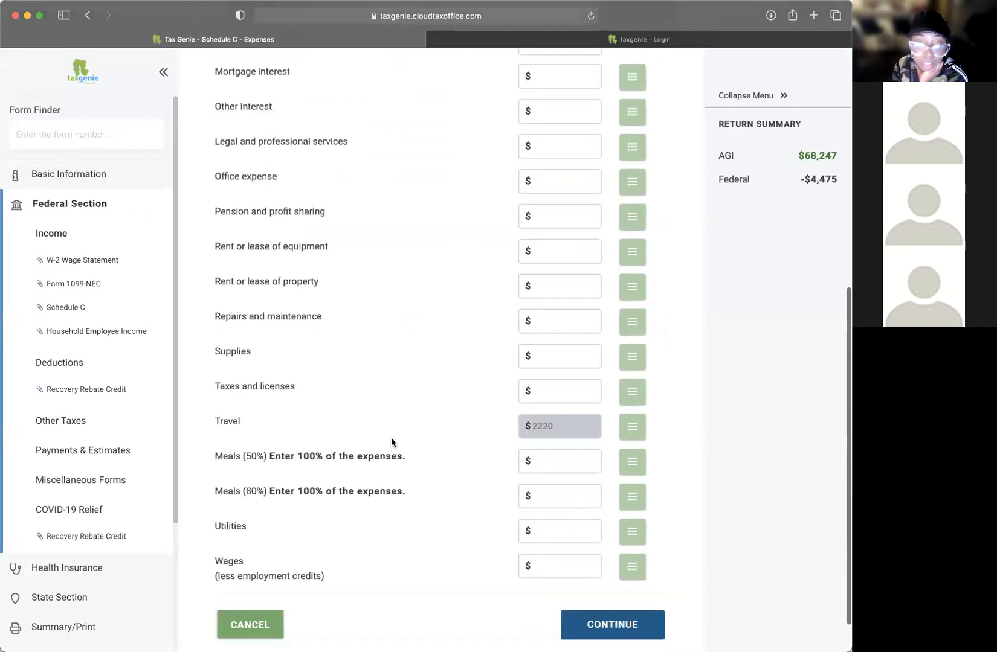
pyautogui.moveTo(280, 411); pyautogui.dragTo(451, 410)
pyautogui.click(450, 411)
pyautogui.click(601, 417)
pyautogui.click(577, 414)
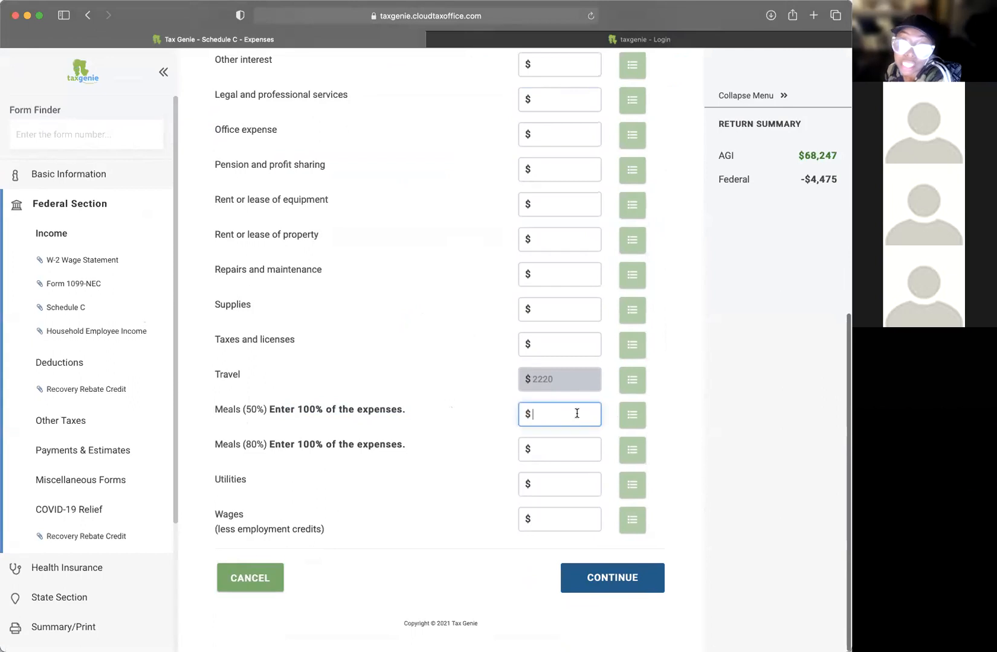
pyautogui.moveTo(267, 418); pyautogui.dragTo(301, 411)
pyautogui.click(231, 410)
pyautogui.click(389, 409)
pyautogui.moveTo(392, 409); pyautogui.dragTo(338, 407)
pyautogui.click(339, 405)
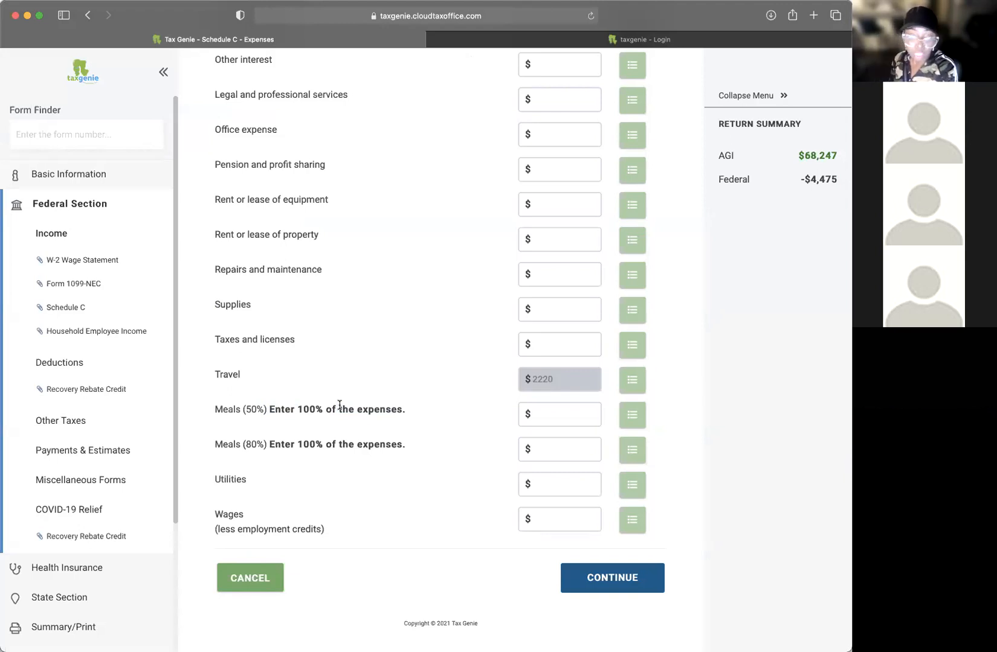
# Step: Enter 60.00 as the Meals (50%) amount and review the Meals (80%) note
pyautogui.click(563, 416)
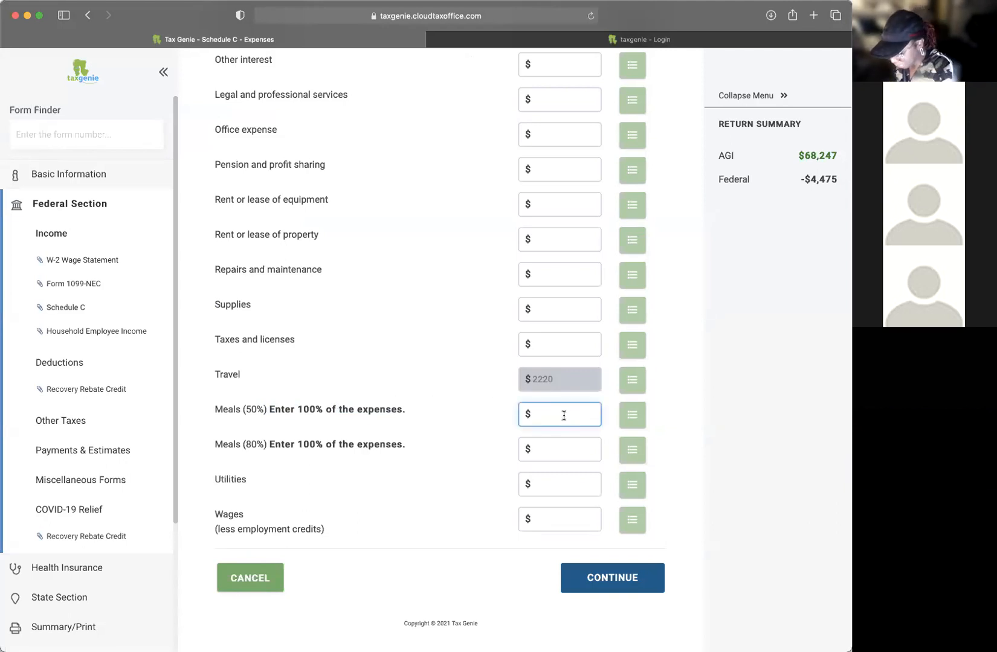
pyautogui.write('60')
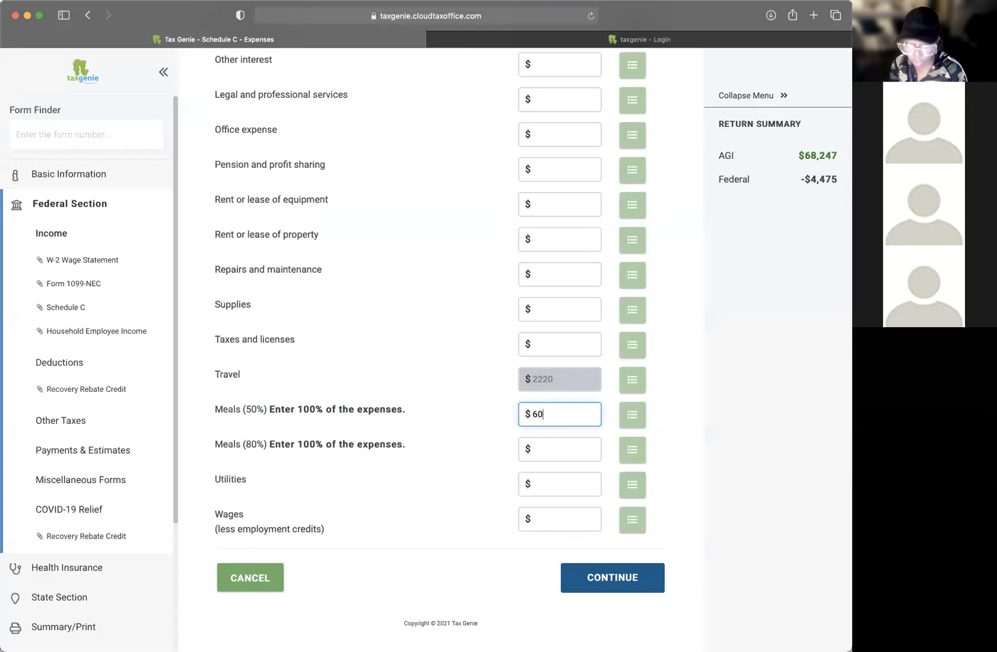
pyautogui.write('.00')
pyautogui.press('Tab')
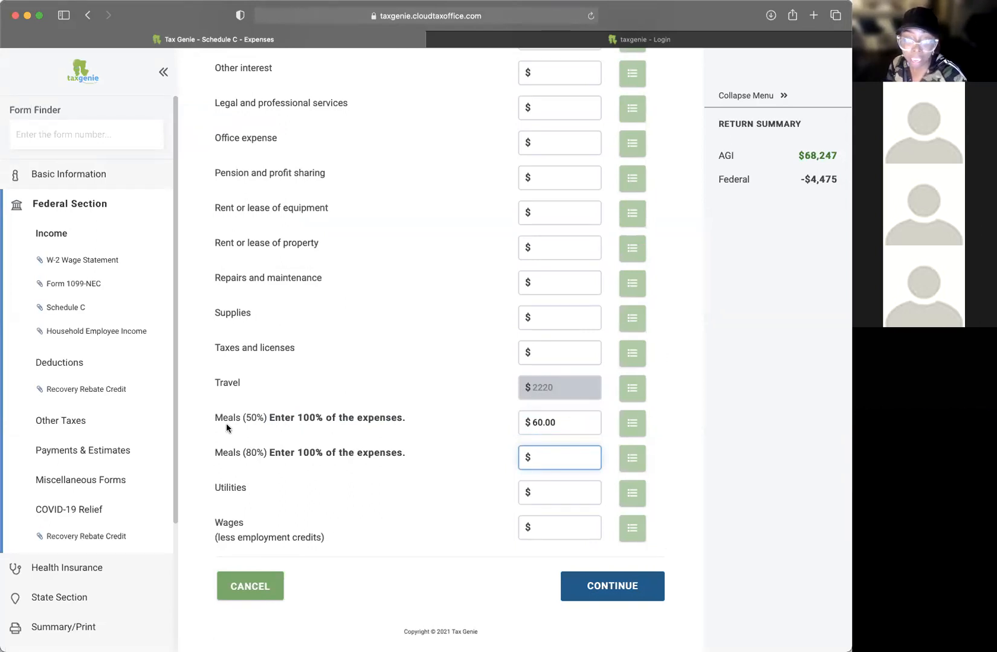
pyautogui.moveTo(570, 422); pyautogui.dragTo(492, 421)
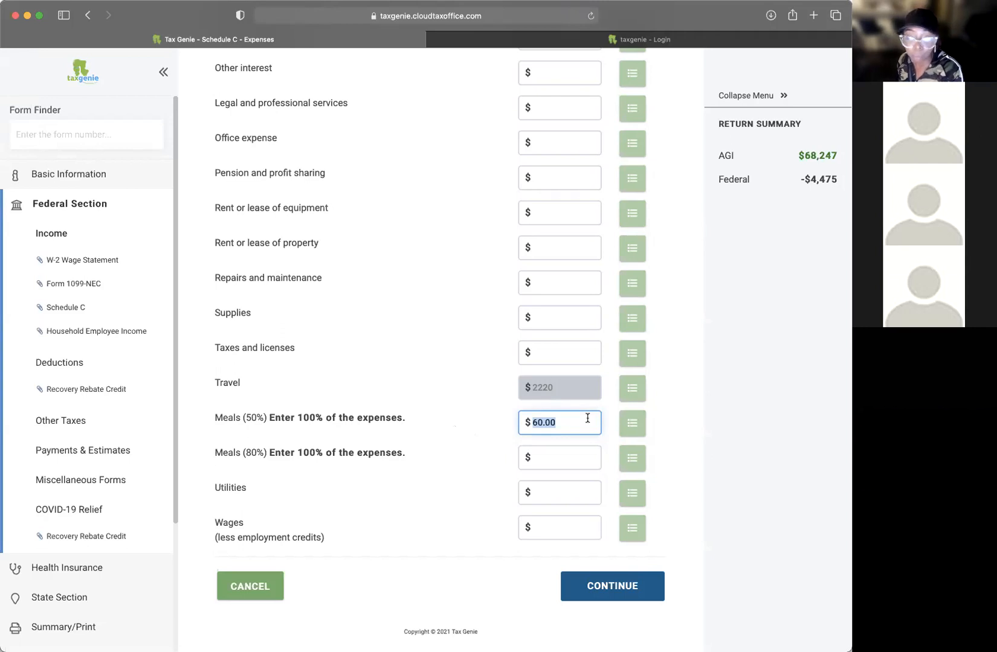
pyautogui.moveTo(297, 453); pyautogui.dragTo(397, 453)
# Step: Delete the 60.00 meals amount and cancel out of an itemized Utilities entry
pyautogui.click(555, 431)
pyautogui.press('BackSpace')
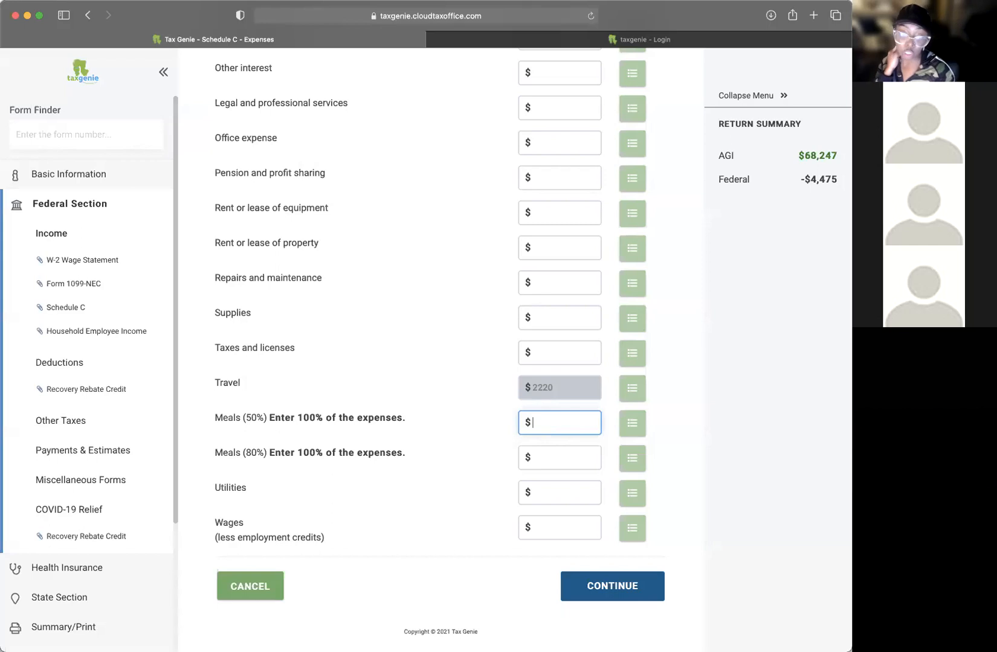
pyautogui.click(561, 496)
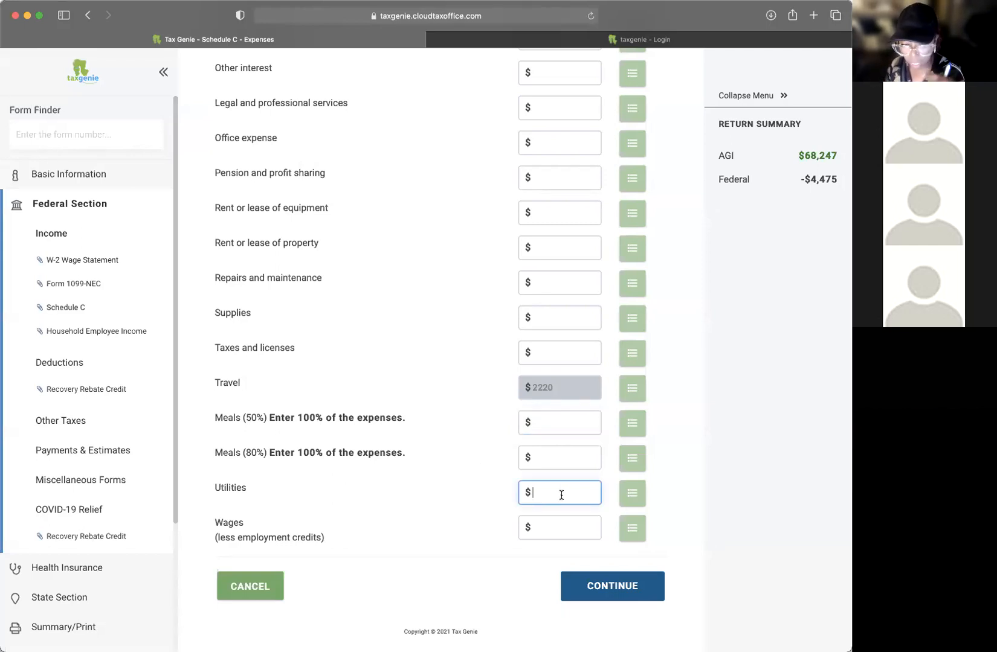
pyautogui.click(617, 491)
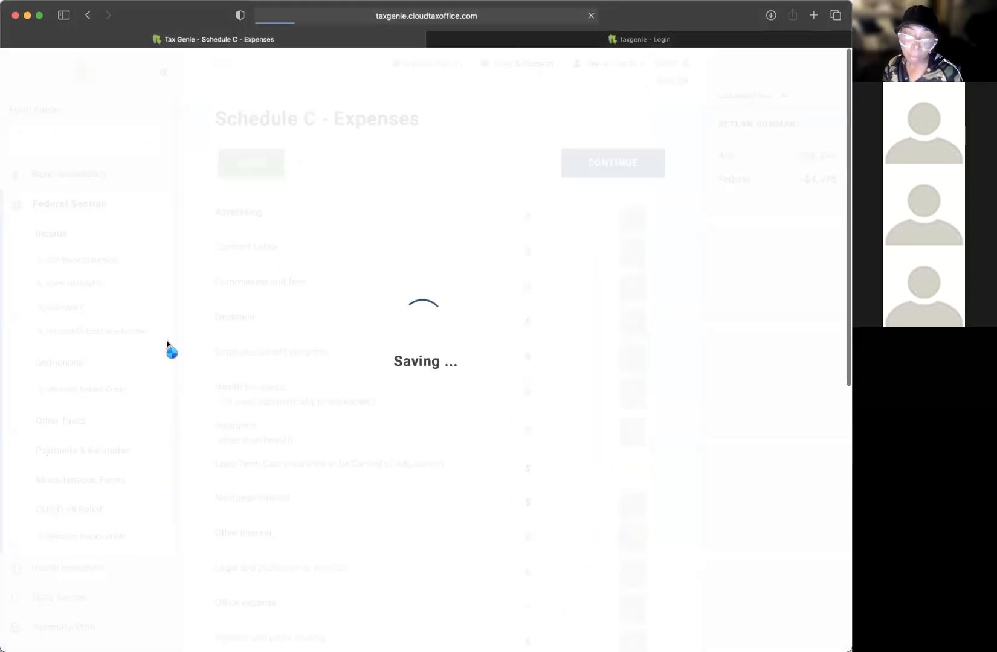
pyautogui.click(264, 175)
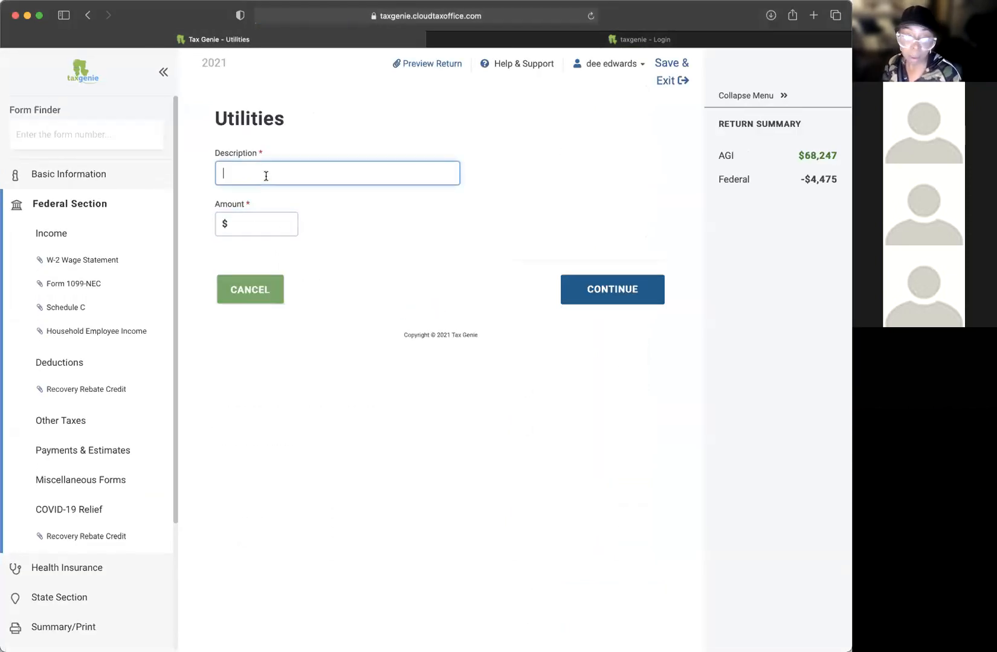
pyautogui.click(238, 290)
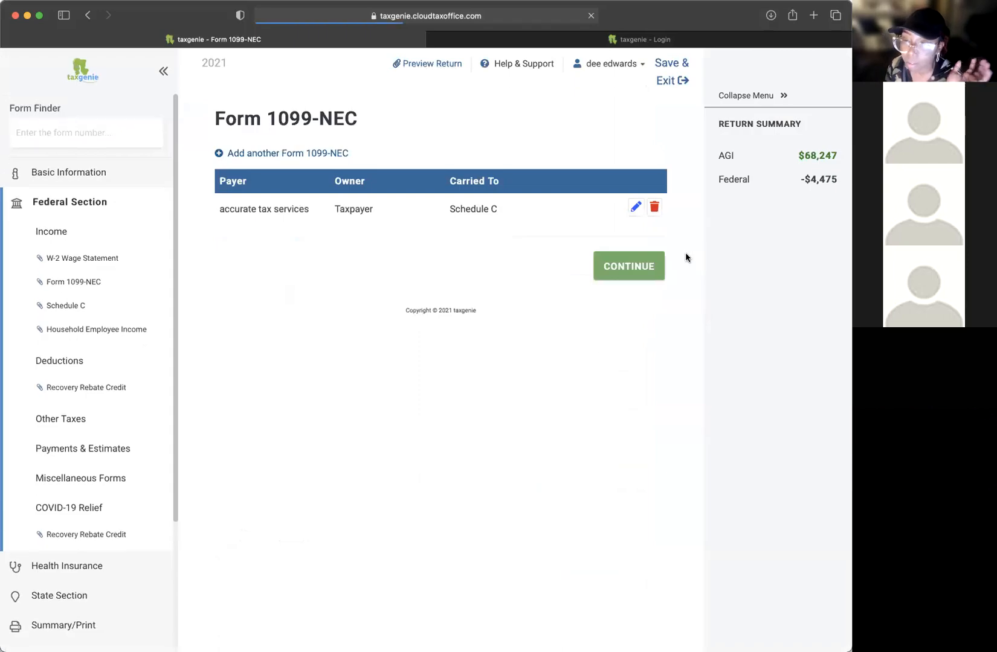
# Step: Review the accurate tax services 1099-NEC with $5000 in box 1, then return to Schedule C
pyautogui.click(635, 207)
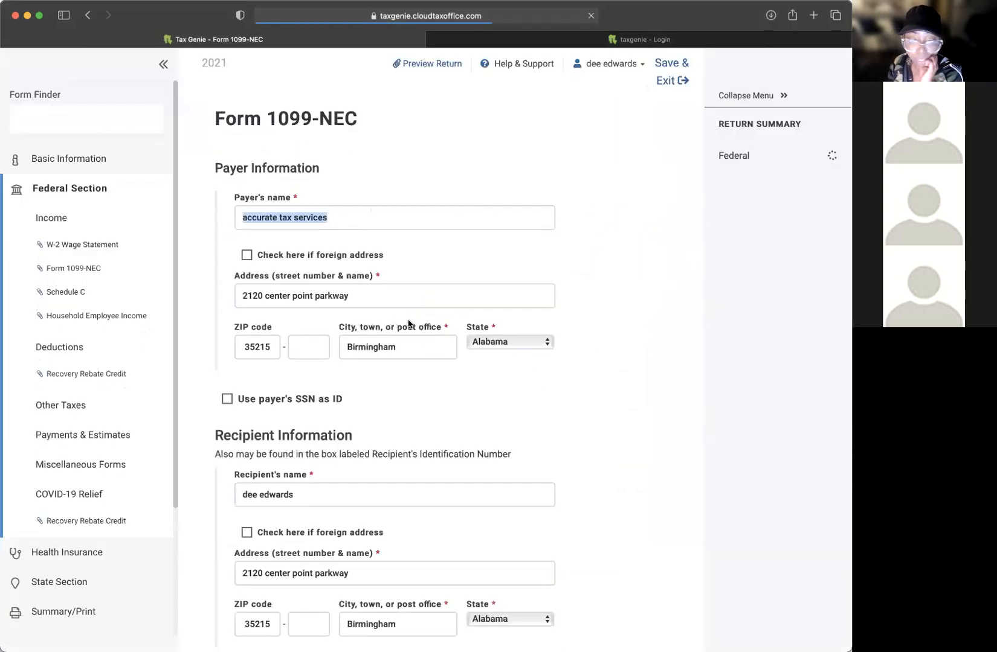
pyautogui.scroll(-9, 465, 325)
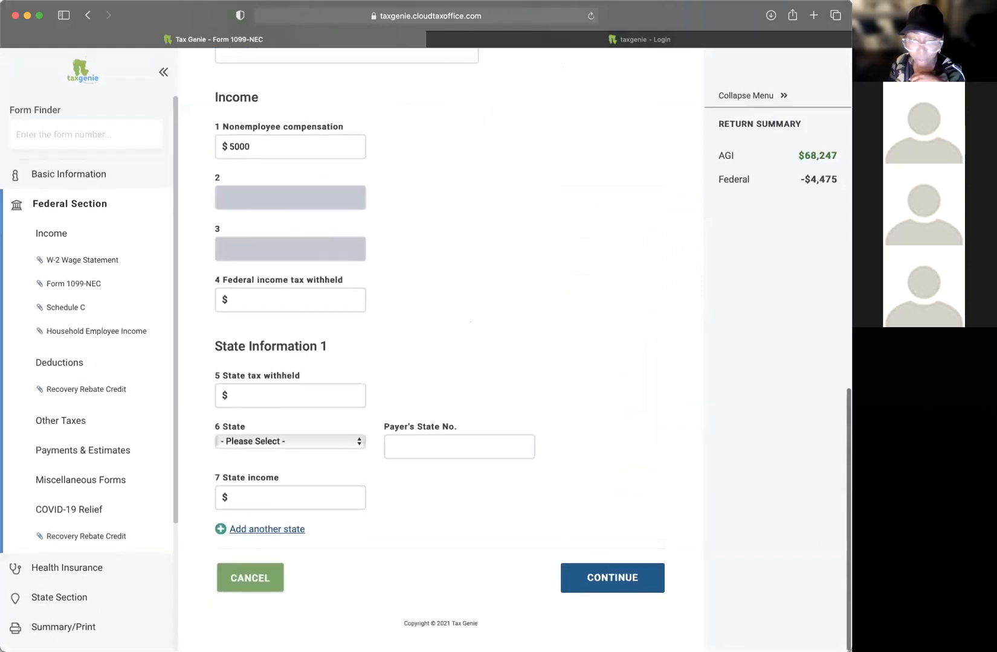
pyautogui.click(68, 309)
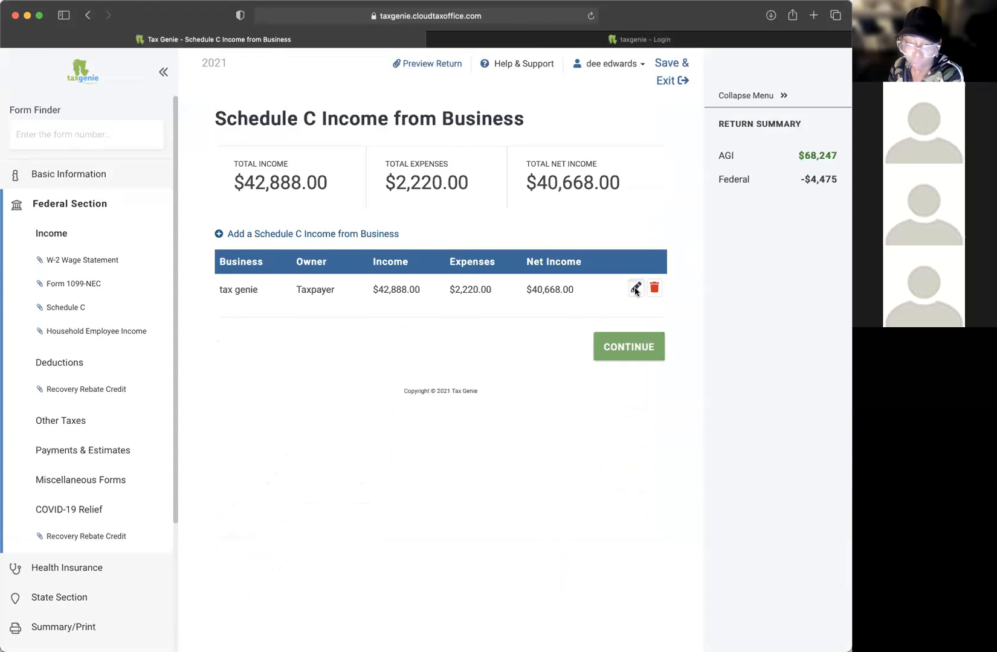
# Step: Open the tax genie business's General Expenses, check the Wages line, and save unchanged
pyautogui.click(633, 286)
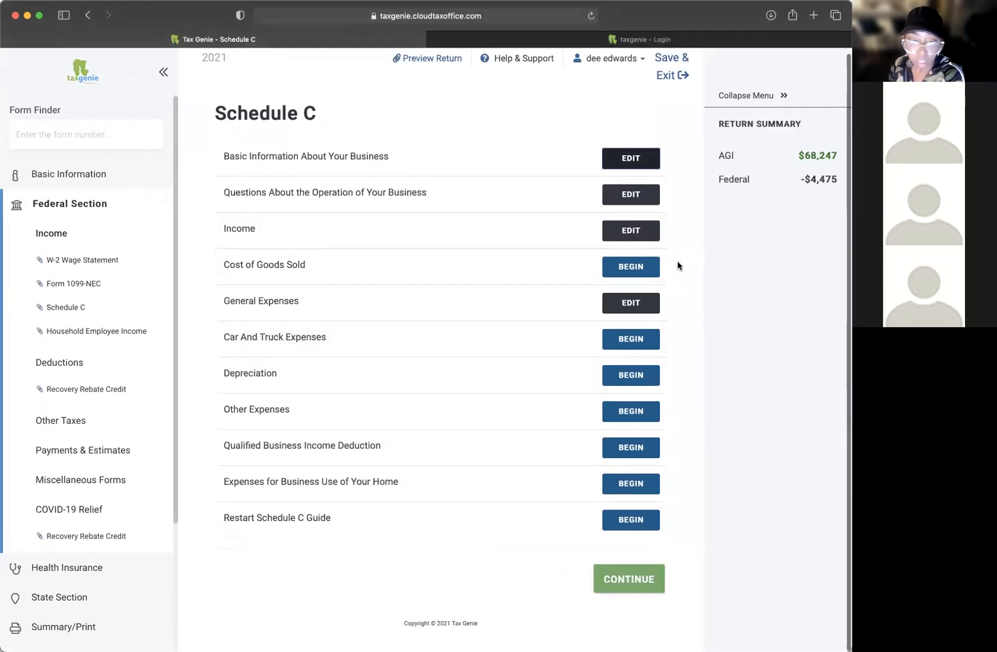
pyautogui.click(631, 306)
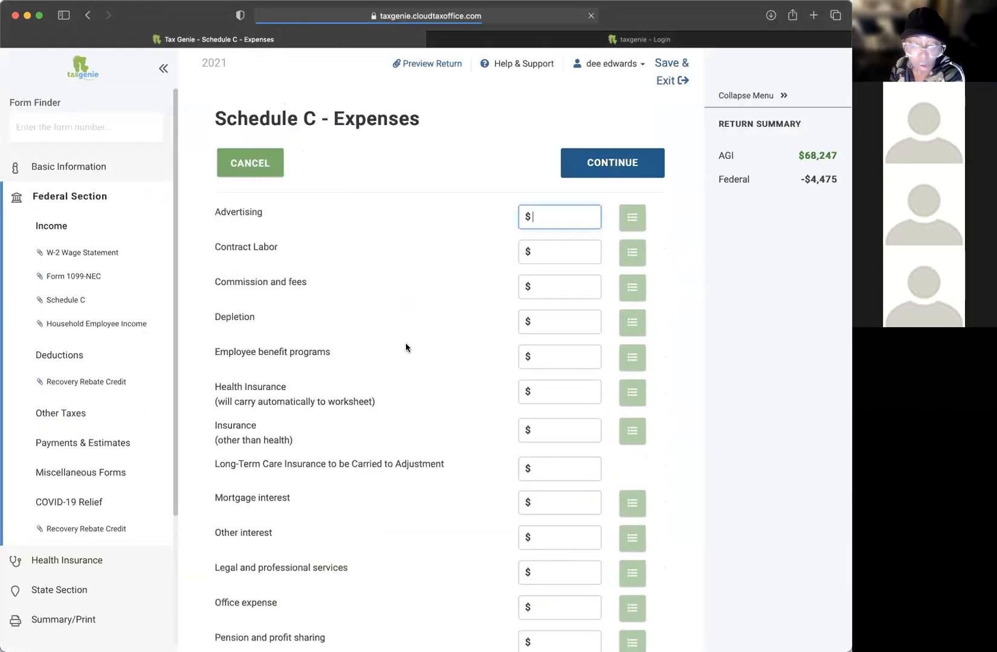
pyautogui.scroll(-10, 405, 348)
pyautogui.moveTo(224, 514); pyautogui.dragTo(393, 516)
pyautogui.click(568, 523)
pyautogui.moveTo(235, 530); pyautogui.dragTo(577, 531)
pyautogui.click(563, 520)
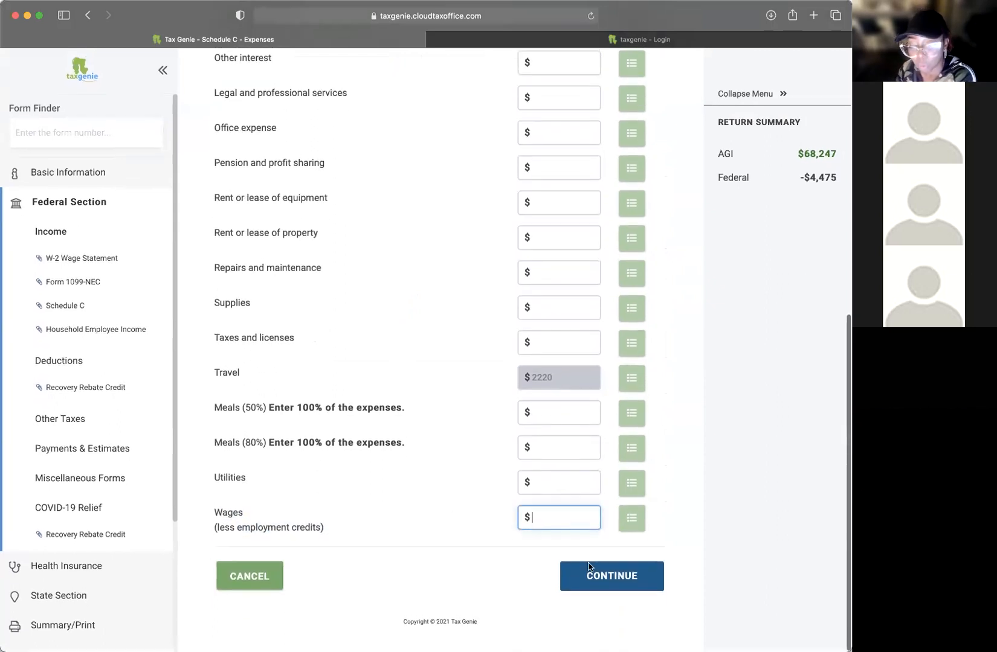
pyautogui.click(616, 584)
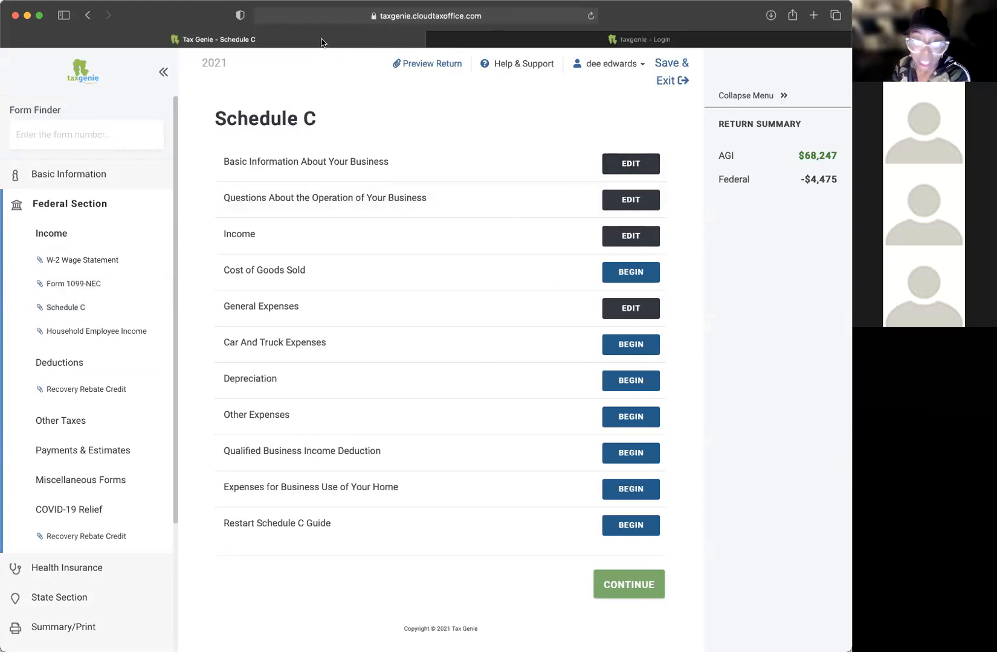
# Step: Reopen General Expenses to check Contract Labor, then leave without changes
pyautogui.click(606, 313)
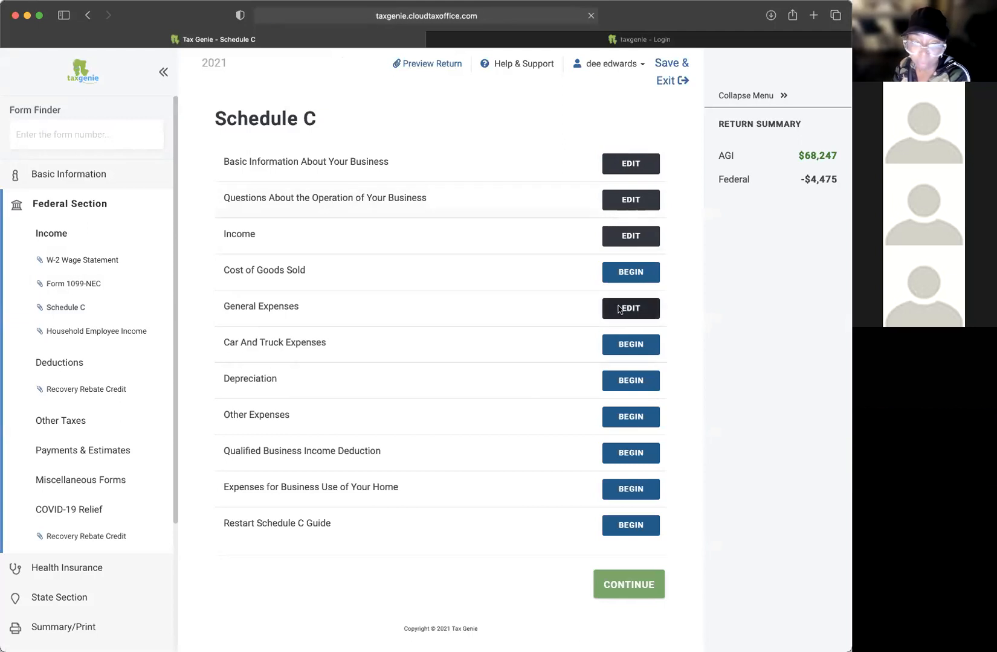
pyautogui.click(552, 253)
pyautogui.scroll(-1, 558, 242)
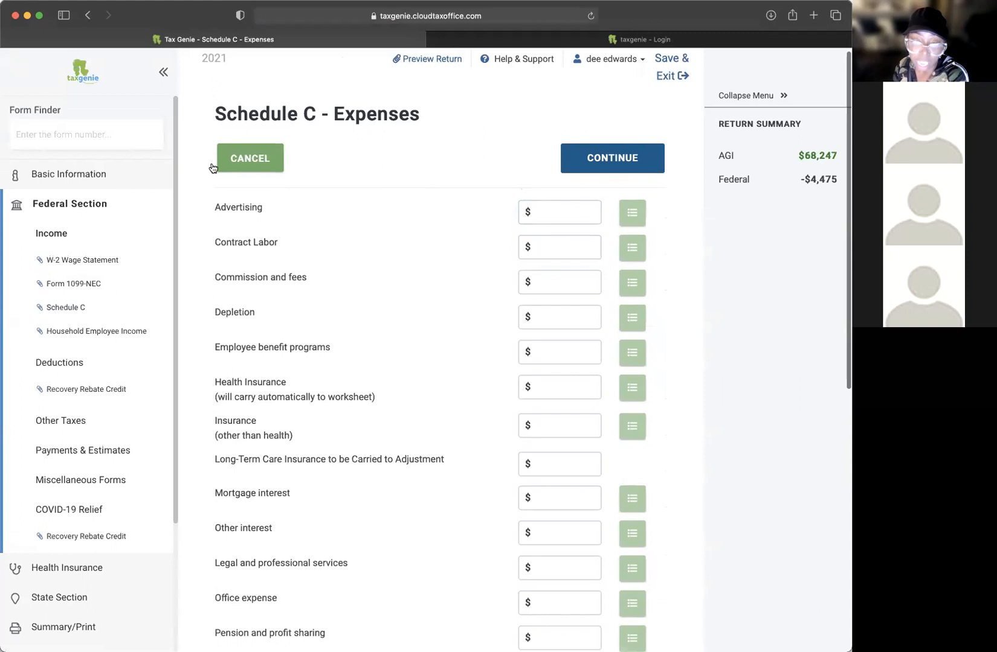
pyautogui.click(263, 158)
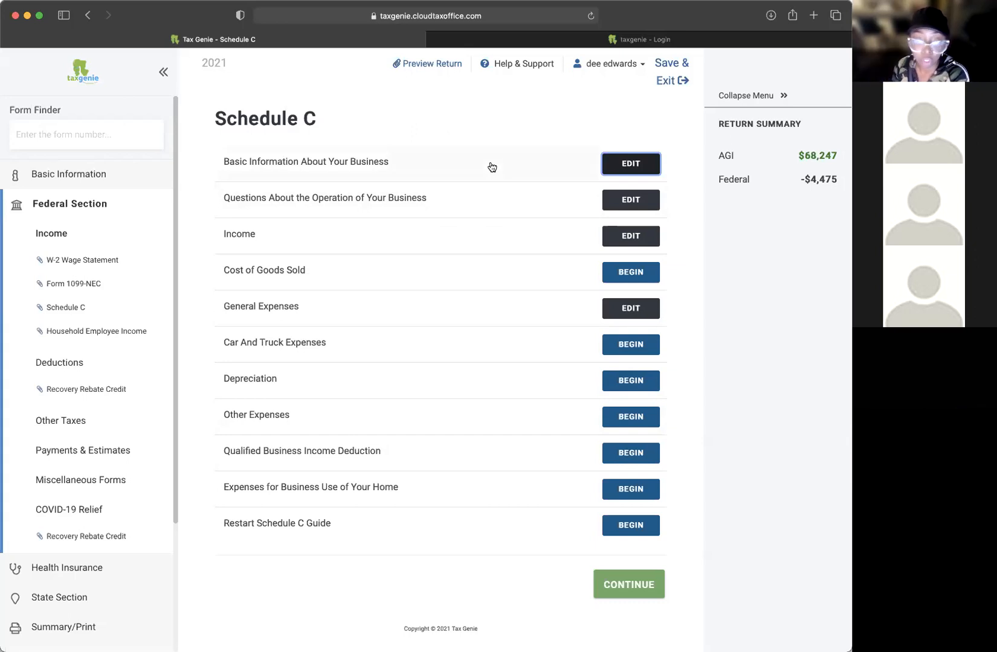
# Step: Start car and truck expenses with the vehicle described as chev tahoe
pyautogui.click(627, 349)
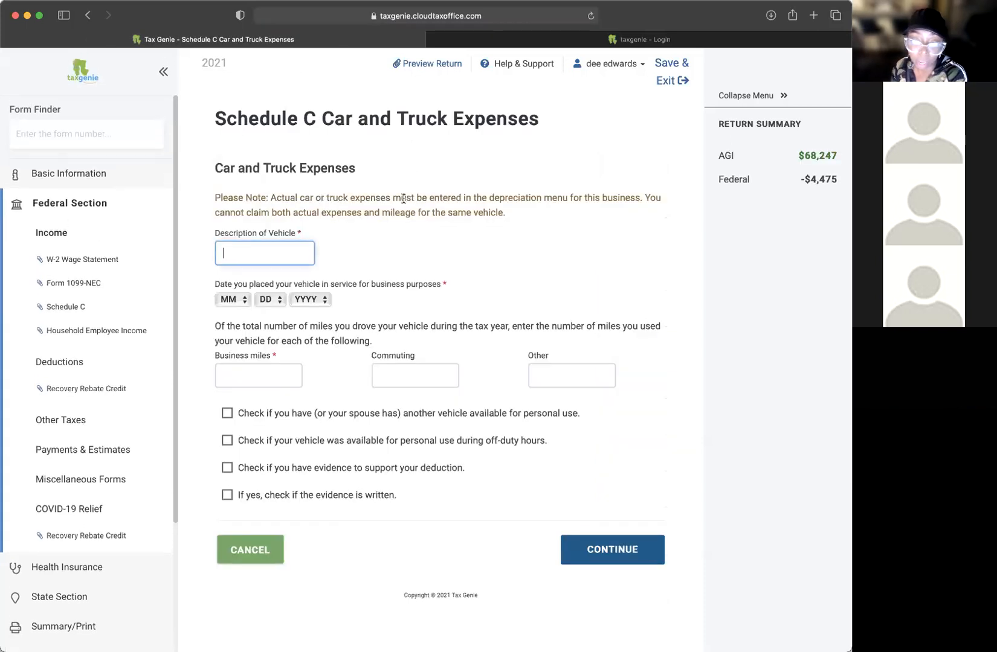
pyautogui.write('au')
pyautogui.press('BackSpace')
pyautogui.press('BackSpace')
pyautogui.press('BackSpace')
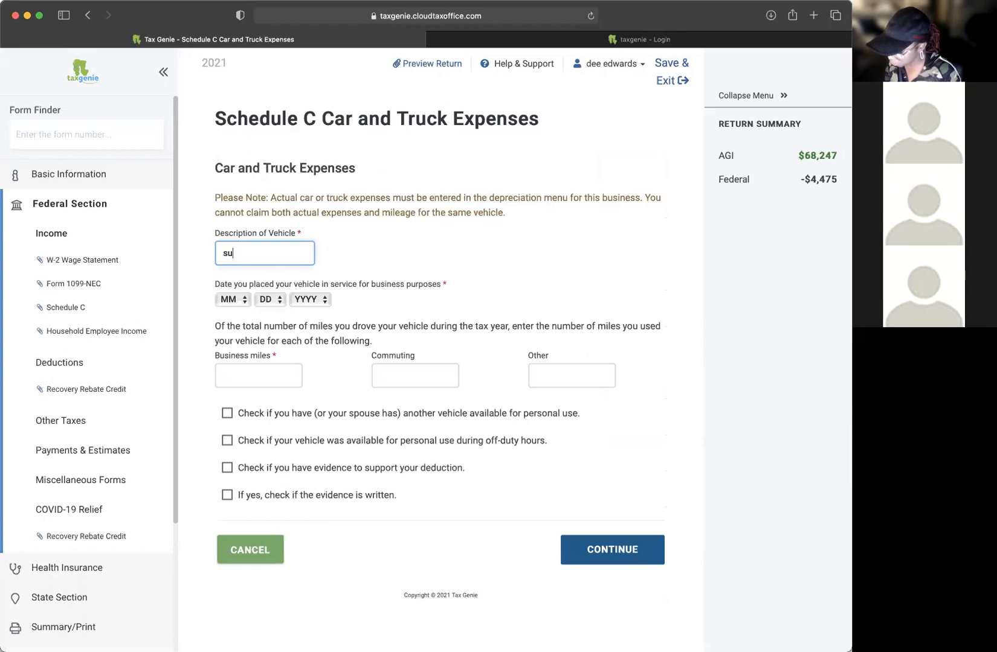
pyautogui.write('chef')
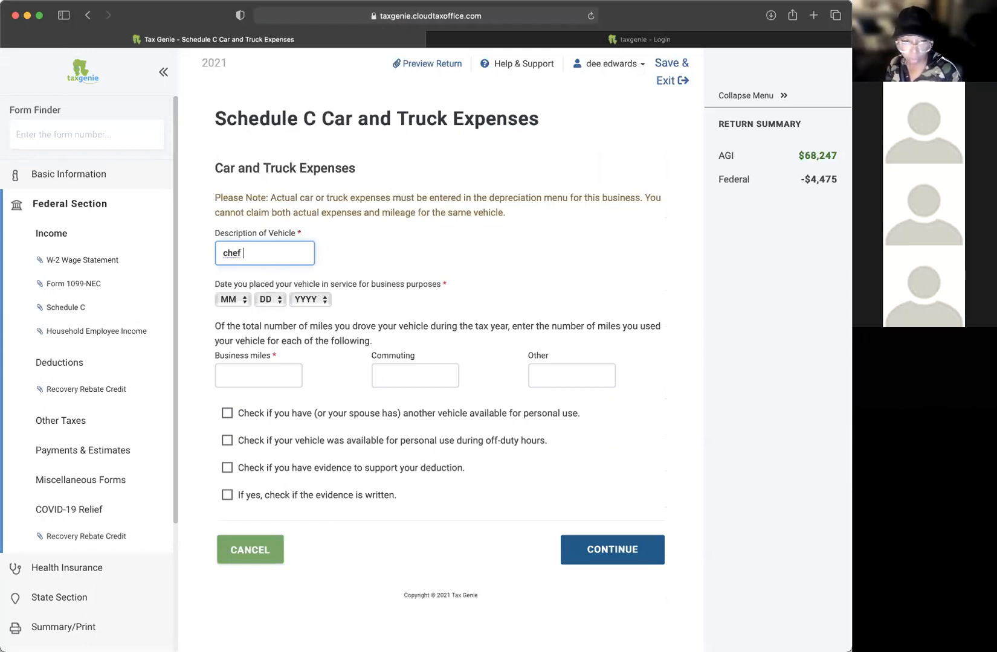
pyautogui.press('BackSpace')
pyautogui.press('BackSpace')
pyautogui.write('v ')
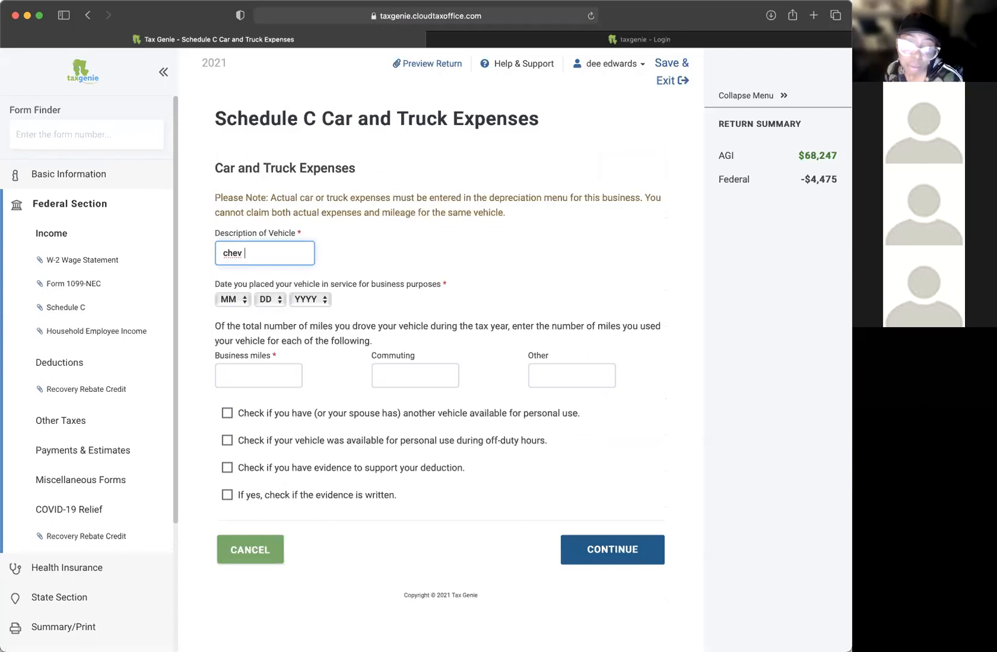
pyautogui.write('tahoe')
pyautogui.press('BackSpace')
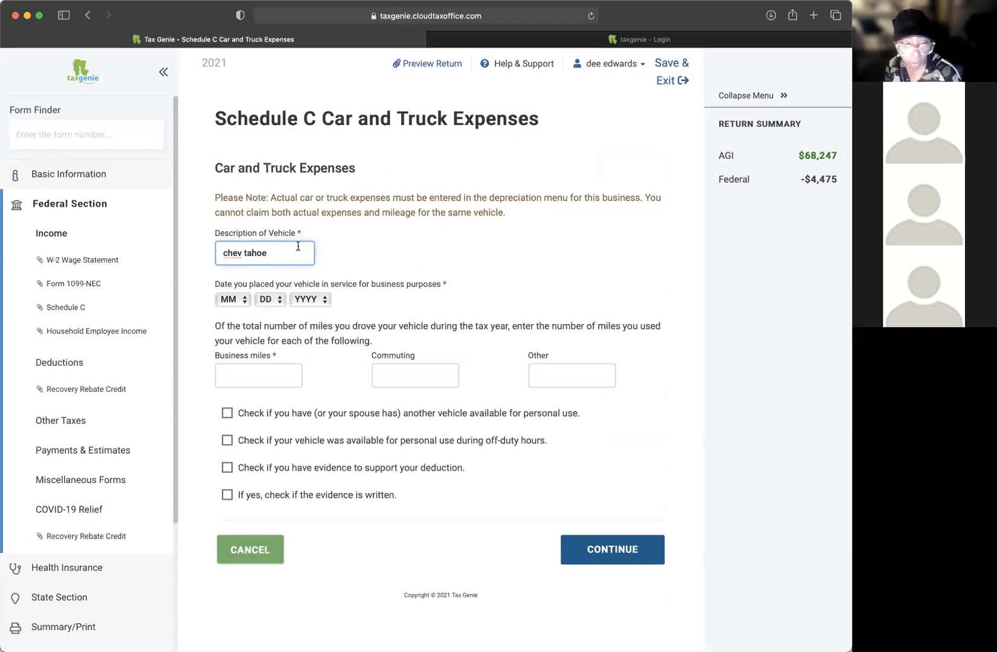
pyautogui.doubleClick(256, 250)
pyautogui.click(435, 245)
# Step: Set the vehicle's business in-service date to 1/1/2021
pyautogui.click(229, 300)
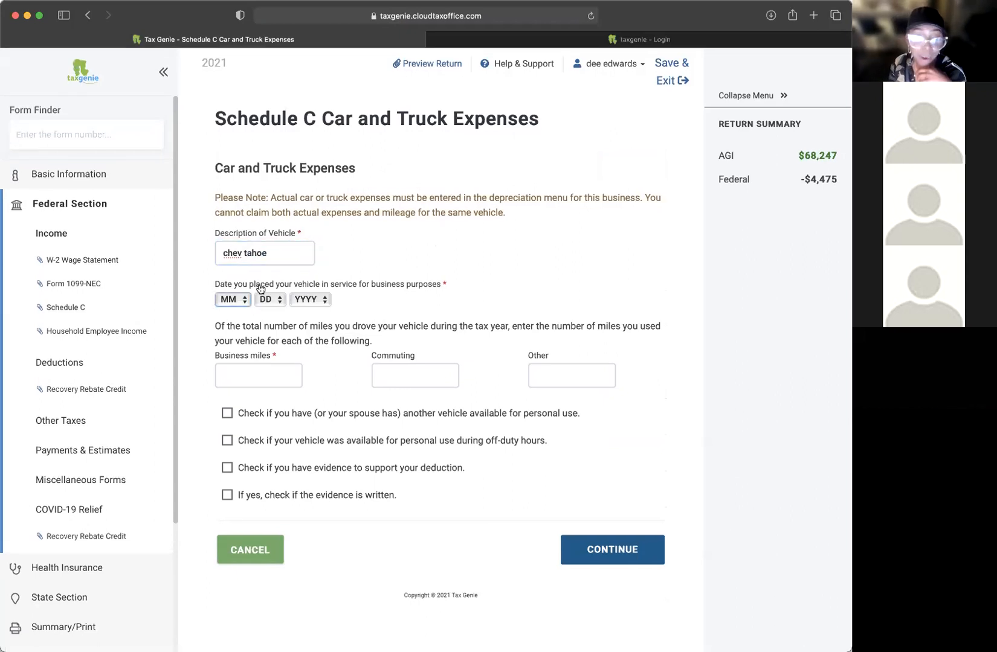
pyautogui.click(230, 304)
pyautogui.click(225, 315)
pyautogui.click(268, 300)
pyautogui.click(265, 314)
pyautogui.click(308, 300)
pyautogui.click(303, 314)
pyautogui.click(300, 306)
pyautogui.click(401, 294)
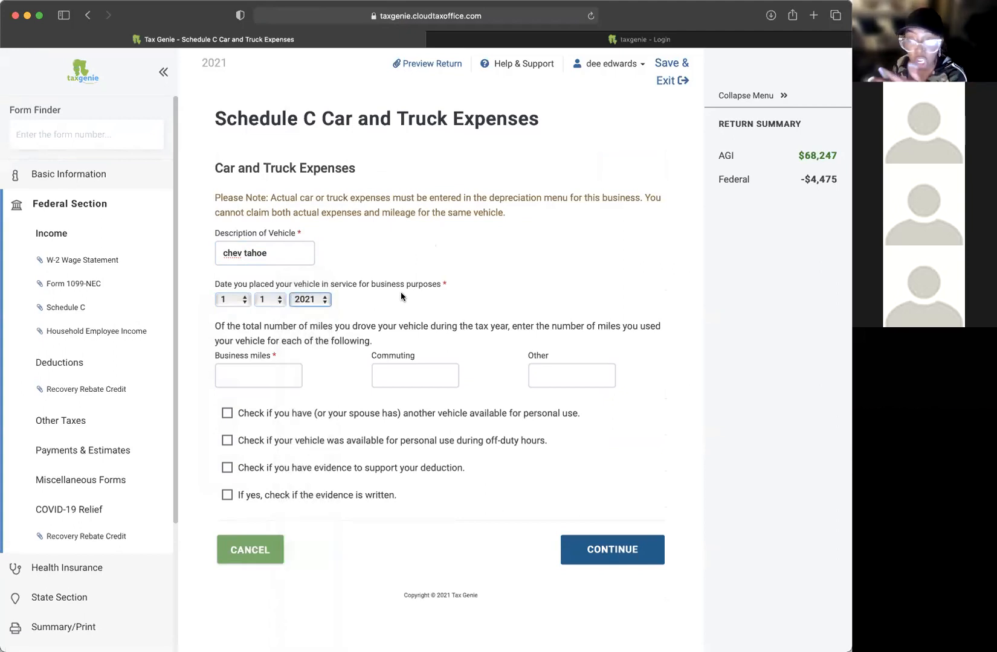
pyautogui.click(411, 289)
pyautogui.moveTo(441, 290); pyautogui.dragTo(316, 286)
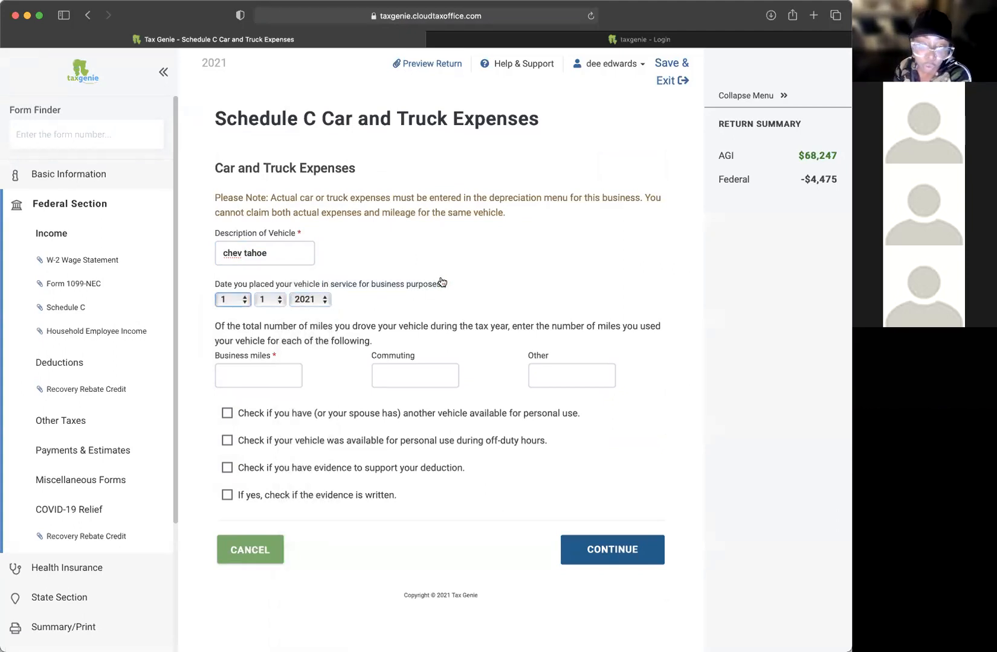
# Step: Go over the instructions for reporting the vehicle's total and business miles
pyautogui.moveTo(230, 326); pyautogui.dragTo(514, 325)
pyautogui.click(536, 325)
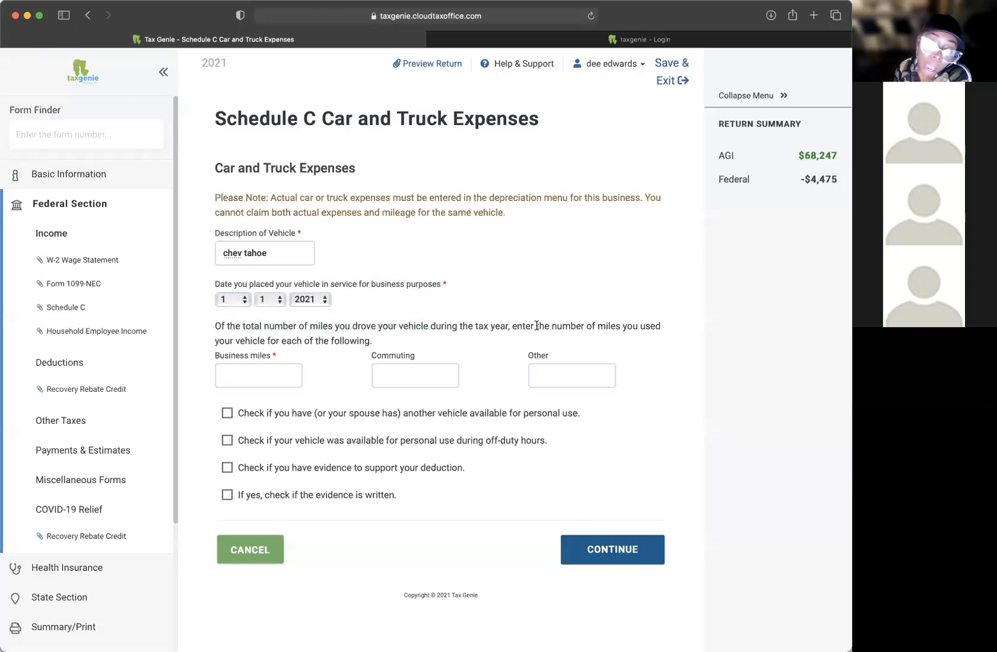
pyautogui.moveTo(446, 327); pyautogui.dragTo(544, 328)
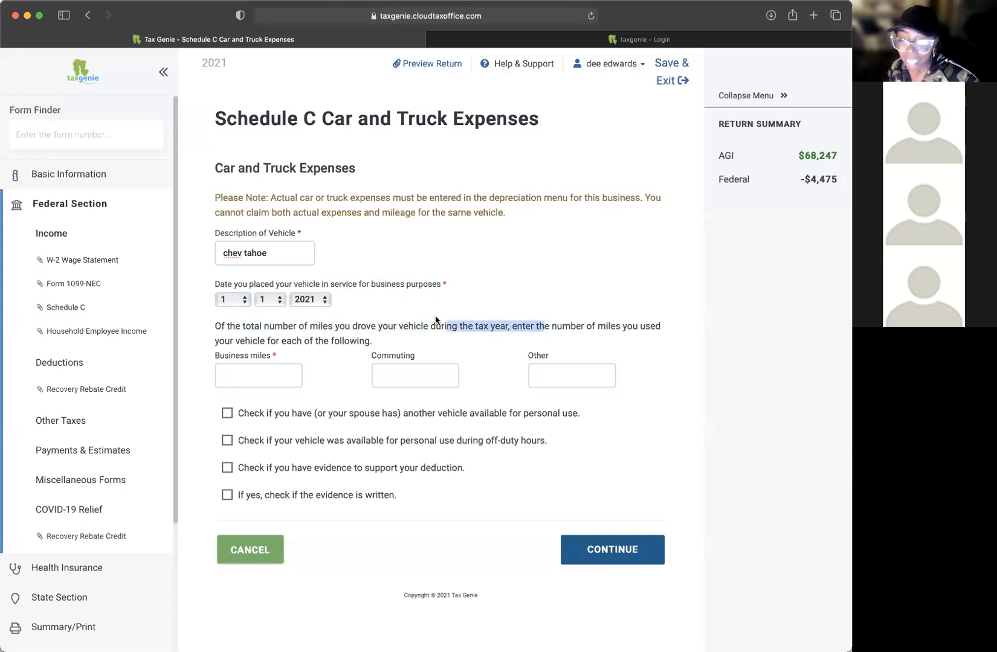
pyautogui.moveTo(225, 327); pyautogui.dragTo(642, 343)
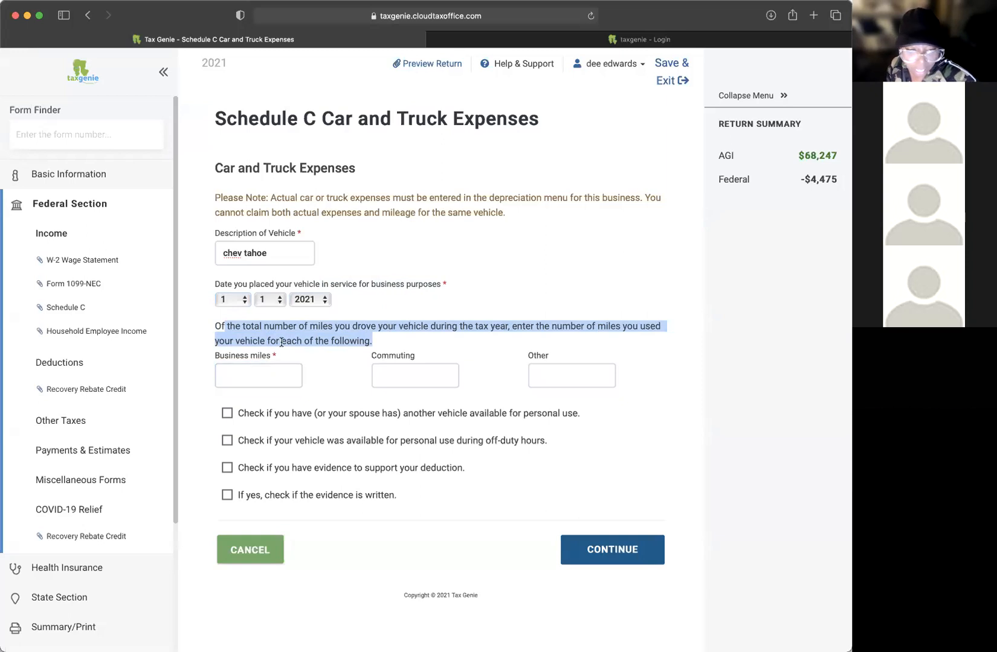
pyautogui.click(218, 326)
pyautogui.moveTo(218, 327); pyautogui.dragTo(338, 325)
pyautogui.click(316, 329)
pyautogui.moveTo(241, 327); pyautogui.dragTo(396, 327)
pyautogui.click(442, 329)
pyautogui.moveTo(468, 326); pyautogui.dragTo(414, 328)
pyautogui.click(551, 326)
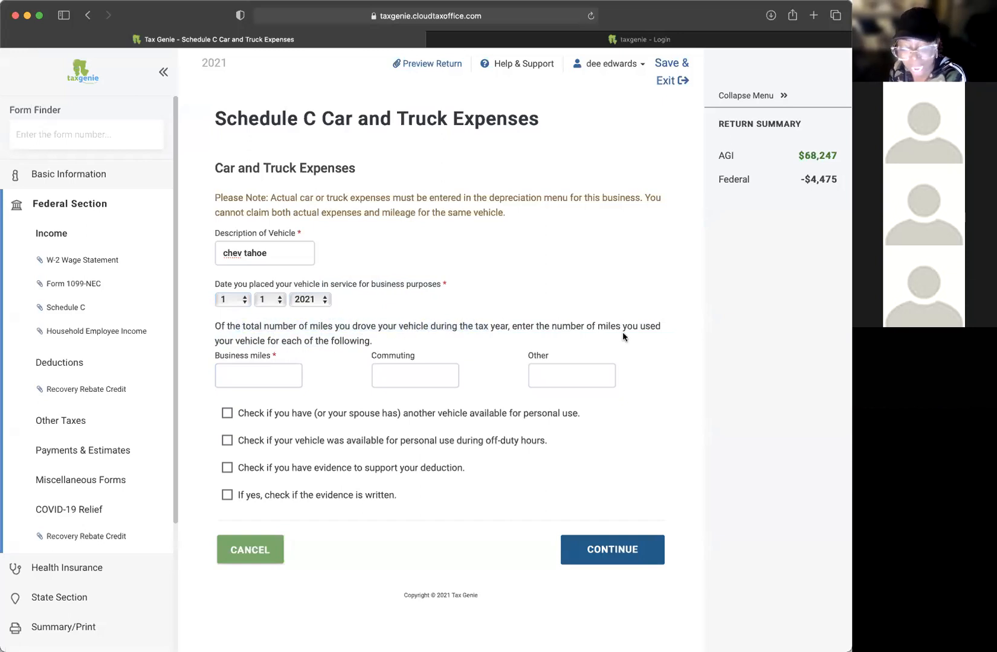
pyautogui.moveTo(630, 328); pyautogui.dragTo(555, 326)
pyautogui.click(536, 325)
pyautogui.moveTo(260, 338); pyautogui.dragTo(374, 342)
pyautogui.click(445, 345)
# Step: Enter 13223 business miles and 20000 commuting miles for the chev tahoe
pyautogui.click(258, 375)
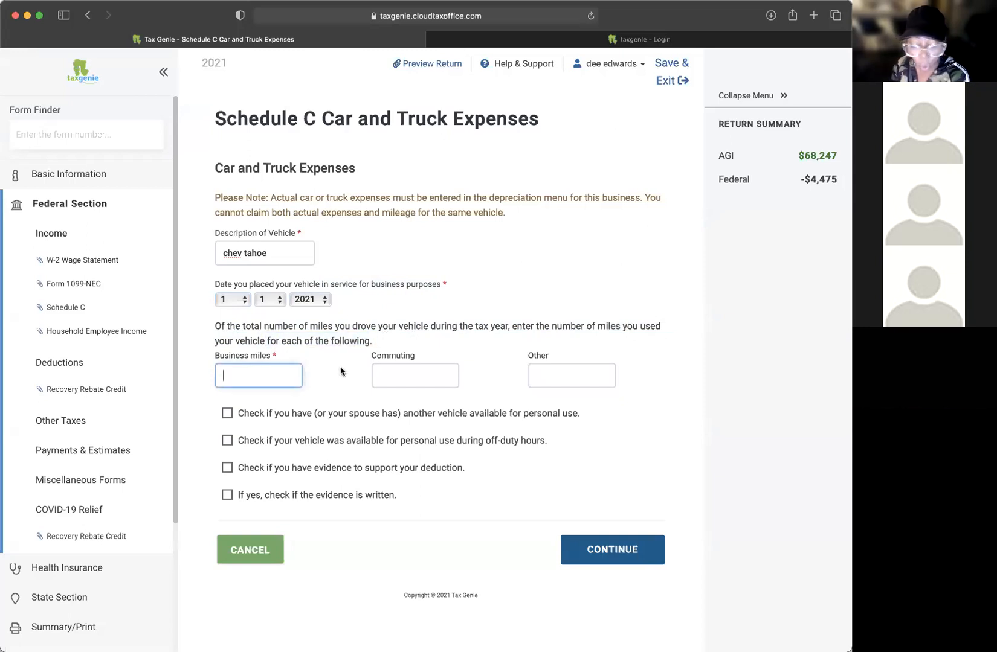
pyautogui.write('20')
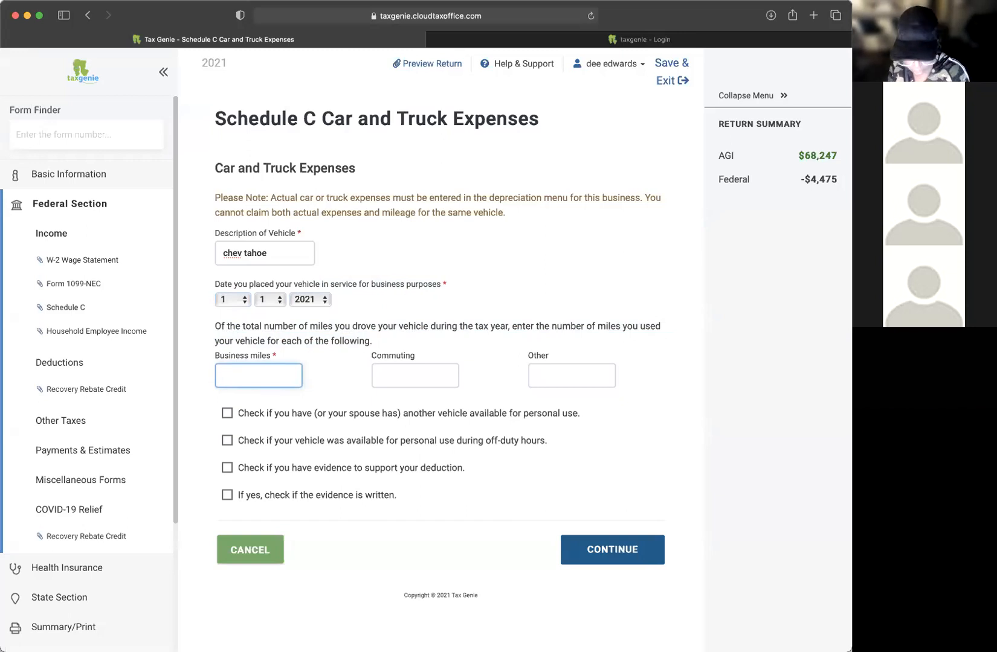
pyautogui.write('223')
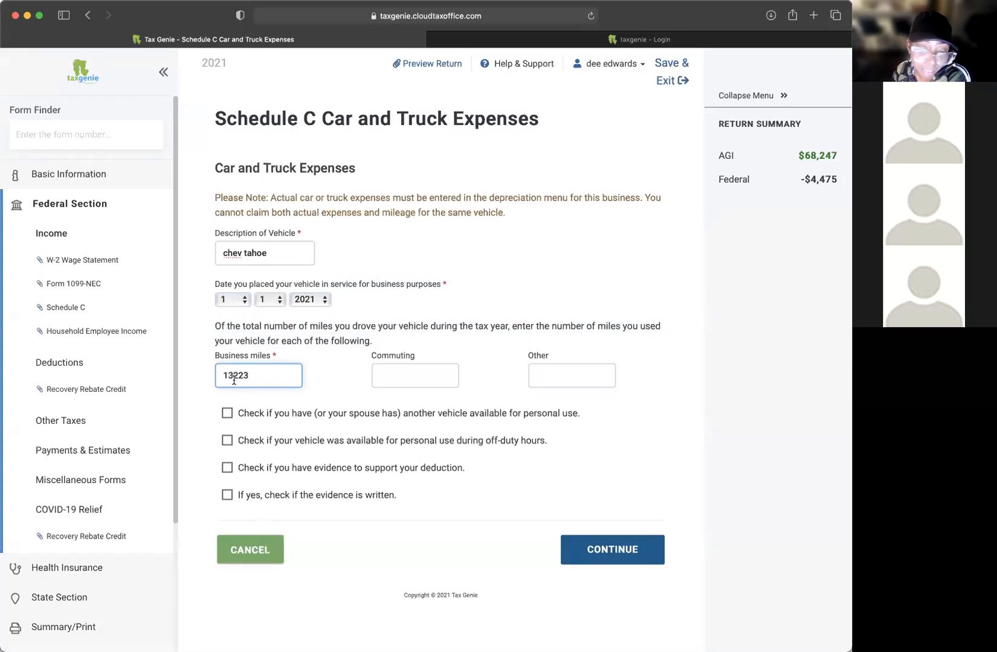
pyautogui.click(409, 374)
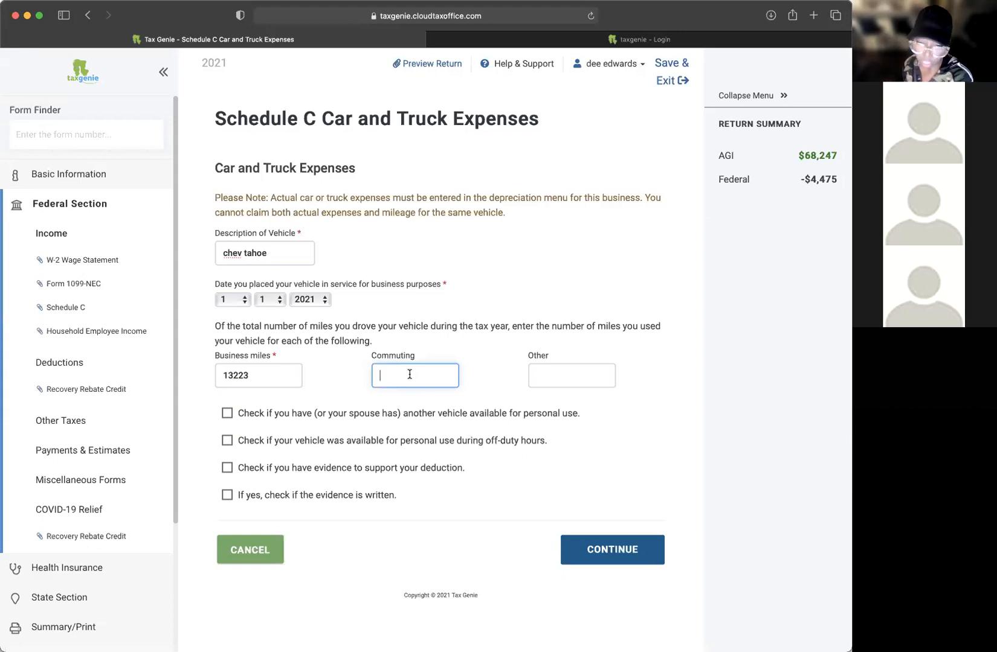
pyautogui.write('20000')
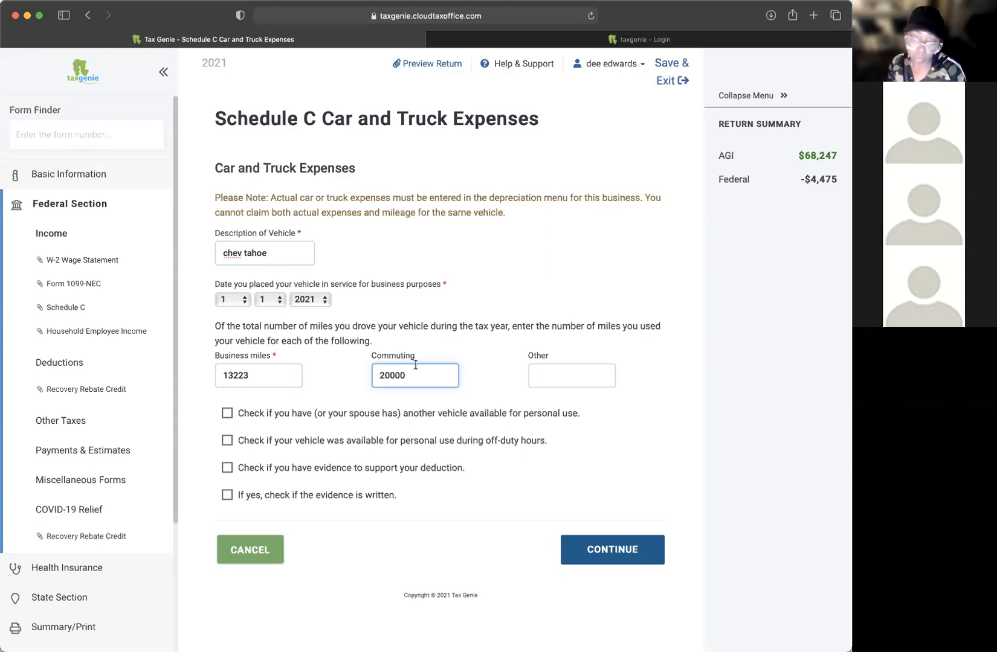
pyautogui.click(343, 335)
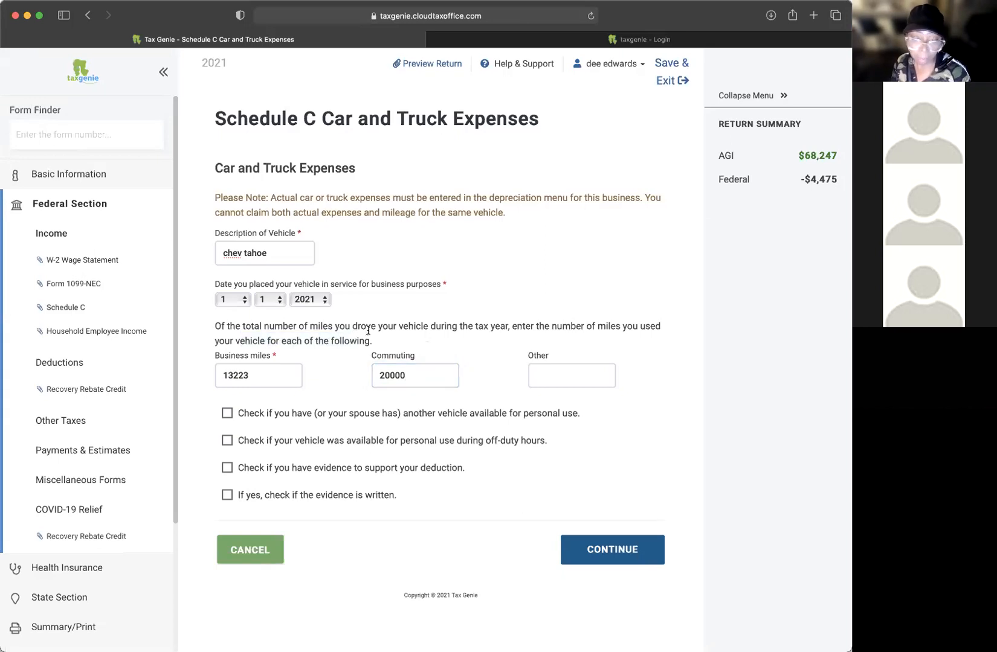
pyautogui.moveTo(443, 366); pyautogui.dragTo(334, 375)
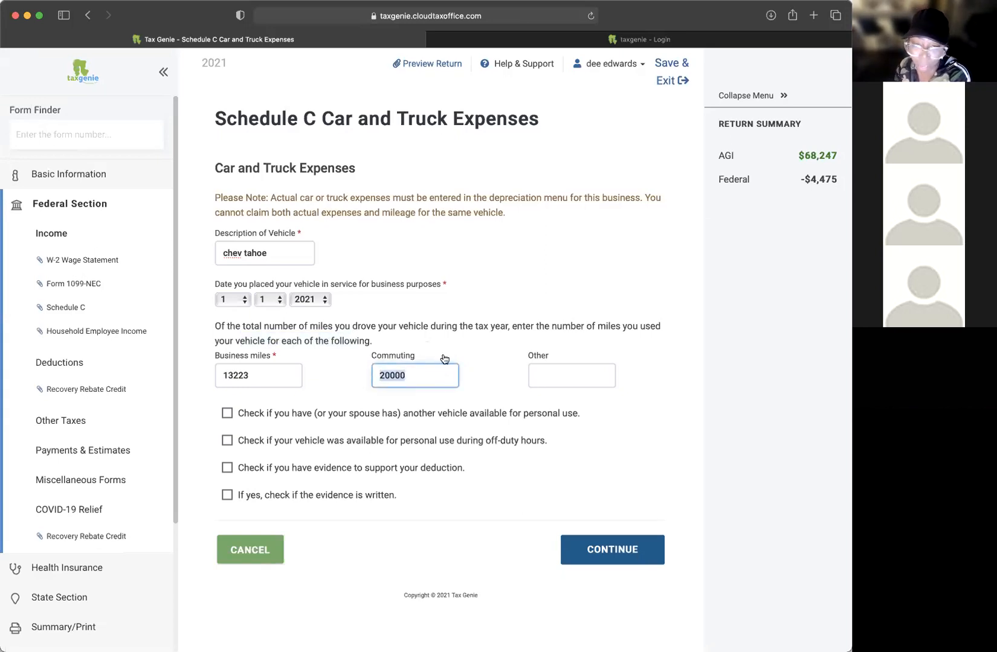
pyautogui.click(254, 379)
pyautogui.scroll(-1, 335, 333)
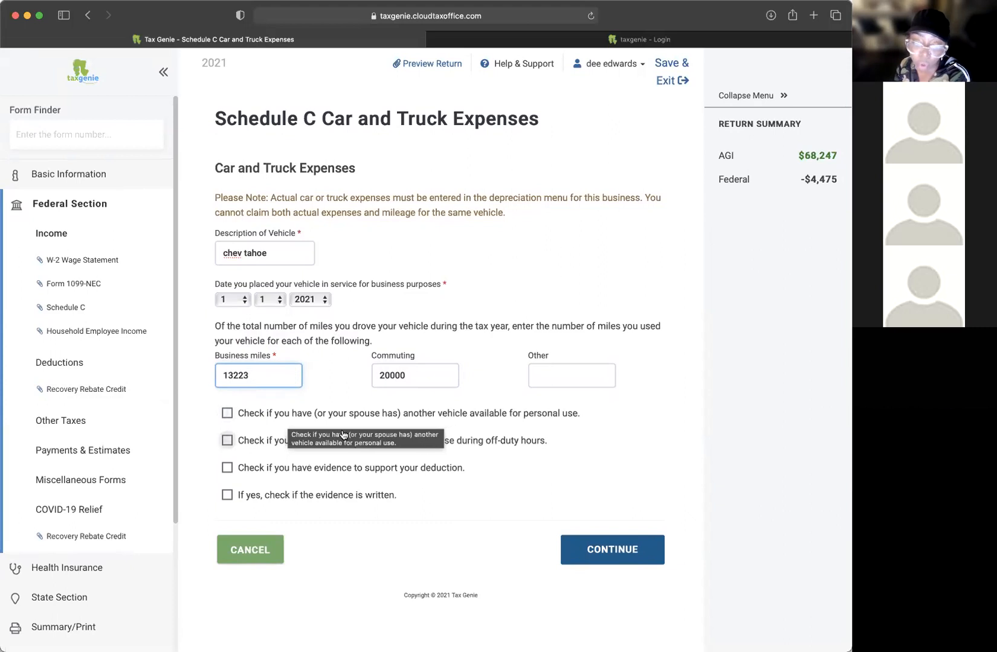
# Step: Answer yes to all four vehicle questions and save the chev tahoe entry
pyautogui.click(249, 419)
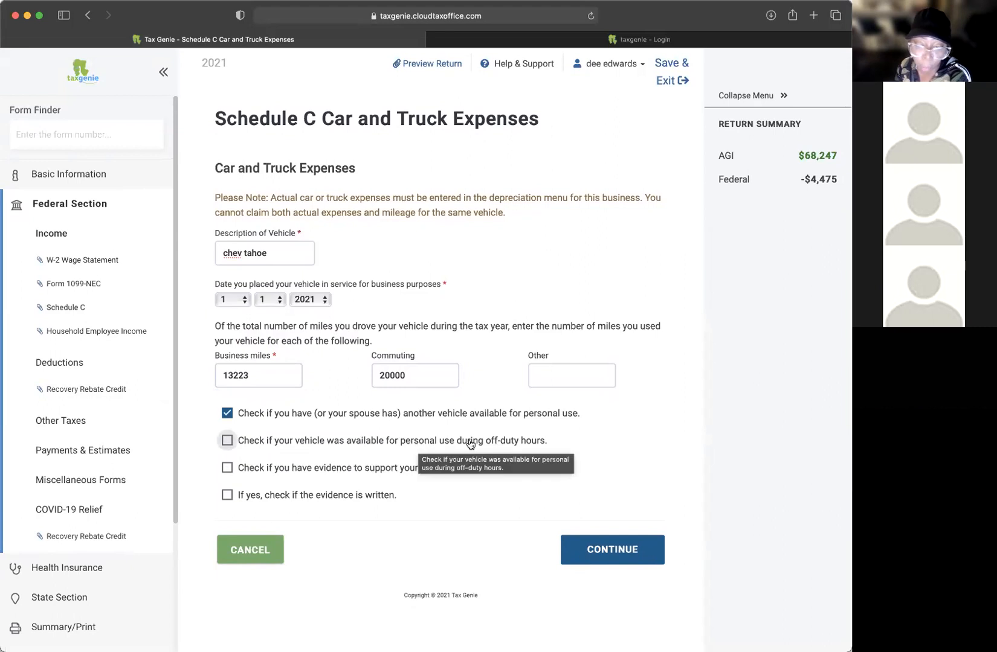
pyautogui.click(228, 441)
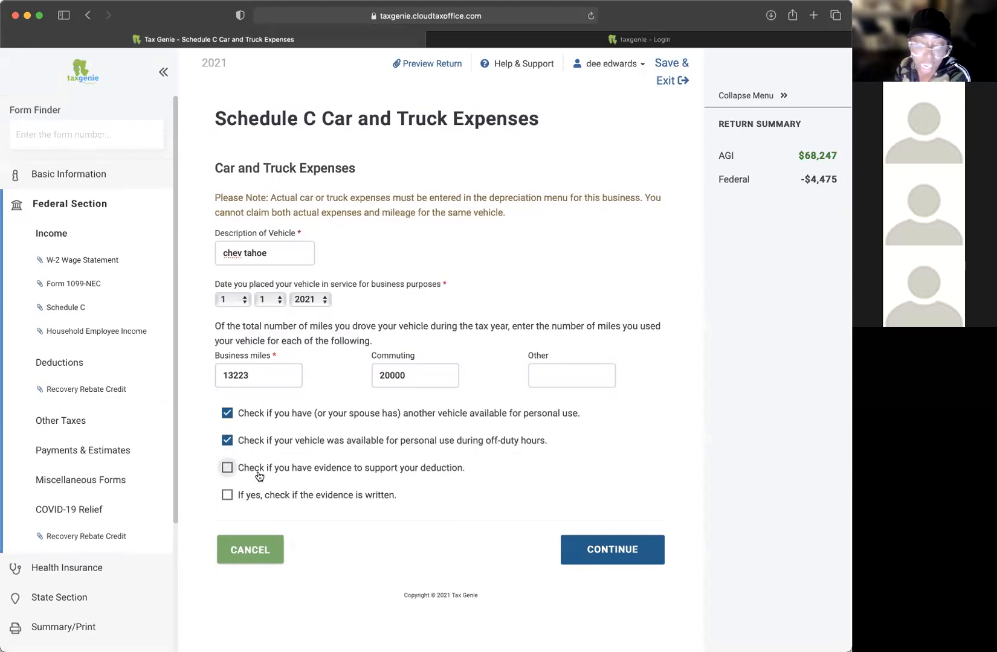
pyautogui.click(439, 471)
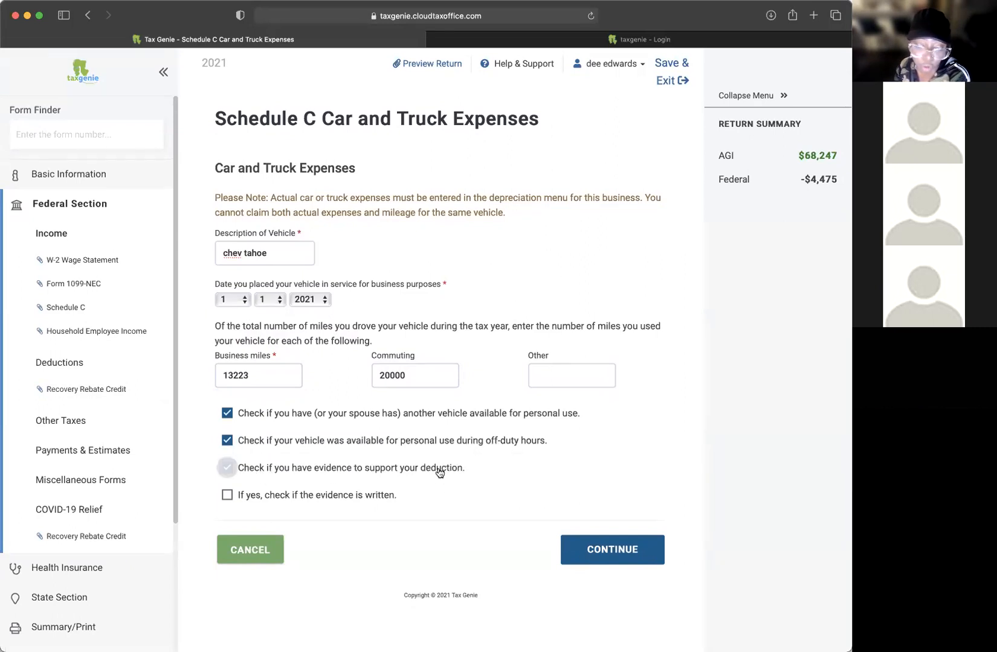
pyautogui.click(227, 496)
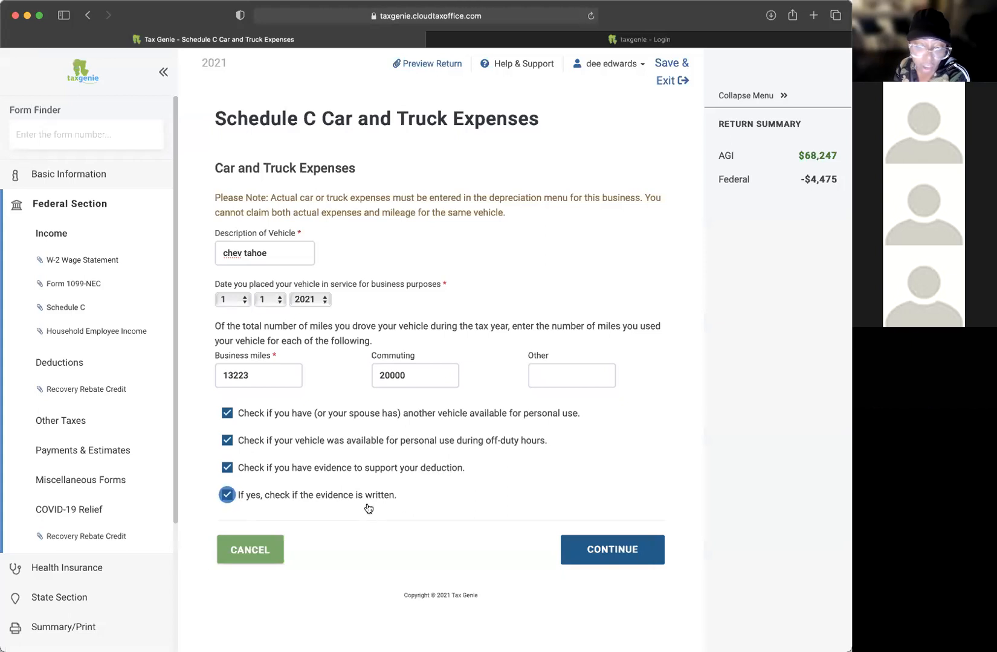
pyautogui.click(602, 550)
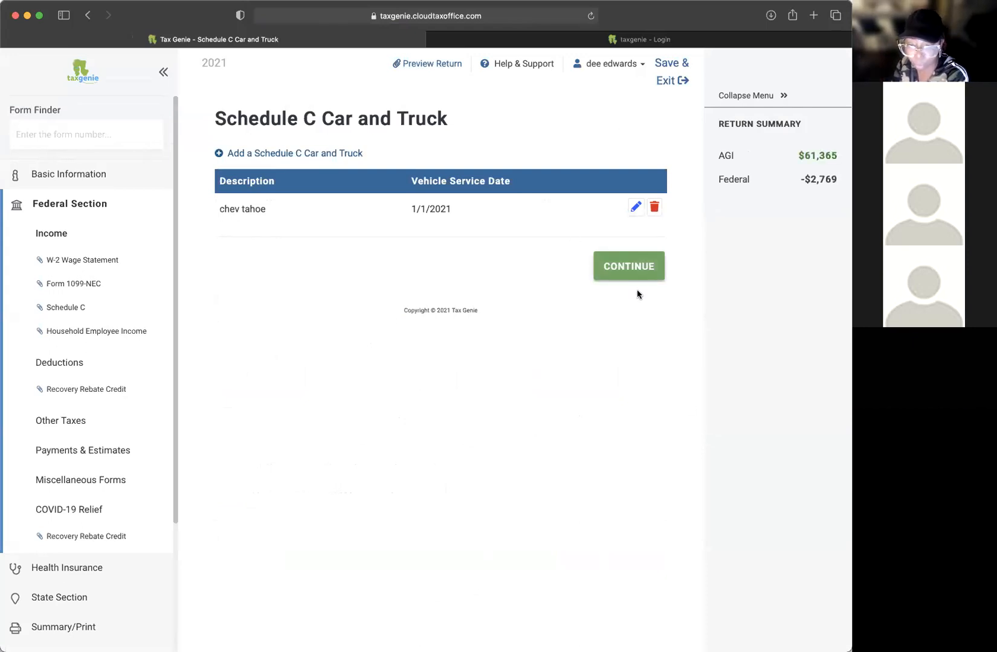
# Step: Continue from the Car and Truck list, which now holds the chev tahoe, to the Schedule C overview
pyautogui.click(631, 269)
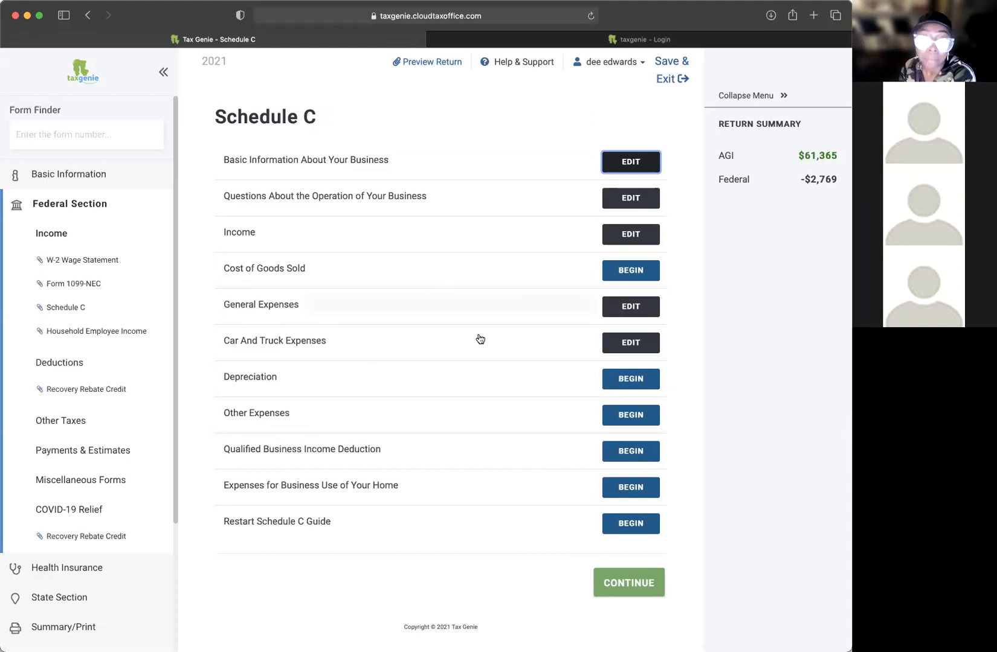
# Step: Start a depreciable asset entry and step through its date, cost, business-use and Section 179 fields
pyautogui.click(622, 383)
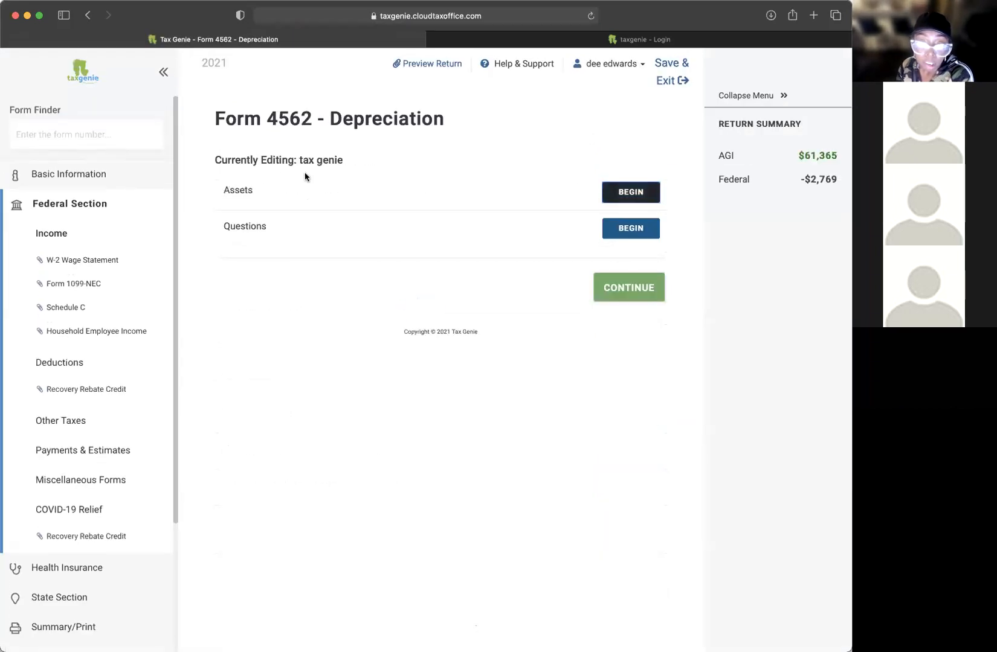
pyautogui.click(630, 192)
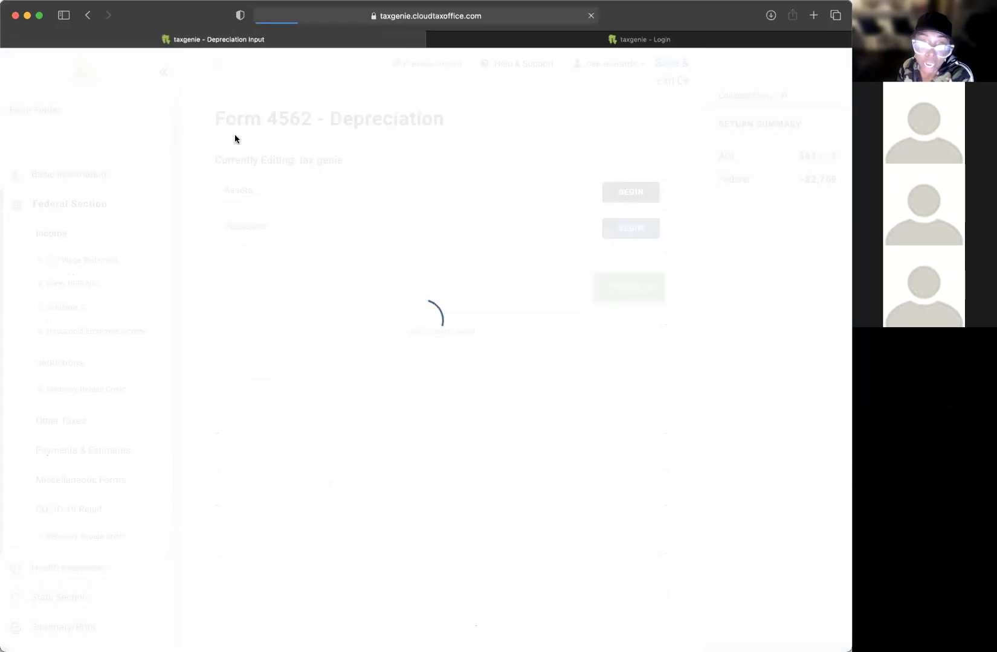
pyautogui.scroll(-2, 346, 262)
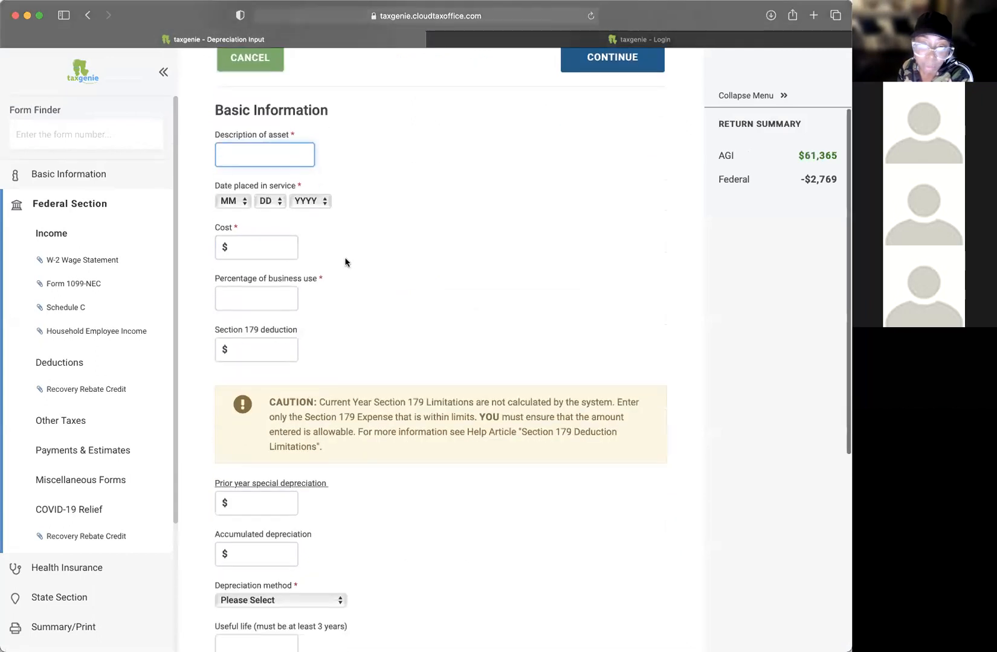
pyautogui.scroll(-2, 397, 160)
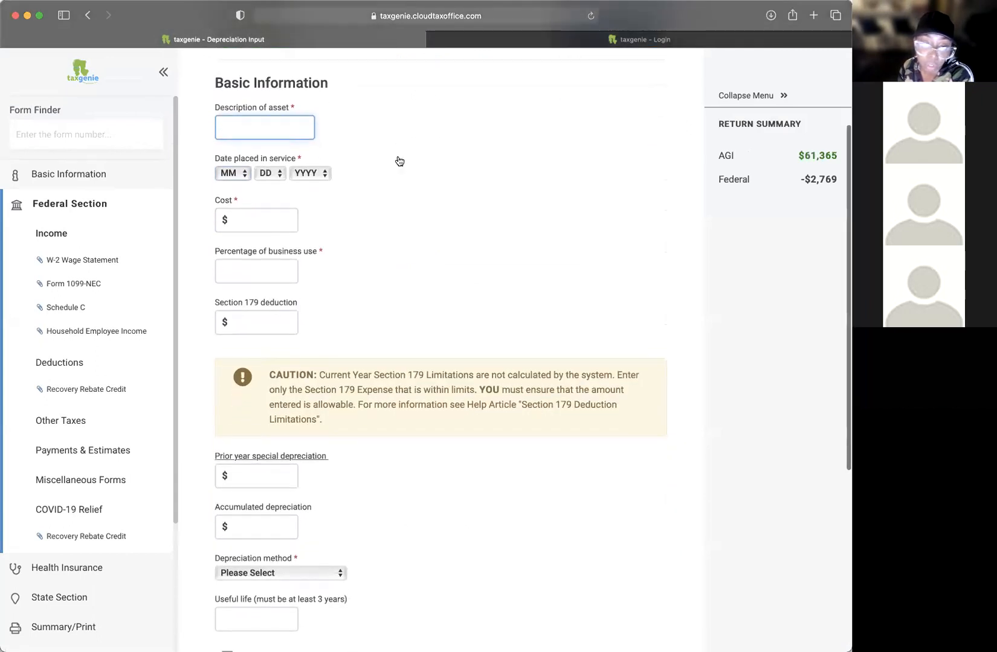
pyautogui.moveTo(232, 120); pyautogui.dragTo(314, 117)
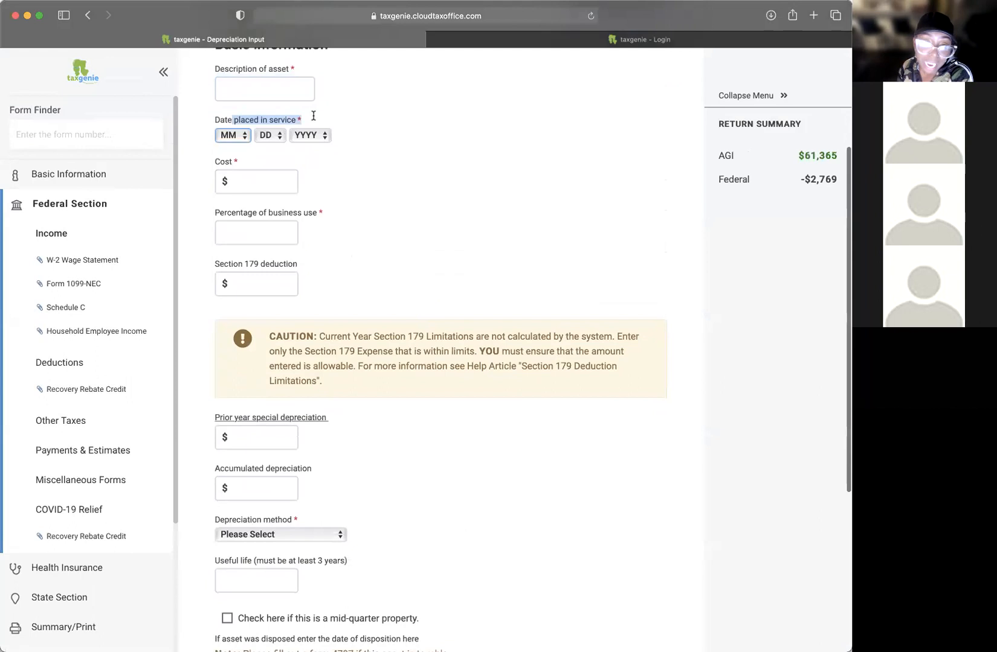
pyautogui.scroll(-1, 399, 147)
pyautogui.click(271, 153)
pyautogui.click(257, 215)
pyautogui.scroll(-1, 396, 214)
pyautogui.moveTo(240, 137); pyautogui.dragTo(306, 138)
pyautogui.scroll(-2, 387, 156)
pyautogui.click(252, 141)
pyautogui.moveTo(222, 119); pyautogui.dragTo(342, 113)
pyautogui.click(374, 120)
pyautogui.click(337, 121)
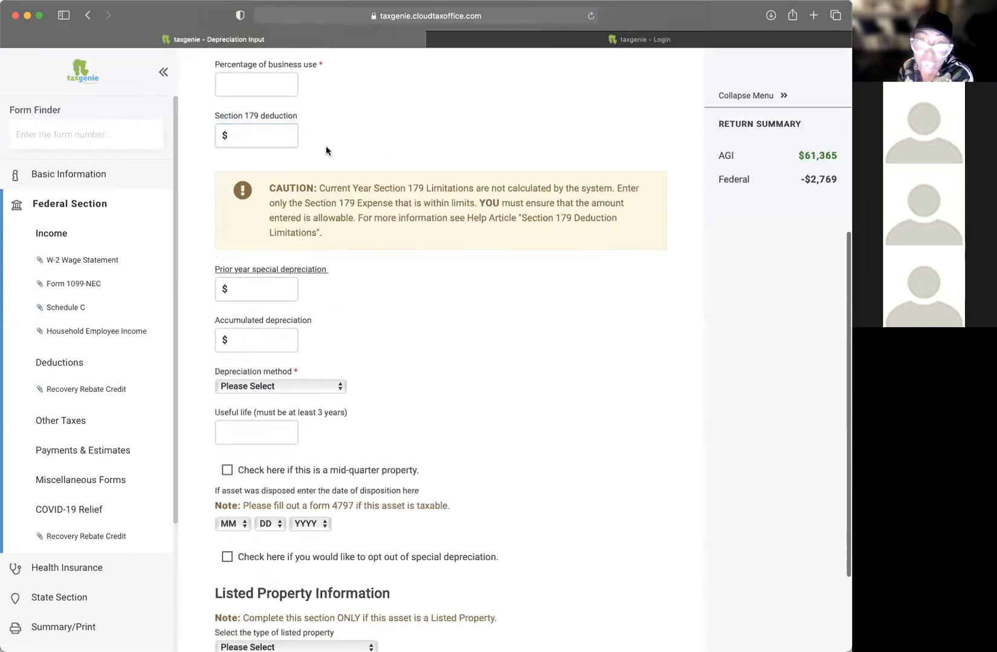
pyautogui.scroll(-2, 358, 147)
pyautogui.scroll(-3, 357, 148)
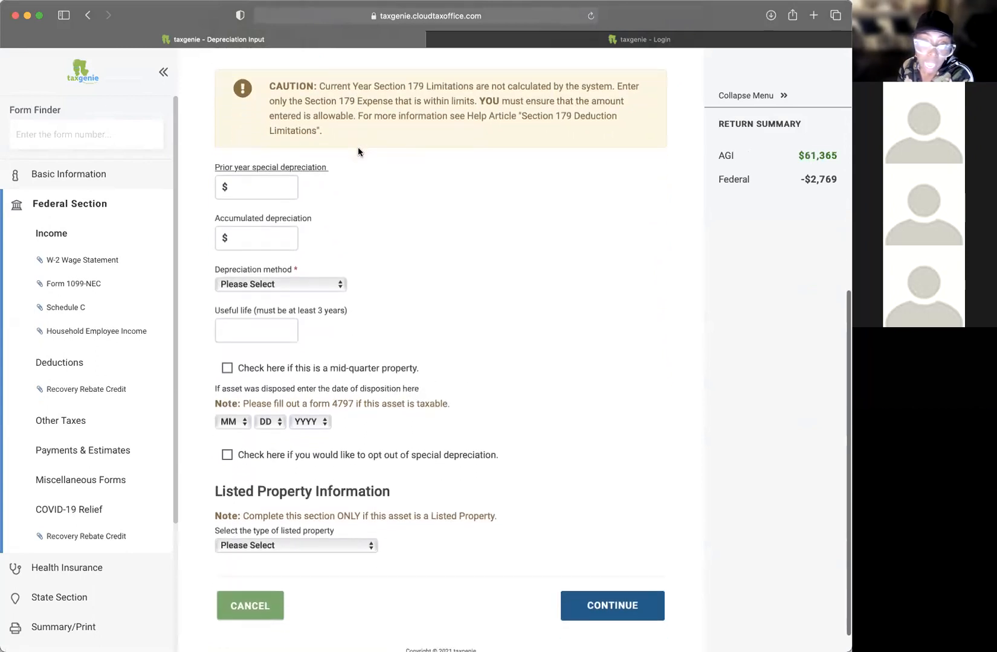
pyautogui.click(288, 141)
pyautogui.press('Tab')
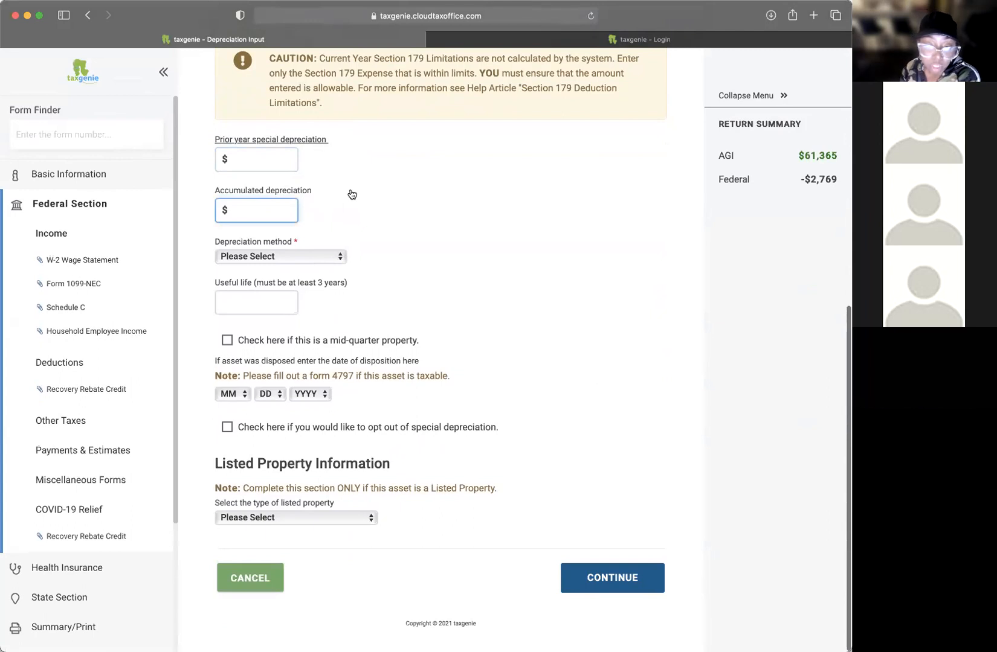
# Step: Browse the depreciation method and listed property type choices without picking any, then cancel the asset
pyautogui.click(287, 258)
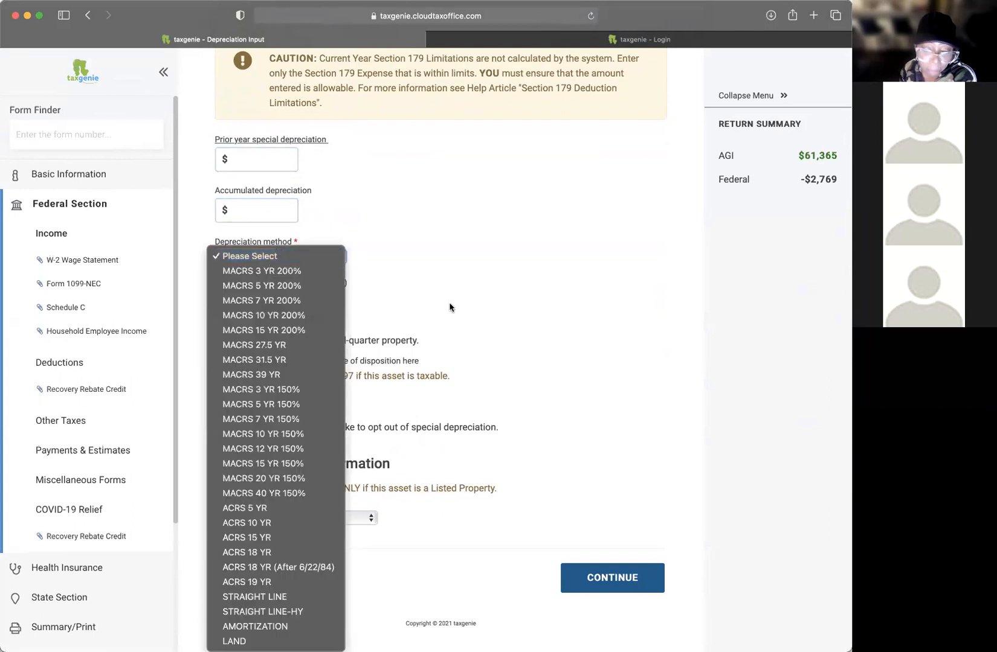
pyautogui.click(450, 307)
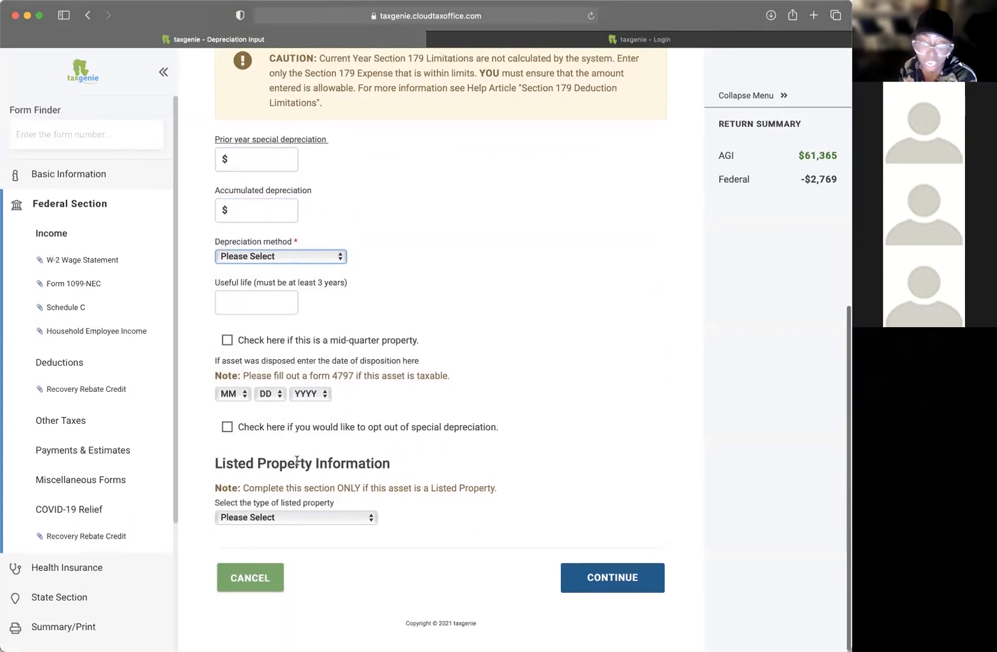
pyautogui.click(332, 520)
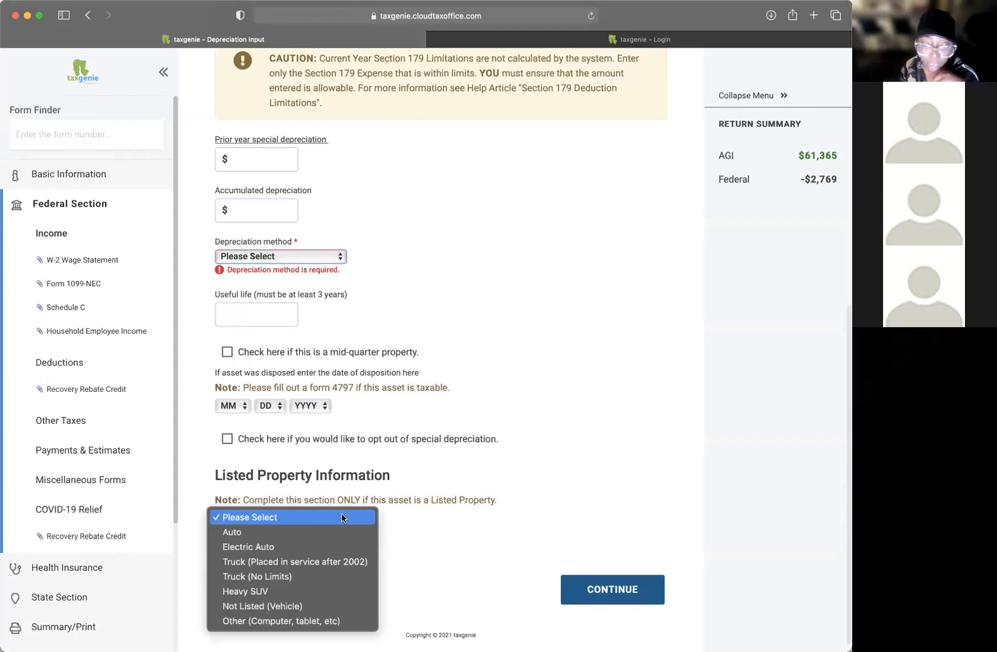
pyautogui.click(490, 289)
pyautogui.click(322, 529)
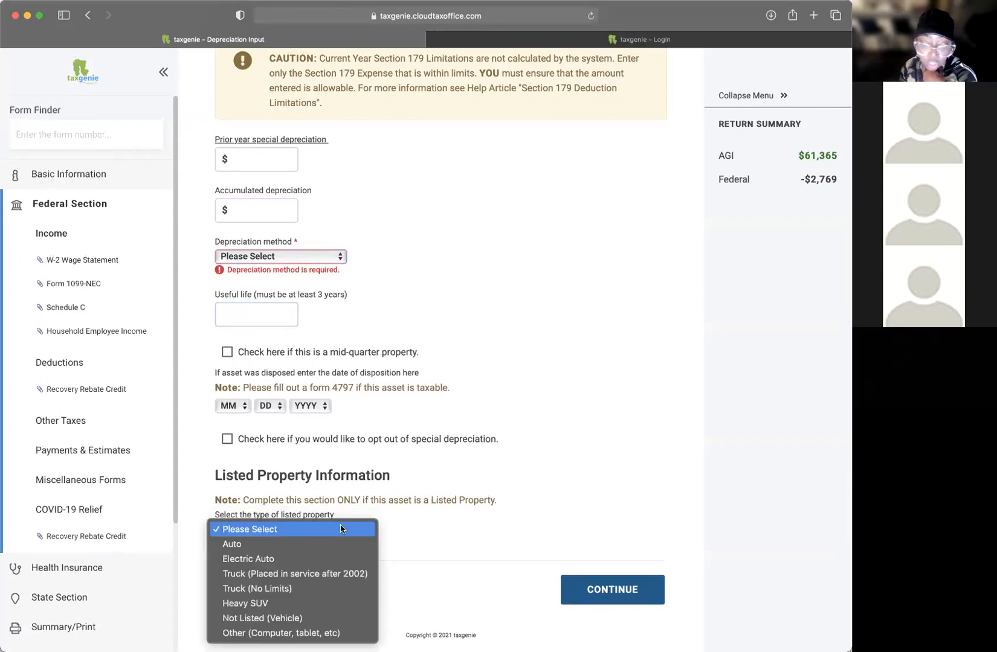
pyautogui.click(492, 462)
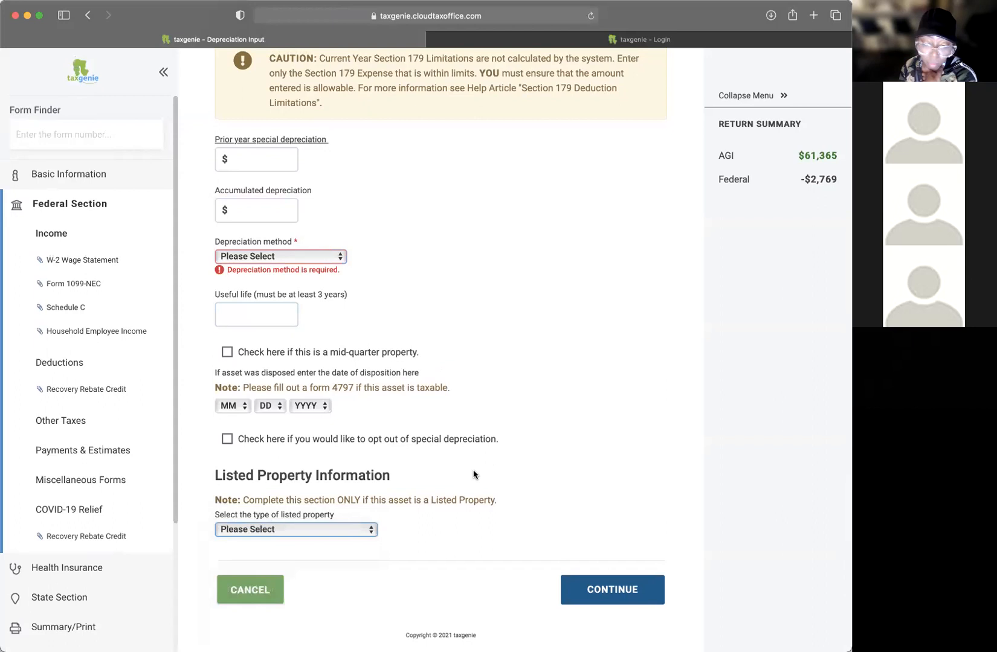
pyautogui.click(282, 533)
pyautogui.click(565, 500)
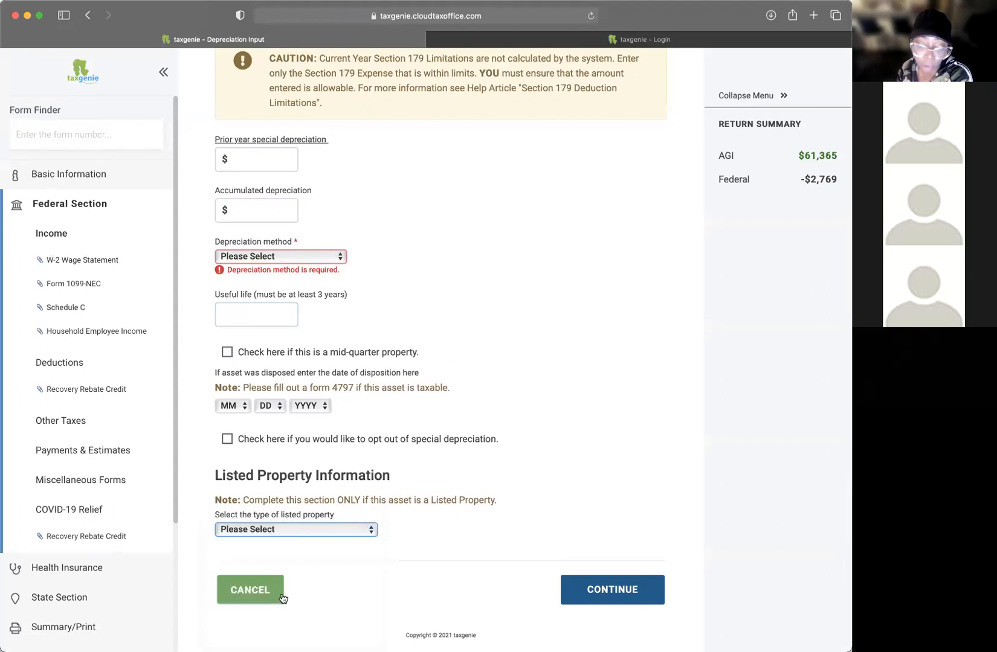
pyautogui.click(245, 592)
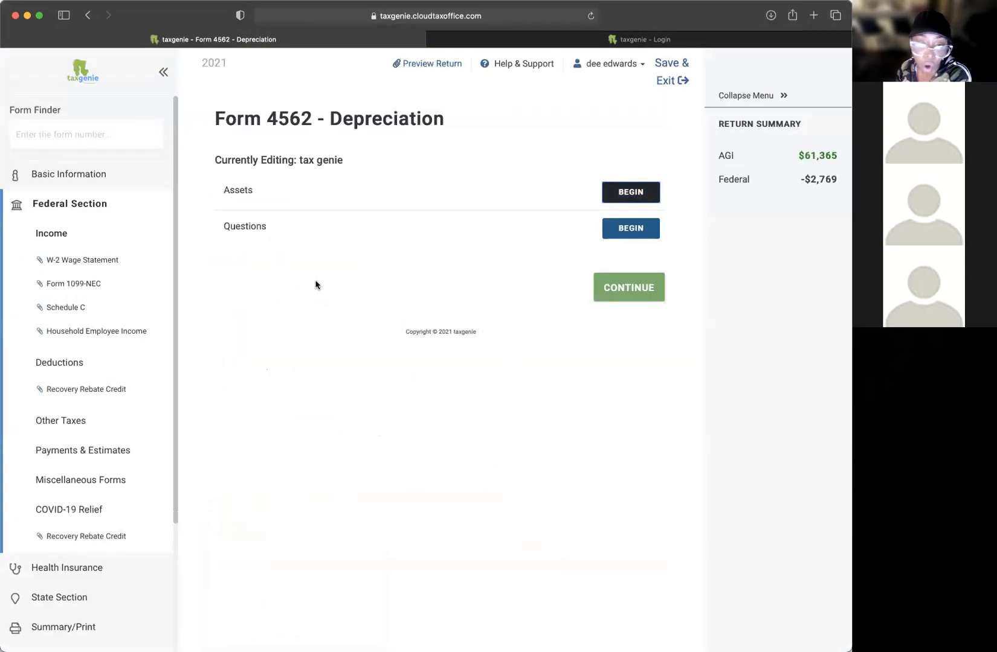
# Step: Continue past Form 4562, view Car and Truck, then return to the Schedule C pages
pyautogui.click(605, 289)
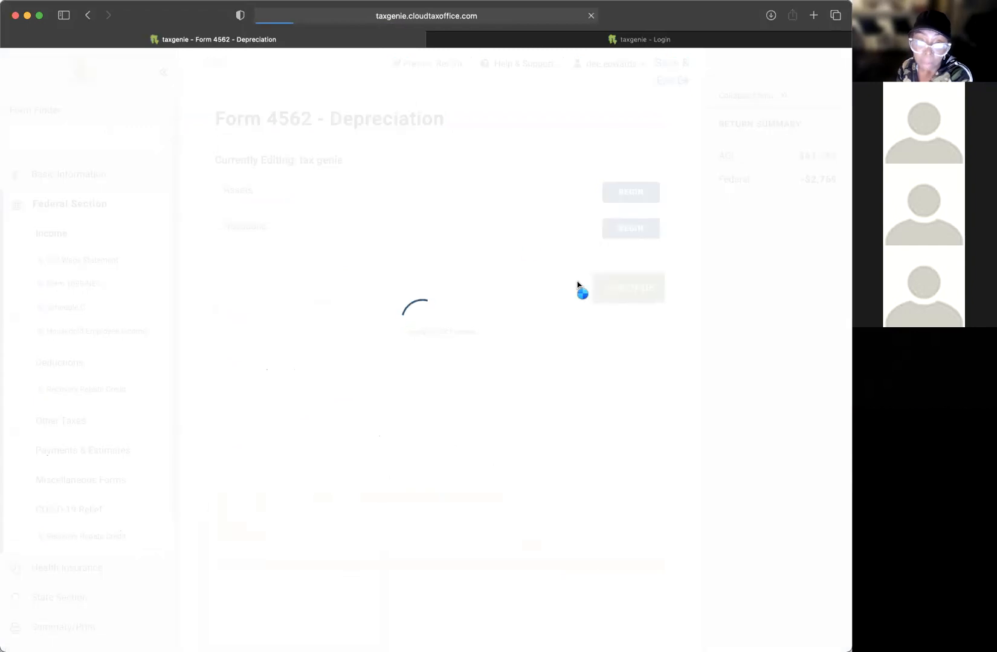
pyautogui.moveTo(238, 115); pyautogui.dragTo(403, 115)
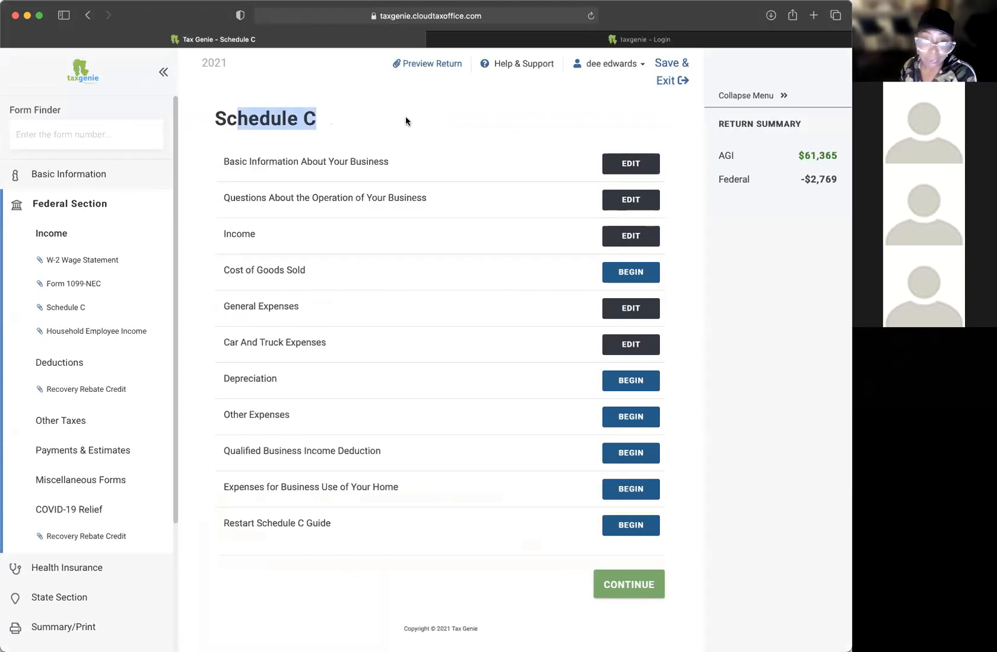
pyautogui.moveTo(252, 343); pyautogui.dragTo(336, 338)
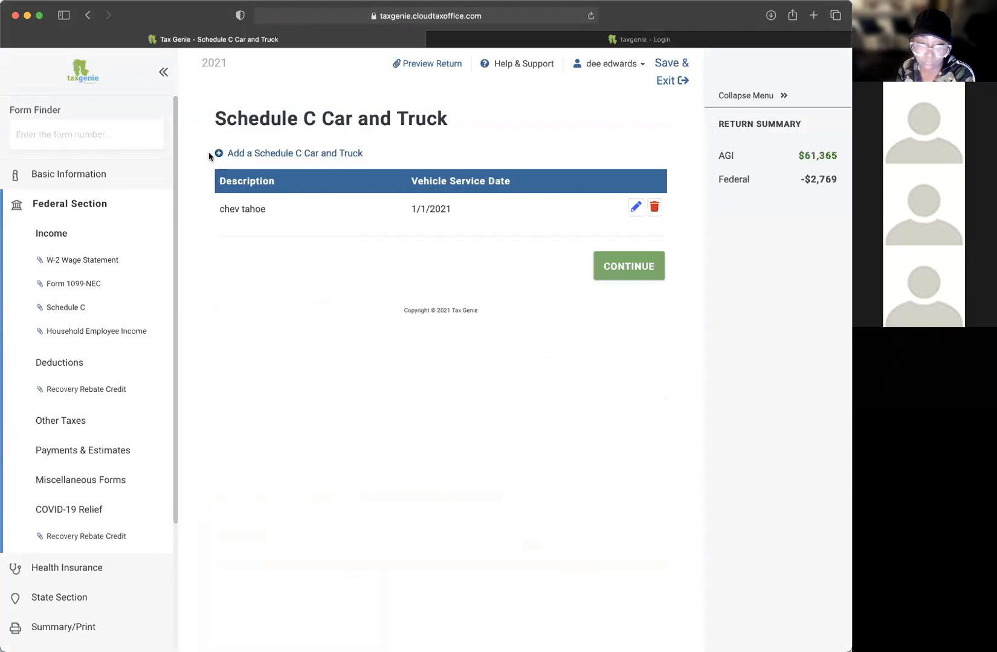
pyautogui.click(71, 311)
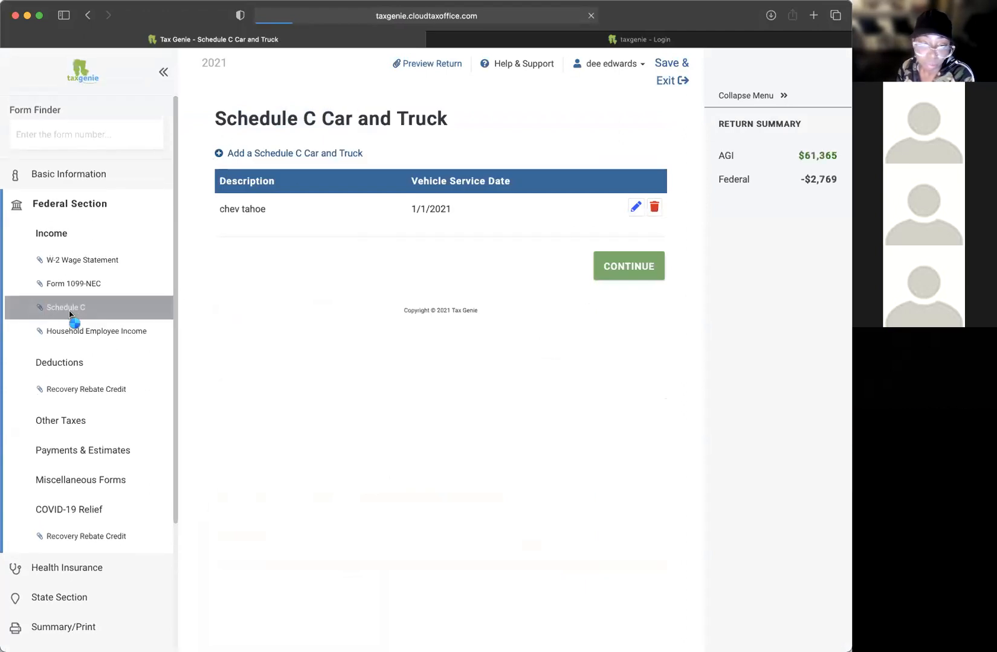
pyautogui.click(635, 288)
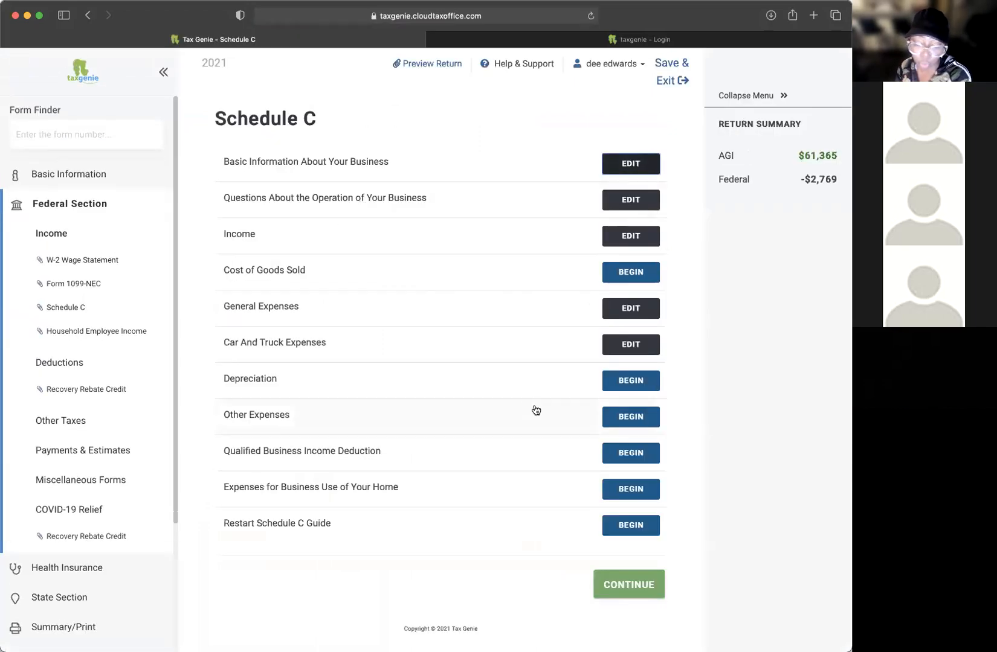
# Step: Add a continuing education other expense of $553 and save it
pyautogui.click(616, 409)
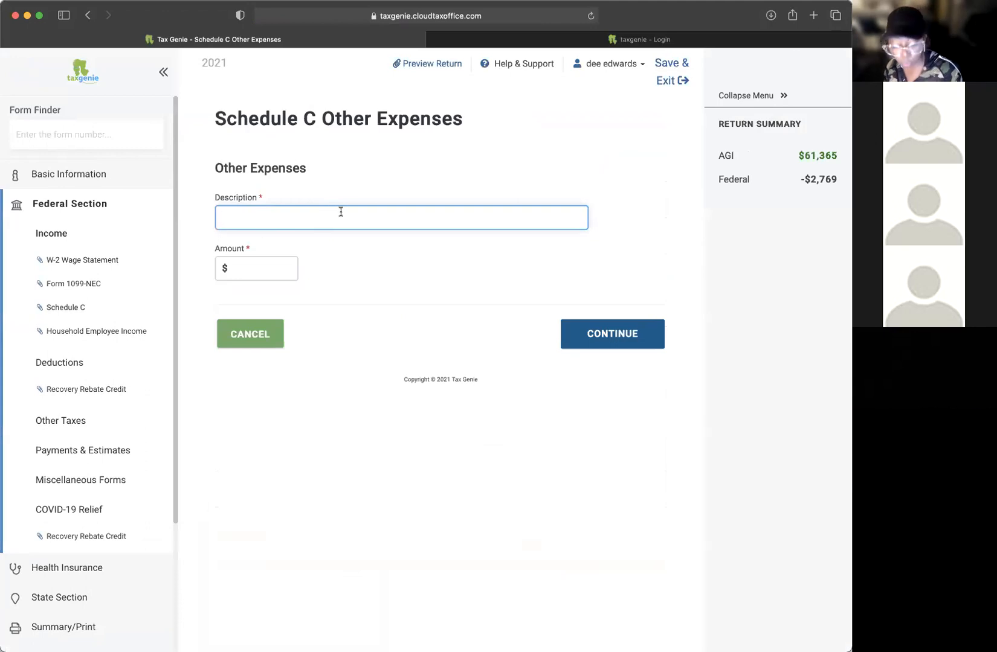
pyautogui.write('continuing education')
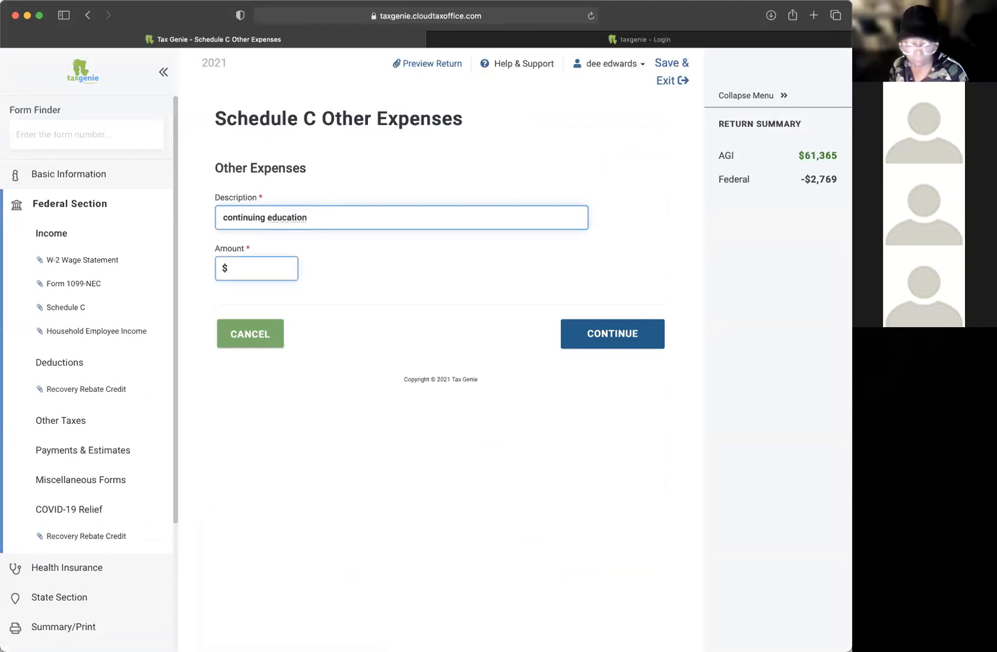
pyautogui.write('550')
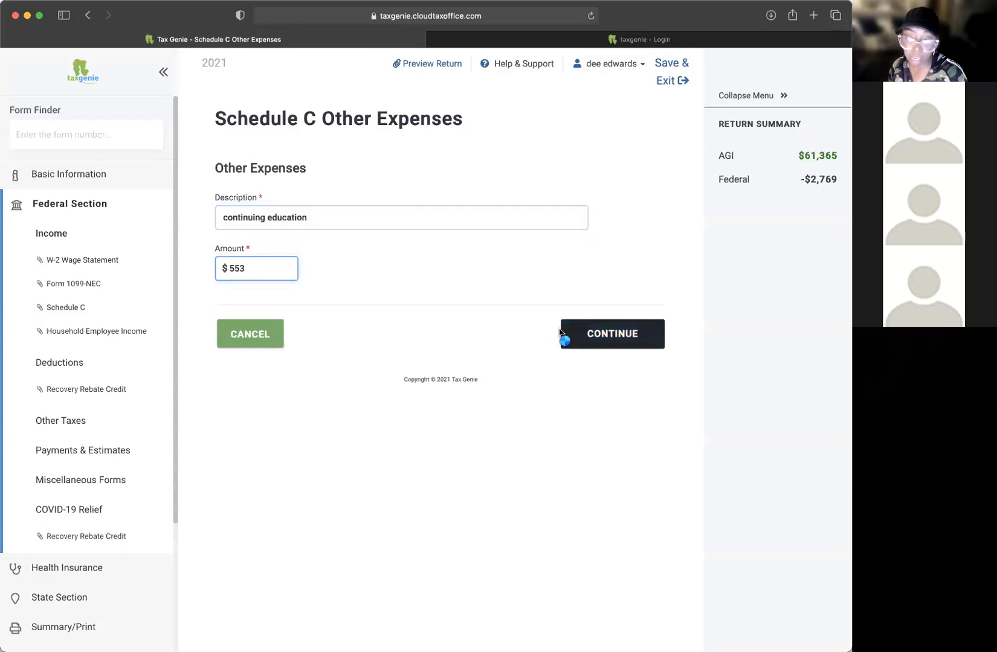
pyautogui.click(565, 336)
# Step: Start a second other expense, try descriptions from tax software to cell phone, then cancel it
pyautogui.click(304, 157)
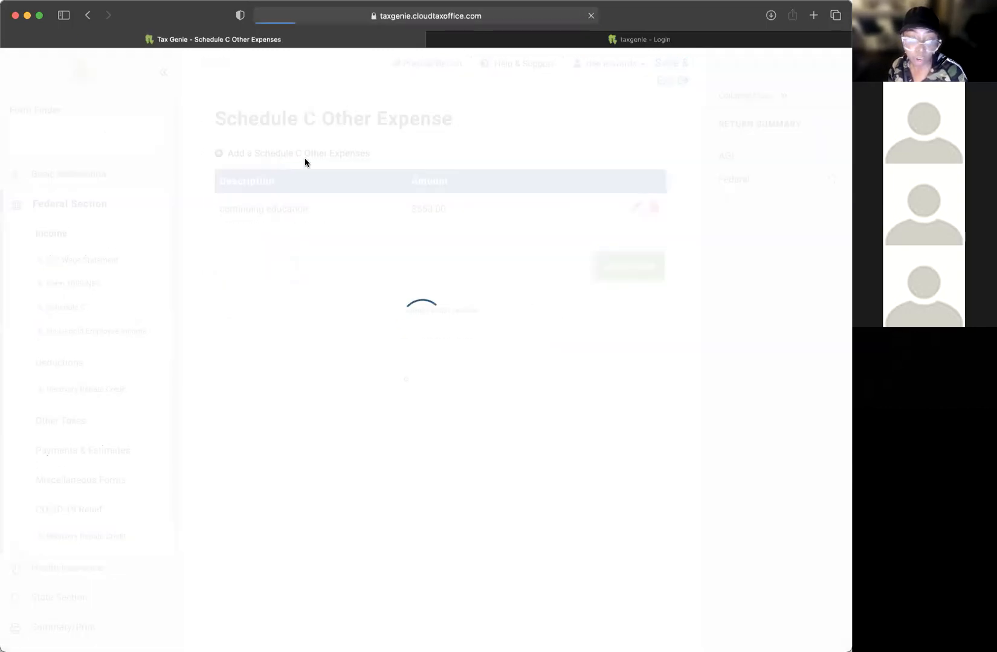
pyautogui.write('tax ')
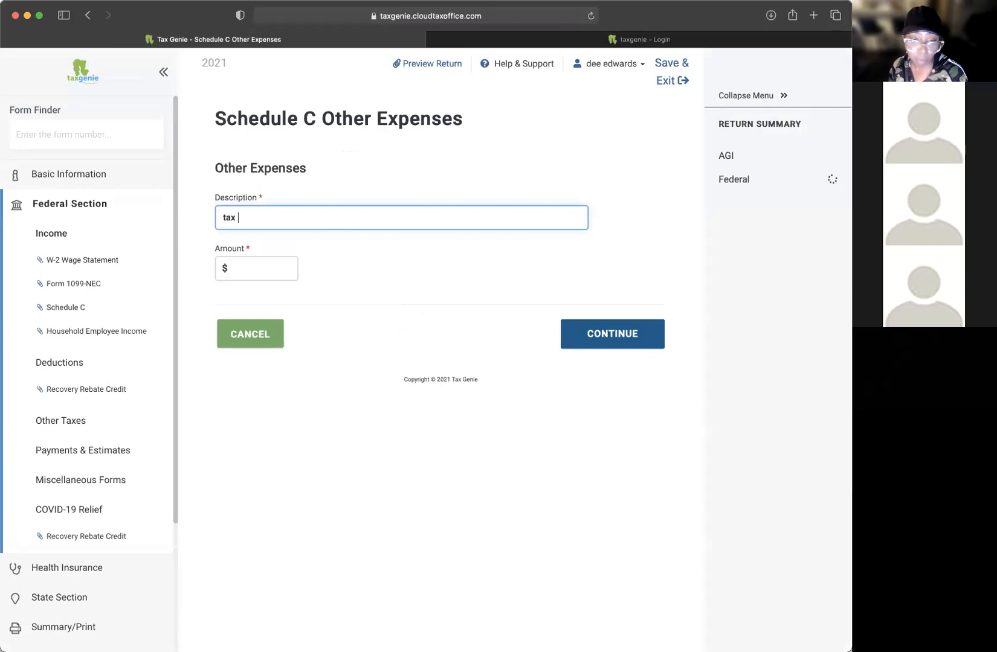
pyautogui.write('software')
pyautogui.click(269, 268)
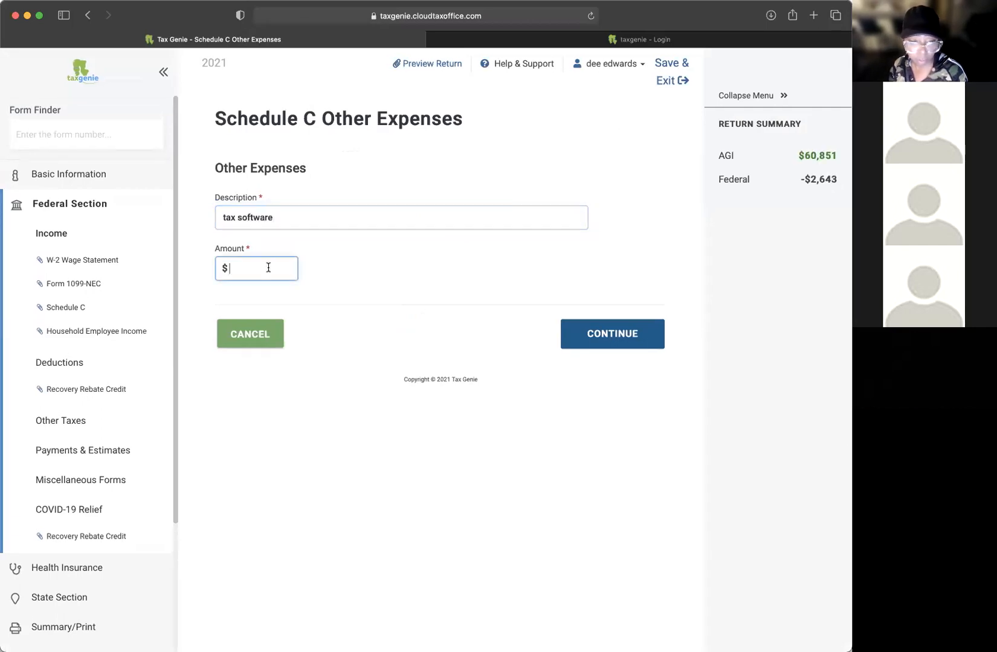
pyautogui.doubleClick(256, 218)
pyautogui.write('tra')
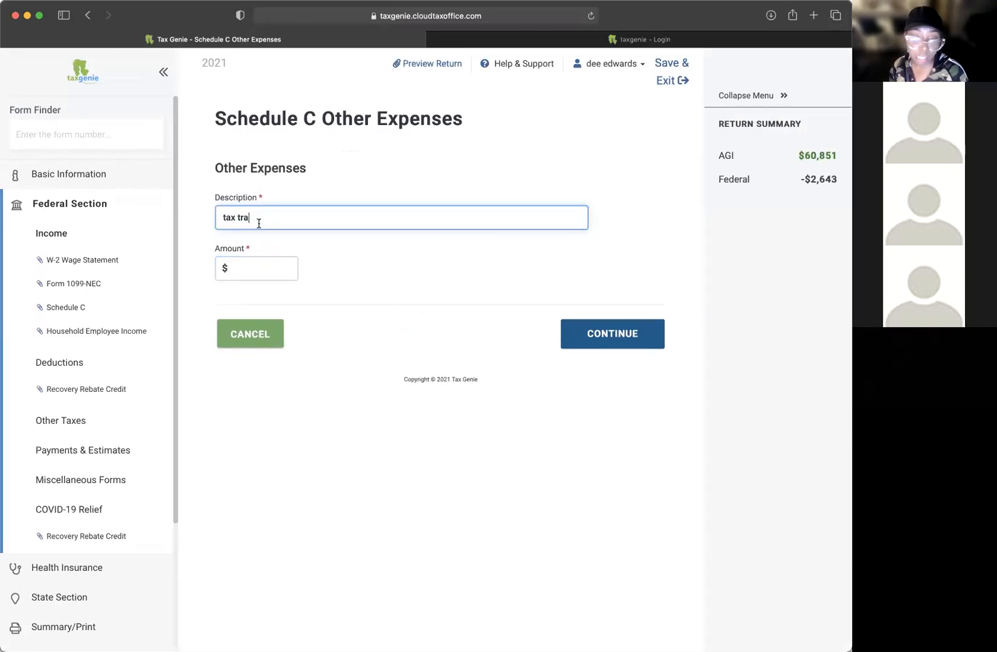
pyautogui.write('ining')
pyautogui.press('Tab')
pyautogui.doubleClick(266, 221)
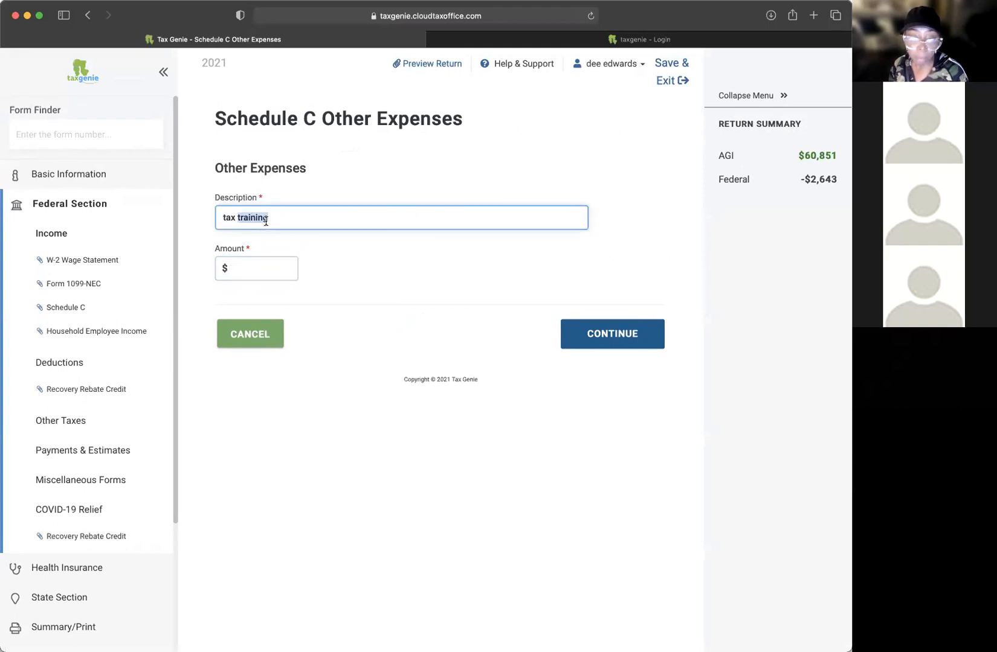
pyautogui.press('super+a')
pyautogui.press('BackSpace')
pyautogui.write('un')
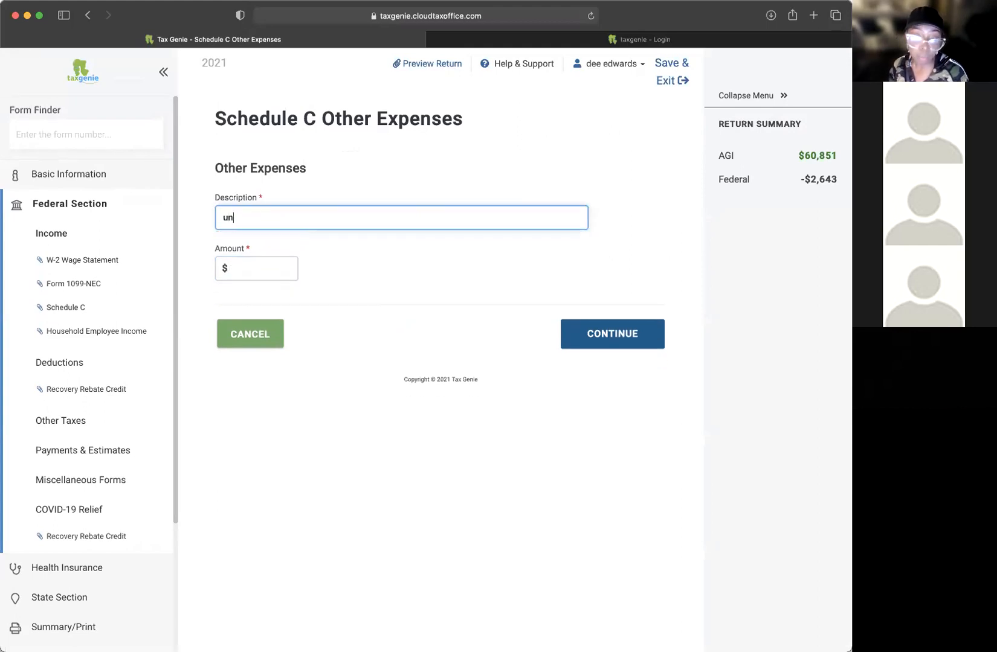
pyautogui.write('ifroms')
pyautogui.press('BackSpace')
pyautogui.press('BackSpace')
pyautogui.press('super+a')
pyautogui.write('cell phone')
pyautogui.press('Tab')
pyautogui.moveTo(269, 217); pyautogui.dragTo(183, 210)
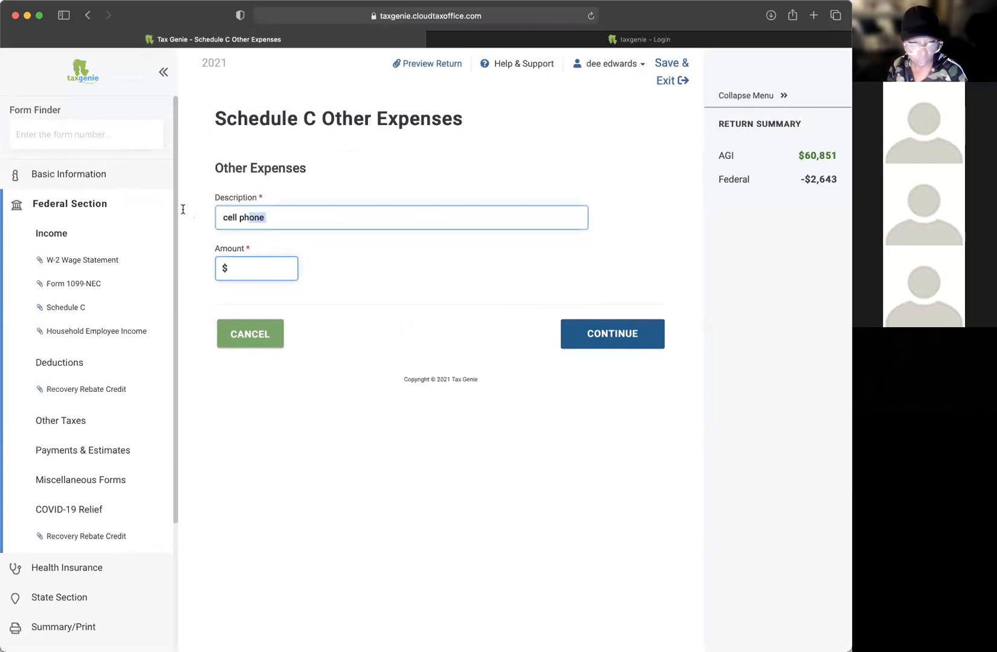
pyautogui.click(242, 342)
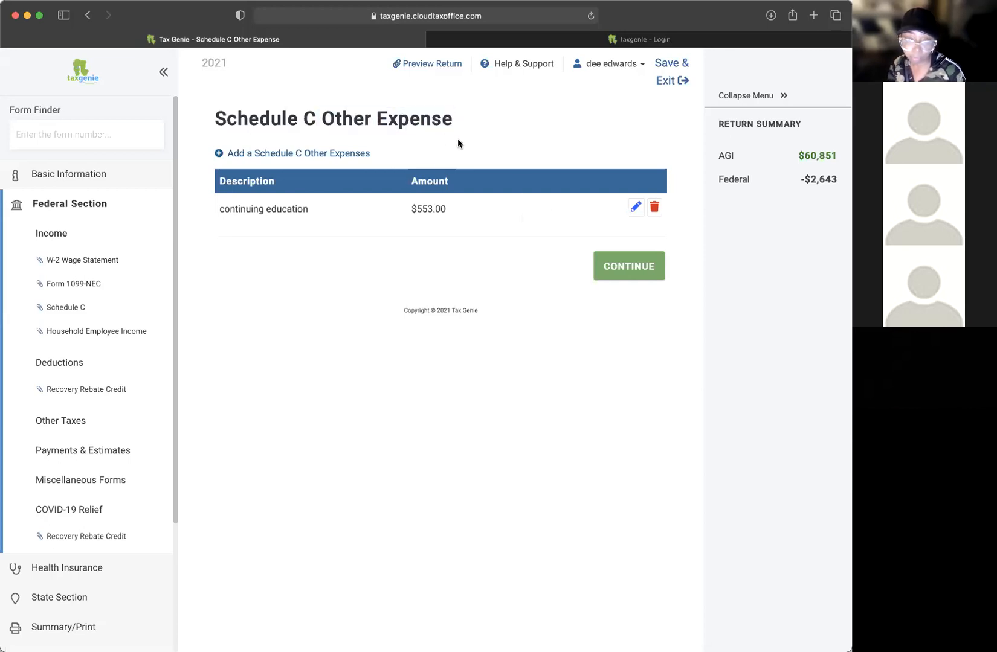
# Step: Leave Other Expenses, open and cancel the QBI deduction form, then begin Business Use of Home
pyautogui.click(639, 270)
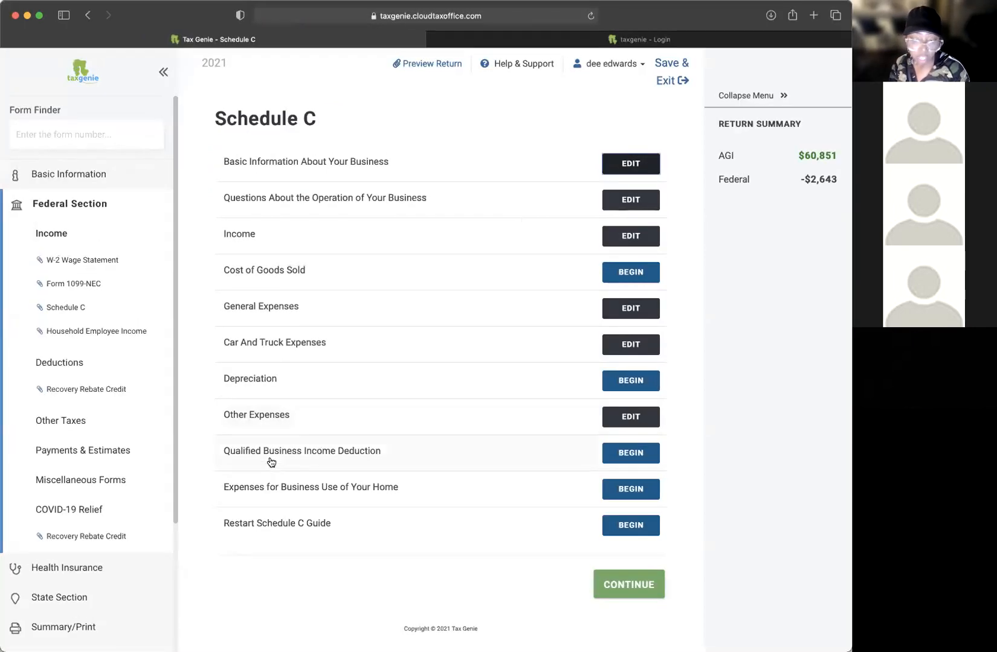
pyautogui.click(631, 453)
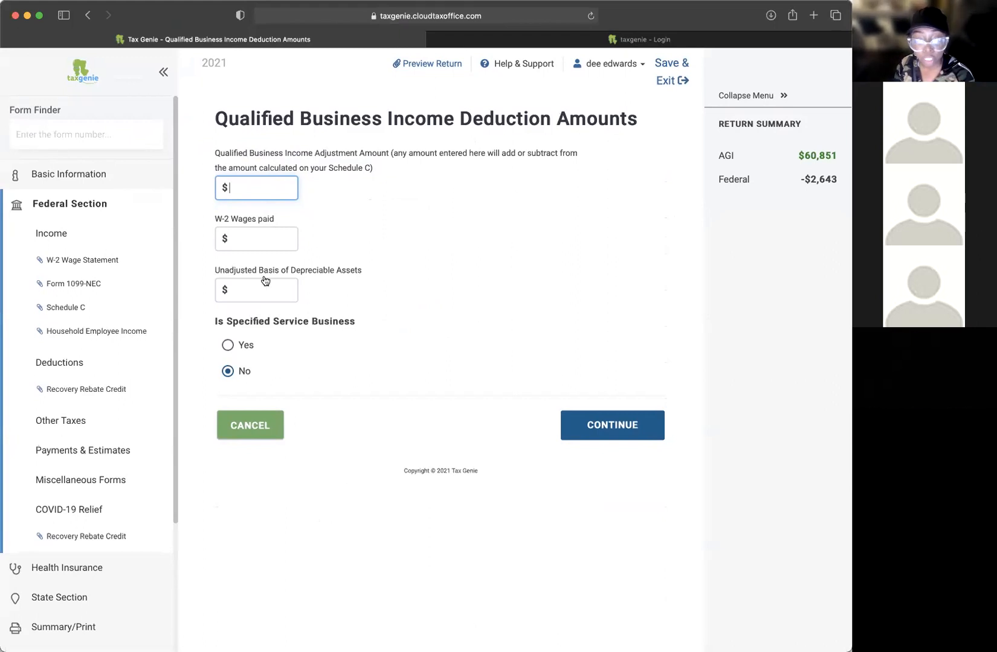
pyautogui.click(231, 443)
pyautogui.click(230, 440)
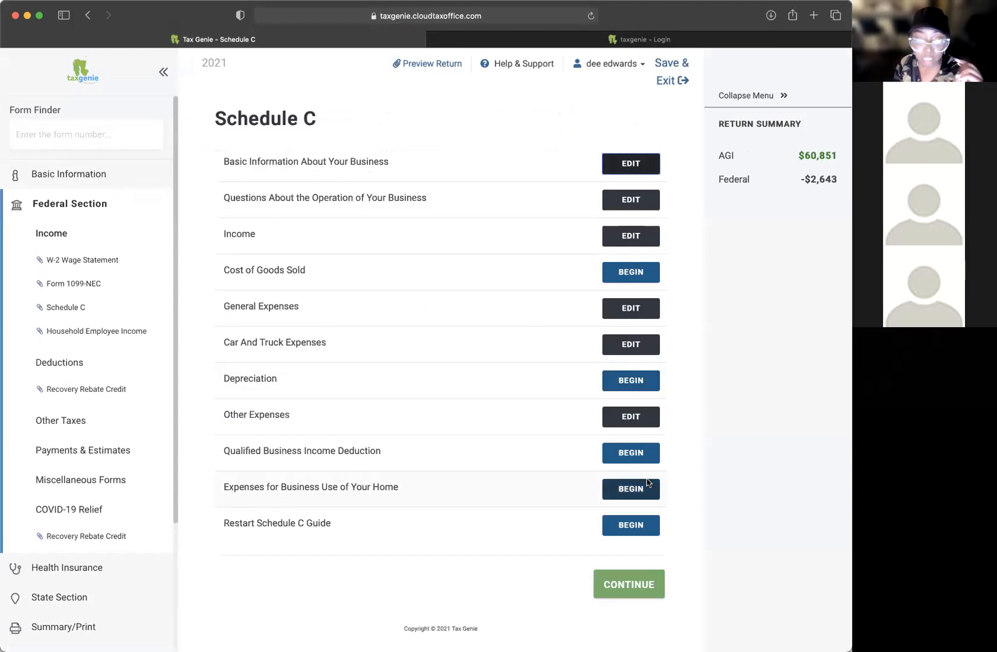
pyautogui.click(628, 489)
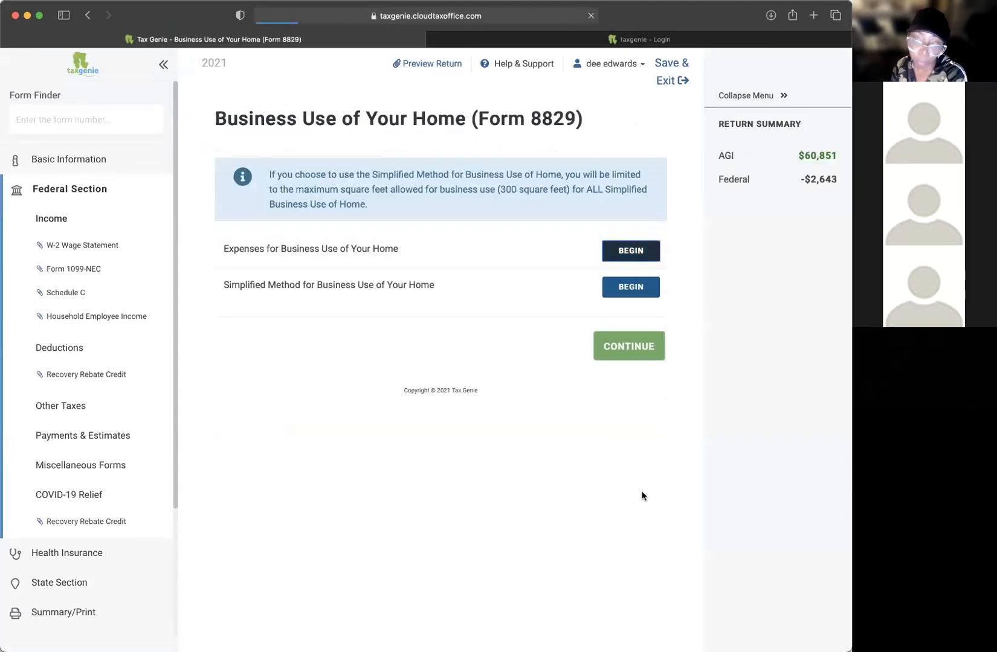
# Step: Review the Form 8829 note on the 300 square-foot limit, then begin the Simplified Method
pyautogui.moveTo(241, 285); pyautogui.dragTo(448, 283)
pyautogui.click(263, 201)
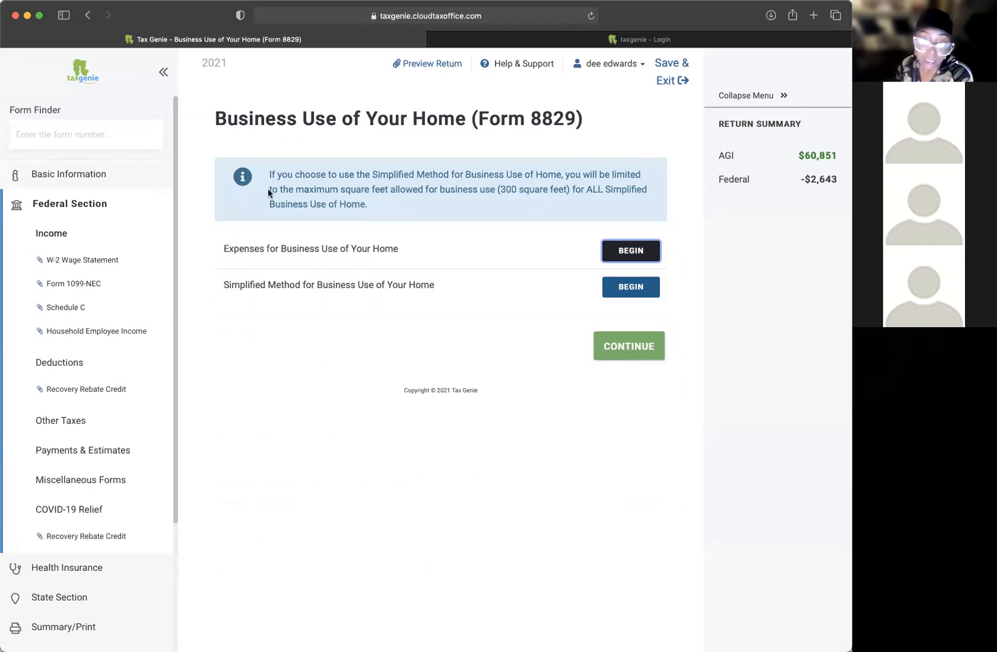
pyautogui.moveTo(279, 189); pyautogui.dragTo(437, 183)
pyautogui.click(434, 191)
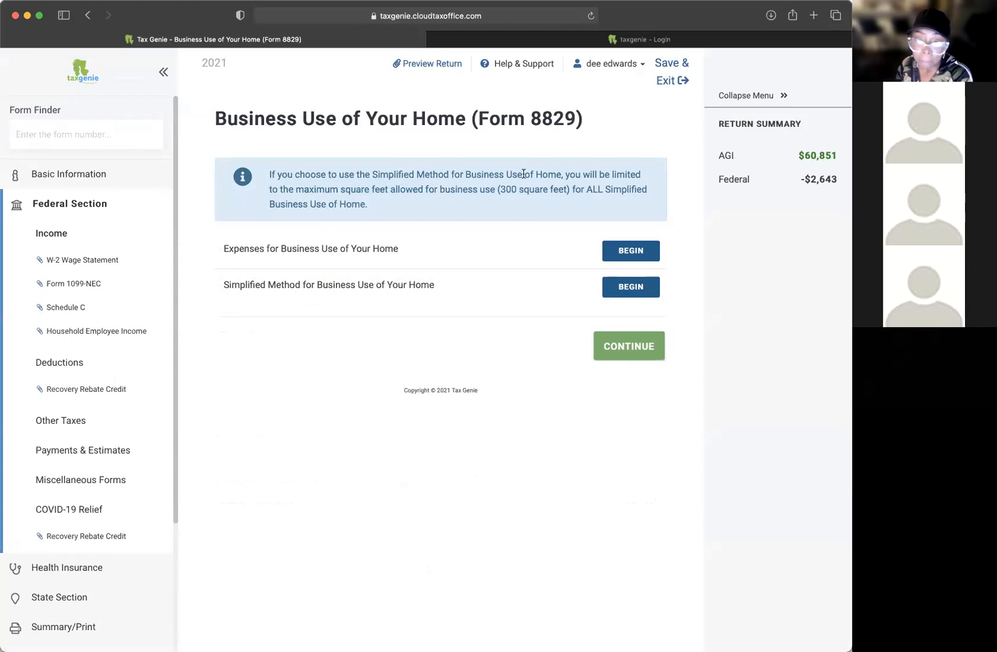
pyautogui.moveTo(523, 174); pyautogui.dragTo(571, 174)
pyautogui.click(617, 174)
pyautogui.moveTo(639, 174); pyautogui.dragTo(417, 175)
pyautogui.click(384, 190)
pyautogui.moveTo(326, 190); pyautogui.dragTo(550, 189)
pyautogui.click(501, 191)
pyautogui.click(602, 191)
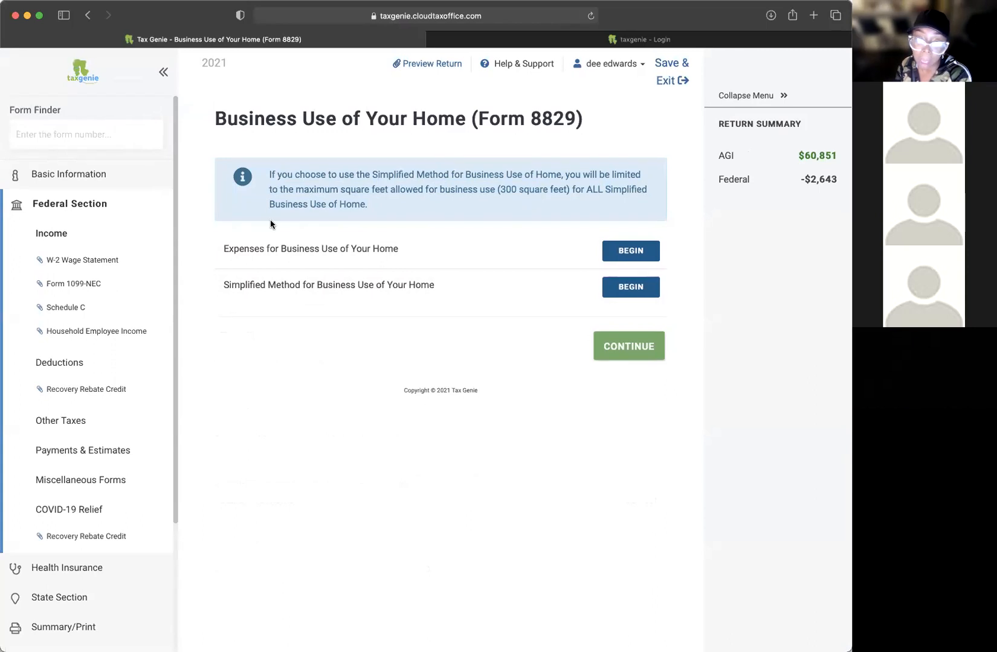
pyautogui.click(598, 289)
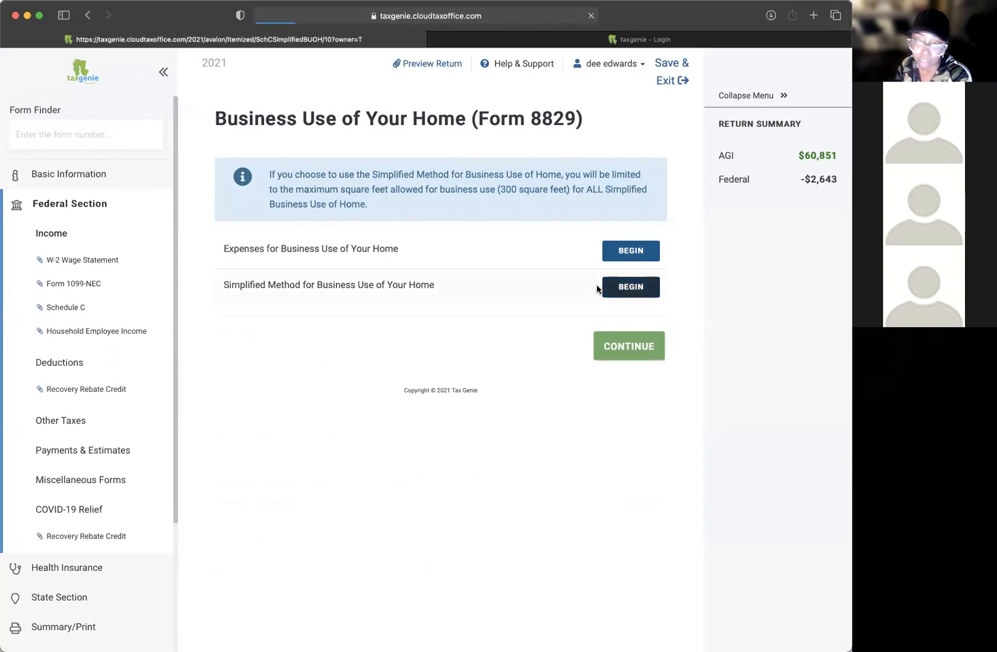
# Step: Answer No to the simplified method question and review the day care and inventory wording
pyautogui.scroll(-1, 476, 331)
pyautogui.click(227, 350)
pyautogui.scroll(-2, 588, 272)
pyautogui.moveTo(216, 293); pyautogui.dragTo(479, 294)
pyautogui.moveTo(479, 295); pyautogui.dragTo(307, 296)
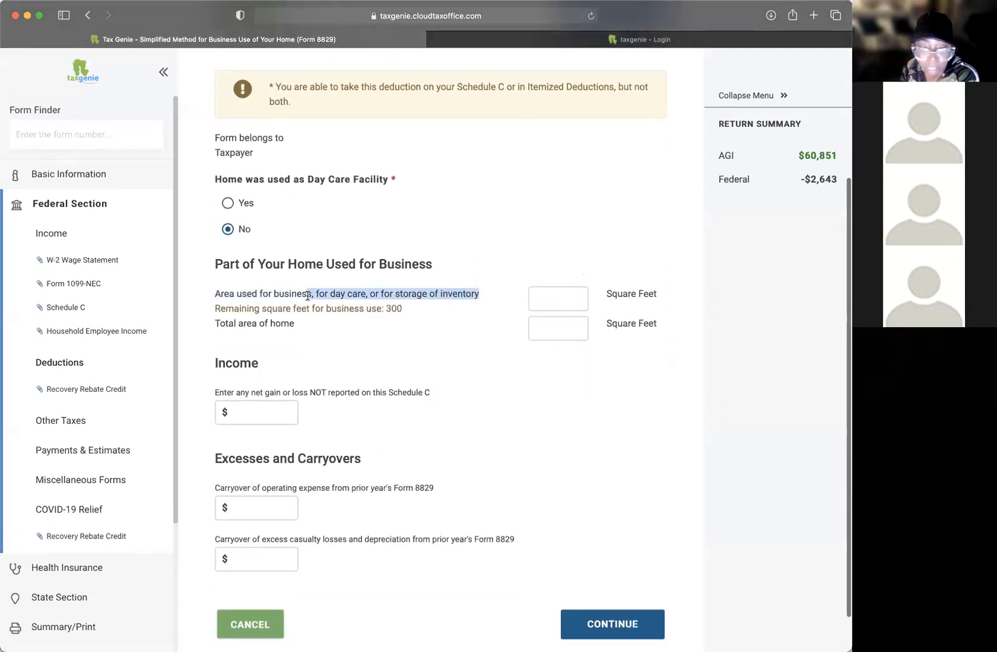
pyautogui.moveTo(466, 292); pyautogui.dragTo(379, 294)
pyautogui.click(456, 292)
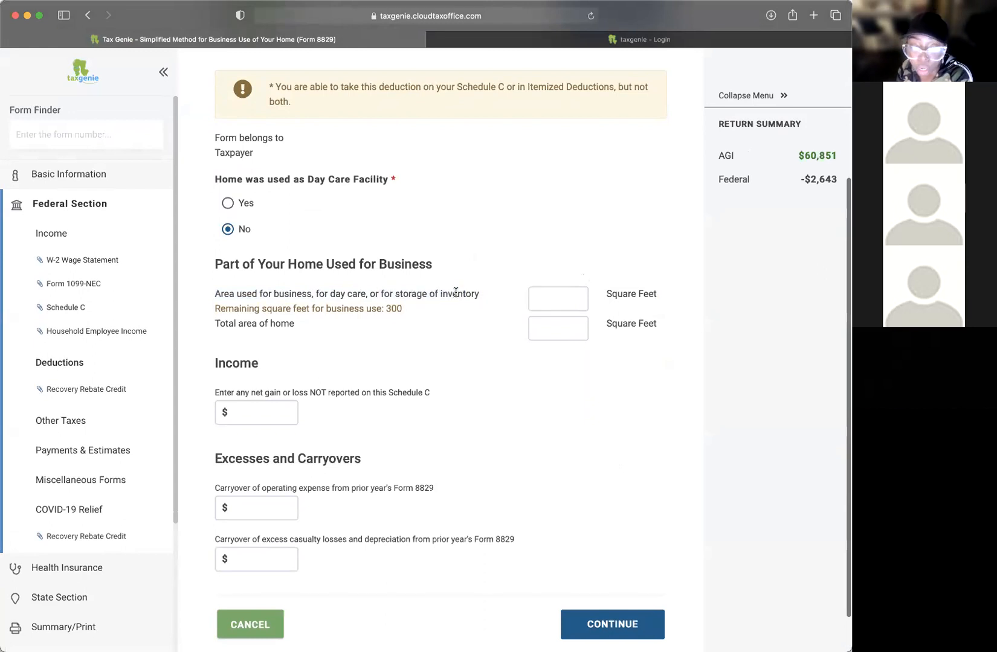
# Step: Enter 300 business square feet out of 1800 total and save the form
pyautogui.click(570, 296)
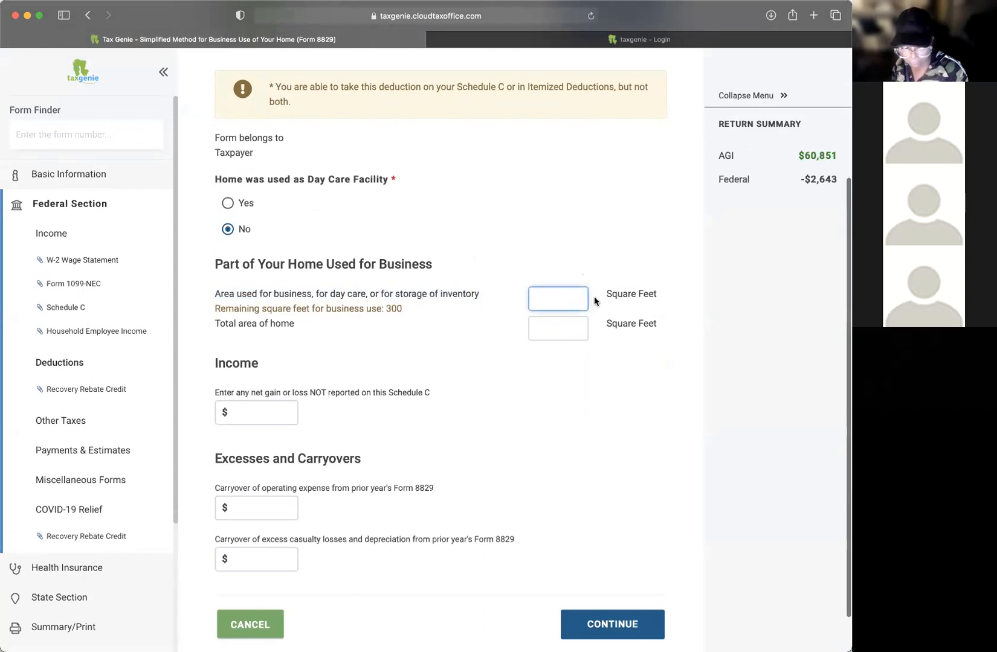
pyautogui.write('300')
pyautogui.press('Tab')
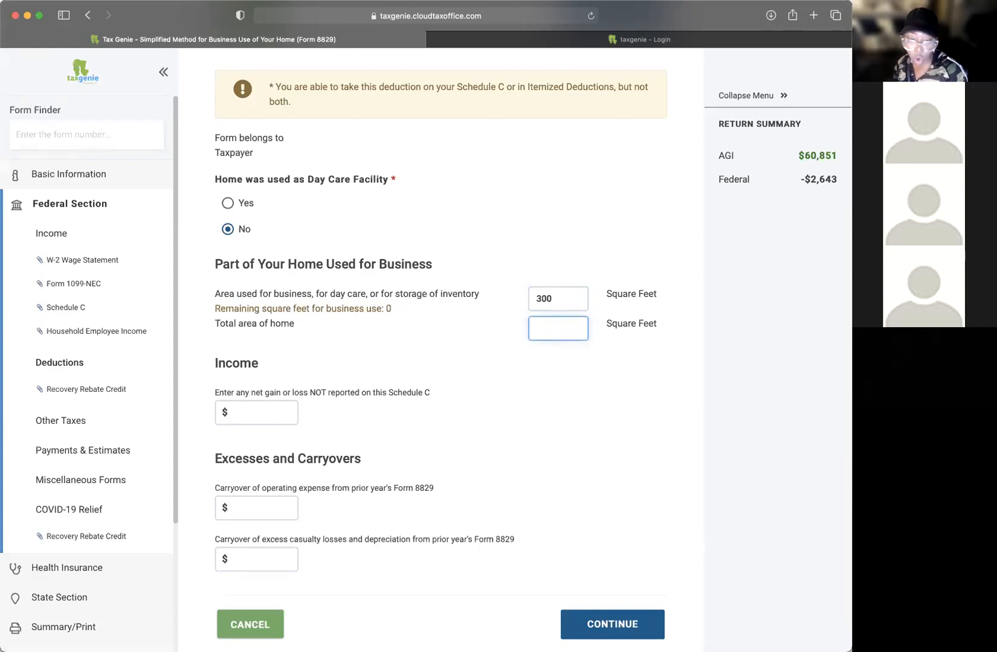
pyautogui.write('1')
pyautogui.write('0')
pyautogui.press('Tab')
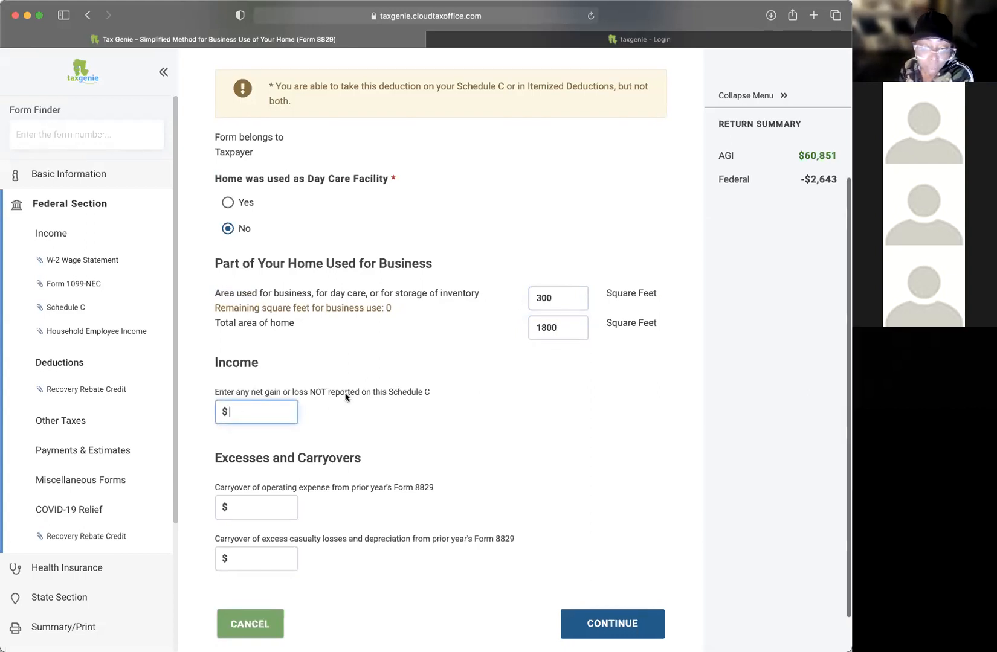
pyautogui.scroll(-2, 345, 394)
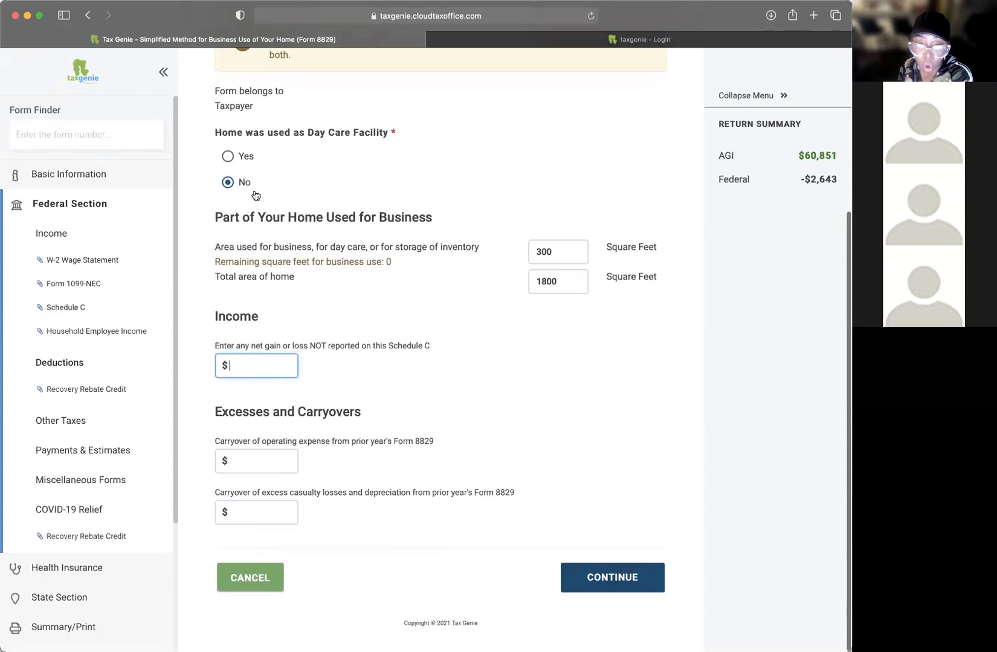
pyautogui.scroll(1, 270, 198)
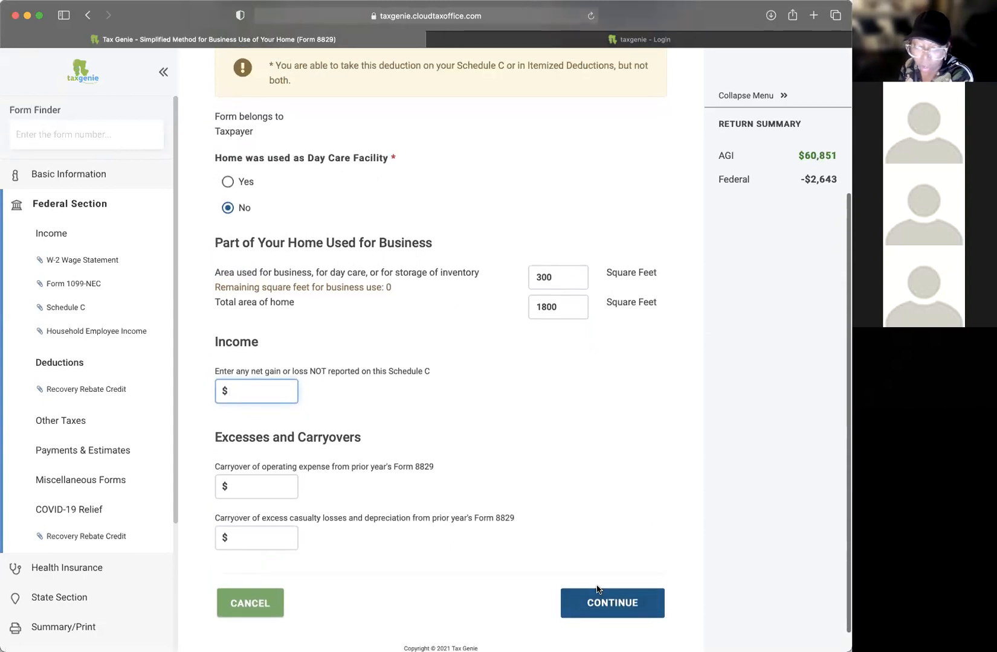
pyautogui.click(597, 613)
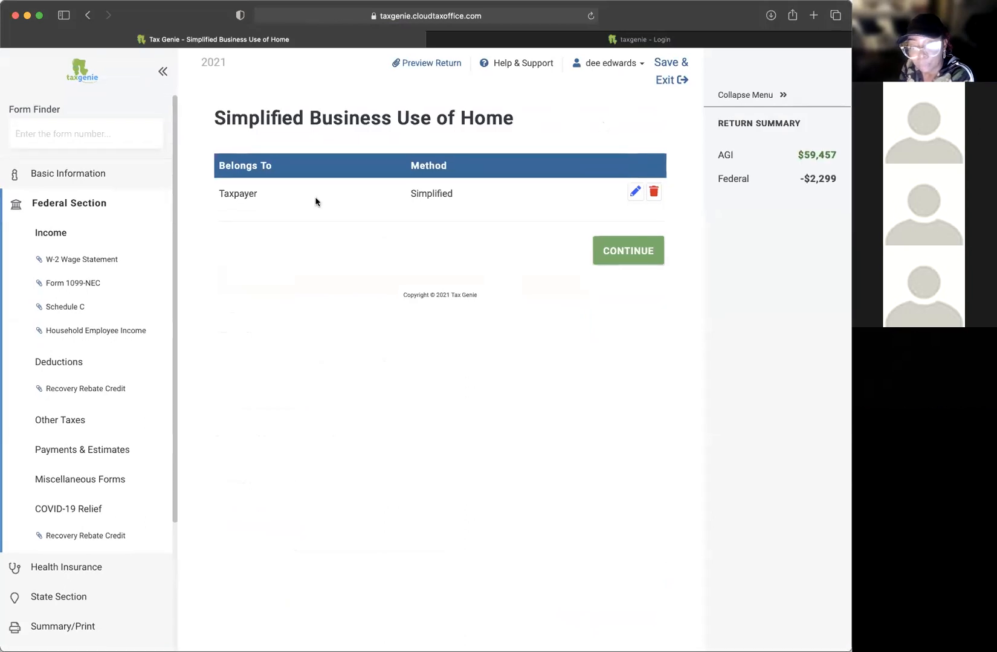
# Step: Continue from the Simplified Business Use of Home list back to the Schedule C overview
pyautogui.click(645, 261)
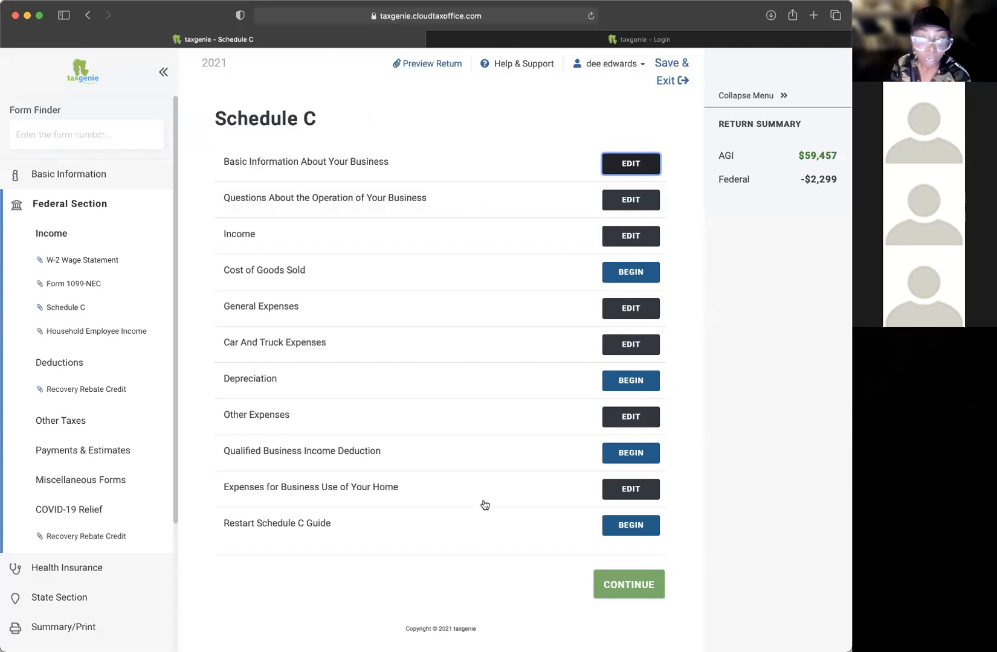
# Step: Delete the saved Simplified home-use entry, bringing AGI back to $60,851
pyautogui.click(629, 494)
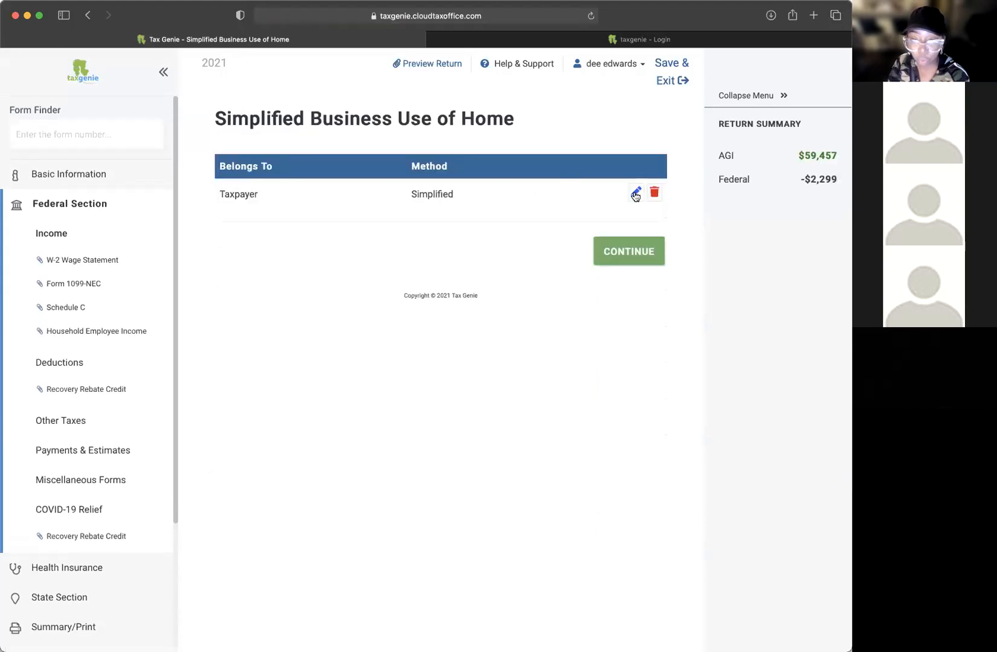
pyautogui.click(628, 257)
pyautogui.click(632, 490)
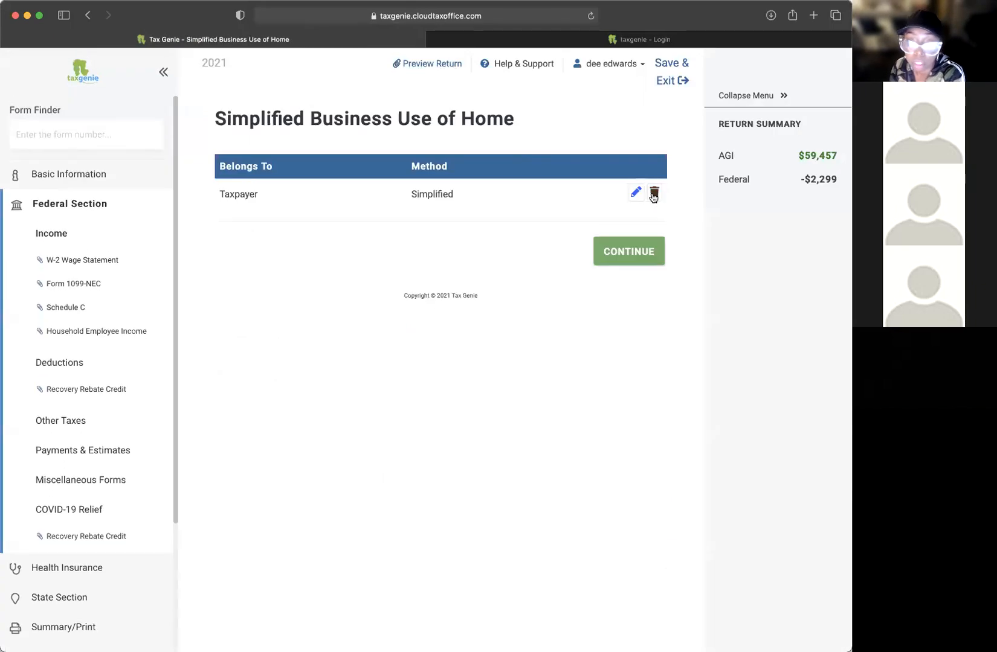
pyautogui.click(653, 192)
pyautogui.click(600, 422)
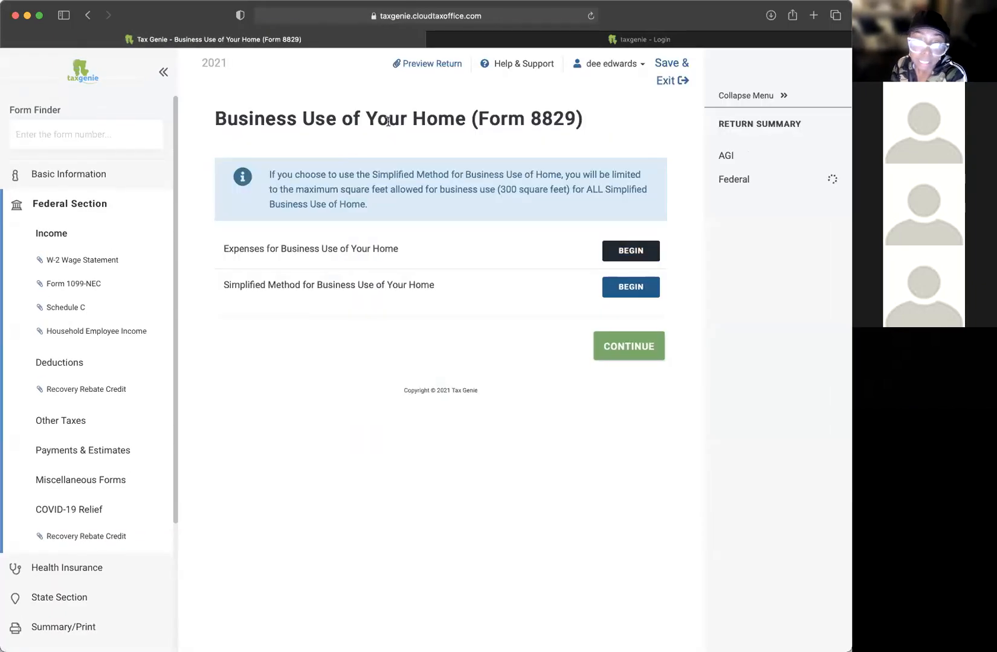
# Step: Start a trial Simplified-method home-use form and mark the home as used for day care
pyautogui.moveTo(249, 120); pyautogui.dragTo(387, 121)
pyautogui.moveTo(223, 286); pyautogui.dragTo(406, 286)
pyautogui.click(630, 287)
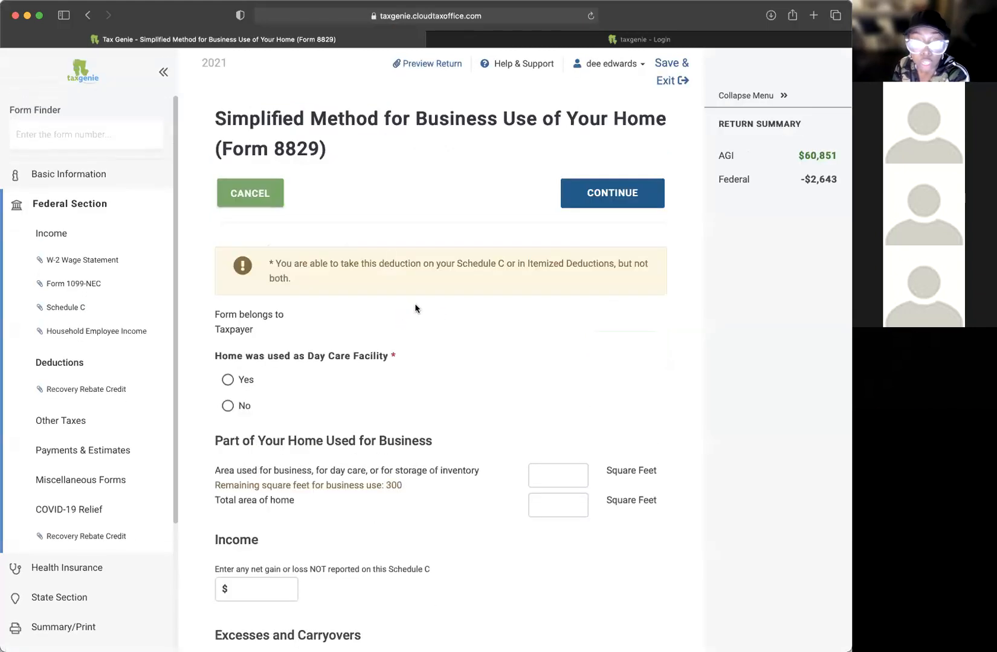
pyautogui.scroll(-2, 476, 379)
pyautogui.click(228, 306)
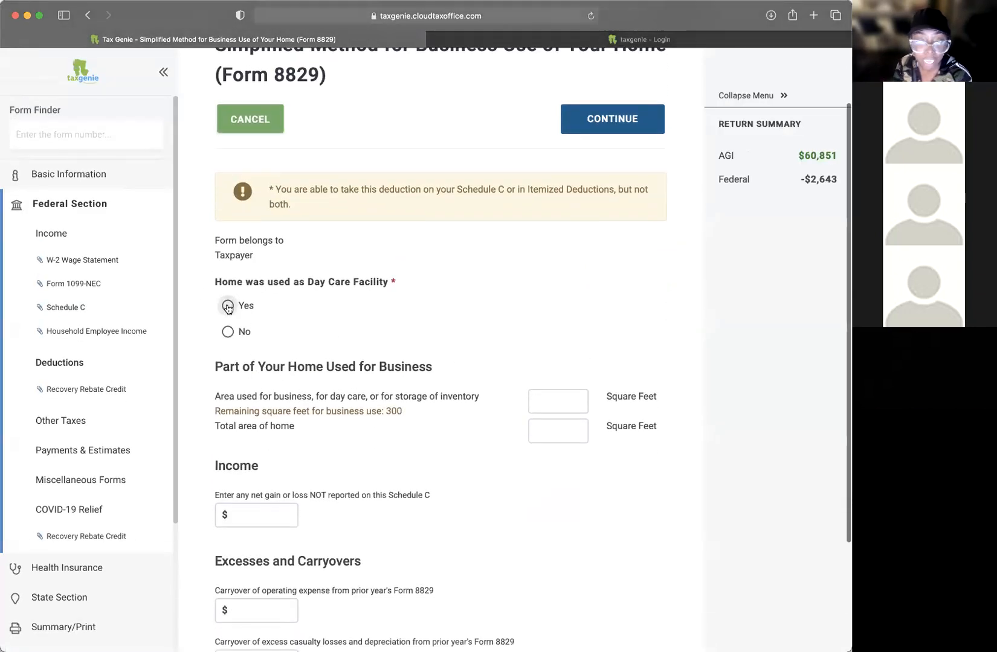
pyautogui.scroll(-2, 317, 299)
pyautogui.click(247, 361)
pyautogui.scroll(-1, 384, 351)
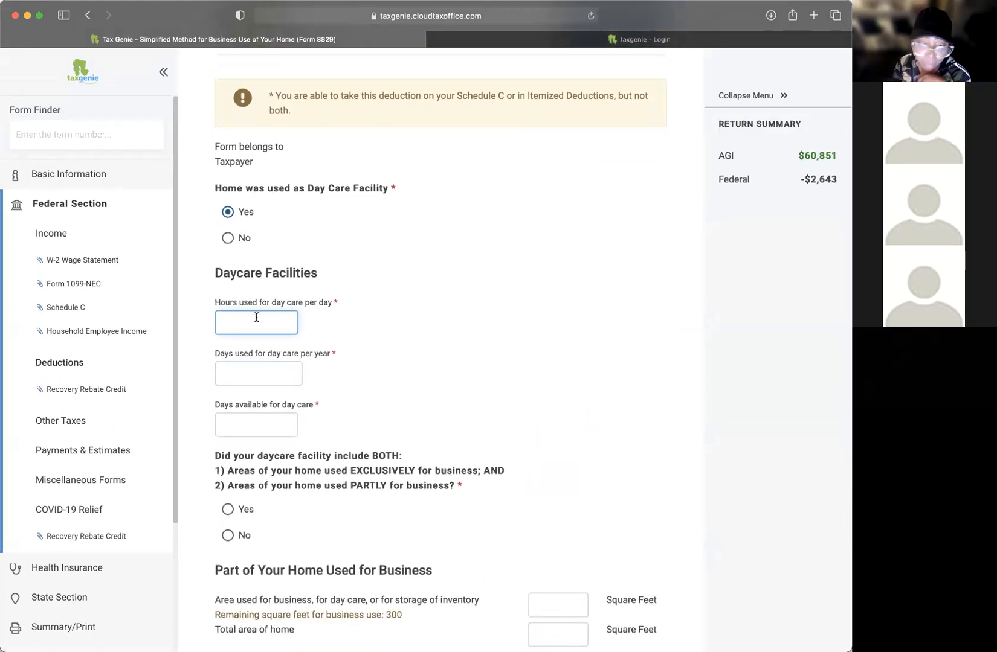
# Step: Enter 10 day-care hours per day, 300 days per year, and 5 for days available
pyautogui.write('10')
pyautogui.click(266, 376)
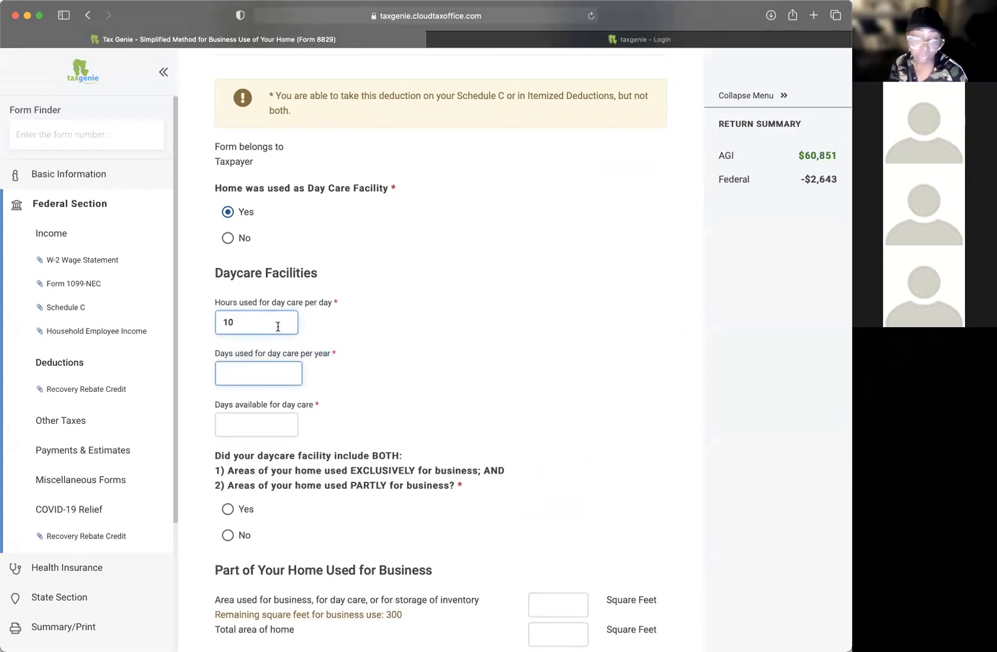
pyautogui.moveTo(227, 357); pyautogui.dragTo(257, 353)
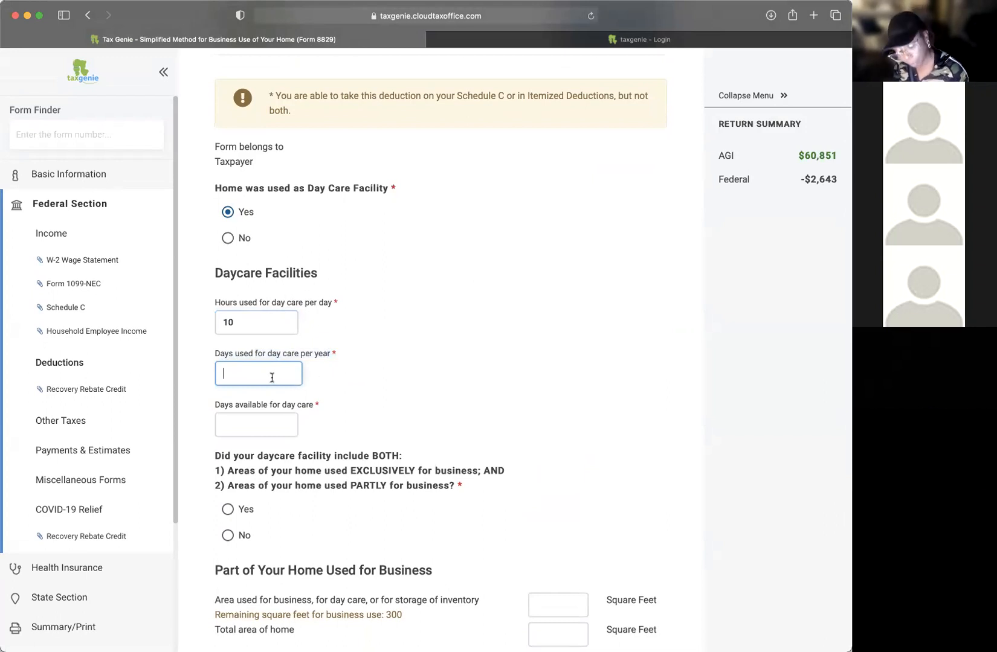
pyautogui.write('300')
pyautogui.press('Tab')
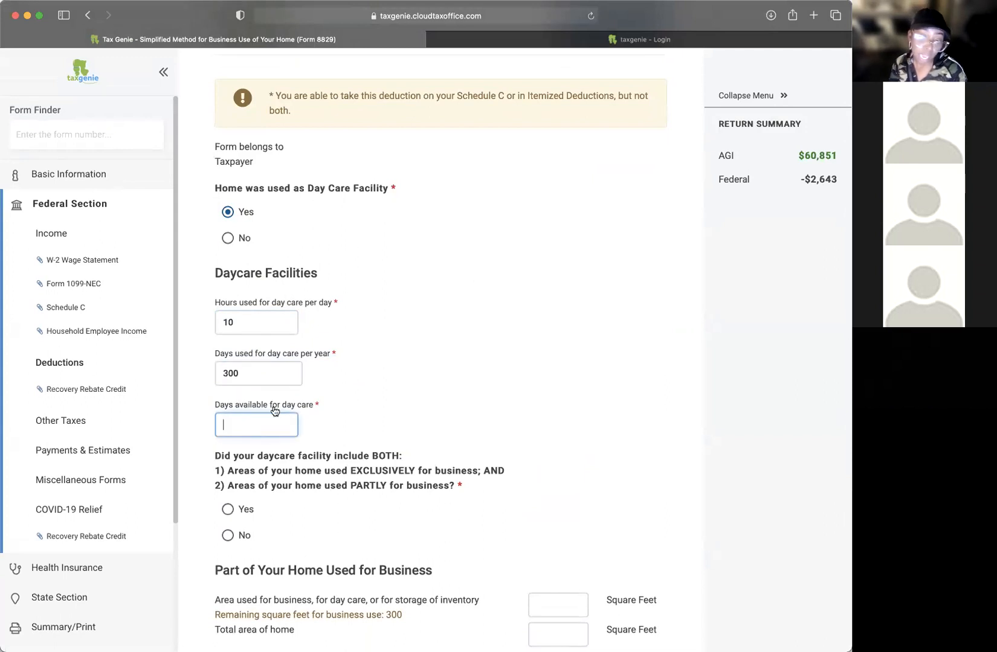
pyautogui.scroll(-1, 393, 405)
pyautogui.write('5')
pyautogui.scroll(-5, 406, 458)
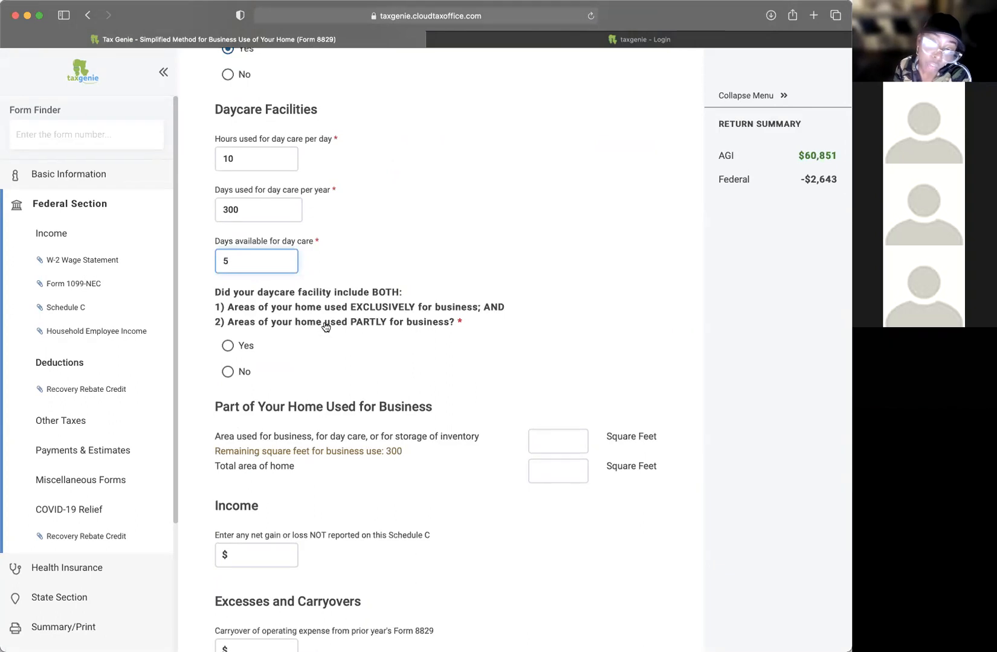
# Step: Toggle the exclusive and partly-used areas answer, leaving it on Yes
pyautogui.click(227, 347)
pyautogui.click(227, 371)
pyautogui.click(230, 351)
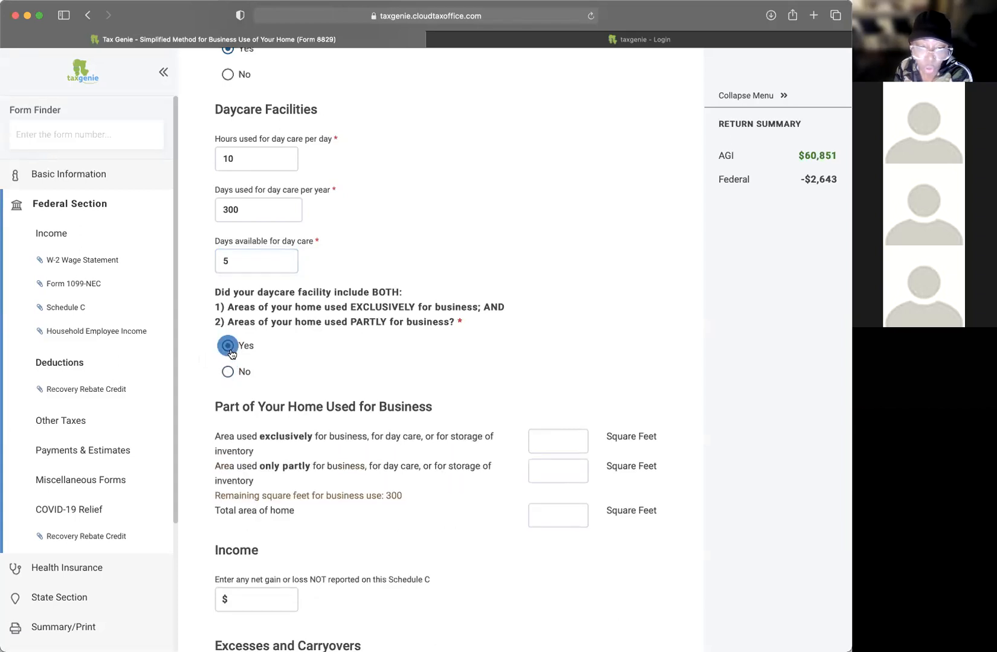
pyautogui.click(229, 373)
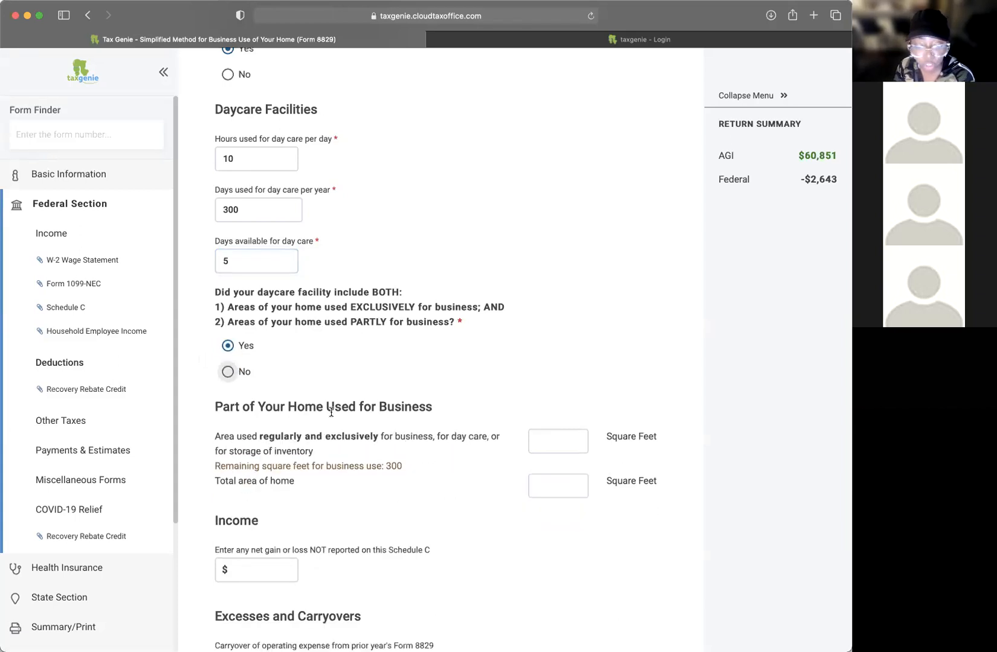
pyautogui.click(228, 348)
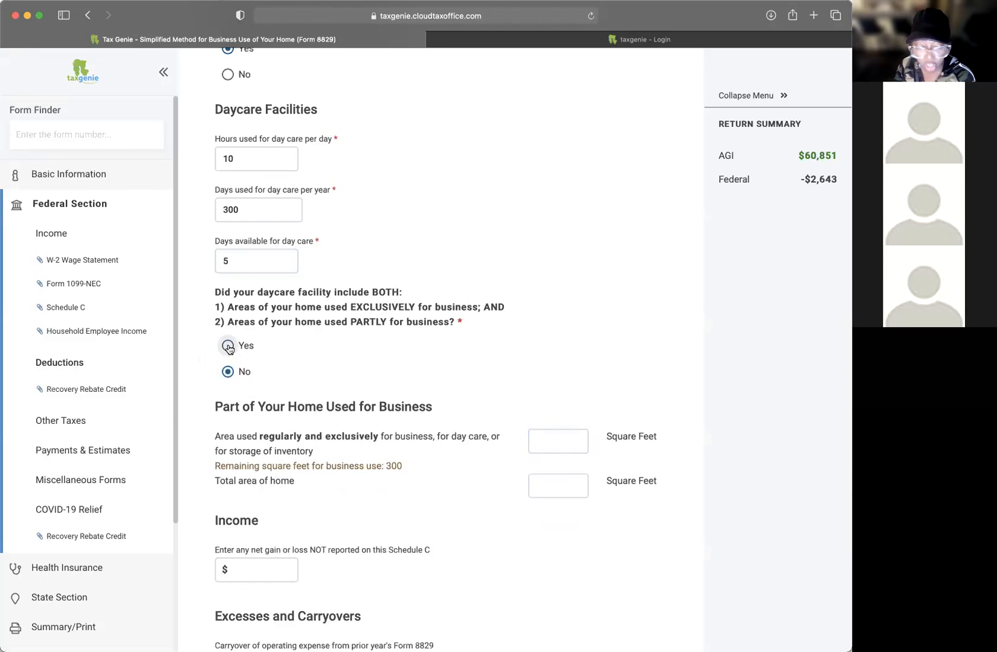
pyautogui.click(565, 436)
pyautogui.click(561, 467)
pyautogui.scroll(1, 563, 469)
pyautogui.scroll(-2, 563, 468)
# Step: Review the exclusive-use, partly-used and total home area square footage fields
pyautogui.moveTo(247, 379); pyautogui.dragTo(399, 396)
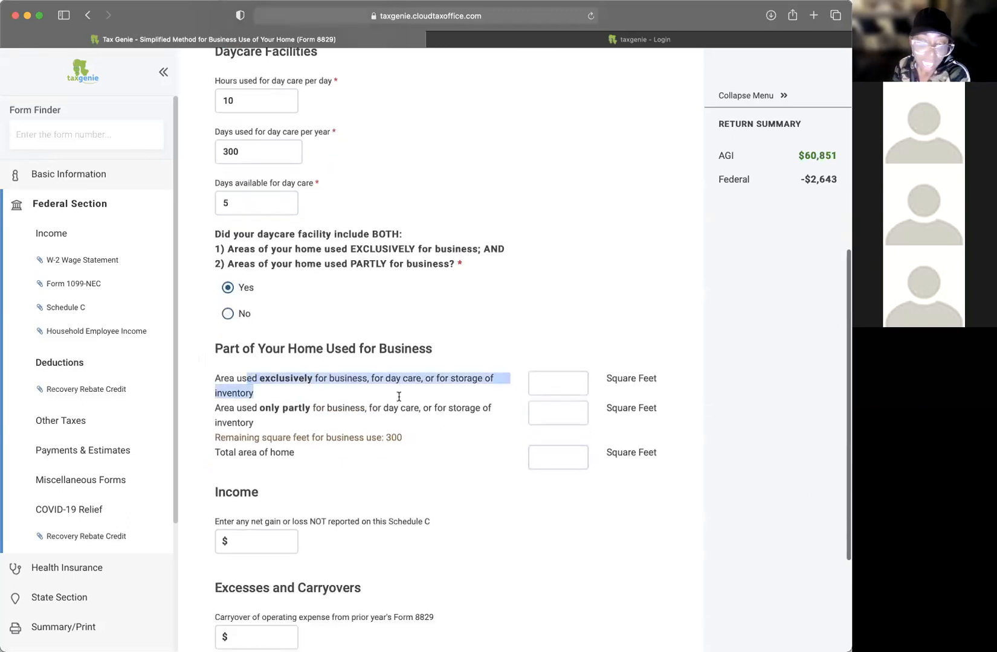
pyautogui.click(458, 394)
pyautogui.moveTo(332, 379); pyautogui.dragTo(521, 384)
pyautogui.click(575, 384)
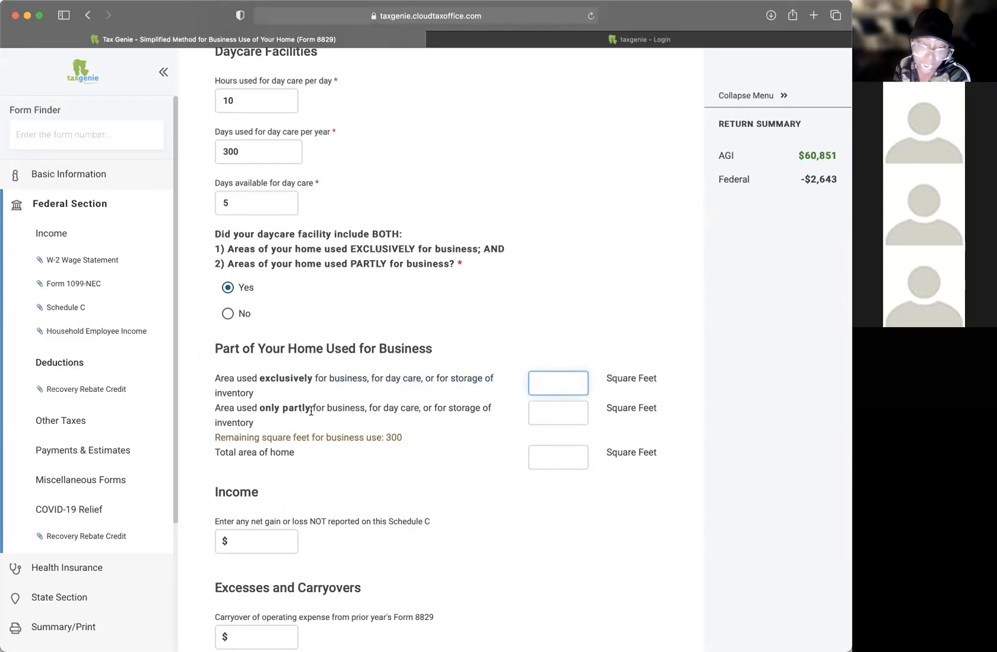
pyautogui.moveTo(252, 409); pyautogui.dragTo(431, 413)
pyautogui.click(515, 413)
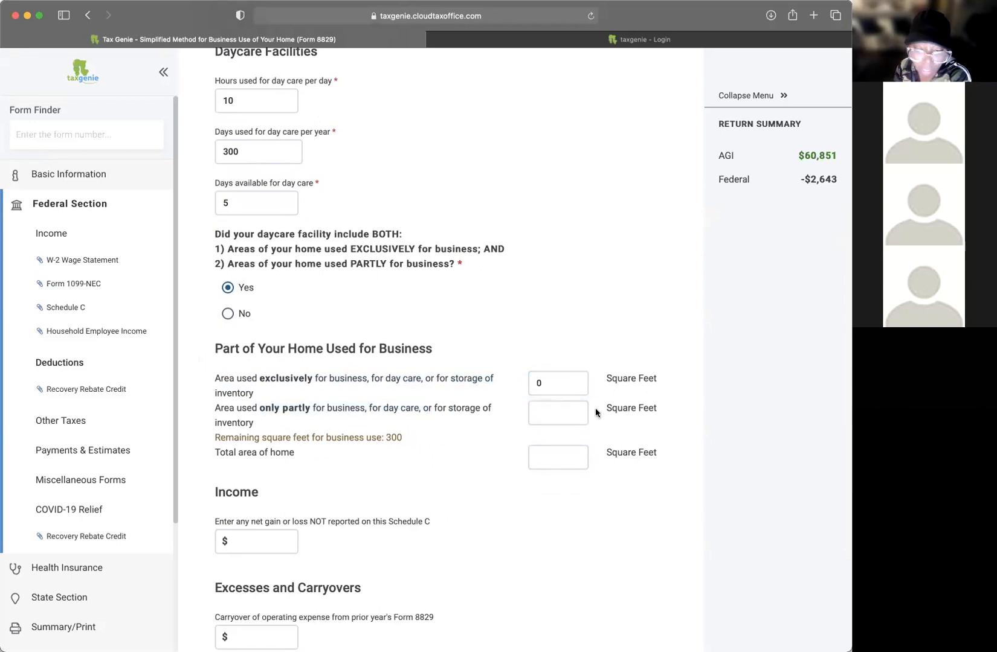
pyautogui.moveTo(221, 435); pyautogui.dragTo(393, 441)
pyautogui.moveTo(247, 453); pyautogui.dragTo(388, 470)
# Step: Leave the total home area blank and discard the trial day-care form
pyautogui.scroll(-1, 388, 471)
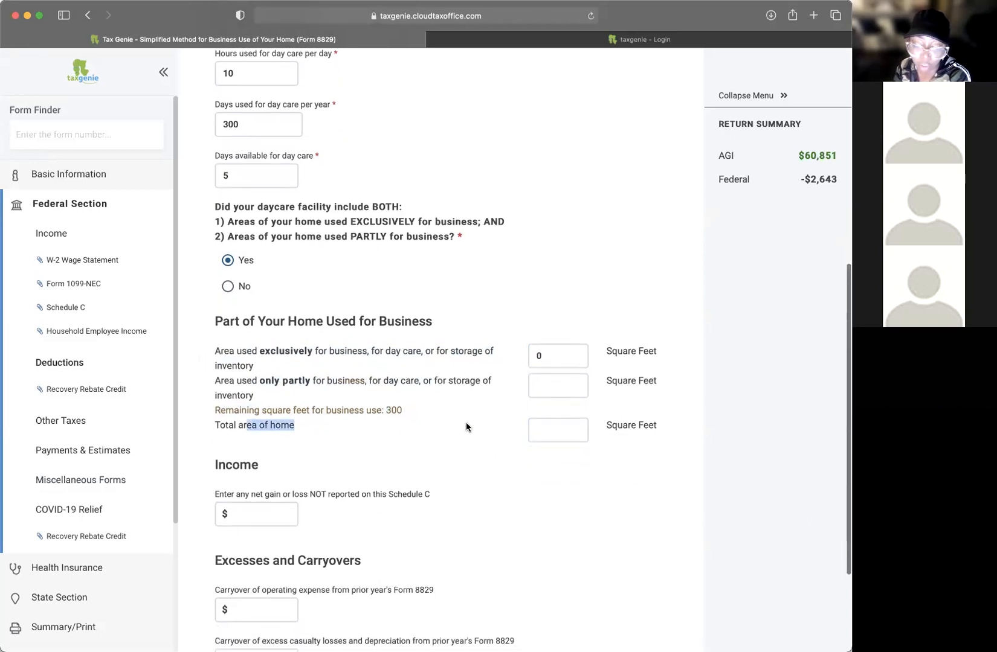
pyautogui.click(565, 438)
pyautogui.write('0')
pyautogui.press('BackSpace')
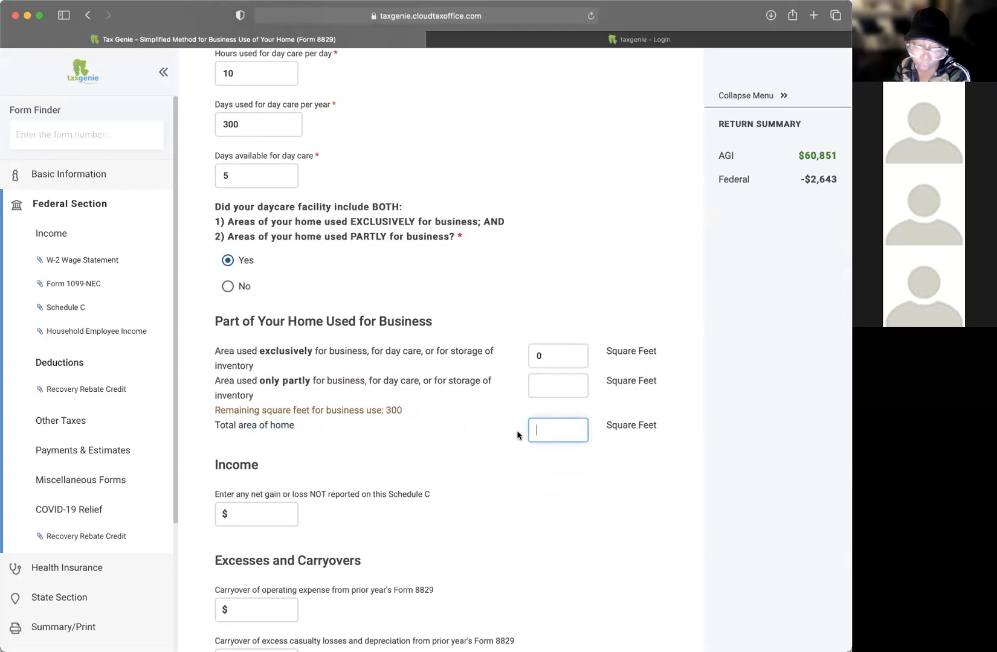
pyautogui.scroll(-5, 436, 426)
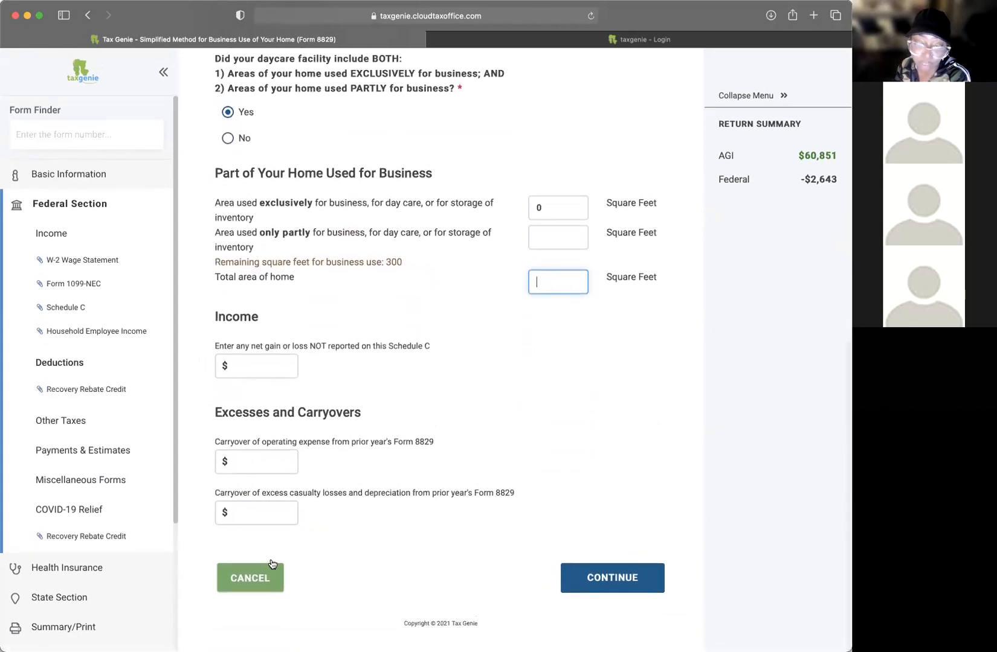
pyautogui.click(253, 578)
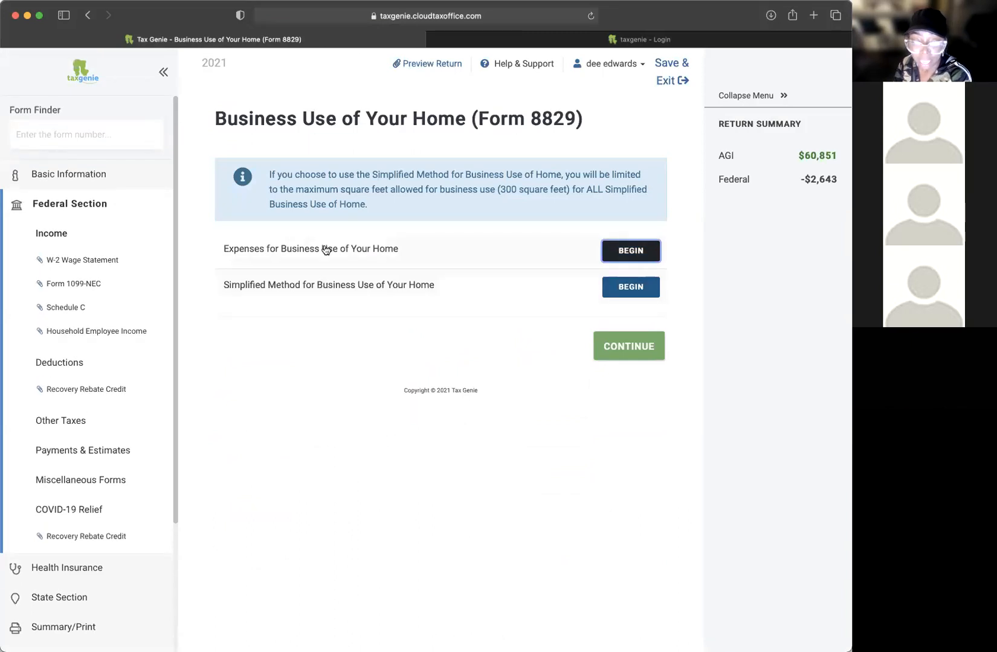
pyautogui.click(625, 252)
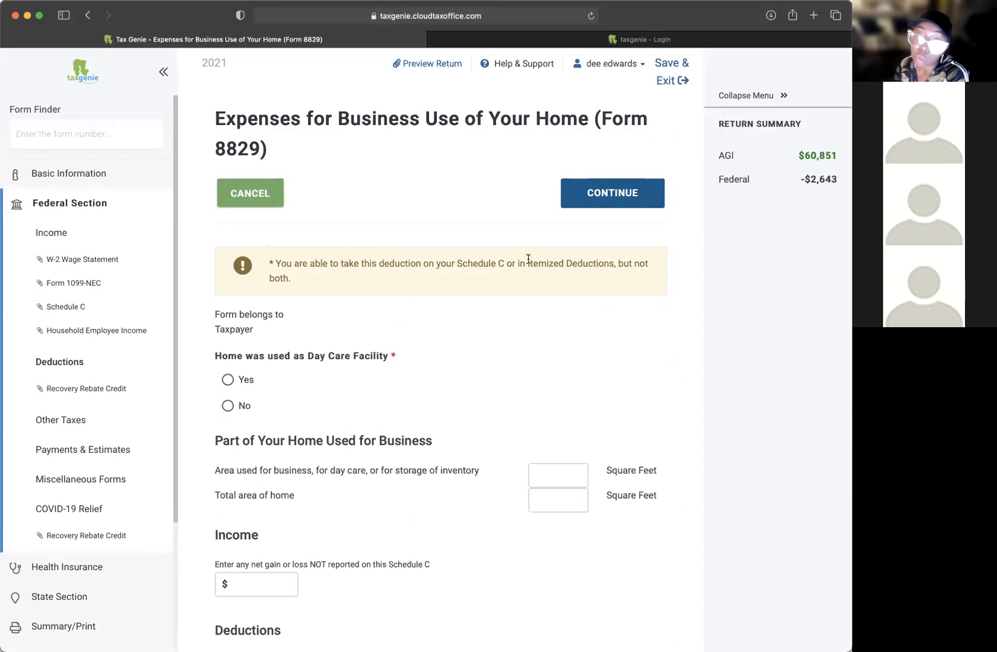
pyautogui.scroll(-5, 521, 266)
pyautogui.scroll(-4, 523, 268)
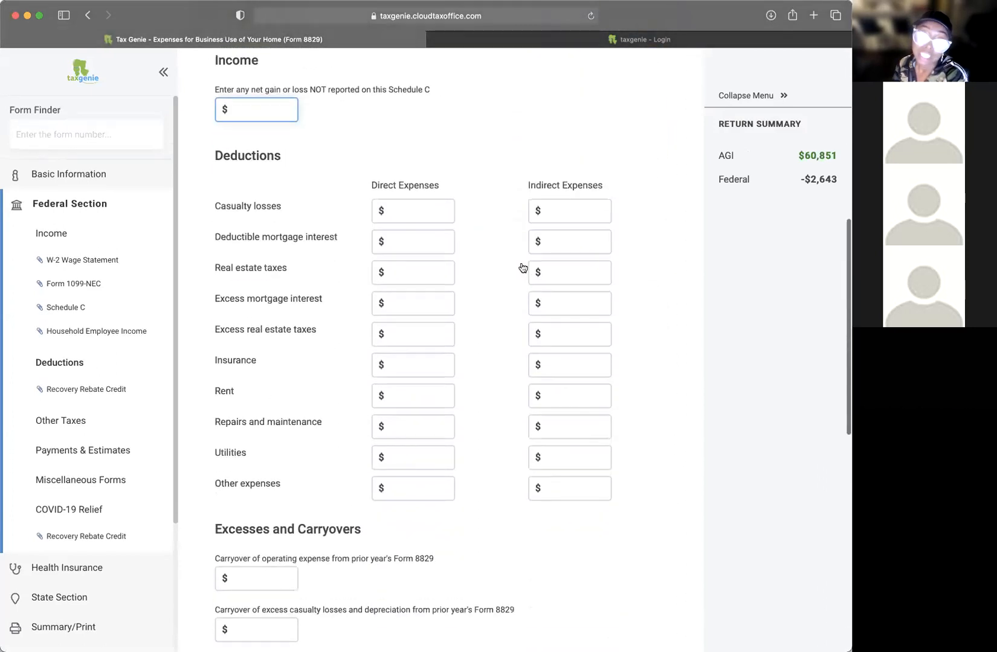
pyautogui.scroll(5, 521, 266)
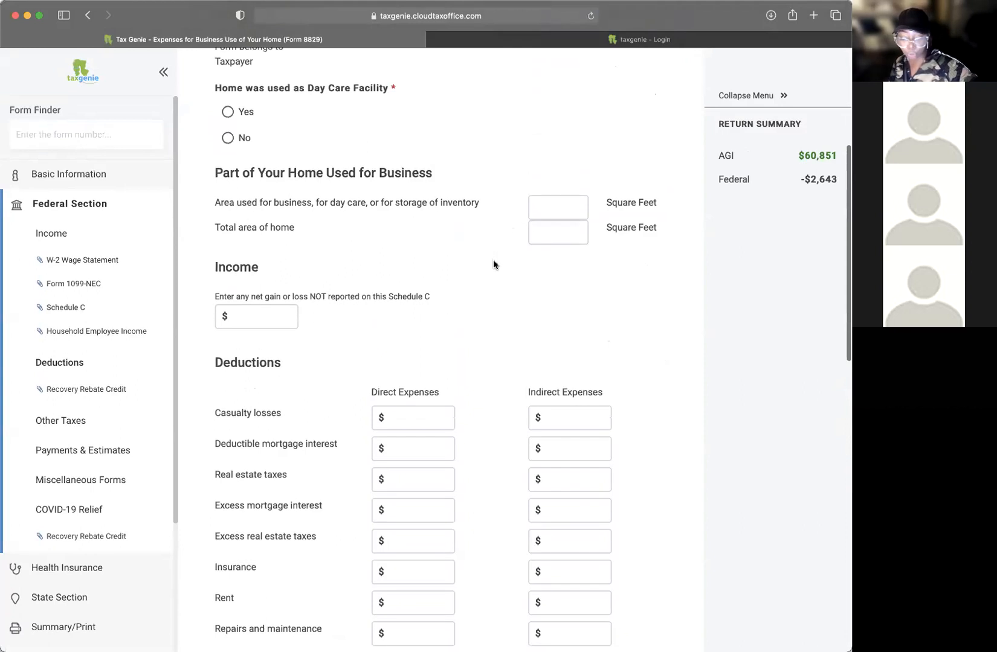
pyautogui.scroll(-2, 494, 260)
pyautogui.scroll(-1, 495, 264)
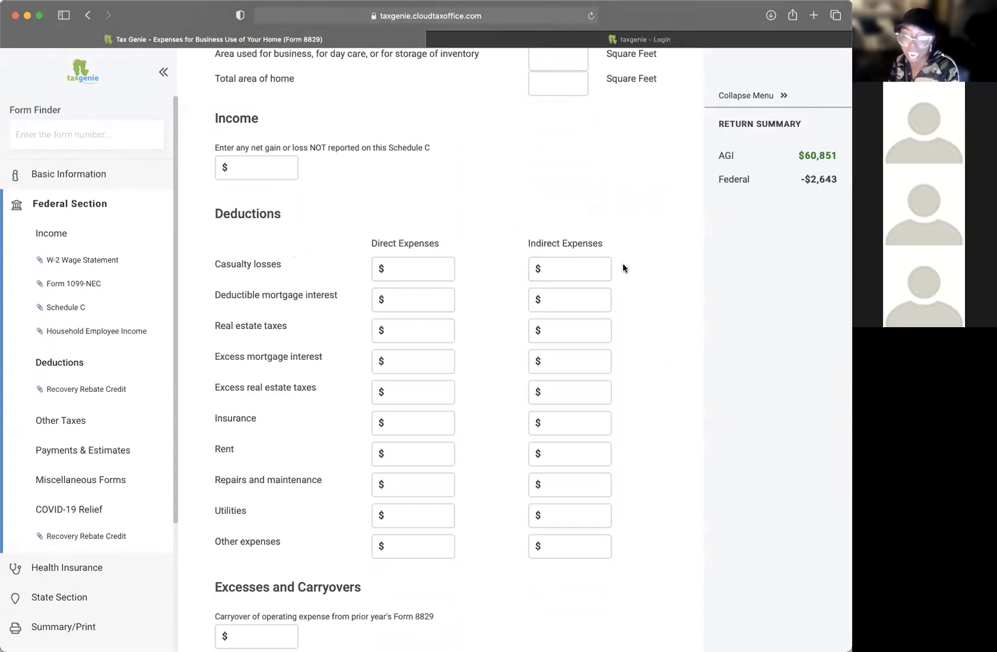
pyautogui.scroll(-2, 622, 268)
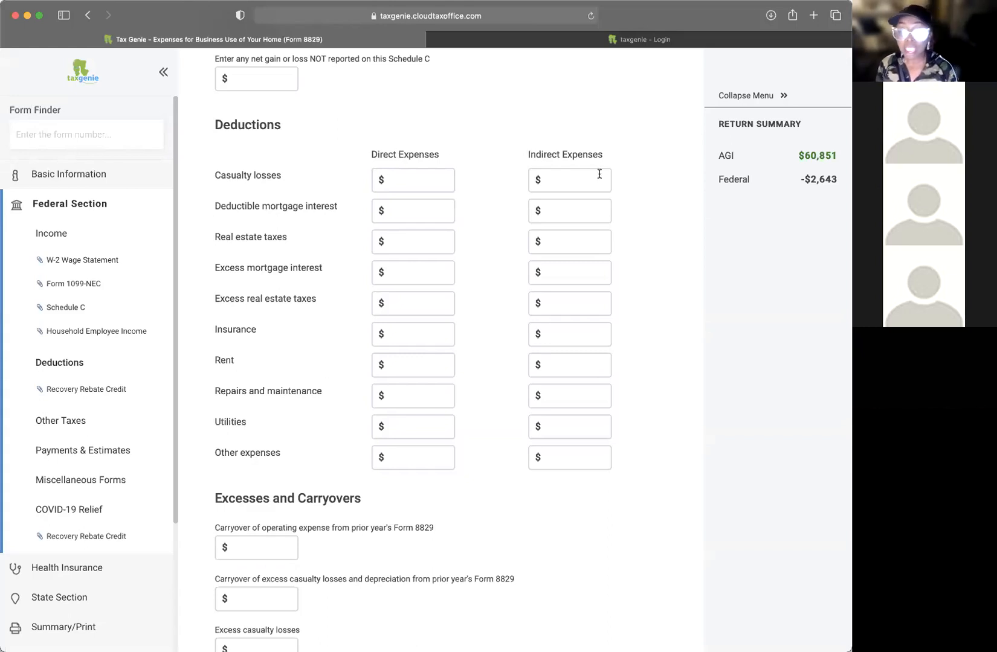
pyautogui.doubleClick(581, 153)
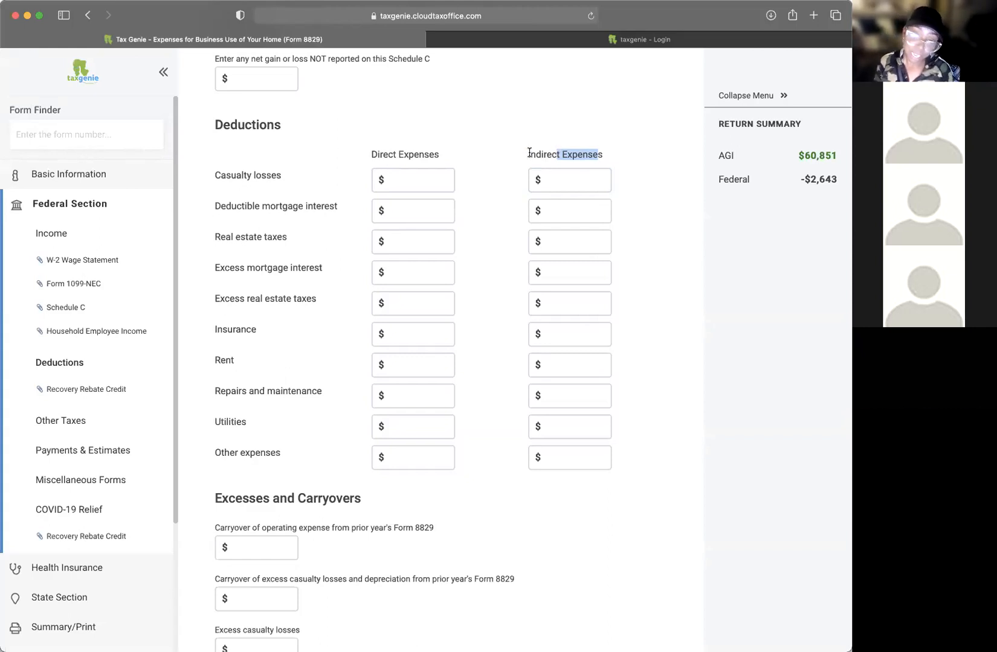
pyautogui.click(409, 179)
pyautogui.write('f')
pyautogui.click(590, 176)
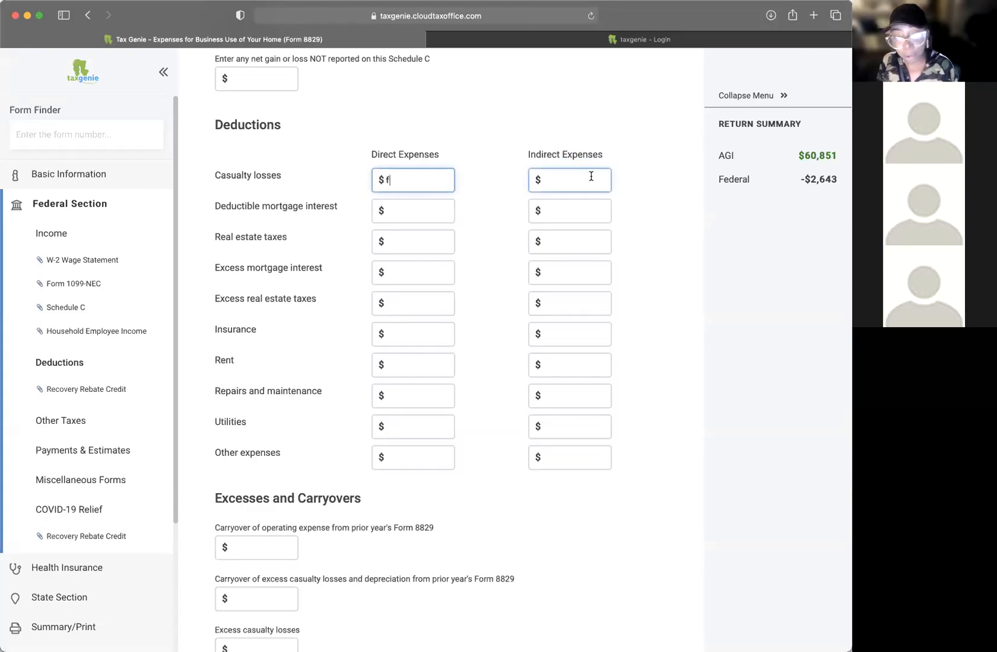
pyautogui.click(371, 178)
pyautogui.press('BackSpace')
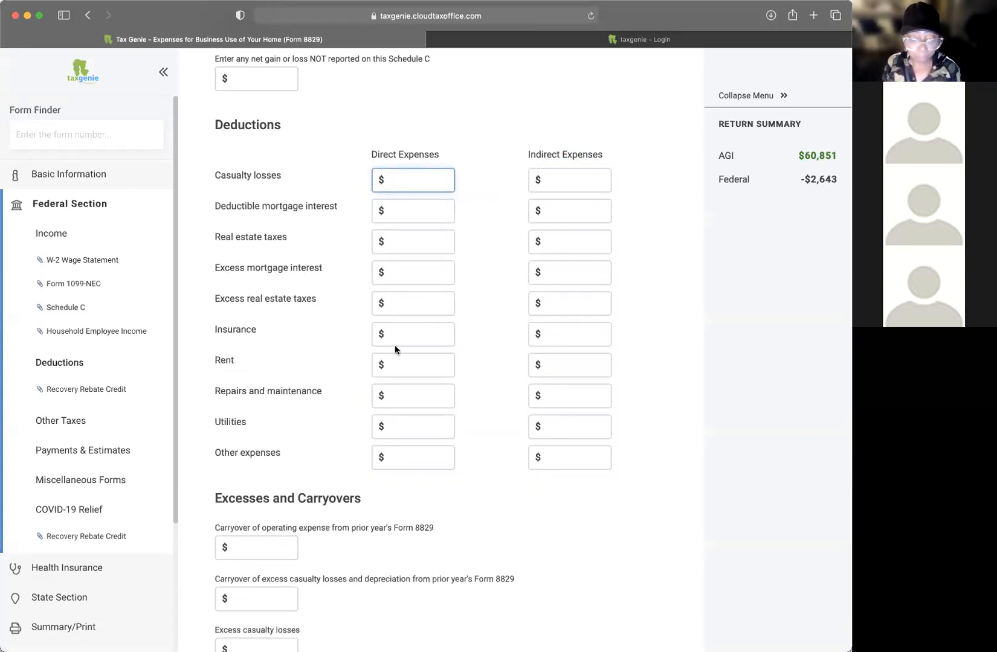
pyautogui.scroll(-3, 525, 434)
# Step: Leave the operating expense carryover blank and enter 0 as the home's adjusted basis
pyautogui.click(221, 377)
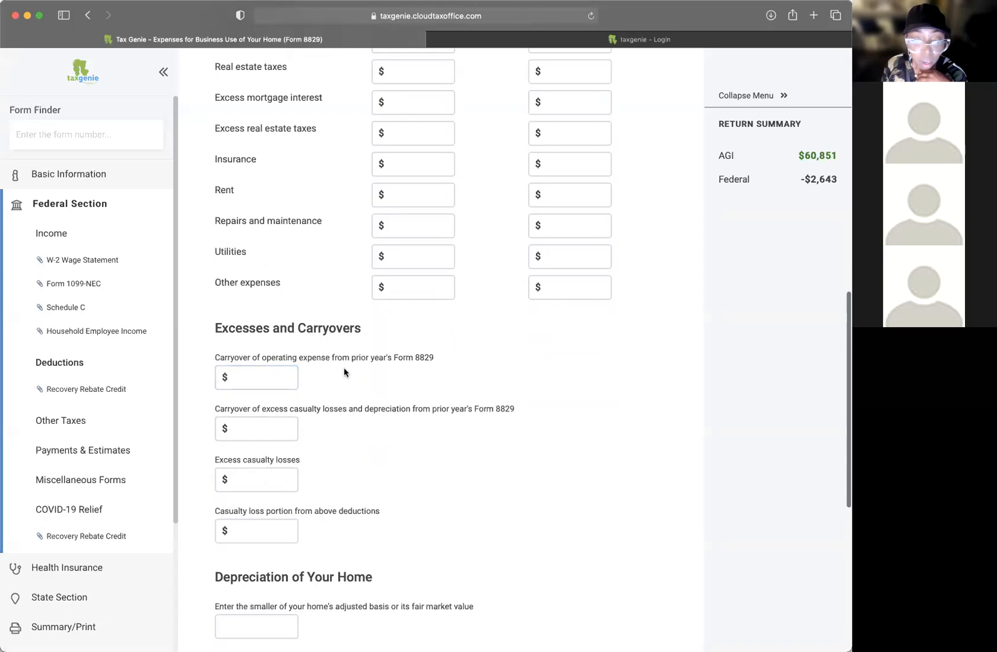
pyautogui.click(302, 353)
pyautogui.scroll(-1, 302, 354)
pyautogui.scroll(-5, 302, 354)
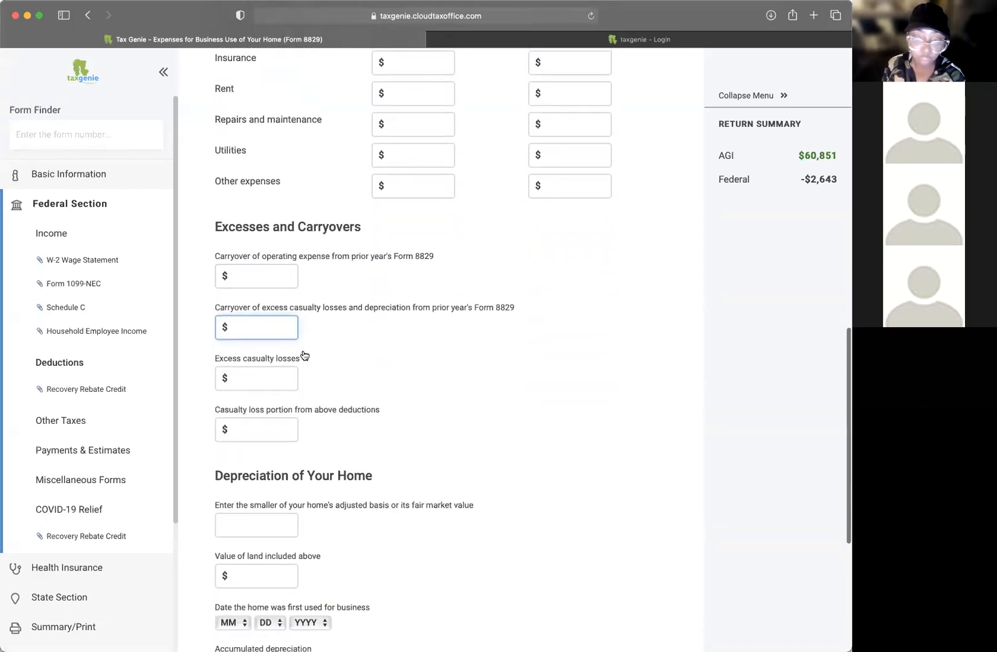
pyautogui.scroll(-1, 302, 354)
pyautogui.click(272, 340)
pyautogui.scroll(1, 345, 320)
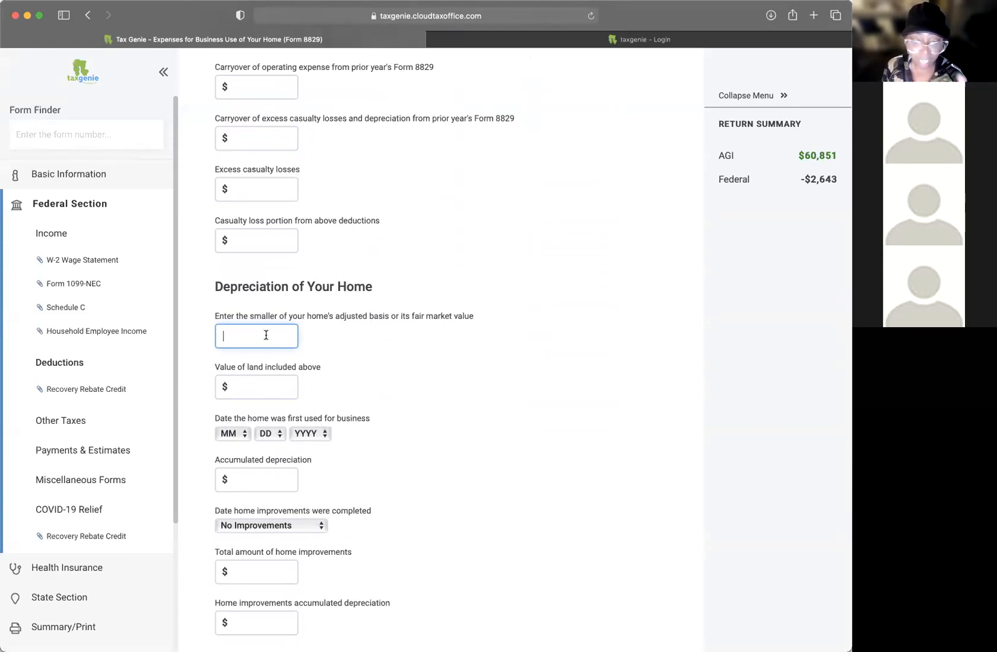
pyautogui.scroll(-2, 266, 335)
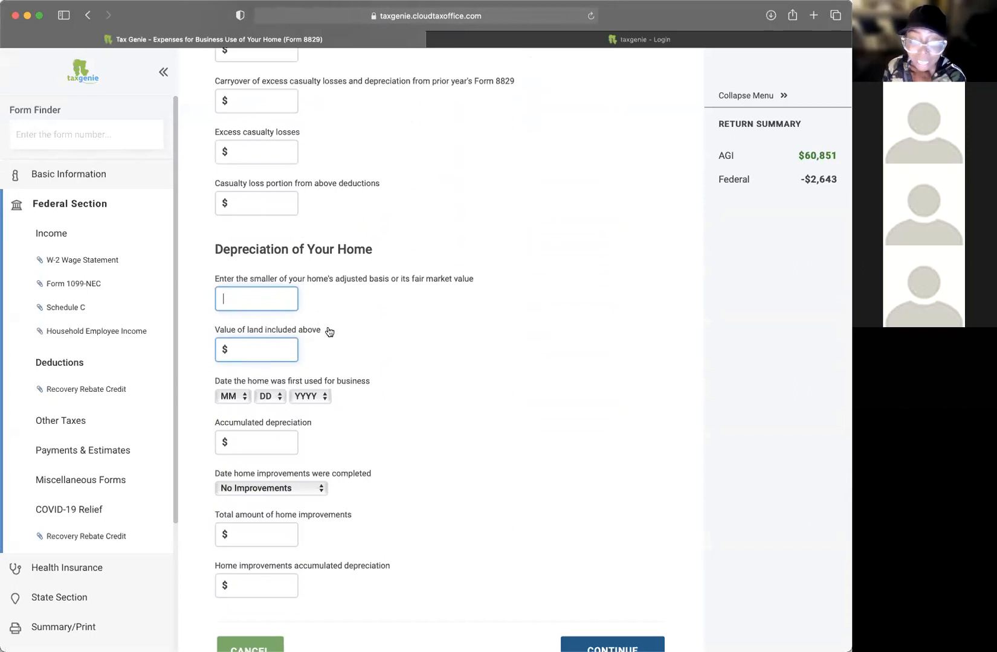
pyautogui.click(276, 349)
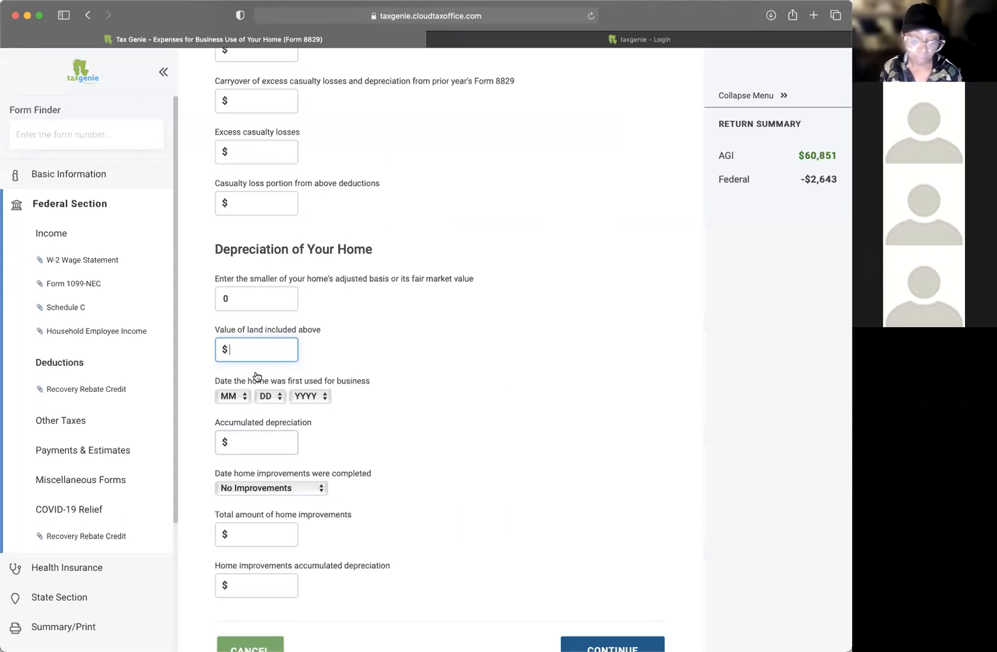
pyautogui.scroll(-2, 447, 396)
pyautogui.click(236, 398)
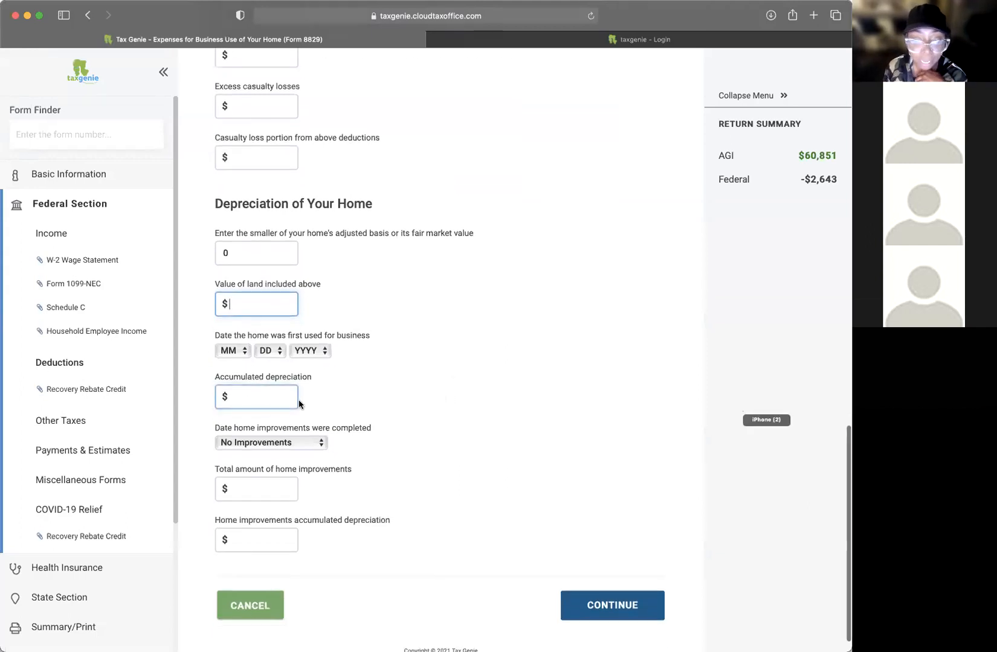
pyautogui.scroll(-1, 404, 396)
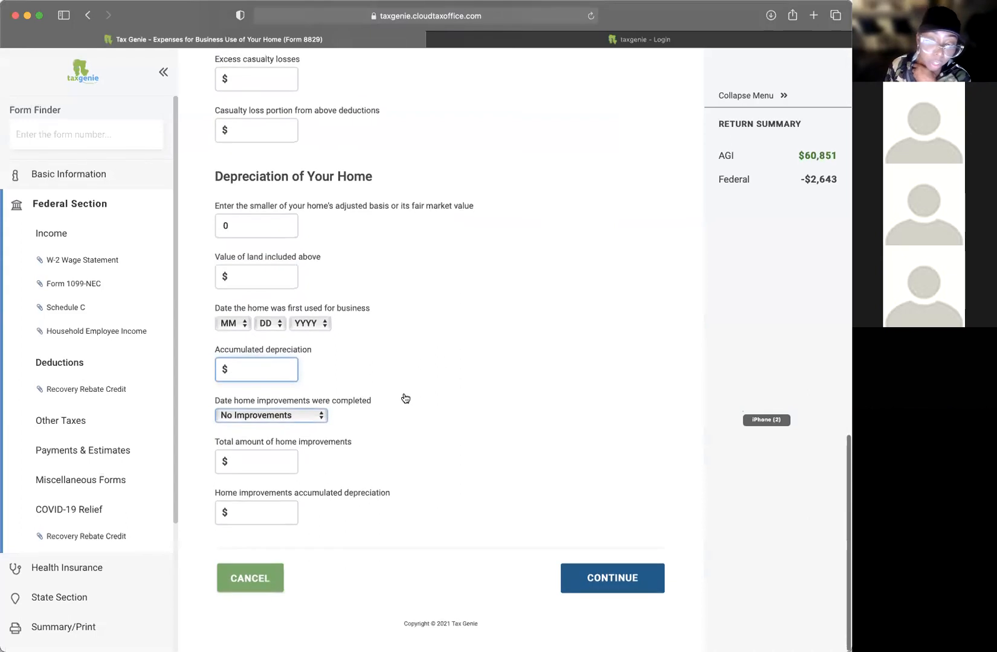
# Step: Keep the improvements completion date on No Improvements and skip the improvement amounts
pyautogui.click(285, 417)
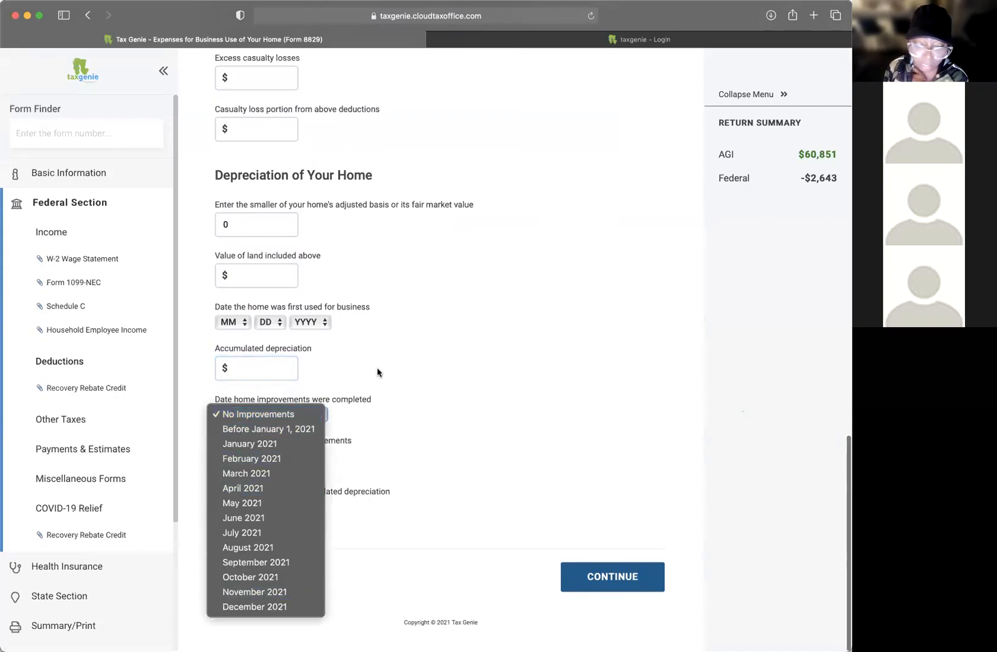
pyautogui.click(450, 399)
pyautogui.click(260, 450)
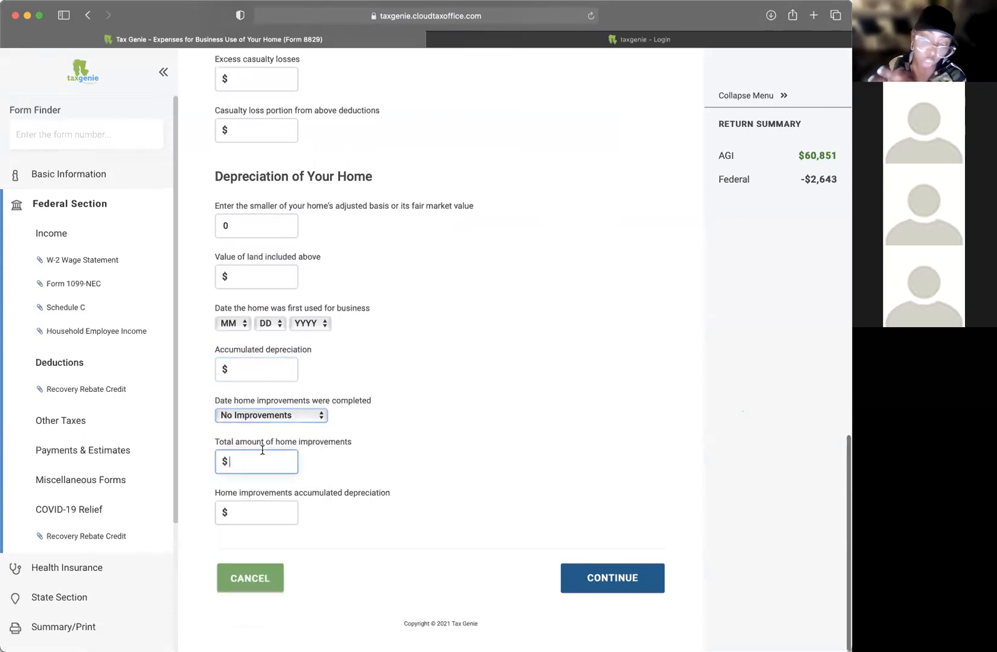
pyautogui.click(291, 511)
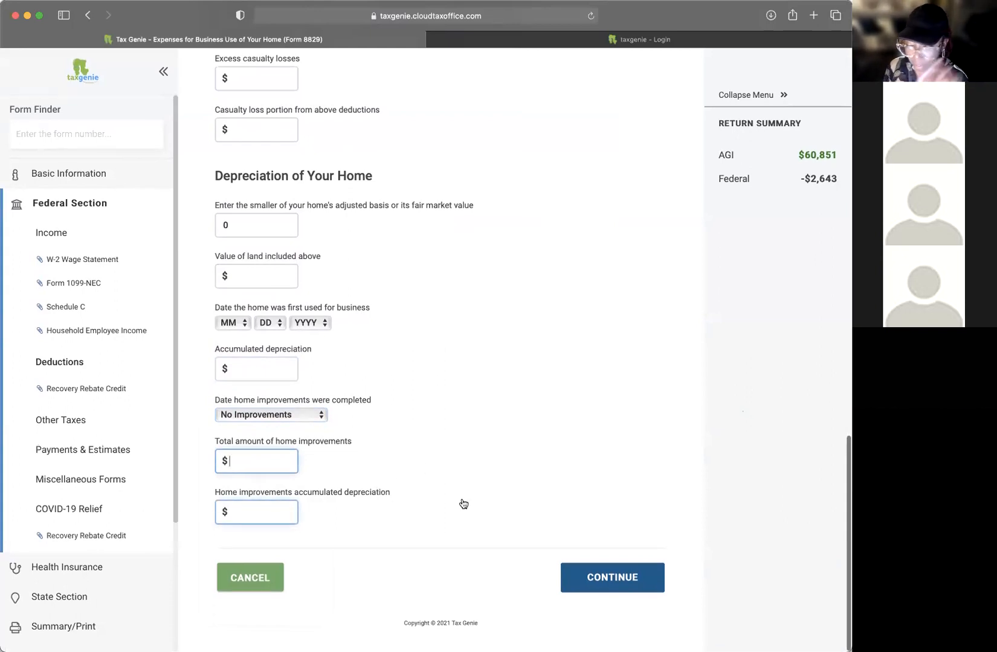
pyautogui.scroll(15, 428, 501)
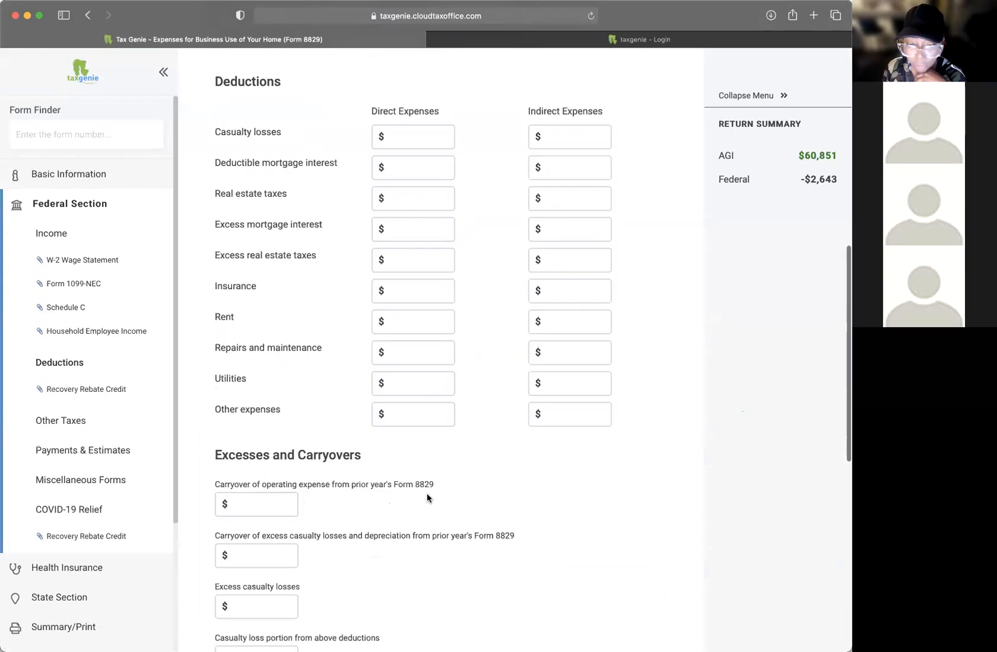
pyautogui.scroll(-15, 407, 367)
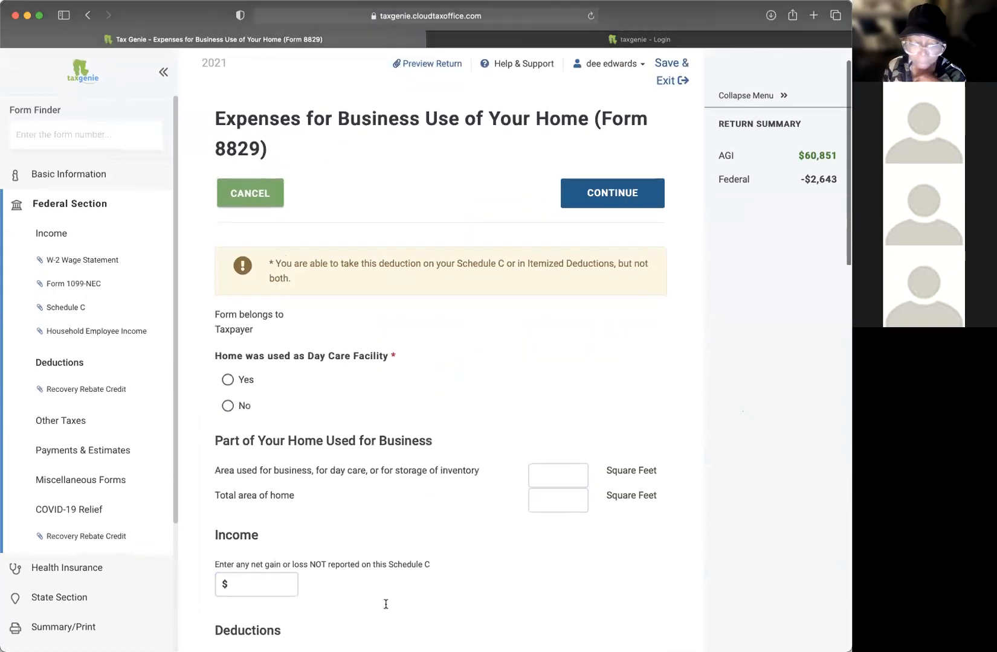
pyautogui.scroll(-1, 379, 586)
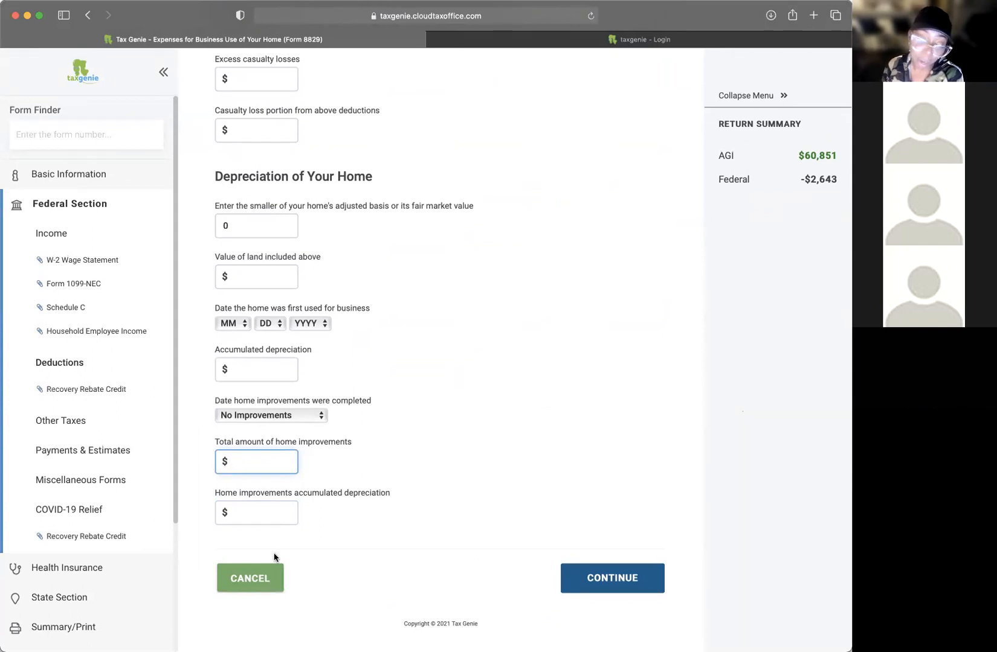
# Step: Cancel Form 8829 and restart the Schedule C guide, saving the business details
pyautogui.click(275, 578)
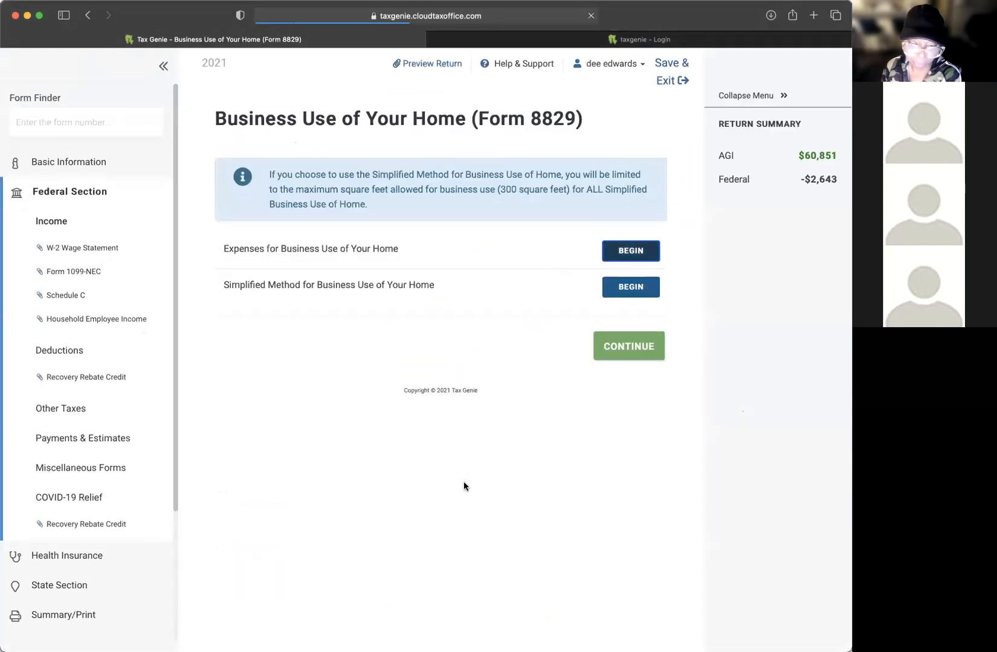
pyautogui.click(625, 351)
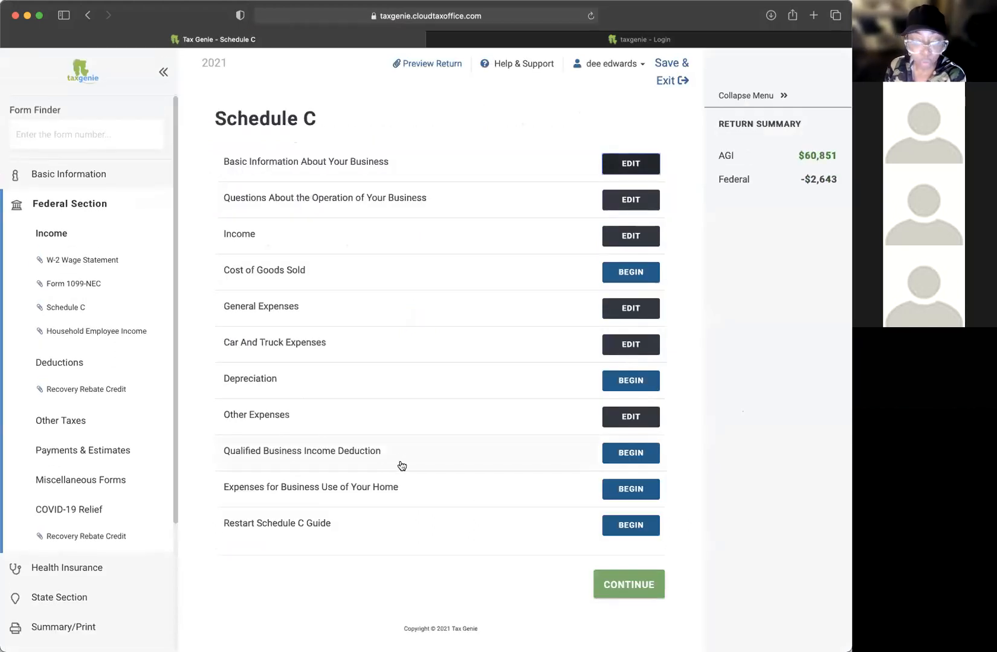
pyautogui.scroll(-1, 414, 495)
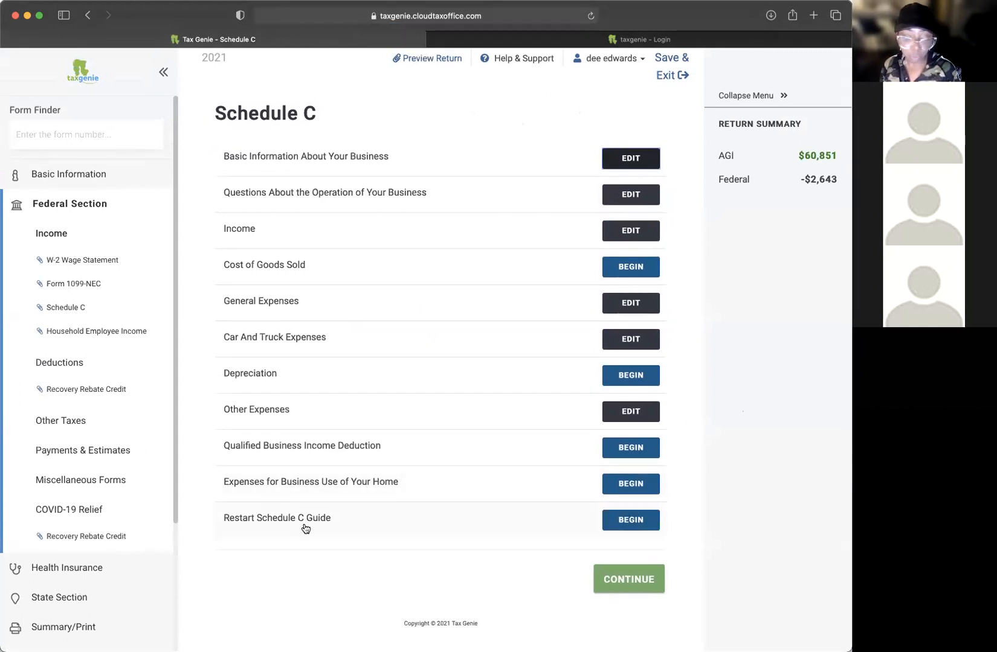
pyautogui.scroll(-1, 236, 535)
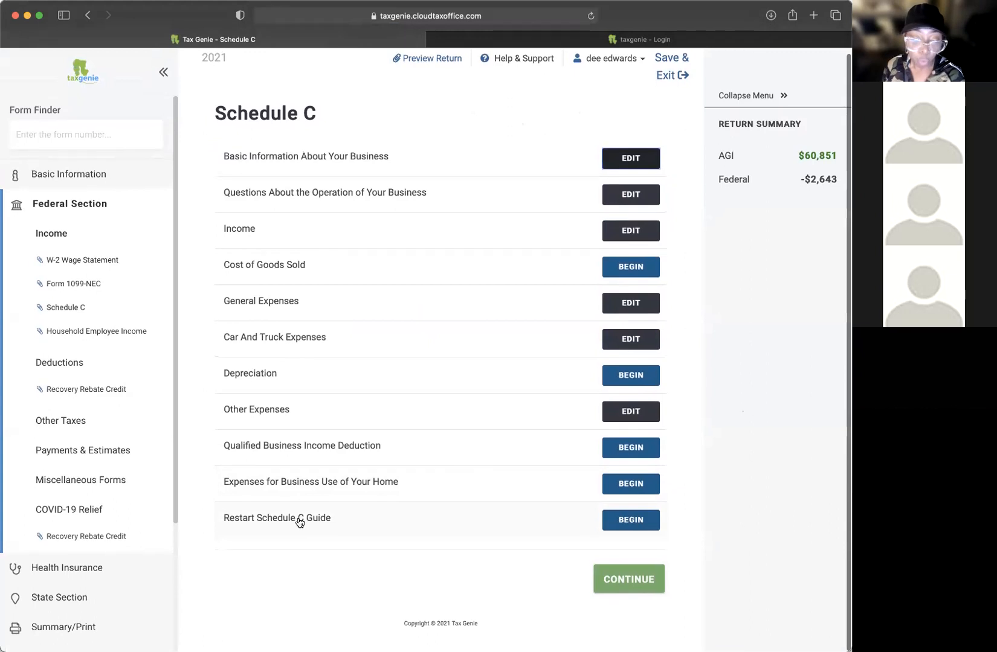
pyautogui.click(637, 523)
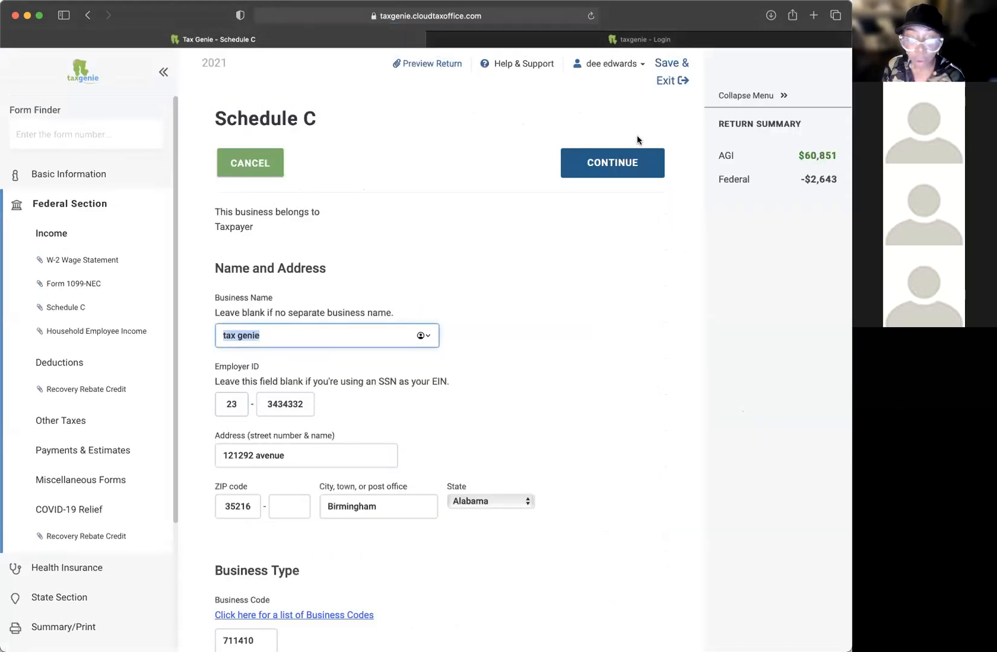
pyautogui.scroll(-3, 634, 142)
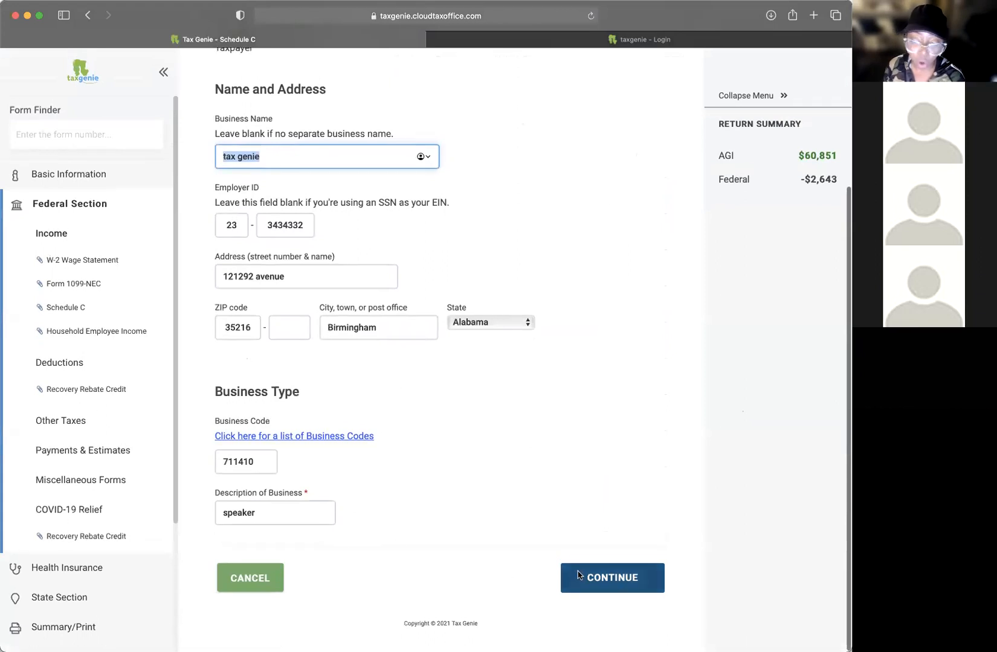
pyautogui.click(621, 586)
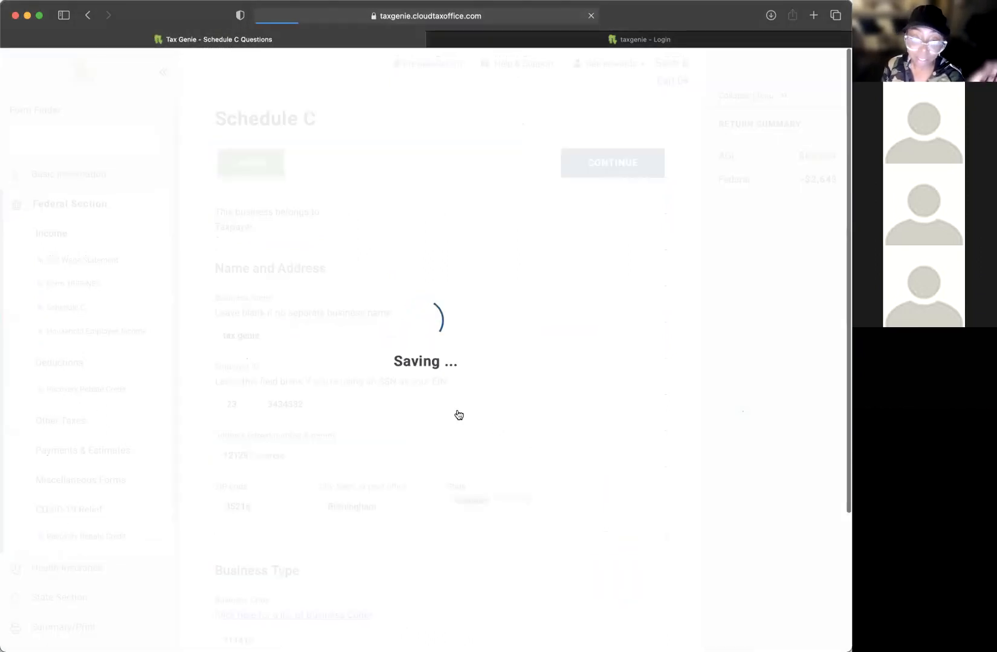
pyautogui.scroll(-5, 456, 412)
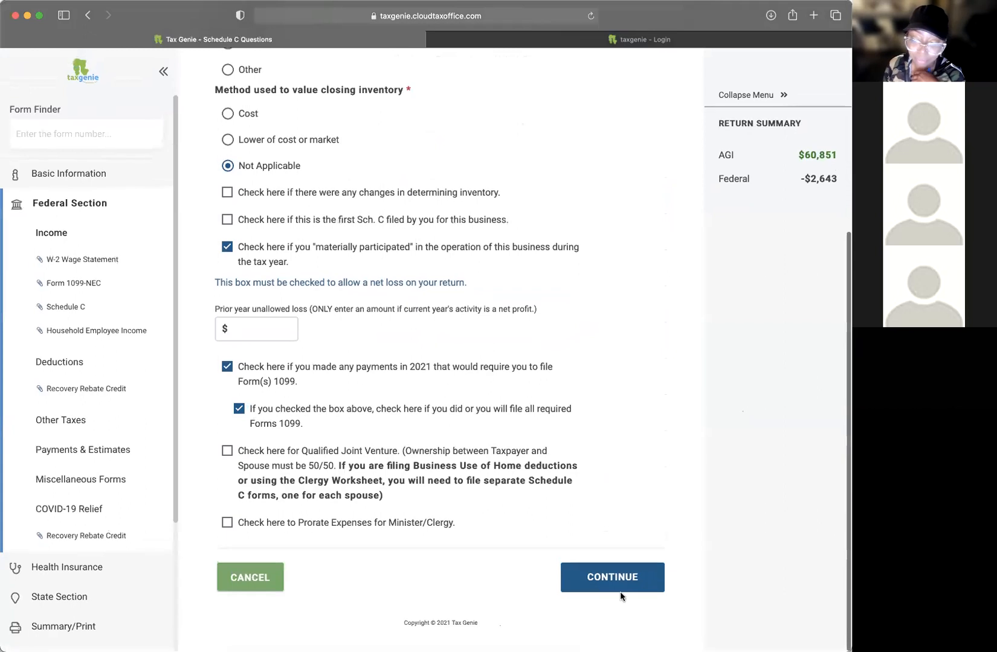
pyautogui.click(619, 582)
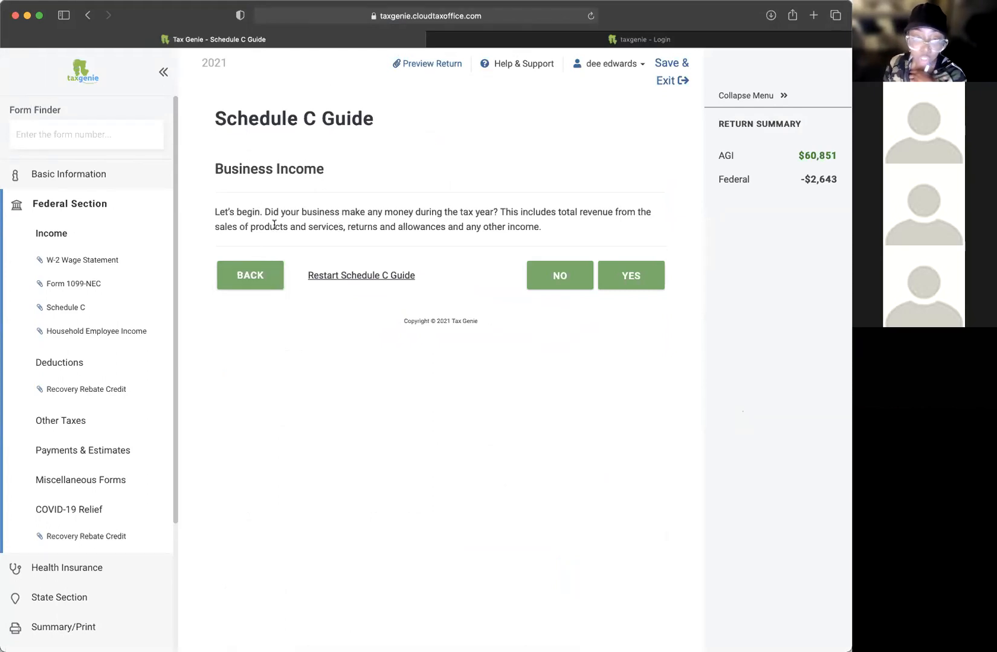
# Step: Answer that the business made money, No to cost of goods sold, Yes to expenses
pyautogui.click(642, 281)
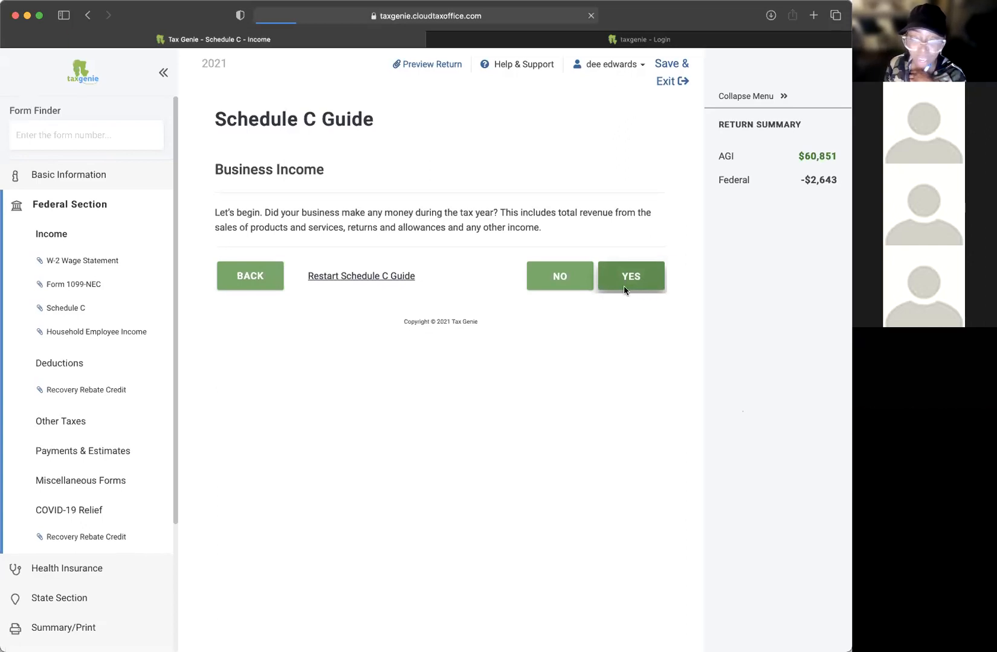
pyautogui.click(552, 223)
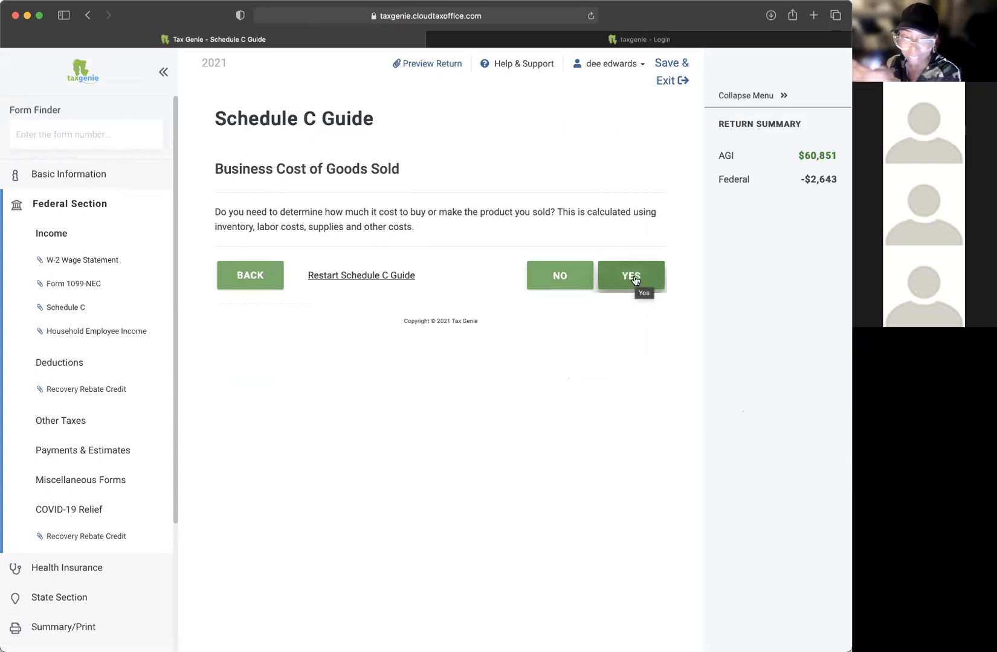
pyautogui.click(567, 284)
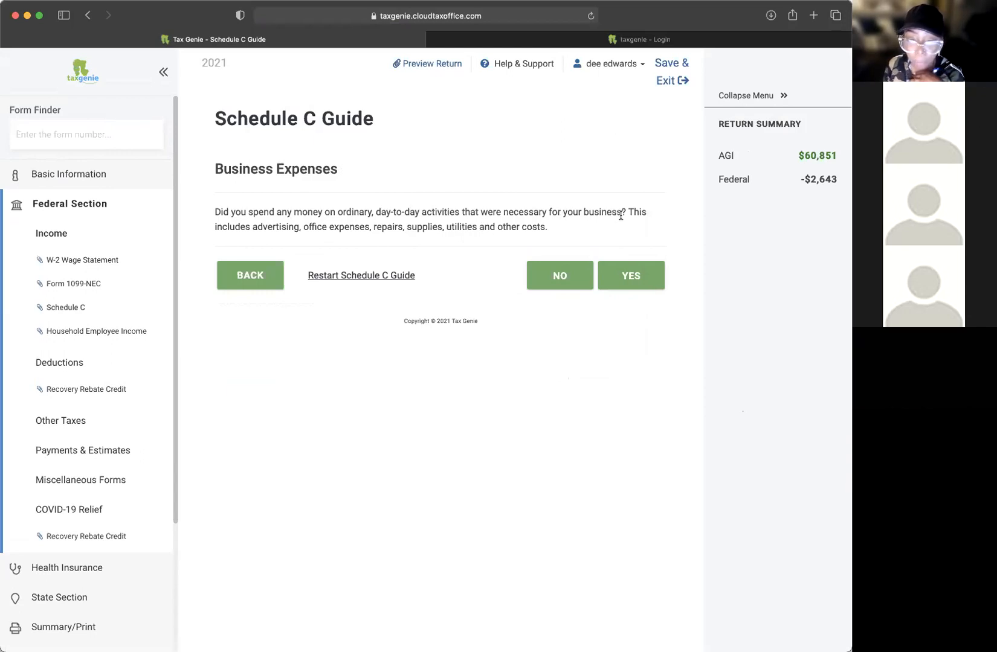
pyautogui.click(647, 284)
pyautogui.scroll(-5, 600, 277)
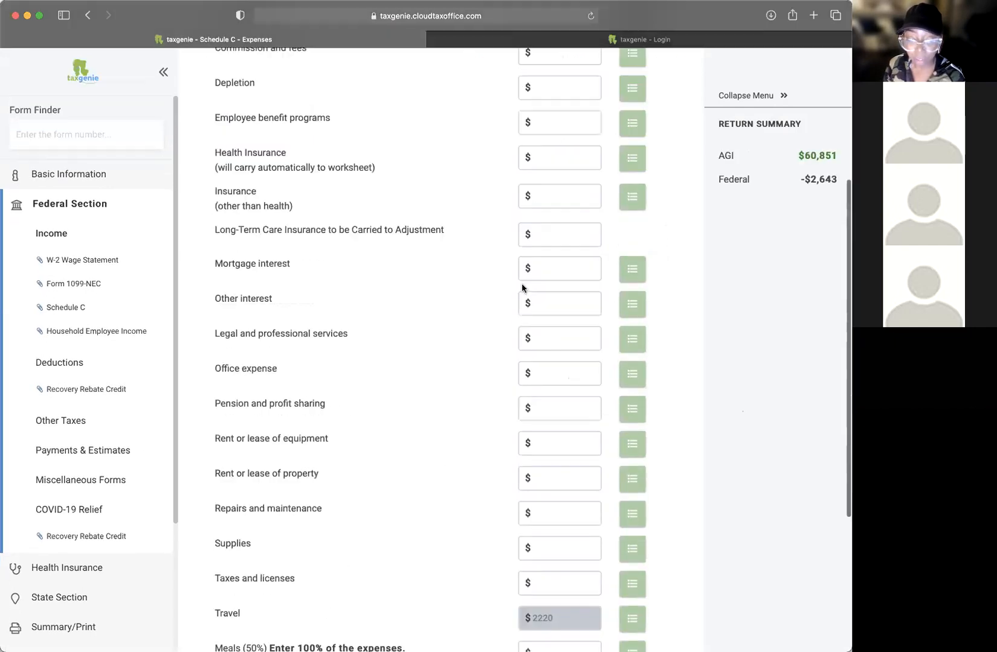
pyautogui.scroll(-5, 520, 284)
pyautogui.click(614, 584)
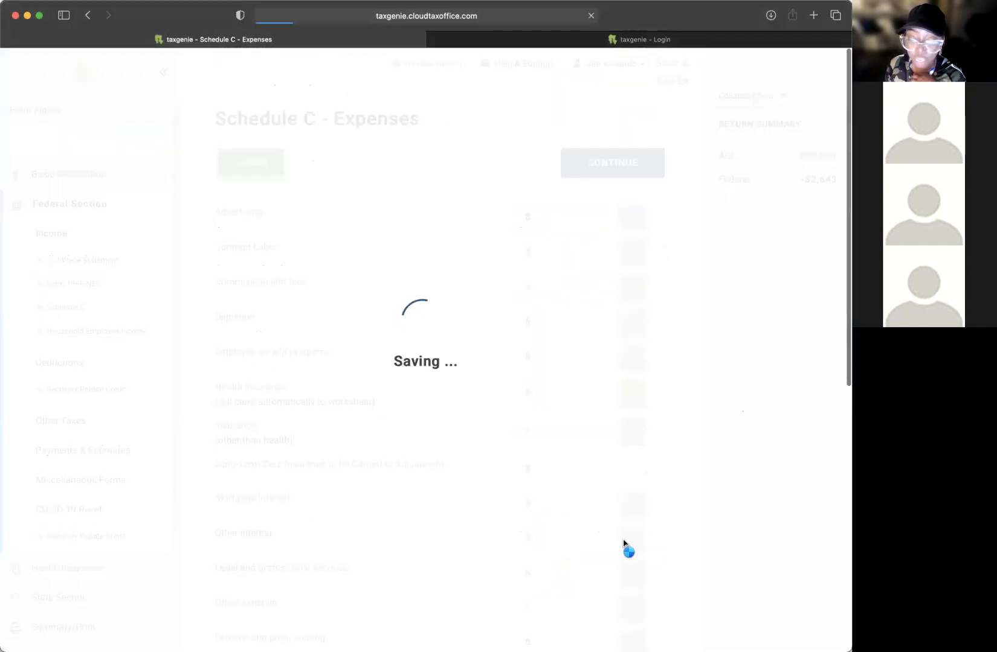
# Step: Confirm a car or truck was used, accept the vehicle, and show the $32,710.00 Schedule C summary
pyautogui.moveTo(244, 217); pyautogui.dragTo(417, 223)
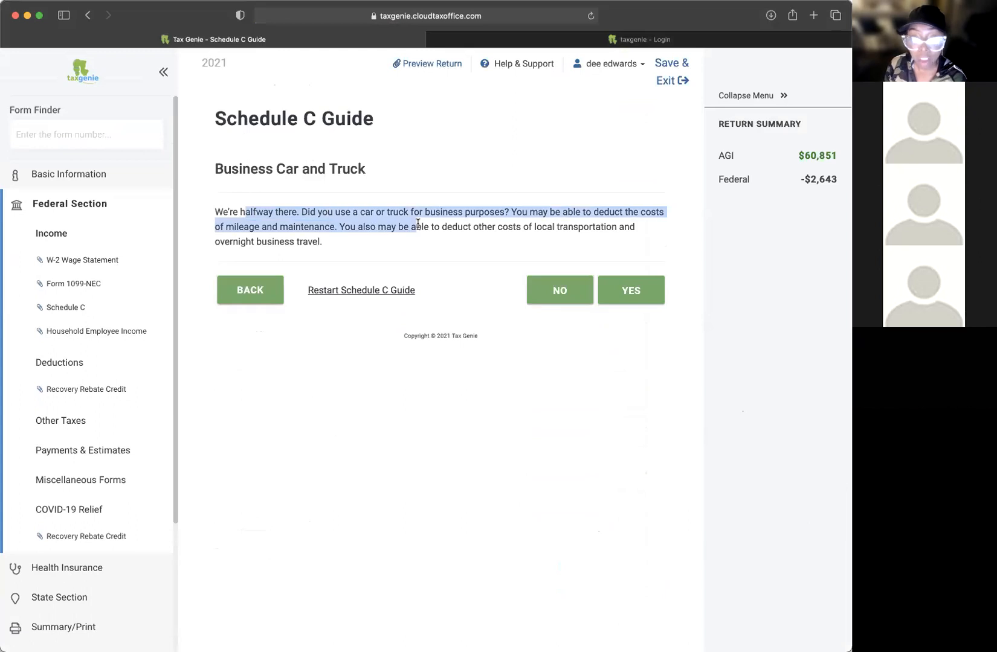
pyautogui.click(429, 226)
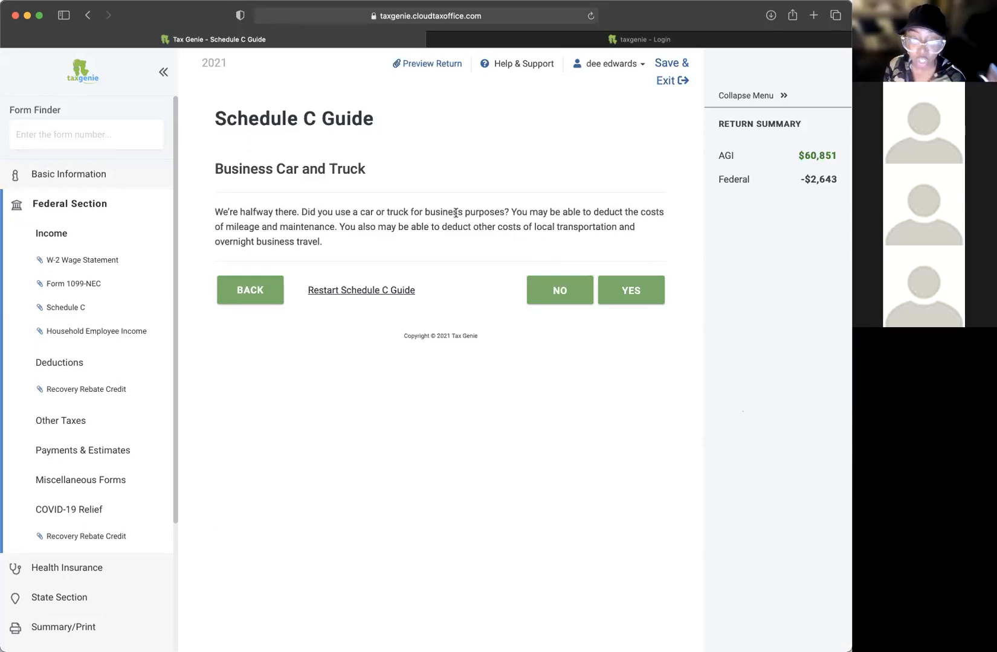
pyautogui.click(631, 291)
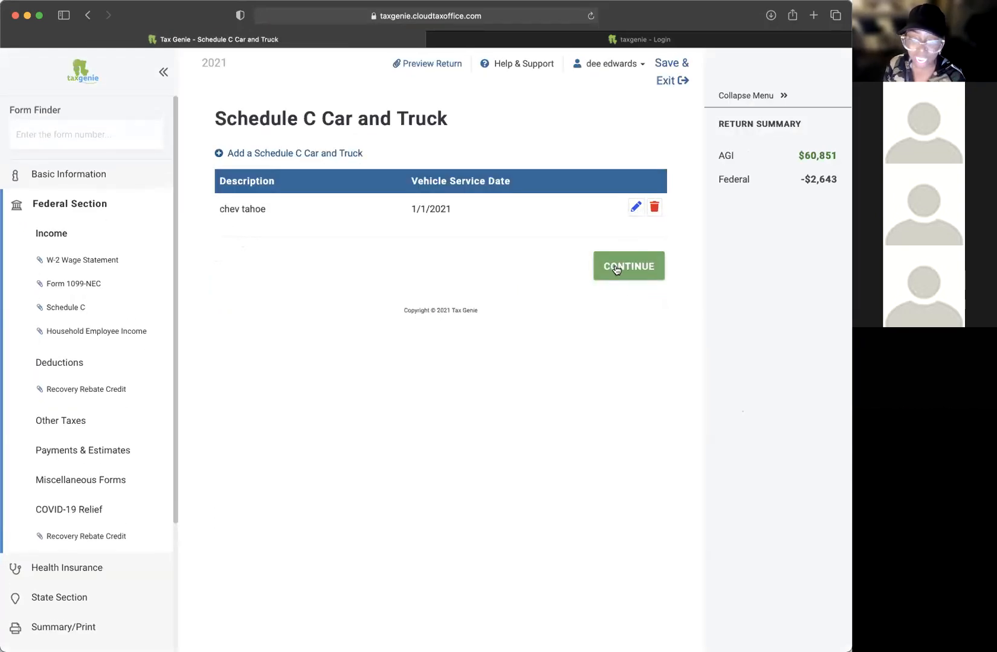
pyautogui.click(616, 267)
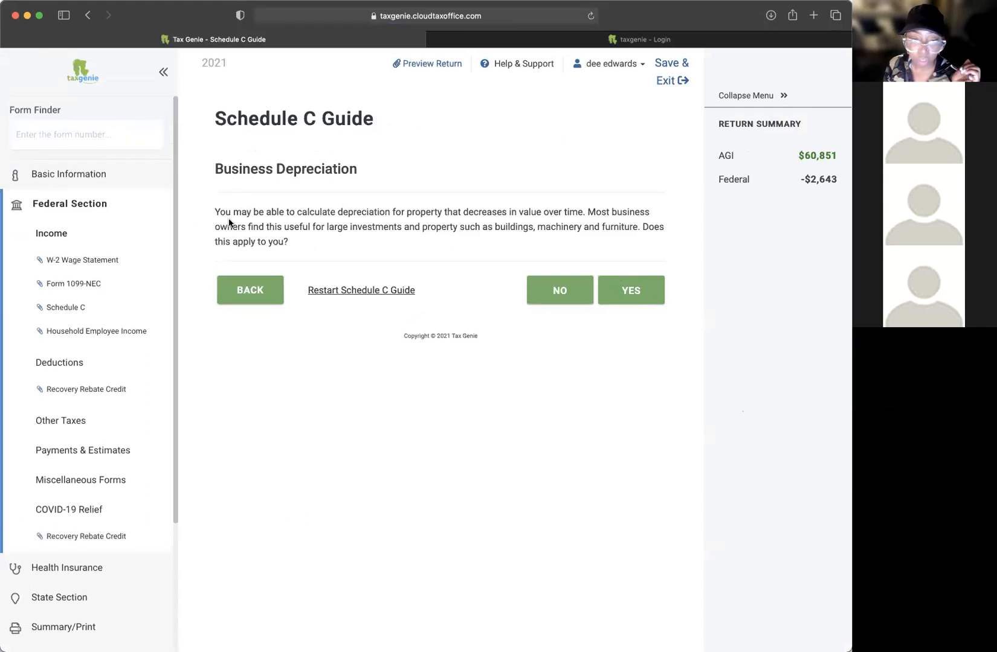
pyautogui.moveTo(234, 212); pyautogui.dragTo(446, 226)
pyautogui.click(490, 229)
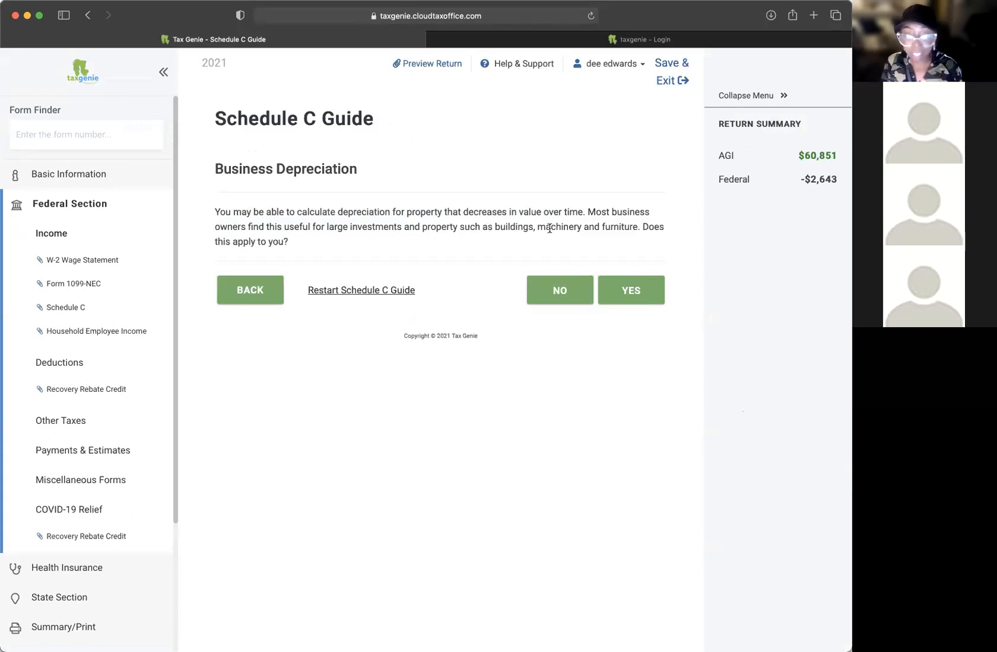
pyautogui.click(66, 307)
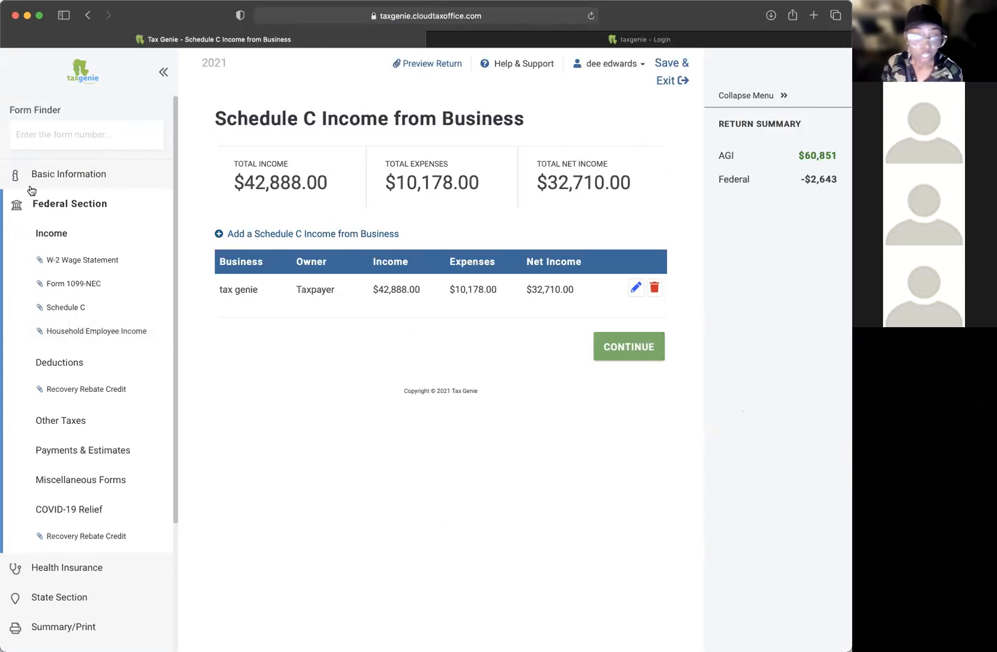
# Step: Browse the income forms list, then switch to the Deductions overview
pyautogui.click(55, 234)
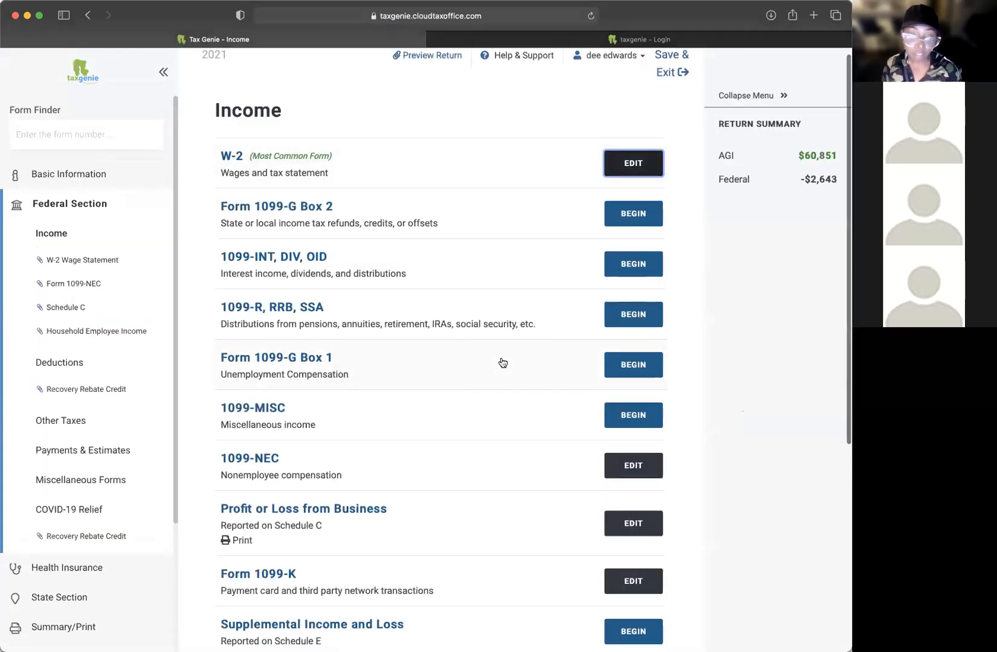
pyautogui.scroll(-3, 502, 363)
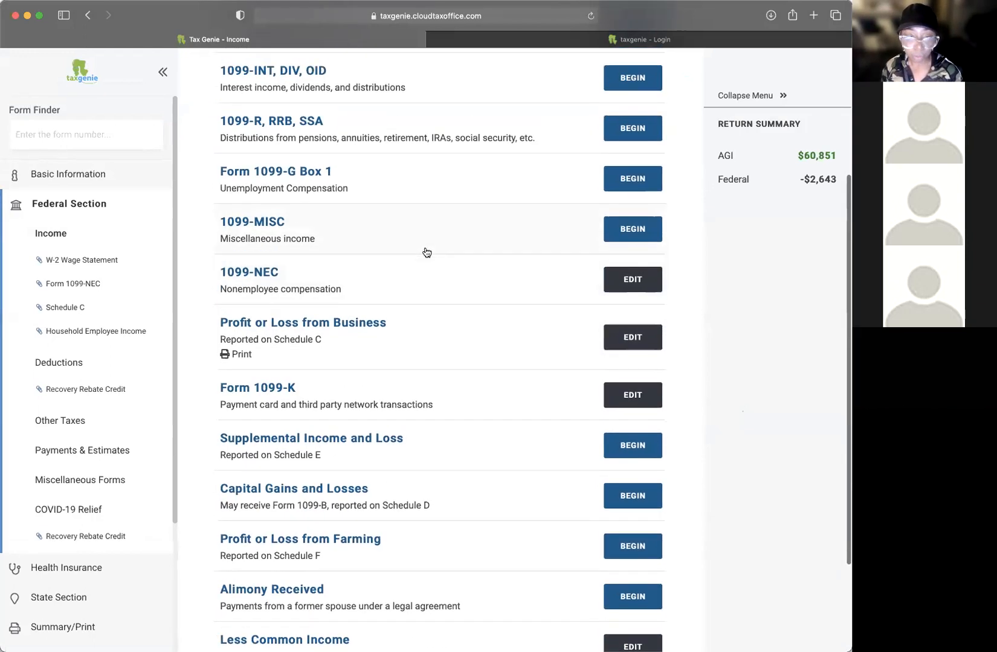
pyautogui.scroll(1, 425, 252)
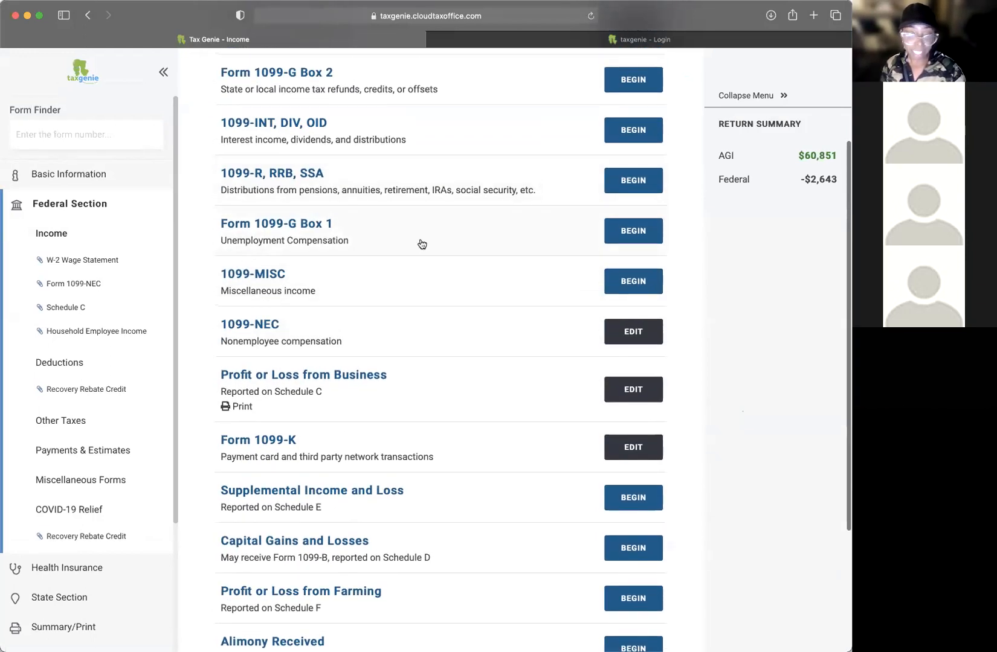
pyautogui.scroll(3, 546, 228)
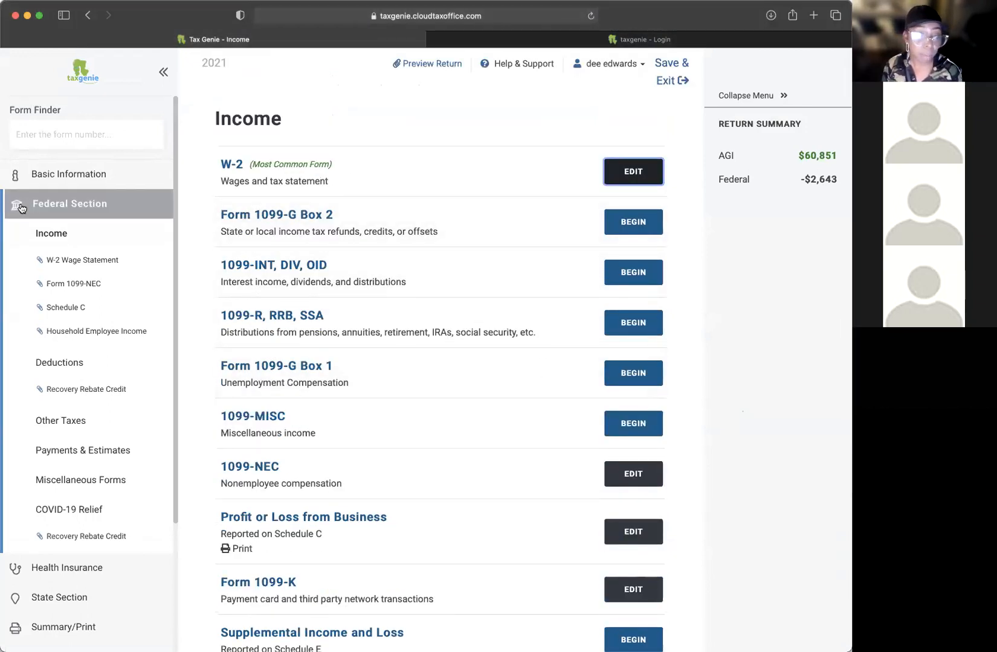
pyautogui.click(59, 239)
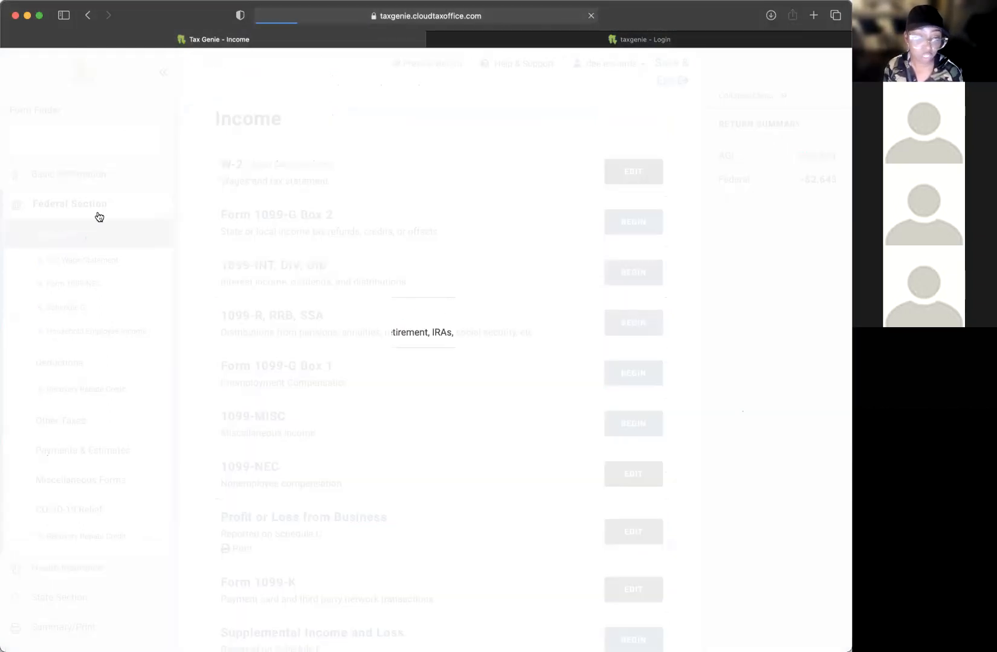
pyautogui.click(51, 360)
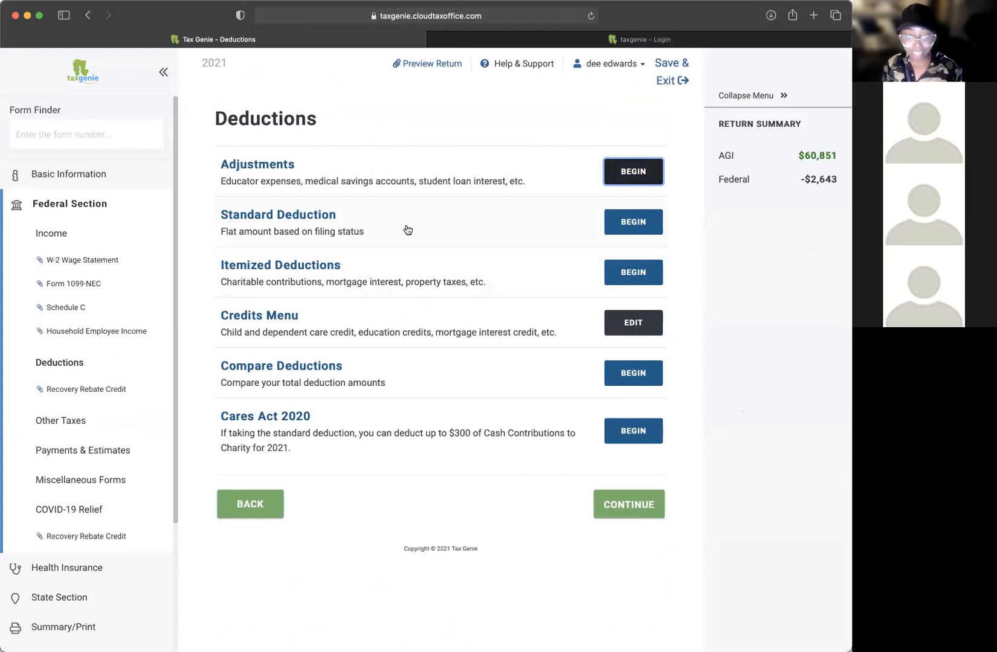
# Step: Begin Itemized Deductions and answer Yes that the home mortgage loan bought the home
pyautogui.click(624, 279)
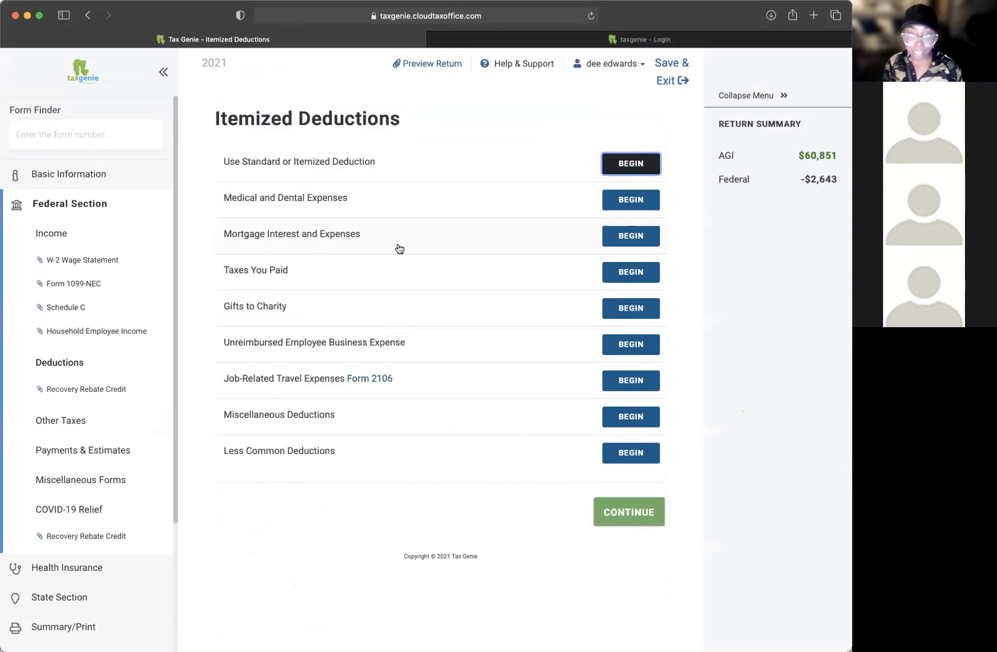
pyautogui.click(630, 238)
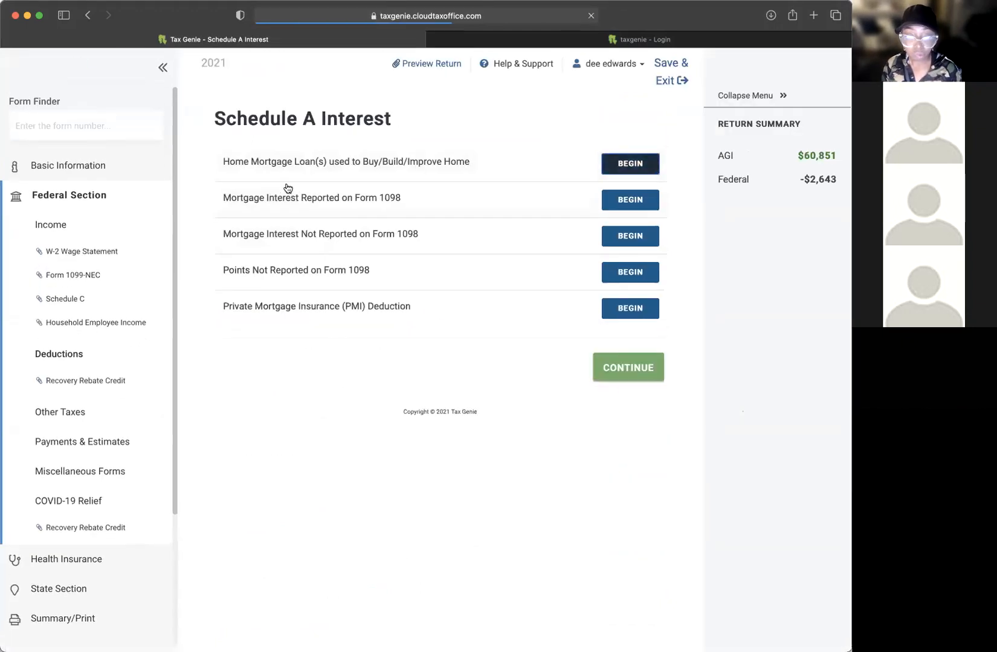
pyautogui.click(624, 170)
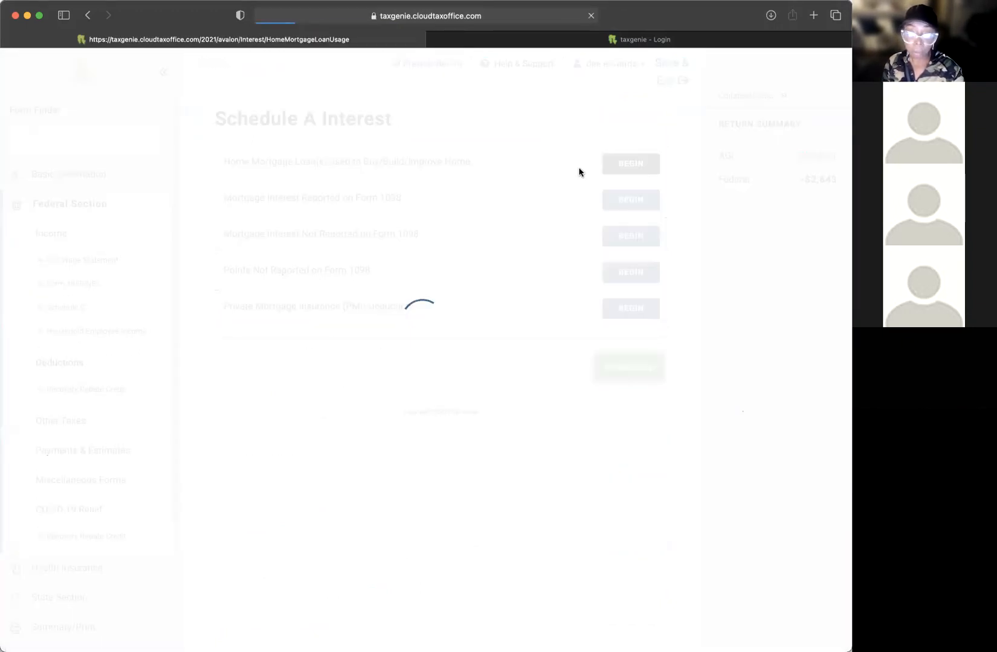
pyautogui.click(236, 225)
pyautogui.click(612, 312)
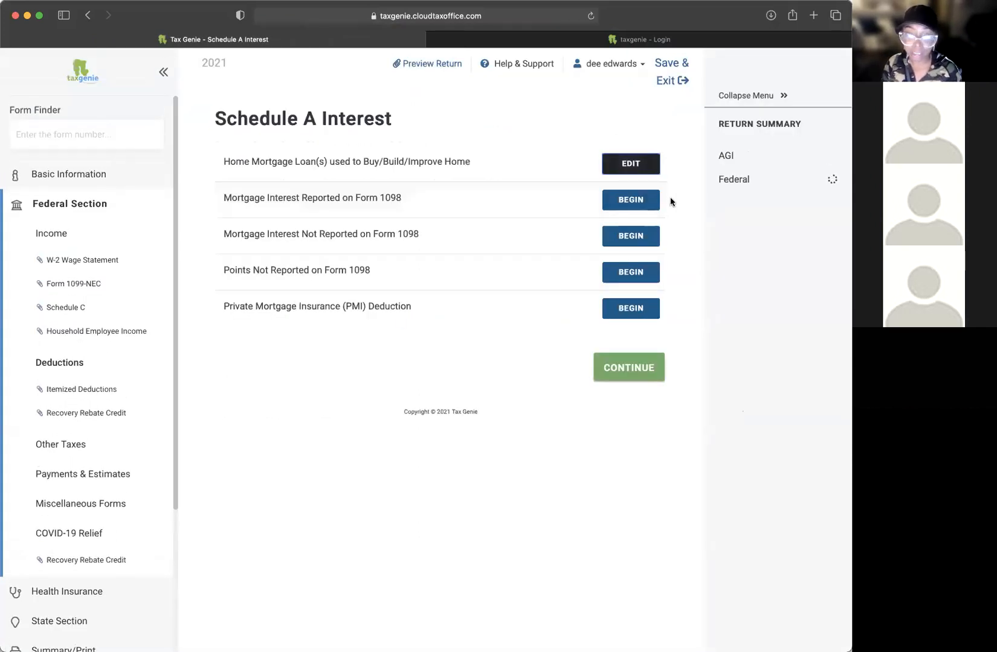
# Step: Back out of the Form 1098 and PMI pages without amounts and finish mortgage interest
pyautogui.moveTo(249, 201); pyautogui.dragTo(505, 209)
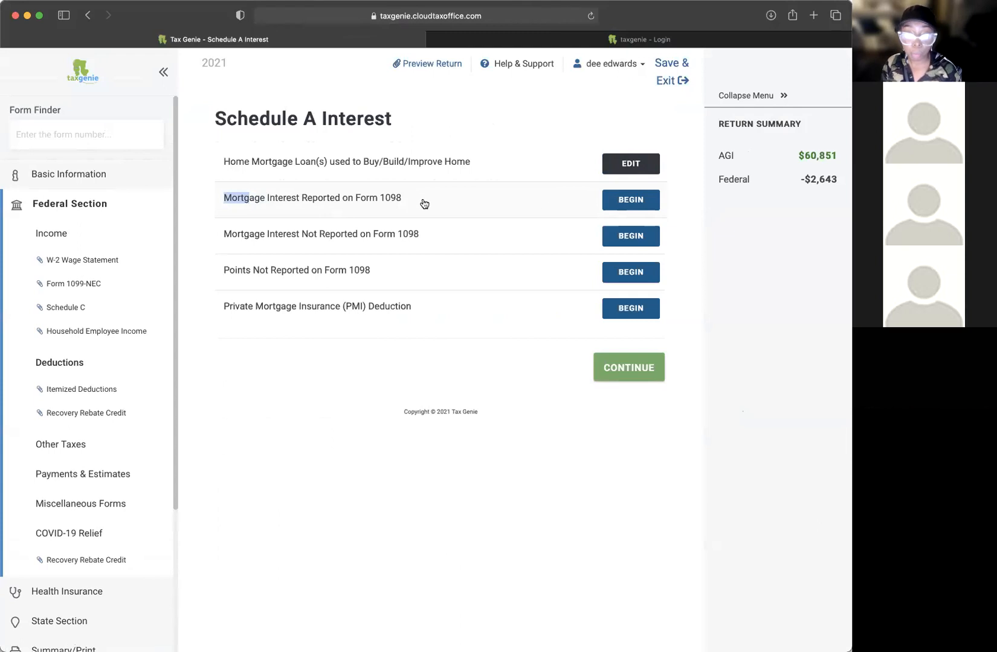
pyautogui.click(612, 200)
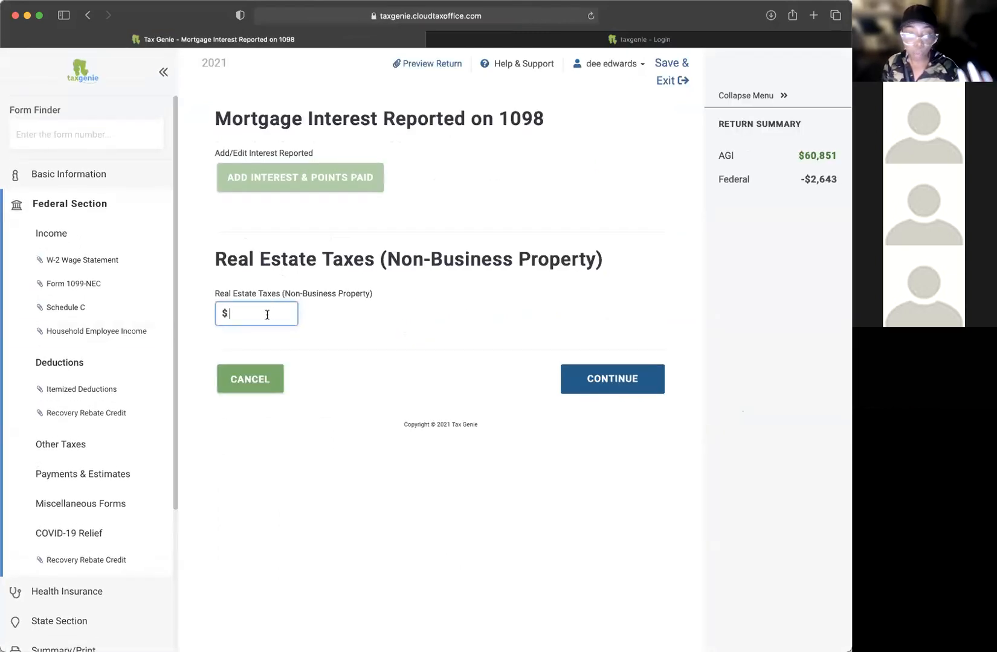
pyautogui.click(315, 177)
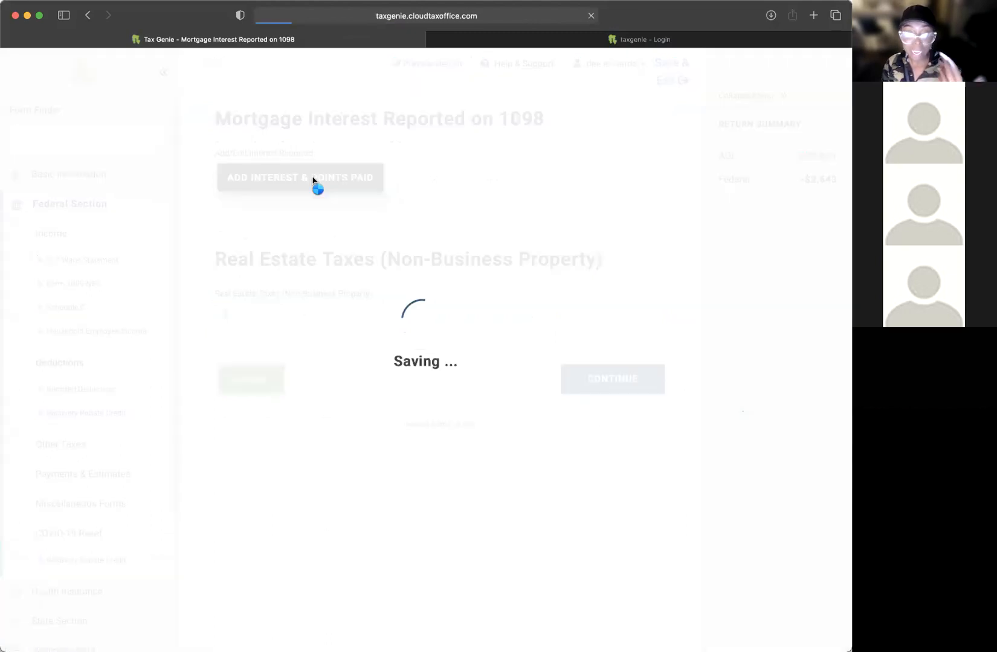
pyautogui.click(271, 222)
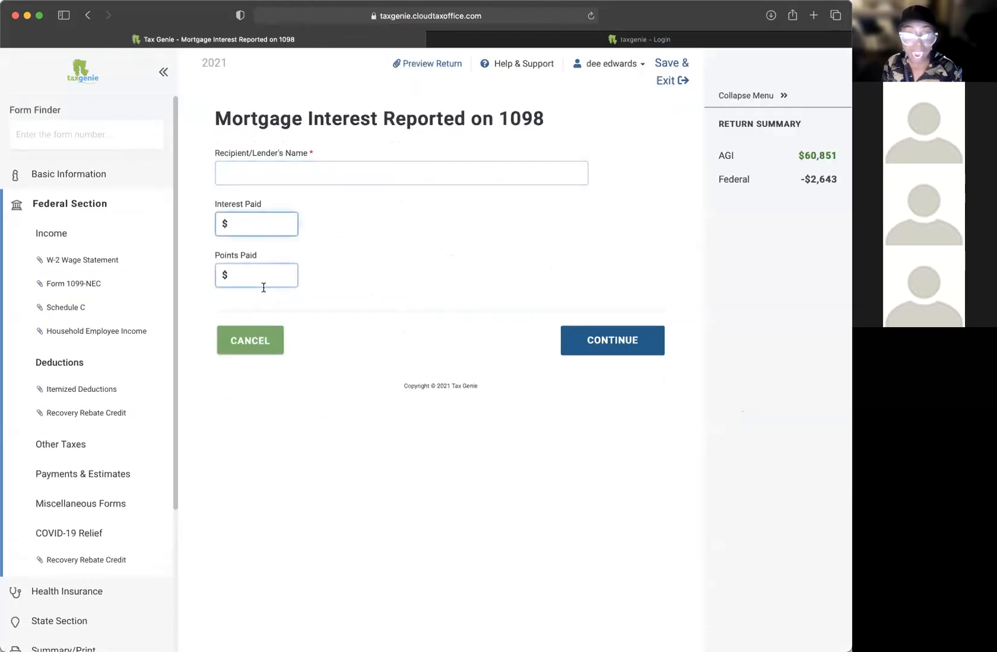
pyautogui.click(247, 336)
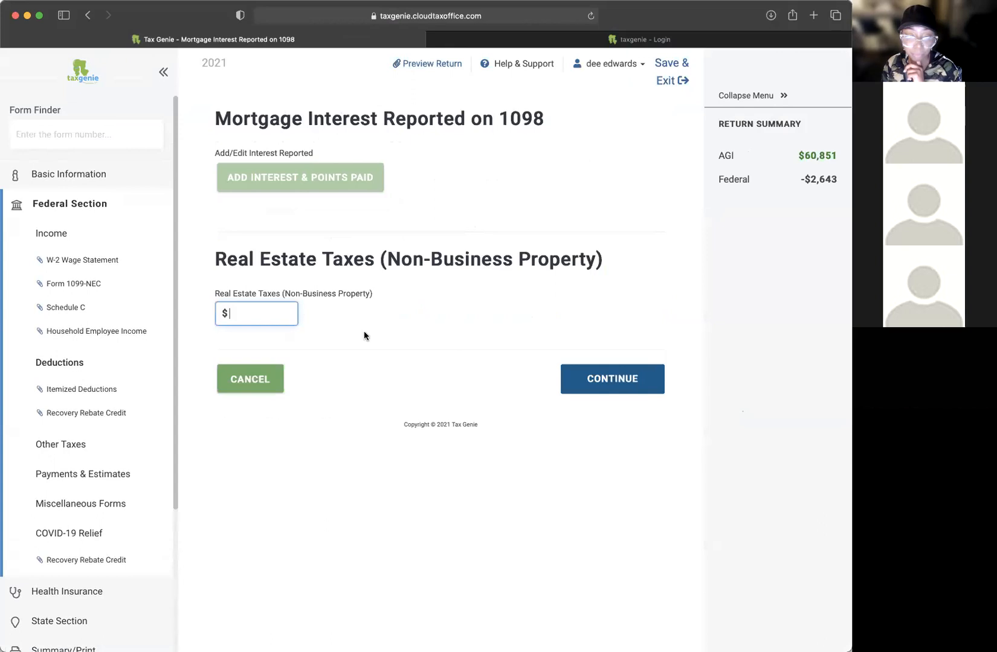
pyautogui.click(264, 384)
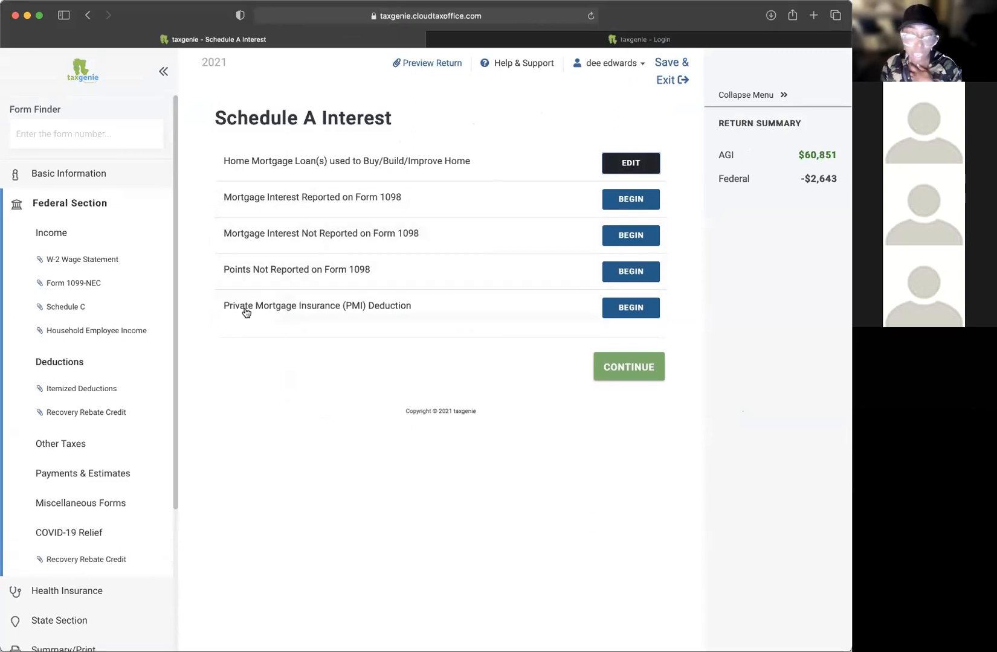
pyautogui.click(641, 317)
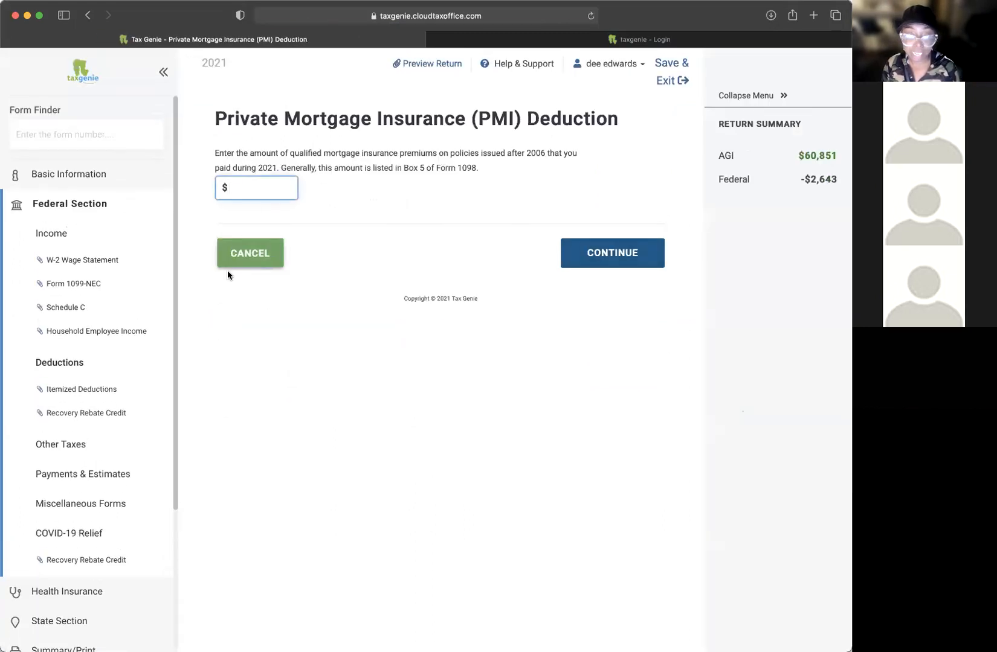
pyautogui.click(245, 261)
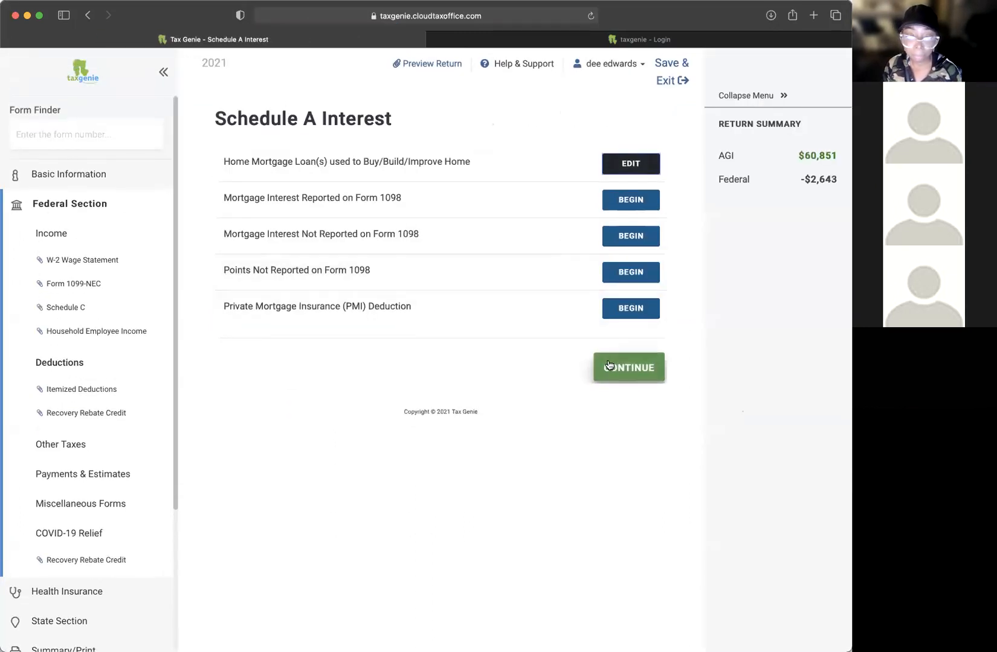
pyautogui.click(609, 366)
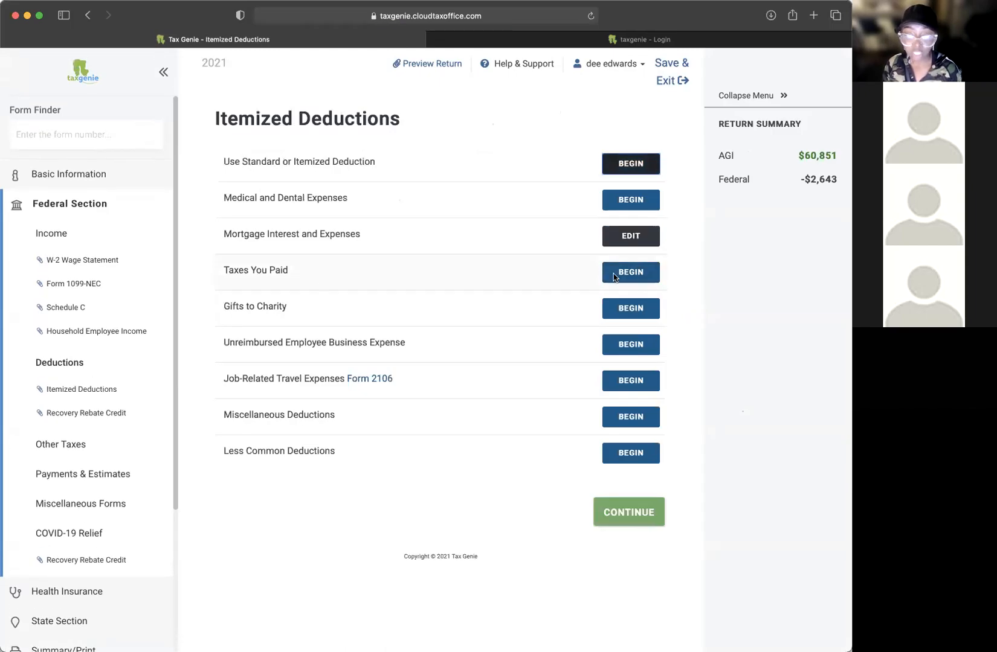
# Step: Open Taxes You Paid and switch from sales taxes back to state income taxes
pyautogui.click(614, 277)
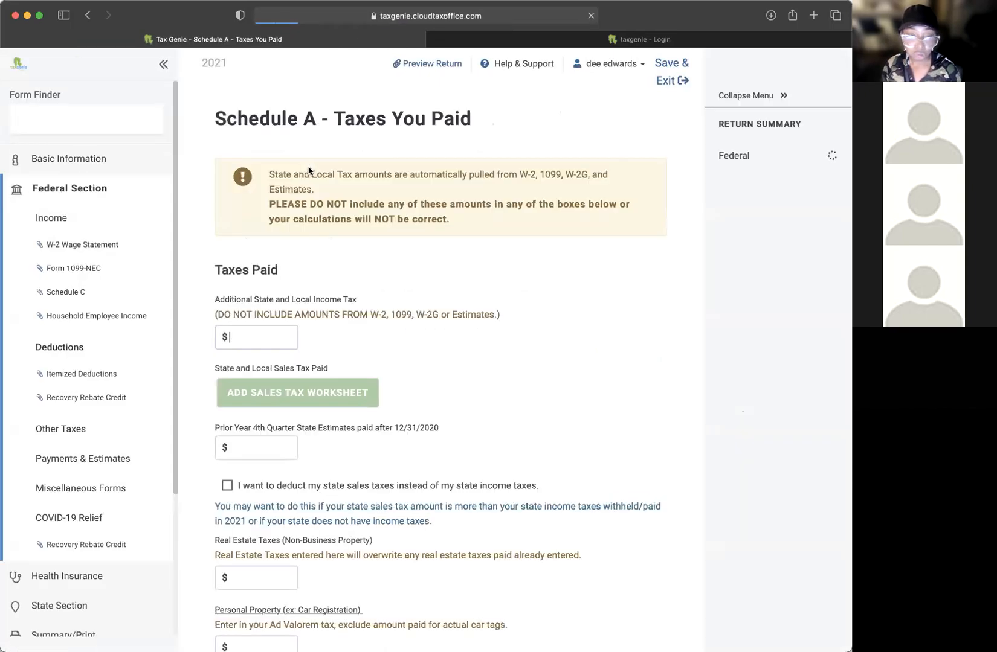
pyautogui.scroll(-3, 414, 334)
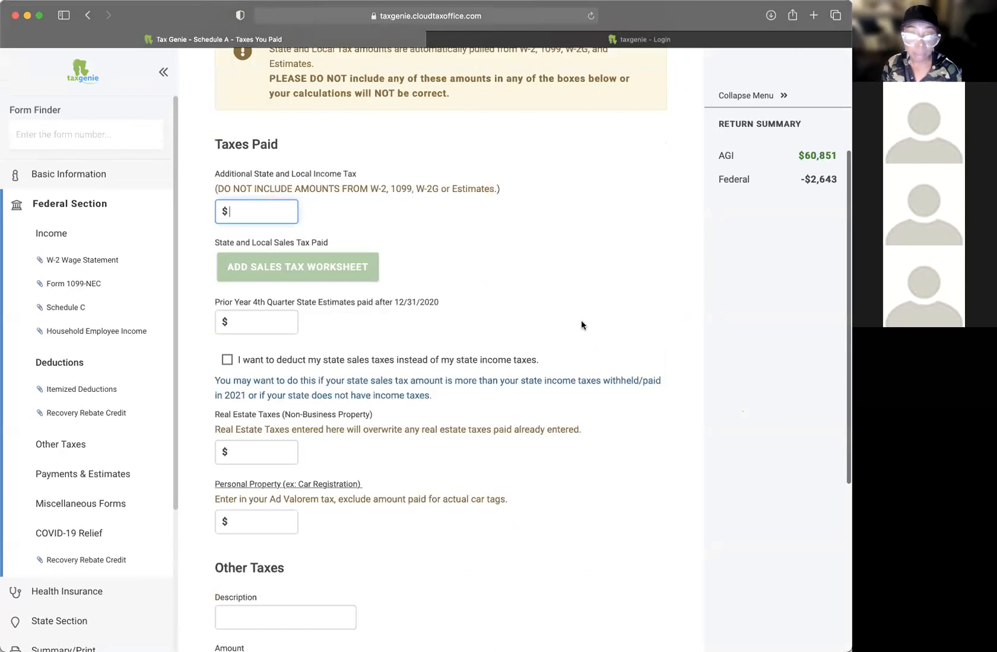
pyautogui.scroll(-2, 578, 319)
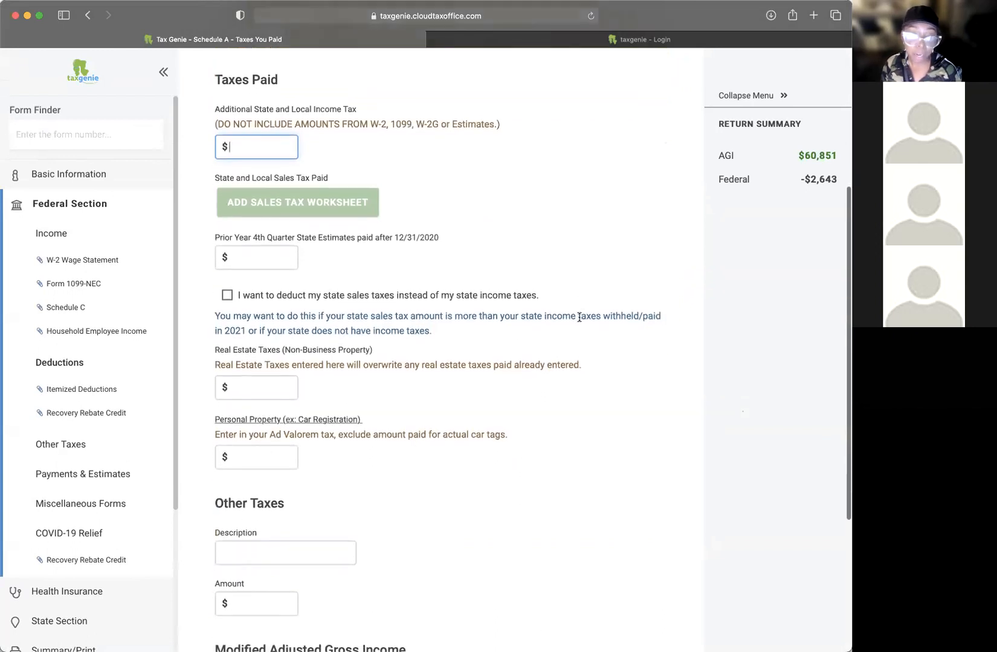
pyautogui.scroll(-2, 578, 317)
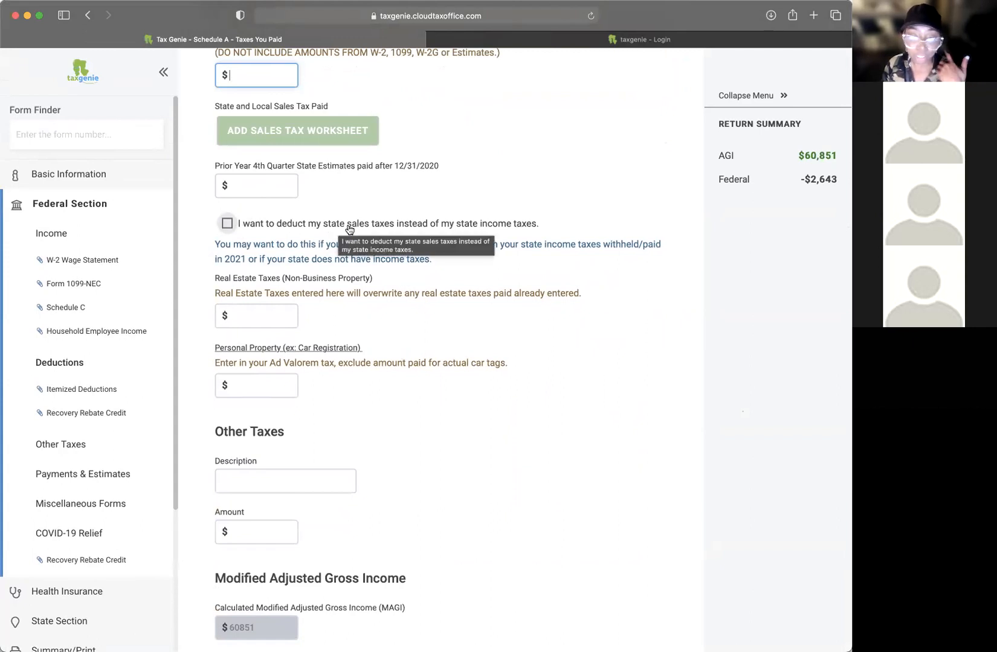
pyautogui.click(474, 226)
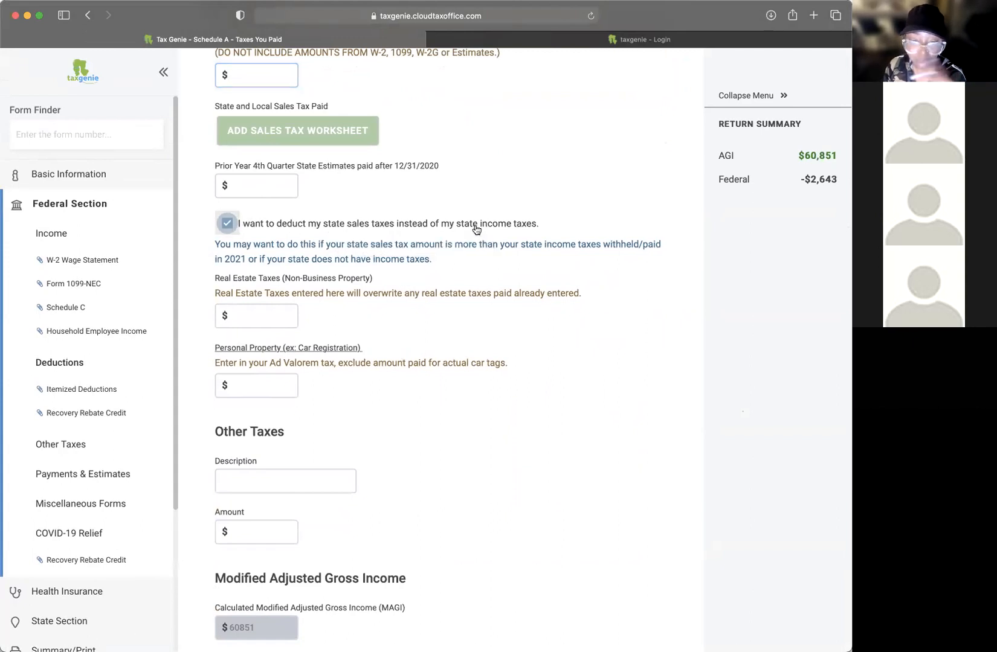
pyautogui.click(227, 224)
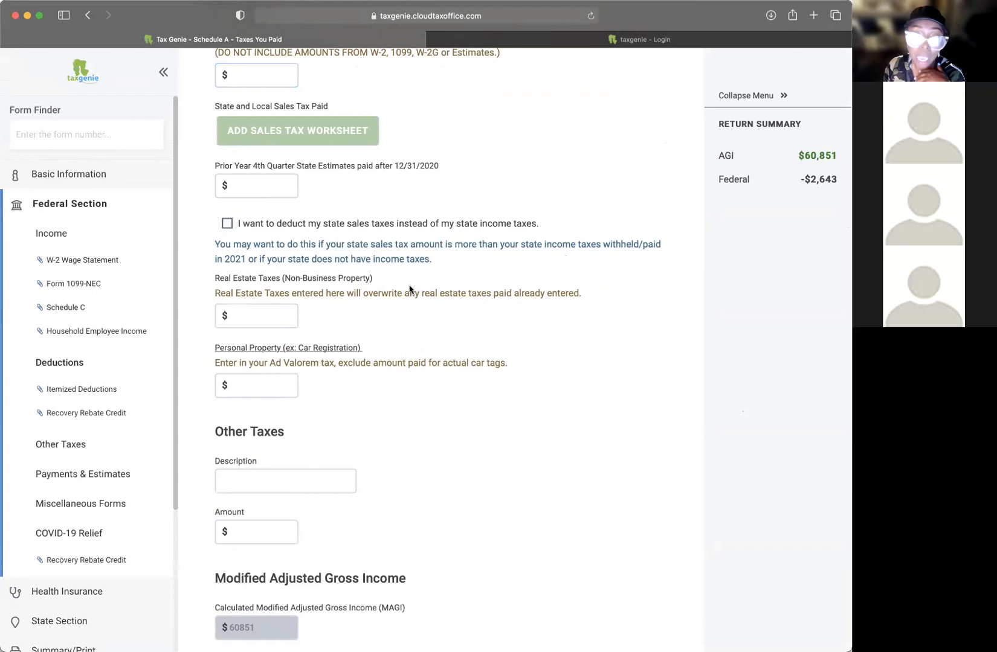
# Step: Leave the real estate and personal property tax fields empty and cancel the form
pyautogui.click(248, 312)
pyautogui.scroll(-3, 450, 305)
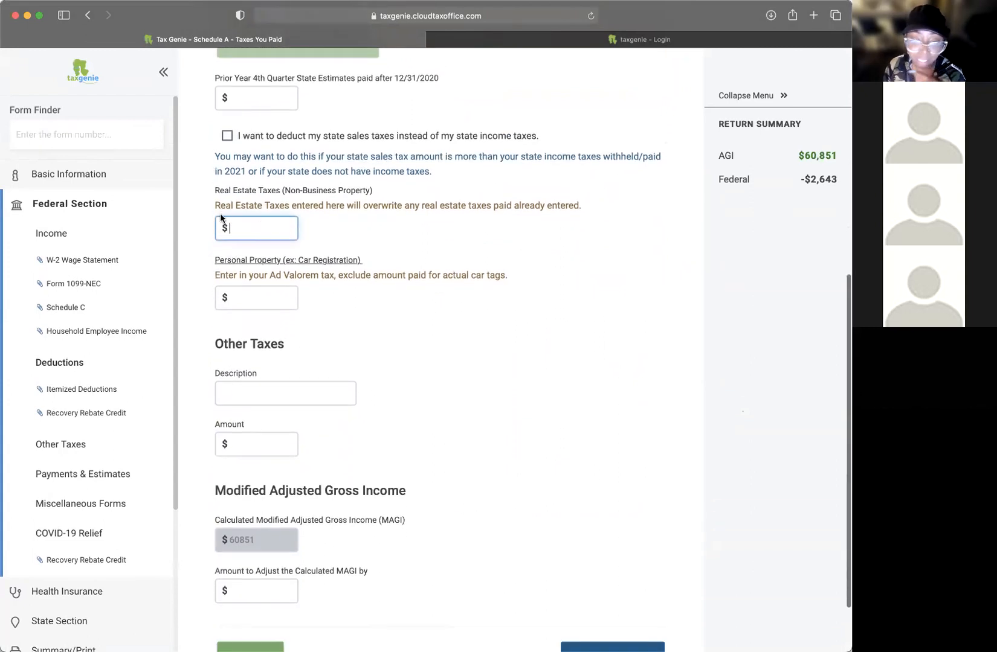
pyautogui.click(261, 256)
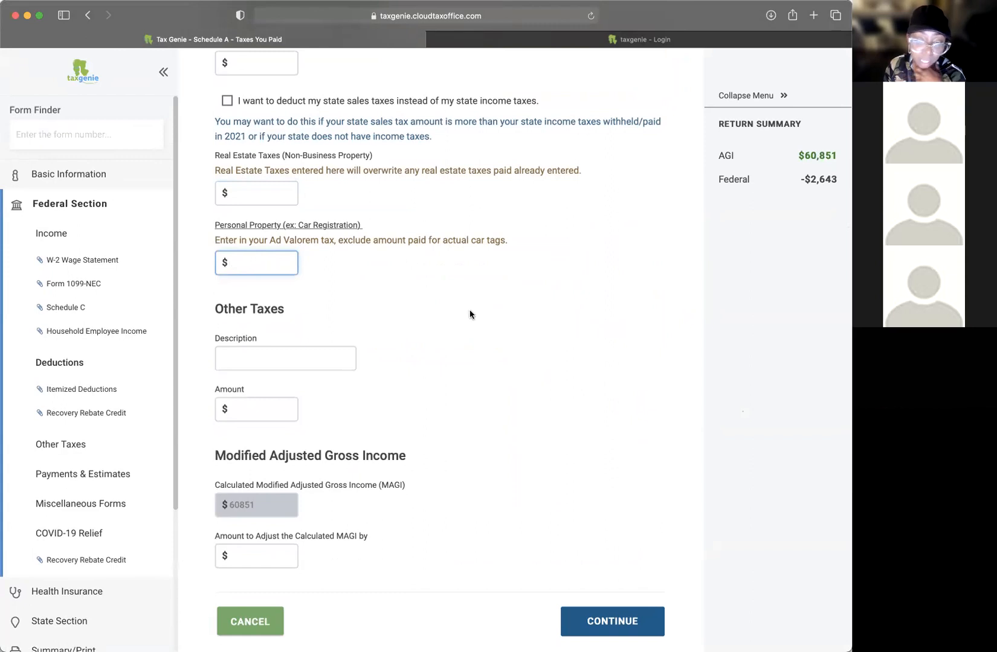
pyautogui.scroll(-1, 470, 311)
pyautogui.scroll(6, 470, 310)
pyautogui.scroll(-6, 469, 311)
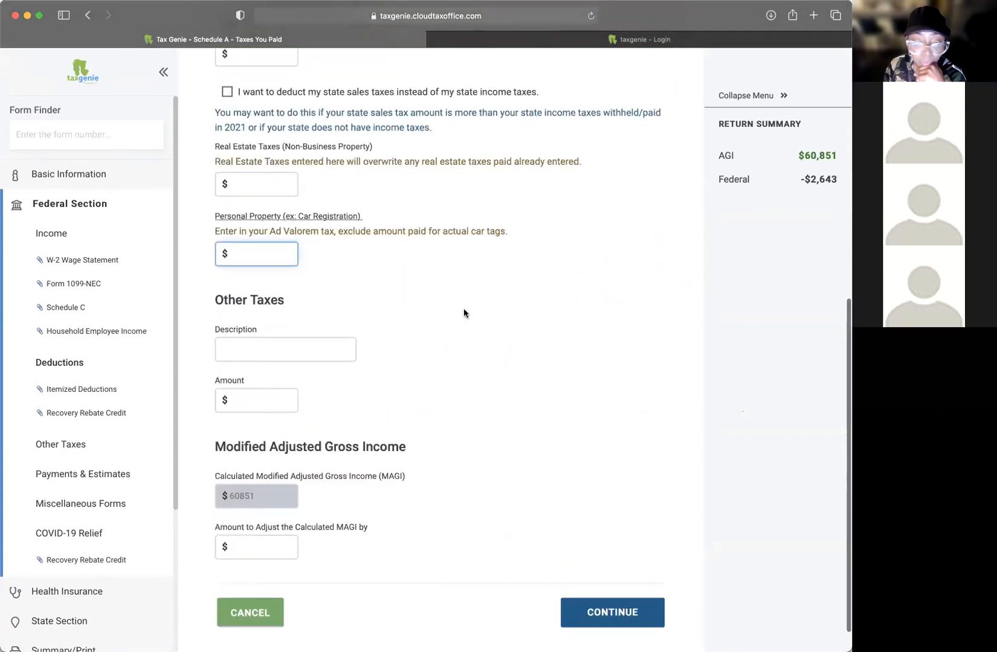
pyautogui.click(609, 579)
pyautogui.scroll(-10, 474, 501)
pyautogui.click(254, 580)
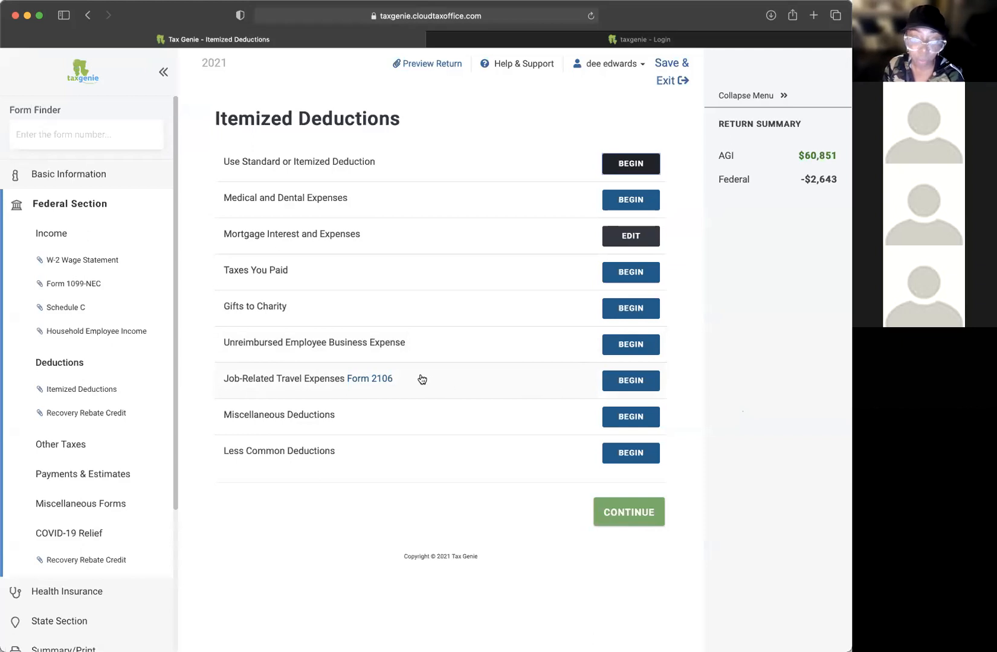
pyautogui.click(654, 422)
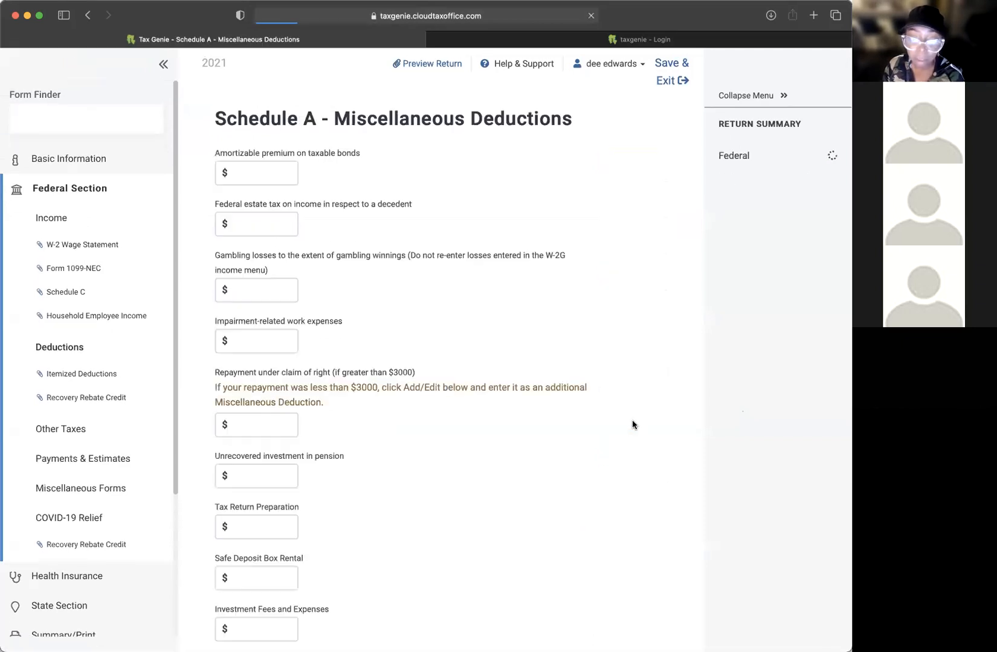
pyautogui.scroll(-5, 505, 402)
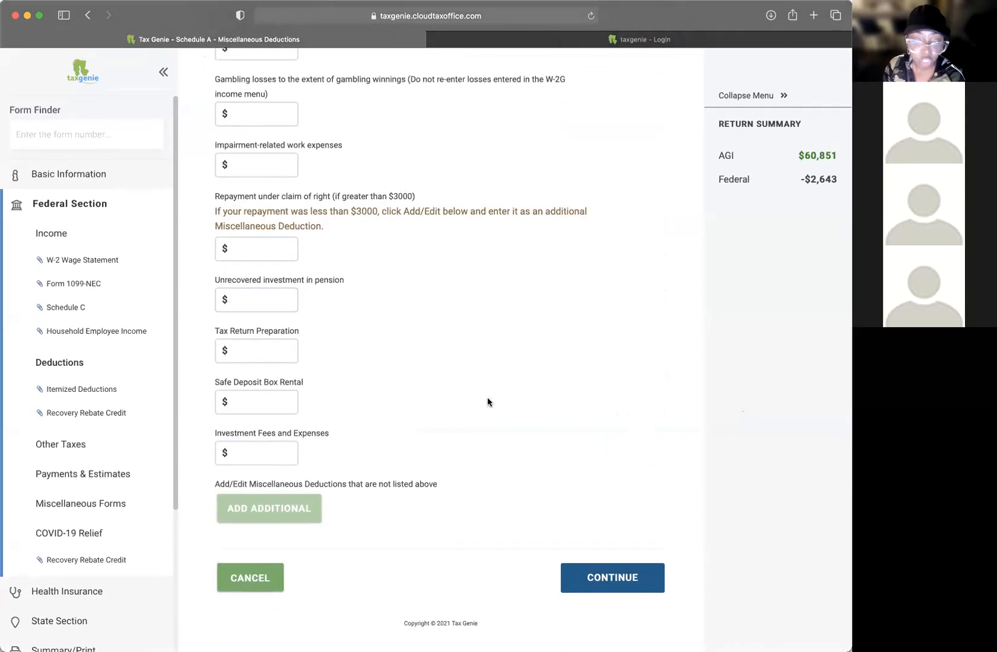
pyautogui.scroll(1, 487, 398)
pyautogui.click(290, 397)
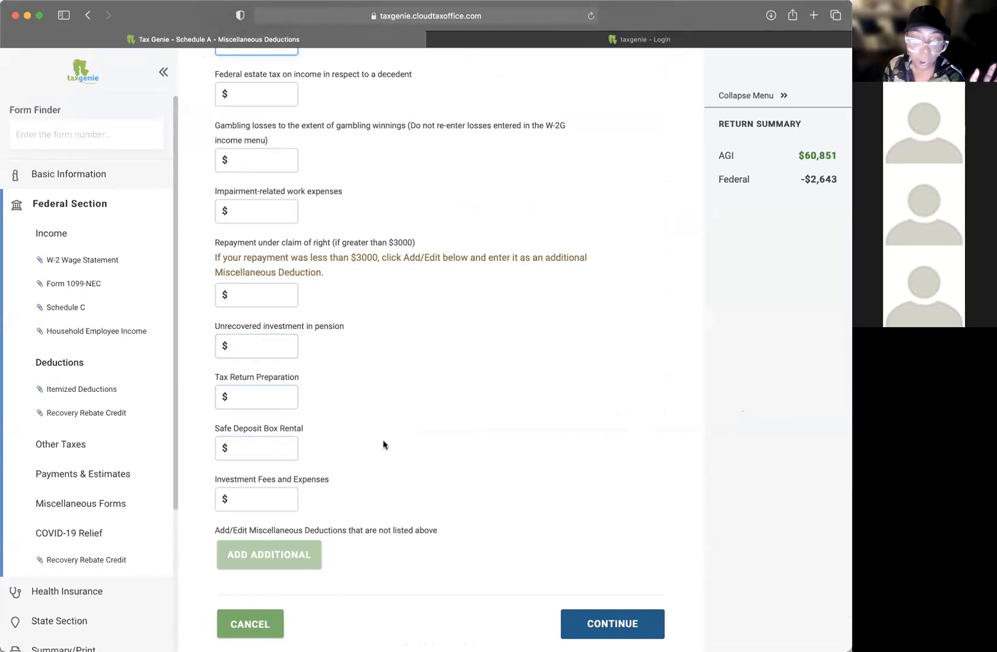
pyautogui.scroll(4, 384, 461)
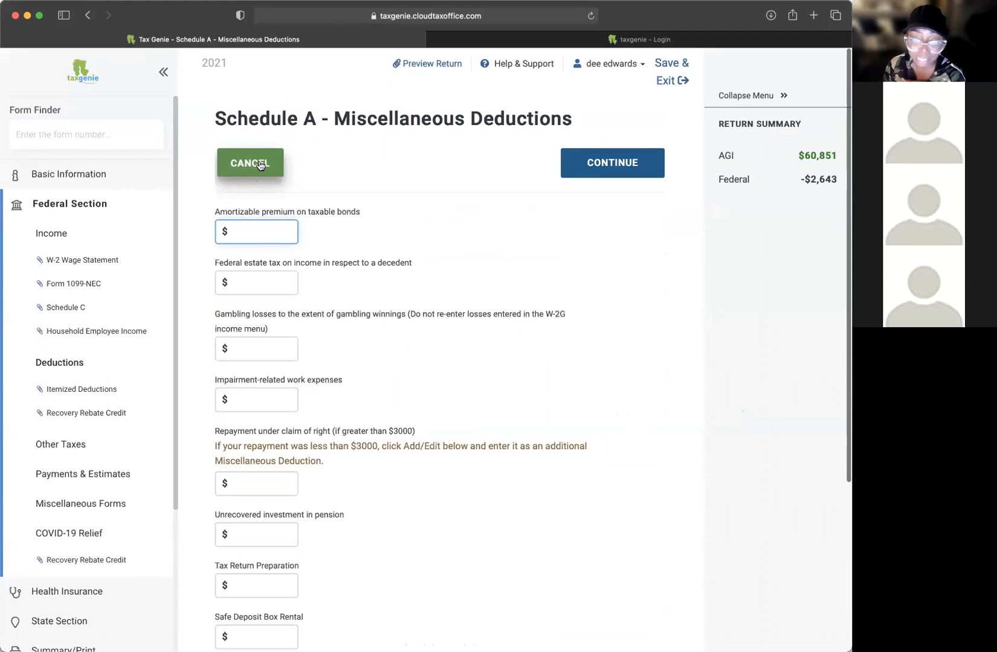
pyautogui.click(260, 165)
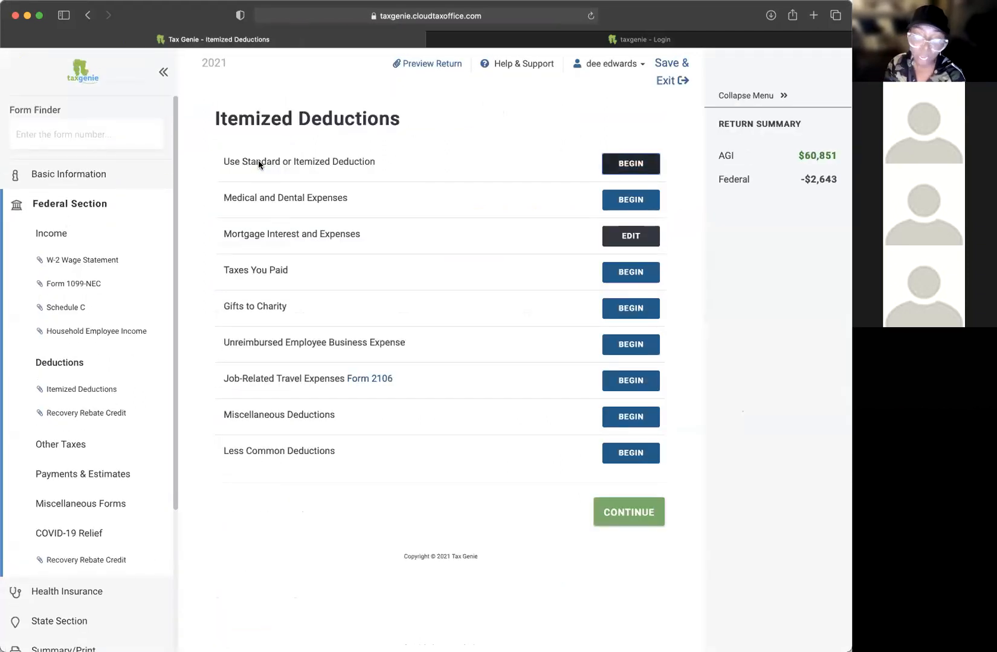
pyautogui.click(630, 453)
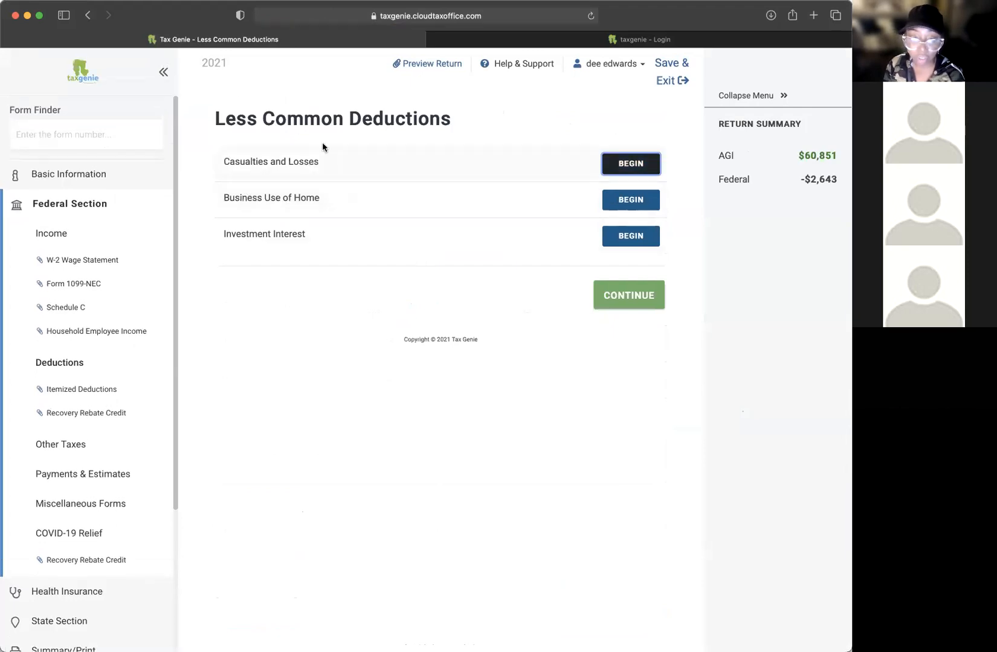
pyautogui.click(598, 299)
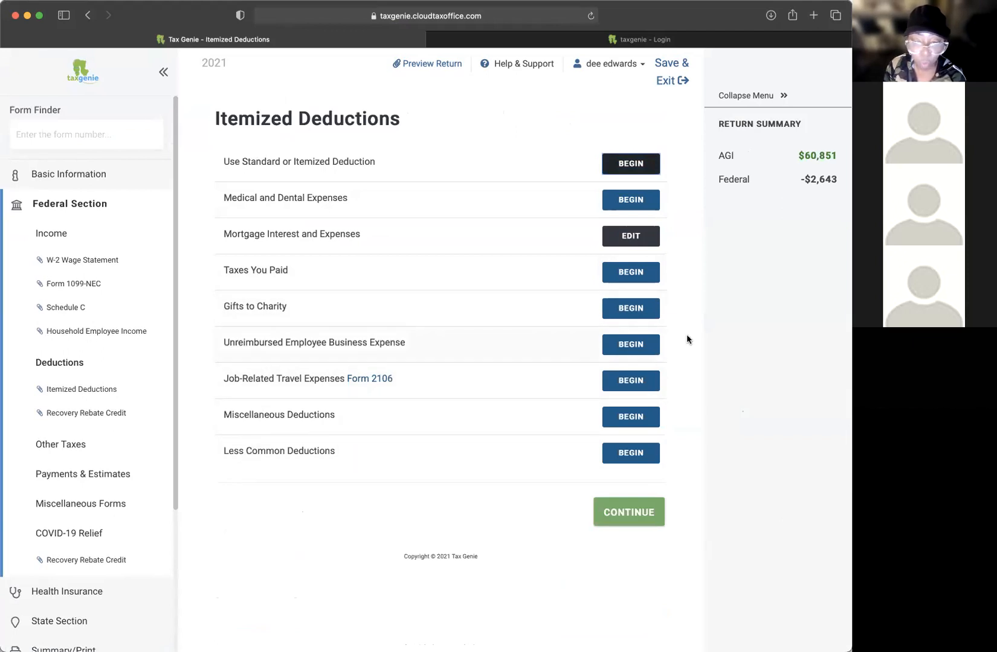
# Step: Reopen Itemized Deductions and begin the Gifts to Charity section
pyautogui.click(631, 512)
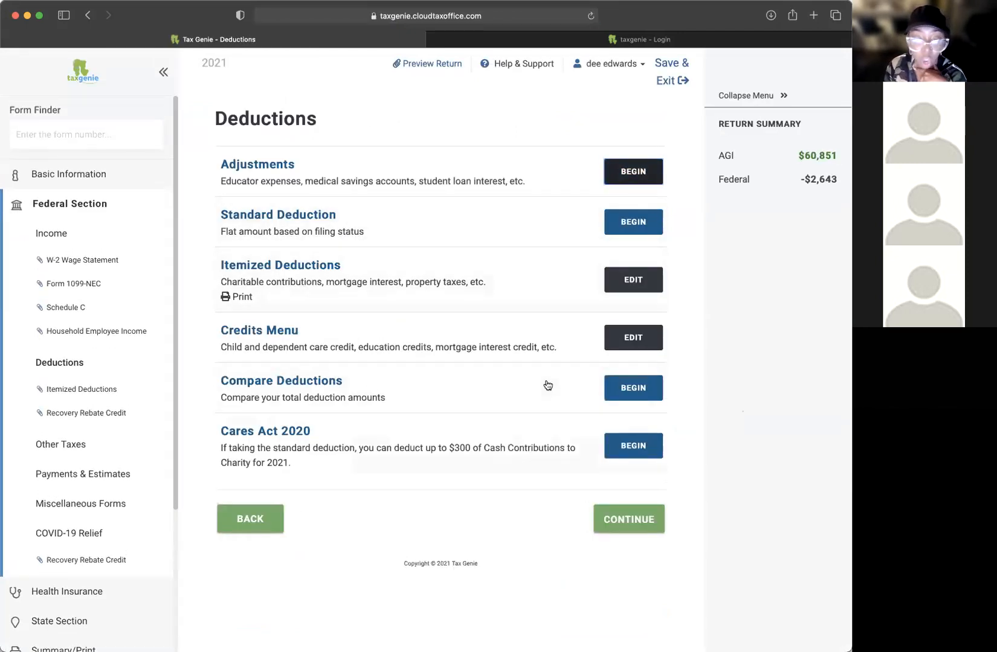
pyautogui.click(635, 281)
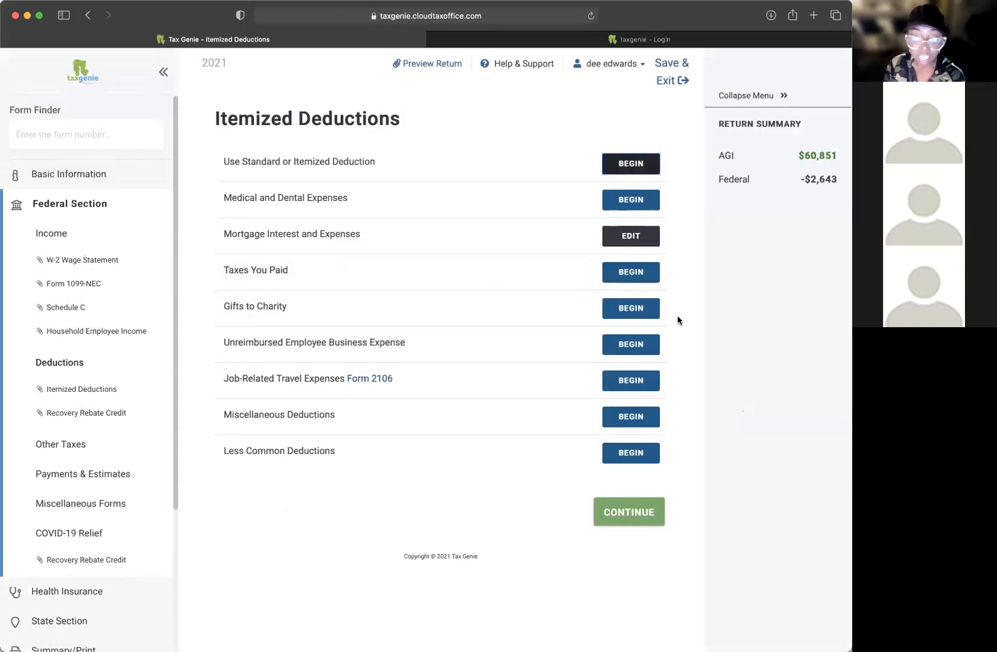
pyautogui.click(627, 309)
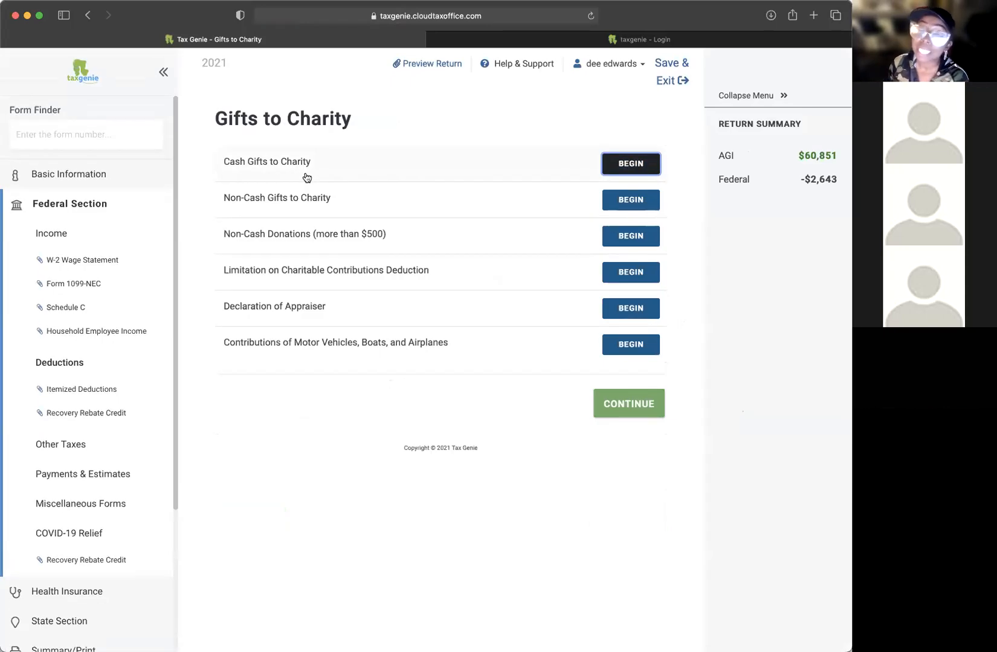
# Step: Override the cash gifts to charity with a single $4,544 total, dropping federal to -$2,607
pyautogui.click(627, 171)
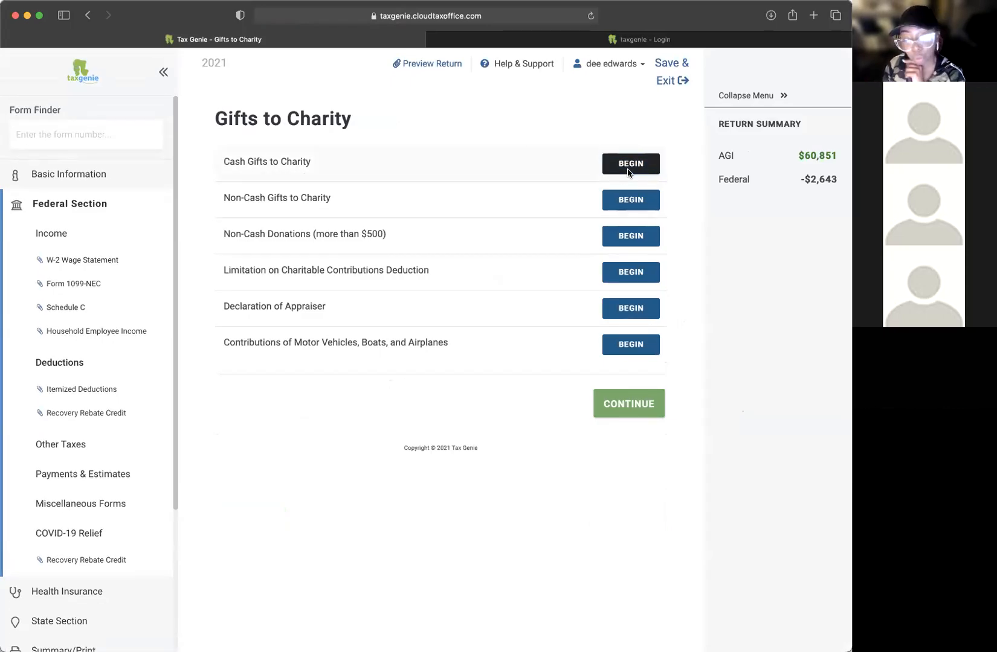
pyautogui.scroll(-3, 387, 447)
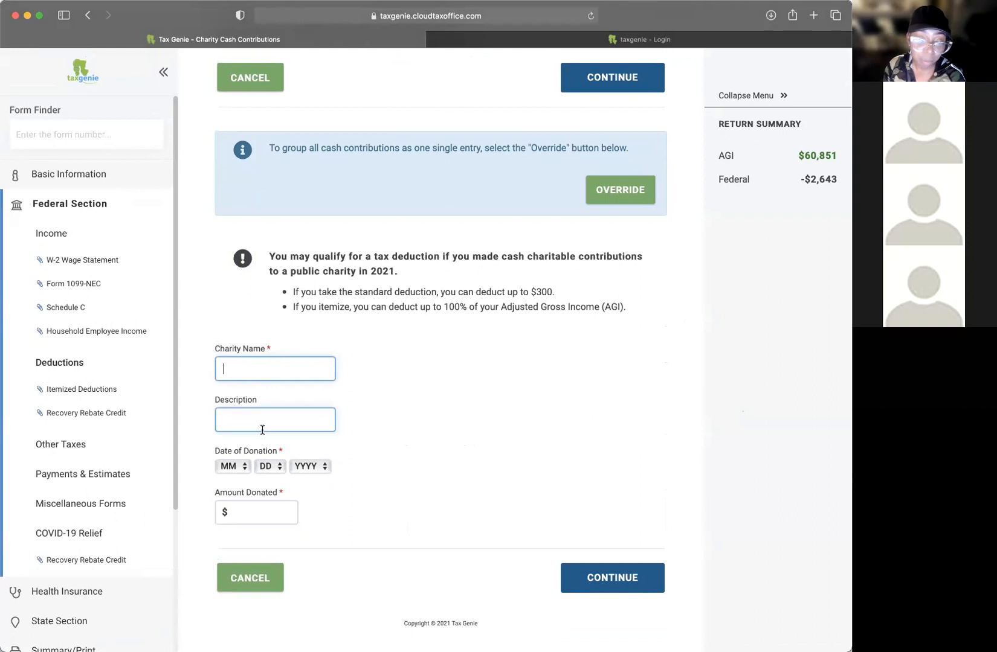
pyautogui.click(249, 504)
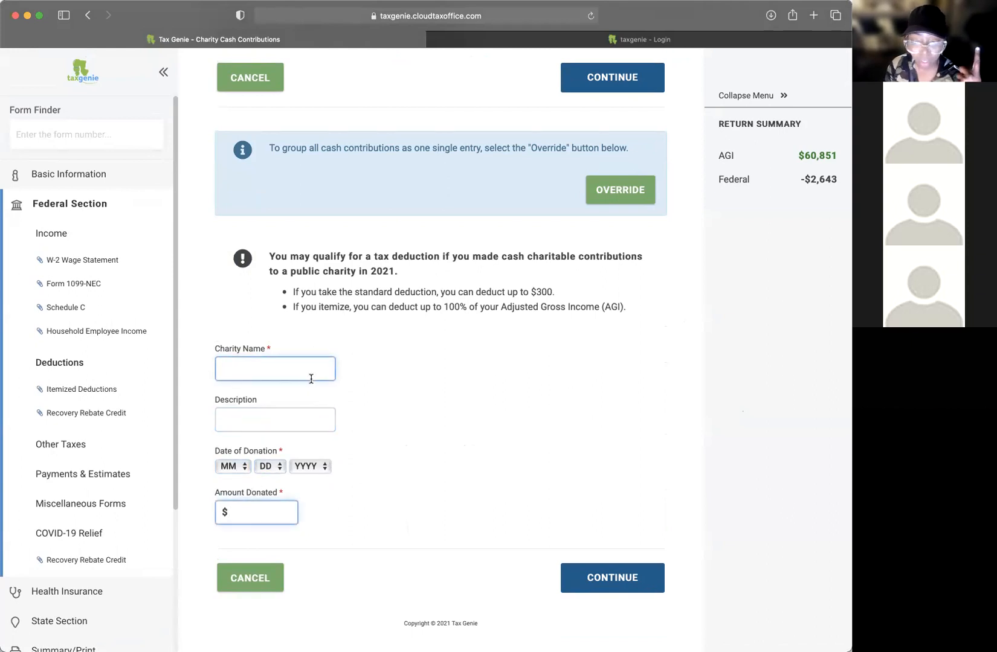
pyautogui.scroll(3, 480, 399)
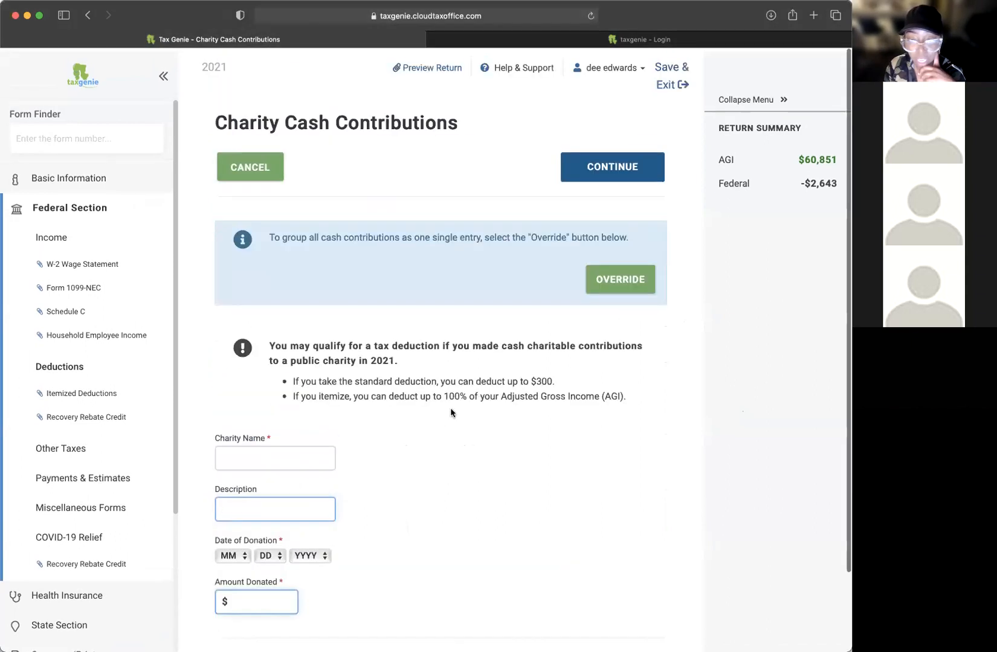
pyautogui.doubleClick(556, 240)
pyautogui.click(556, 240)
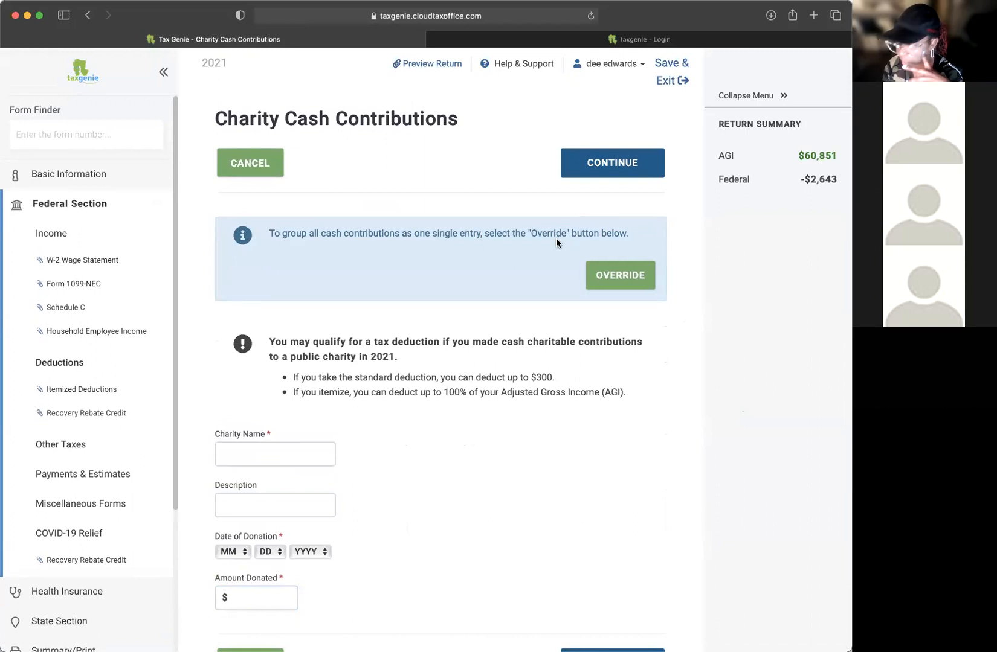
pyautogui.click(602, 275)
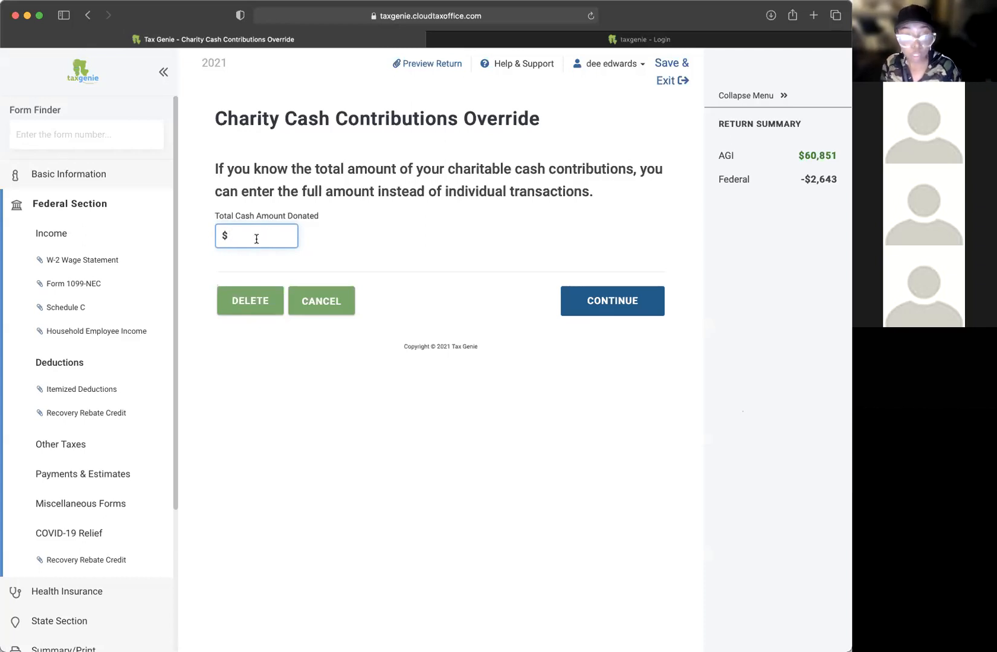
pyautogui.write('202')
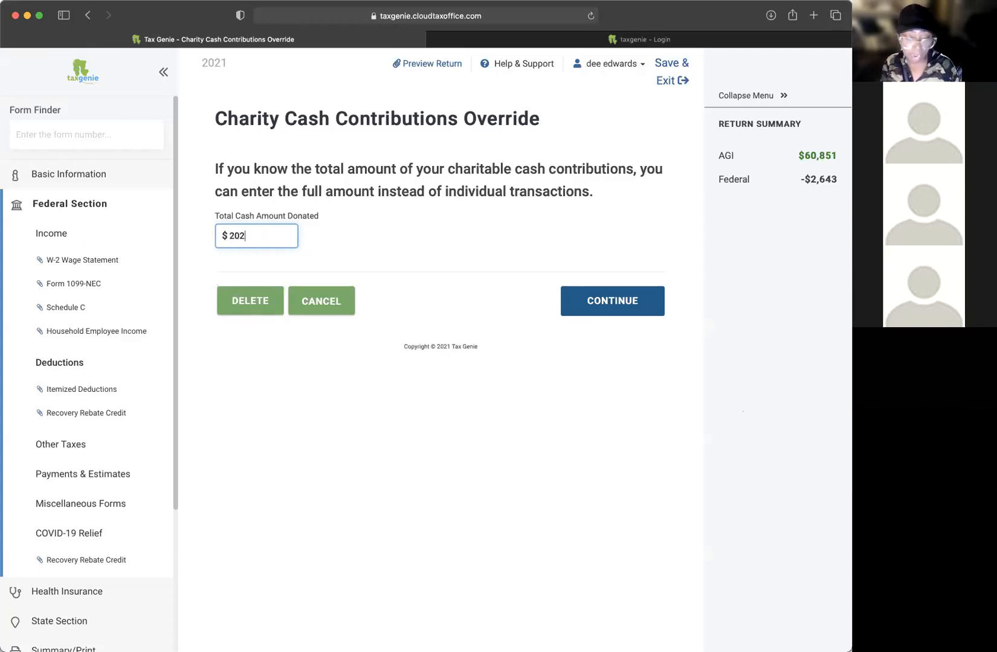
pyautogui.press('BackSpace')
pyautogui.press('BackSpace')
pyautogui.press('BackSpace')
pyautogui.write('4544')
pyautogui.click(601, 302)
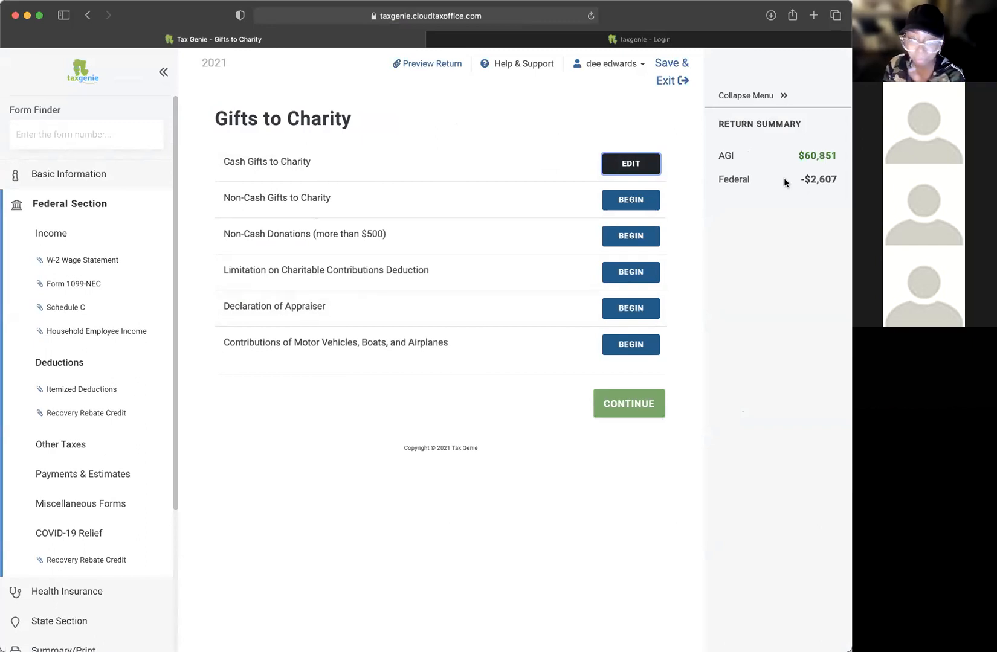
pyautogui.click(631, 200)
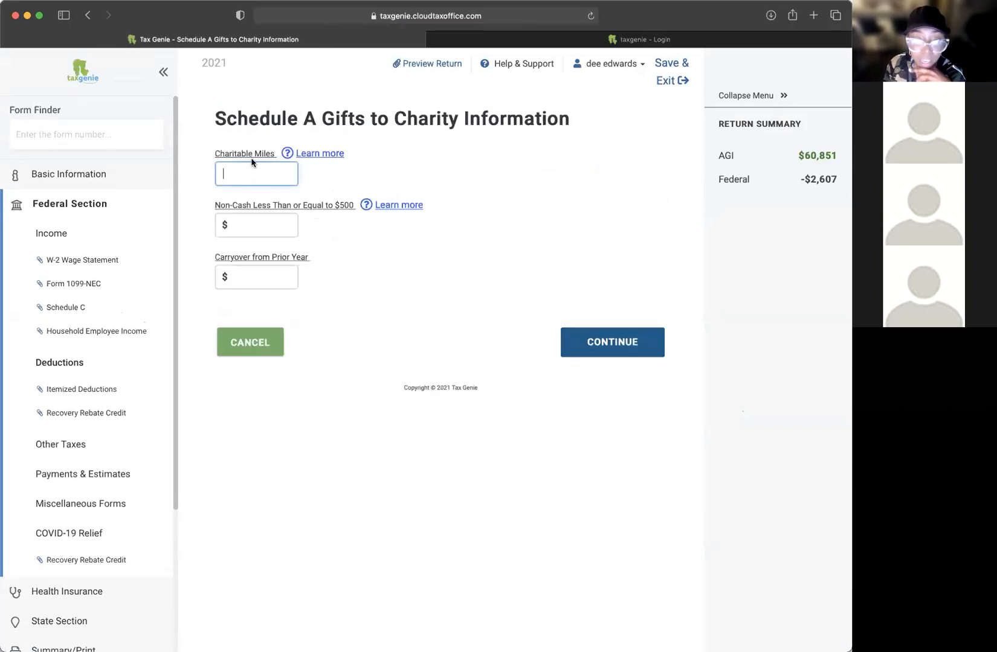
# Step: Look up the 2021 IRS mileage rates (14 cents charity, 16 cents medical), then return to Tax Genie
pyautogui.click(317, 155)
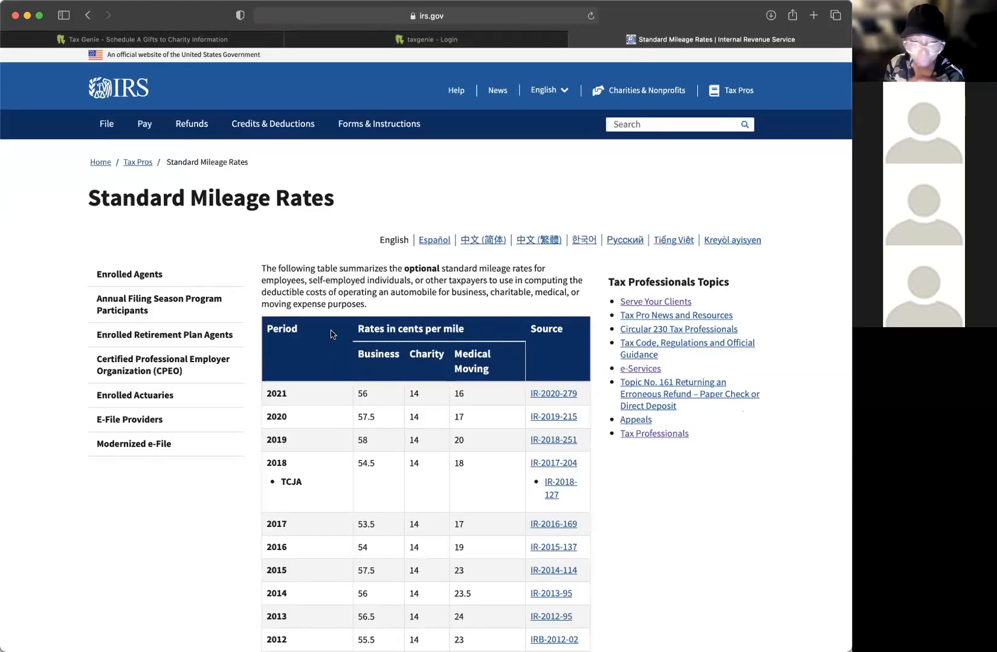
pyautogui.scroll(-5, 339, 297)
pyautogui.moveTo(267, 237); pyautogui.dragTo(359, 239)
pyautogui.click(495, 243)
pyautogui.click(358, 240)
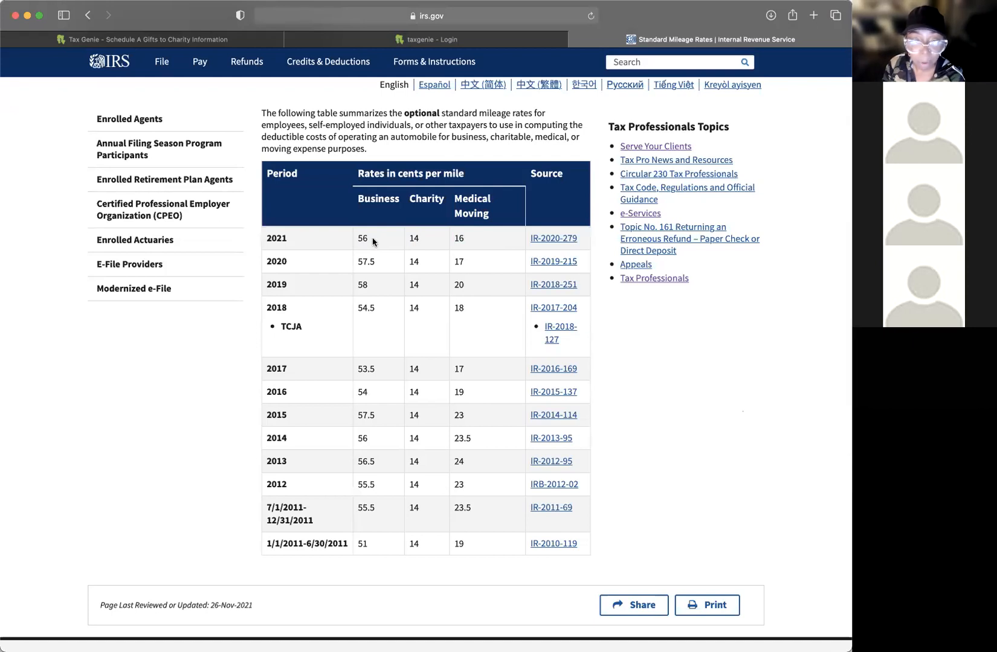
pyautogui.moveTo(419, 239); pyautogui.dragTo(410, 236)
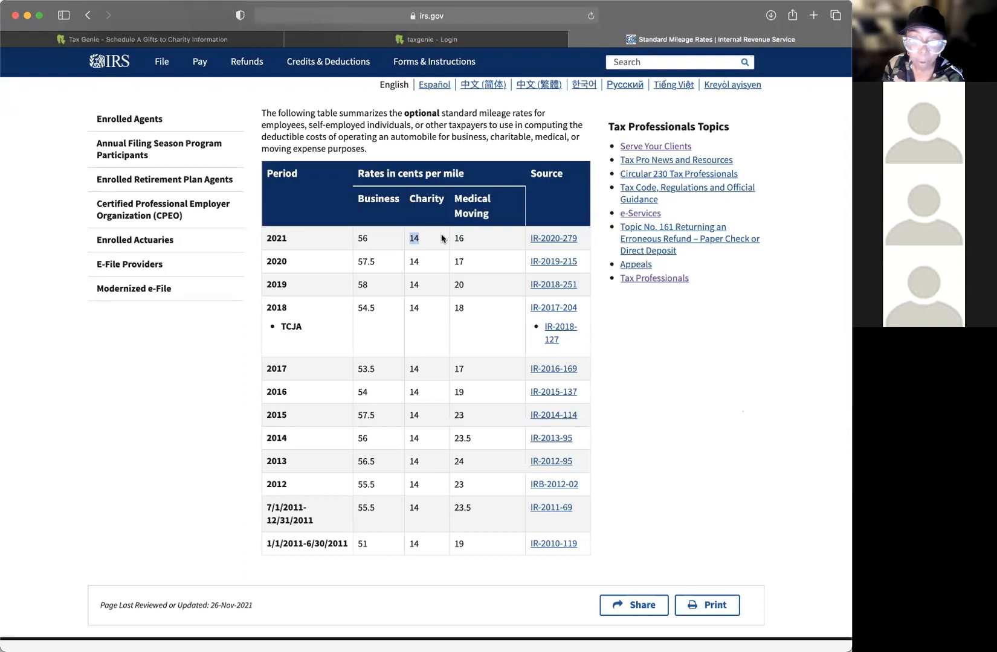
pyautogui.moveTo(464, 238); pyautogui.dragTo(443, 237)
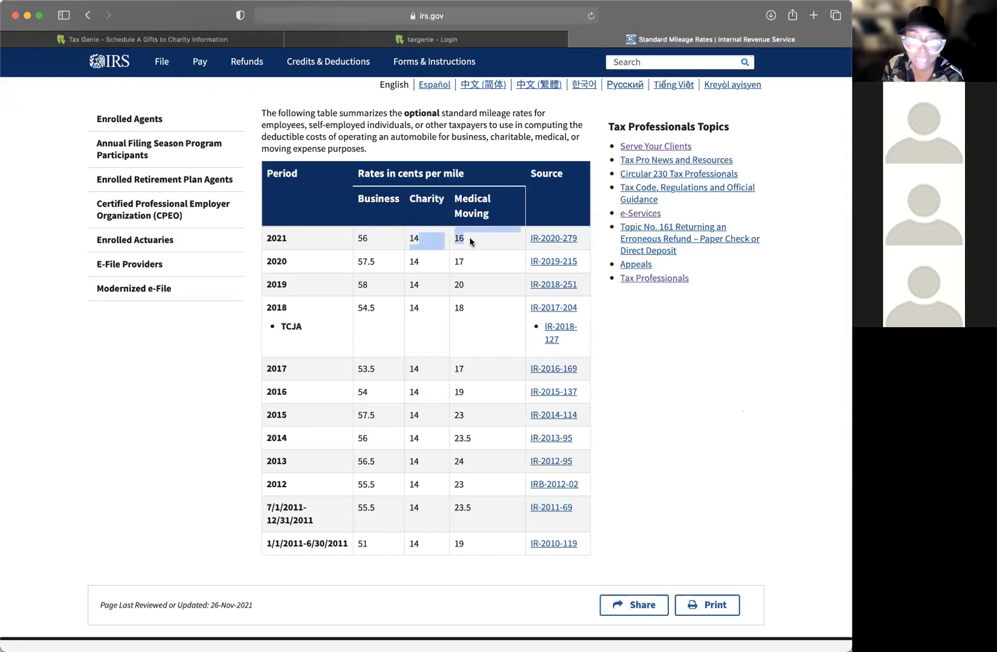
pyautogui.click(469, 238)
pyautogui.scroll(4, 469, 237)
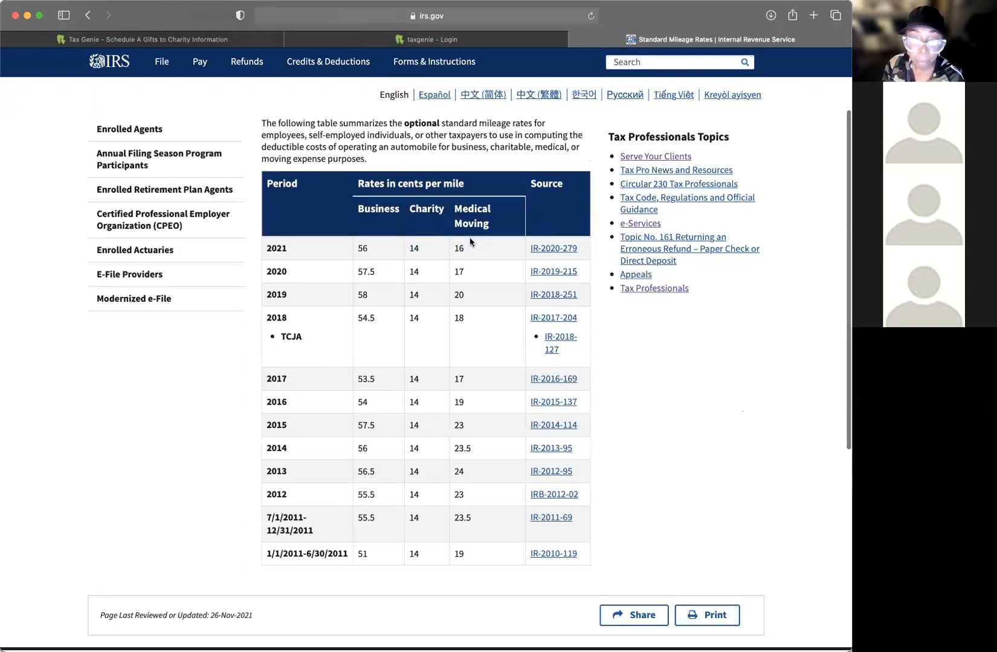
pyautogui.click(453, 40)
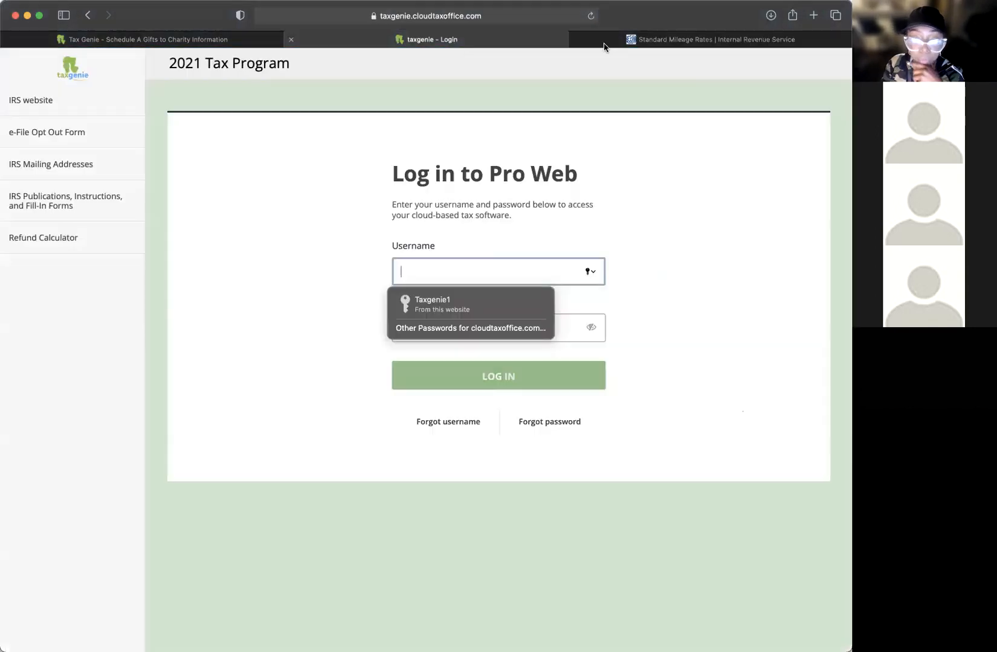
# Step: Close the duplicate IRS mileage-rate pages and return to the Gifts to Charity form
pyautogui.click(623, 43)
pyautogui.click(233, 40)
pyautogui.click(258, 227)
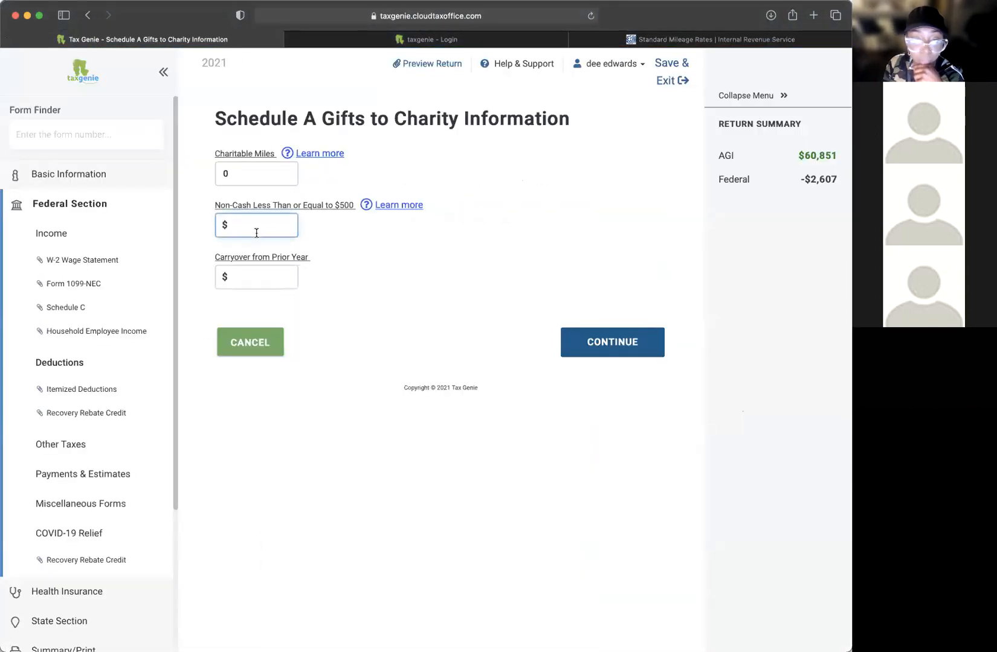
pyautogui.click(289, 153)
pyautogui.click(475, 42)
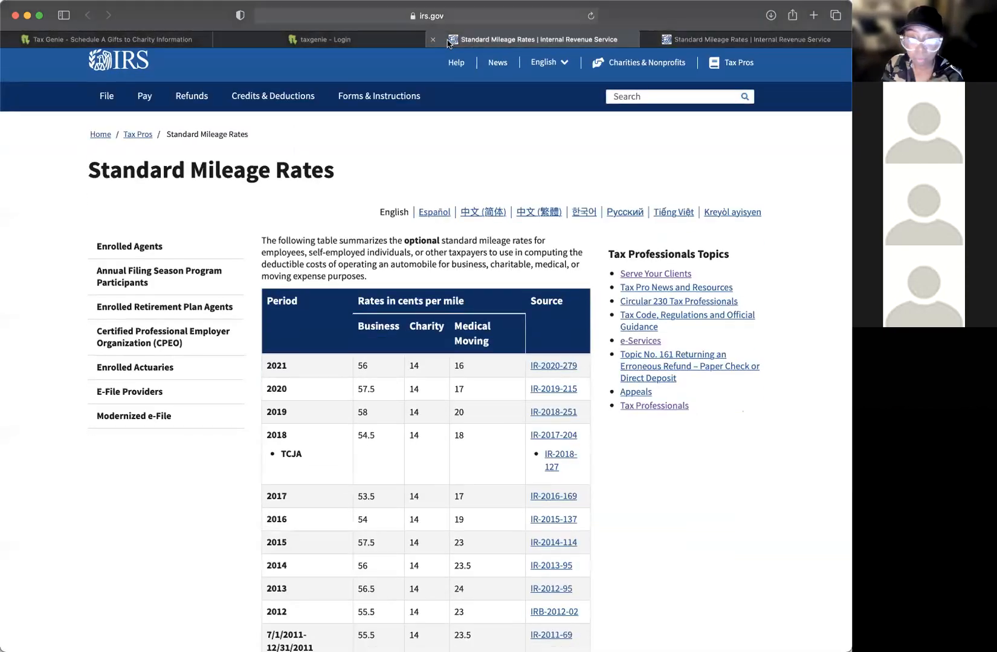
pyautogui.click(433, 39)
pyautogui.click(436, 42)
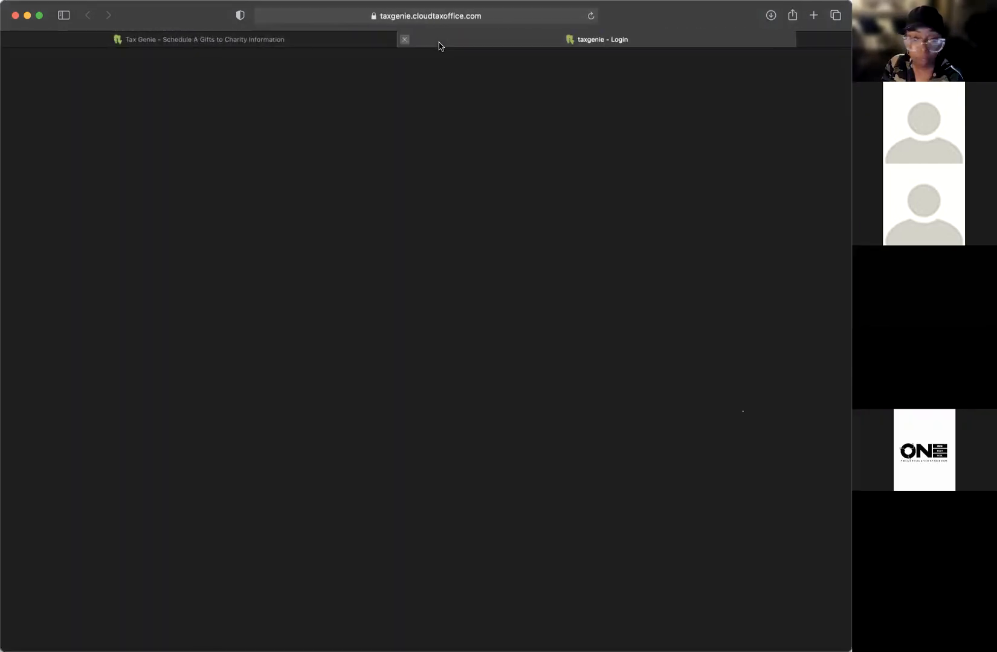
pyautogui.click(253, 44)
# Step: Try a 300 non-cash gift amount, then erase it to leave the field blank
pyautogui.click(258, 208)
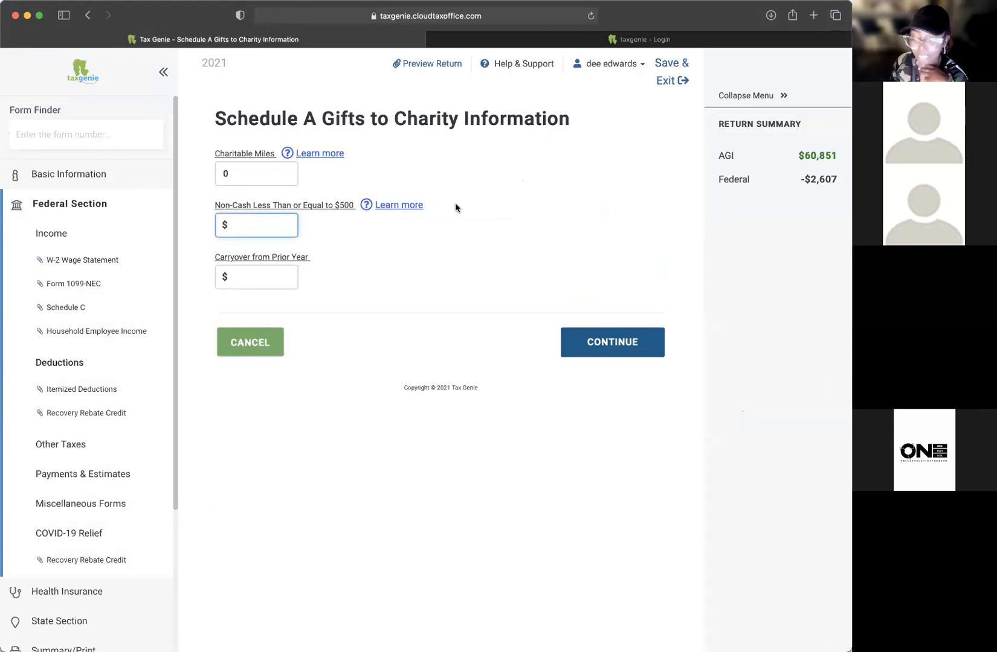
pyautogui.click(249, 172)
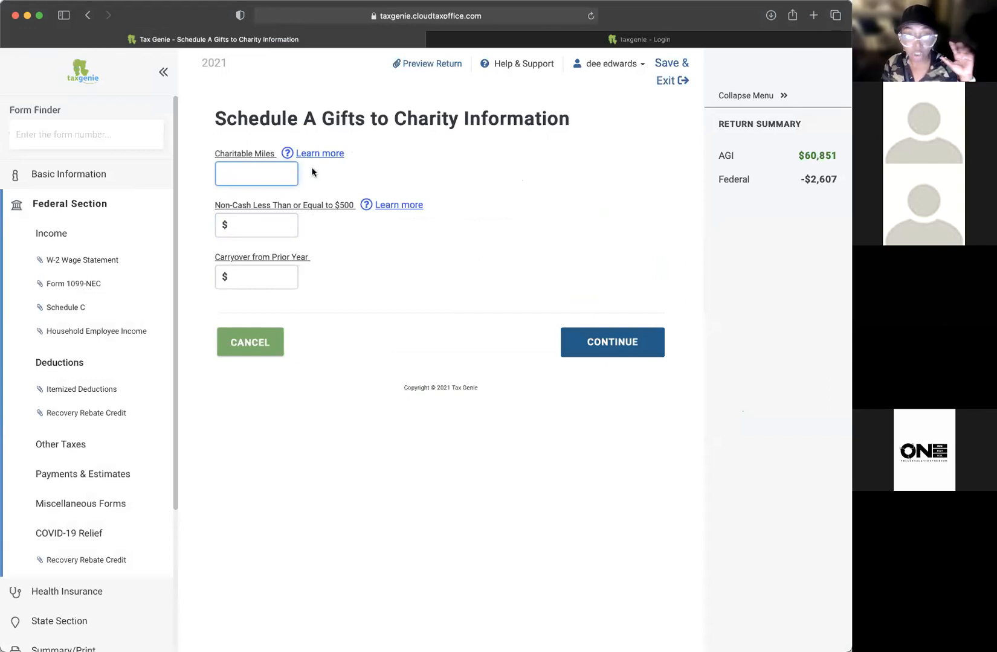
pyautogui.click(250, 225)
pyautogui.write('300')
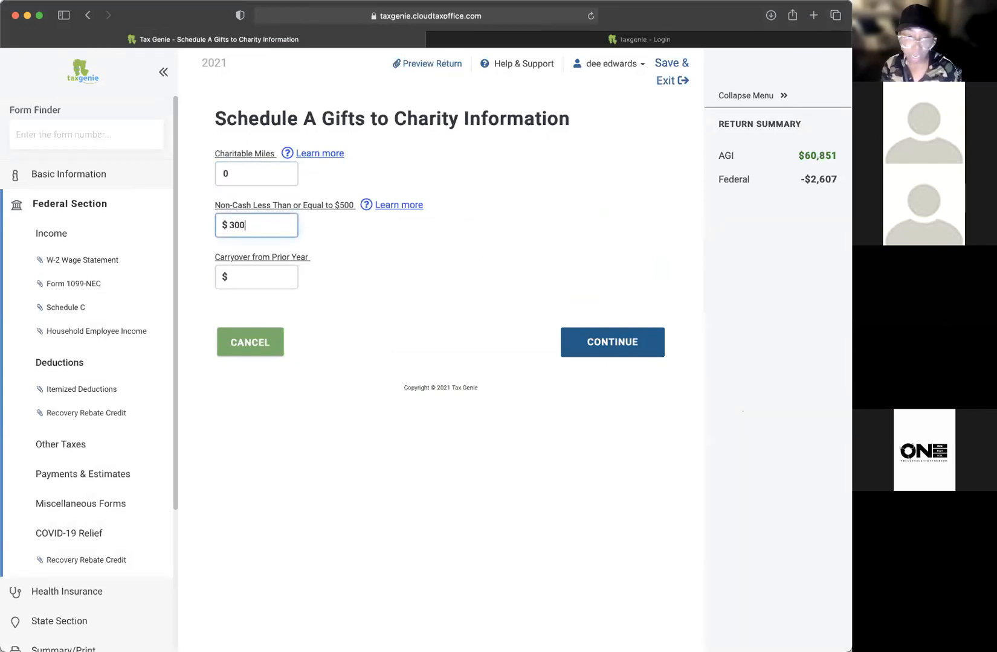
pyautogui.press('BackSpace')
pyautogui.press('BackSpace')
pyautogui.press('BackSpace')
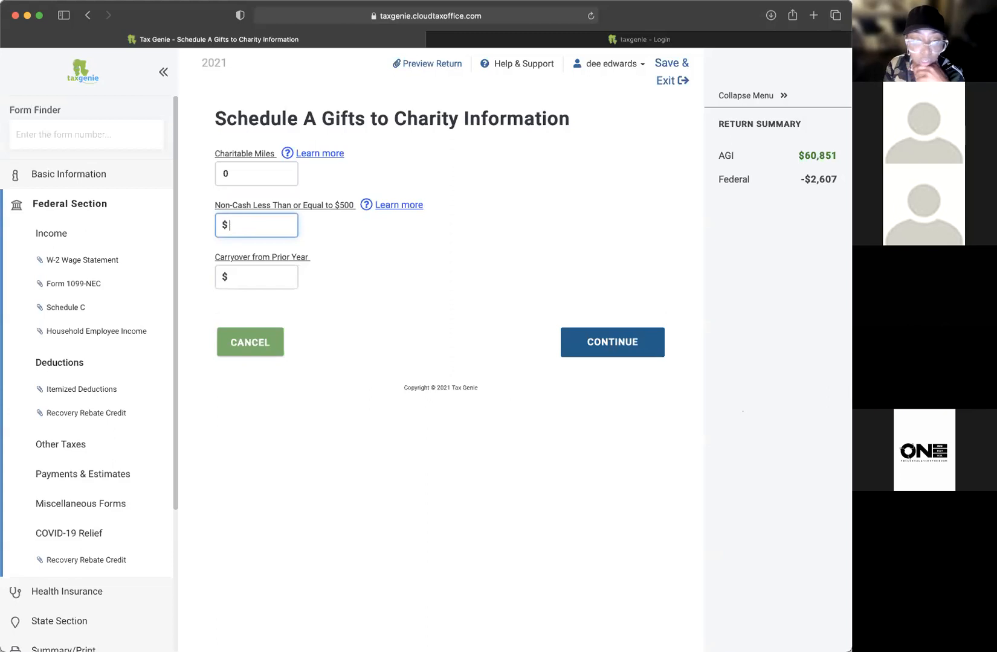
pyautogui.click(410, 207)
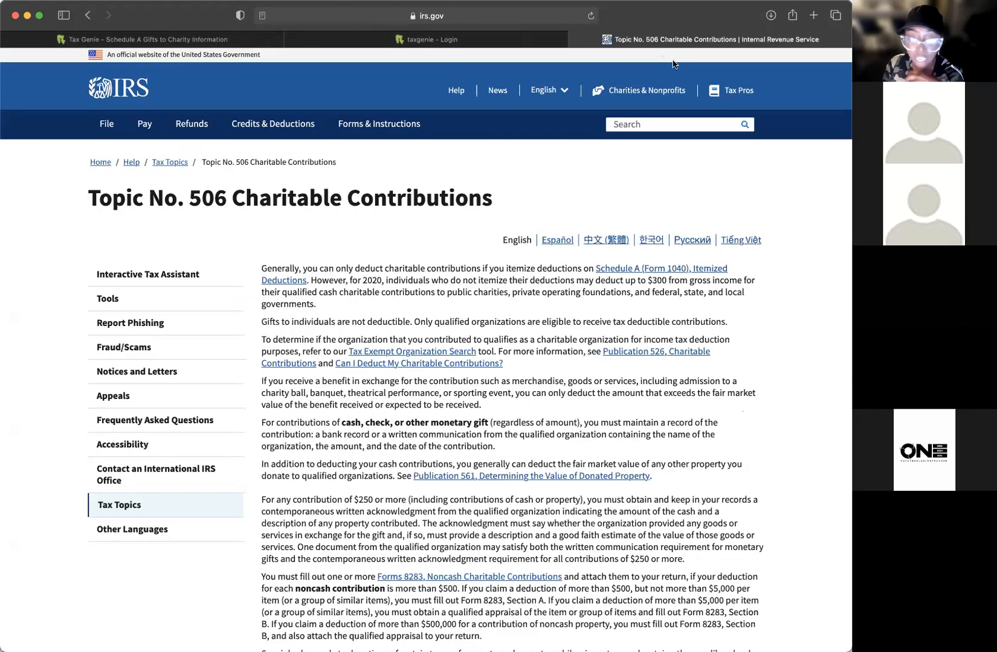
# Step: Skim IRS Topic No. 506 on charitable contributions and return to the Schedule A charity form
pyautogui.scroll(-5, 534, 275)
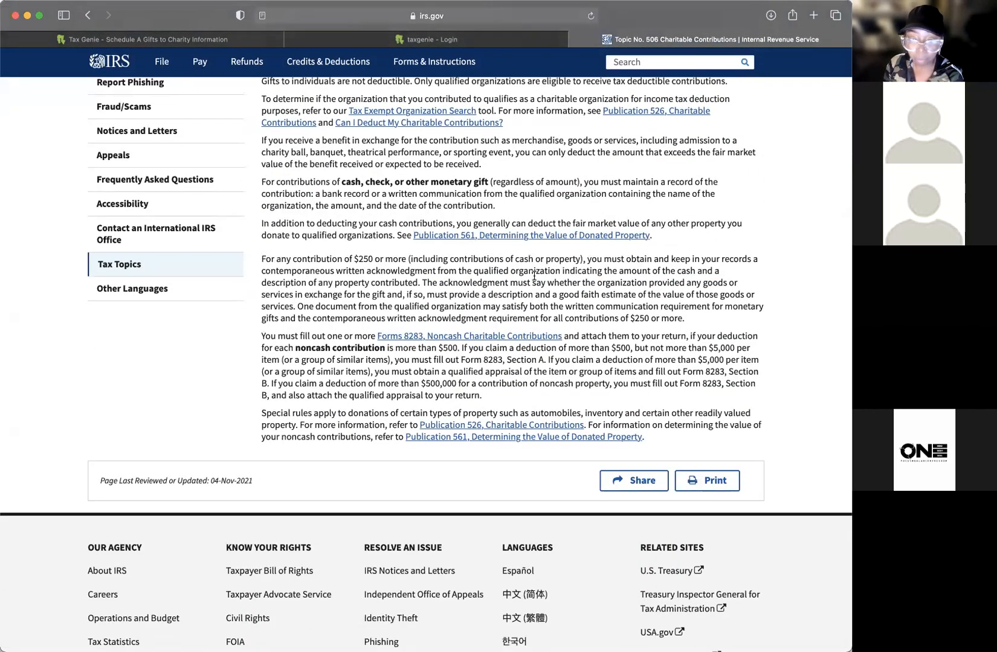
pyautogui.scroll(5, 534, 276)
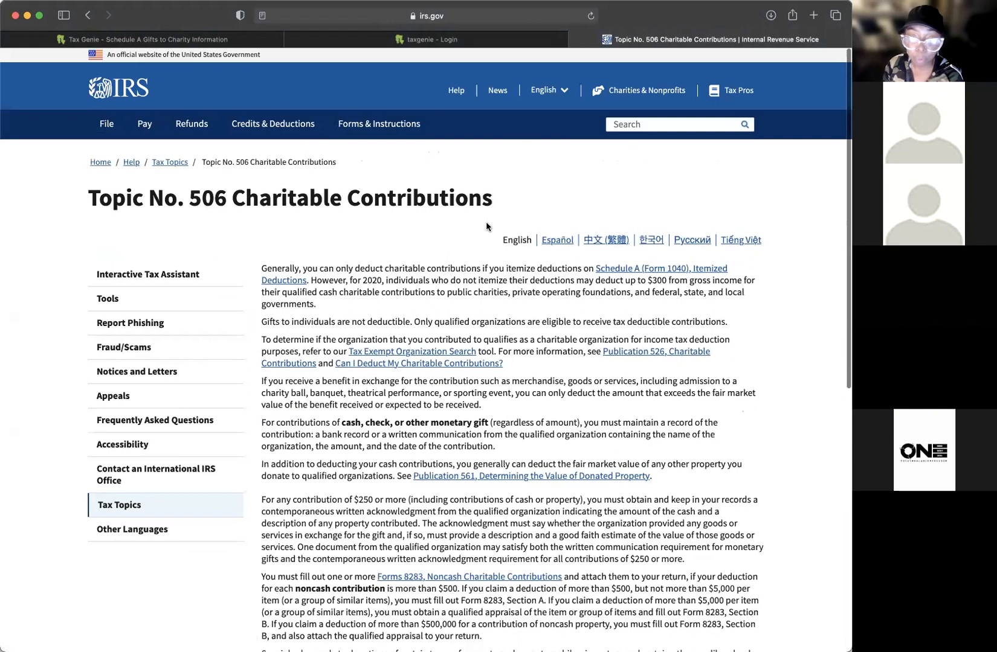
pyautogui.click(251, 44)
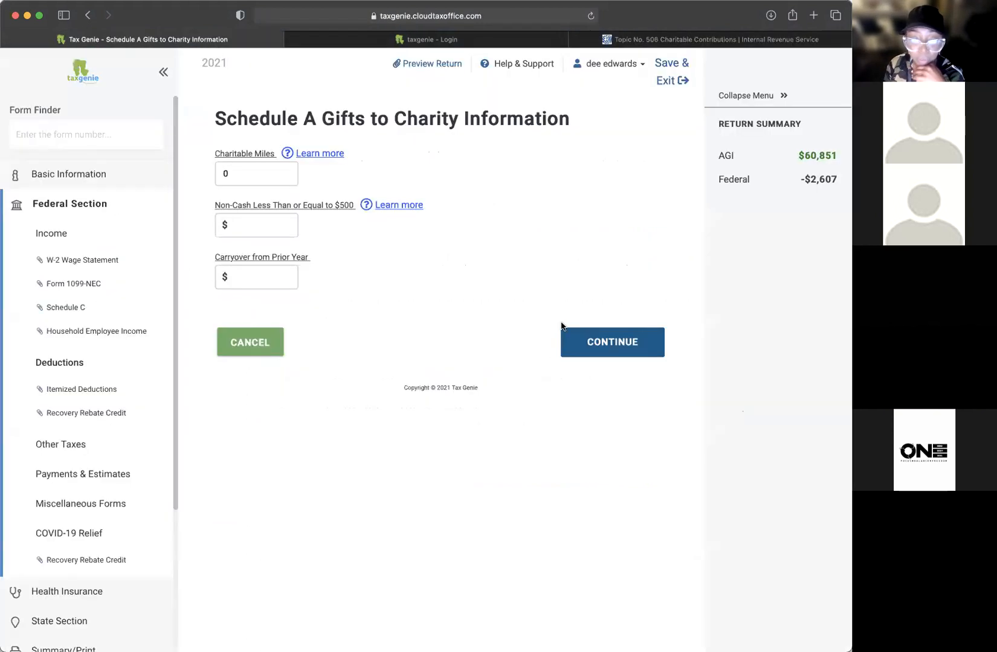
# Step: Enter 13 charitable miles and save the Gifts to Charity form
pyautogui.click(267, 174)
pyautogui.write('13')
pyautogui.click(585, 341)
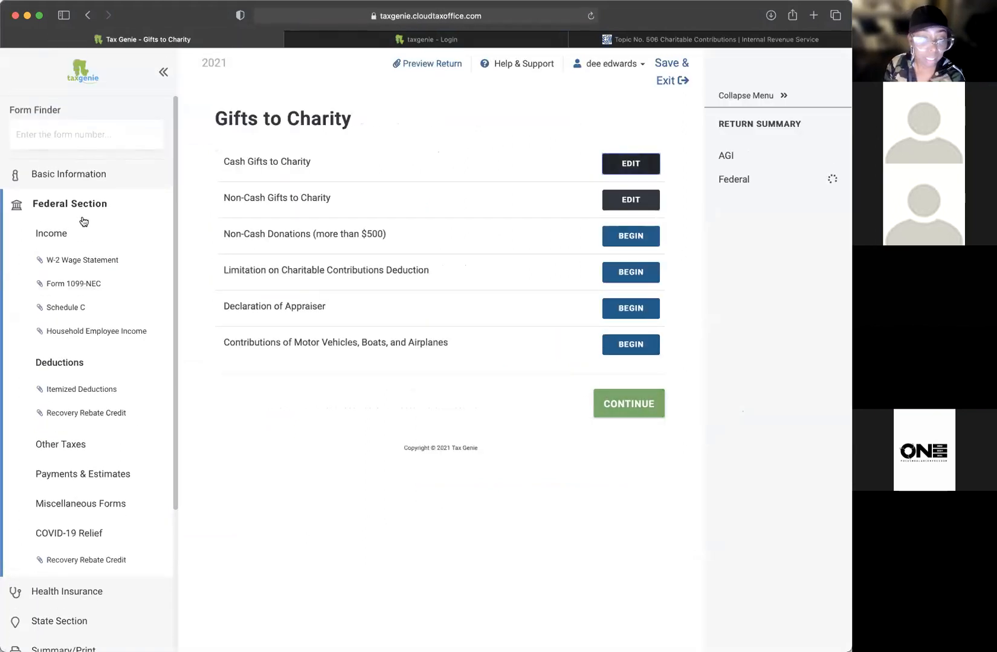
# Step: Start the Medical and Dental Expenses form from Itemized Deductions, leaving medical mileage at 0
pyautogui.click(79, 393)
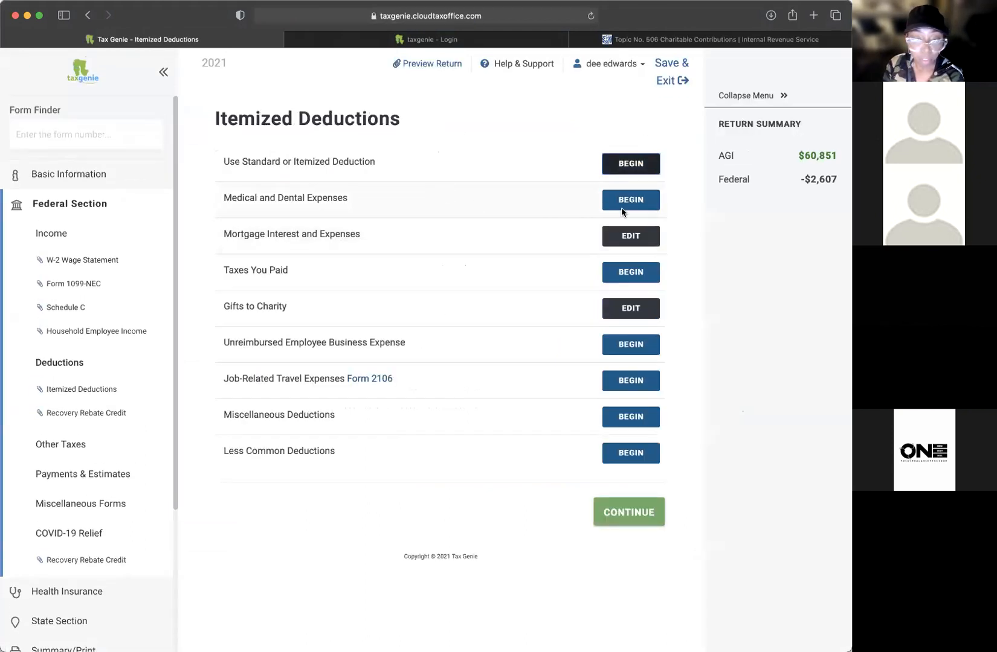
pyautogui.click(625, 205)
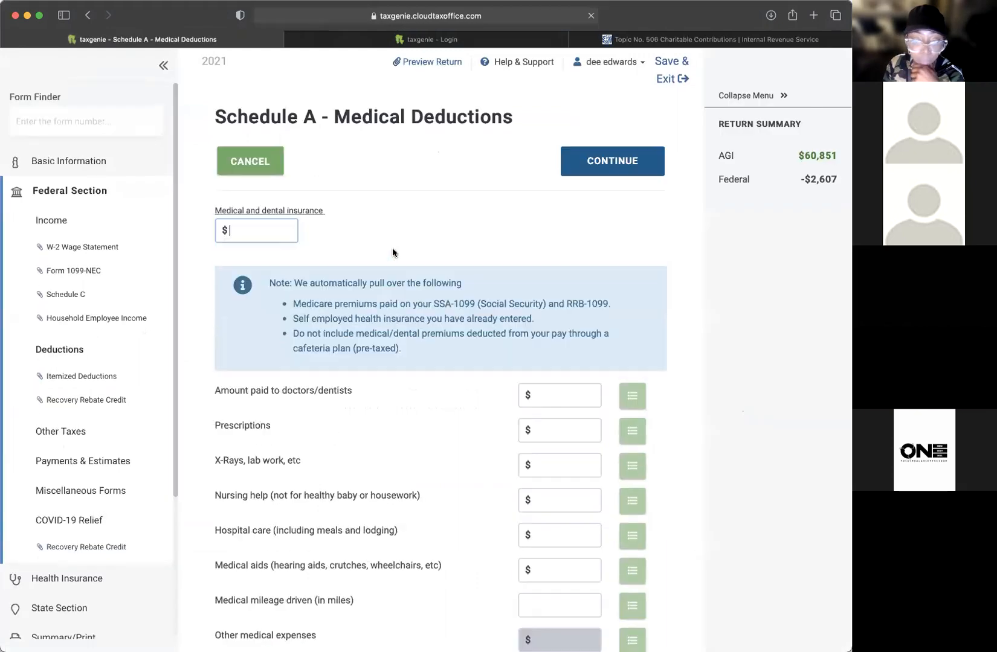
pyautogui.scroll(-5, 459, 390)
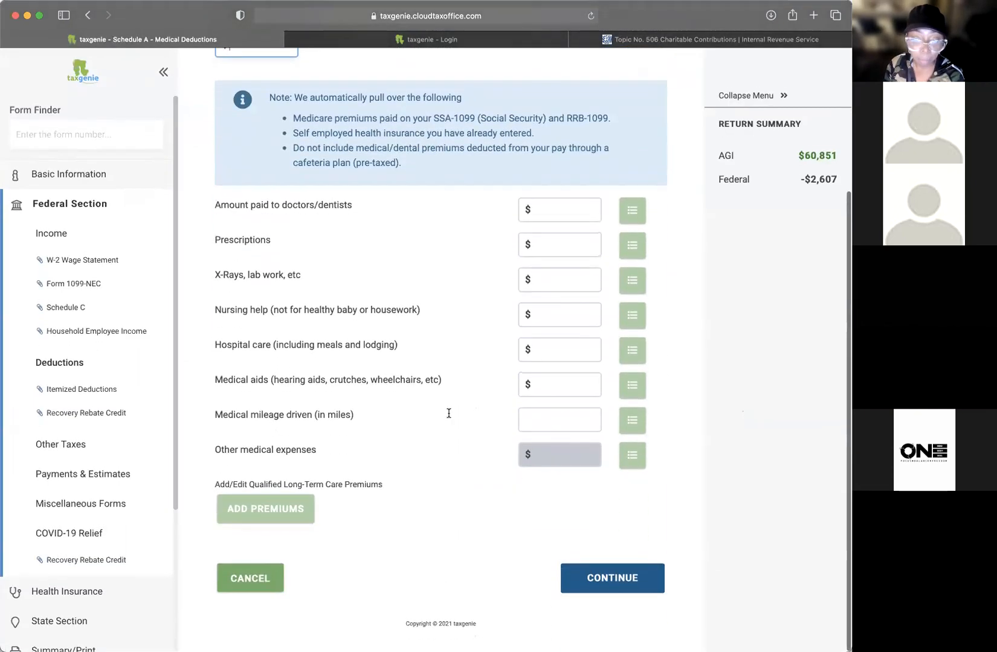
pyautogui.click(570, 419)
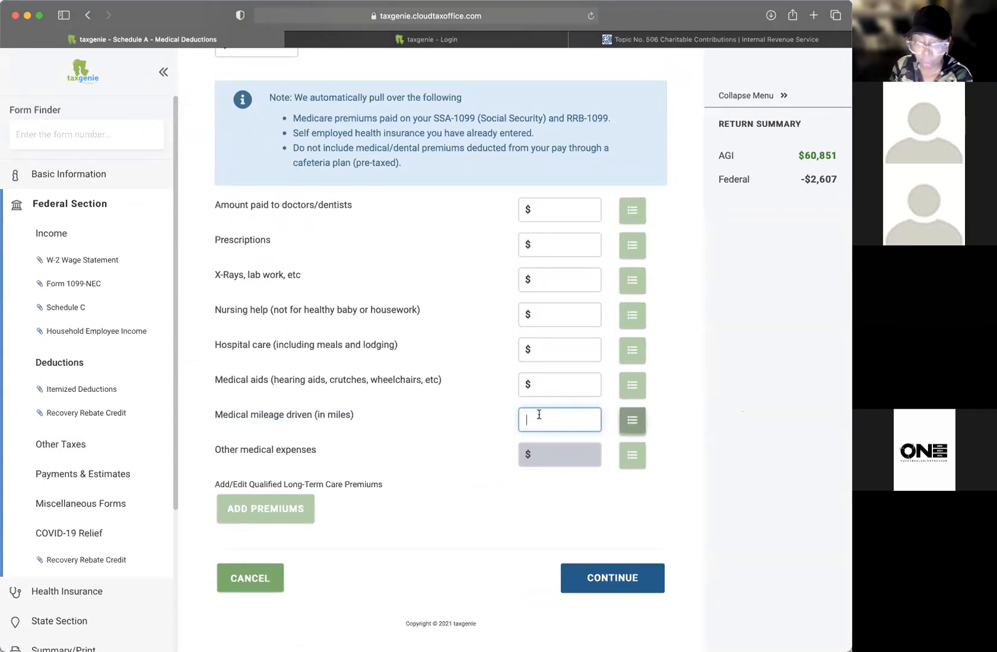
pyautogui.moveTo(234, 417); pyautogui.dragTo(427, 417)
pyautogui.click(430, 417)
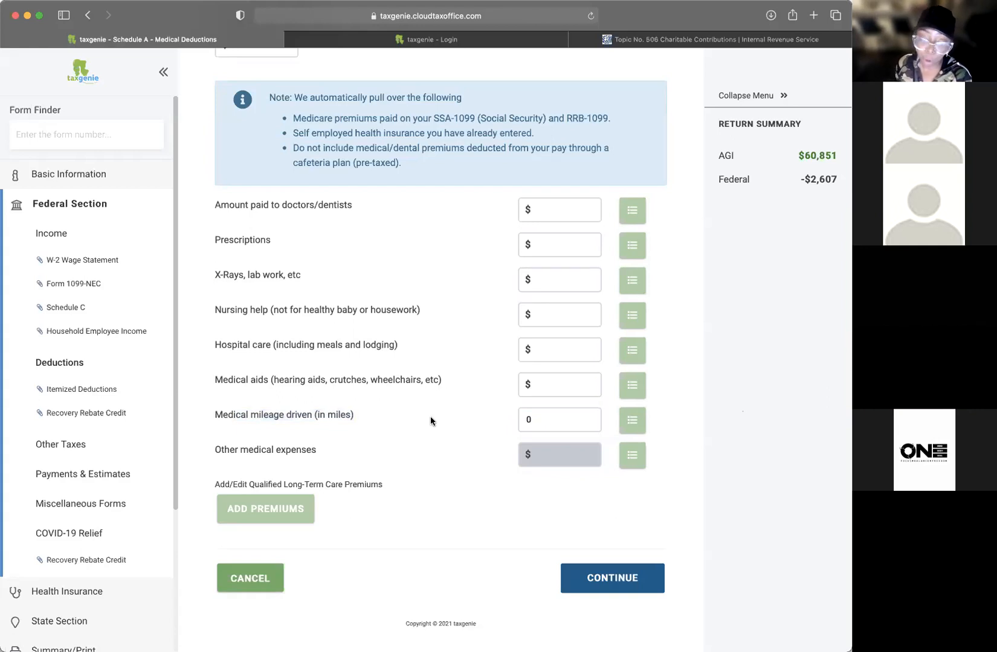
# Step: Review the medical expense lines and mileage description, then cancel without saving
pyautogui.moveTo(273, 415); pyautogui.dragTo(445, 419)
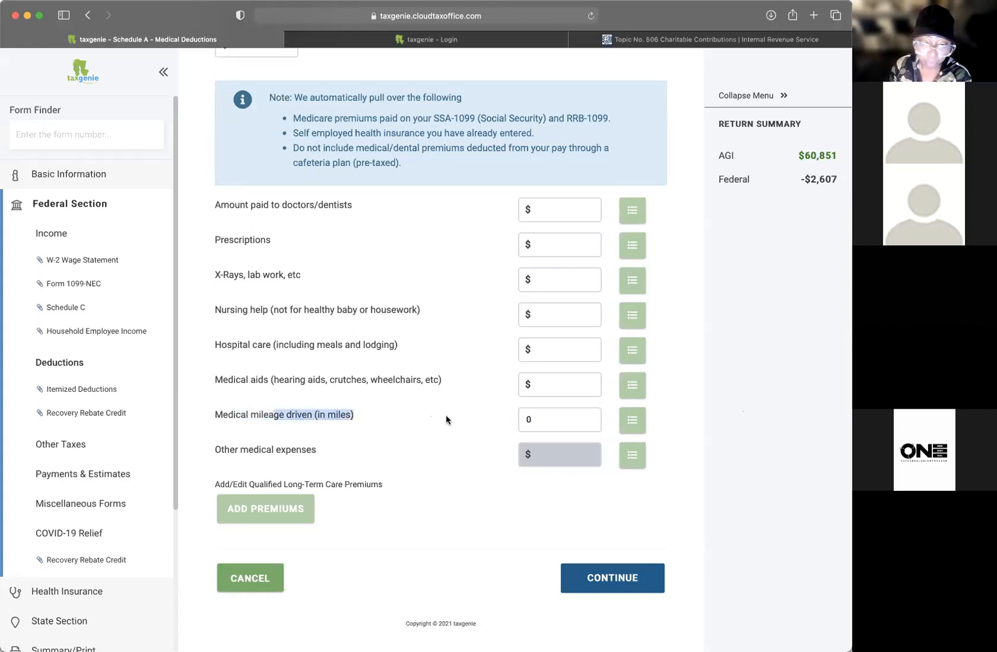
pyautogui.moveTo(241, 381); pyautogui.dragTo(366, 381)
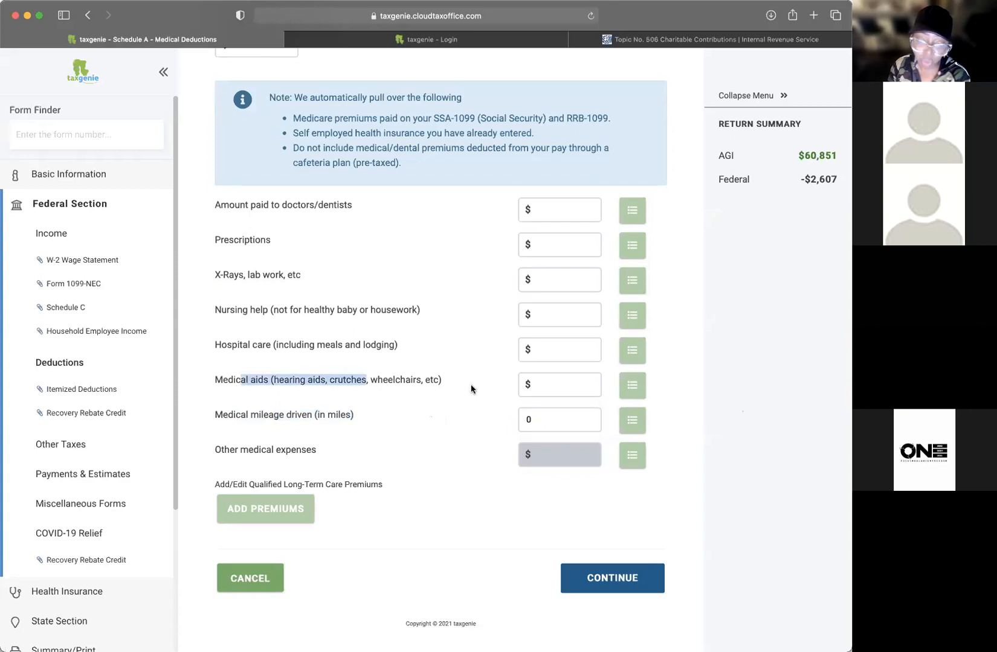
pyautogui.scroll(3, 470, 385)
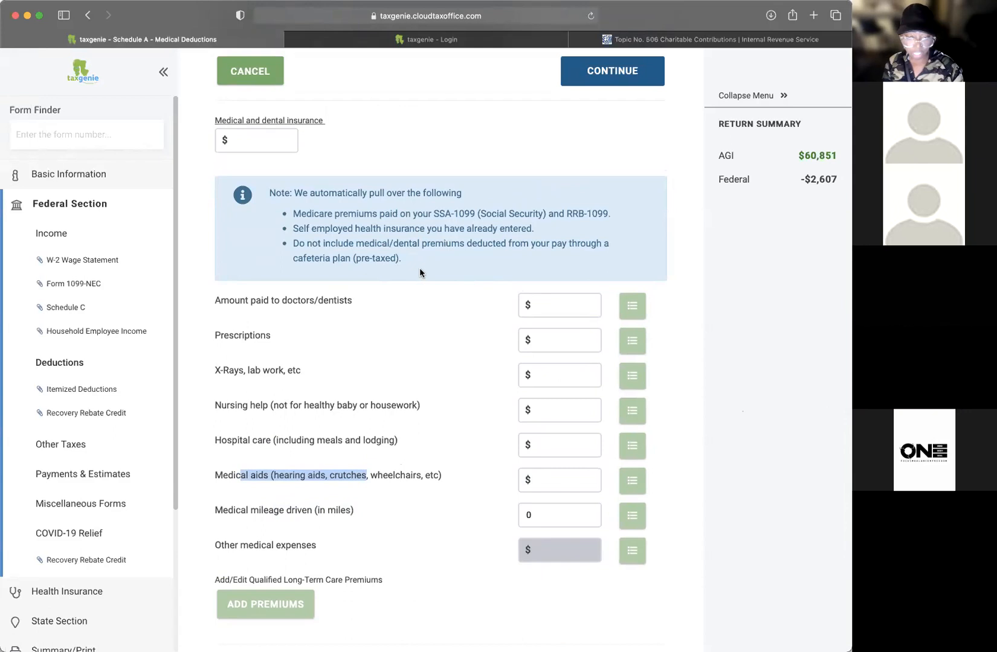
pyautogui.moveTo(242, 284); pyautogui.dragTo(337, 565)
pyautogui.click(365, 565)
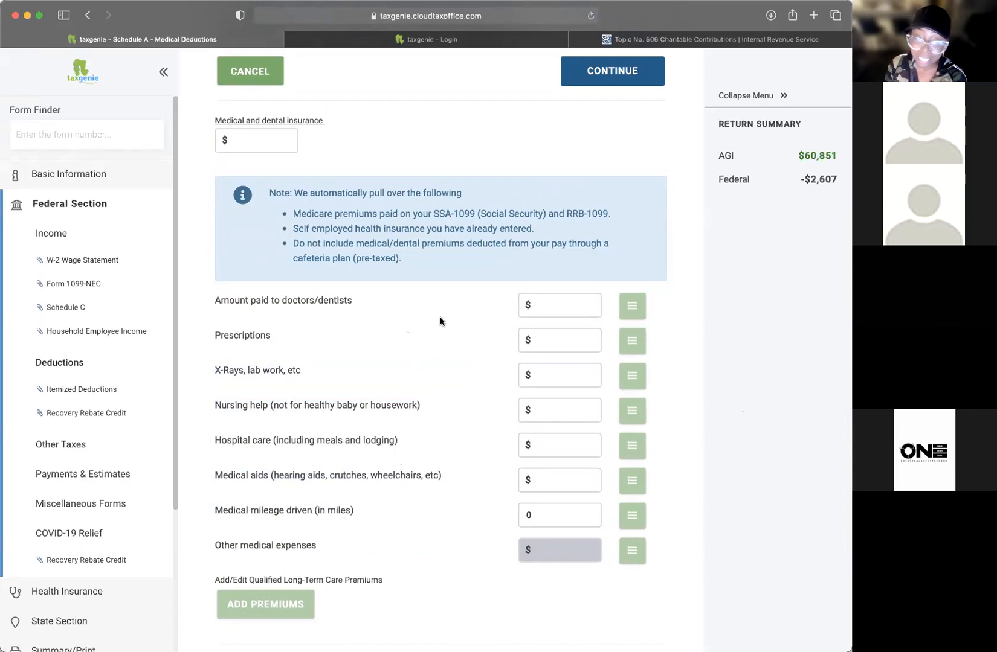
pyautogui.scroll(-3, 441, 360)
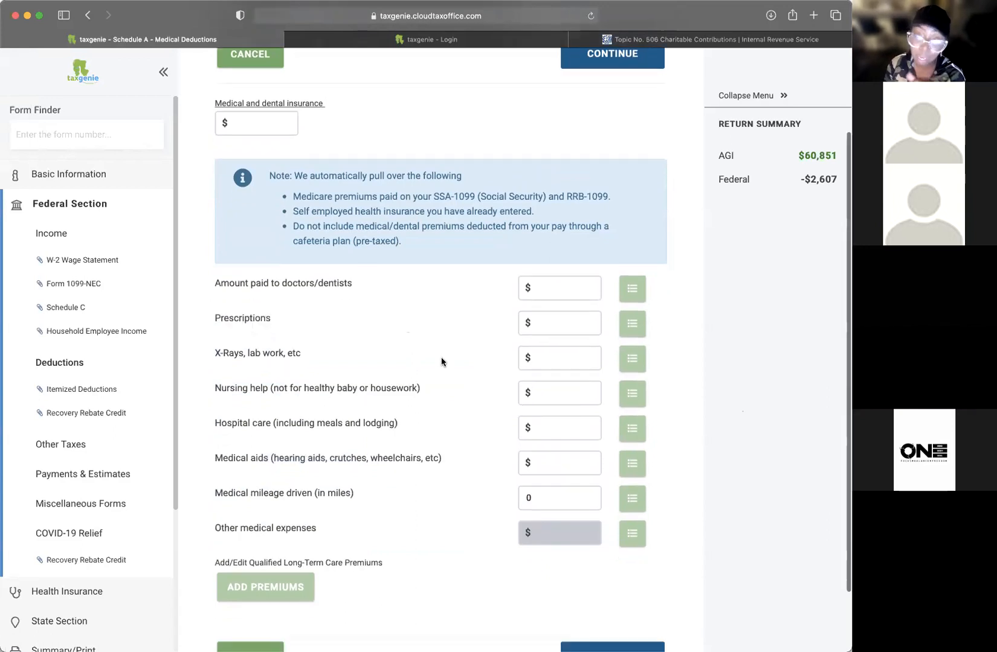
pyautogui.click(251, 579)
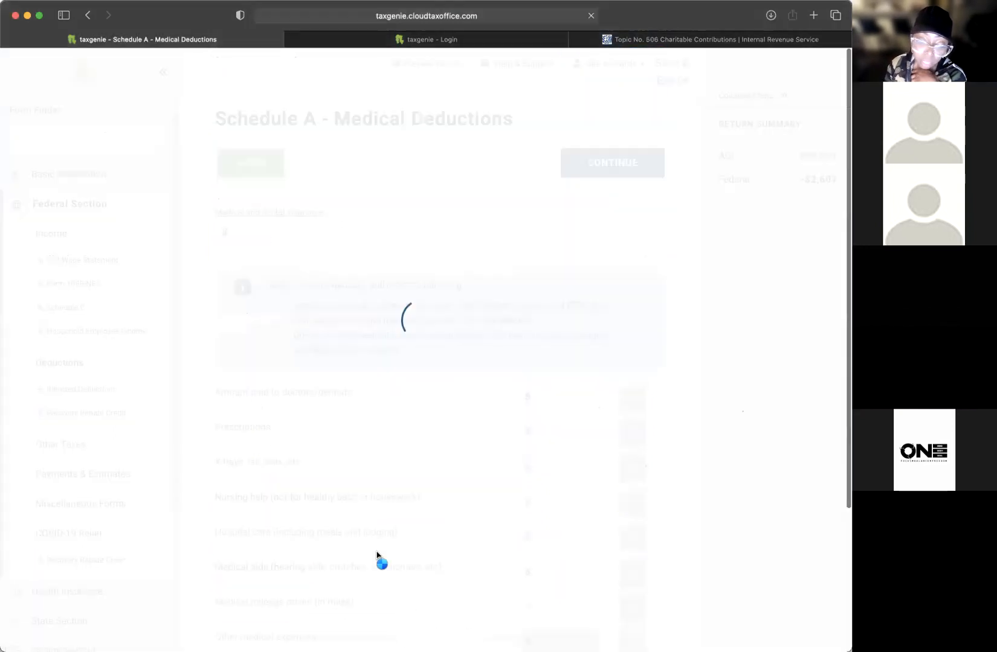
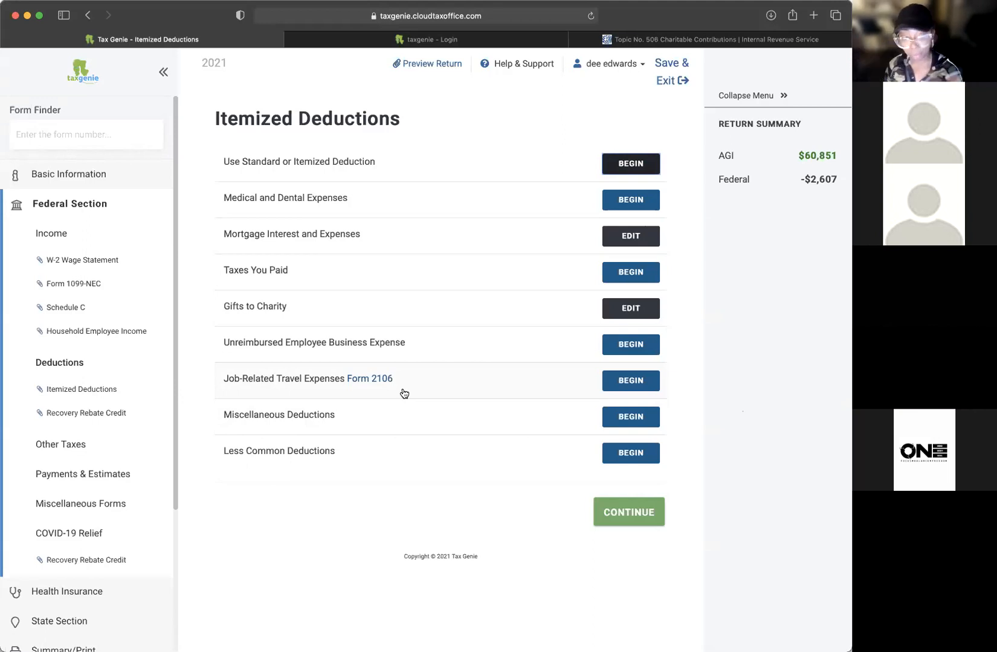
# Step: Continue past Deductions toward Other Taxes, then return to the Deductions overview
pyautogui.click(631, 513)
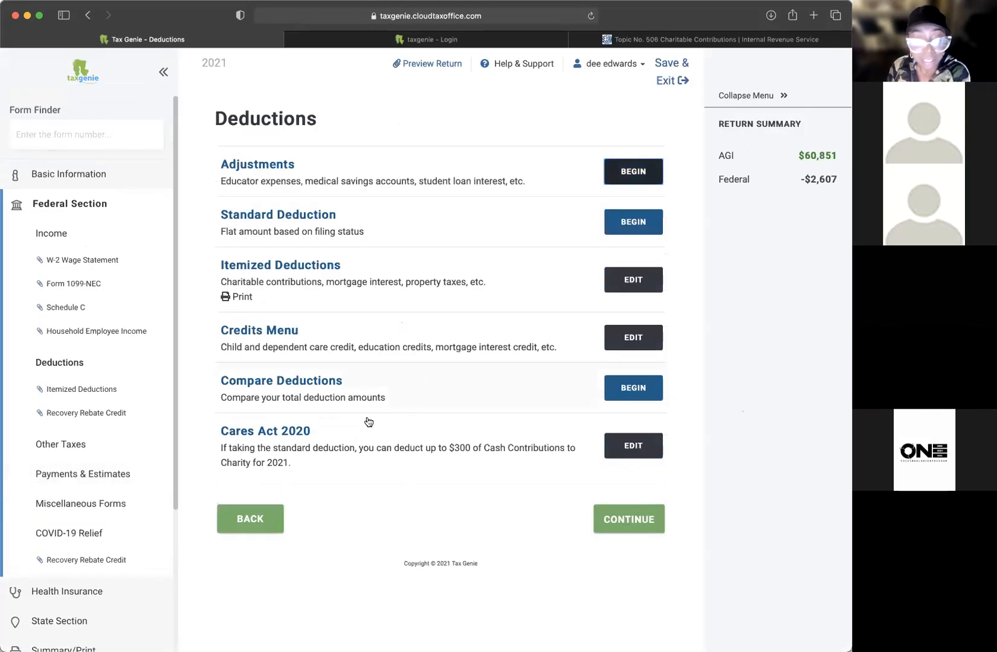
pyautogui.click(627, 529)
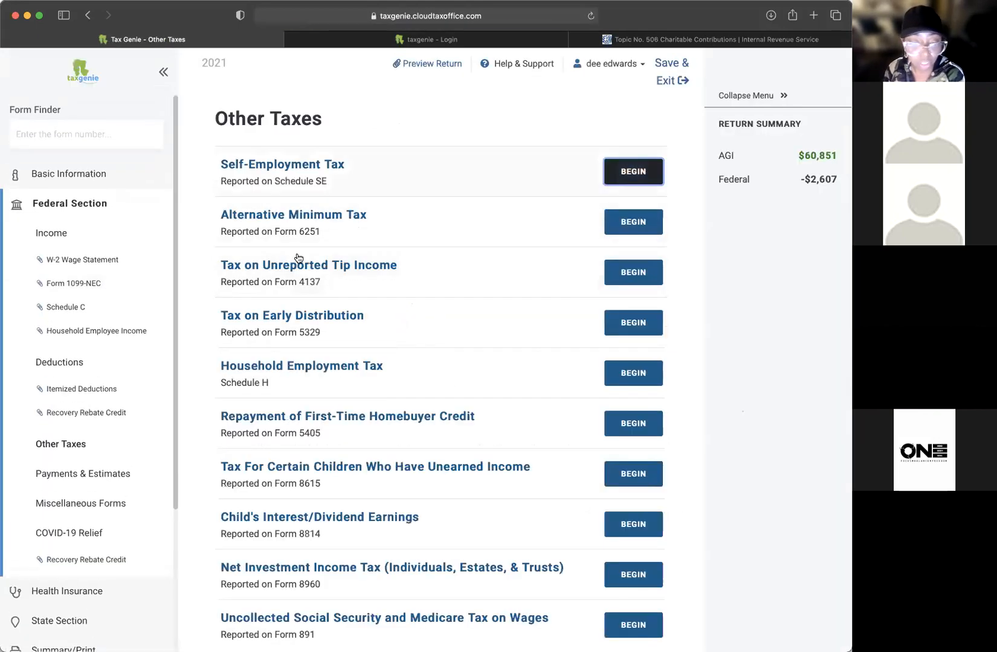
pyautogui.scroll(-3, 443, 387)
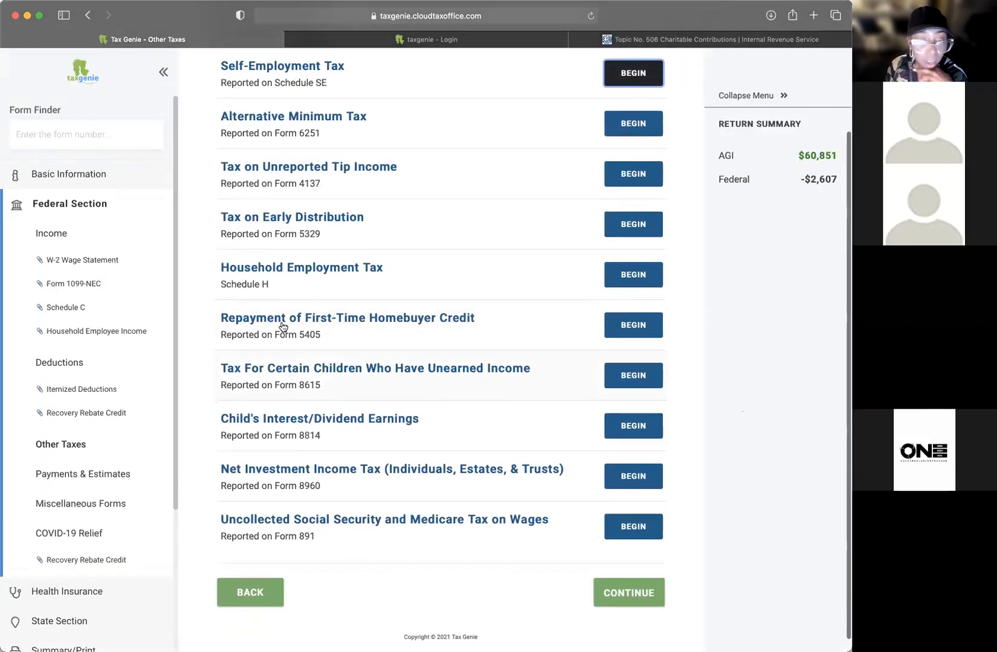
pyautogui.click(66, 389)
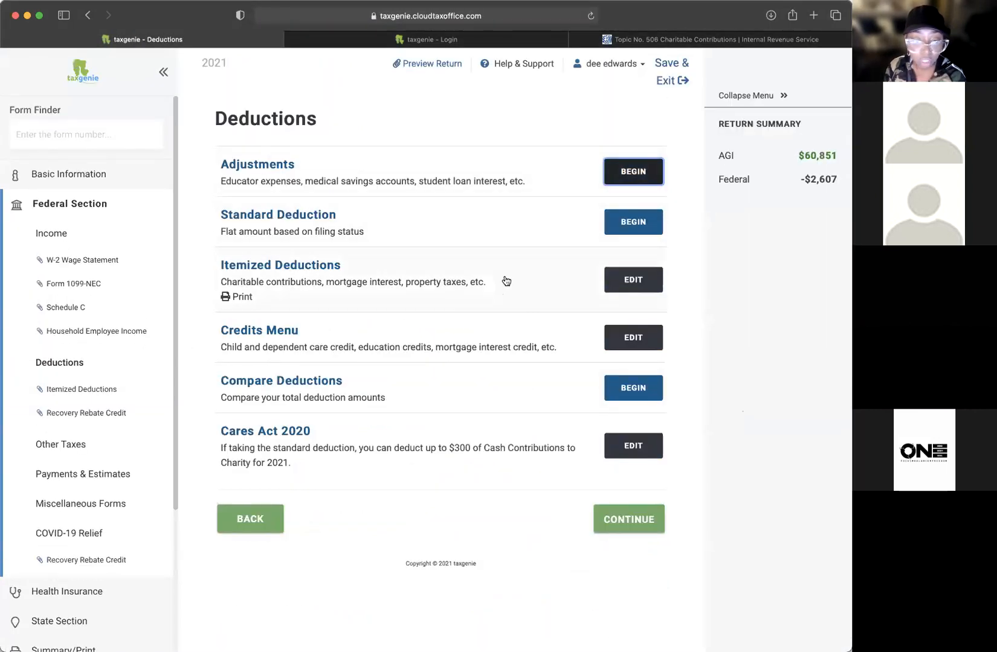
# Step: Open the Form 8283 non-cash donations page from Gifts to Charity, review it, and cancel unsaved
pyautogui.click(618, 279)
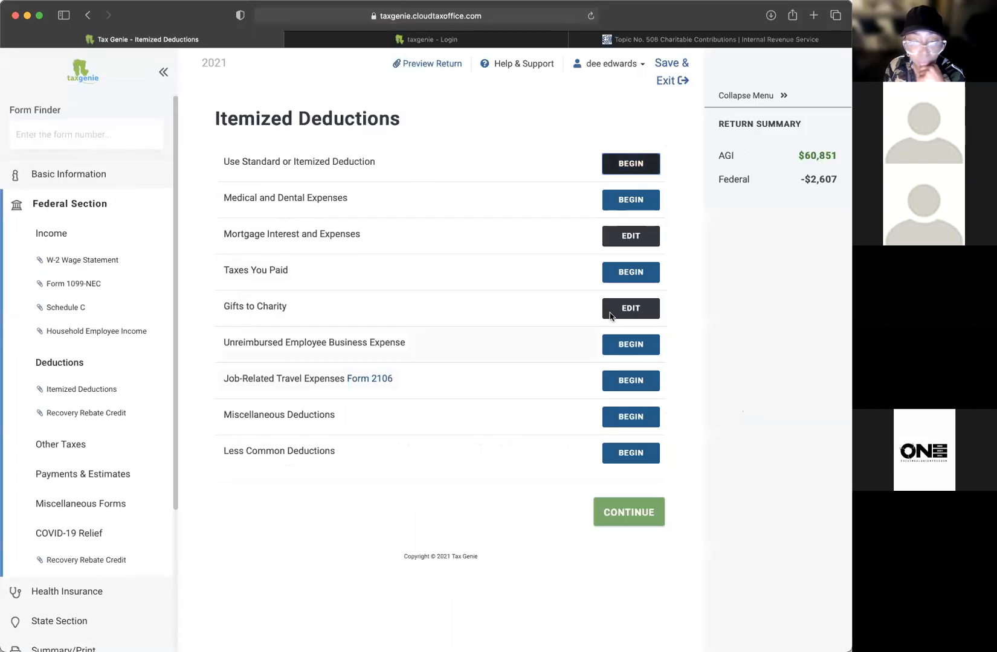
pyautogui.click(610, 314)
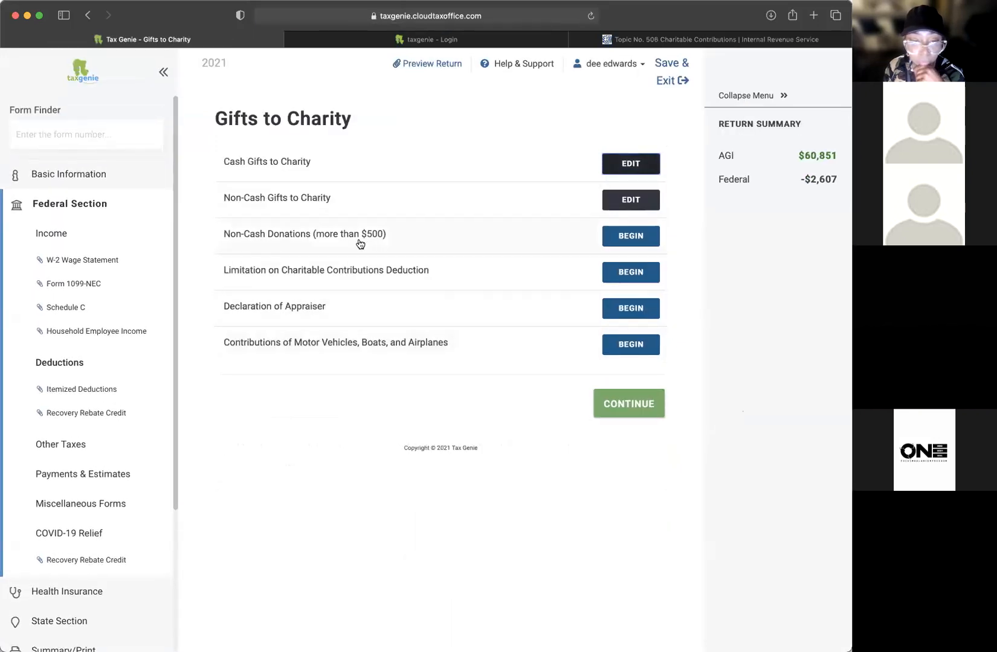
pyautogui.click(630, 237)
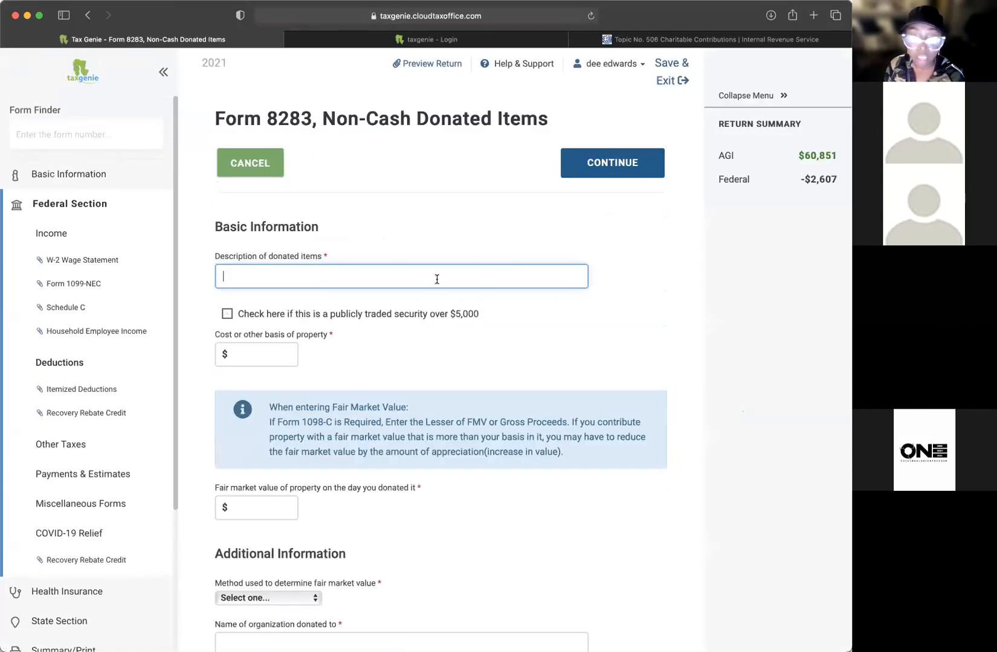
pyautogui.scroll(-6, 581, 327)
pyautogui.scroll(4, 582, 329)
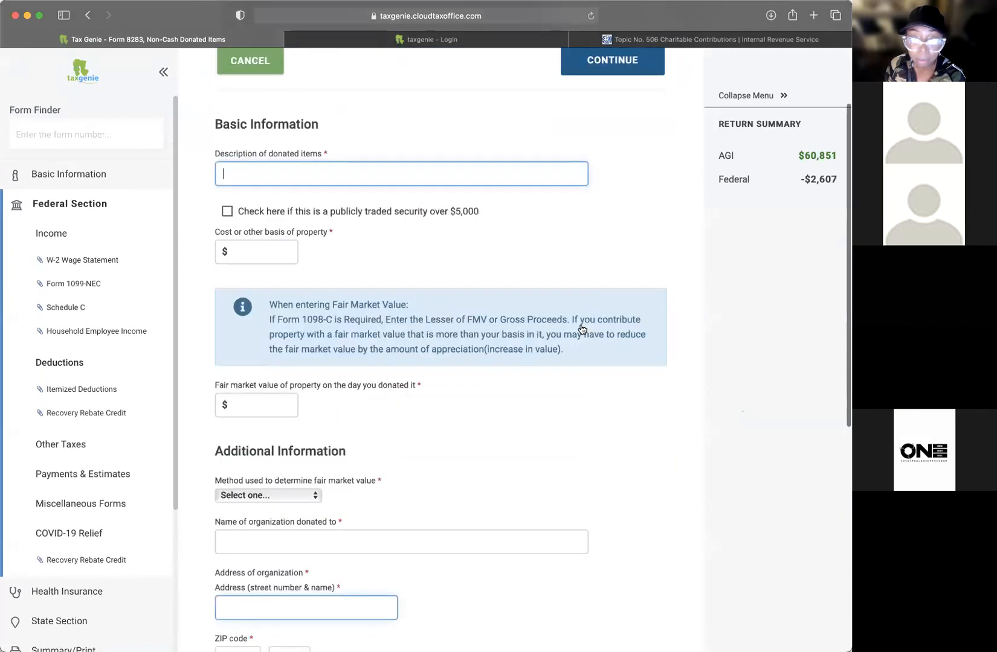
pyautogui.scroll(2, 581, 329)
pyautogui.scroll(-9, 595, 314)
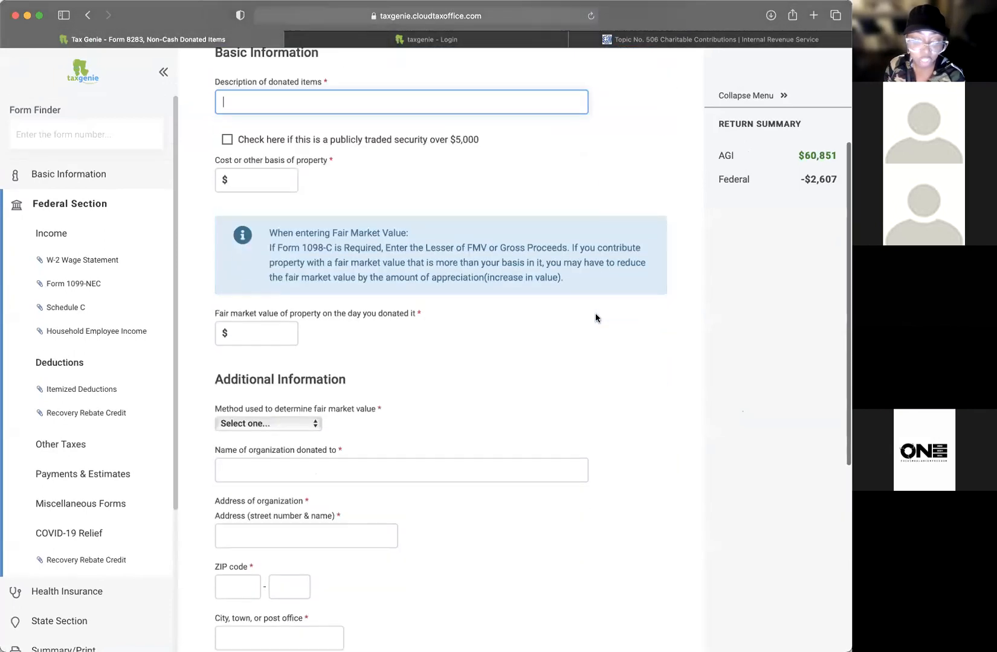
pyautogui.scroll(9, 594, 316)
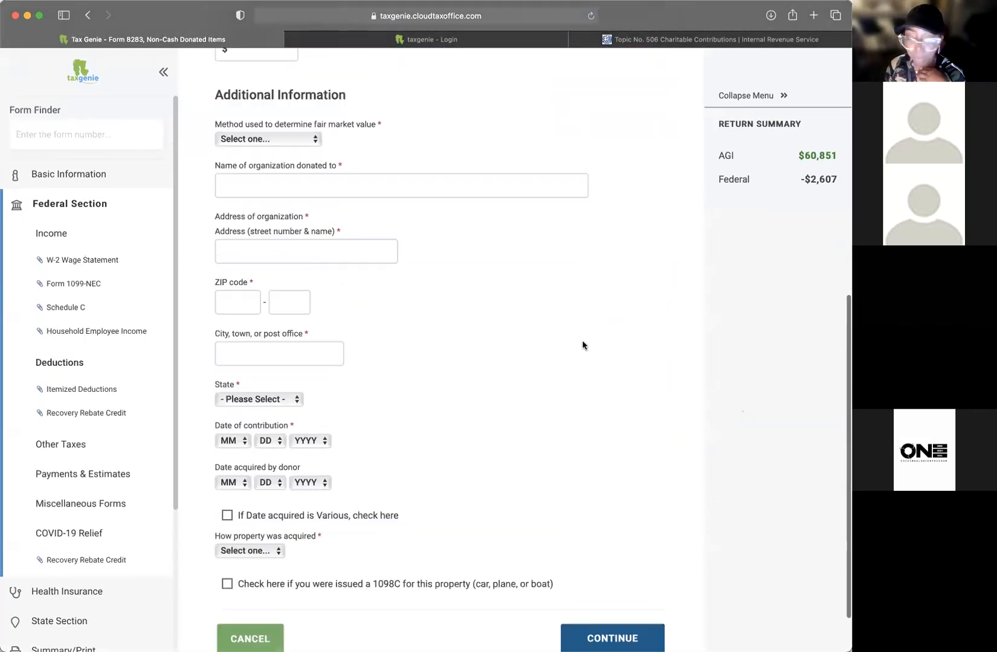
pyautogui.click(254, 174)
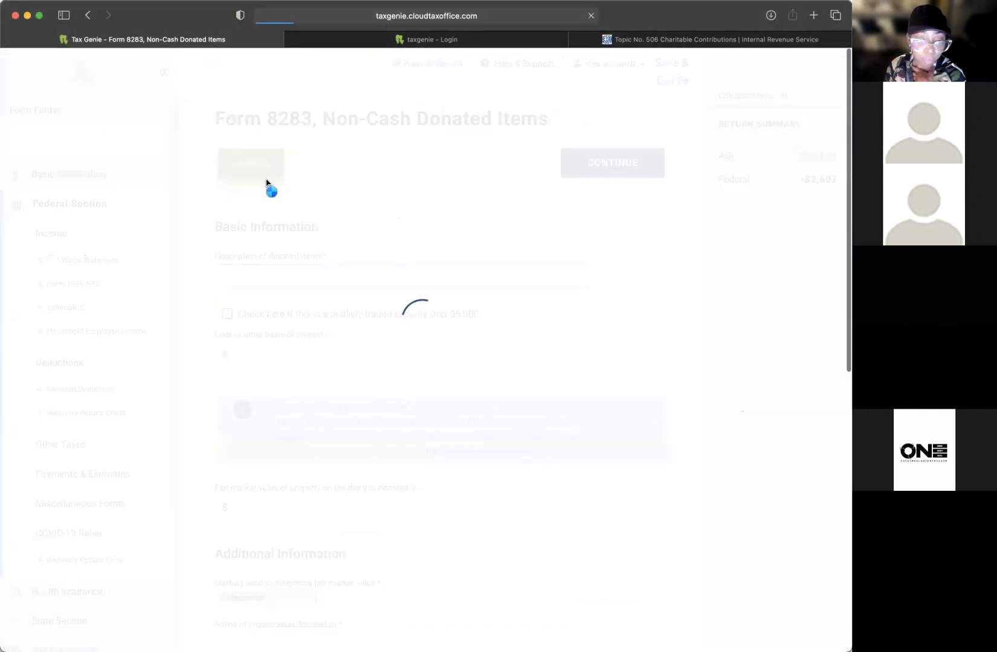
# Step: Continue through the itemized deductions list back to the Deductions overview
pyautogui.scroll(-4, 104, 403)
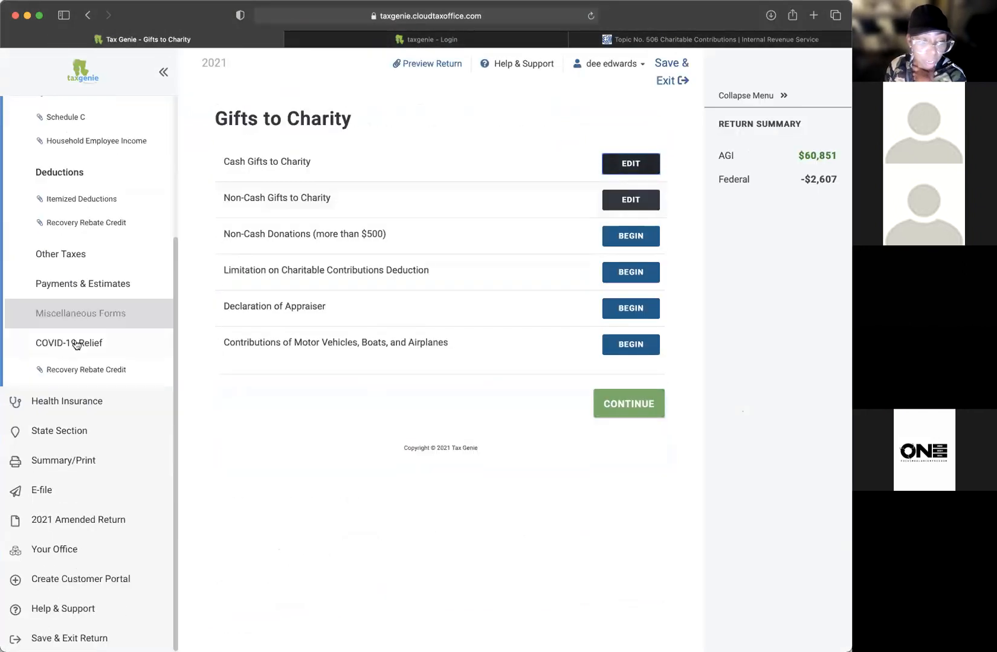
pyautogui.click(610, 406)
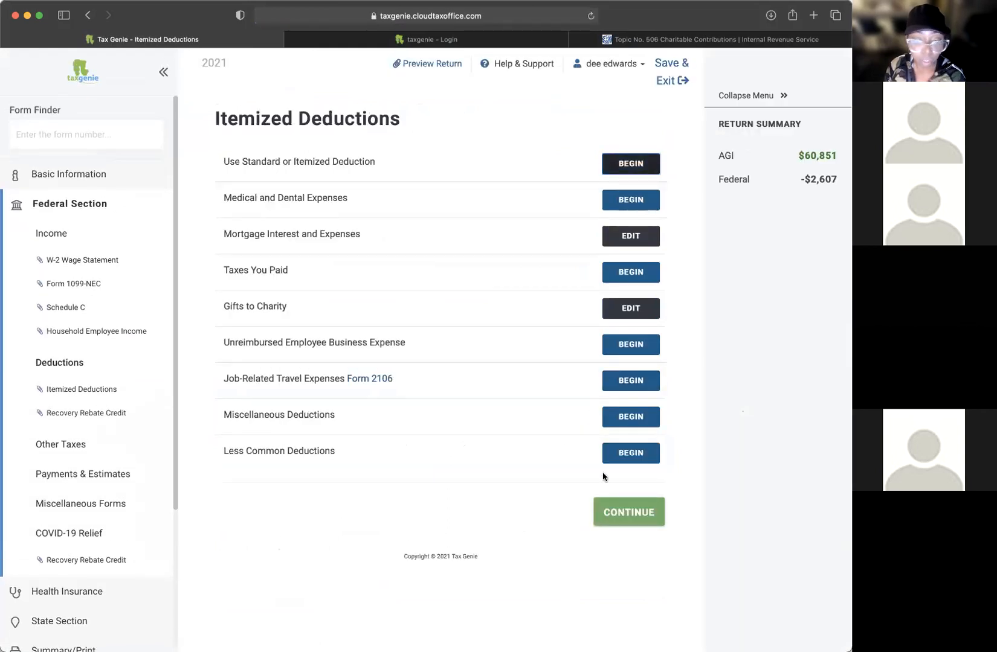
pyautogui.click(619, 513)
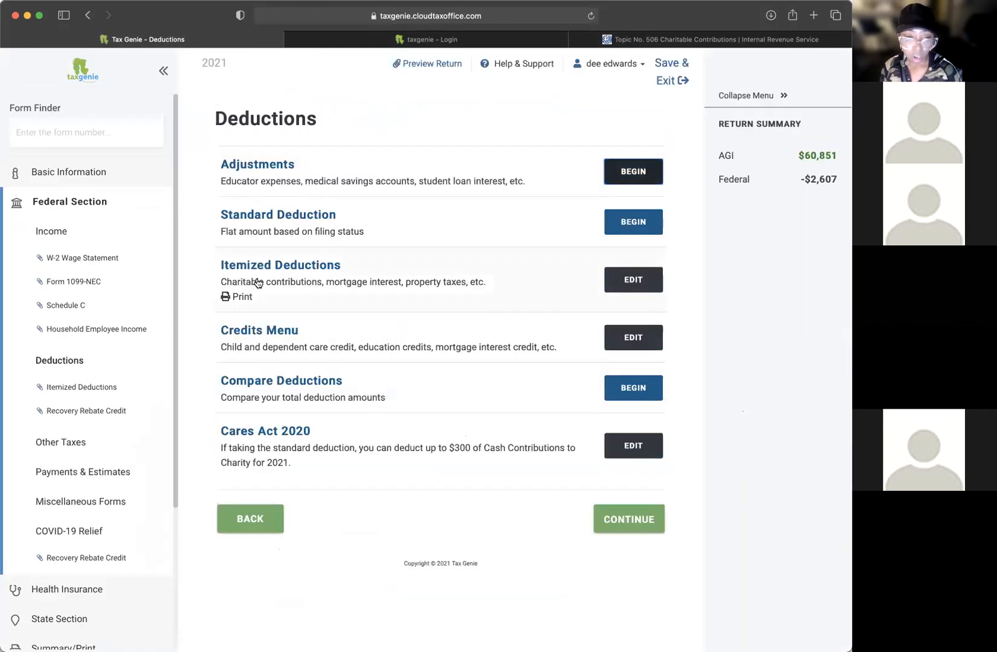
pyautogui.click(623, 519)
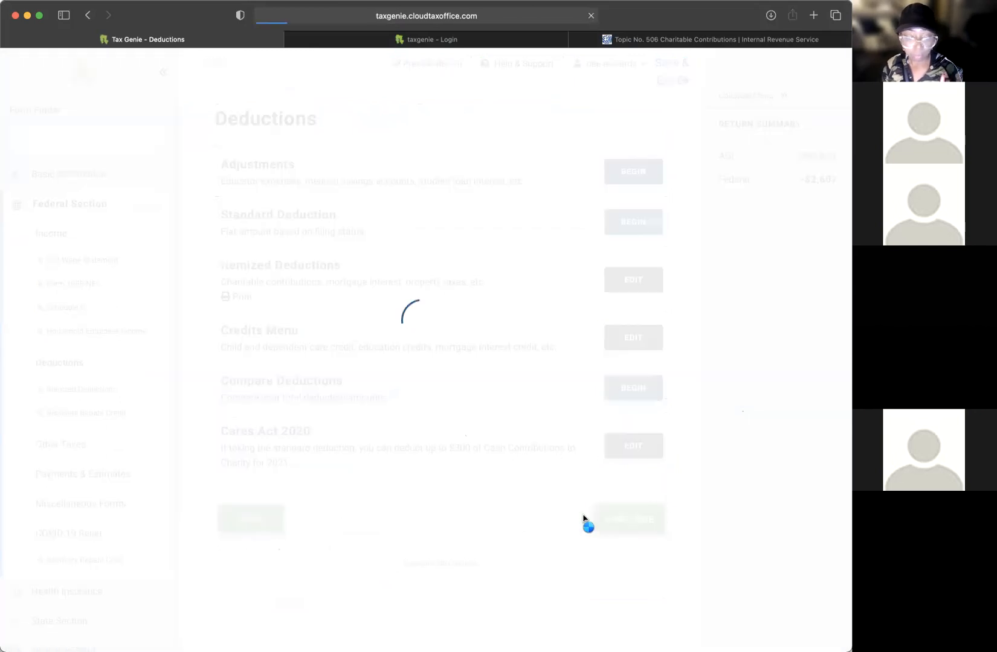
pyautogui.scroll(-2, 534, 507)
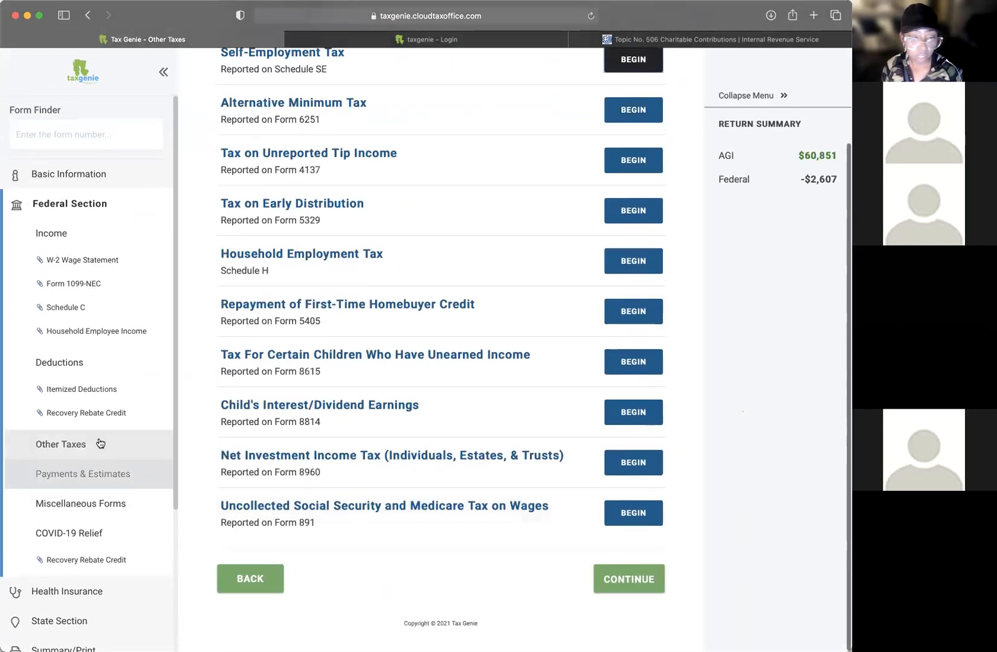
pyautogui.moveTo(266, 305); pyautogui.dragTo(685, 324)
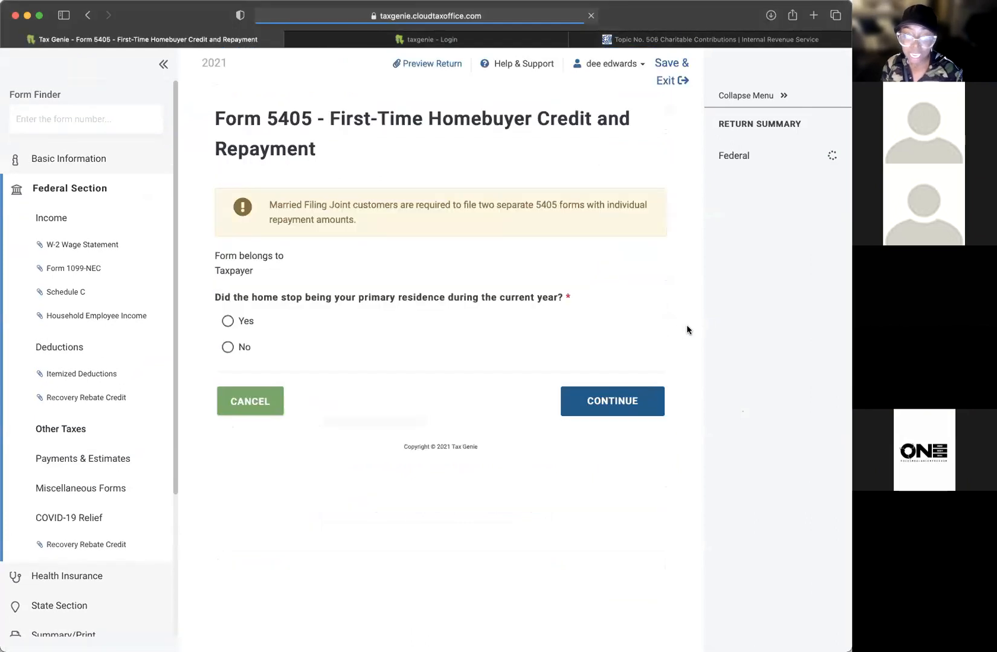
pyautogui.click(257, 413)
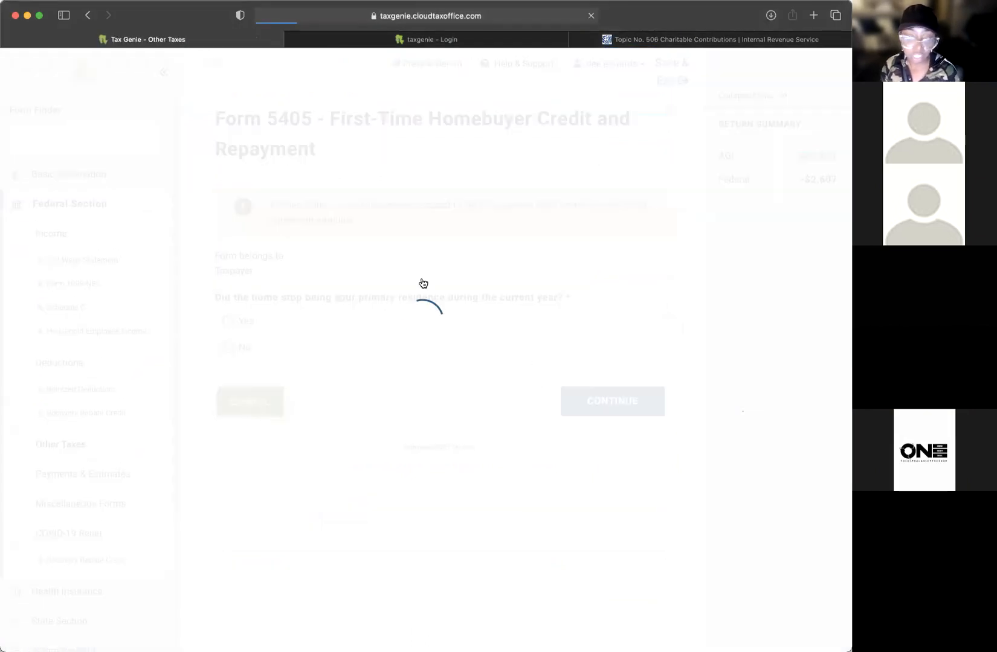
pyautogui.scroll(-5, 113, 356)
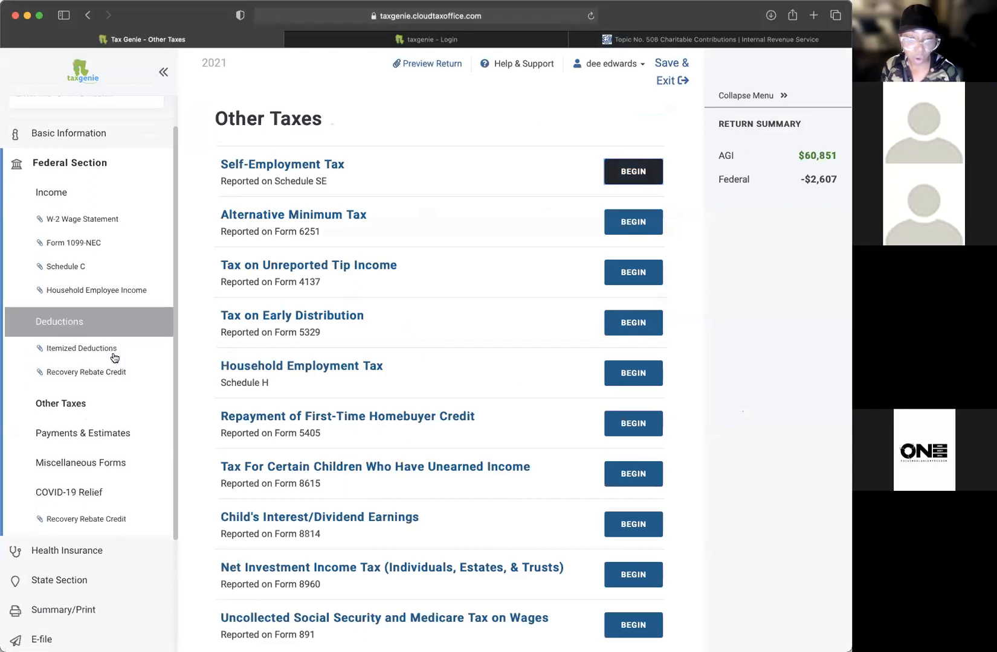
pyautogui.scroll(5, 79, 142)
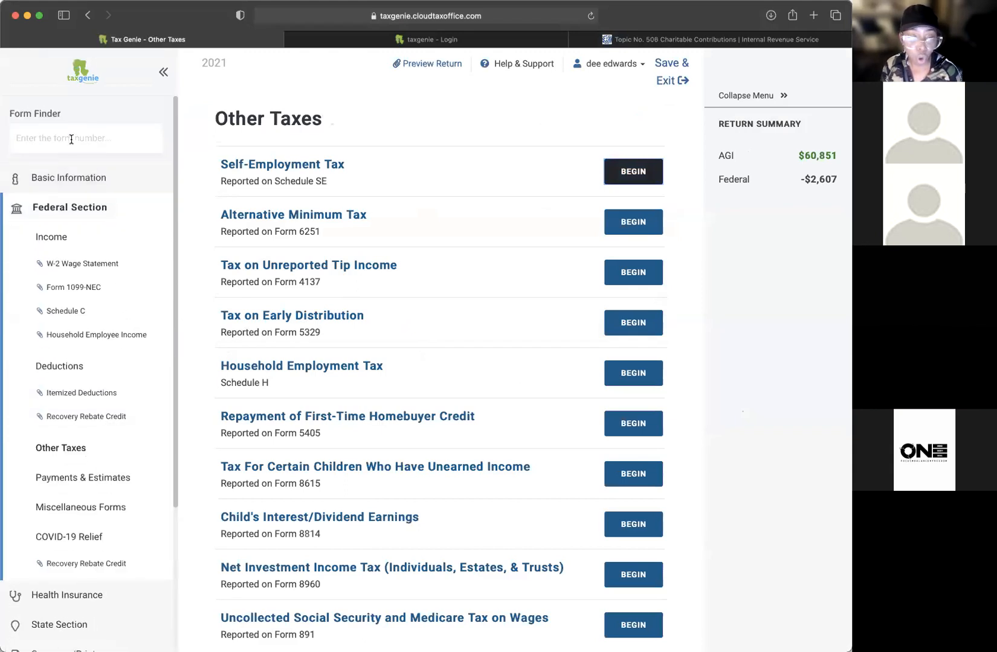
pyautogui.click(57, 145)
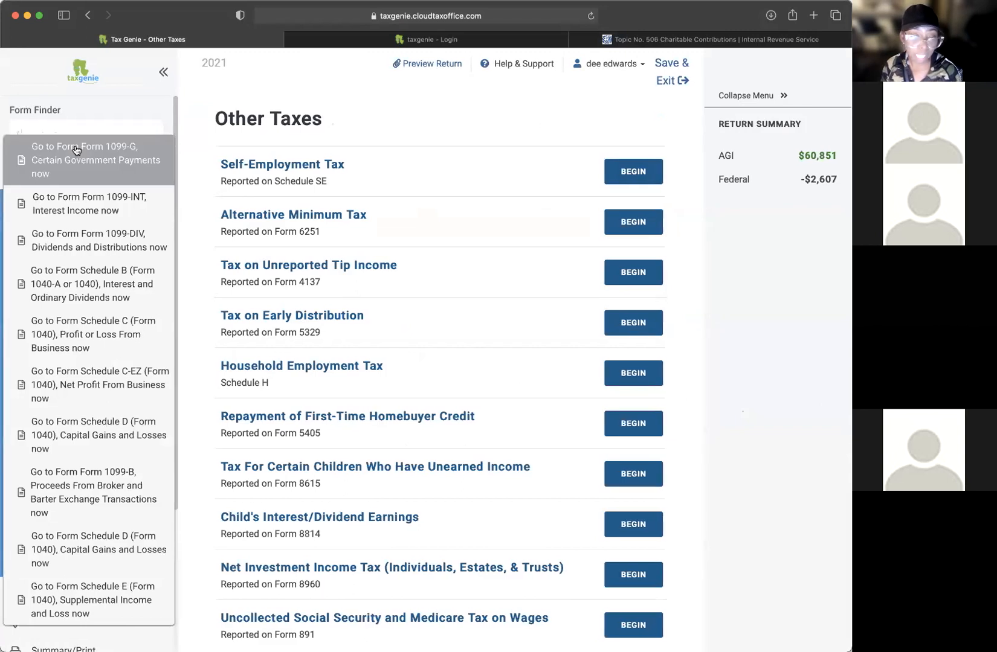
pyautogui.click(114, 114)
pyautogui.scroll(-3, 140, 409)
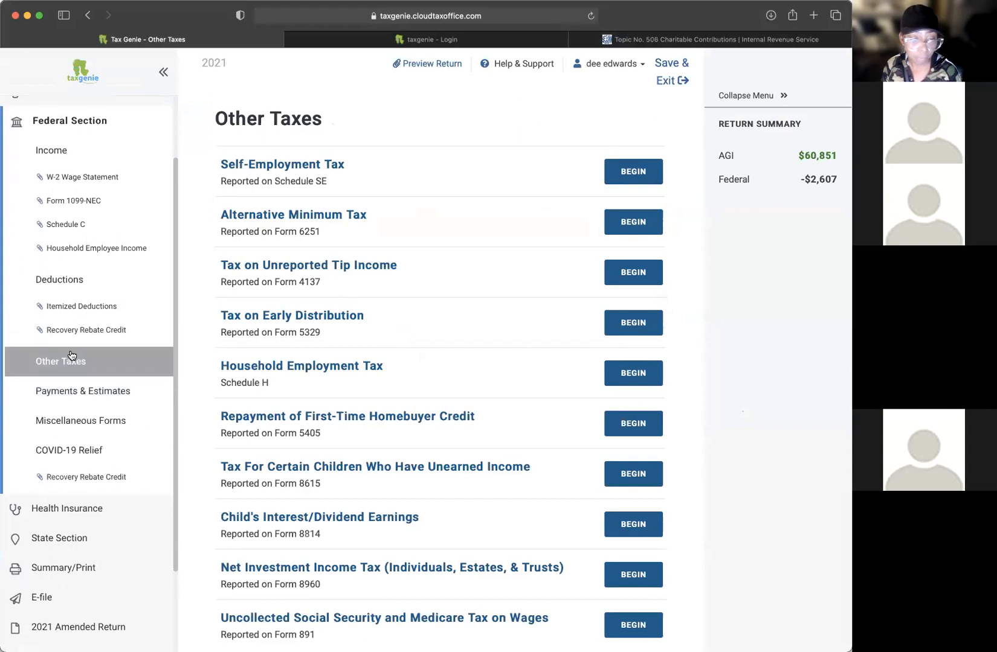
pyautogui.click(52, 362)
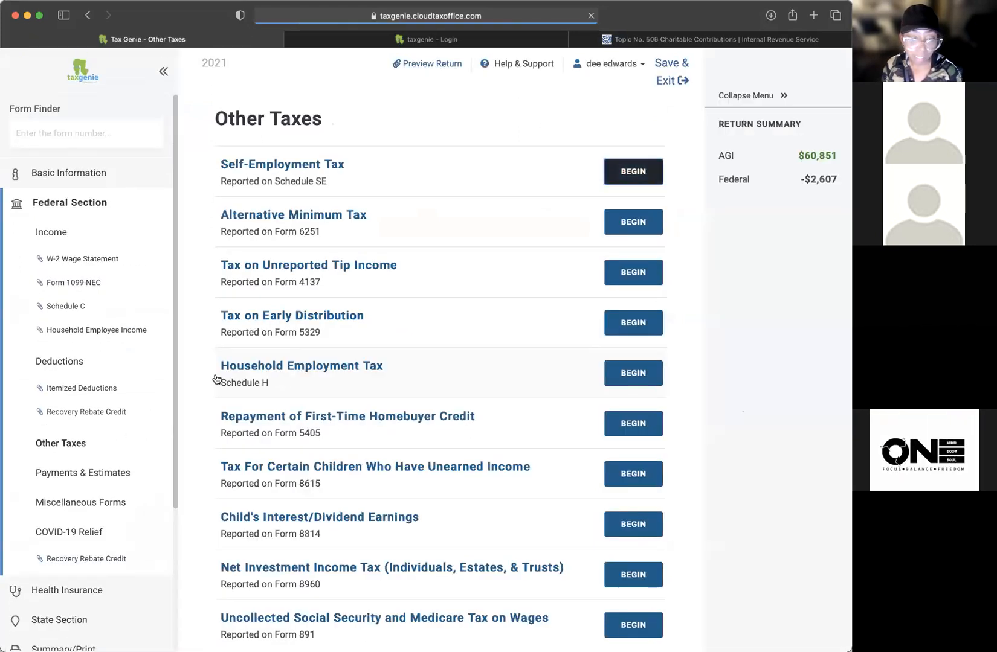
pyautogui.click(79, 485)
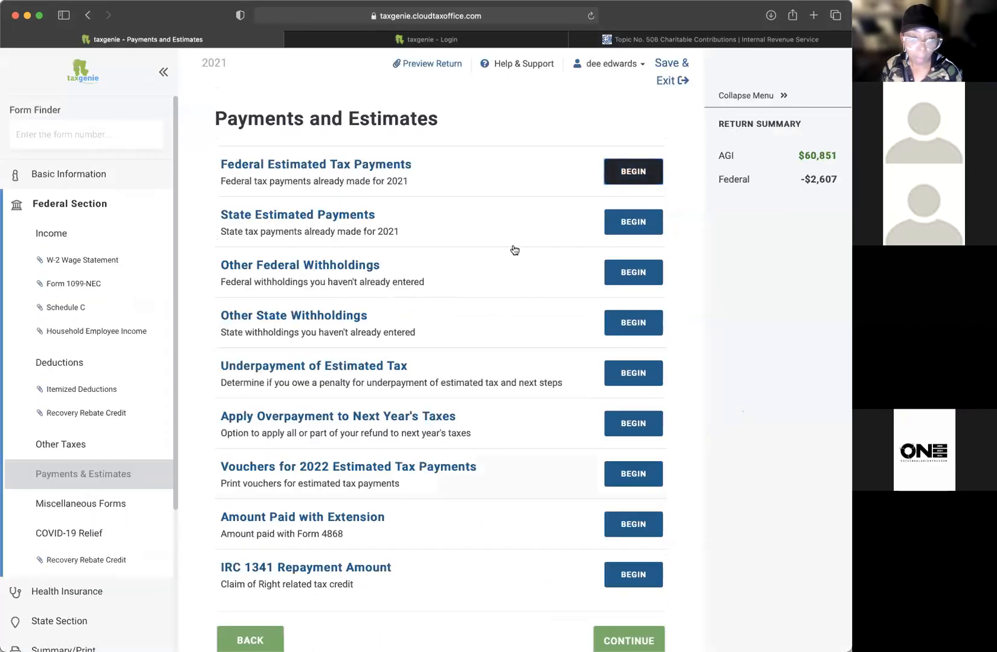
# Step: Close the federal estimated tax payments form with no amounts, then go to Other Taxes
pyautogui.moveTo(272, 181); pyautogui.dragTo(554, 200)
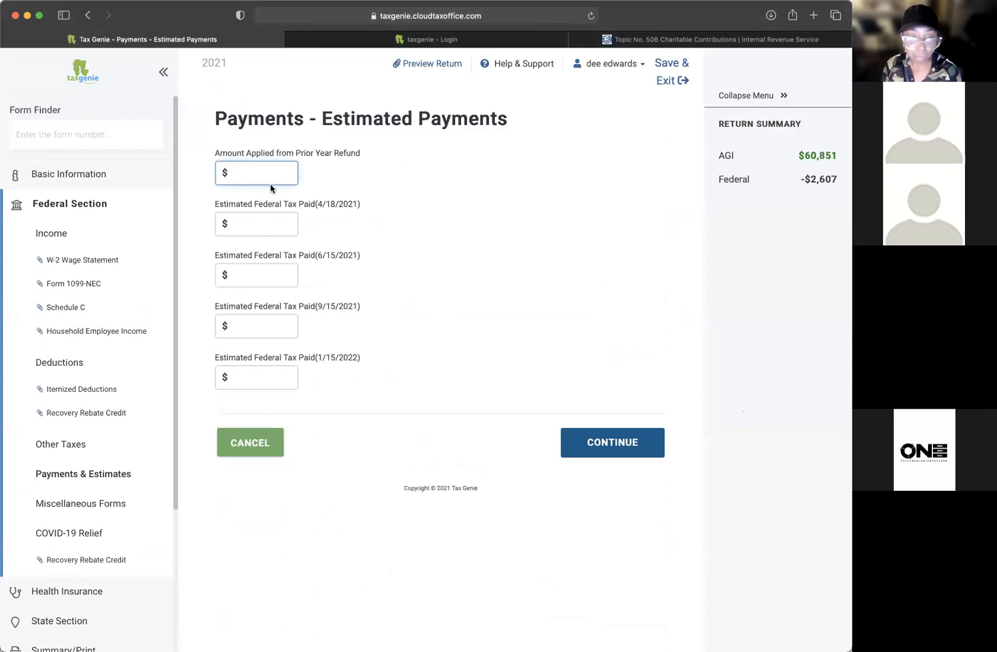
pyautogui.click(248, 444)
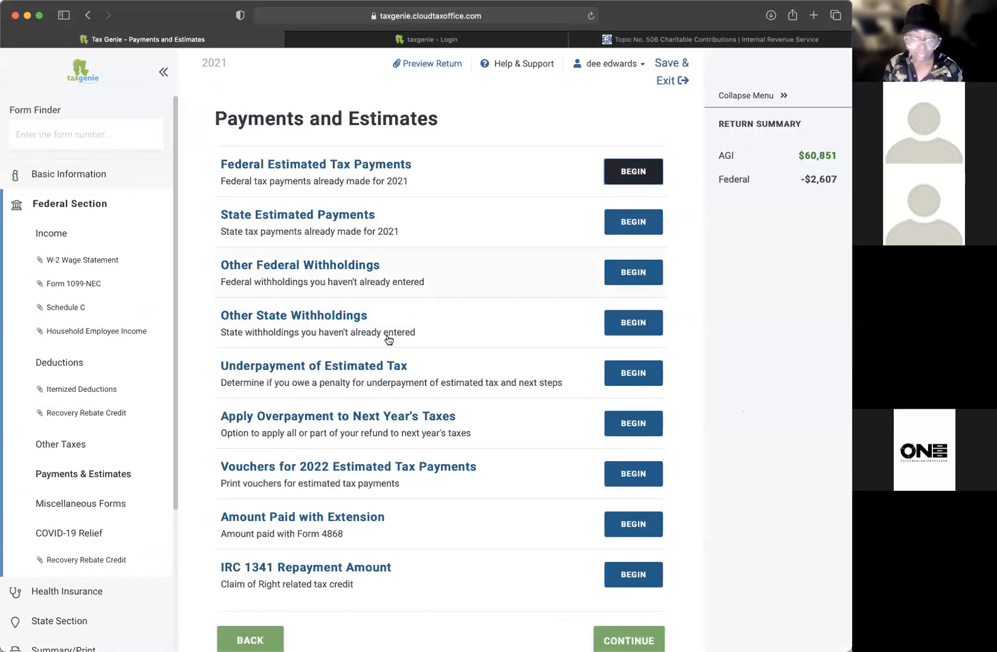
pyautogui.scroll(-2, 338, 298)
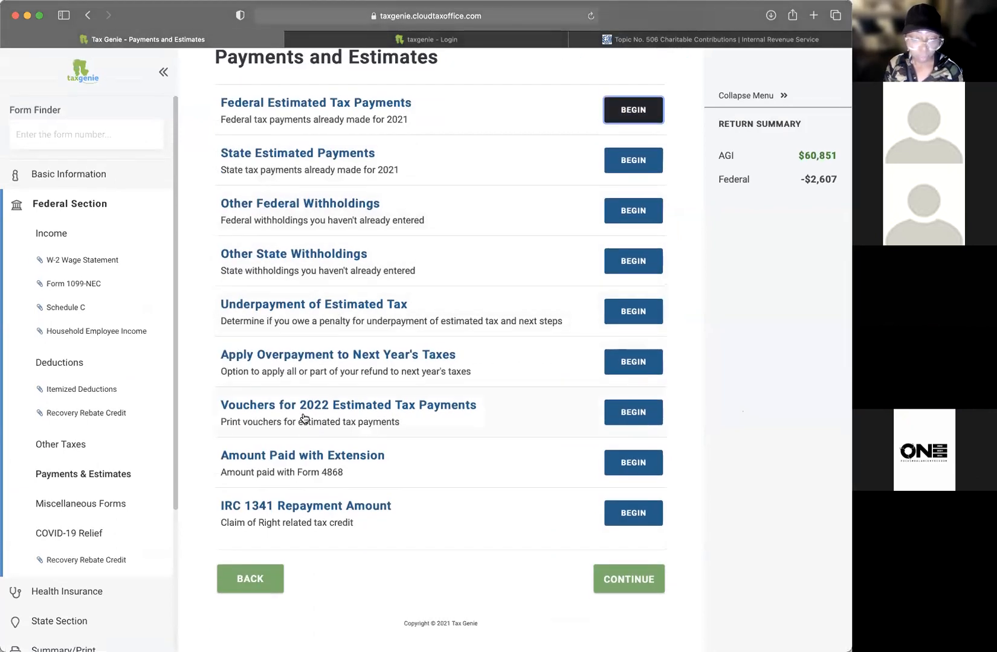
pyautogui.scroll(2, 346, 354)
pyautogui.scroll(-2, 346, 355)
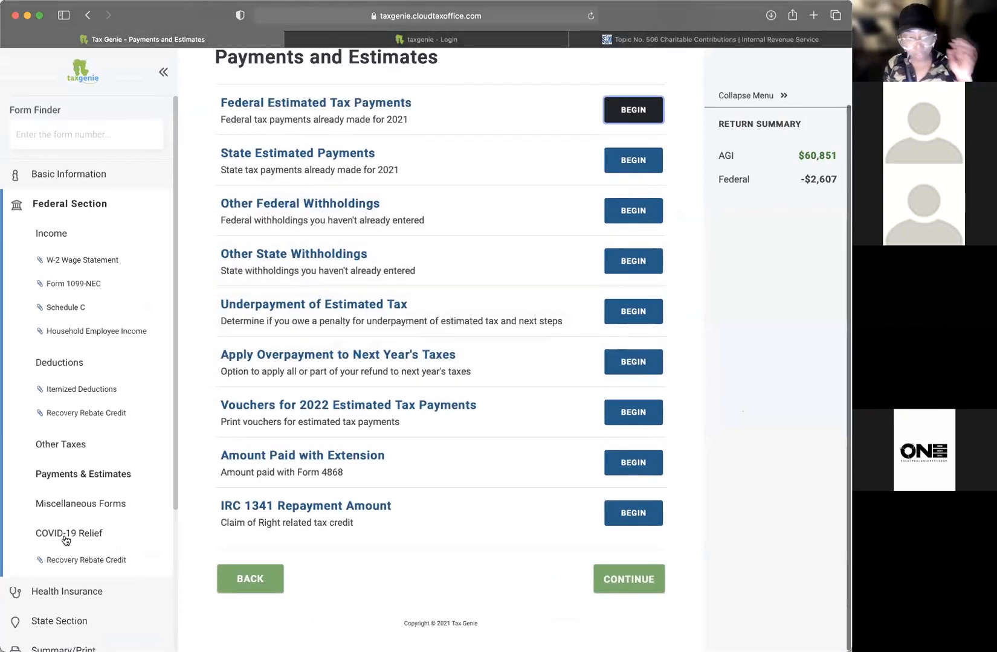
pyautogui.click(78, 444)
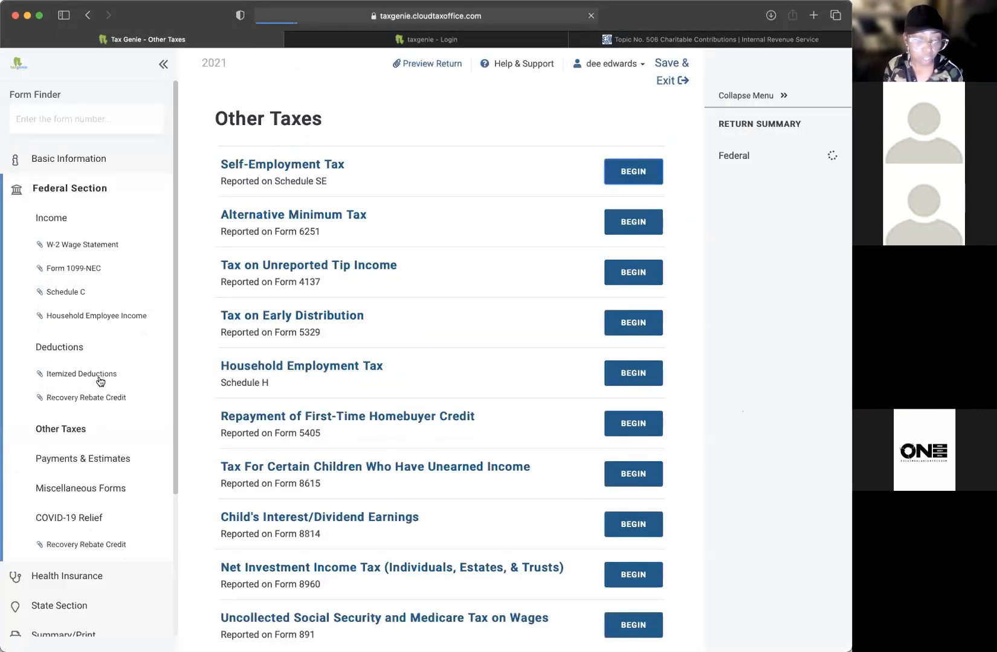
# Step: Browse the Miscellaneous Forms list and the Explanations forms
pyautogui.click(96, 505)
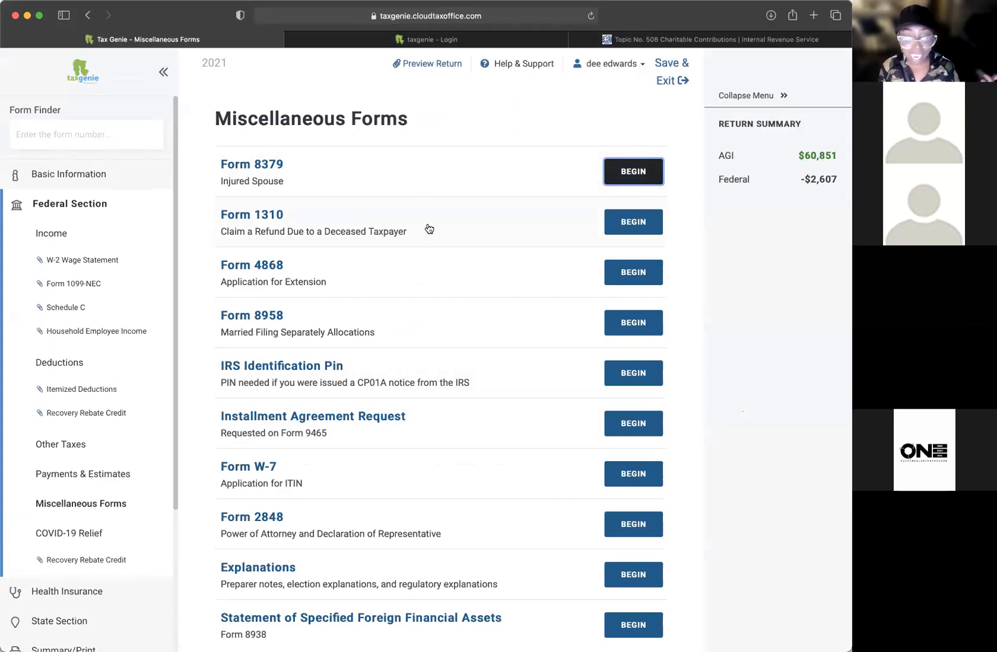
pyautogui.scroll(-1, 363, 266)
pyautogui.scroll(-3, 385, 256)
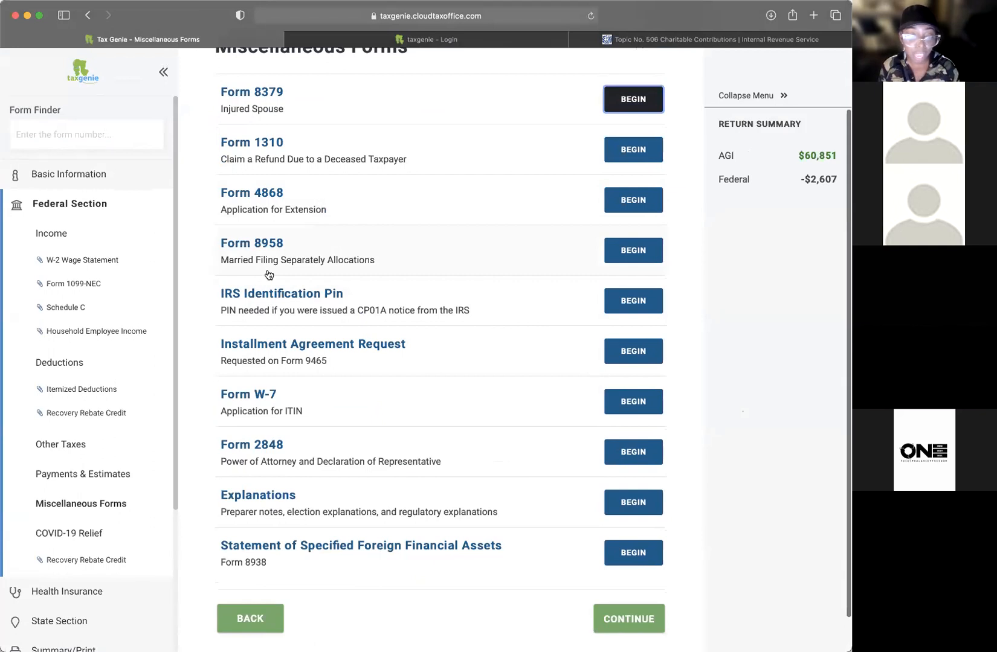
pyautogui.scroll(-2, 444, 285)
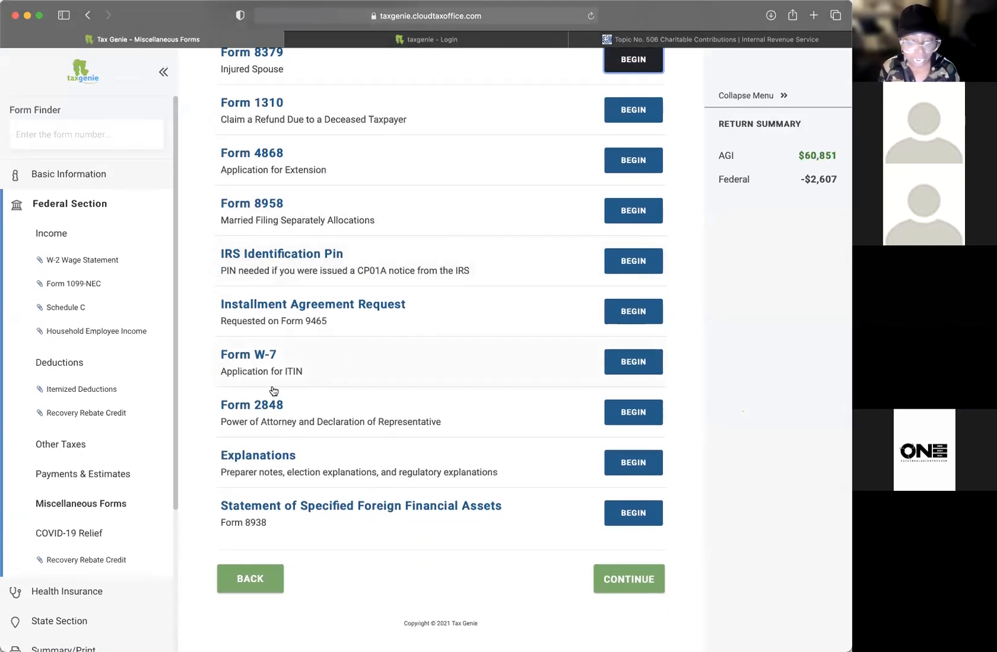
pyautogui.moveTo(263, 464); pyautogui.dragTo(527, 467)
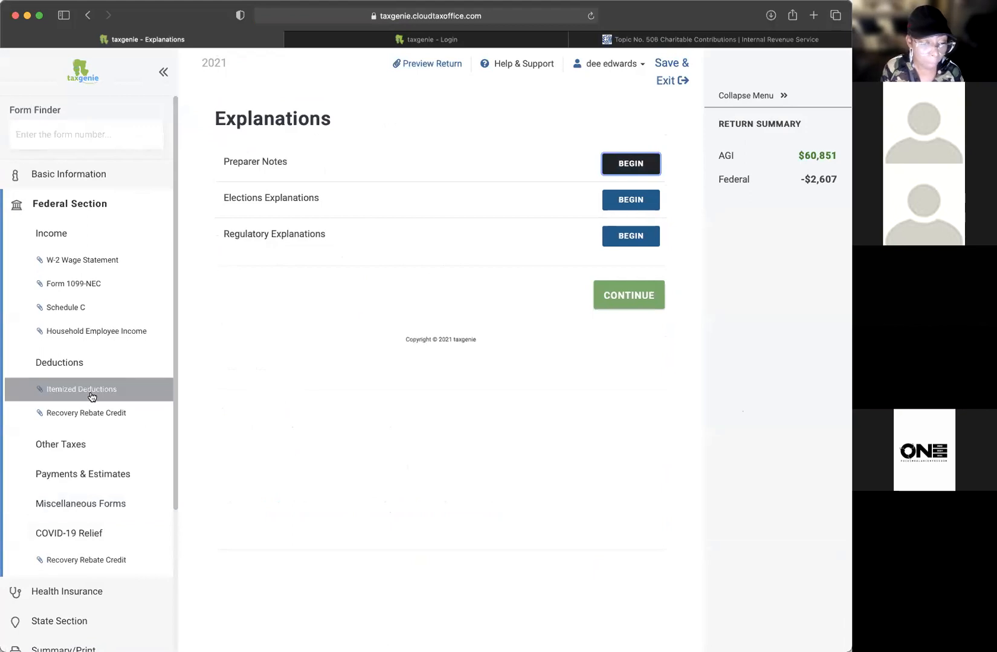
pyautogui.click(92, 509)
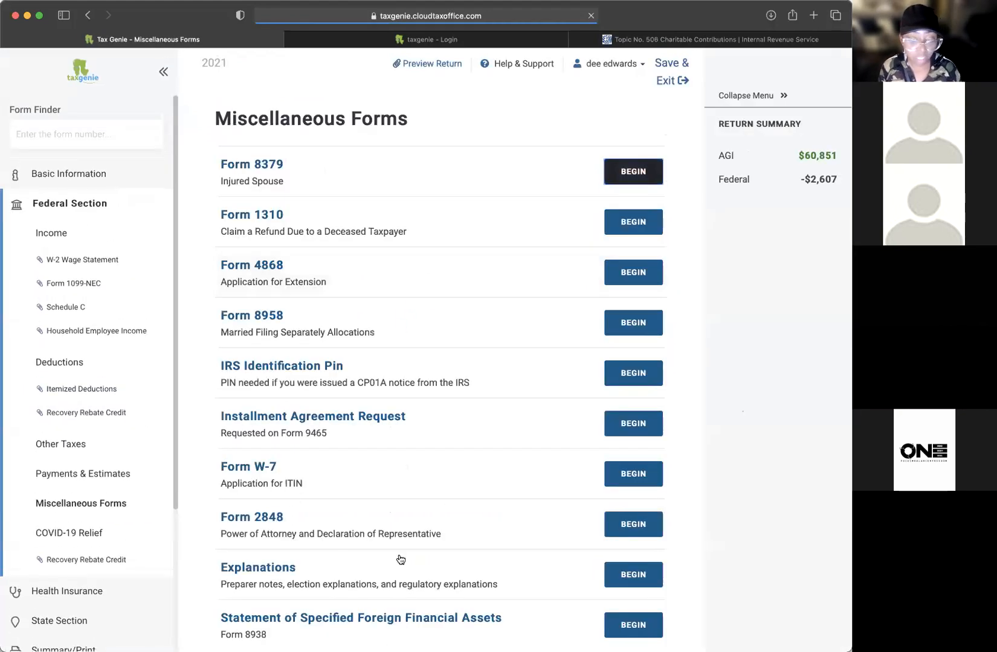
pyautogui.scroll(-3, 401, 547)
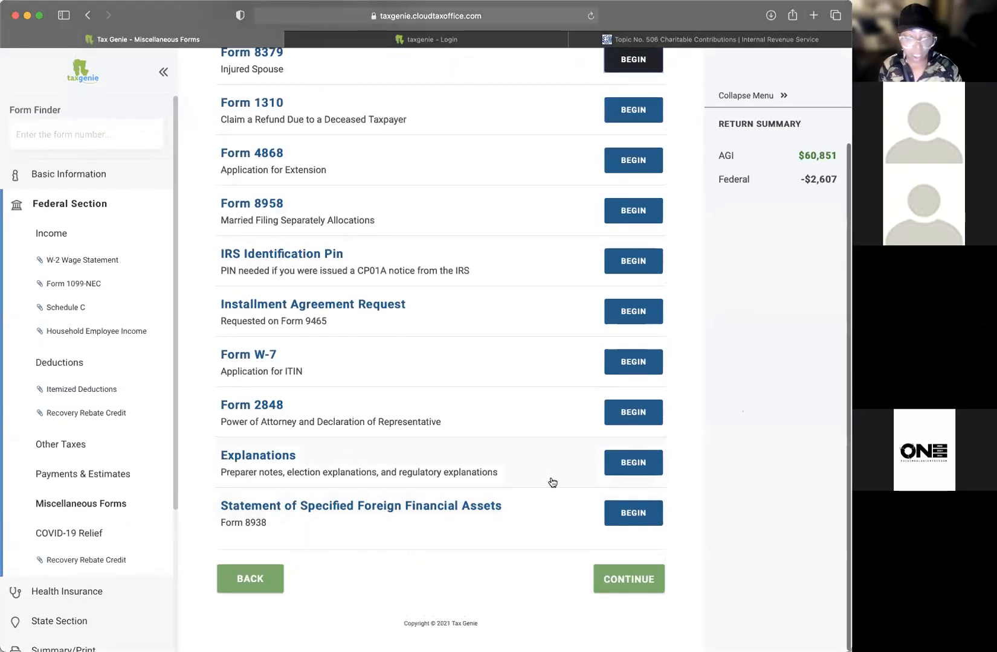
# Step: Start a new Explanations preparer note, discard it, and open the Schedule C business income page
pyautogui.click(642, 466)
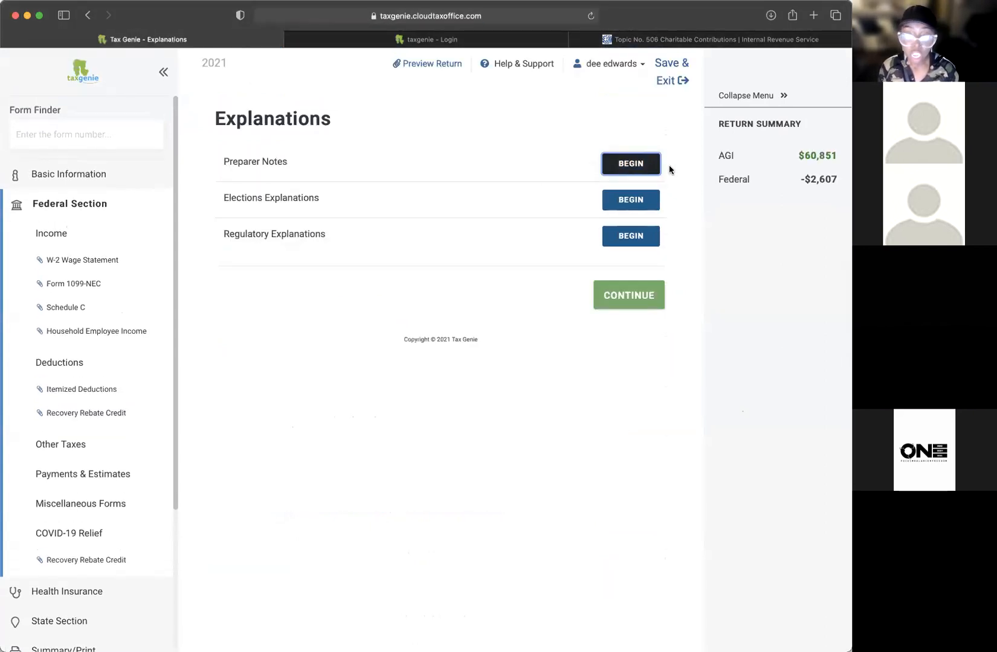
pyautogui.click(633, 164)
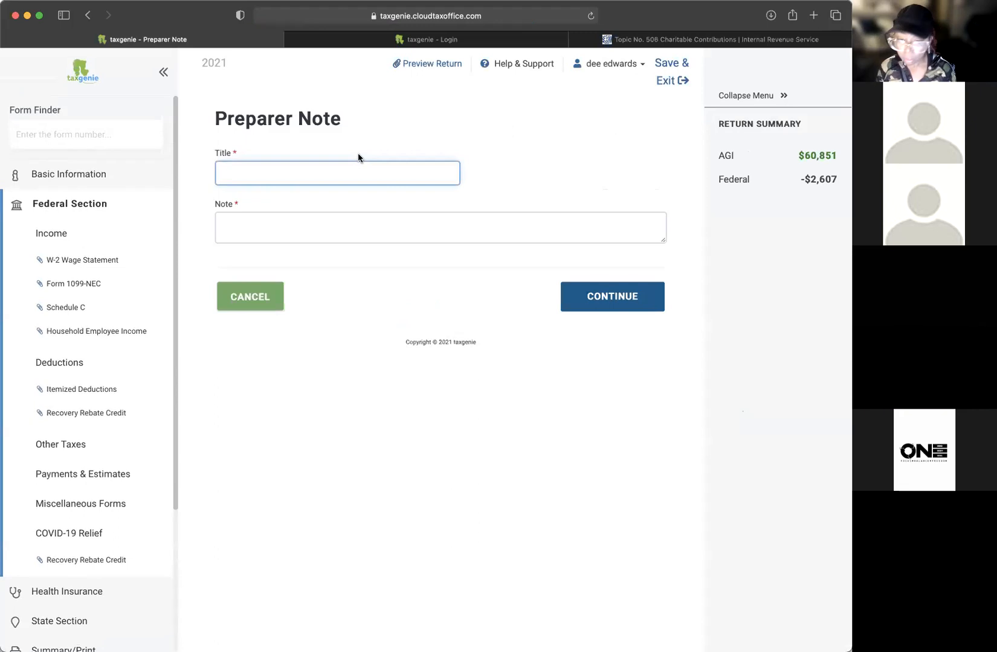
pyautogui.click(251, 297)
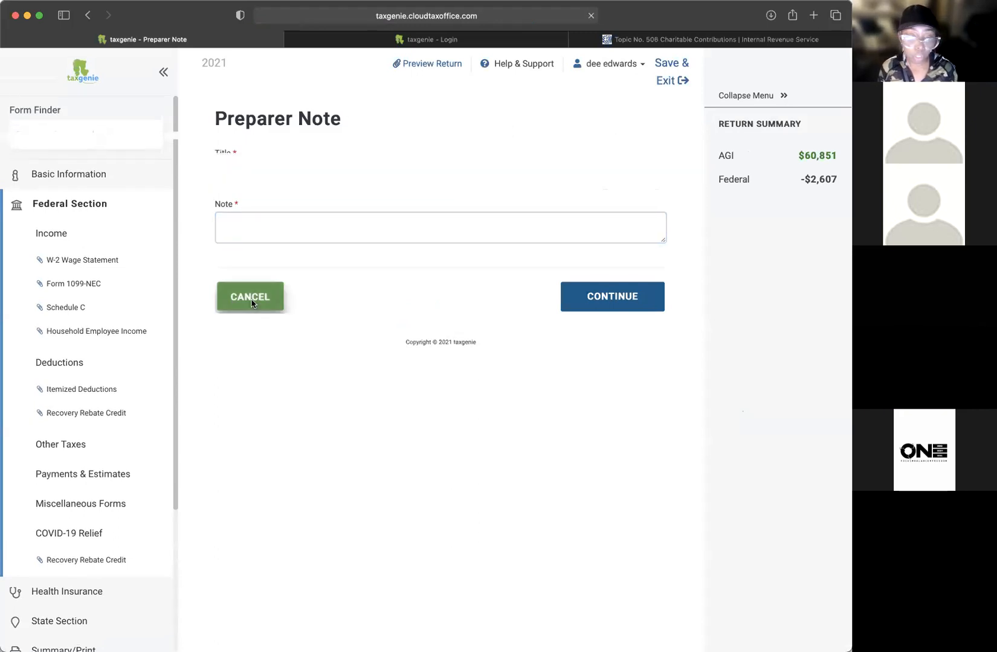
pyautogui.click(69, 307)
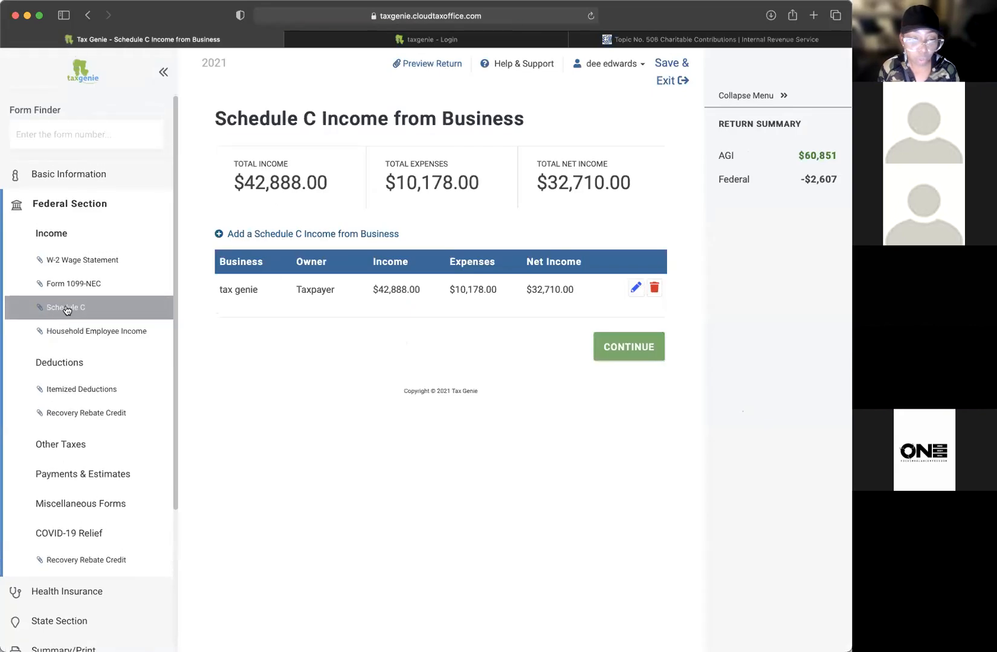
# Step: Delete the Schedule C business and the Form 1099-NEC entry, leaving AGI at $30,452
pyautogui.click(654, 289)
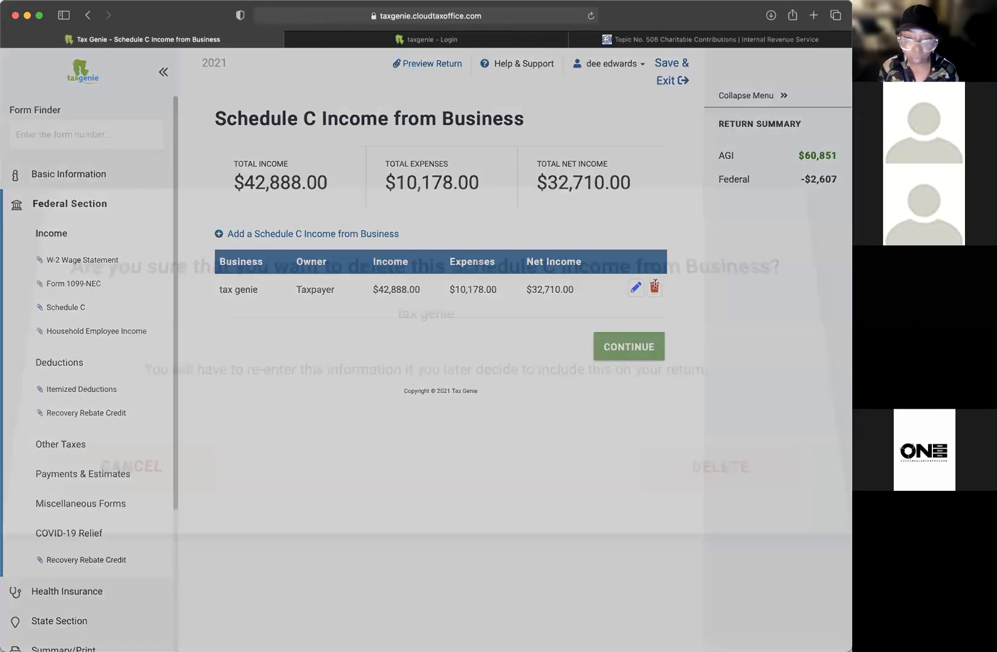
pyautogui.click(592, 426)
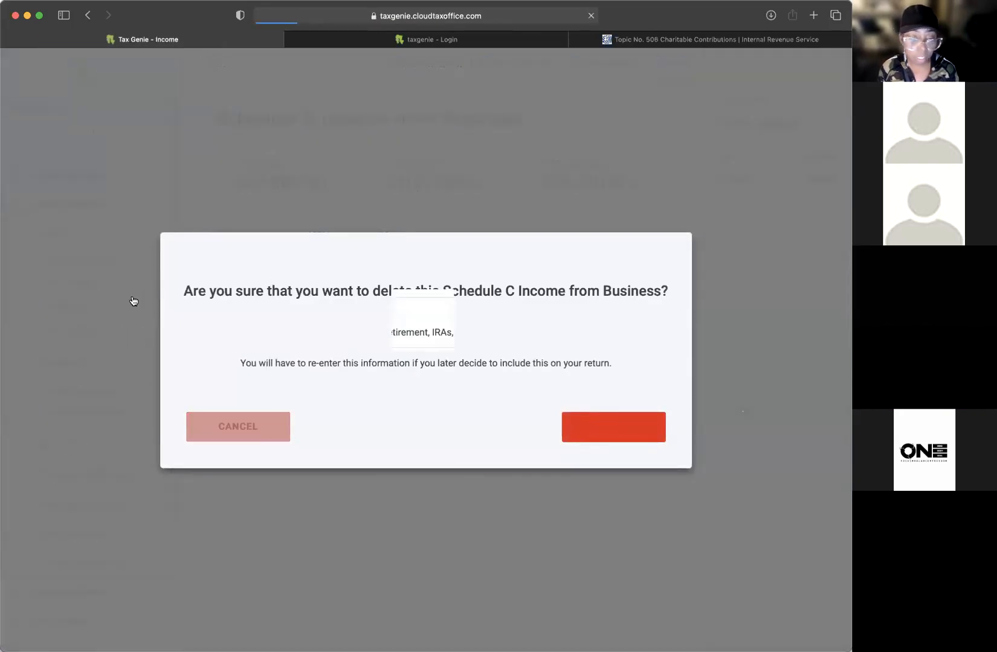
pyautogui.click(73, 283)
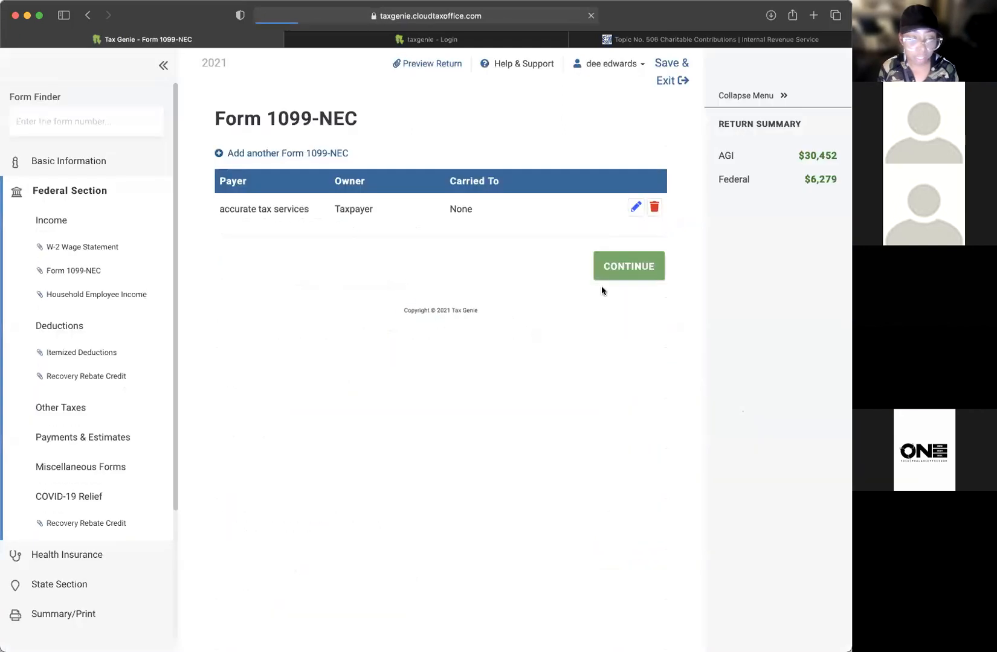
pyautogui.click(655, 207)
pyautogui.click(541, 425)
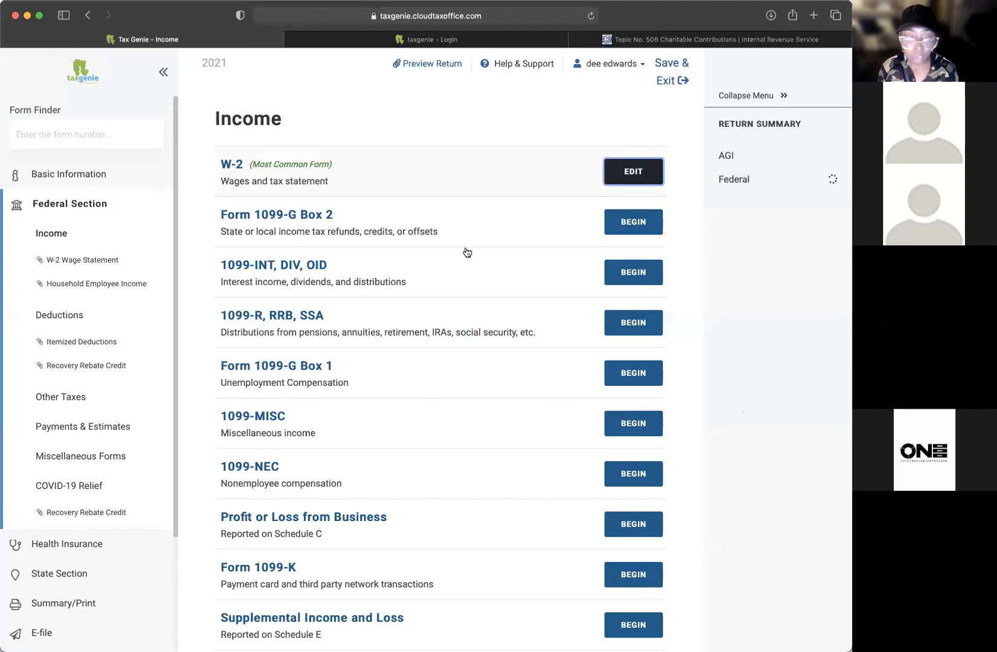
pyautogui.scroll(-5, 423, 280)
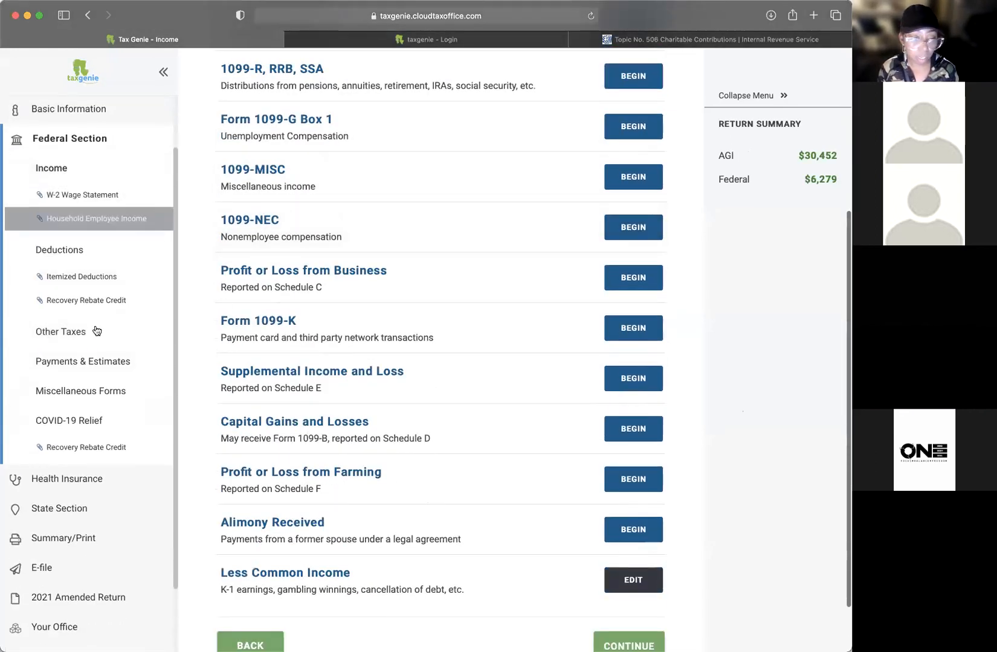
pyautogui.scroll(-3, 96, 375)
# Step: Mark No for HealthCare.gov or State Marketplace coverage on the Health Insurance questionnaire
pyautogui.click(71, 397)
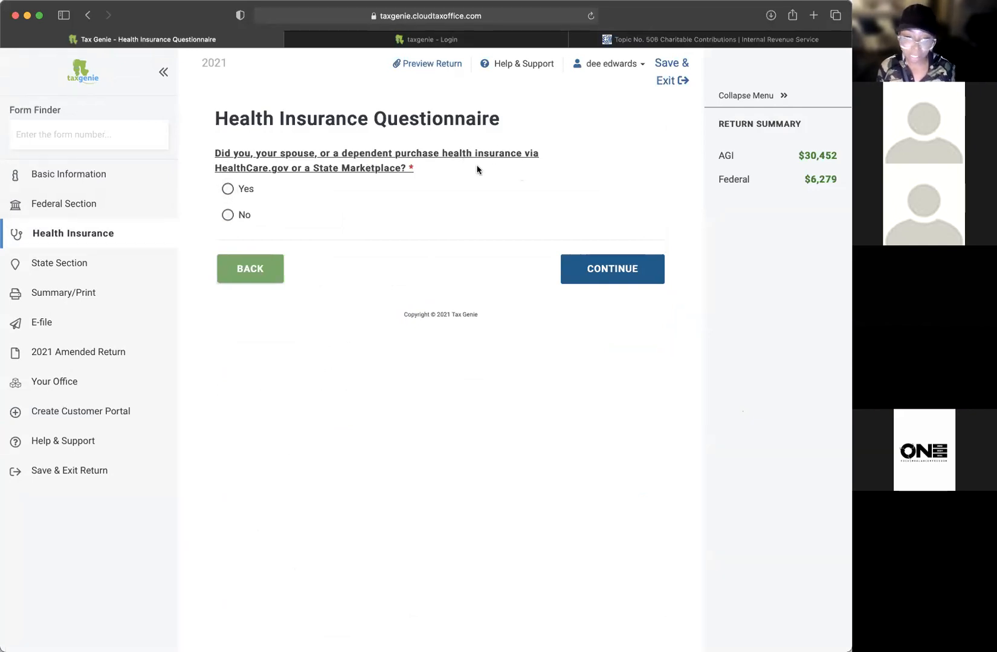
pyautogui.click(228, 189)
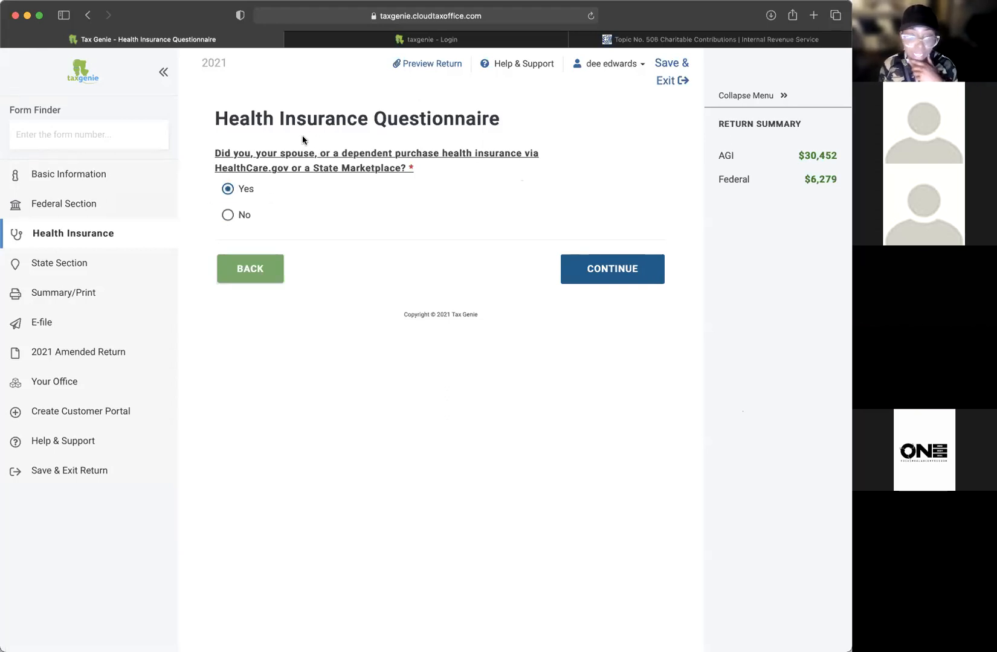
pyautogui.click(227, 215)
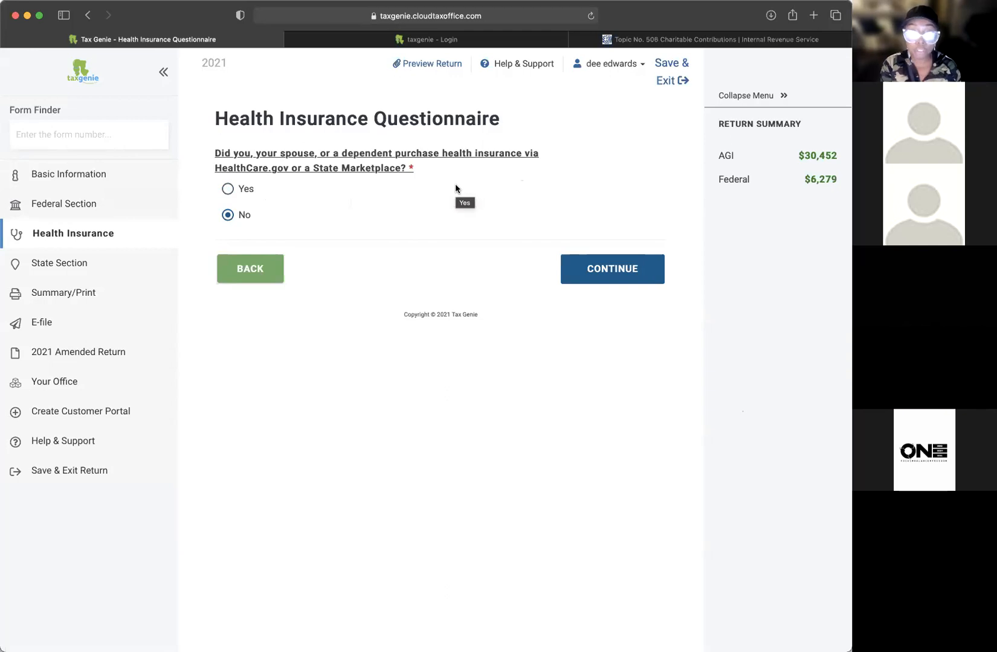
# Step: Continue past the state returns unavailable notice to the Tax Return Summary
pyautogui.click(609, 273)
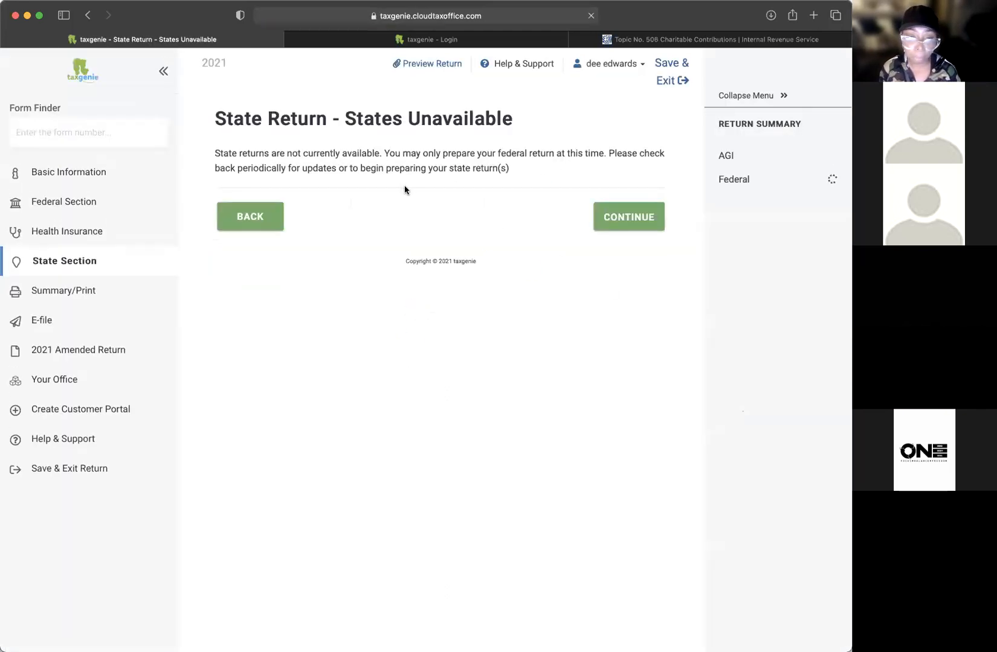
pyautogui.moveTo(438, 170); pyautogui.dragTo(246, 161)
pyautogui.click(247, 162)
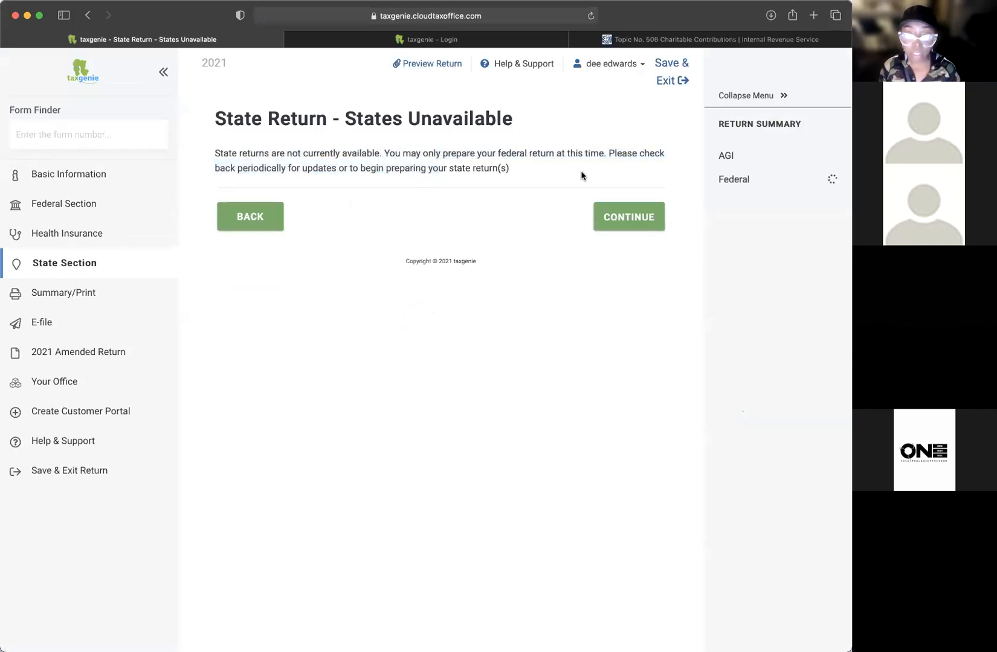
pyautogui.click(608, 210)
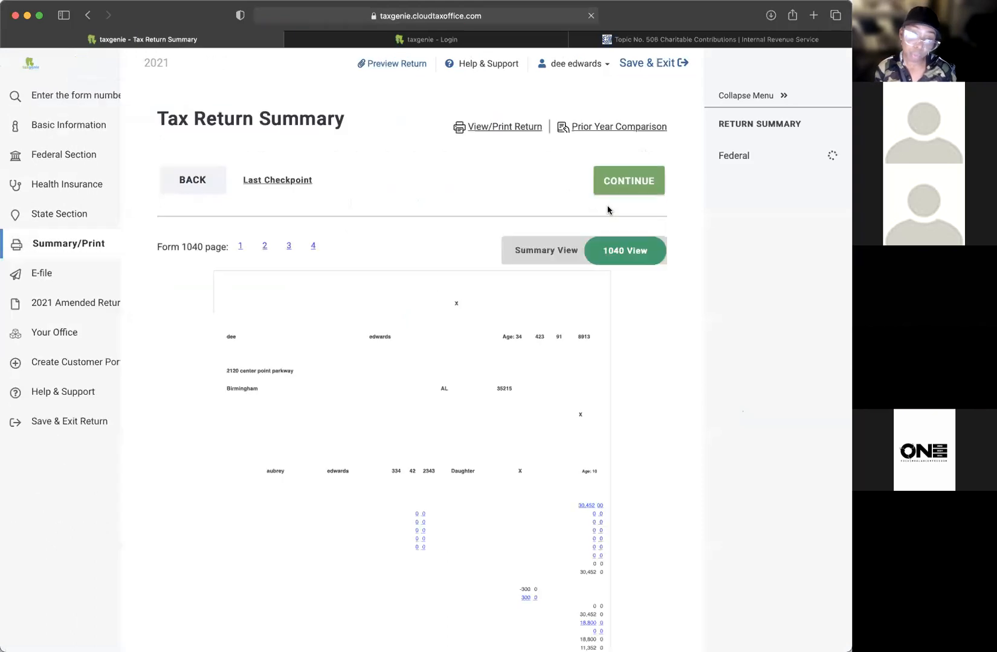
pyautogui.scroll(-5, 596, 319)
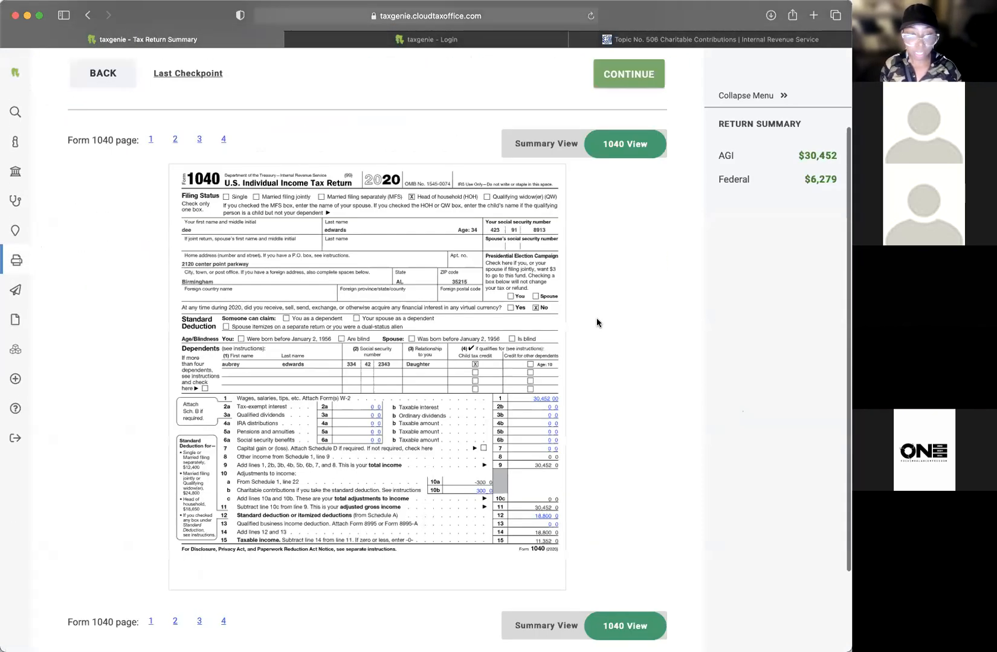
pyautogui.scroll(5, 596, 318)
pyautogui.scroll(-5, 596, 318)
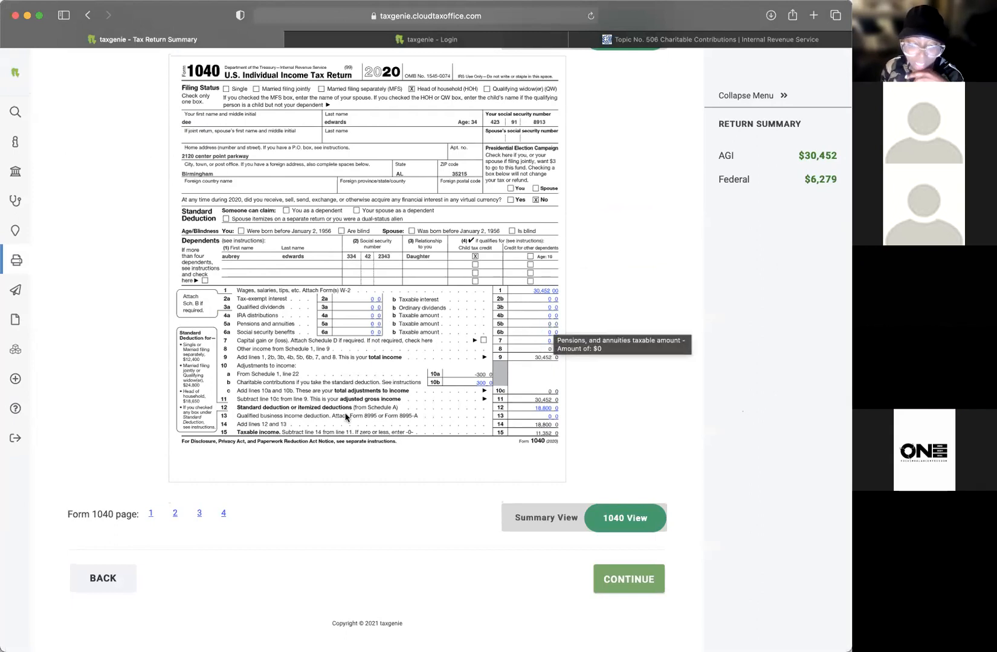
# Step: Toggle between Summary View and 1040 View, visit Federal Section, and return to Summary/Print
pyautogui.click(530, 519)
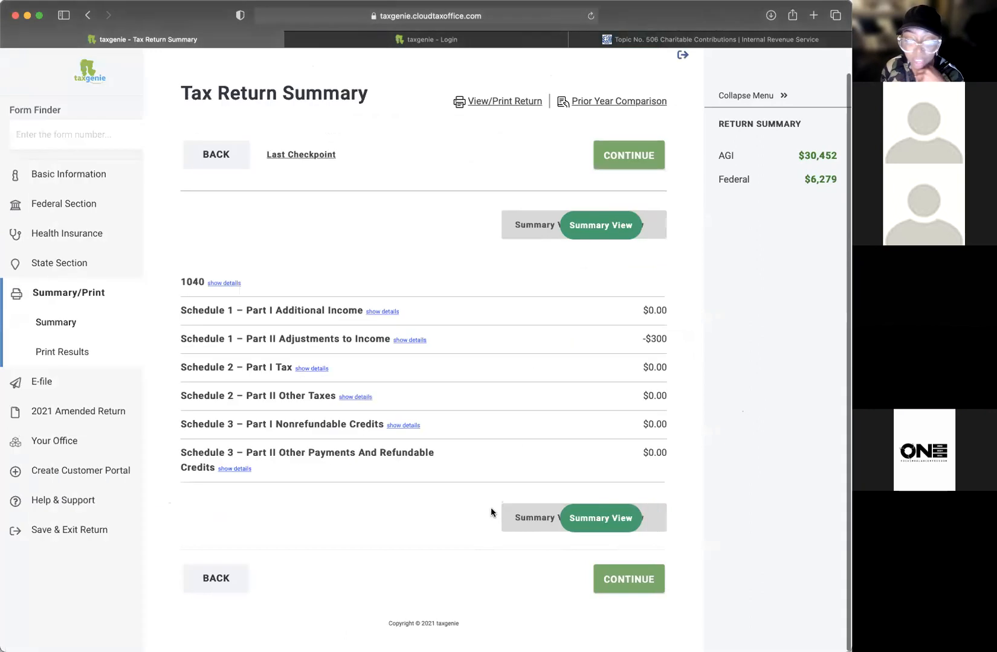
pyautogui.click(620, 532)
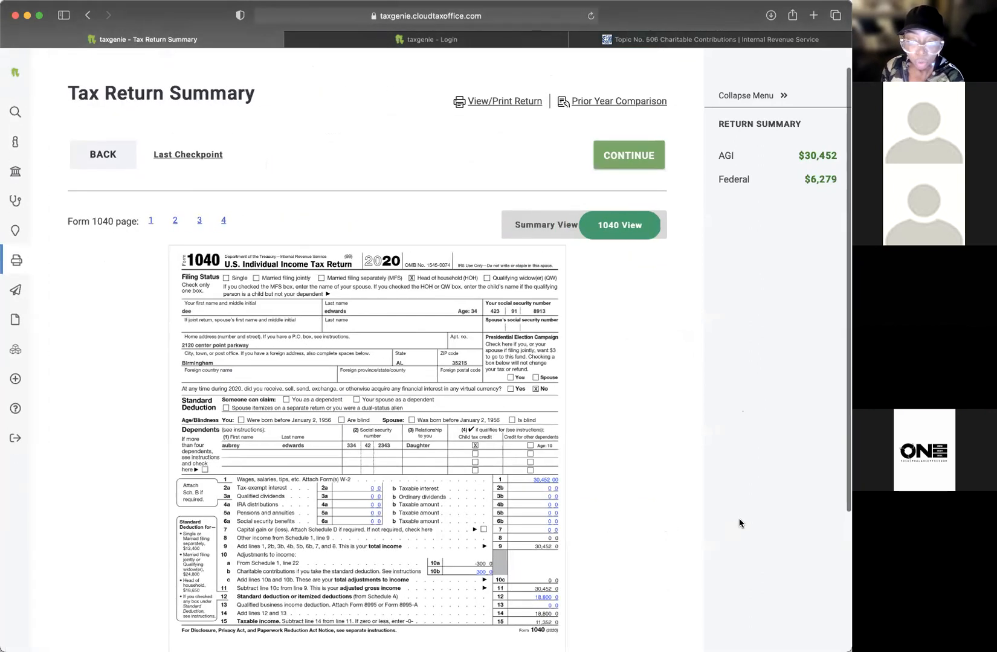
pyautogui.moveTo(48, 130)
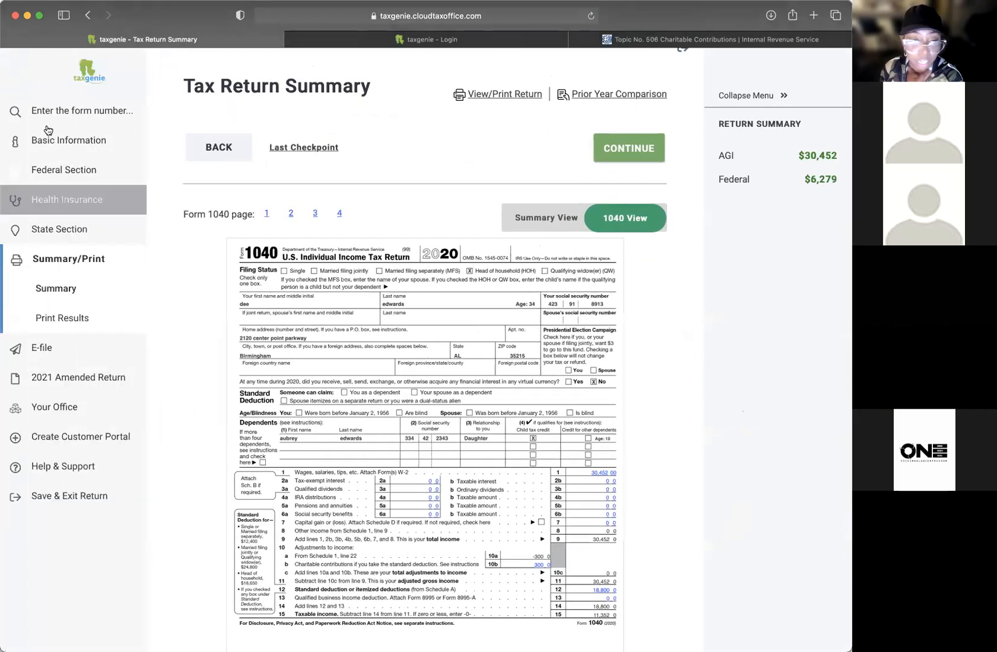
pyautogui.click(43, 174)
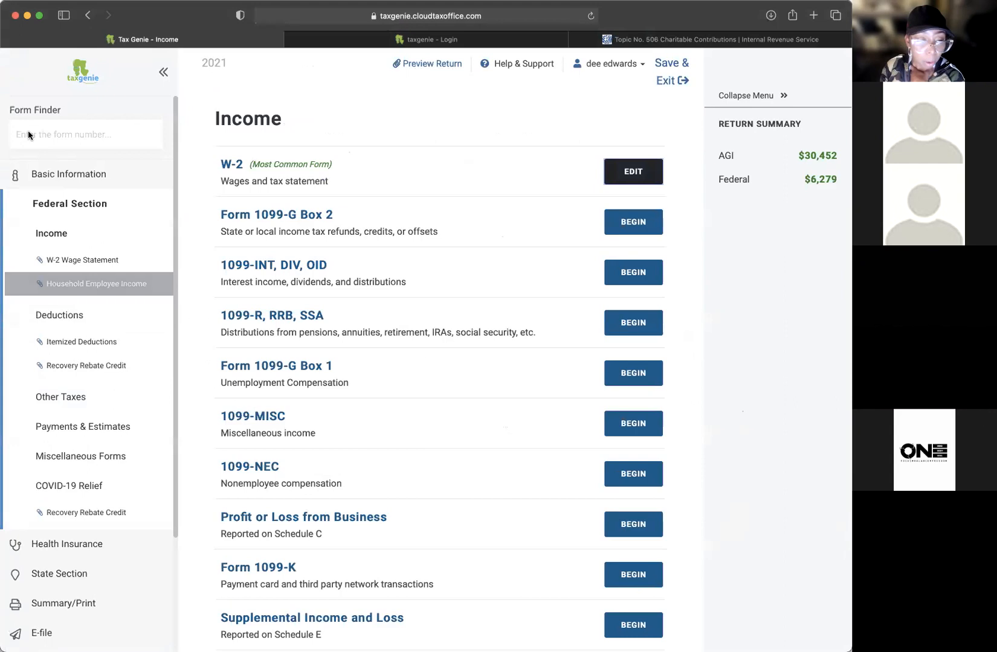
pyautogui.click(73, 602)
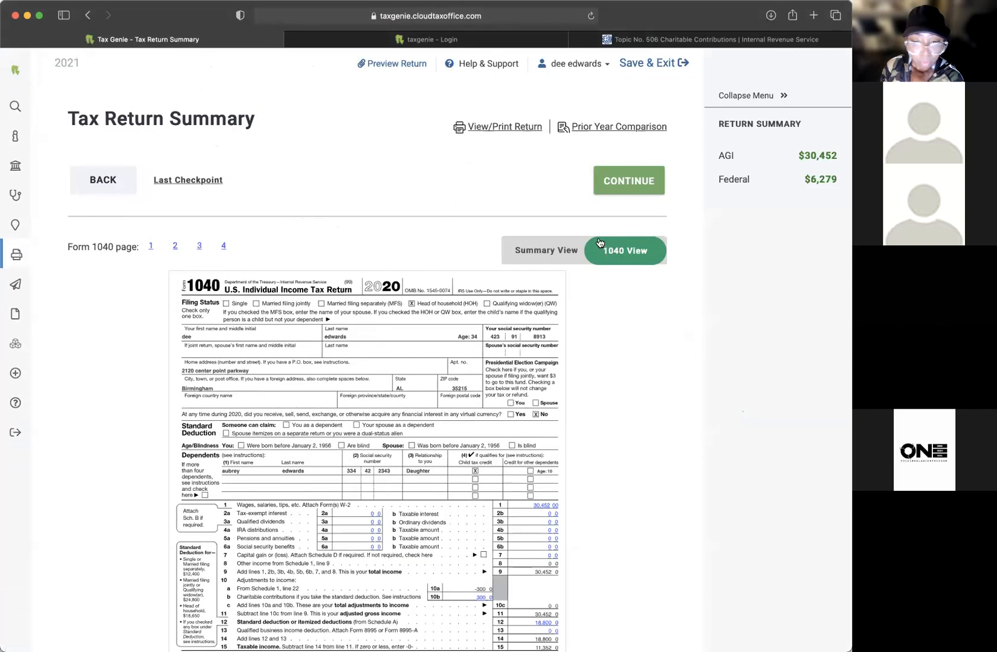
# Step: Continue past the federal warning about unfiled Alabama state taxes to the Due Diligence Checklist
pyautogui.click(624, 185)
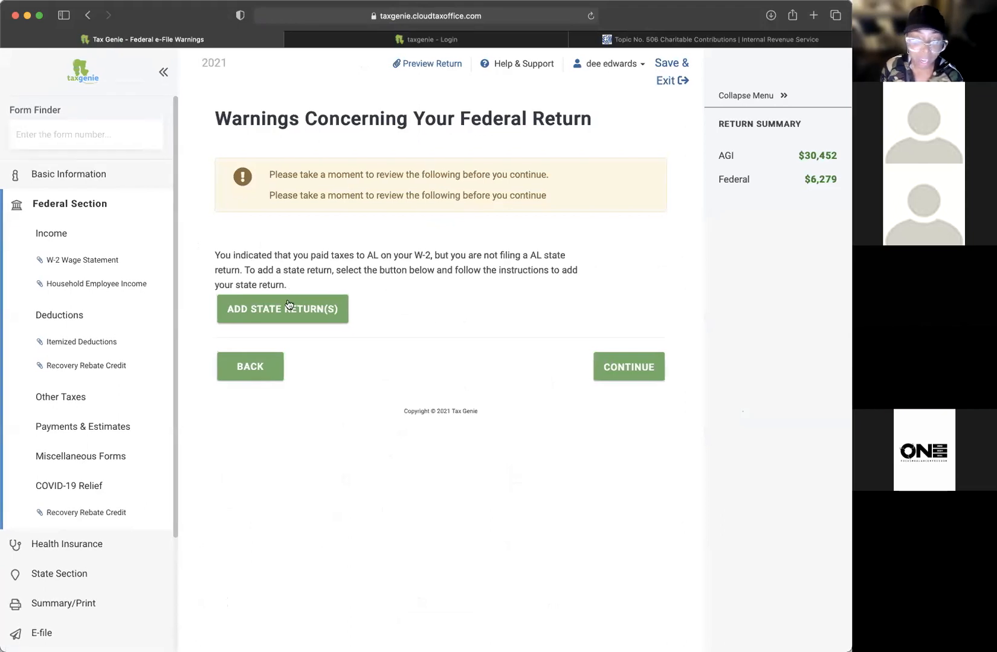
pyautogui.click(629, 366)
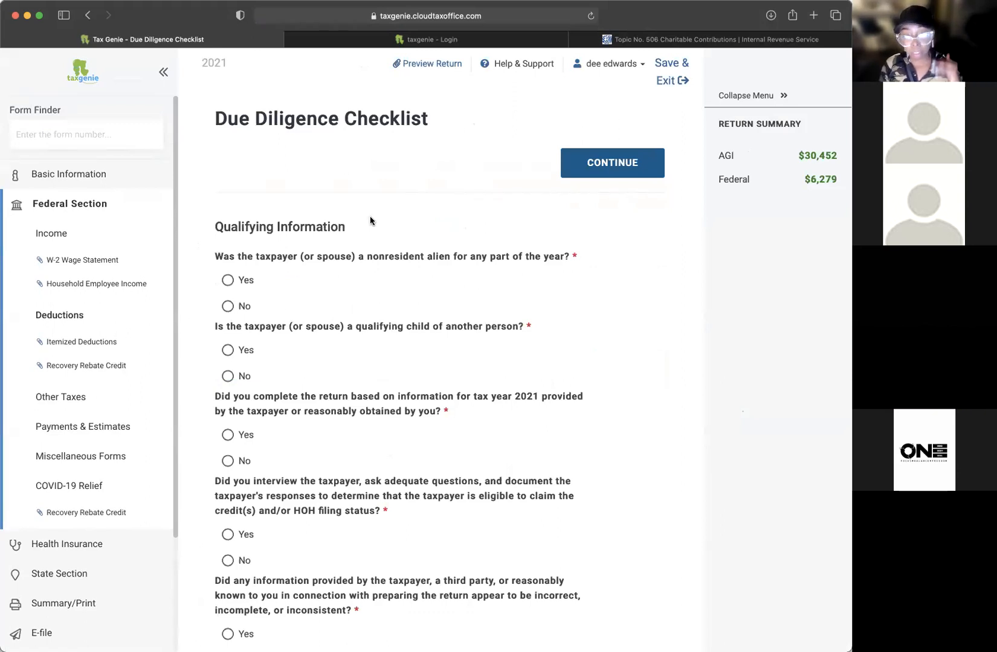
# Step: Answer No to the nonresident alien and qualifying child questions
pyautogui.scroll(-1, 372, 221)
pyautogui.scroll(1, 371, 221)
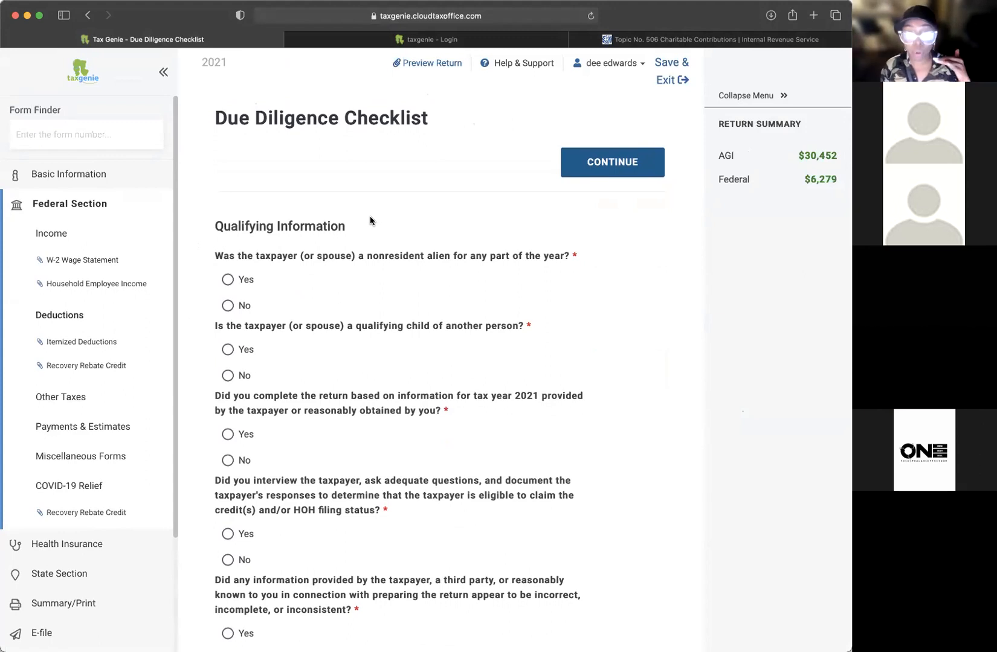
pyautogui.scroll(-2, 476, 273)
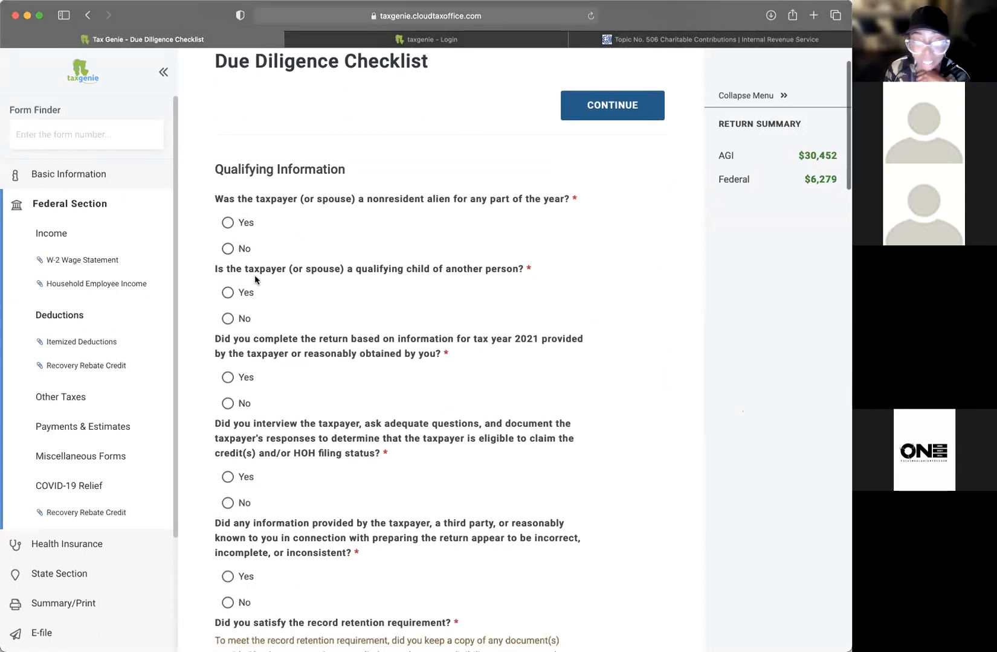
pyautogui.click(228, 249)
pyautogui.scroll(-2, 423, 316)
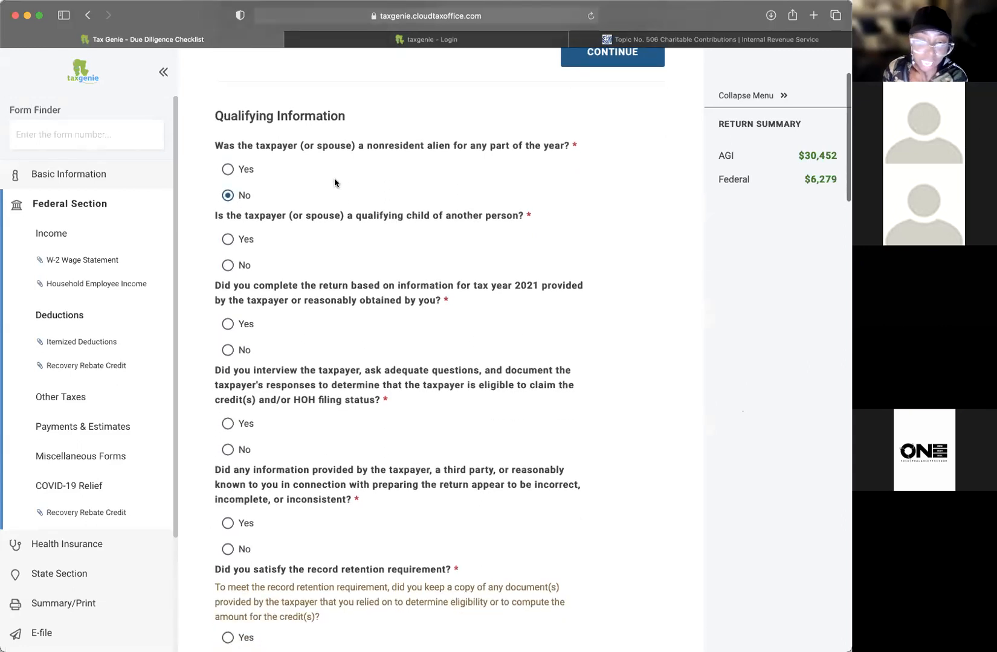
pyautogui.click(228, 265)
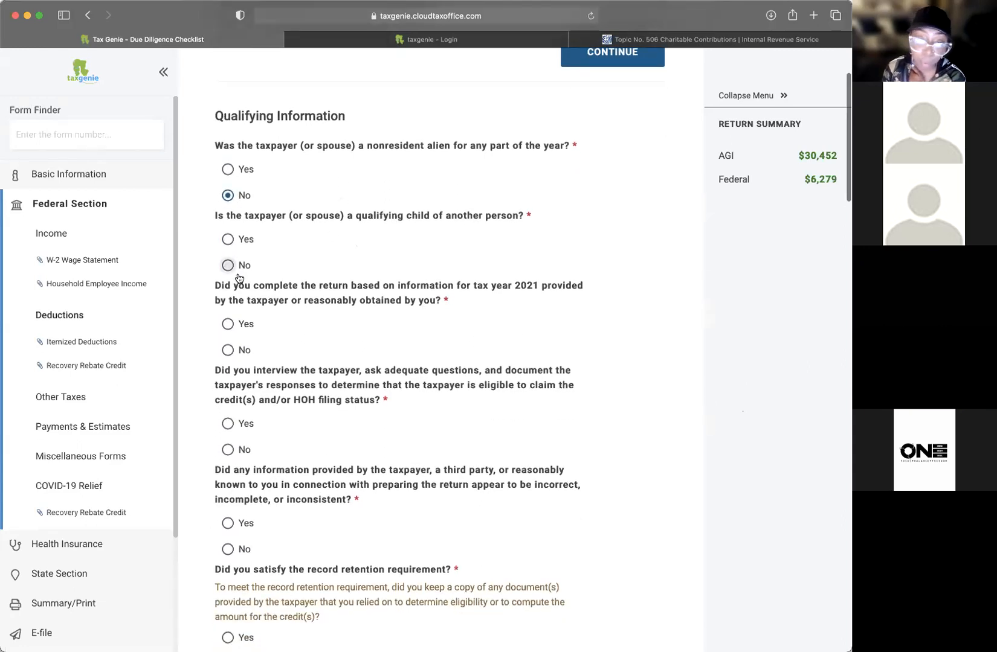
pyautogui.scroll(-3, 390, 272)
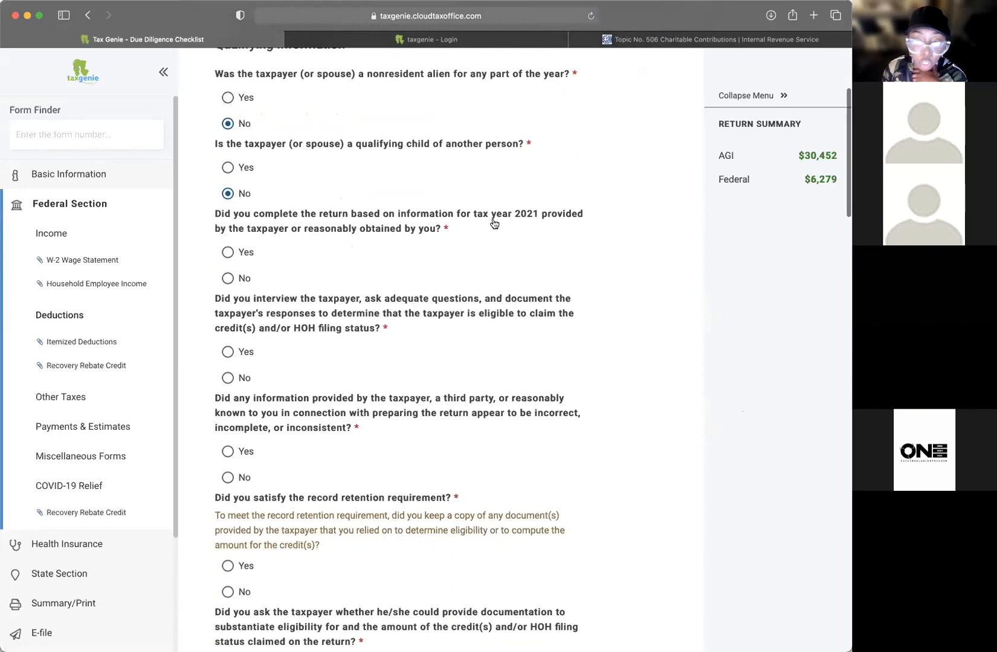
pyautogui.scroll(1, 555, 214)
pyautogui.scroll(-1, 555, 215)
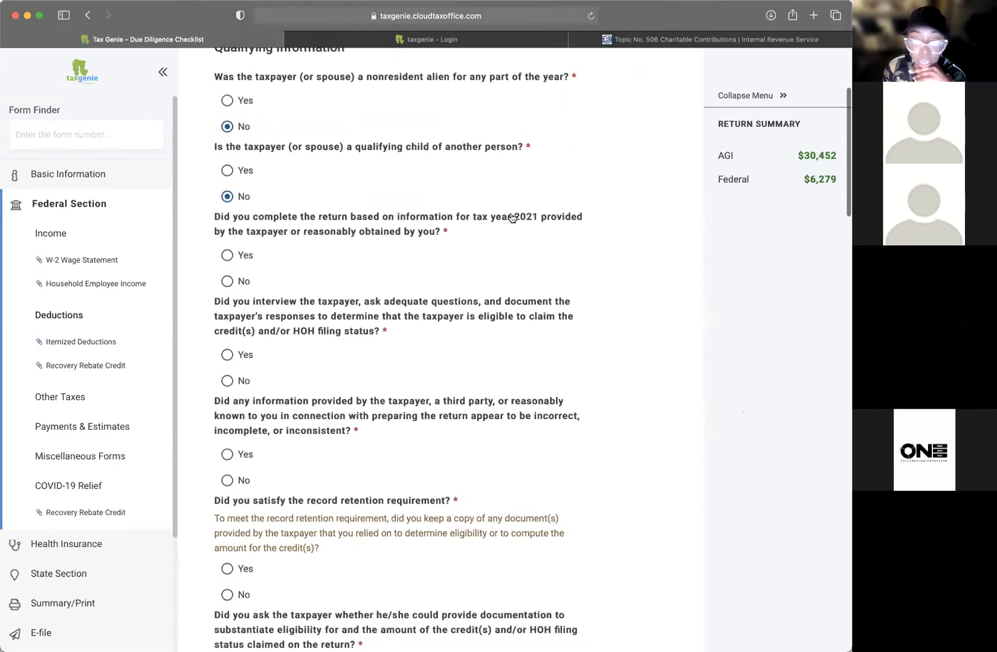
# Step: Answer Yes for 2021 info, interview and eligibility review, No for inconsistent info, Yes for record retention
pyautogui.click(228, 254)
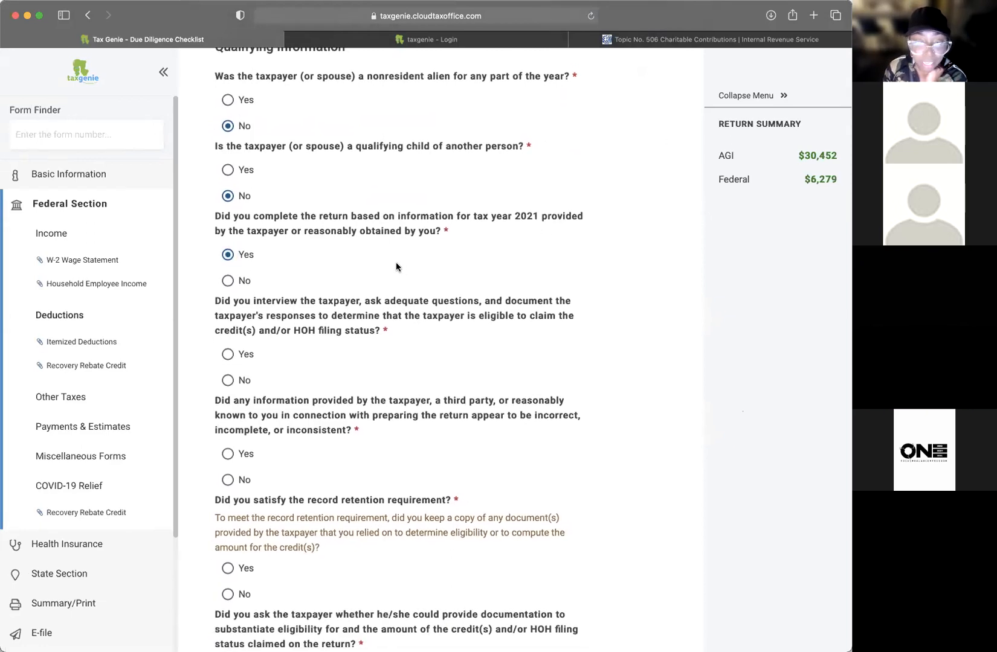
pyautogui.scroll(-2, 397, 265)
pyautogui.click(228, 295)
pyautogui.scroll(-2, 513, 291)
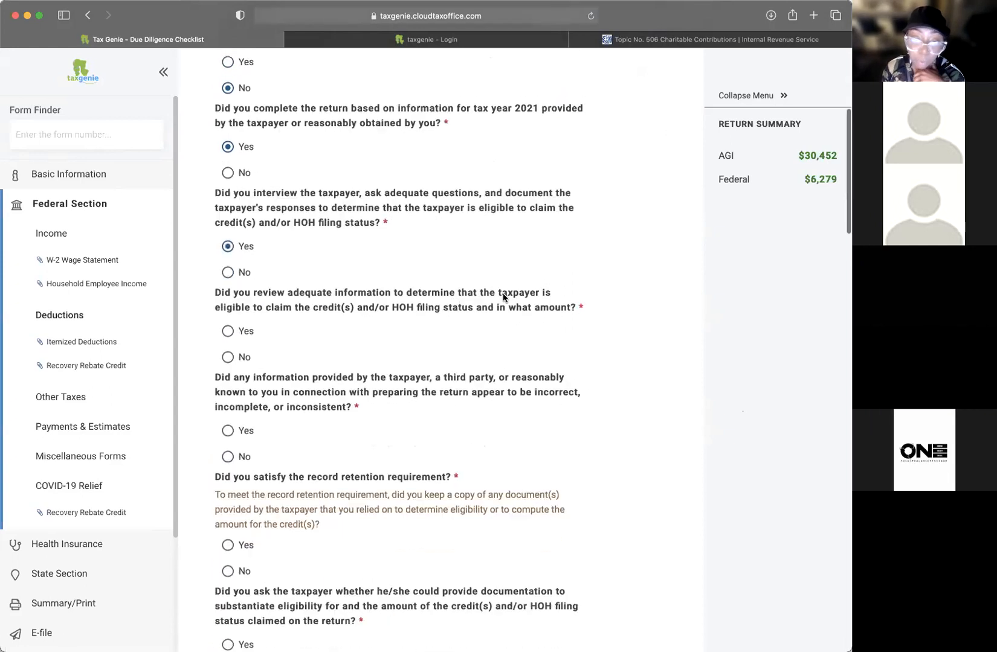
pyautogui.click(227, 326)
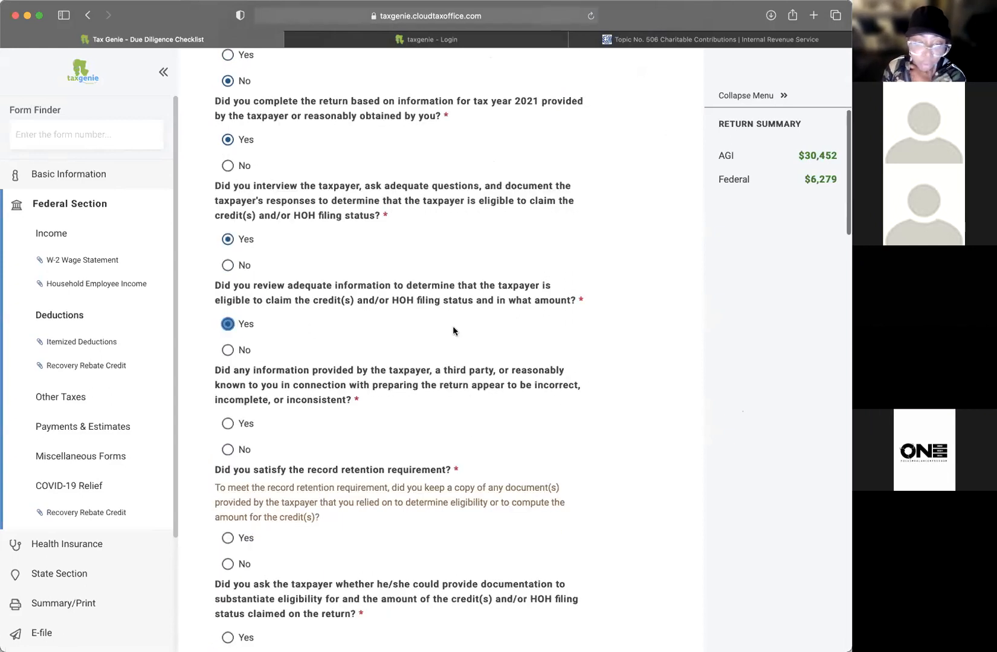
pyautogui.scroll(-2, 453, 325)
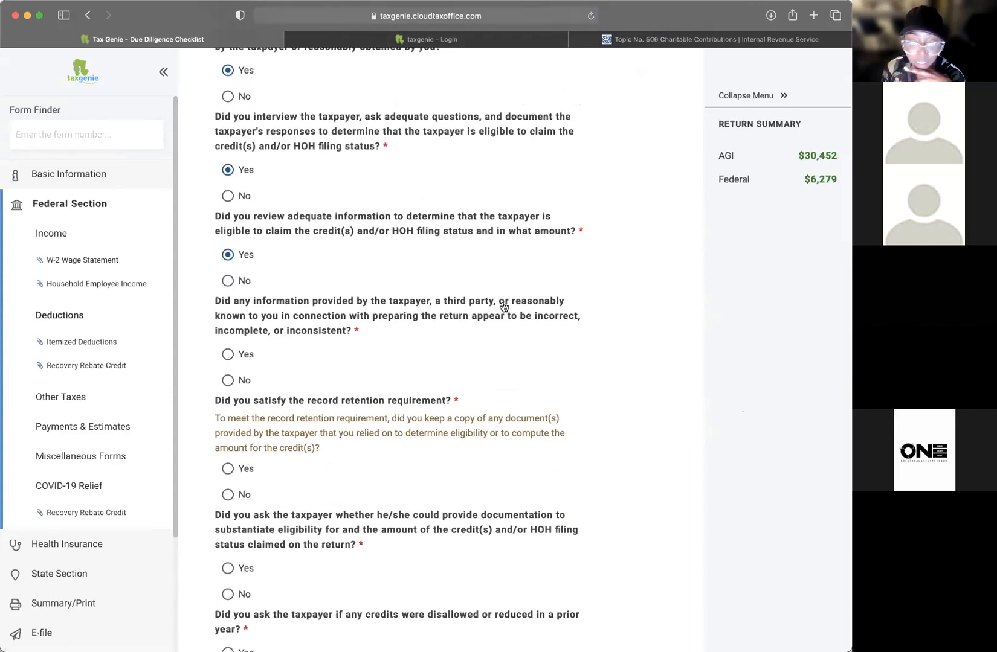
pyautogui.scroll(-1, 503, 307)
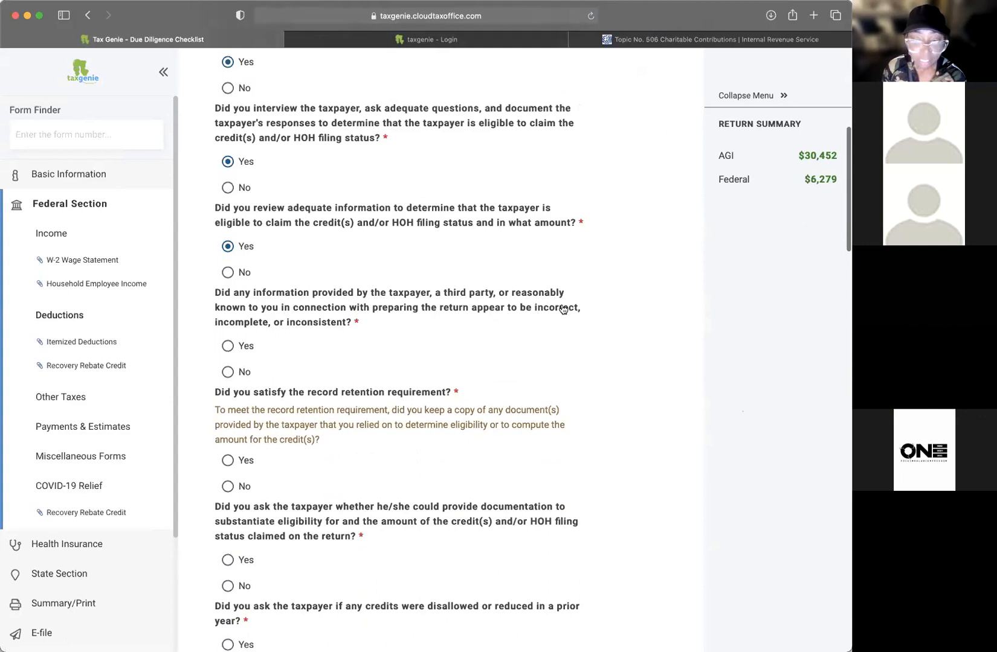
pyautogui.scroll(-1, 345, 314)
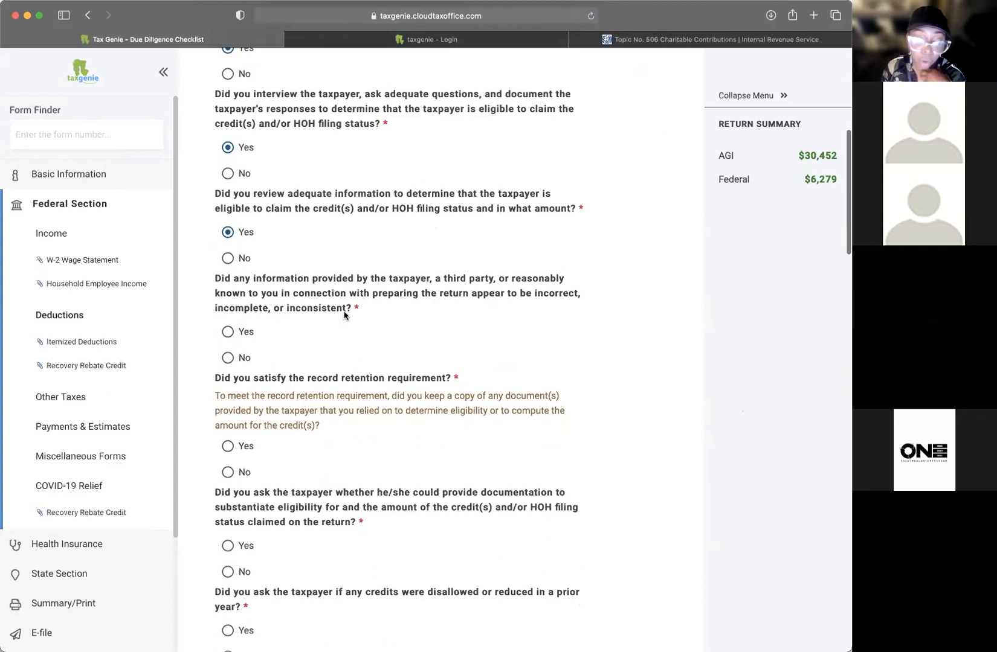
pyautogui.scroll(-3, 344, 314)
pyautogui.click(228, 302)
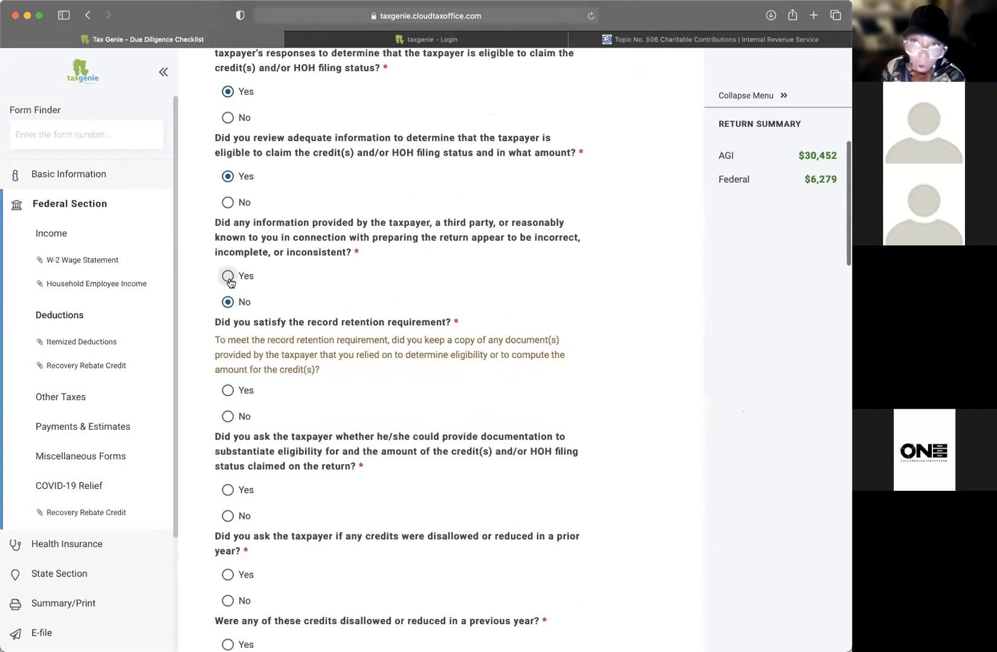
pyautogui.scroll(-1, 686, 273)
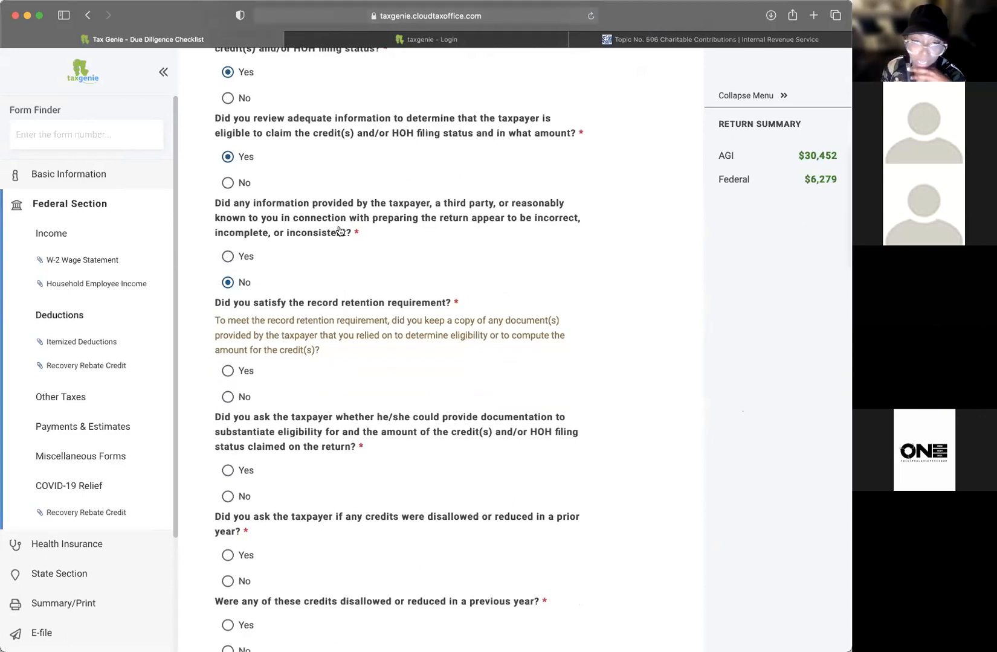
pyautogui.scroll(-1, 407, 292)
pyautogui.click(241, 341)
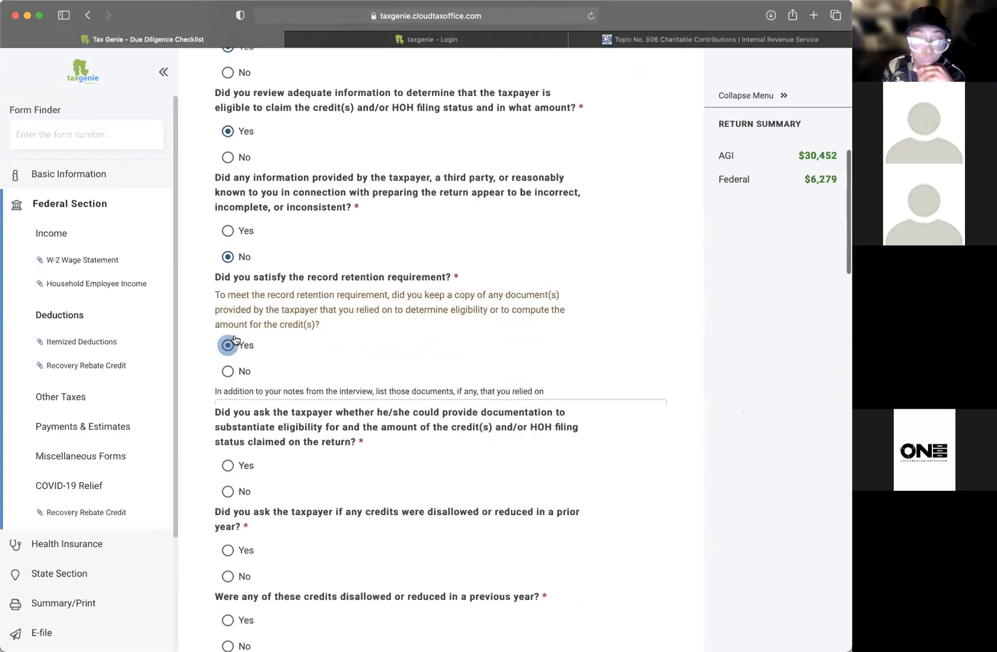
# Step: List relied-on documents: ss card, birth certificate, prior year tax return, income and expense documents, notes on file
pyautogui.click(322, 402)
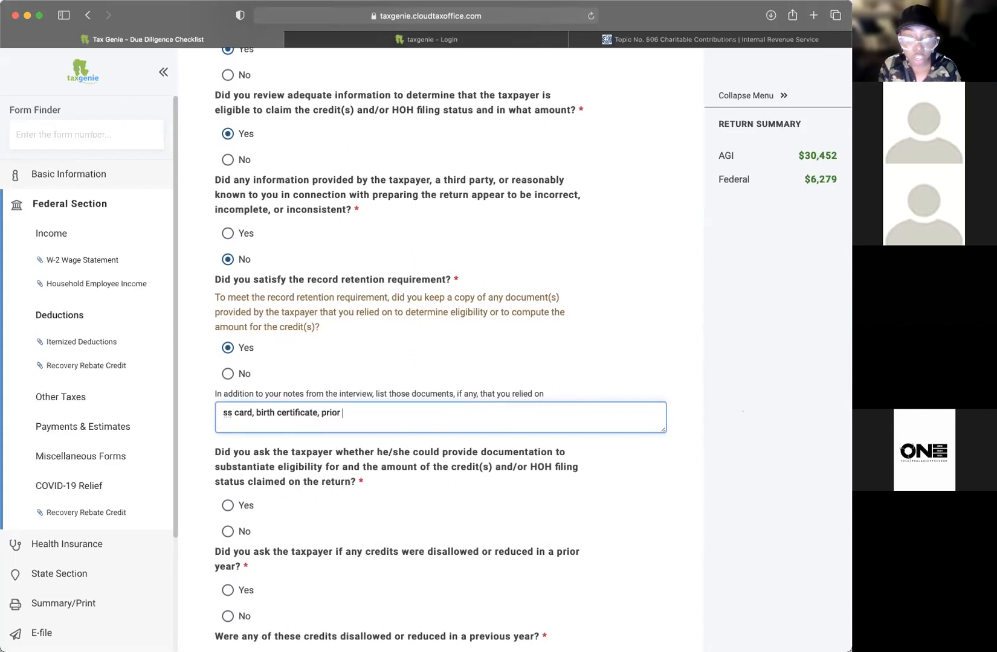
pyautogui.write('incom')
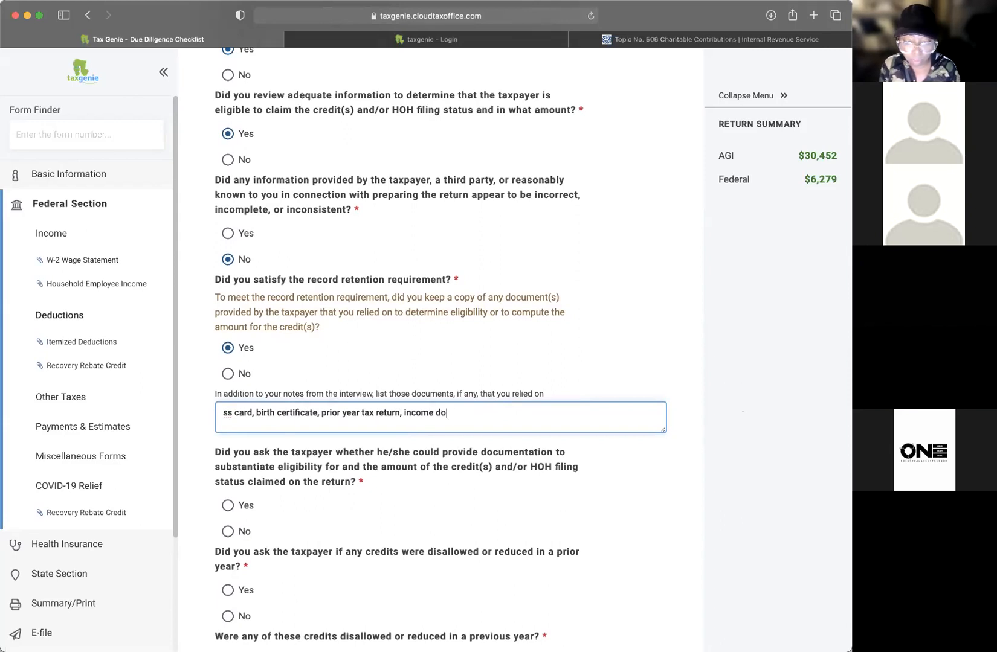
pyautogui.write('e and expens')
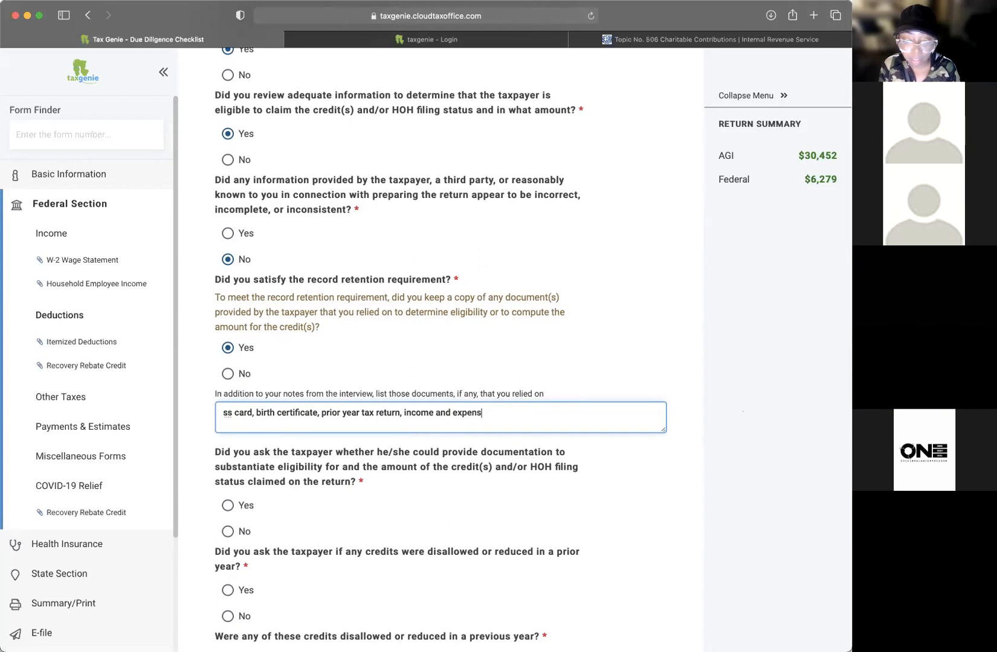
pyautogui.write('e documents, made notes on file')
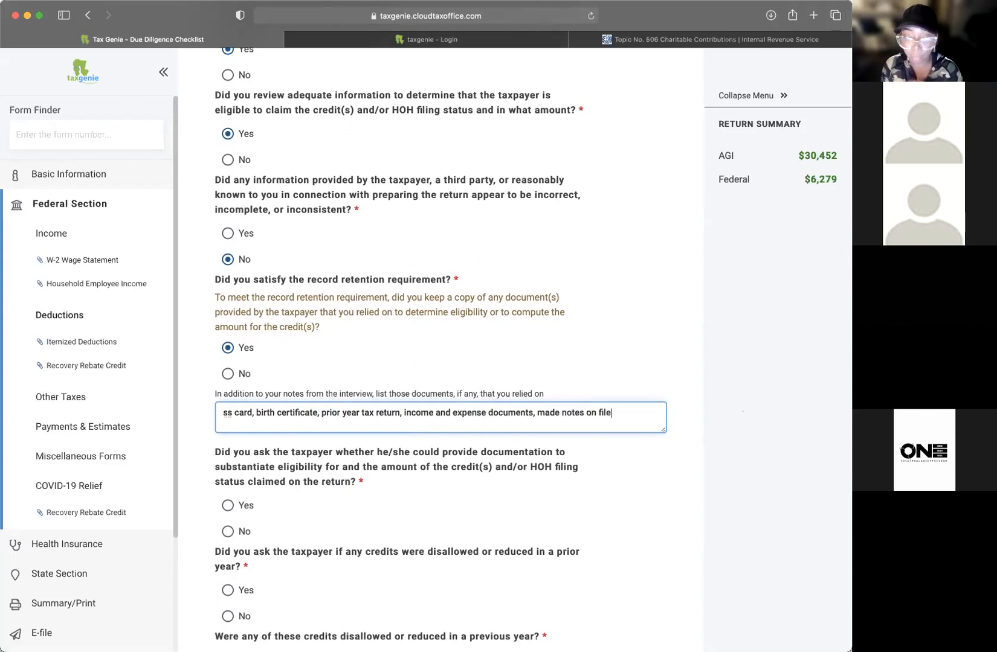
pyautogui.scroll(-2, 620, 413)
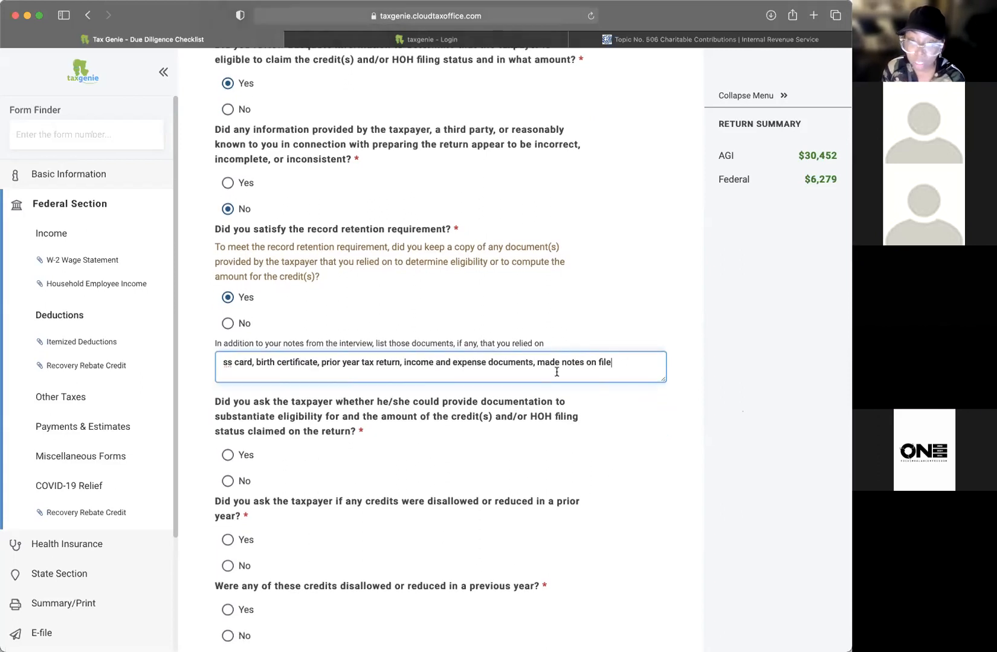
pyautogui.scroll(10, 584, 352)
# Step: Answer Yes to requesting supporting documentation and to asking about prior disallowed credits
pyautogui.scroll(-6, 584, 353)
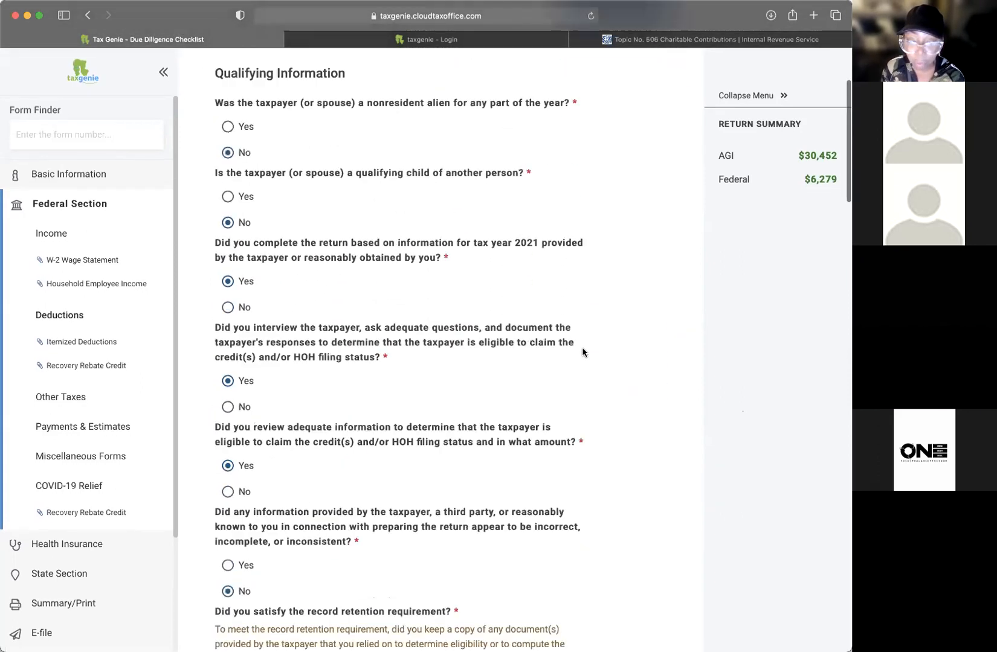
pyautogui.scroll(-10, 583, 353)
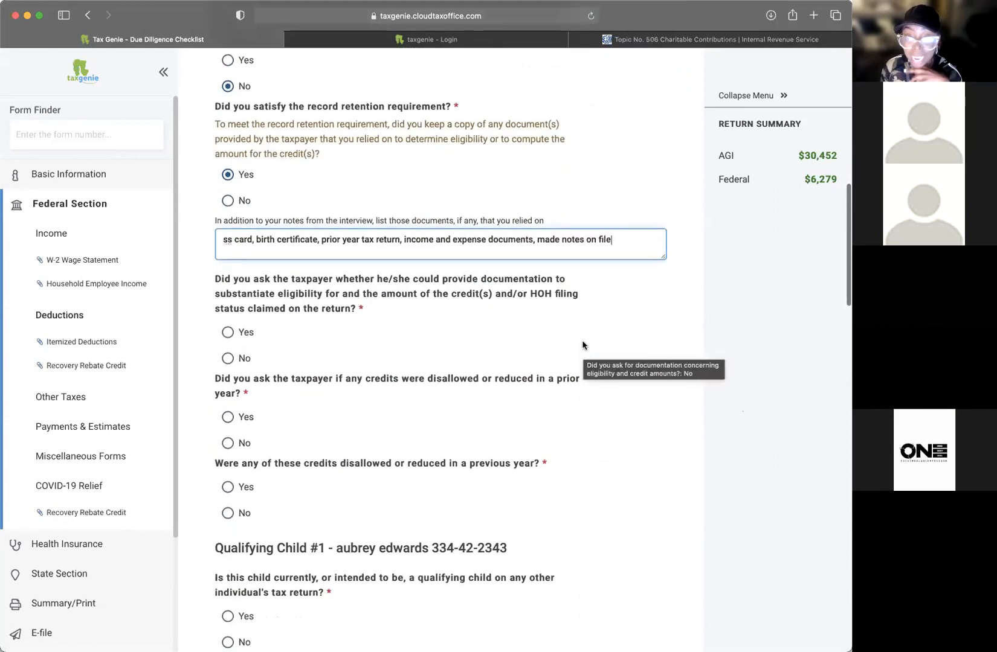
pyautogui.scroll(-1, 463, 325)
pyautogui.scroll(2, 544, 272)
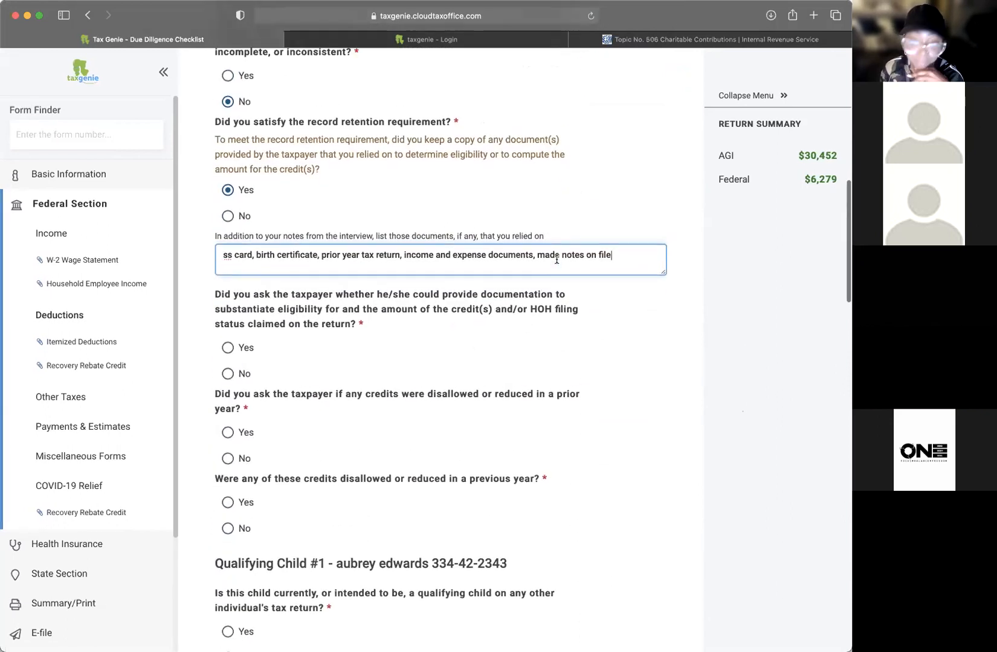
pyautogui.scroll(-2, 355, 311)
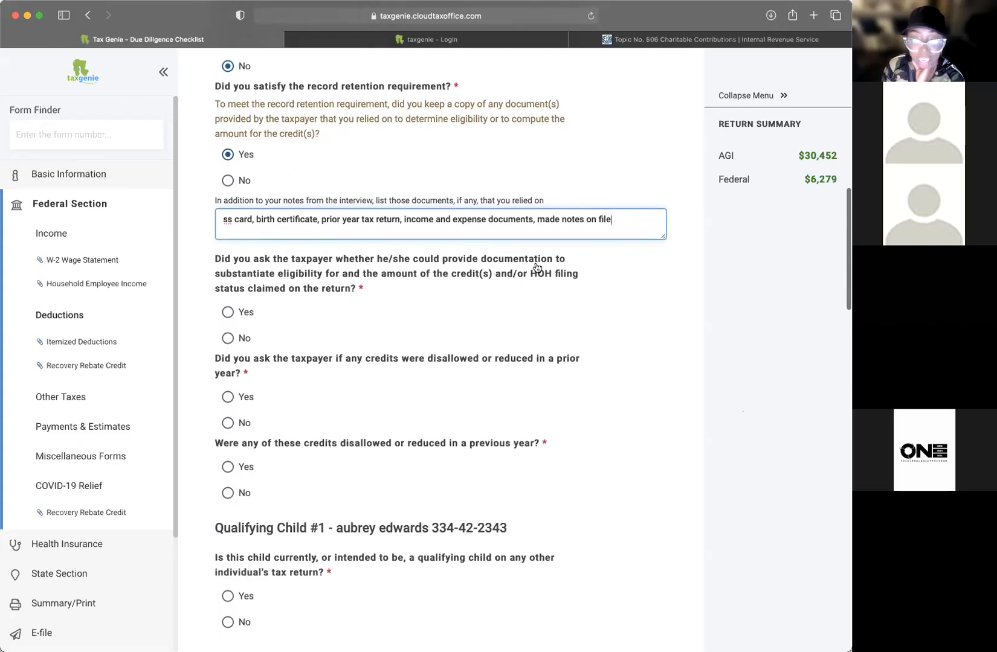
pyautogui.scroll(-1, 260, 296)
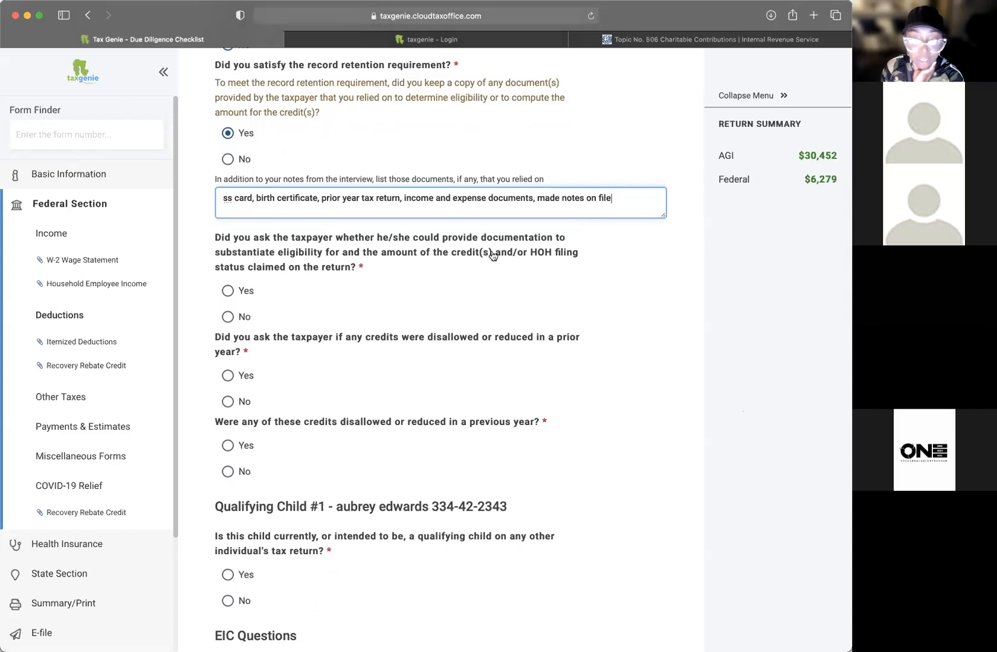
pyautogui.scroll(2, 575, 257)
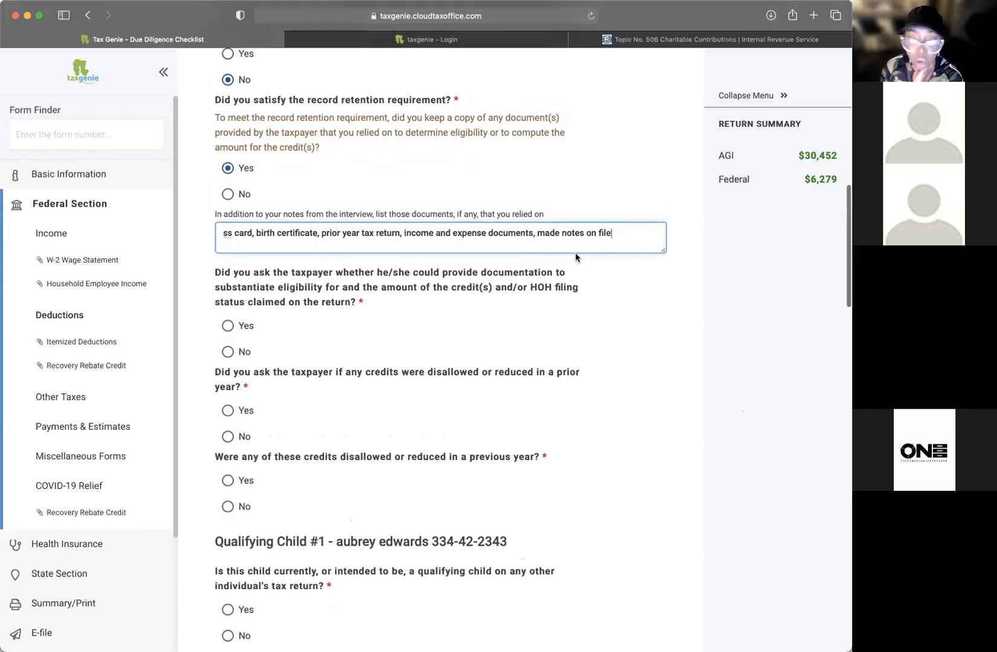
pyautogui.scroll(-3, 363, 275)
pyautogui.click(244, 272)
pyautogui.scroll(-2, 318, 290)
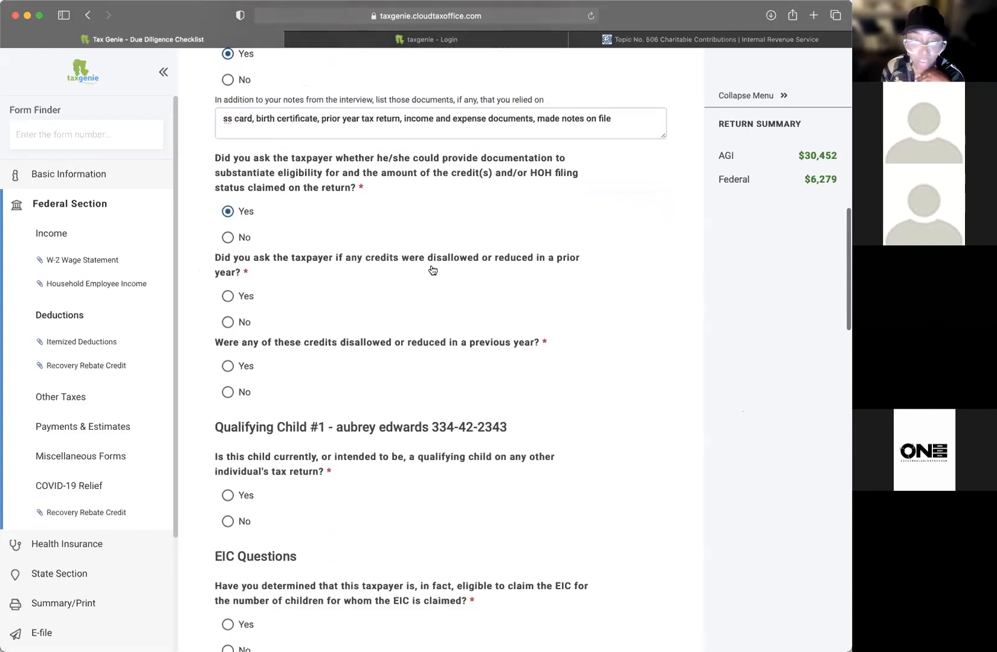
pyautogui.click(247, 296)
# Step: Answer No to whether any credits were disallowed or reduced in a previous year
pyautogui.scroll(-1, 323, 302)
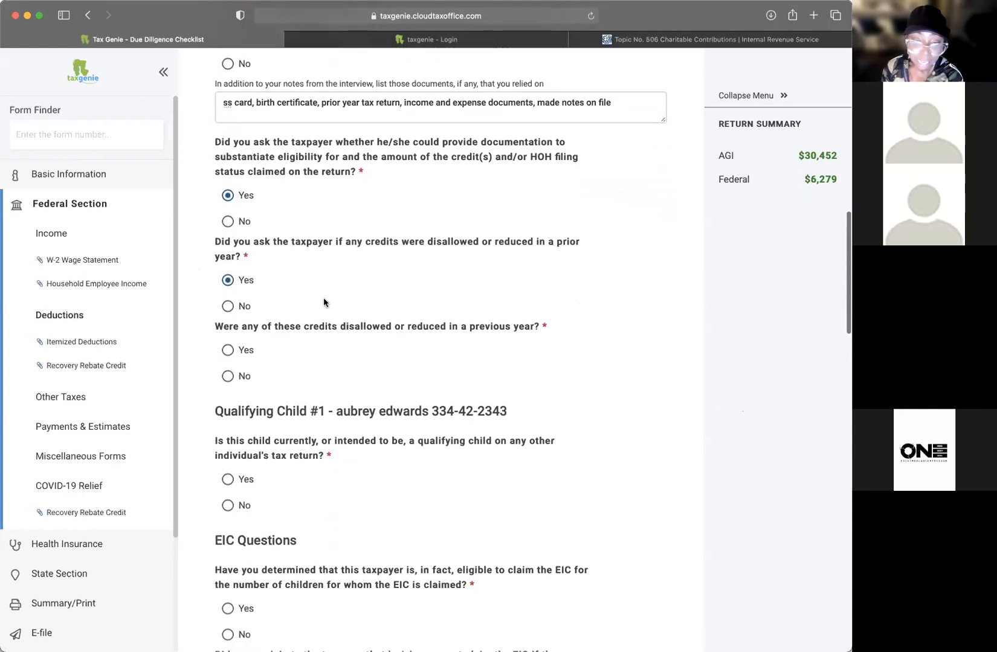
pyautogui.scroll(-3, 324, 302)
pyautogui.click(244, 322)
pyautogui.click(229, 297)
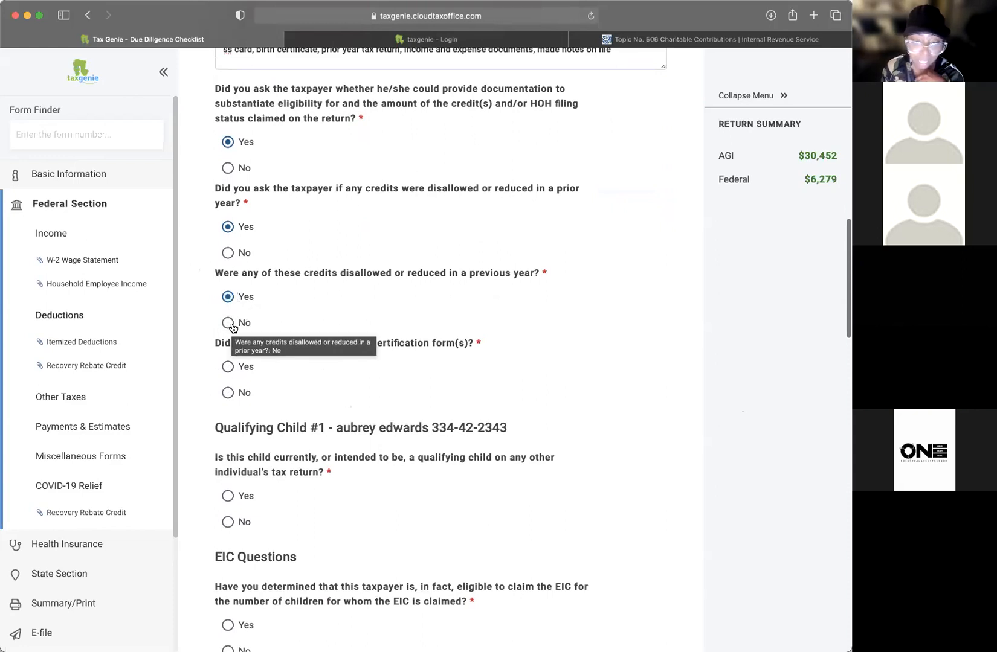
pyautogui.click(240, 323)
pyautogui.scroll(-5, 358, 314)
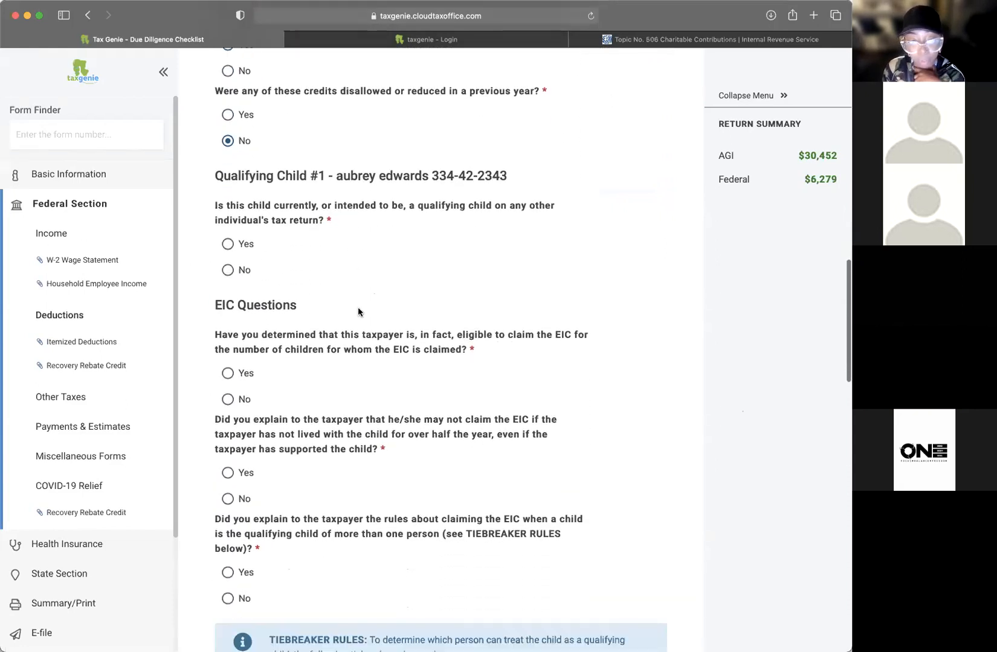
# Step: Answer No: the child is not anyone else's qualifying child
pyautogui.scroll(4, 286, 211)
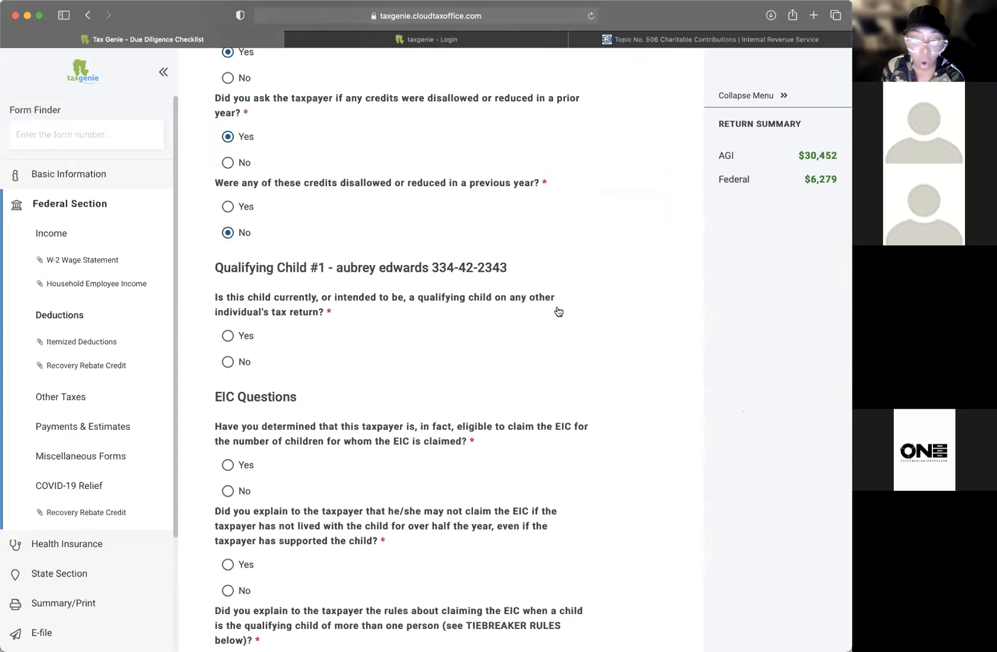
pyautogui.scroll(-2, 299, 318)
pyautogui.click(227, 319)
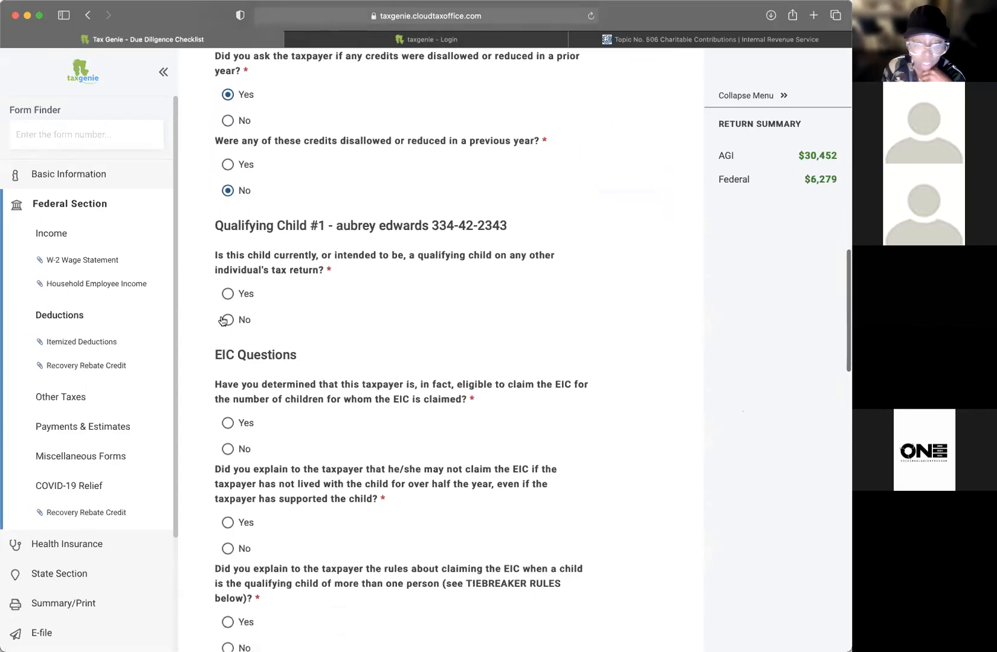
# Step: Answer Yes to EIC eligibility, the residency-rule explanation and the tiebreaker-rules explanation
pyautogui.scroll(-5, 473, 323)
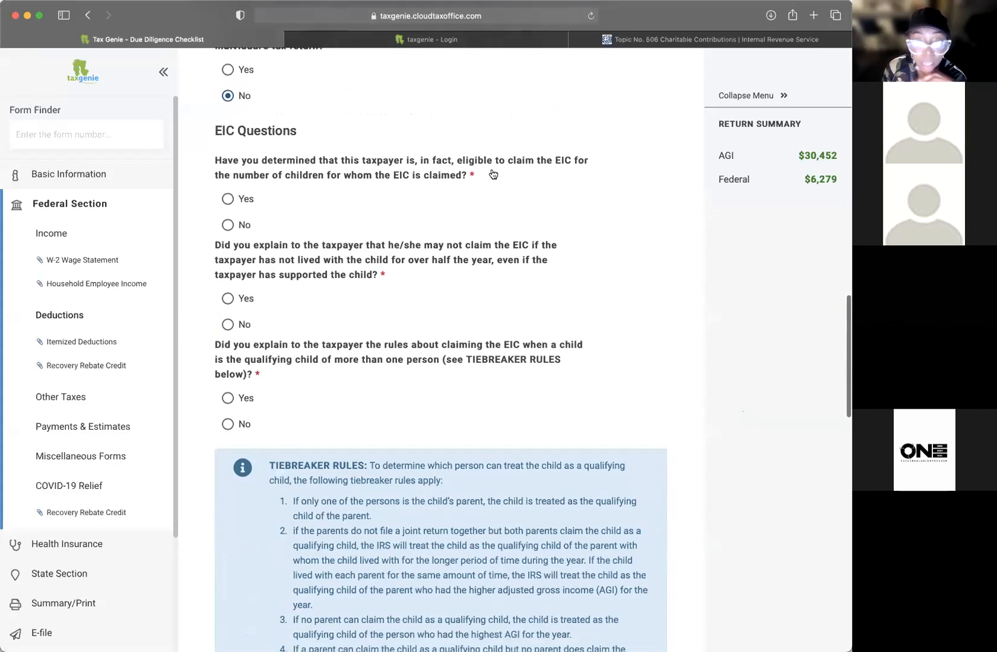
pyautogui.scroll(-1, 450, 162)
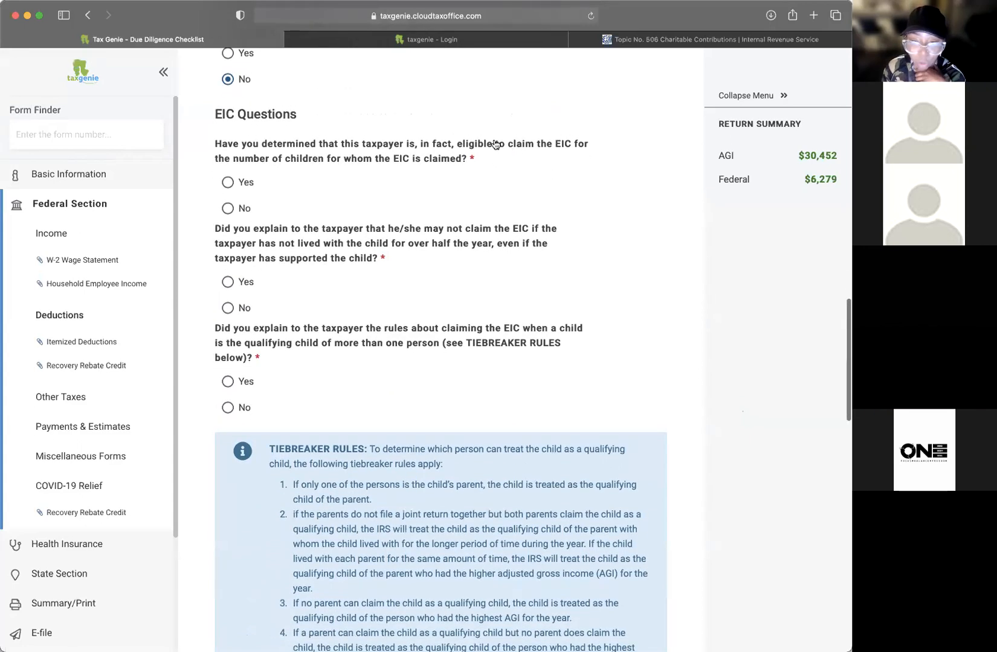
pyautogui.click(233, 184)
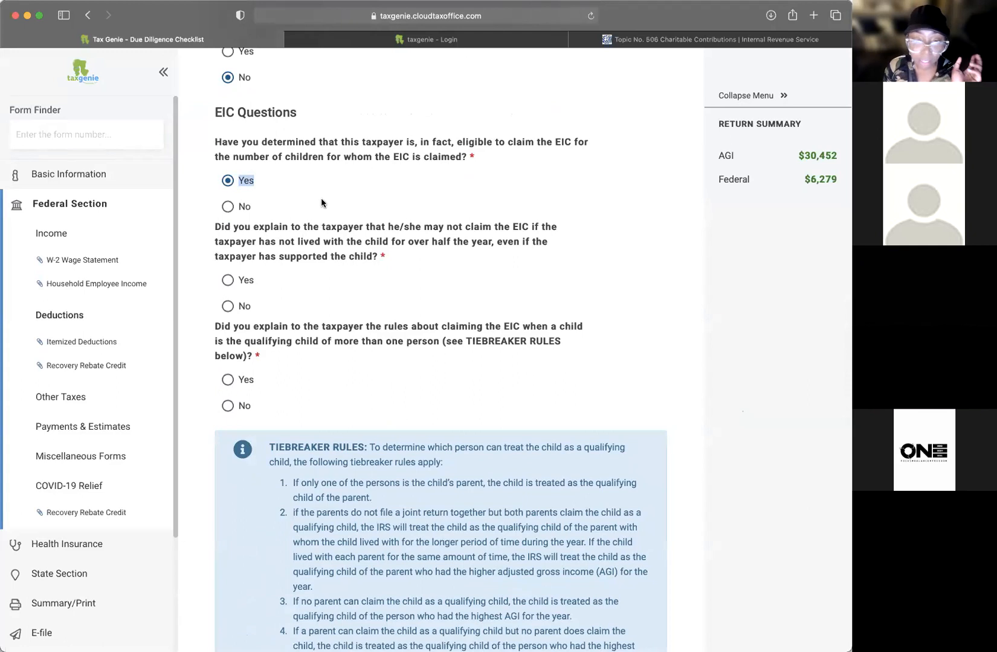
pyautogui.scroll(-1, 329, 212)
pyautogui.click(227, 243)
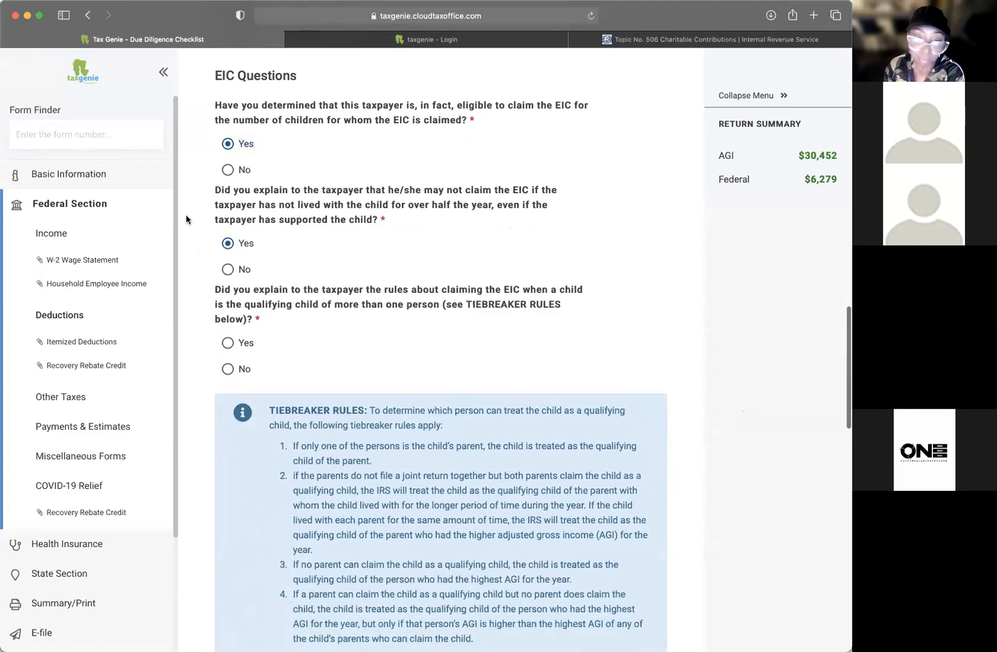
pyautogui.scroll(-1, 325, 282)
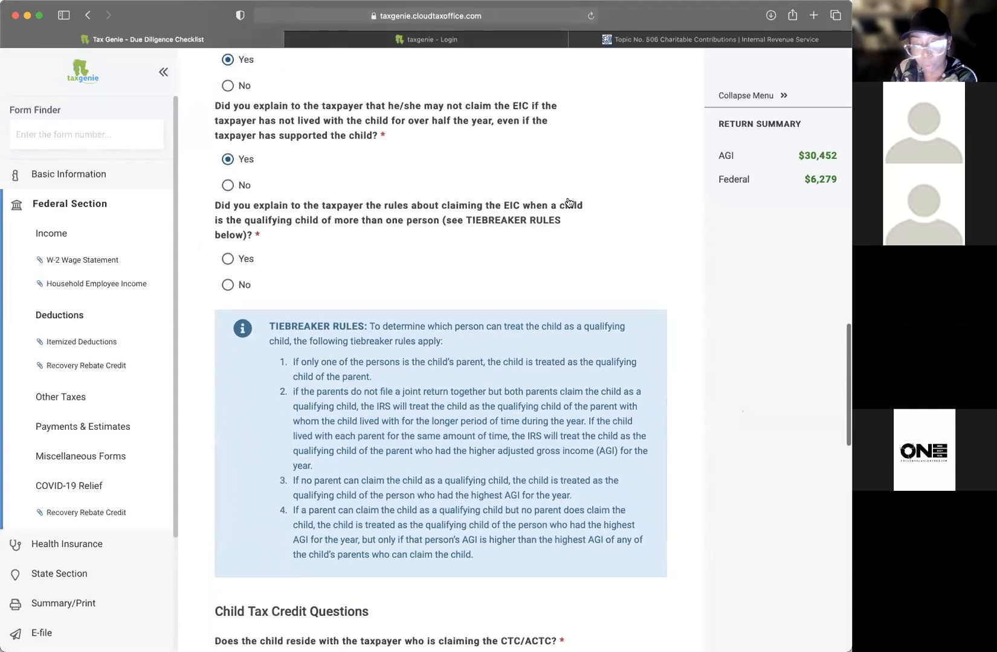
pyautogui.click(228, 259)
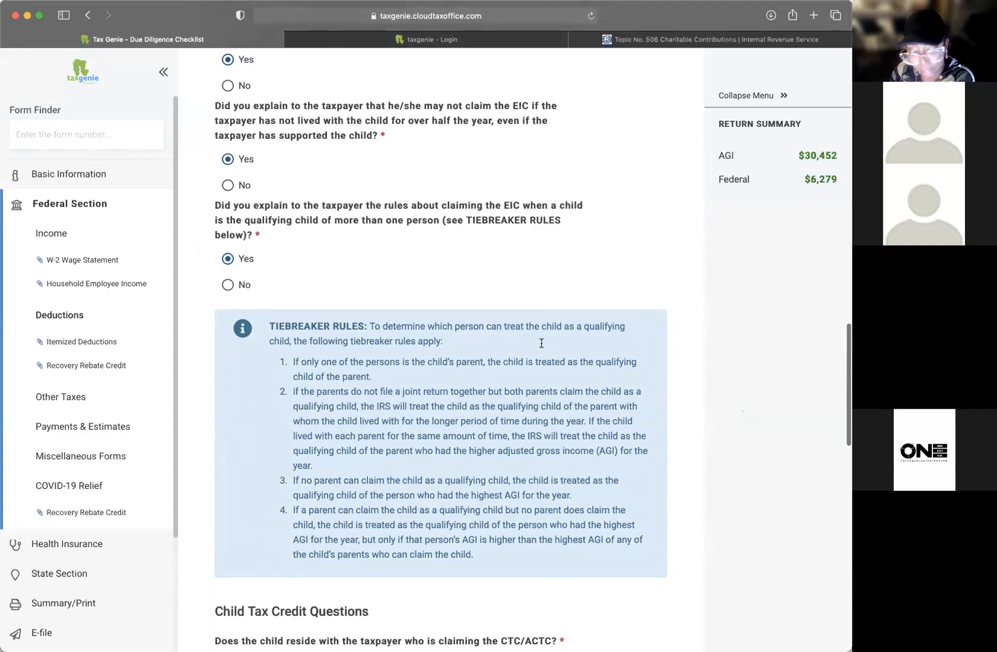
pyautogui.scroll(-5, 472, 310)
# Step: Answer Yes to the three Child Tax Credit questions: child lives with taxpayer, residency rule, divorced-parents rules
pyautogui.scroll(-3, 327, 440)
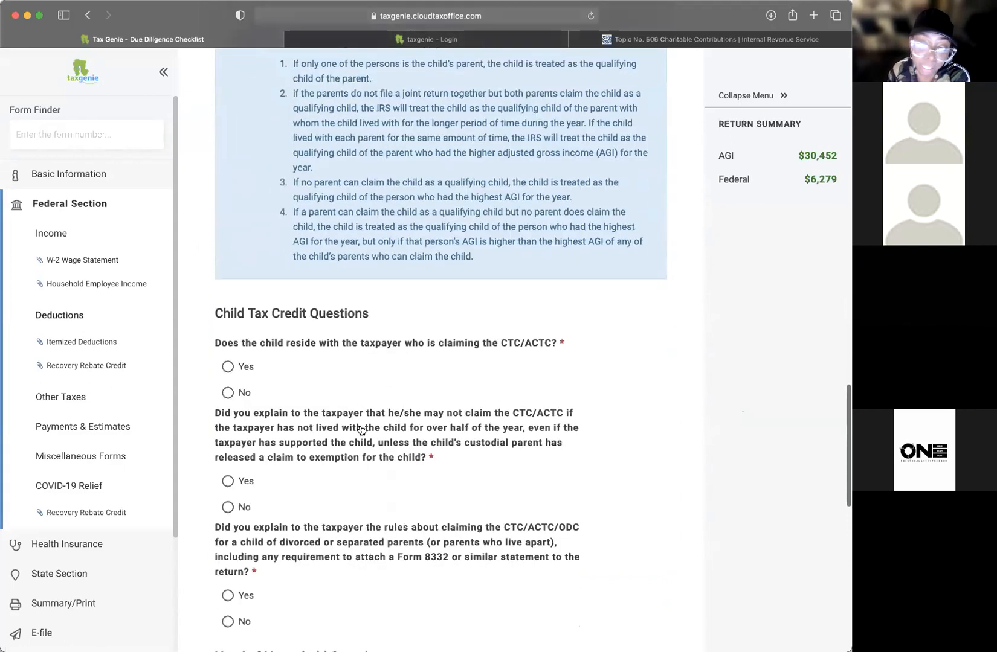
pyautogui.click(228, 337)
pyautogui.scroll(-1, 347, 403)
pyautogui.scroll(-2, 347, 404)
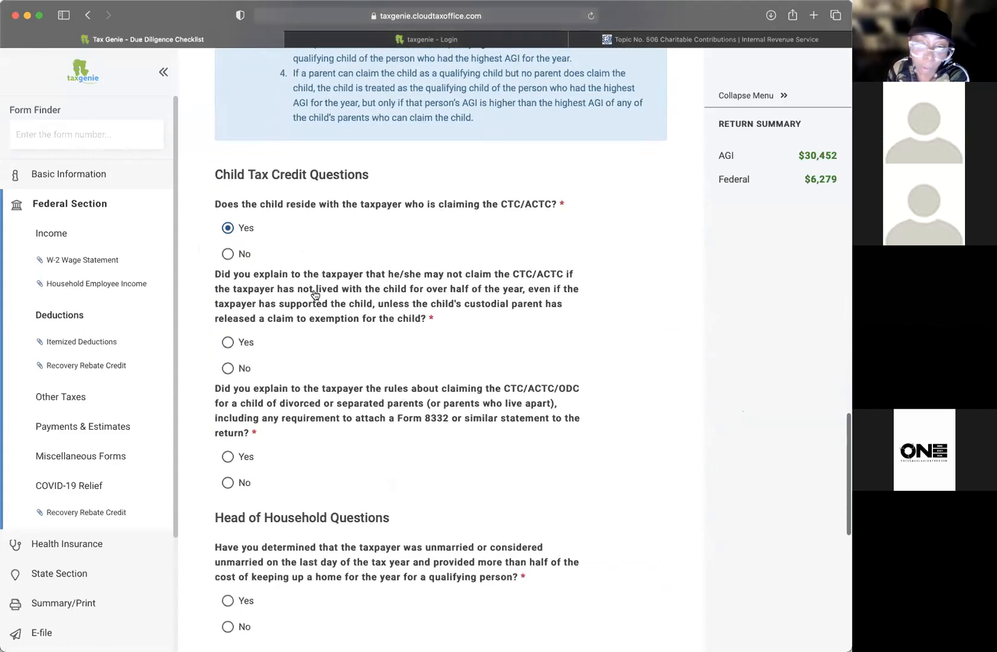
pyautogui.scroll(1, 350, 292)
pyautogui.scroll(-1, 393, 333)
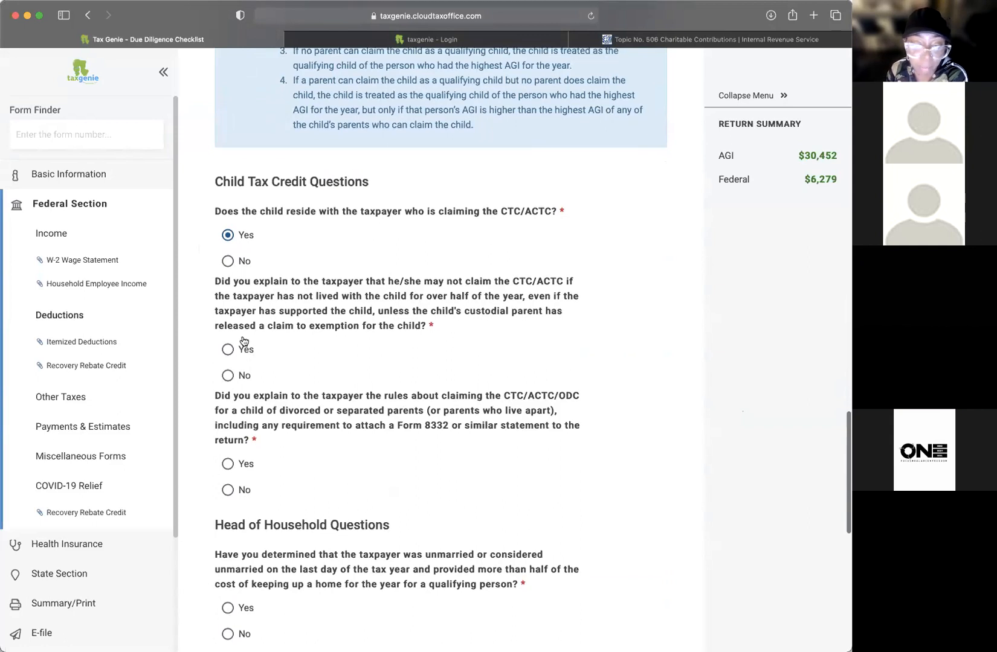
pyautogui.click(242, 355)
pyautogui.scroll(-2, 338, 353)
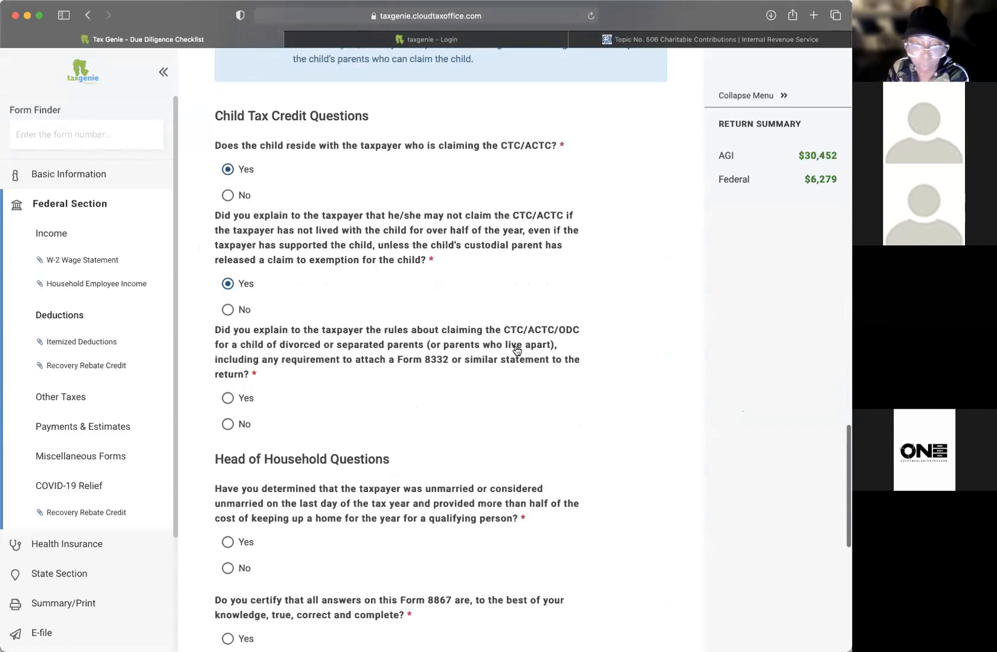
pyautogui.scroll(-1, 515, 350)
pyautogui.scroll(-1, 514, 350)
pyautogui.scroll(1, 527, 265)
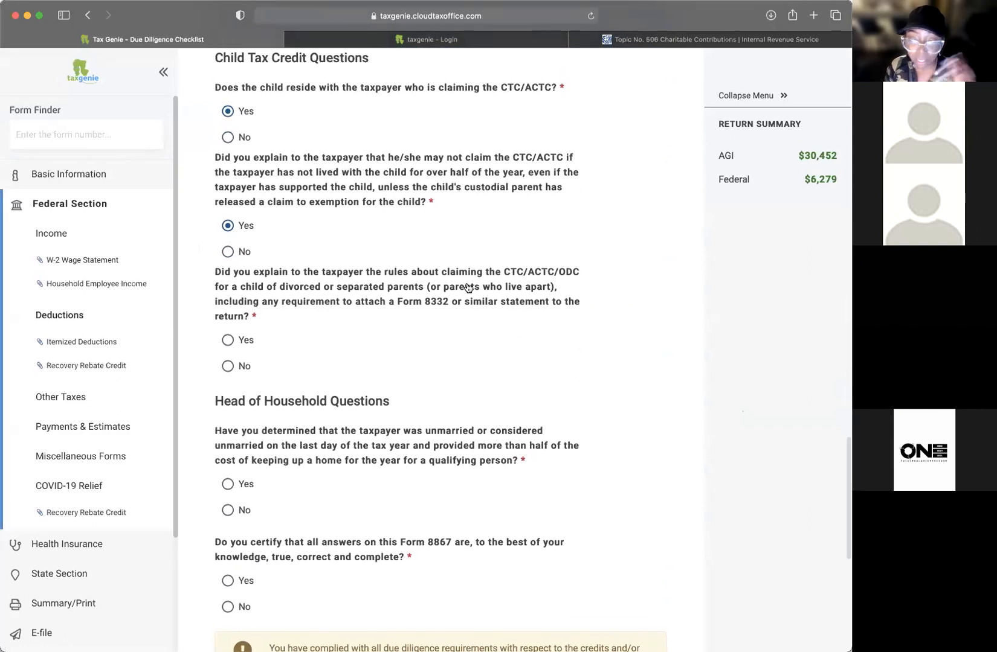
pyautogui.click(240, 341)
# Step: Answer Yes that the taxpayer qualifies for head of household
pyautogui.scroll(-5, 381, 356)
pyautogui.moveTo(247, 279); pyautogui.dragTo(418, 295)
pyautogui.click(461, 325)
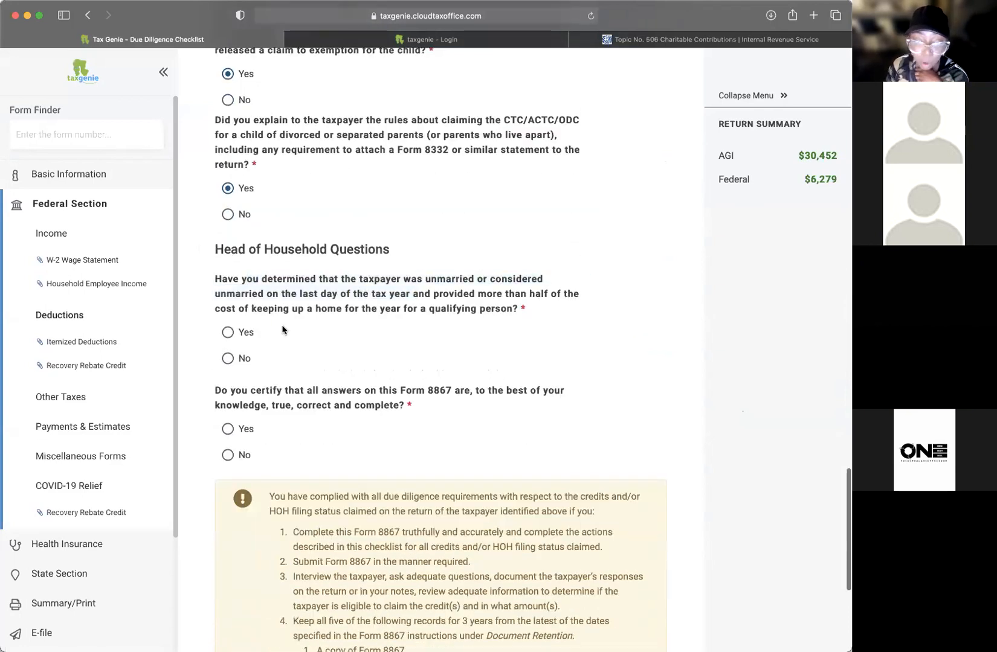
pyautogui.click(228, 333)
pyautogui.scroll(-3, 352, 340)
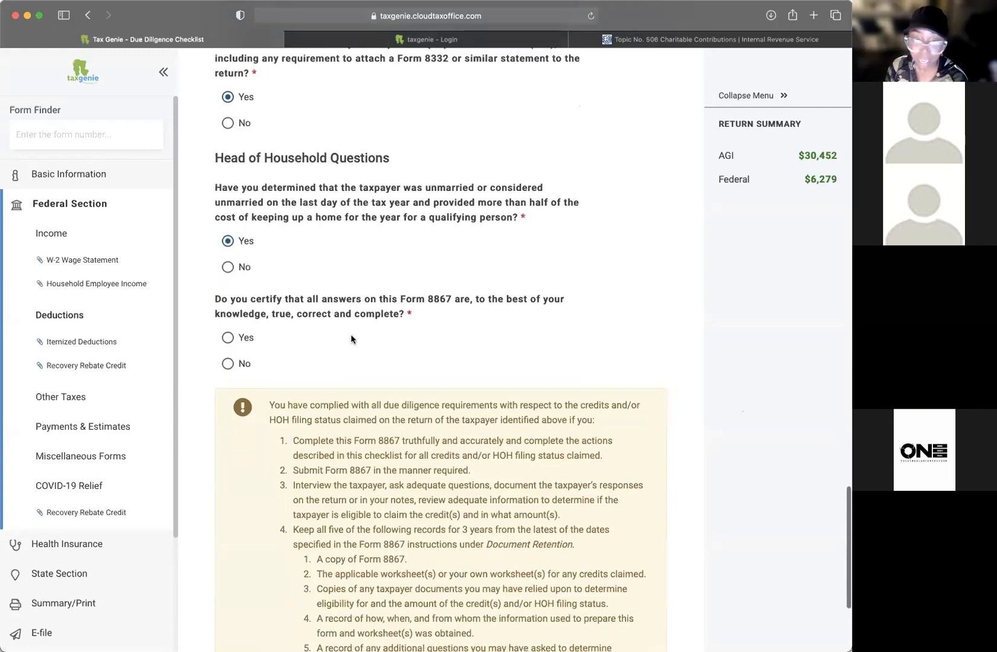
pyautogui.scroll(4, 353, 340)
pyautogui.scroll(15, 353, 340)
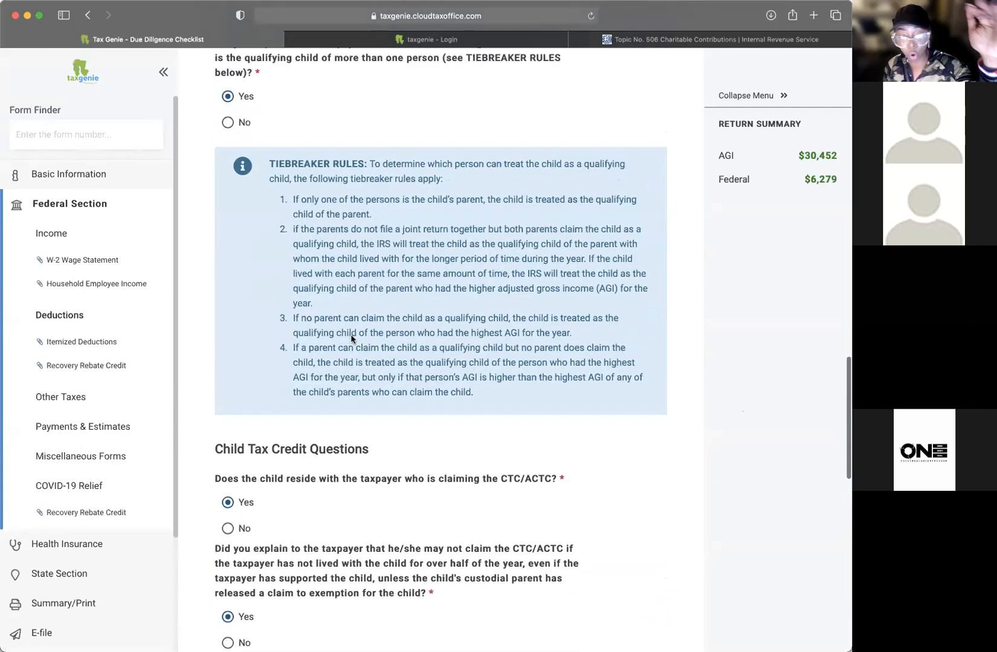
# Step: Certify Yes that all Form 8867 answers are true
pyautogui.scroll(-10, 352, 340)
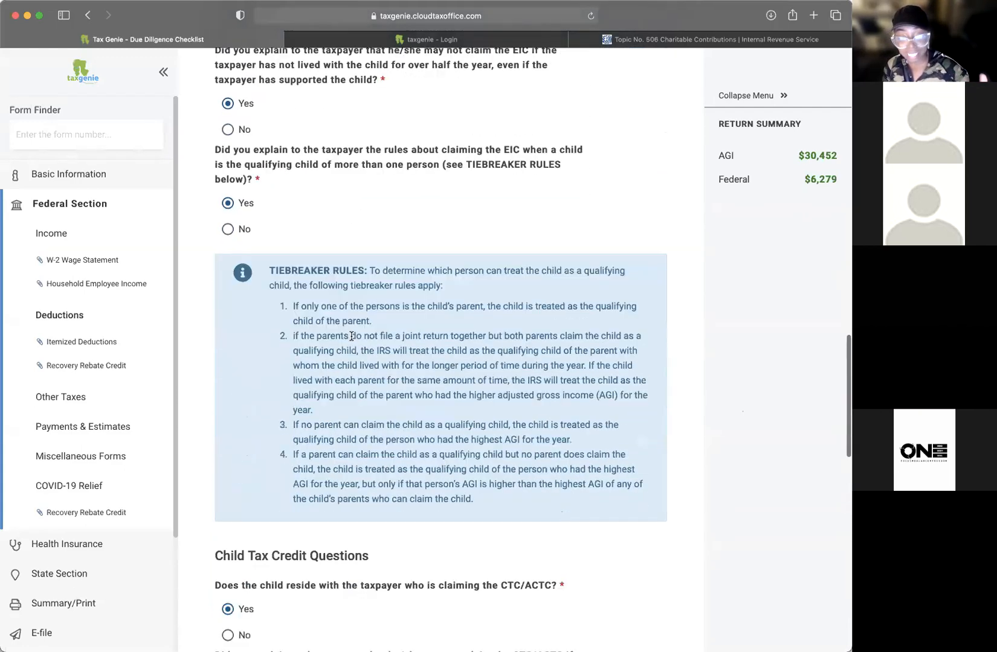
pyautogui.scroll(4, 352, 339)
pyautogui.scroll(-7, 352, 339)
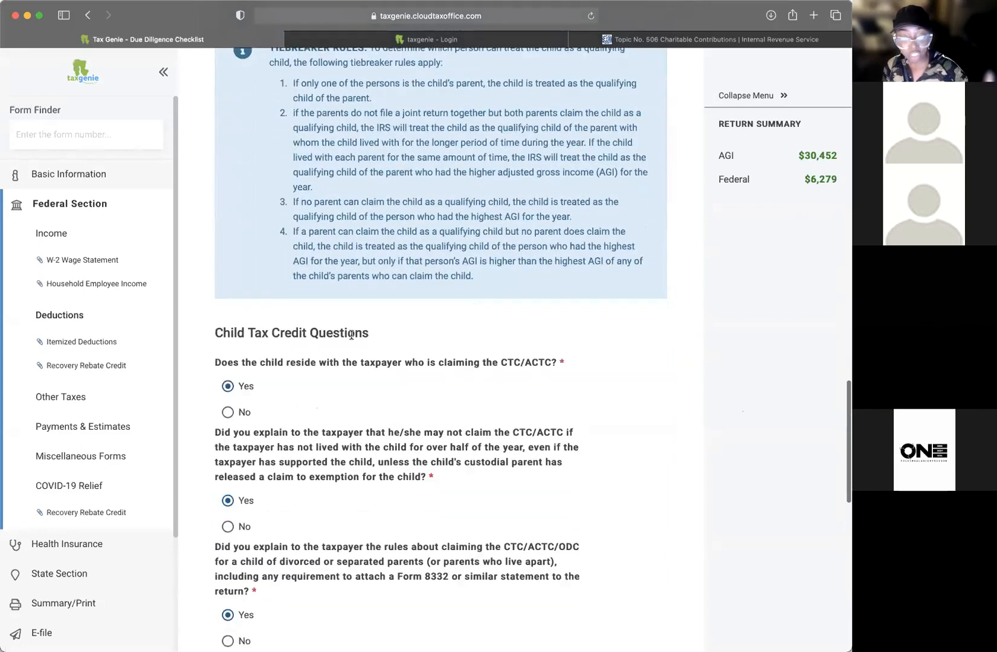
pyautogui.scroll(-6, 351, 340)
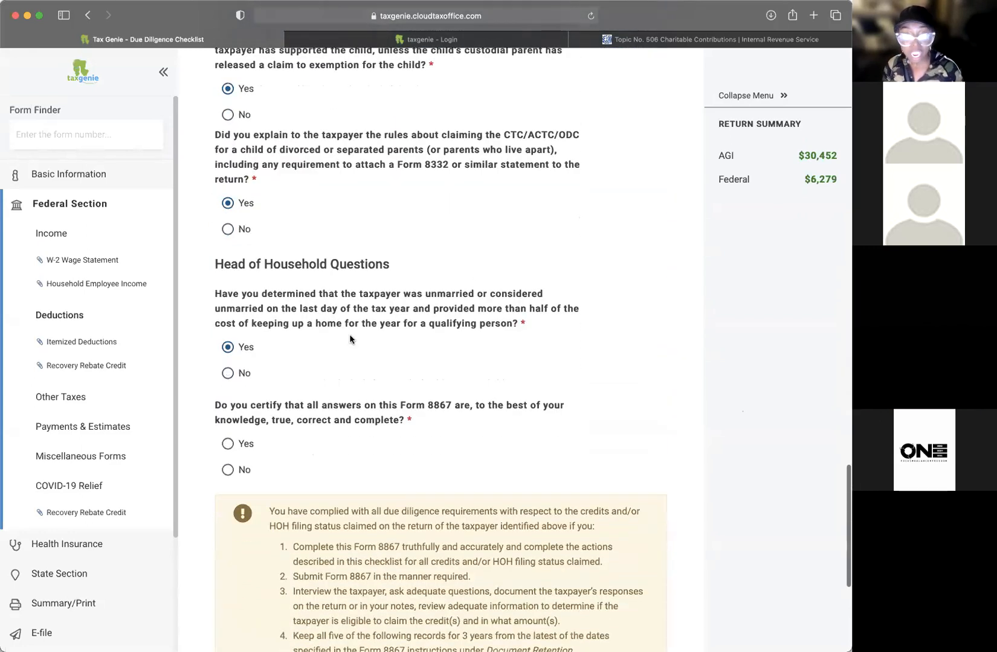
pyautogui.scroll(-1, 349, 340)
pyautogui.click(228, 409)
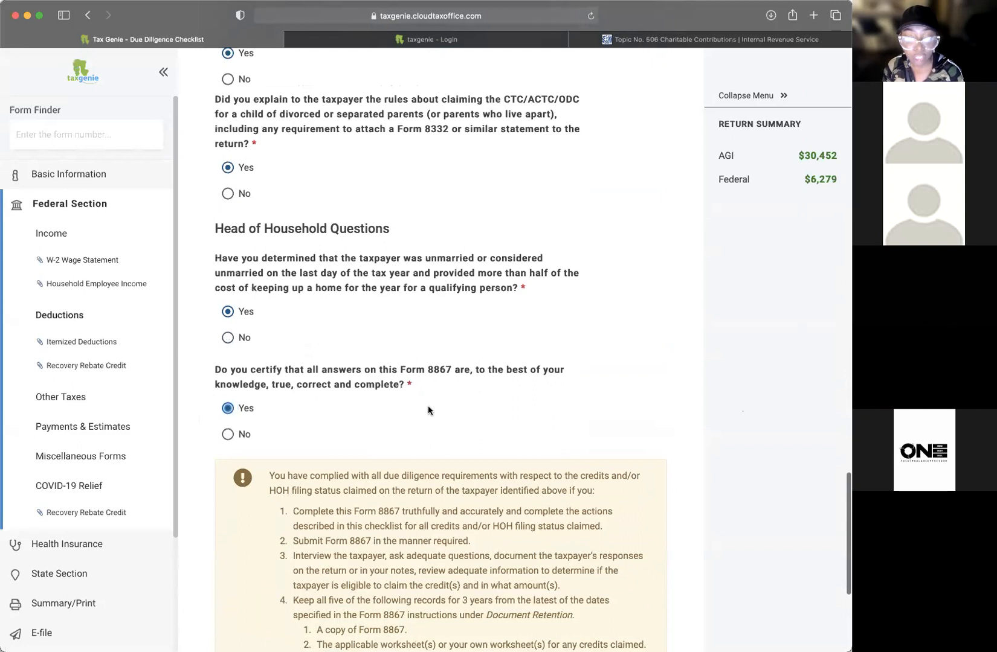
pyautogui.scroll(-3, 428, 405)
pyautogui.scroll(-3, 429, 406)
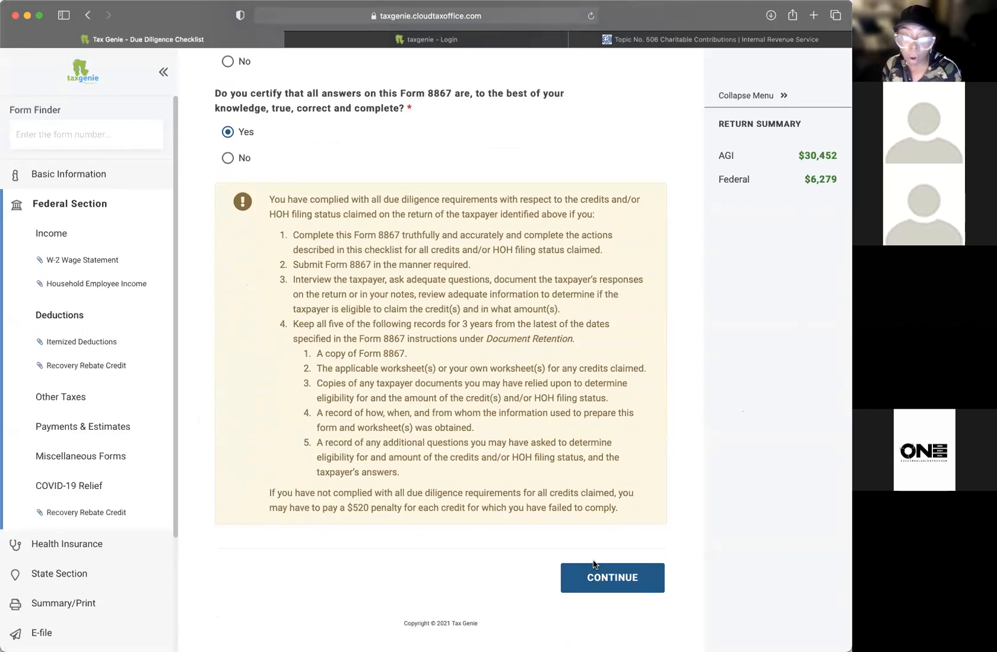
# Step: Save the due diligence answers and return to the Form 8867 checklist
pyautogui.click(605, 582)
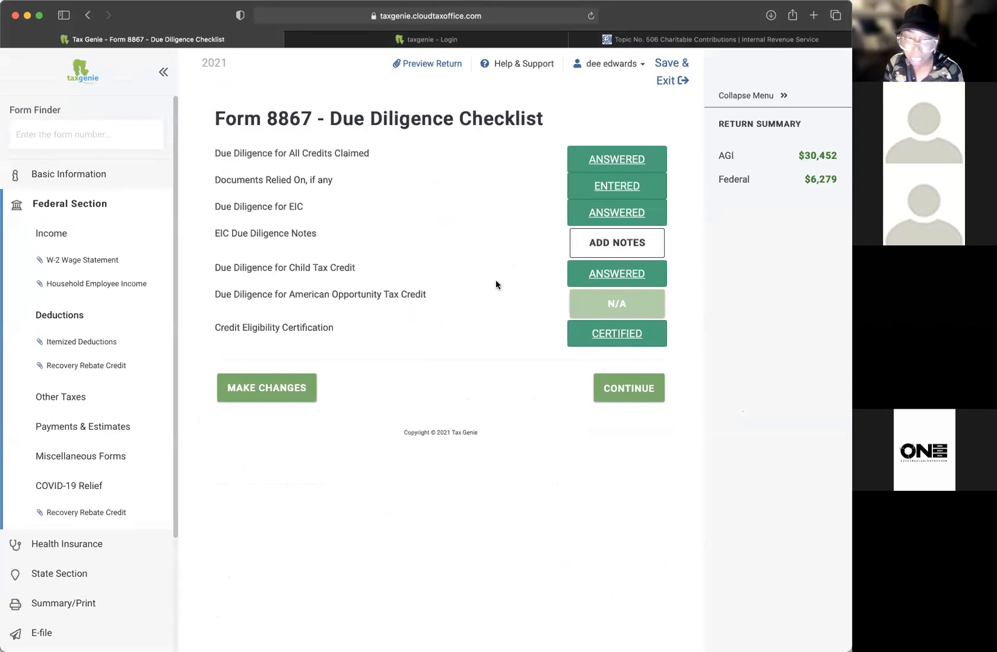
# Step: Start an EIC notes statement titled 'due diligence notes'
pyautogui.click(618, 245)
pyautogui.click(257, 170)
pyautogui.write('due diligence notes')
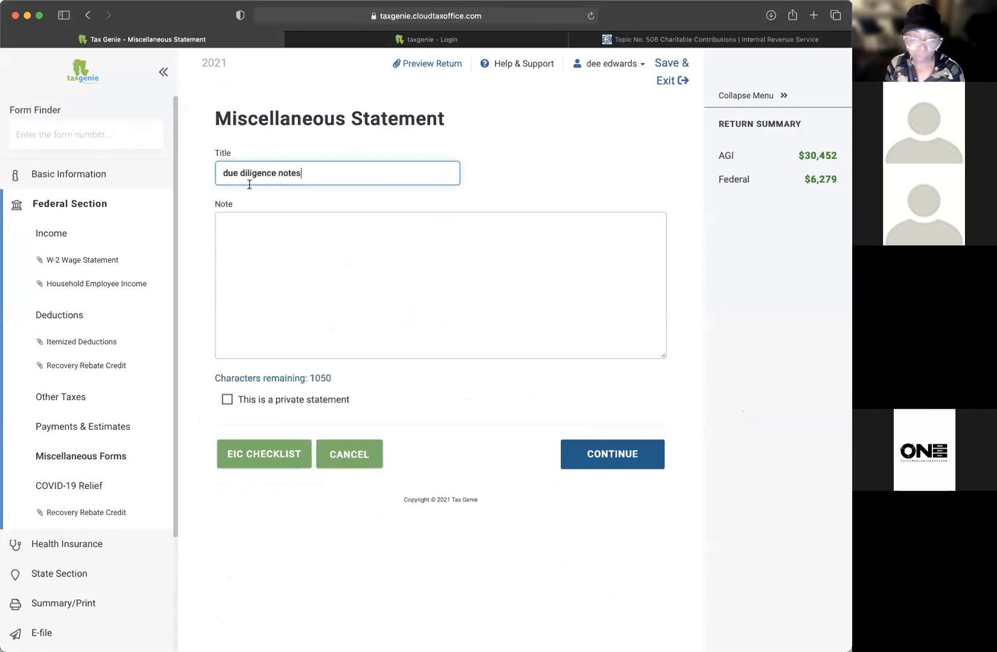
# Step: Toggle the statement's private flag on and back off, leaving the note text empty
pyautogui.click(244, 275)
pyautogui.write('this')
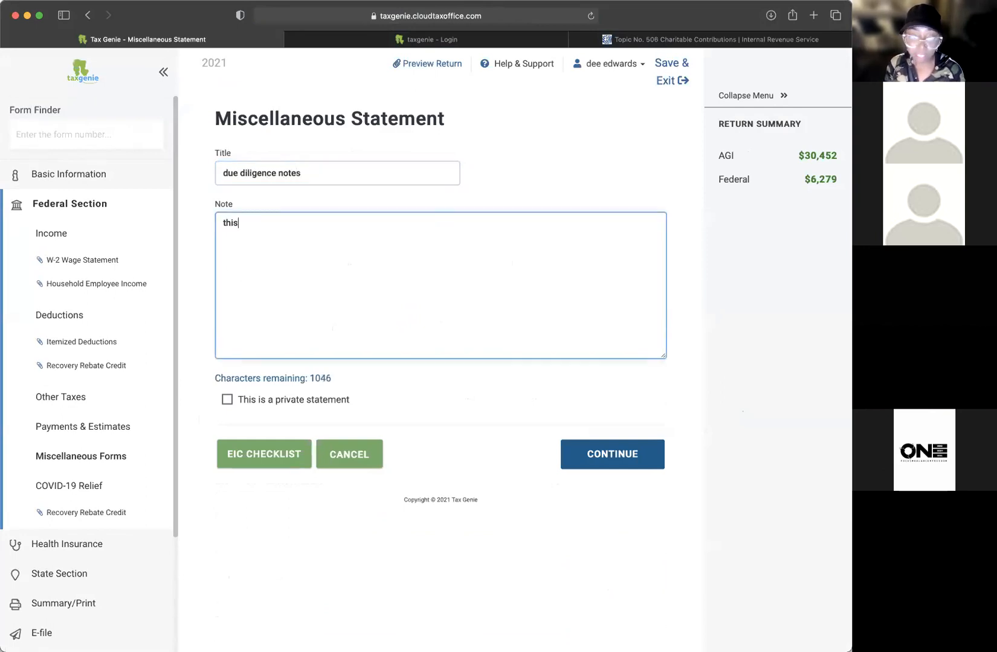
pyautogui.press('BackSpace')
pyautogui.press('BackSpace')
pyautogui.press('BackSpace')
pyautogui.press('BackSpace')
pyautogui.press('BackSpace')
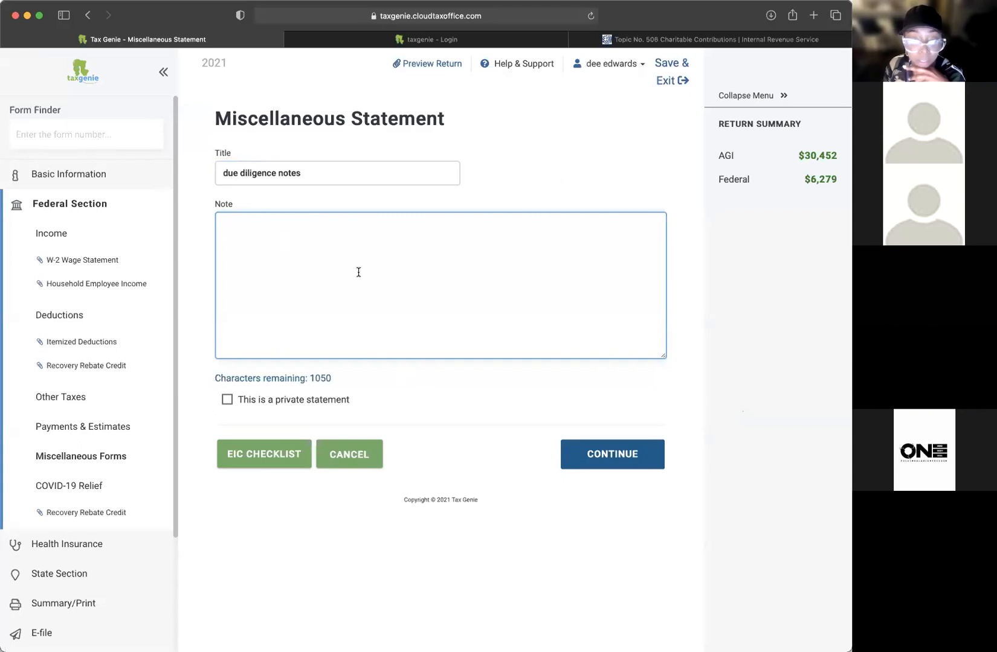
pyautogui.click(226, 399)
pyautogui.moveTo(374, 404); pyautogui.dragTo(241, 401)
pyautogui.click(353, 319)
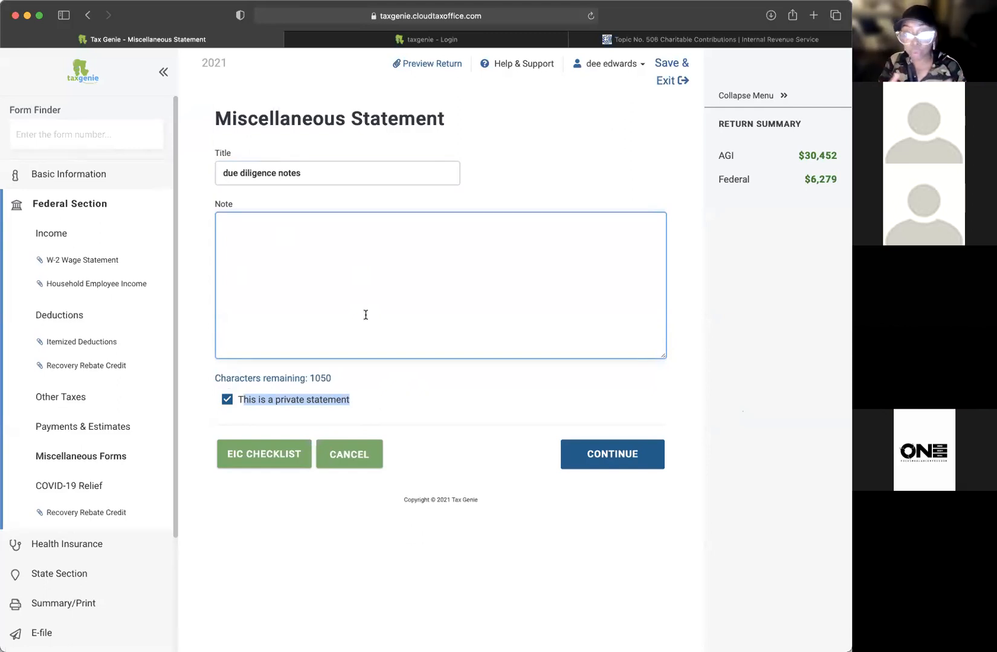
pyautogui.click(227, 399)
# Step: Write the note 'spoke with the tax client and asked the following questions:' followed by a new line
pyautogui.click(298, 277)
pyautogui.write('spoke with t')
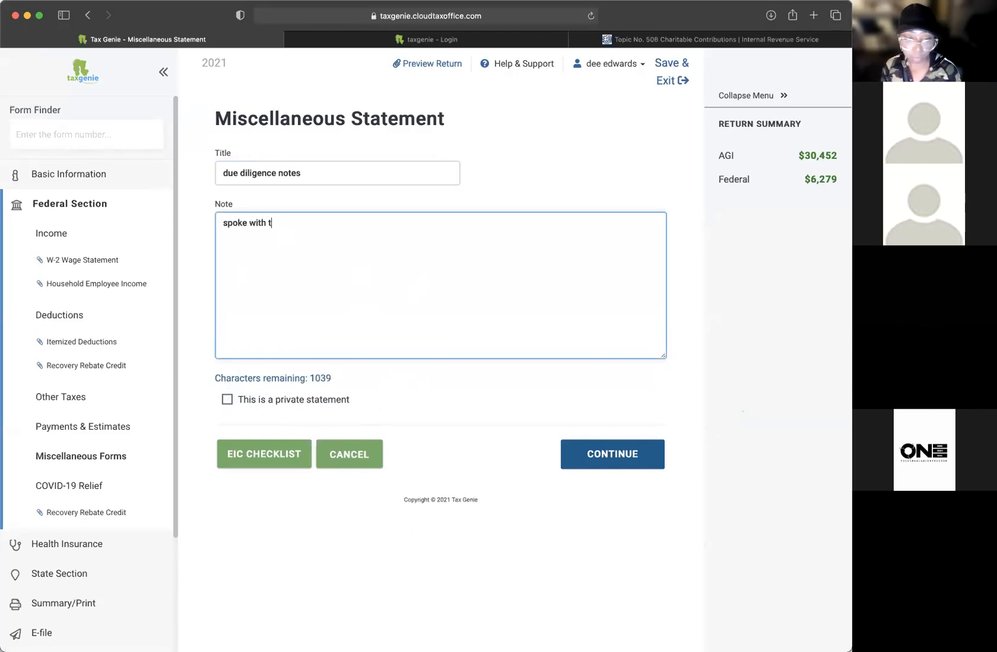
pyautogui.write('he ta x clien')
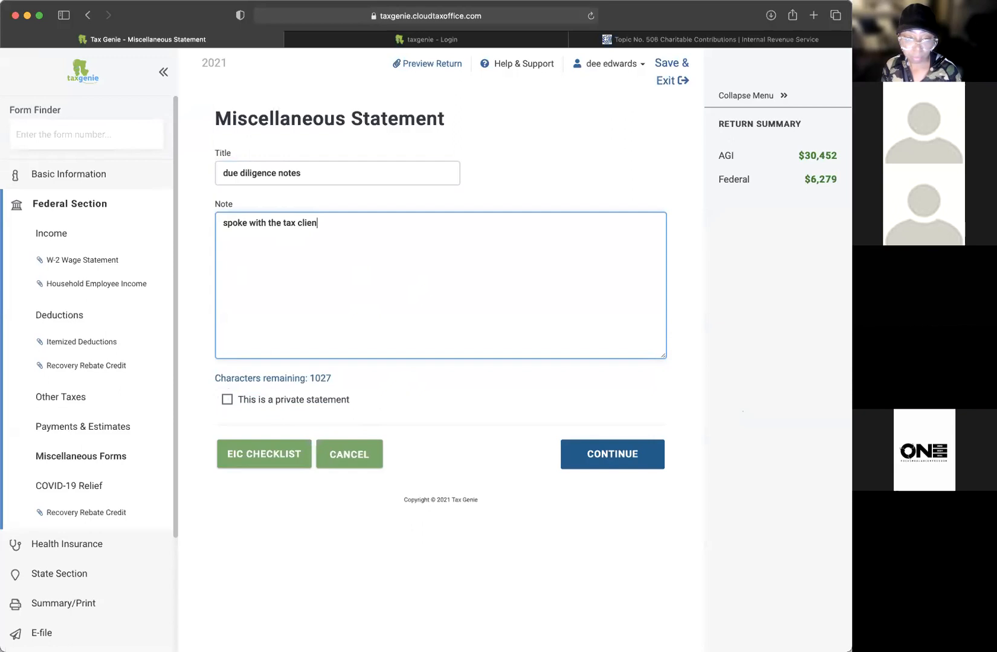
pyautogui.write('t and ask the')
pyautogui.press('BackSpace')
pyautogui.press('BackSpace')
pyautogui.press('BackSpace')
pyautogui.press('BackSpace')
pyautogui.write('ed the fol')
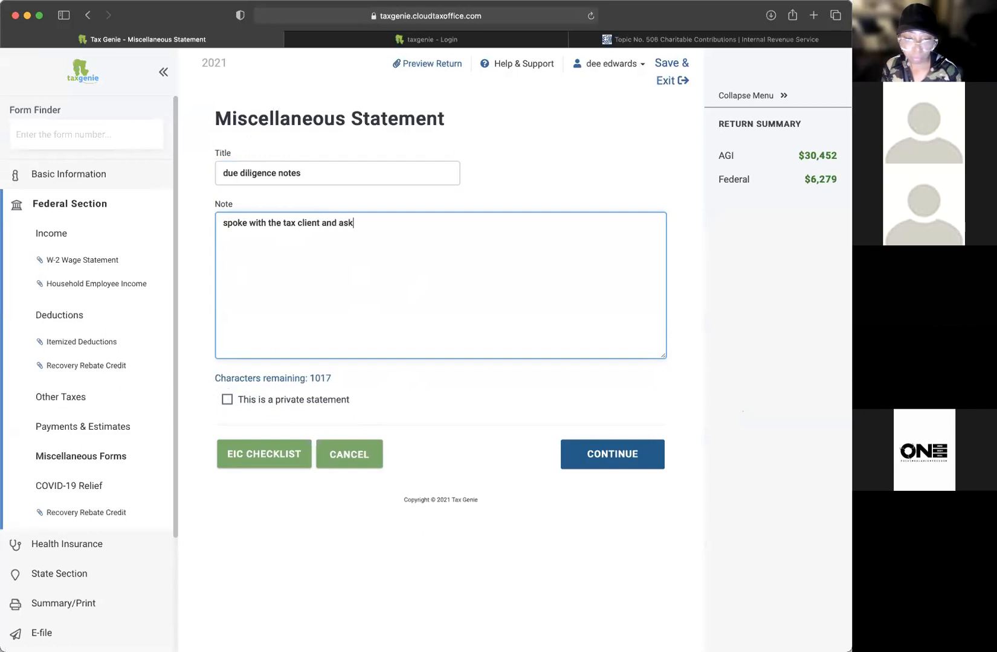
pyautogui.write('lowing q')
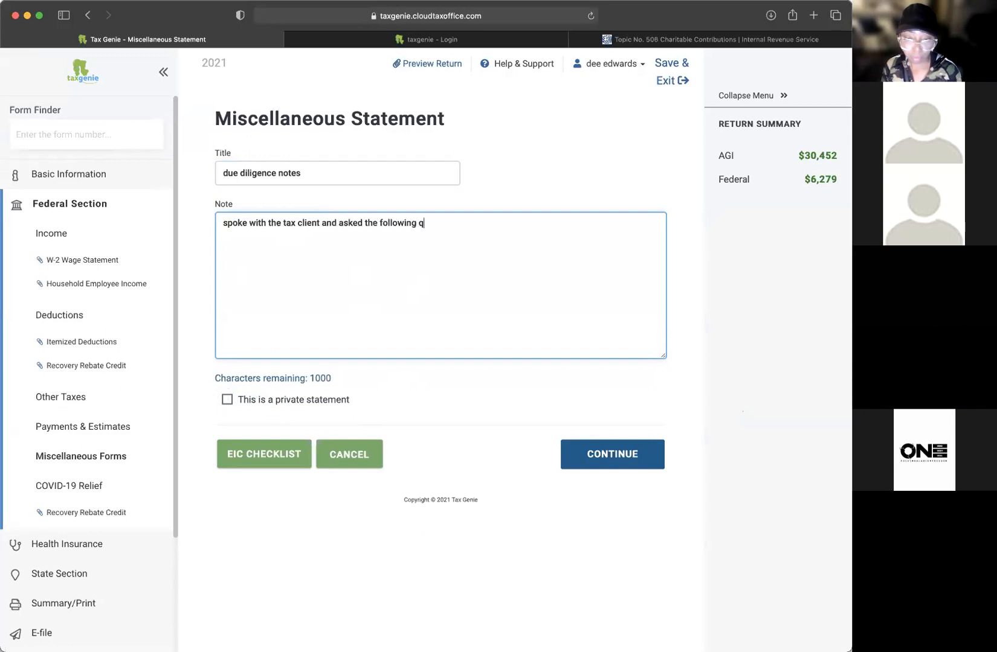
pyautogui.write('uestions')
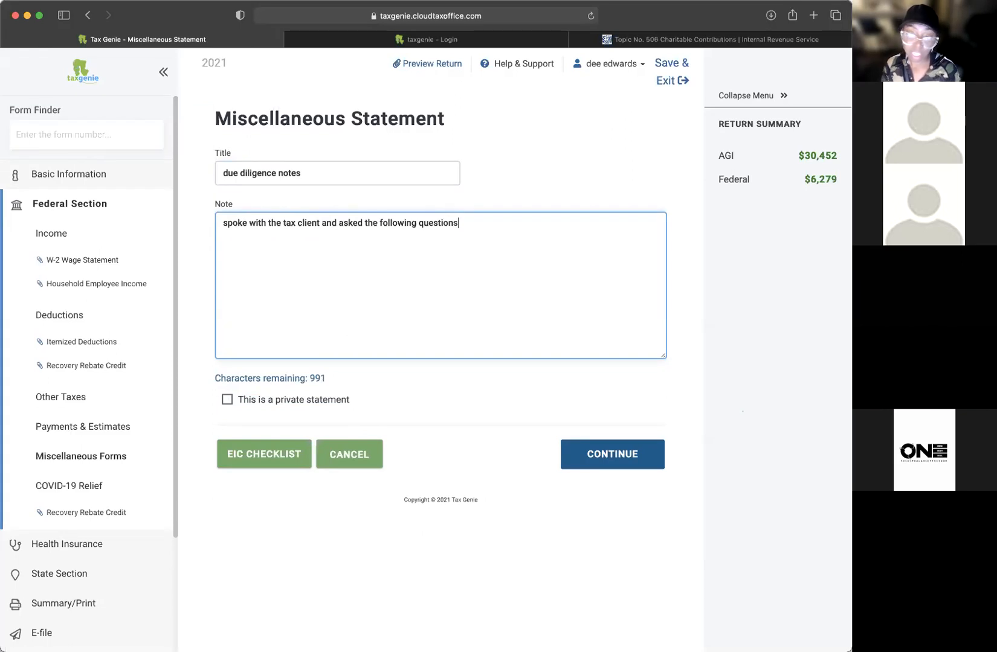
pyautogui.press('BackSpace')
pyautogui.write(':')
pyautogui.press('Return')
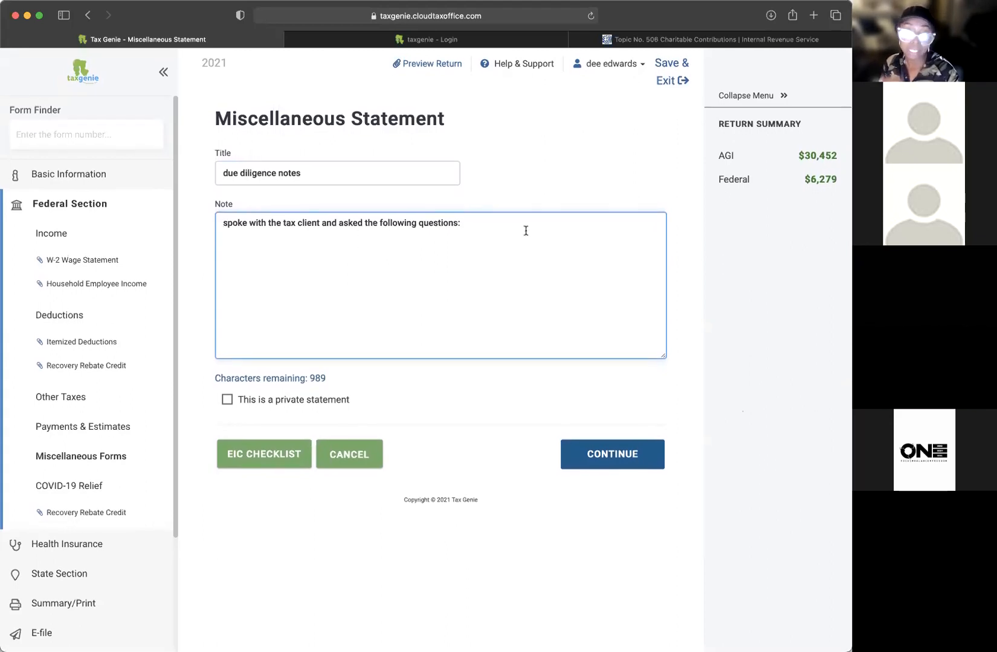
pyautogui.moveTo(503, 228); pyautogui.dragTo(217, 226)
# Step: Save the due diligence statement and continue past the statements list
pyautogui.click(628, 454)
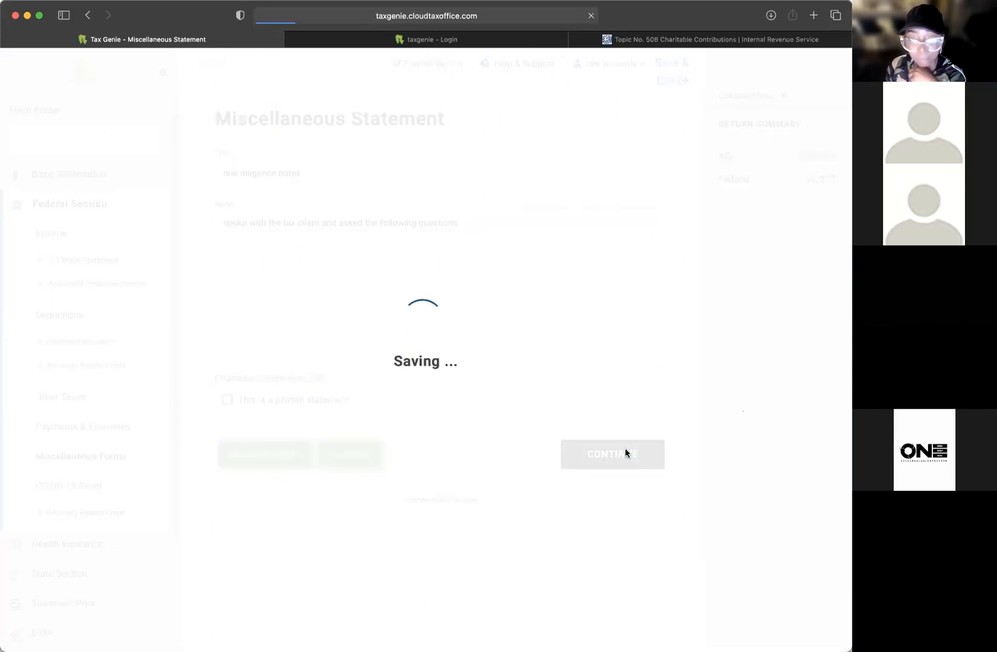
pyautogui.click(626, 278)
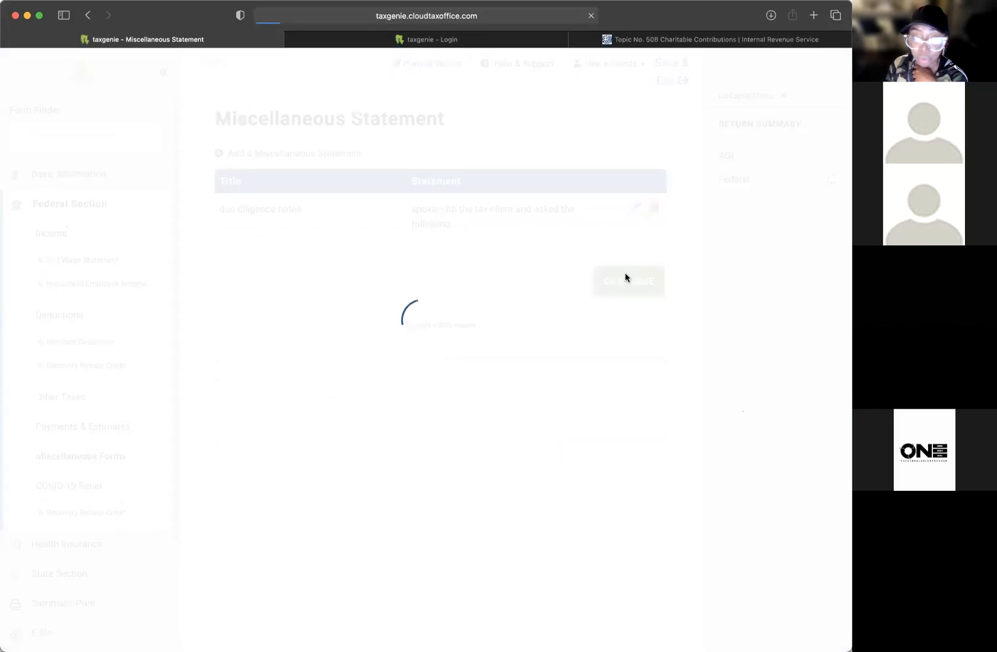
pyautogui.scroll(-5, 625, 276)
# Step: Set the federal return type to Refund Advantage ERC and proceed to the e-File page
pyautogui.click(340, 362)
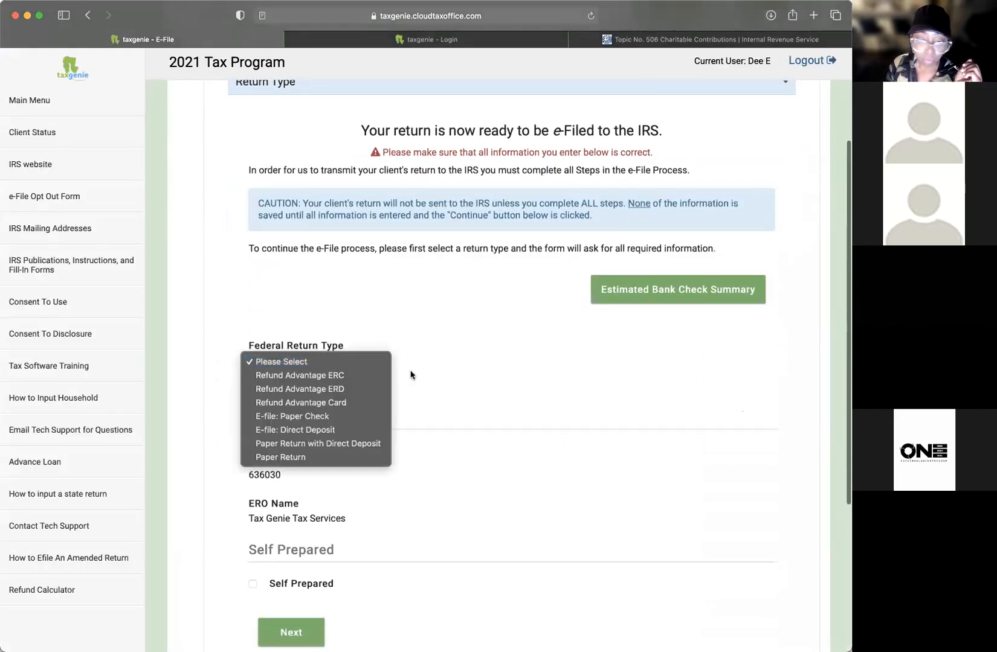
pyautogui.click(350, 381)
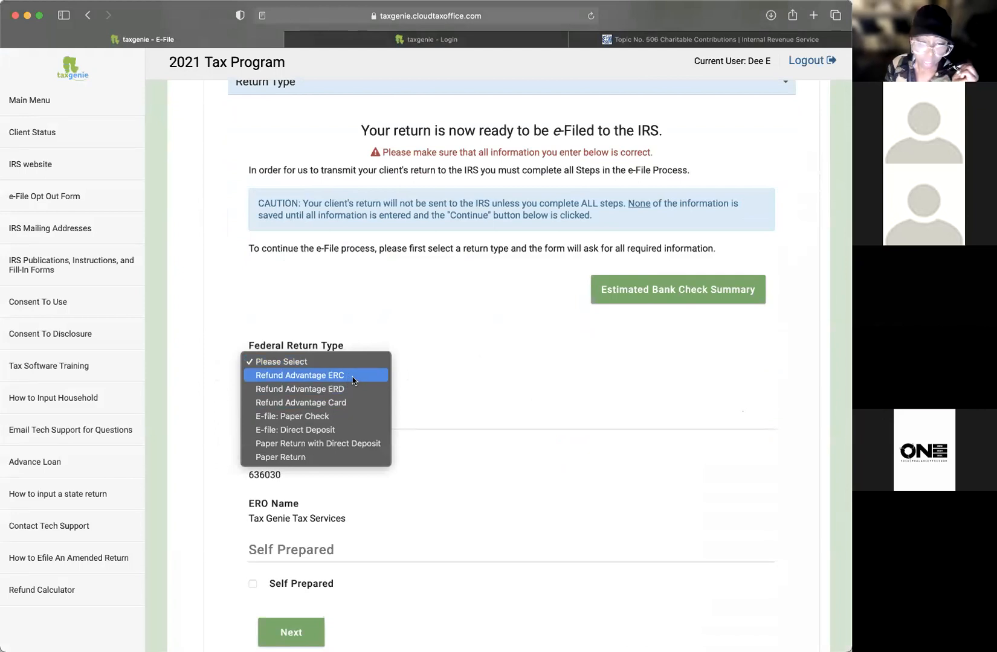
pyautogui.scroll(-5, 493, 382)
pyautogui.click(295, 427)
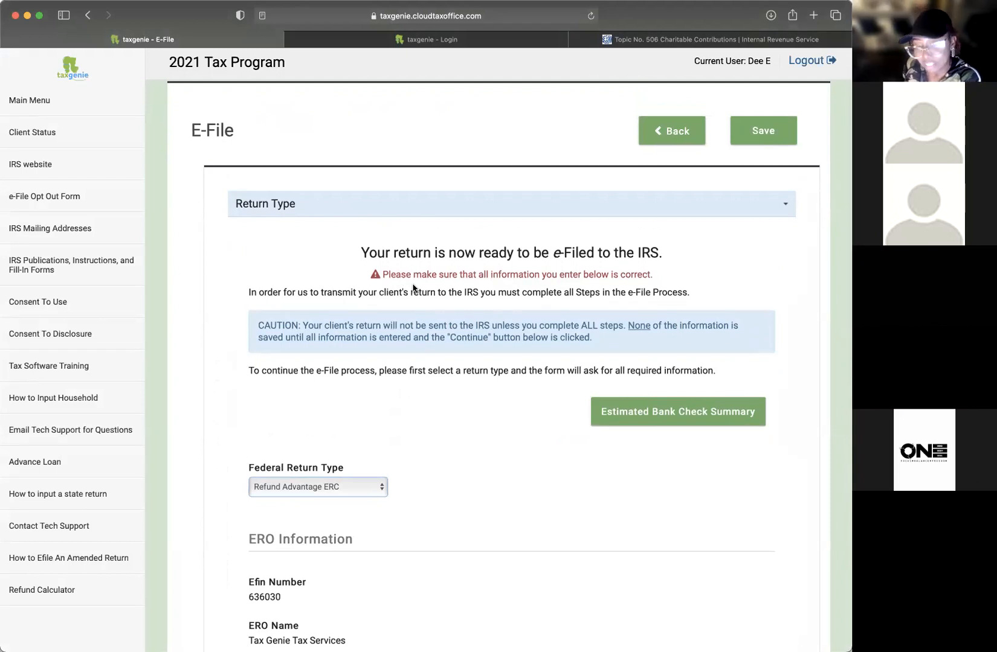
pyautogui.scroll(-3, 501, 441)
pyautogui.click(331, 390)
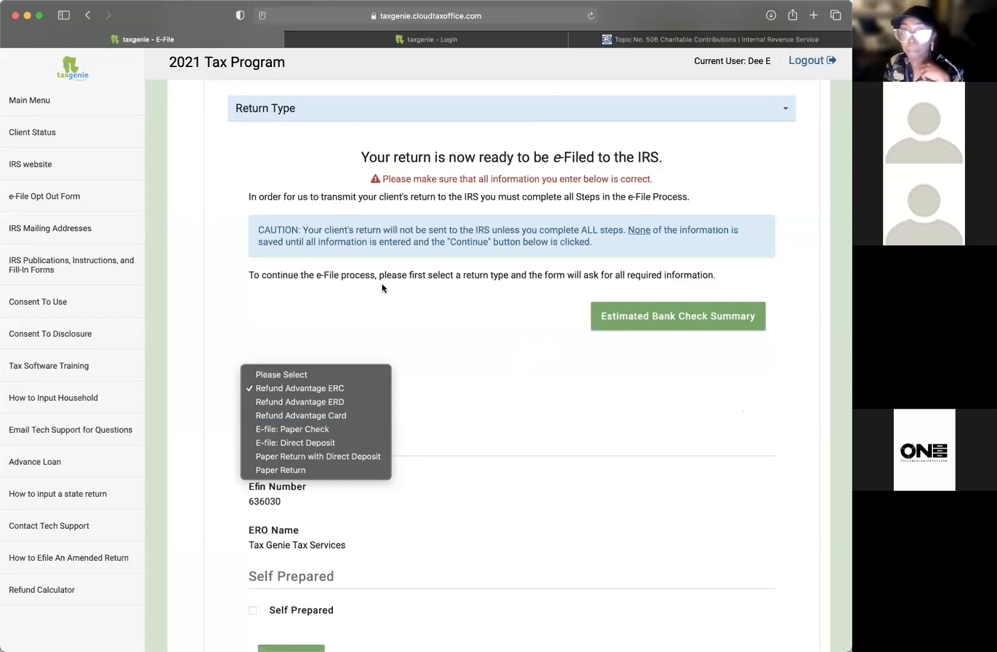
# Step: Switch the federal return type to Refund Advantage ERD
pyautogui.click(337, 403)
pyautogui.click(374, 397)
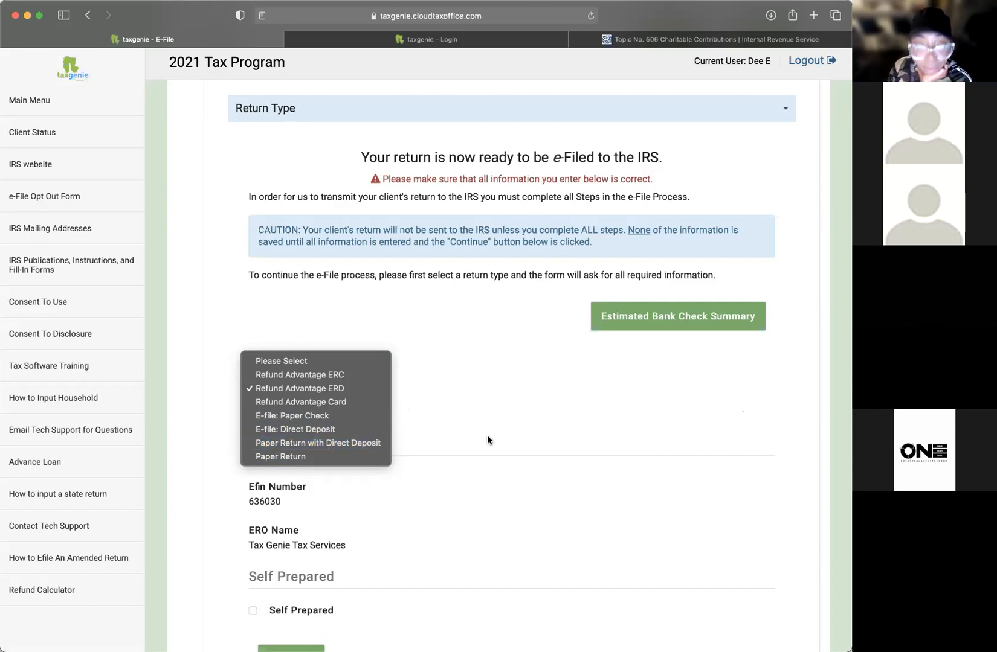
pyautogui.click(507, 409)
# Step: Tick and then untick Self Prepared, leaving the return not self prepared
pyautogui.scroll(-1, 457, 429)
pyautogui.scroll(-5, 458, 430)
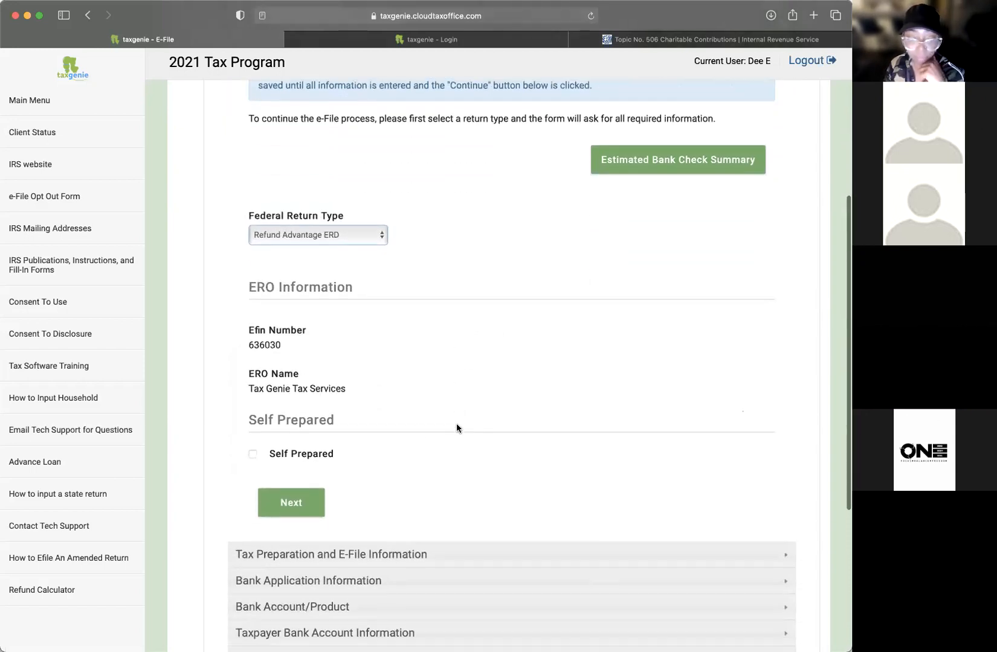
pyautogui.click(253, 433)
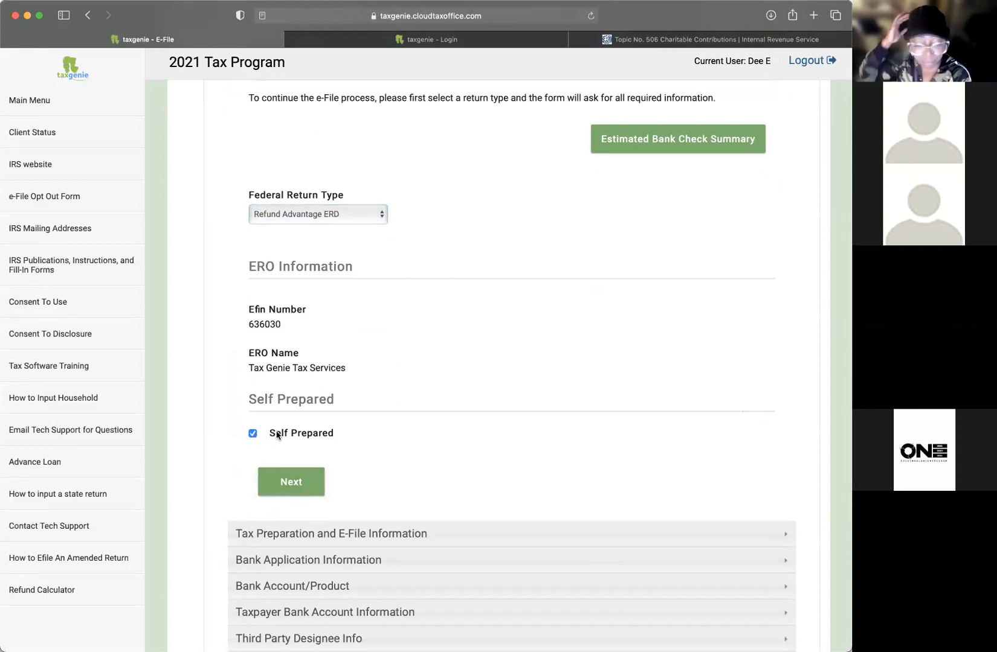
pyautogui.scroll(-1, 266, 434)
pyautogui.click(253, 433)
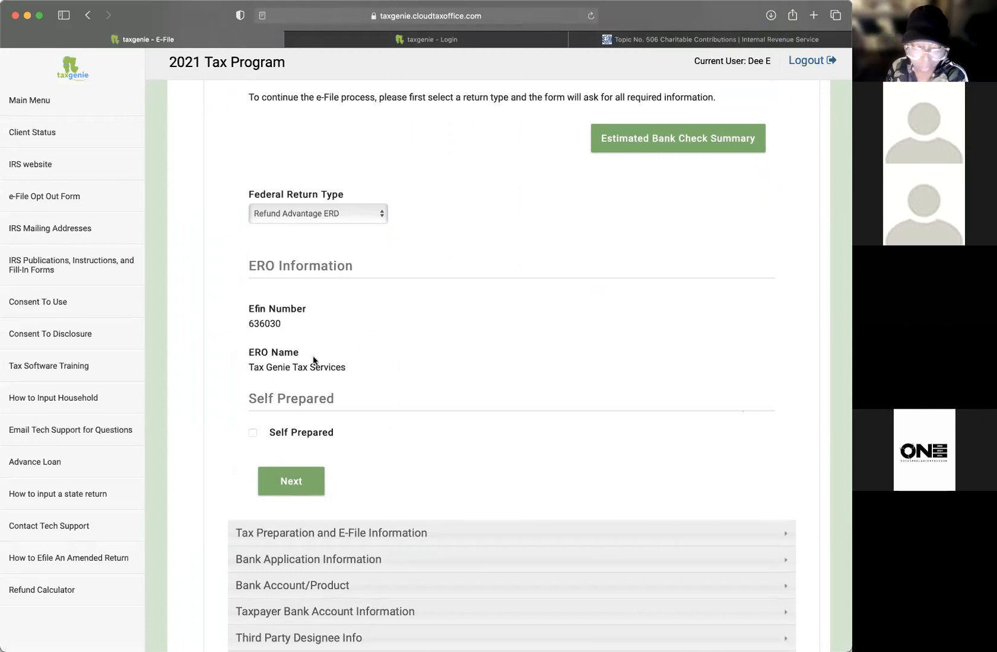
# Step: Advance to the fees section and re-enter the Preparer Fee as 500
pyautogui.click(318, 476)
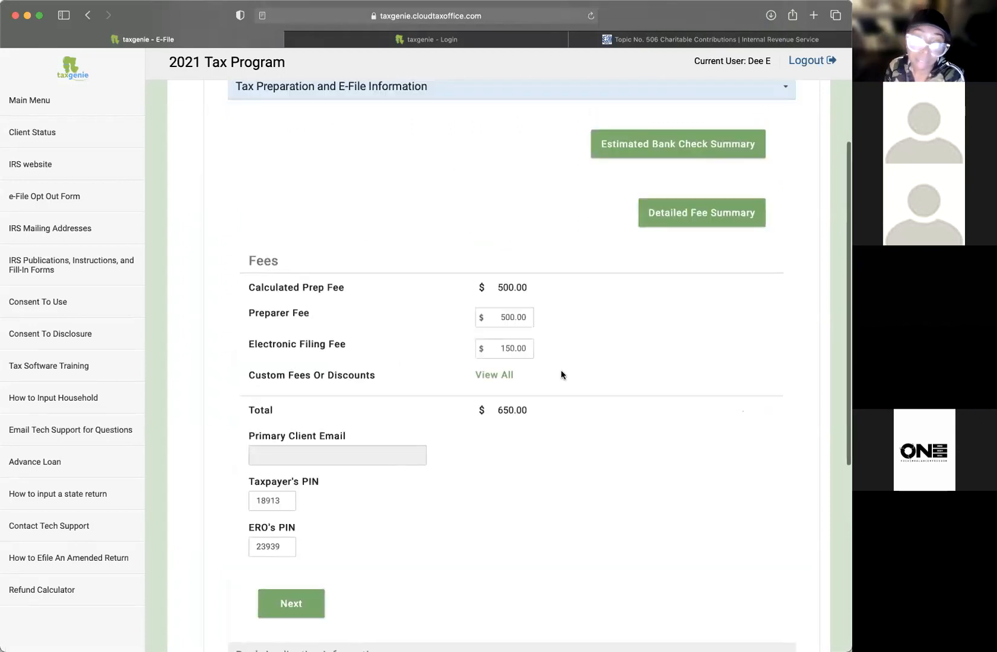
pyautogui.moveTo(530, 290); pyautogui.dragTo(469, 320)
pyautogui.click(496, 318)
pyautogui.moveTo(558, 317); pyautogui.dragTo(584, 320)
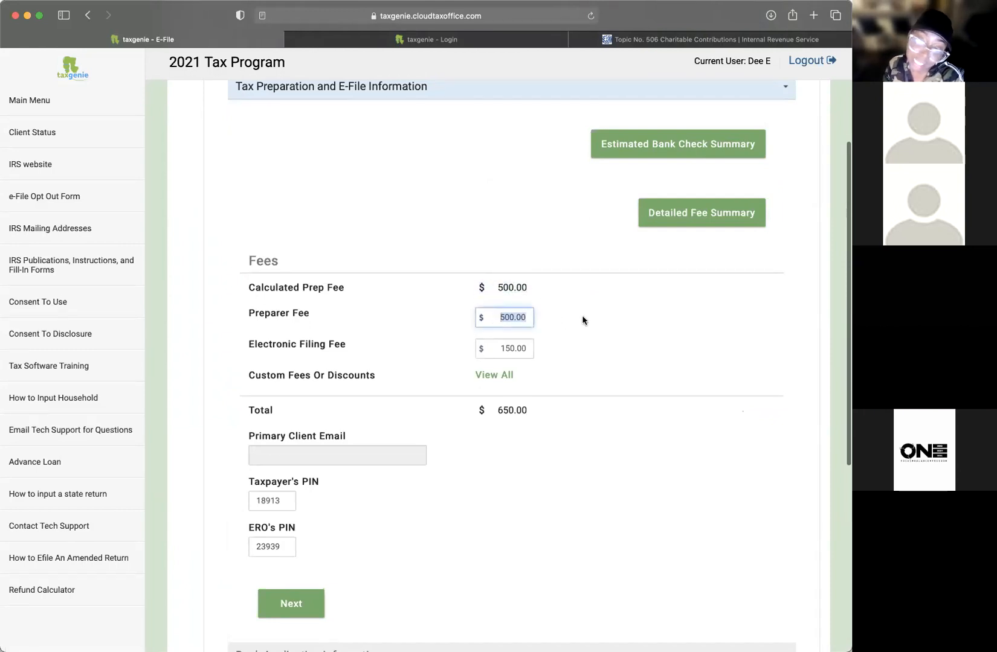
pyautogui.press('BackSpace')
pyautogui.write('5000')
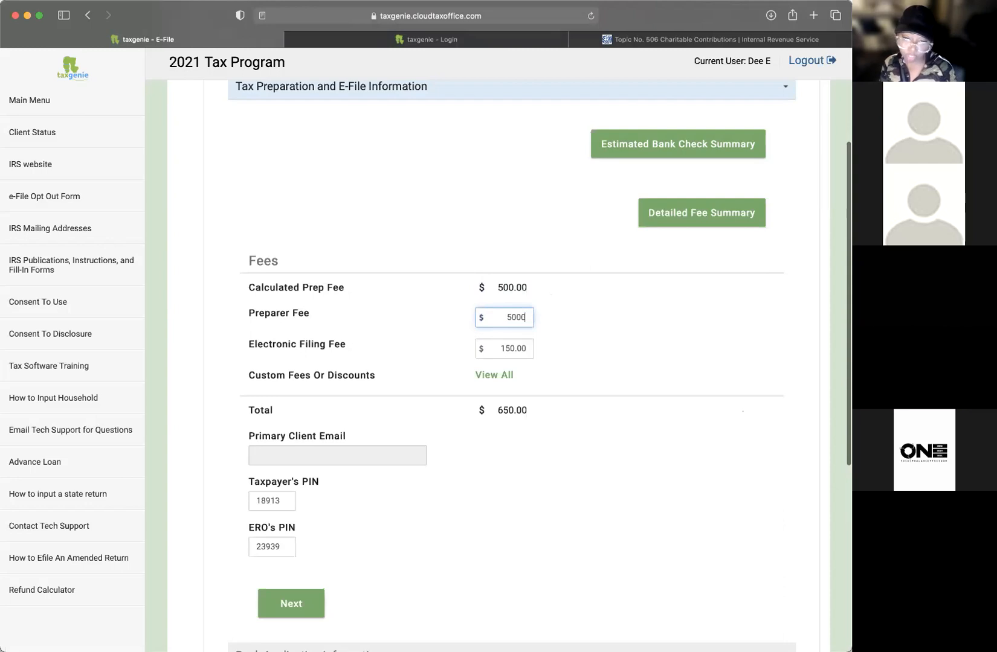
pyautogui.press('BackSpace')
# Step: Review the custom fees and discounts list and close it without adding any
pyautogui.click(495, 376)
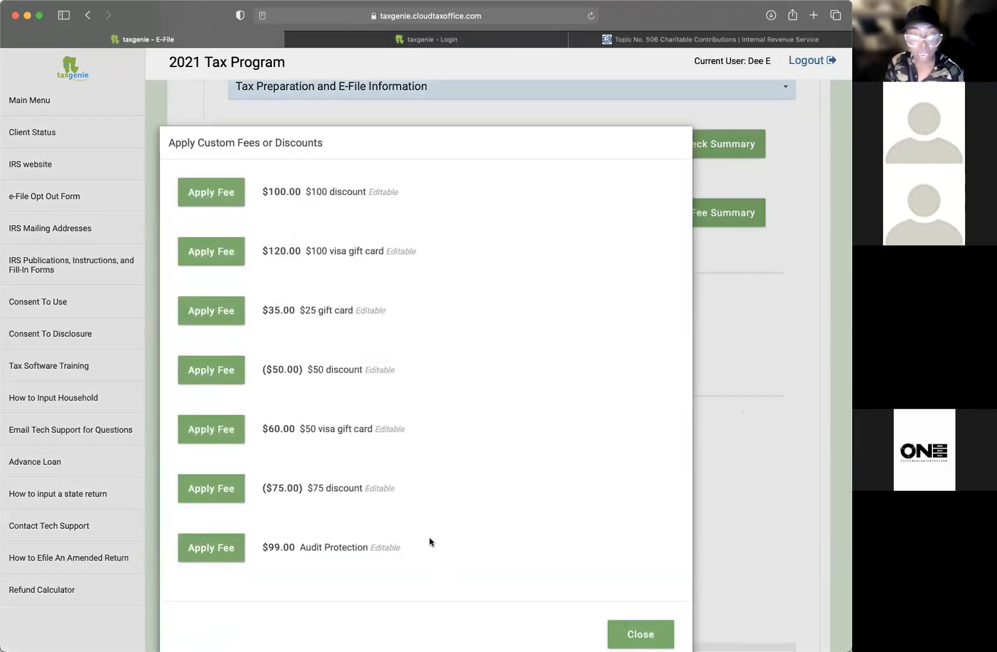
pyautogui.click(642, 633)
pyautogui.moveTo(258, 378); pyautogui.dragTo(408, 383)
pyautogui.click(513, 384)
pyautogui.click(512, 384)
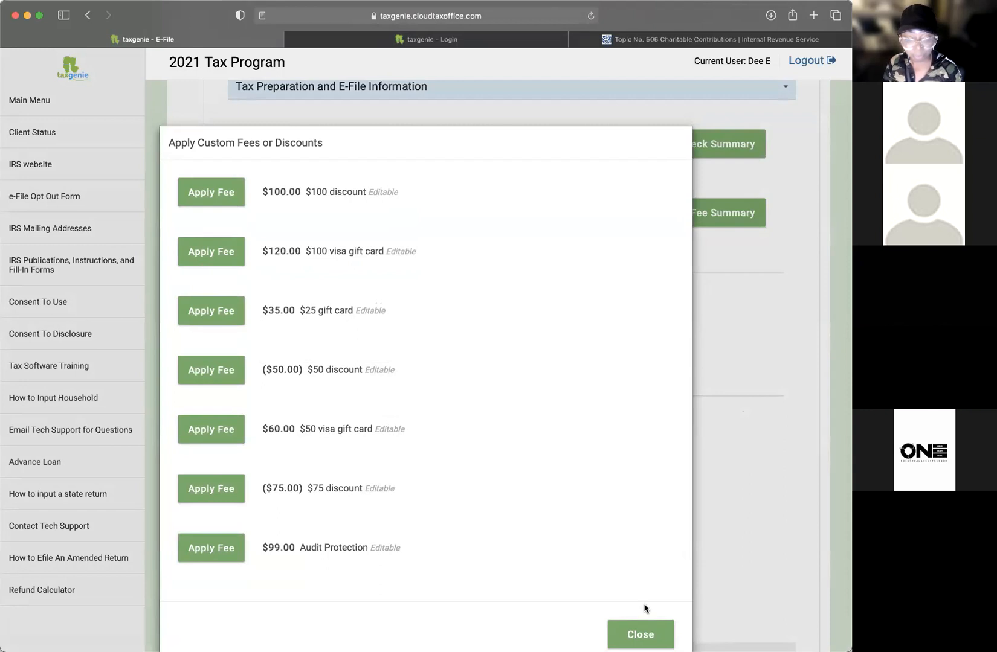
pyautogui.click(641, 632)
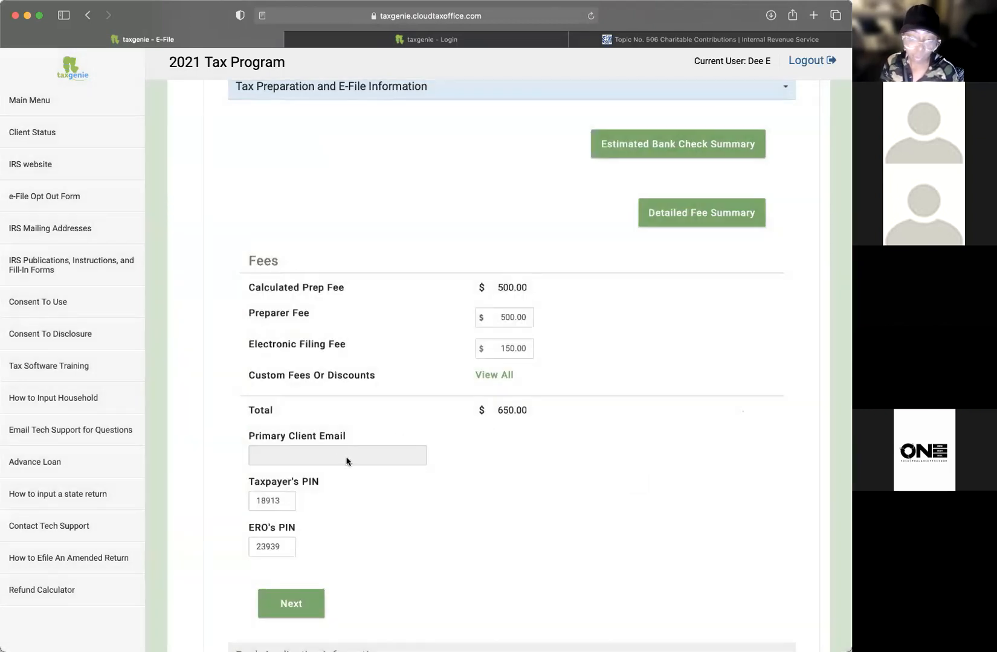
# Step: Enter the primary client's e-mail address
pyautogui.click(348, 456)
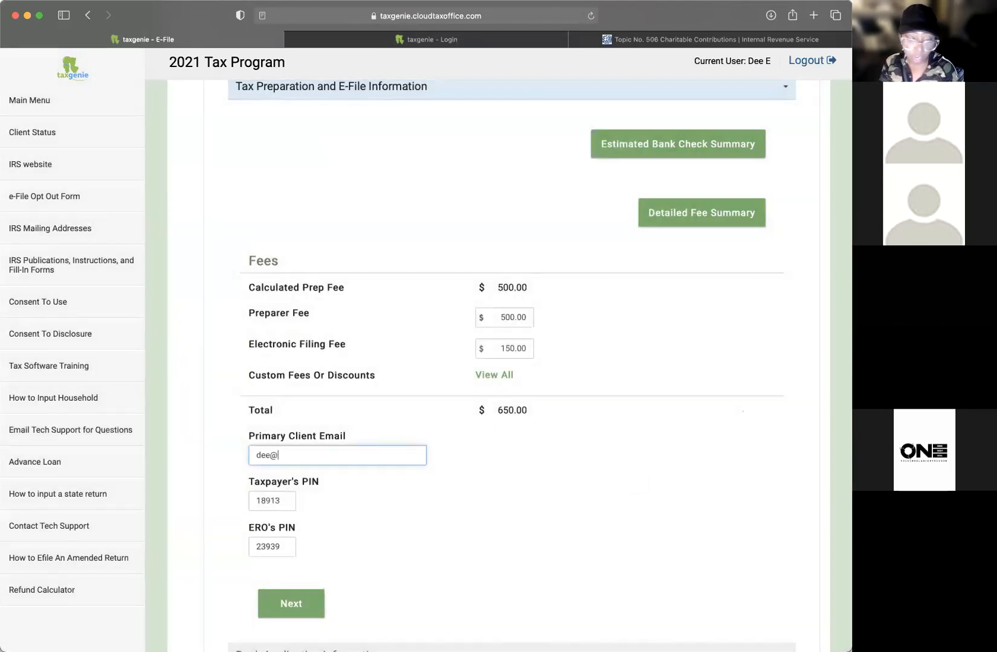
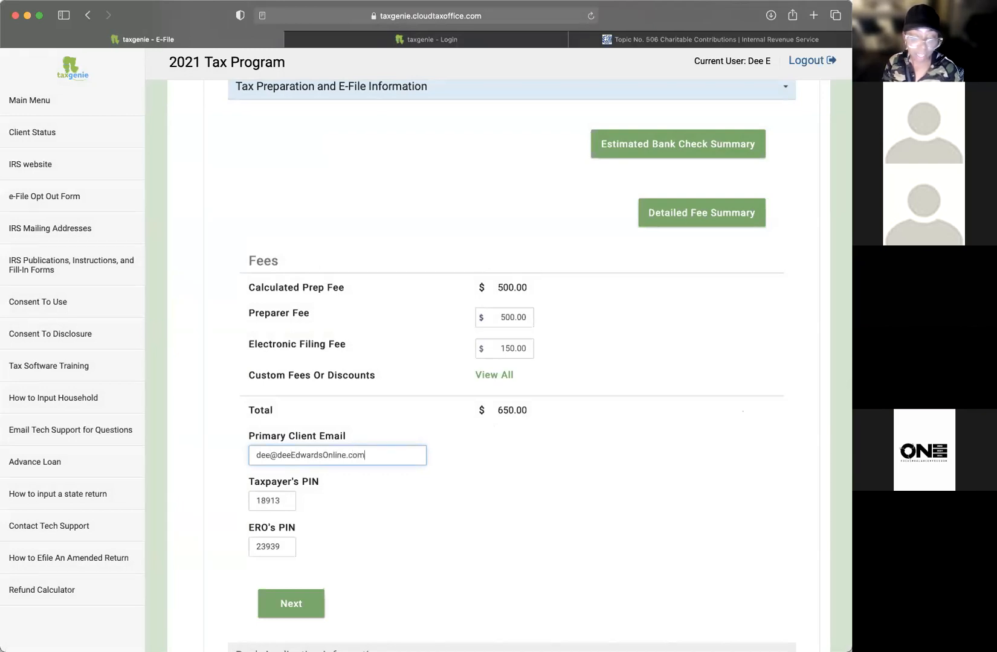
pyautogui.press('Tab')
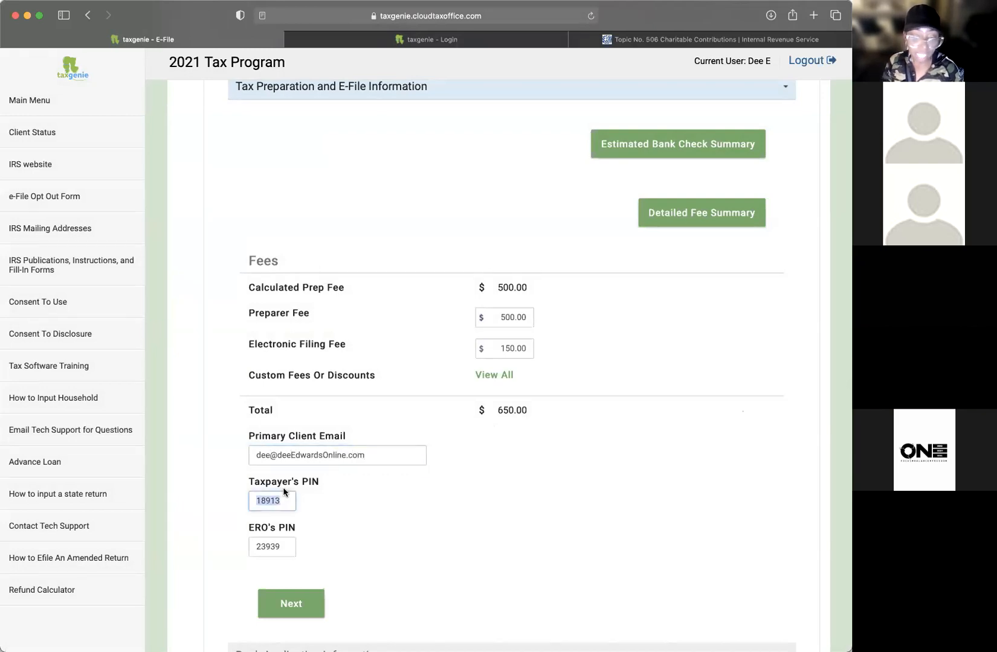
pyautogui.scroll(-3, 373, 514)
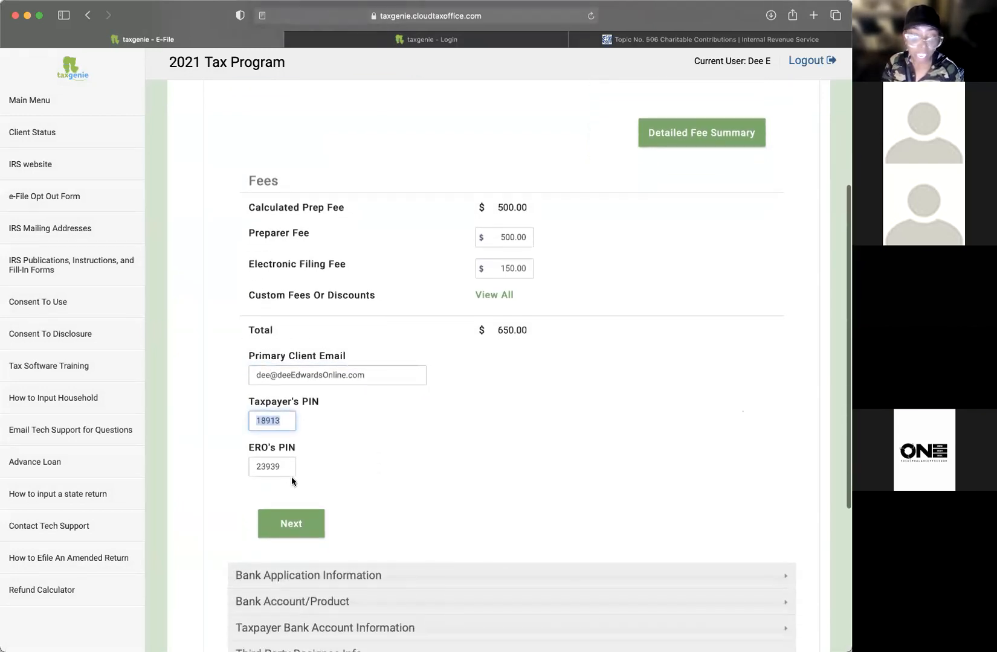
pyautogui.scroll(-1, 360, 469)
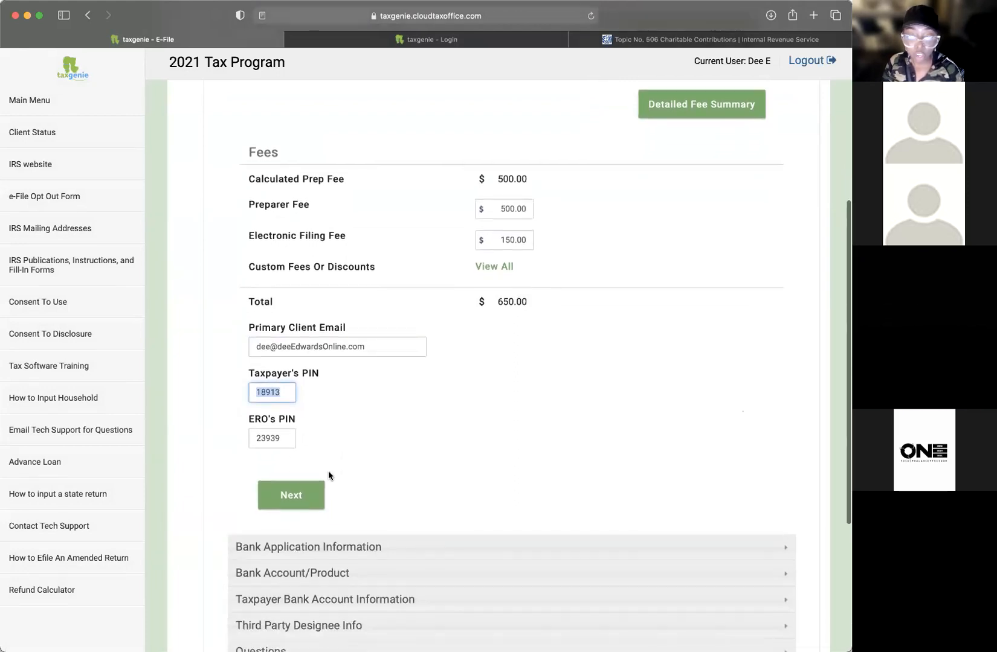
# Step: Go to the bank application section, choose Driver's License as ID type and enter the license number
pyautogui.click(292, 495)
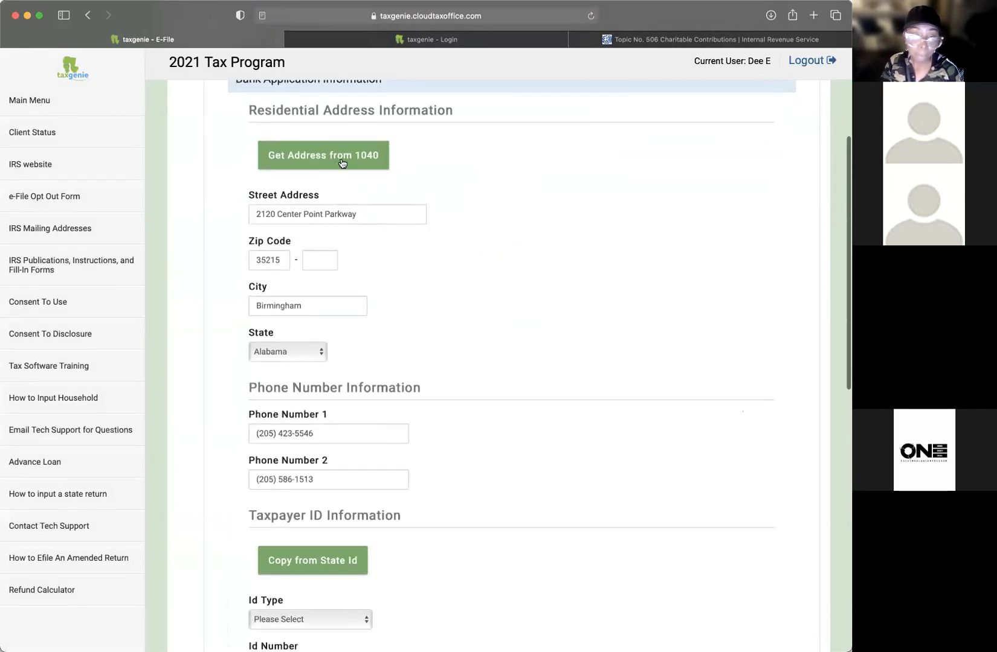
pyautogui.scroll(-5, 393, 341)
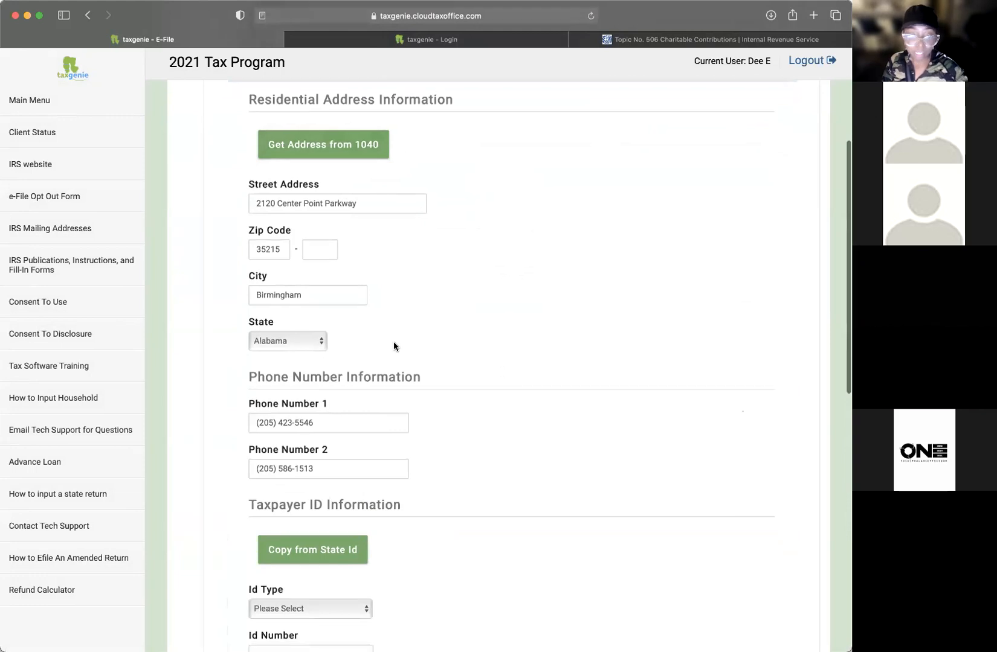
pyautogui.scroll(-2, 392, 348)
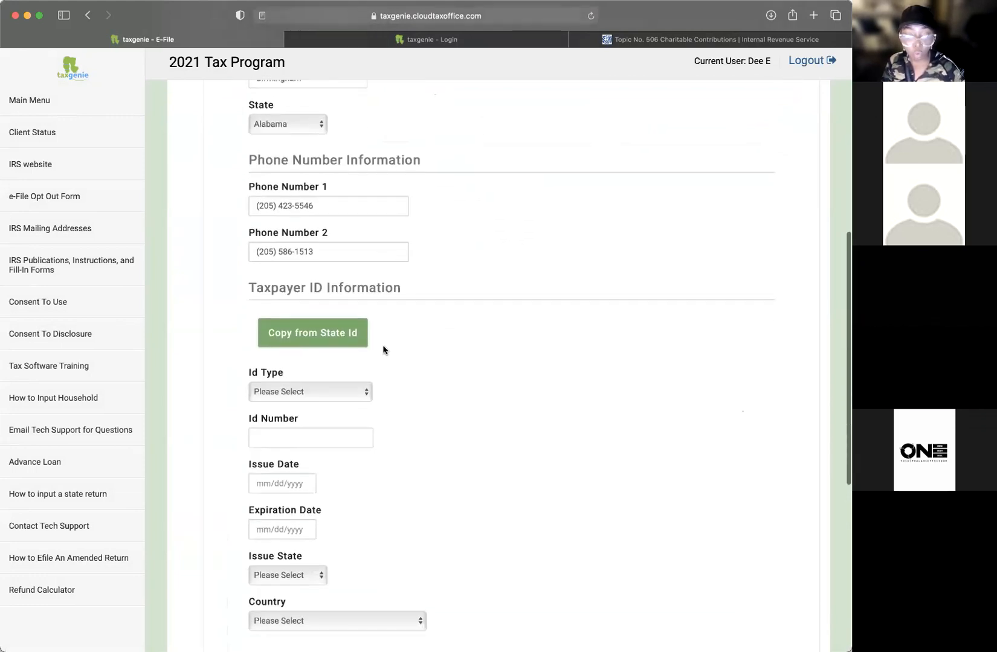
pyautogui.click(315, 387)
pyautogui.press('Return')
pyautogui.click(285, 429)
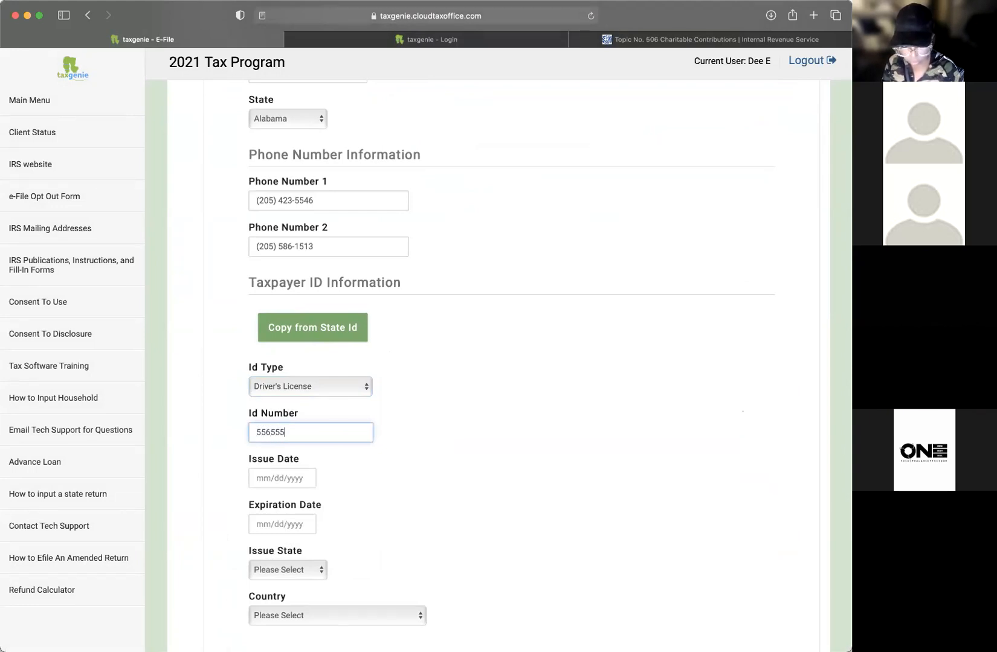
# Step: Set the license issue date to 12/08/2020
pyautogui.scroll(-2, 351, 404)
pyautogui.click(281, 428)
pyautogui.click(340, 511)
pyautogui.click(308, 429)
pyautogui.press('BackSpace')
pyautogui.write('08/2020')
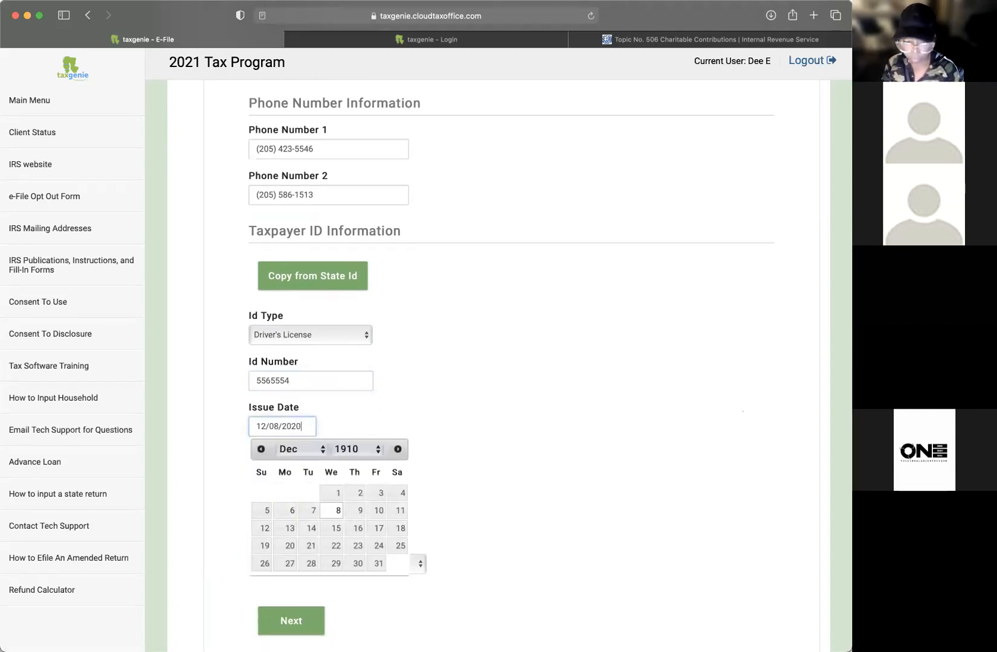
pyautogui.click(484, 430)
# Step: Set the license expiration date to 12/02/2025
pyautogui.click(298, 472)
pyautogui.click(356, 539)
pyautogui.click(309, 470)
pyautogui.press('BackSpace')
pyautogui.write('5')
pyautogui.click(386, 459)
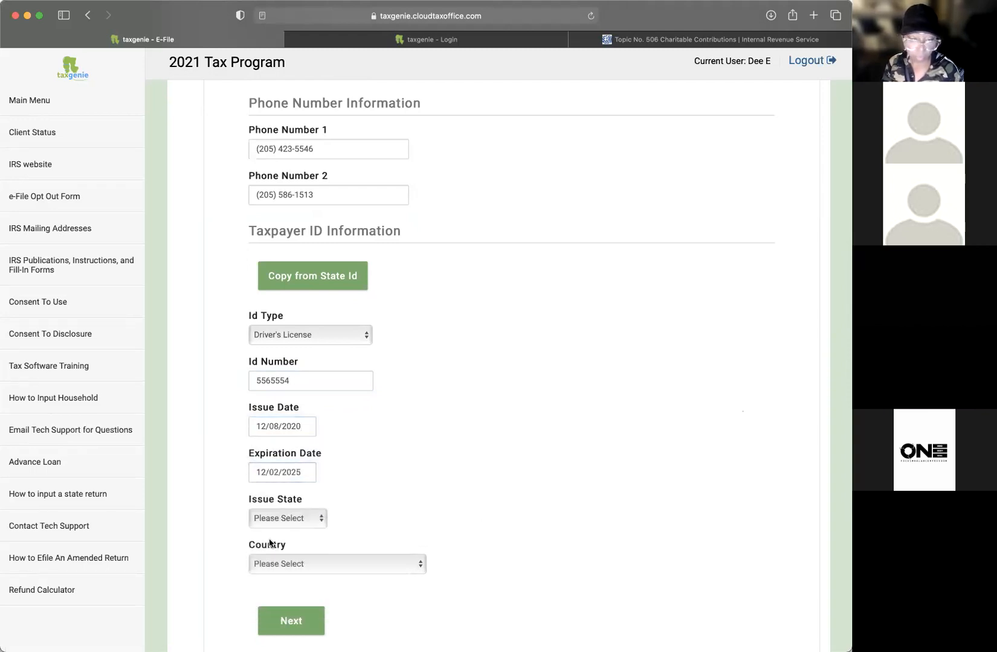
# Step: Choose Alabama as the issue state and submit the taxpayer ID details
pyautogui.click(324, 509)
pyautogui.click(278, 567)
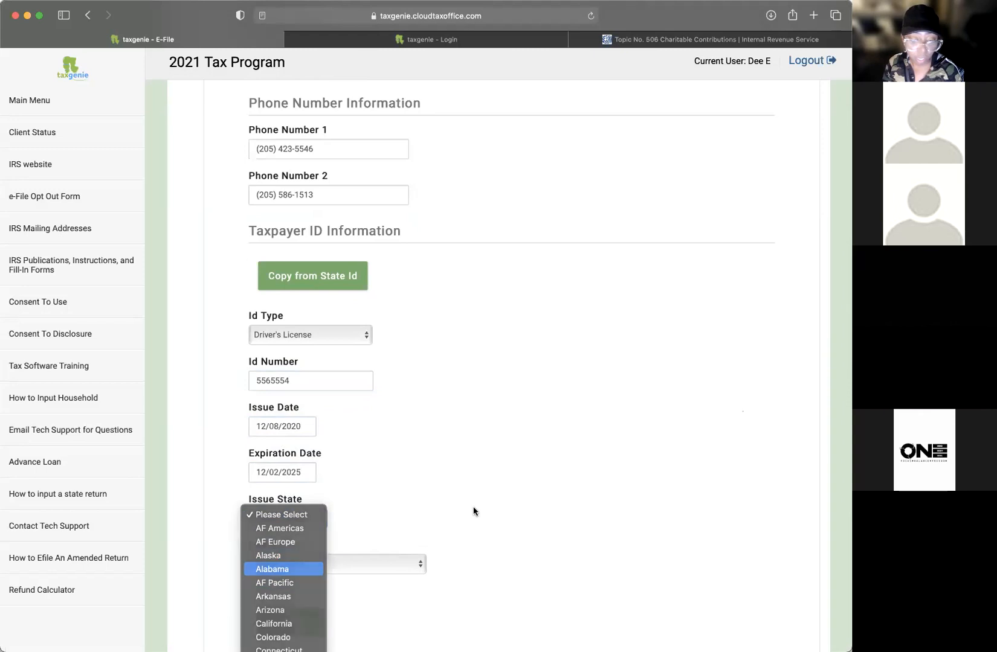
pyautogui.scroll(-3, 361, 428)
pyautogui.click(361, 427)
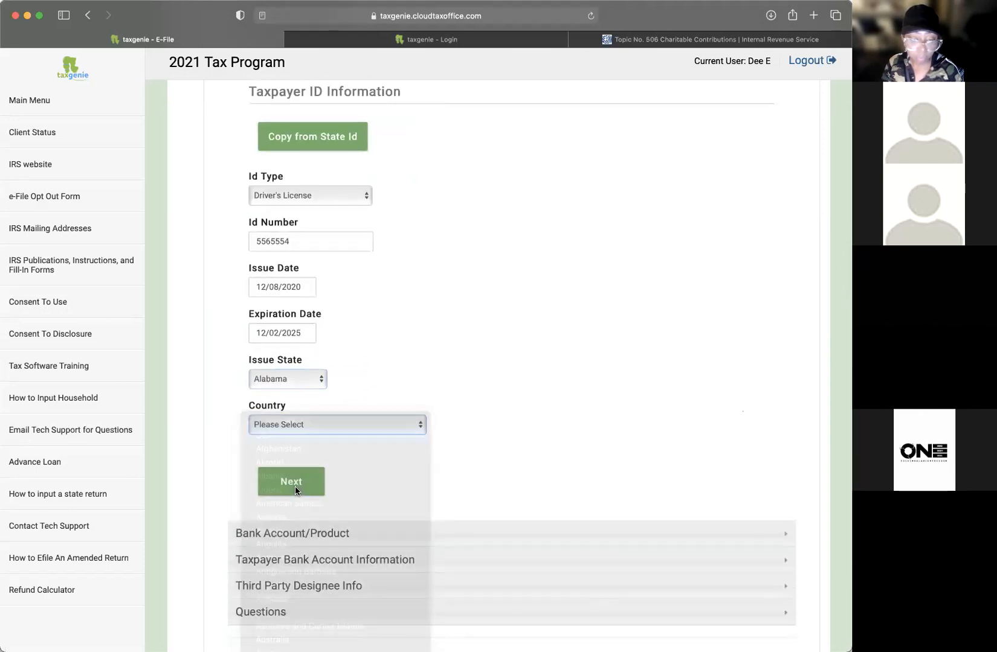
pyautogui.click(290, 482)
# Step: Tick the 7216 bank consent, turn on funding text alerts with the cell number, and agree to the terms
pyautogui.click(253, 148)
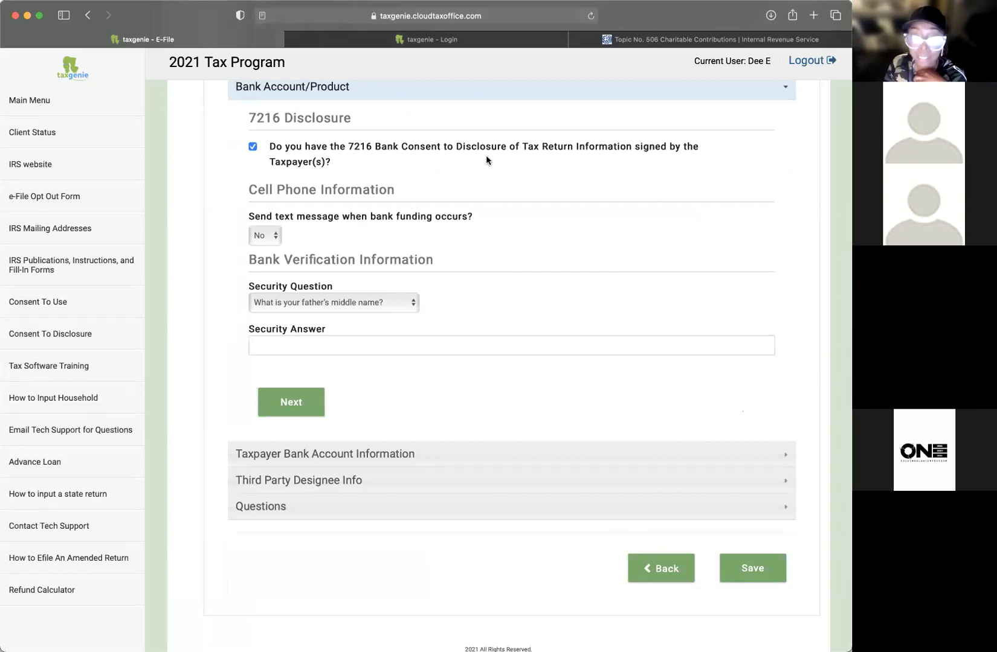
pyautogui.scroll(-1, 495, 157)
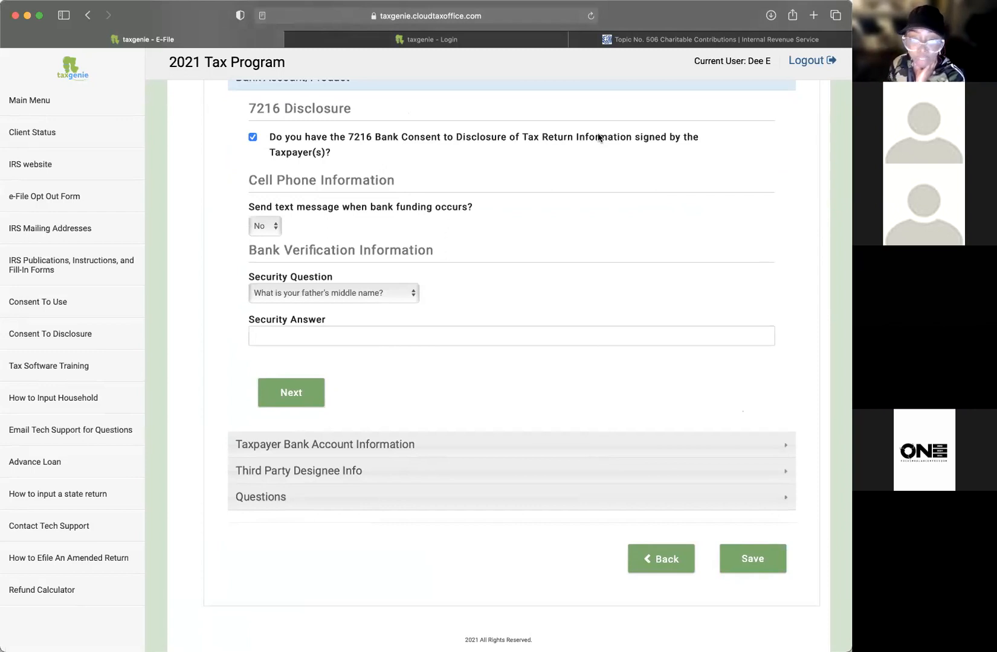
pyautogui.click(260, 226)
pyautogui.click(263, 205)
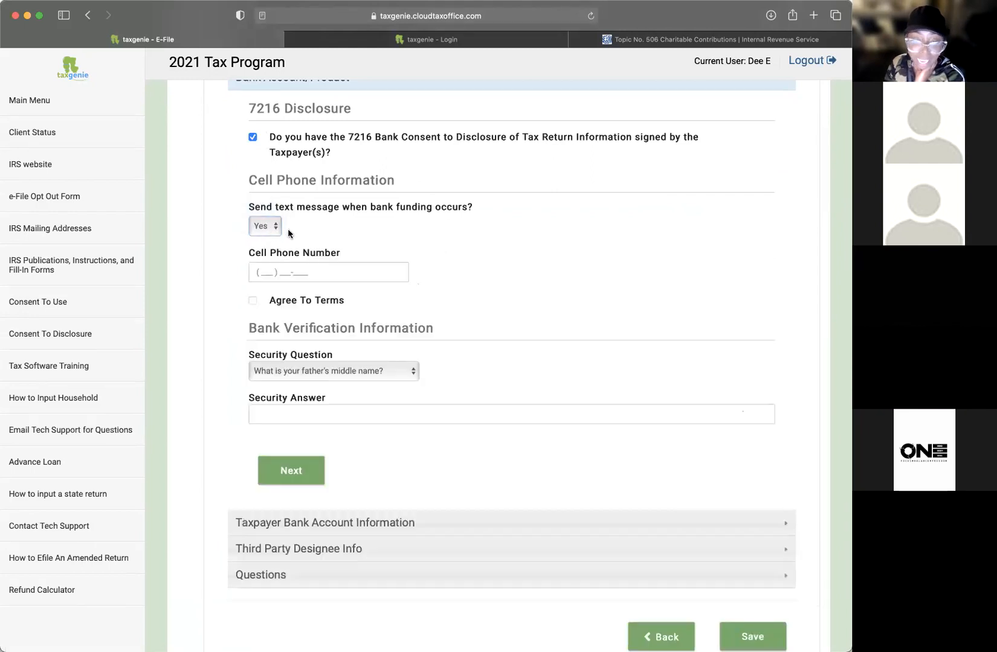
pyautogui.click(357, 266)
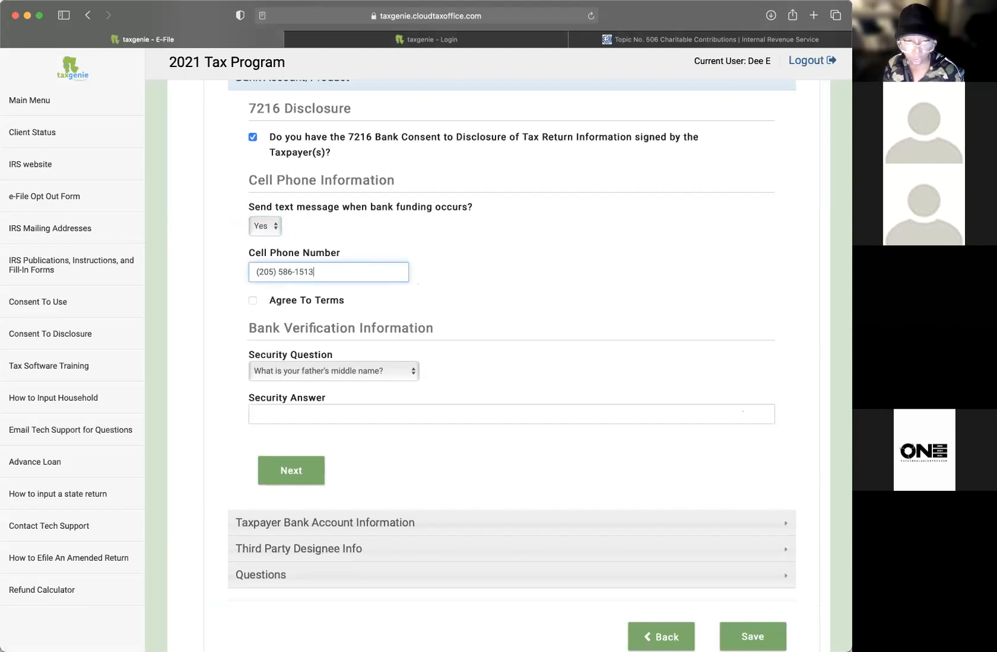
pyautogui.click(461, 239)
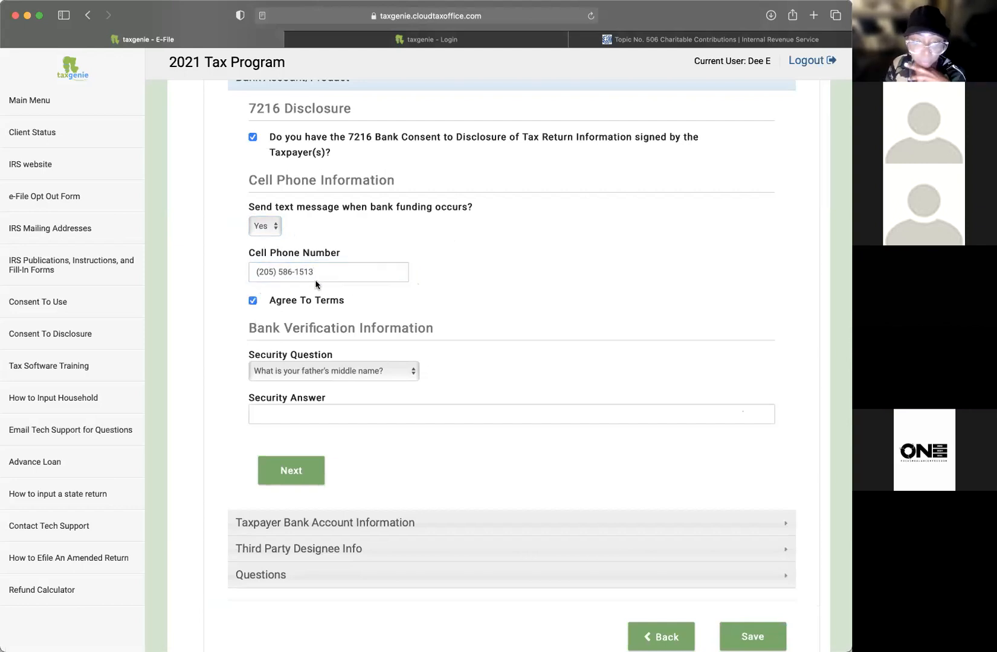
# Step: Choose the mother's maiden name security question
pyautogui.scroll(2, 315, 284)
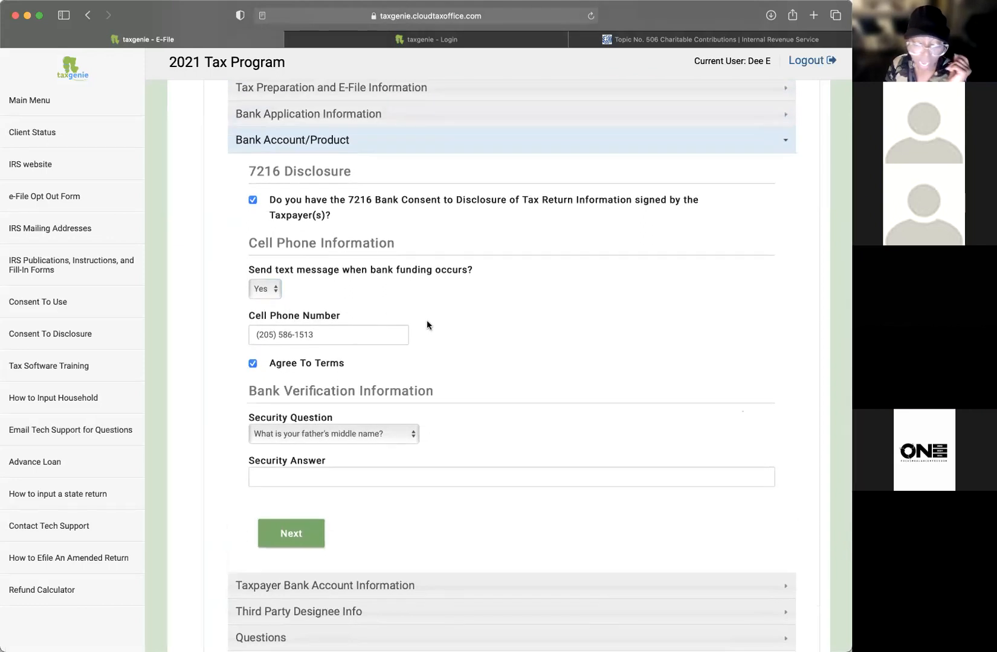
pyautogui.scroll(1, 339, 341)
pyautogui.scroll(-4, 462, 350)
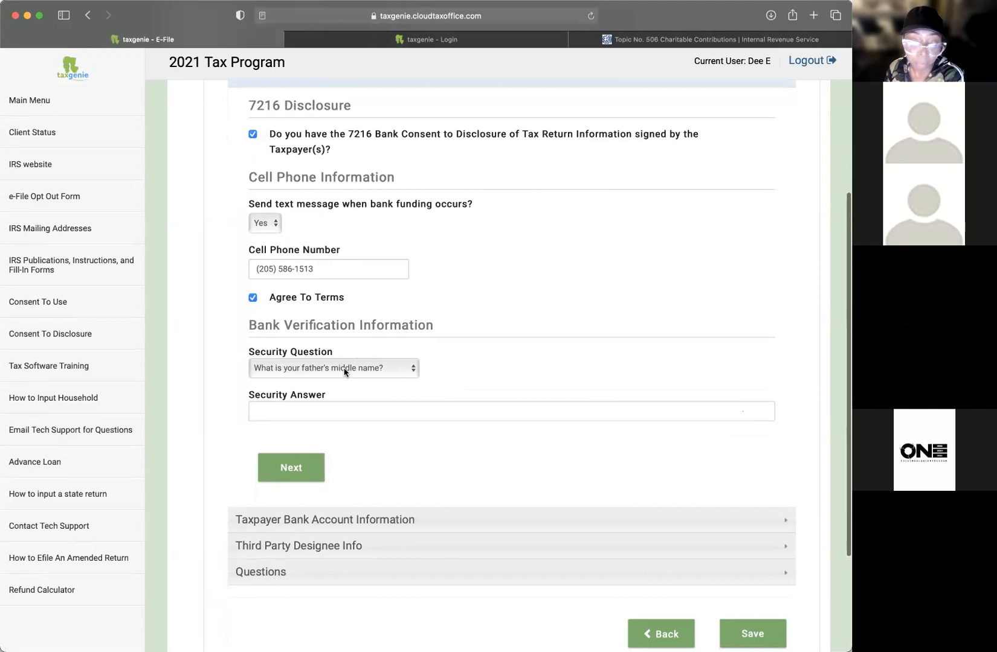
pyautogui.click(344, 369)
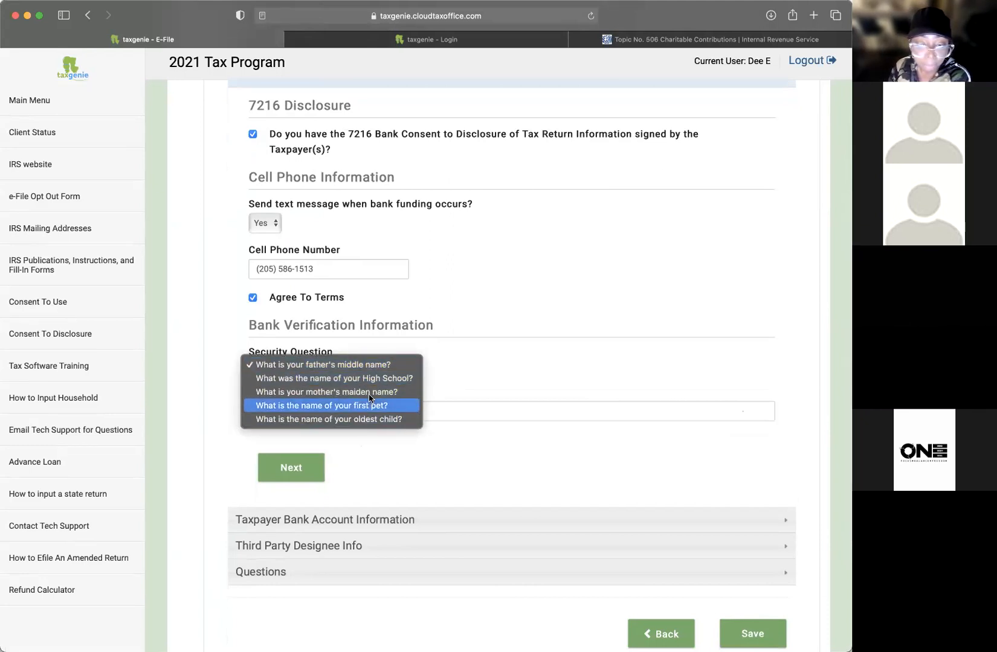
pyautogui.click(417, 391)
pyautogui.moveTo(290, 325); pyautogui.dragTo(463, 331)
pyautogui.click(478, 332)
pyautogui.scroll(-1, 478, 333)
# Step: Enter the security answer and submit the bank product details
pyautogui.click(375, 411)
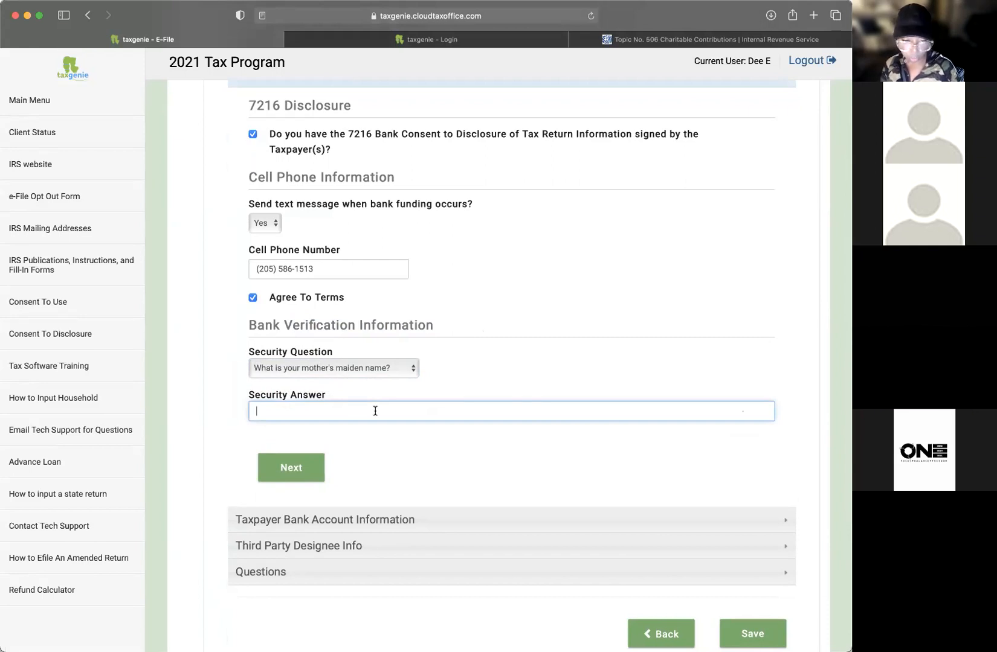
pyautogui.write('Wa')
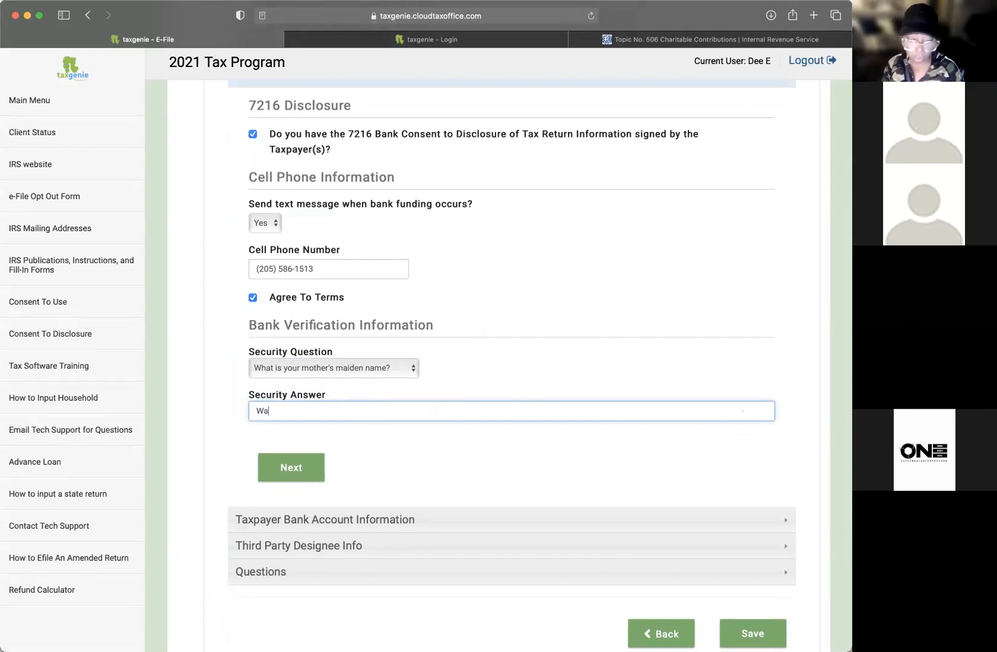
pyautogui.press('BackSpace')
pyautogui.write('Evans')
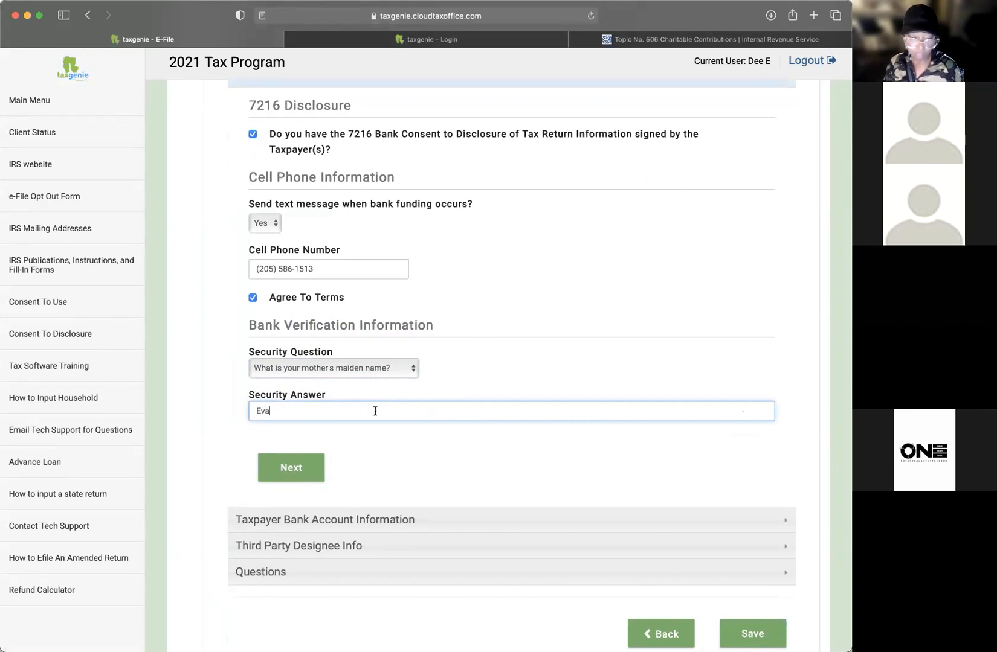
pyautogui.press('BackSpace')
pyautogui.press('BackSpace')
pyautogui.press('BackSpace')
pyautogui.press('BackSpace')
pyautogui.write('dwards')
pyautogui.click(461, 382)
pyautogui.scroll(-2, 461, 382)
pyautogui.click(270, 400)
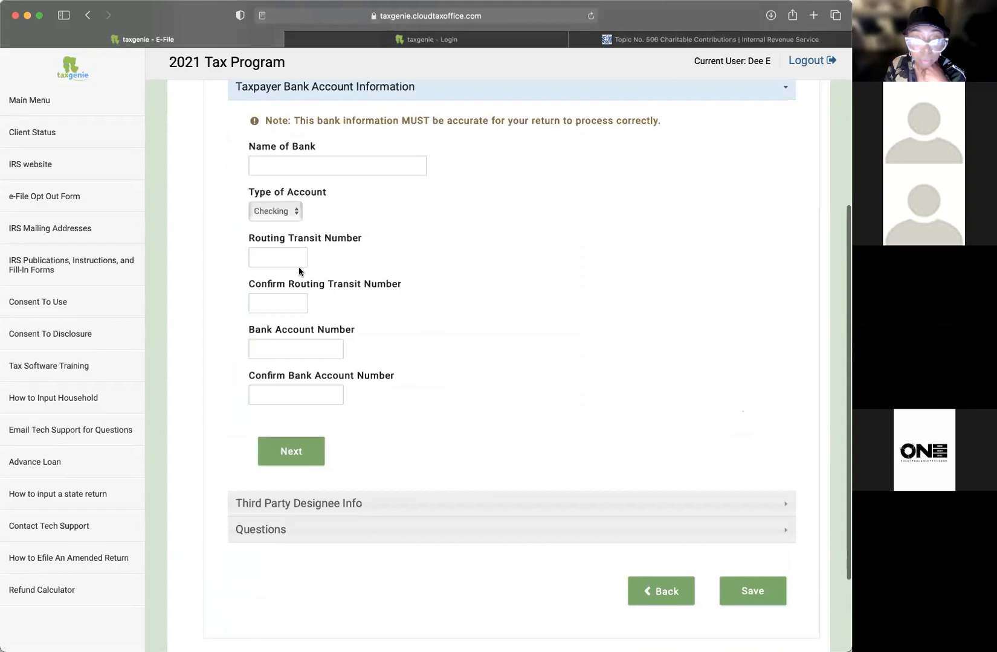
# Step: Enter Wells Fargo as the taxpayer's bank name
pyautogui.click(301, 170)
pyautogui.scroll(-1, 415, 185)
pyautogui.write('wells fargo')
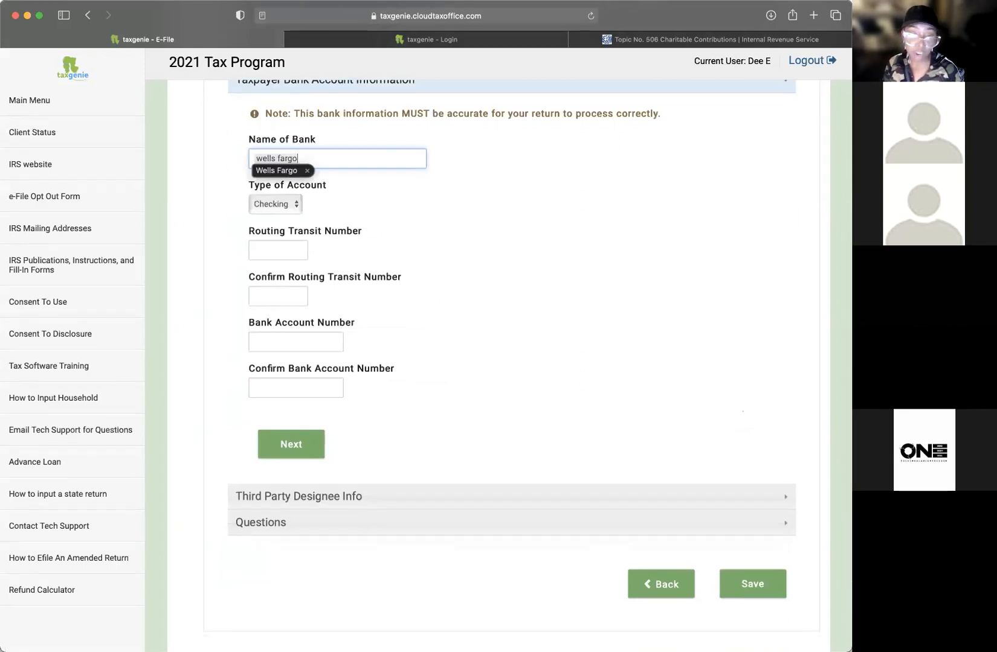
pyautogui.press('Down')
pyautogui.press('Return')
# Step: Fill in and confirm the routing and checking account numbers, then continue
pyautogui.click(259, 250)
pyautogui.write('000000000')
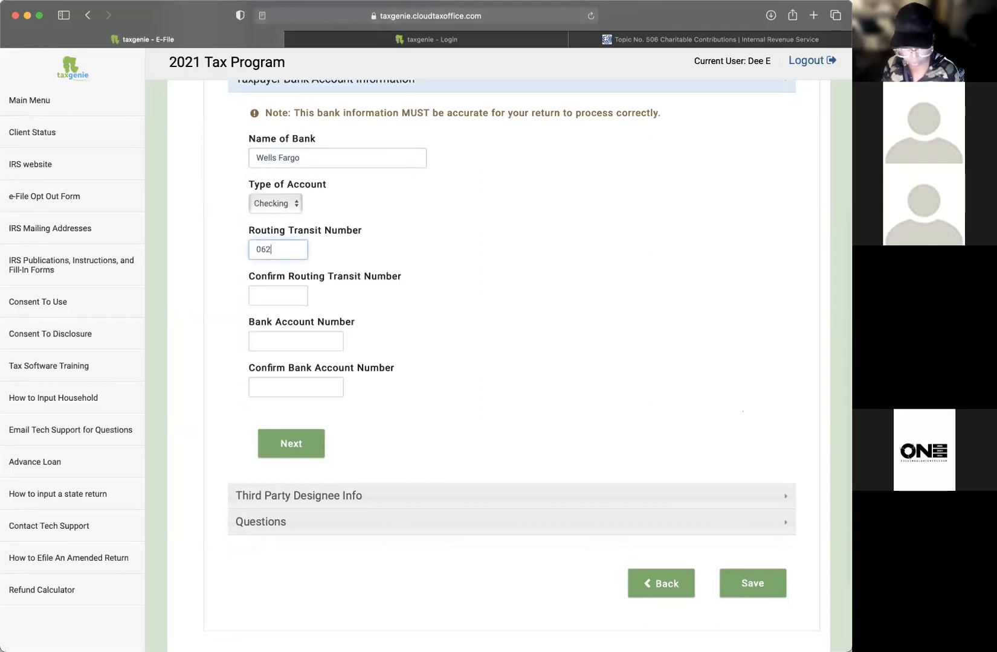
pyautogui.press('Tab')
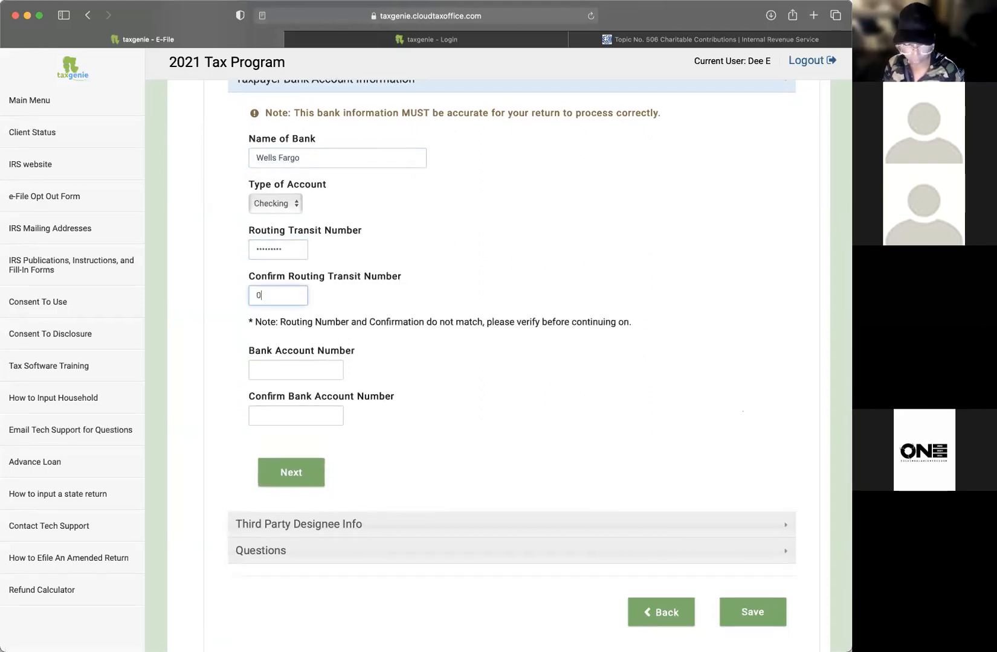
pyautogui.press('Tab')
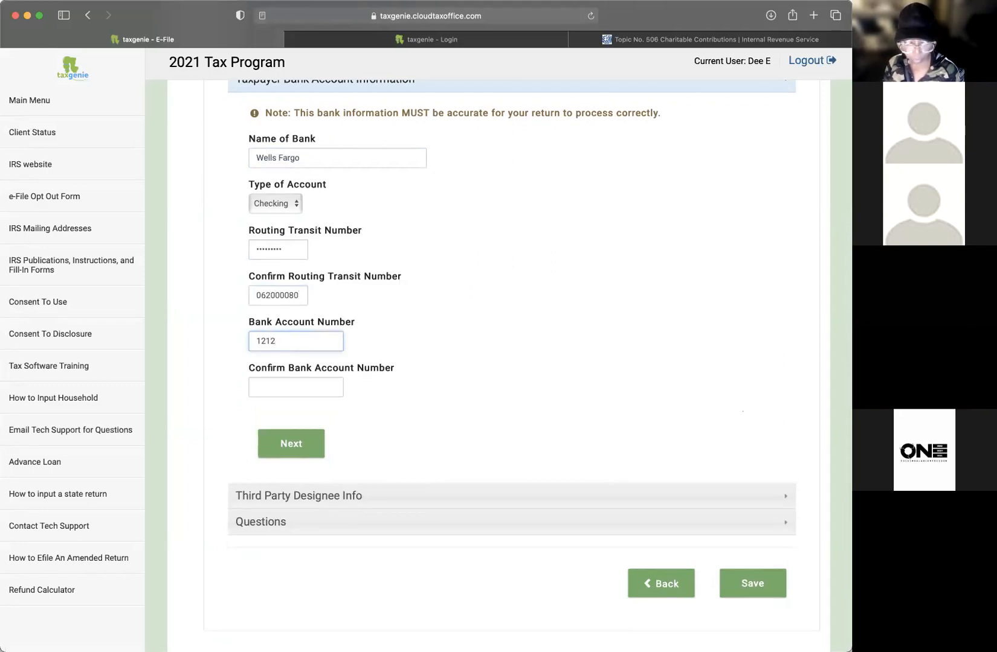
pyautogui.click(284, 387)
pyautogui.write('1212')
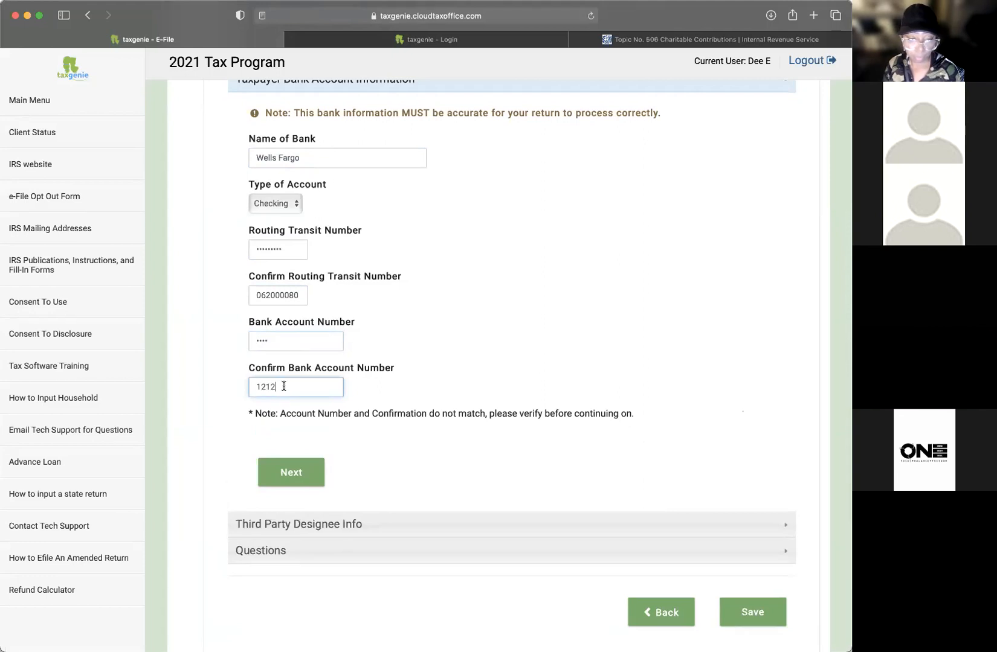
pyautogui.click(287, 473)
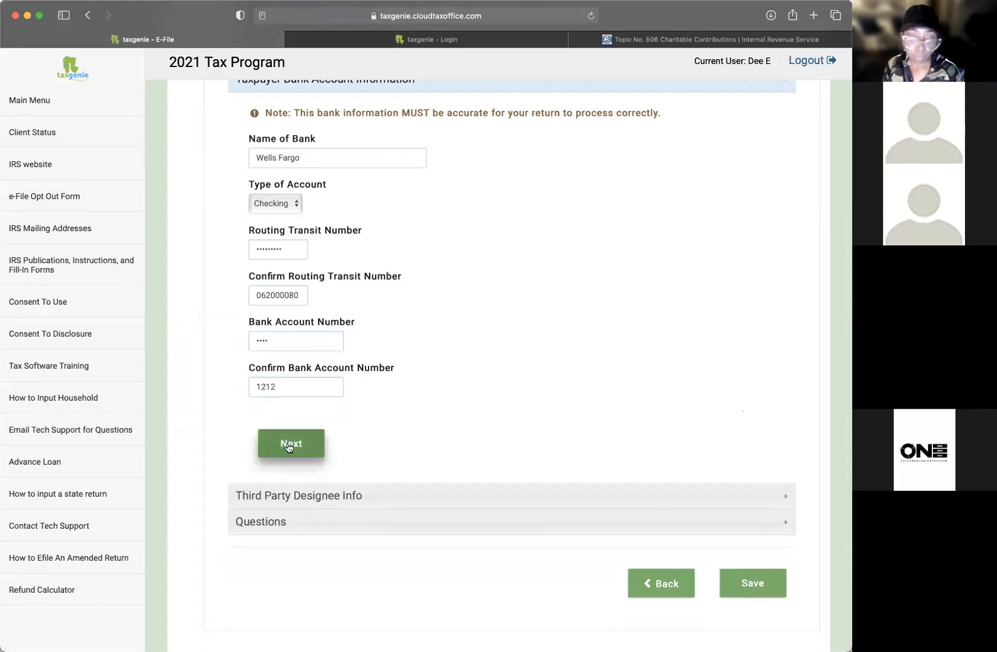
pyautogui.click(289, 446)
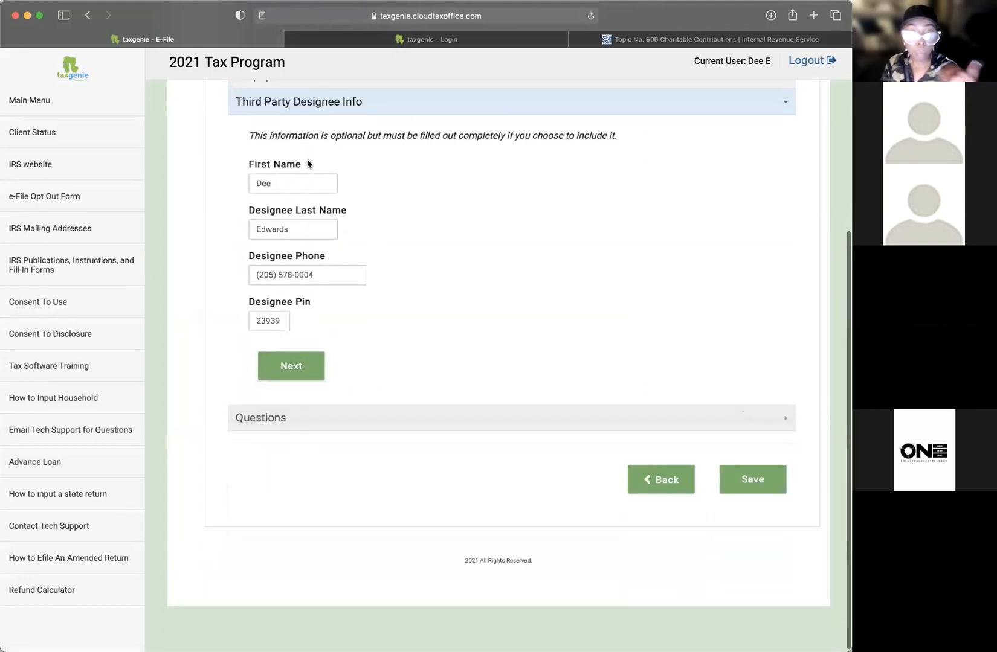
# Step: Keep the prefilled designee name, phone and PIN and continue
pyautogui.click(308, 182)
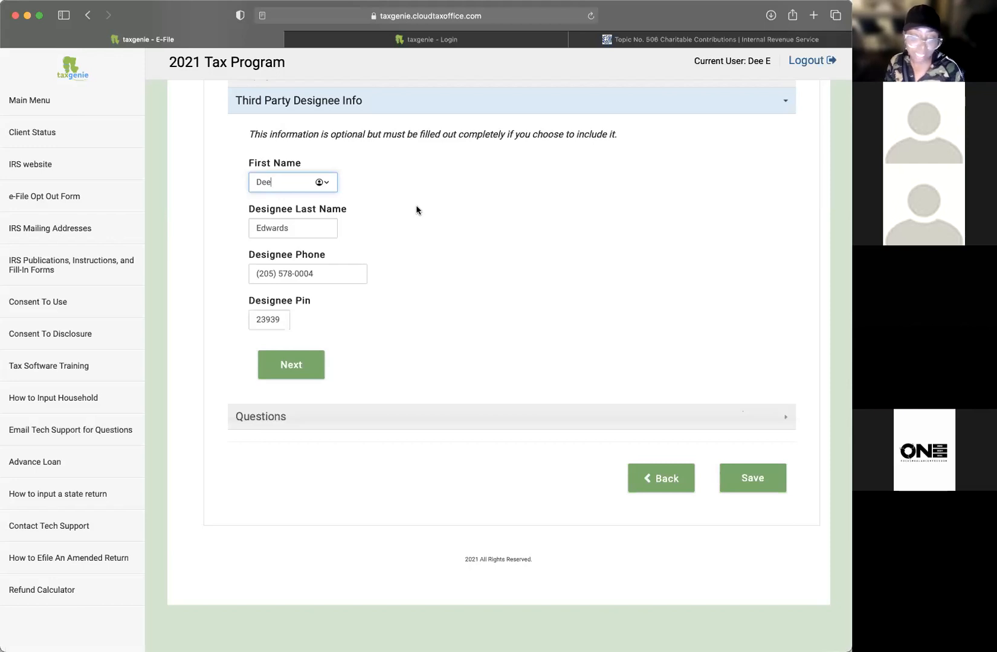
pyautogui.scroll(-1, 249, 345)
pyautogui.click(287, 318)
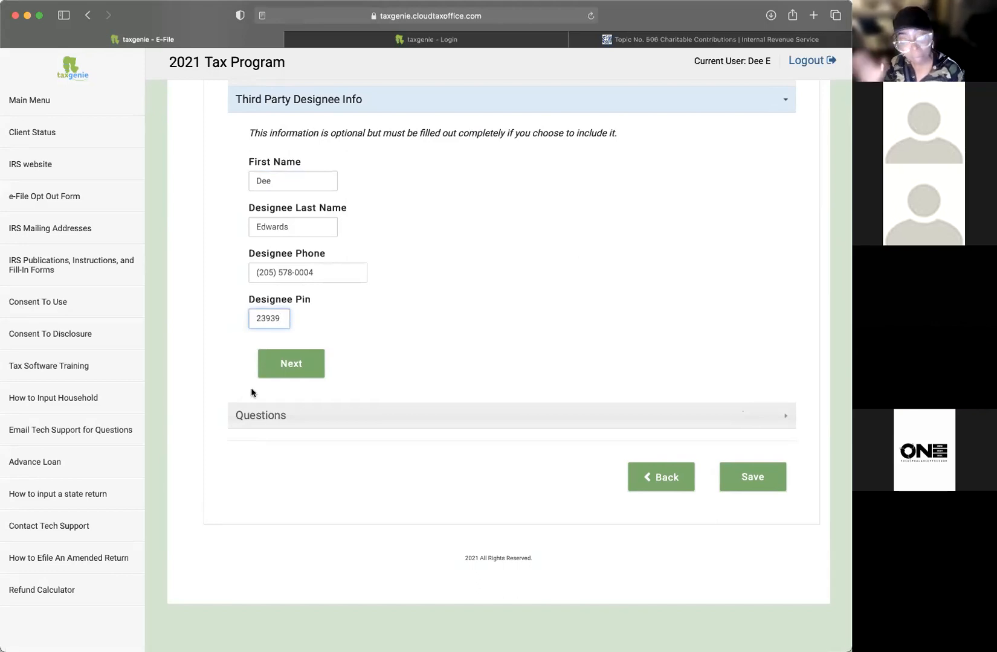
pyautogui.scroll(1, 294, 360)
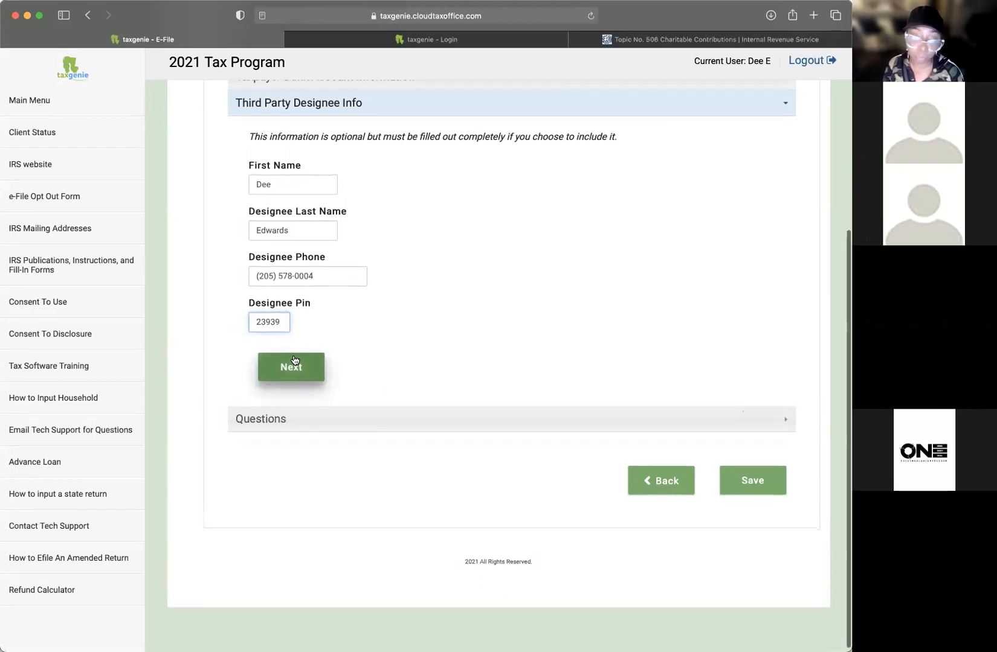
pyautogui.click(292, 364)
# Step: Check the additional-questions answer field and collapse the Questions section
pyautogui.moveTo(566, 329); pyautogui.dragTo(256, 335)
pyautogui.click(259, 339)
pyautogui.click(289, 297)
# Step: Answer Yes to documenting additional taxpayer questions in the Questions section
pyautogui.click(302, 398)
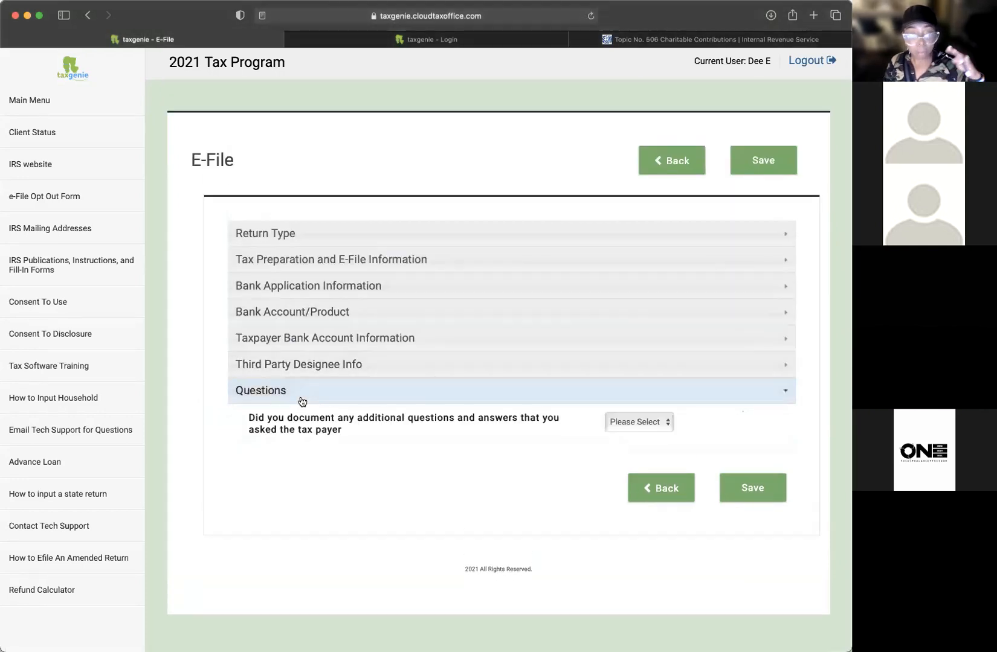
pyautogui.scroll(-3, 365, 421)
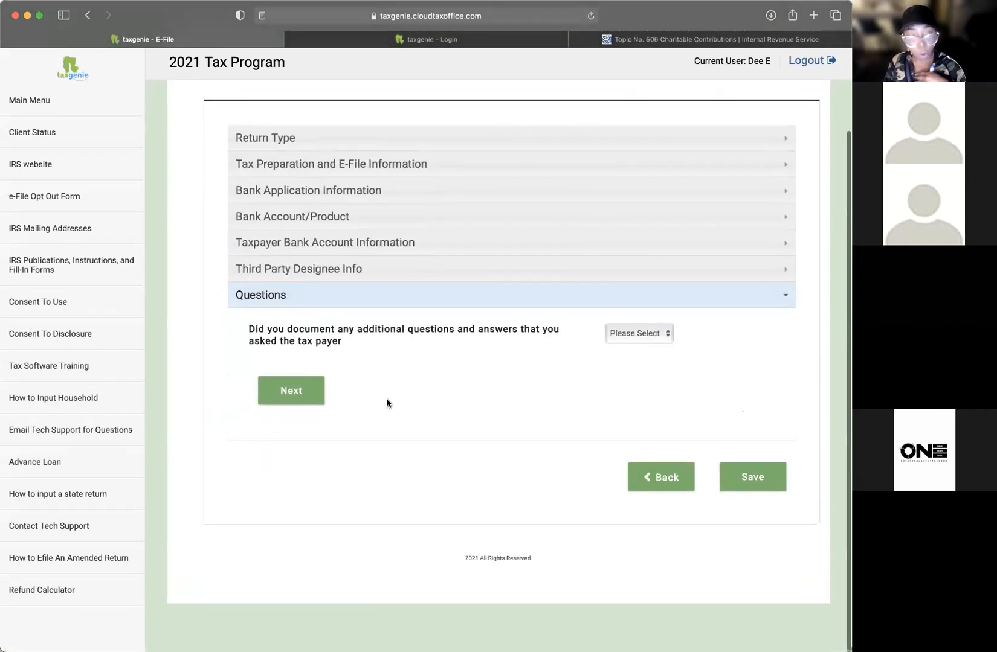
pyautogui.scroll(2, 417, 311)
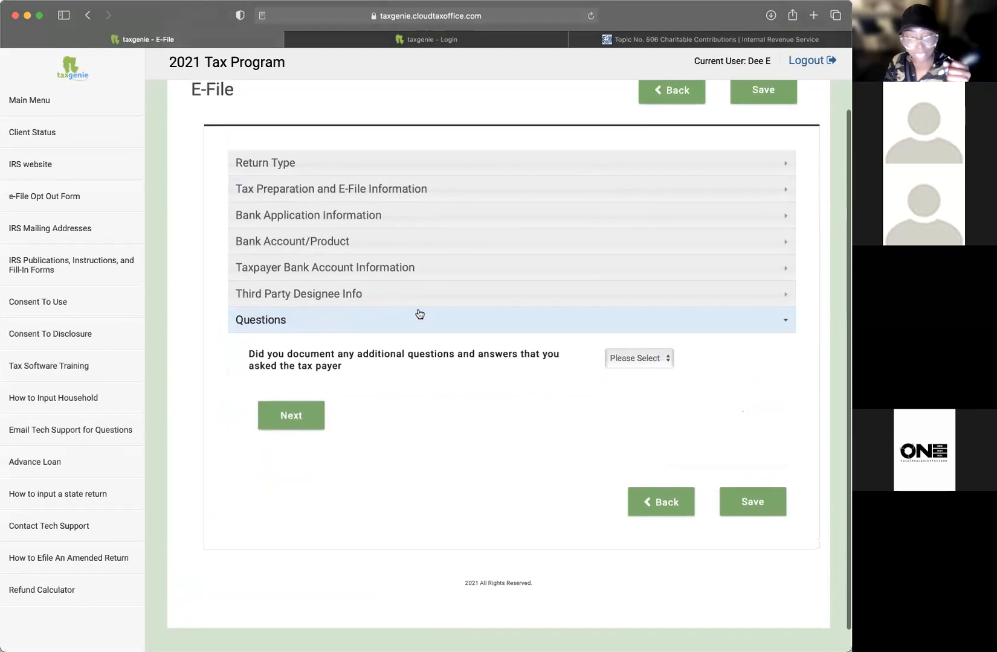
pyautogui.click(643, 363)
pyautogui.click(637, 369)
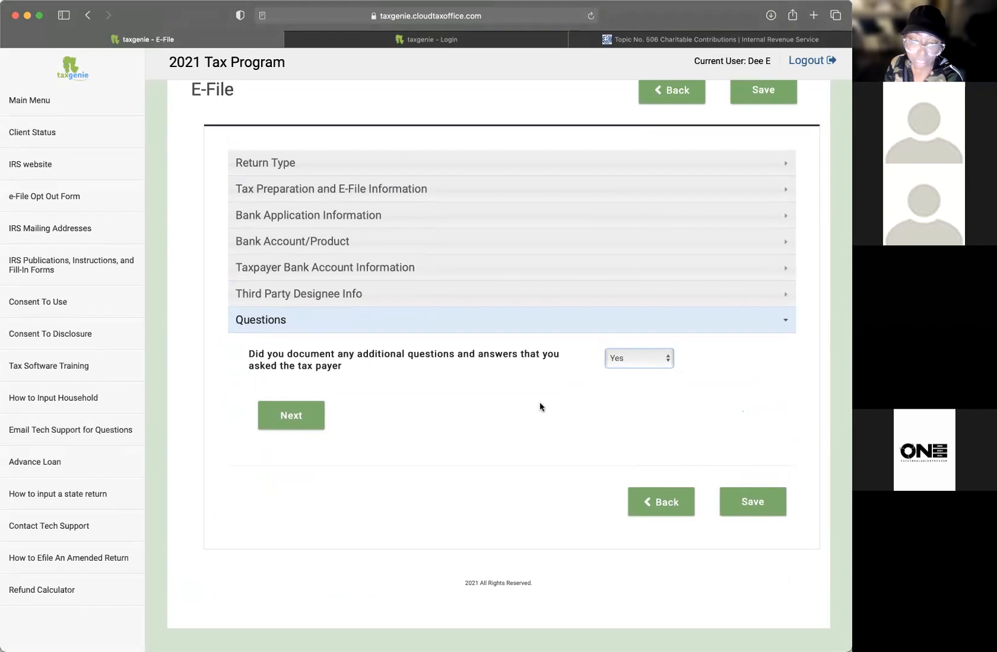
# Step: Save the E-File page and review the disbursement and phone-number errors
pyautogui.click(735, 500)
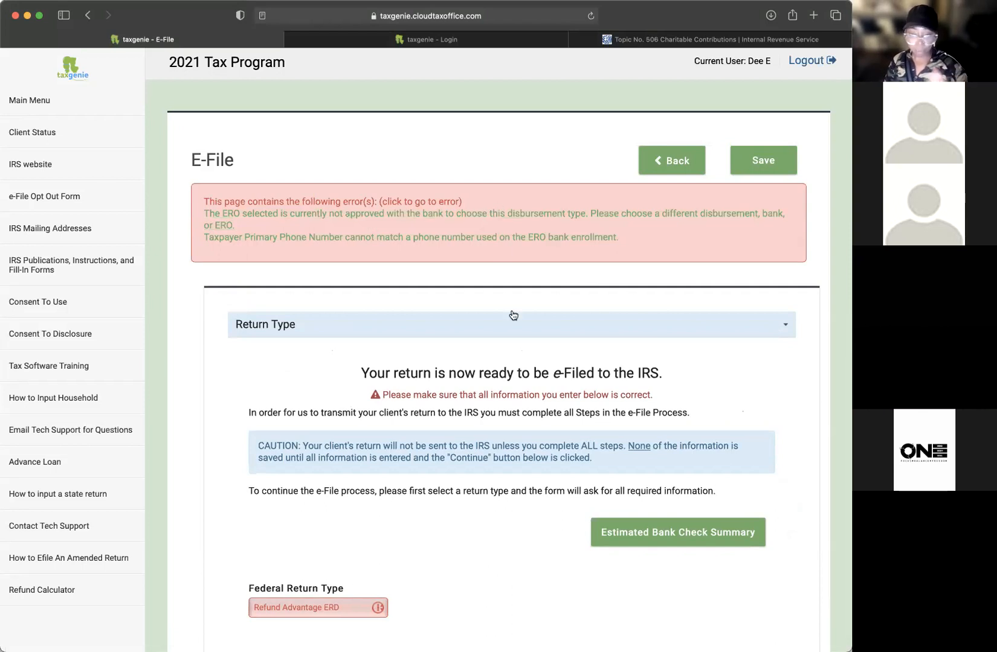
pyautogui.scroll(-1, 531, 354)
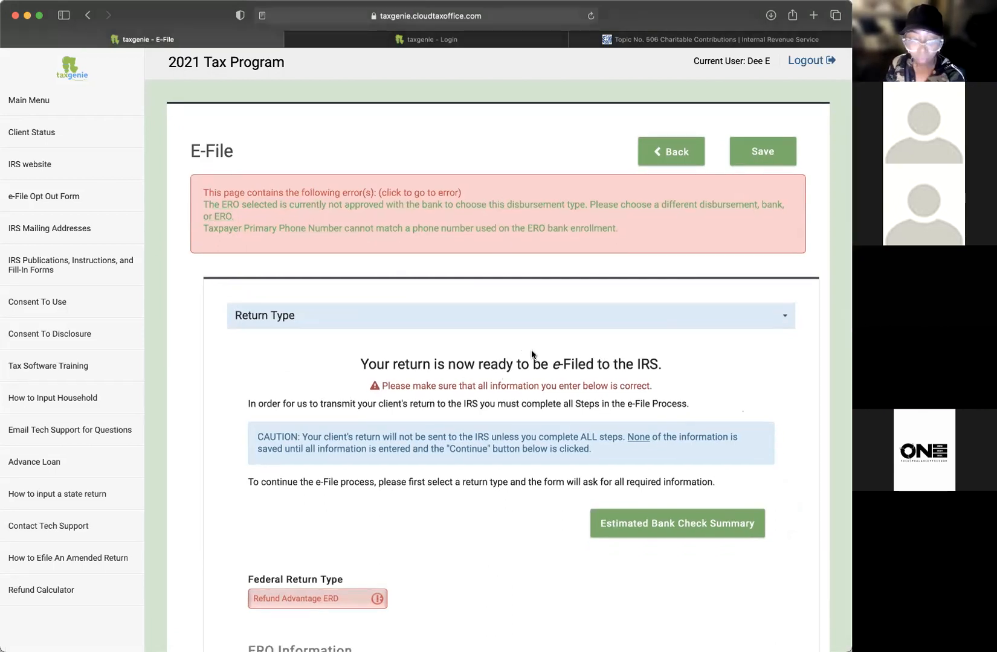
pyautogui.scroll(-5, 532, 355)
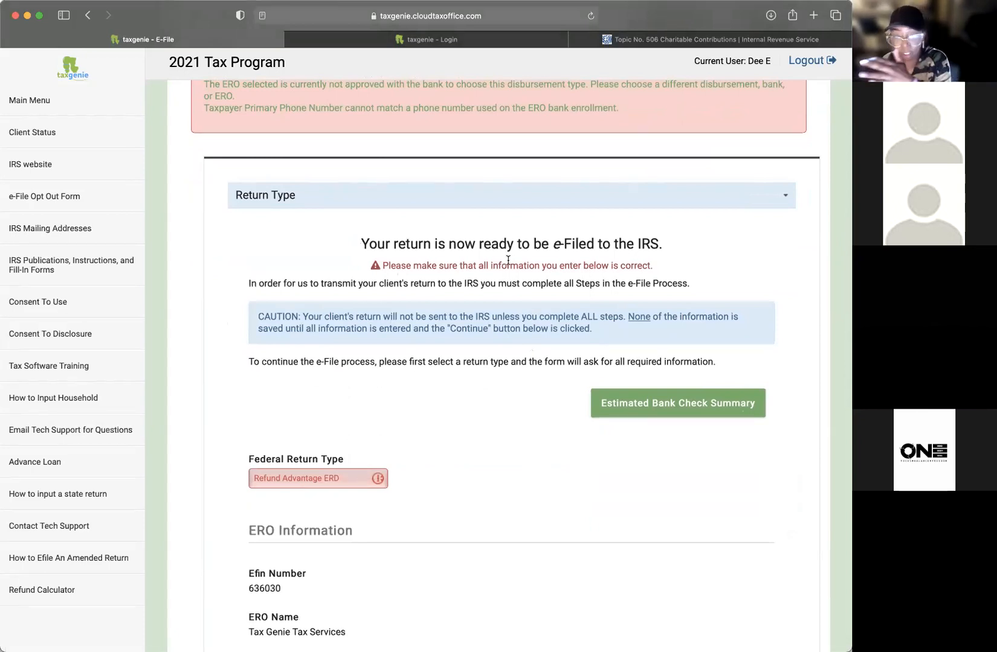
pyautogui.scroll(5, 508, 260)
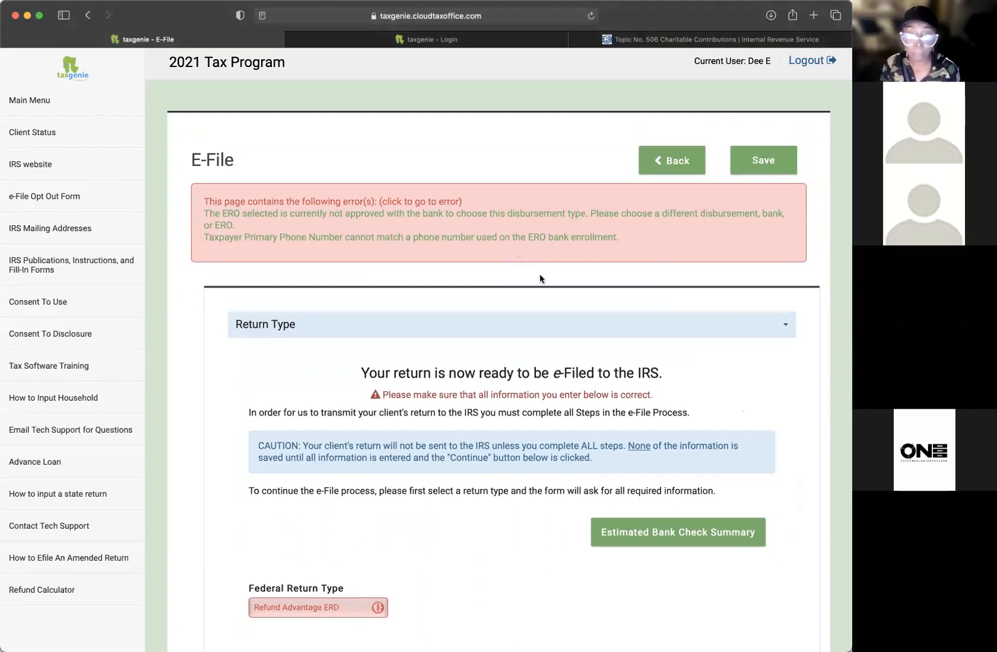
pyautogui.click(672, 539)
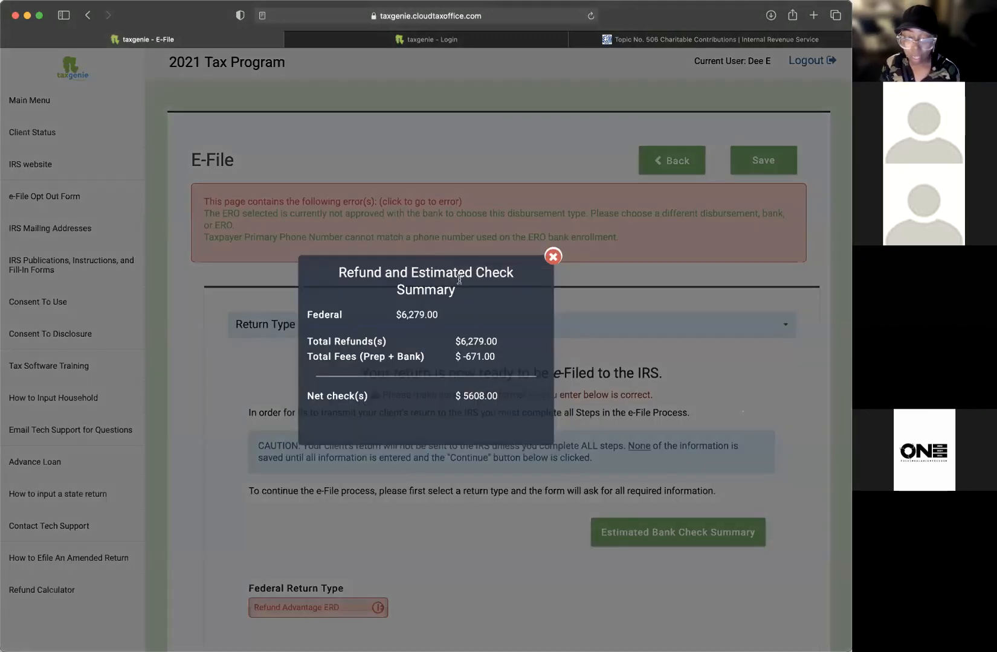
pyautogui.moveTo(324, 341); pyautogui.dragTo(406, 351)
pyautogui.moveTo(532, 353); pyautogui.dragTo(399, 359)
pyautogui.click(456, 363)
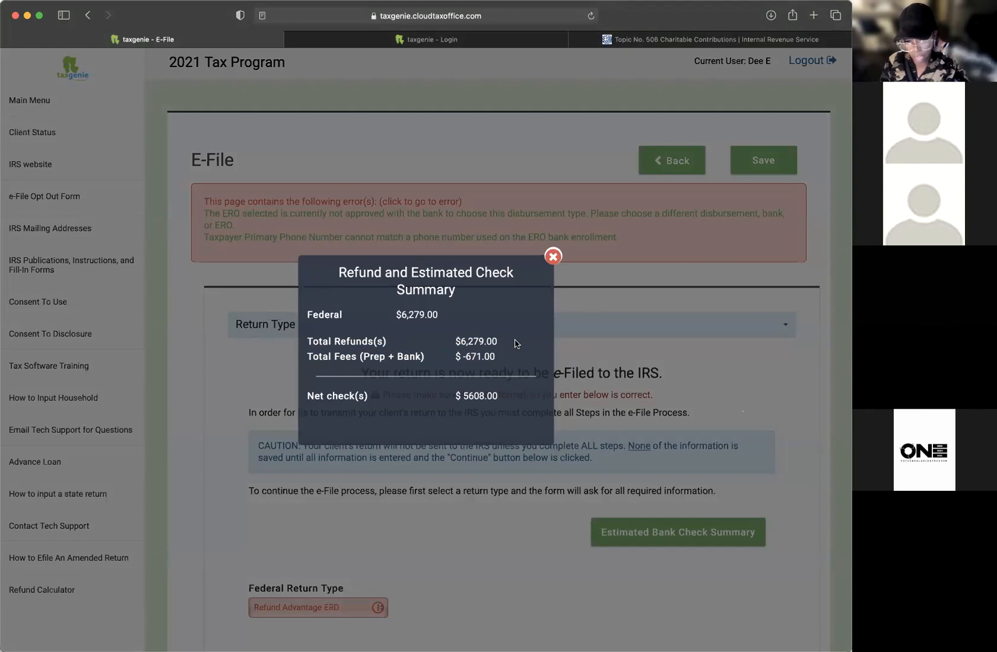
pyautogui.moveTo(397, 314); pyautogui.dragTo(454, 318)
pyautogui.click(460, 320)
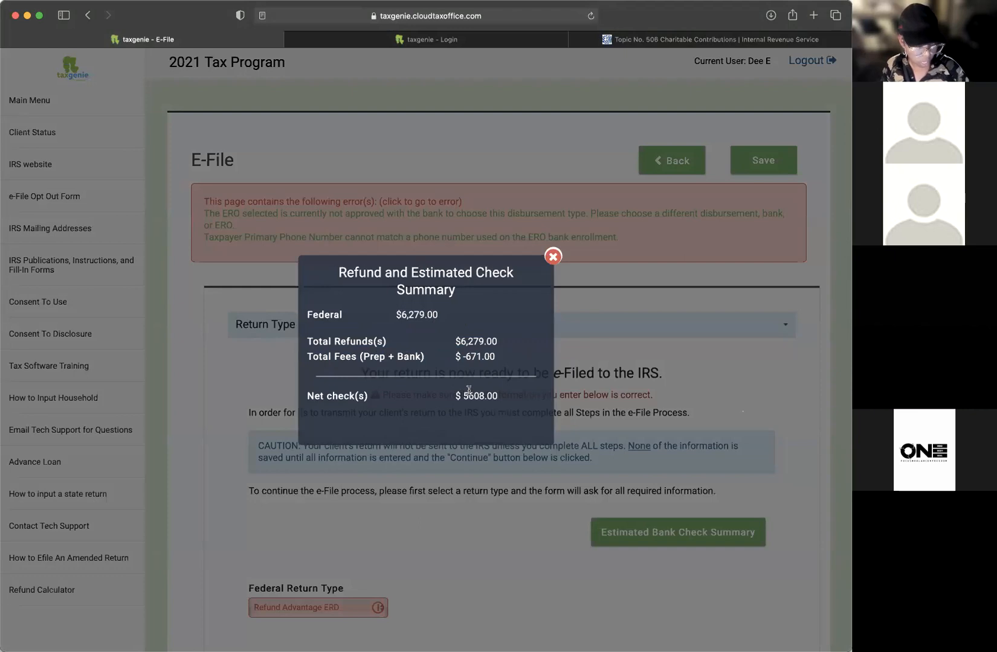
pyautogui.click(552, 256)
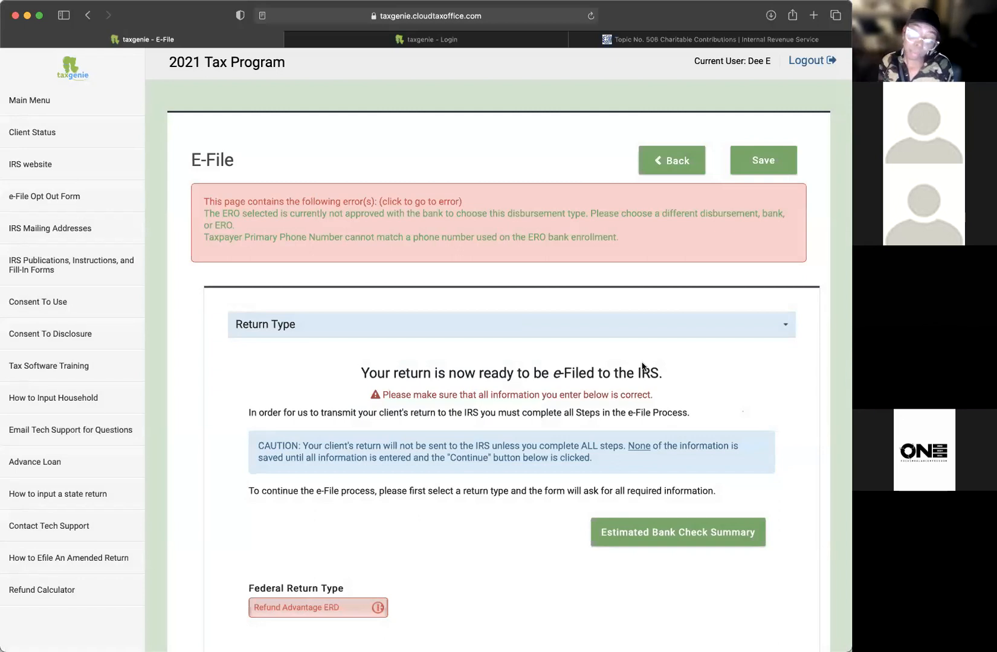
# Step: Go back to the error-free E-File page and open the Federal Return Type choices
pyautogui.scroll(-3, 694, 272)
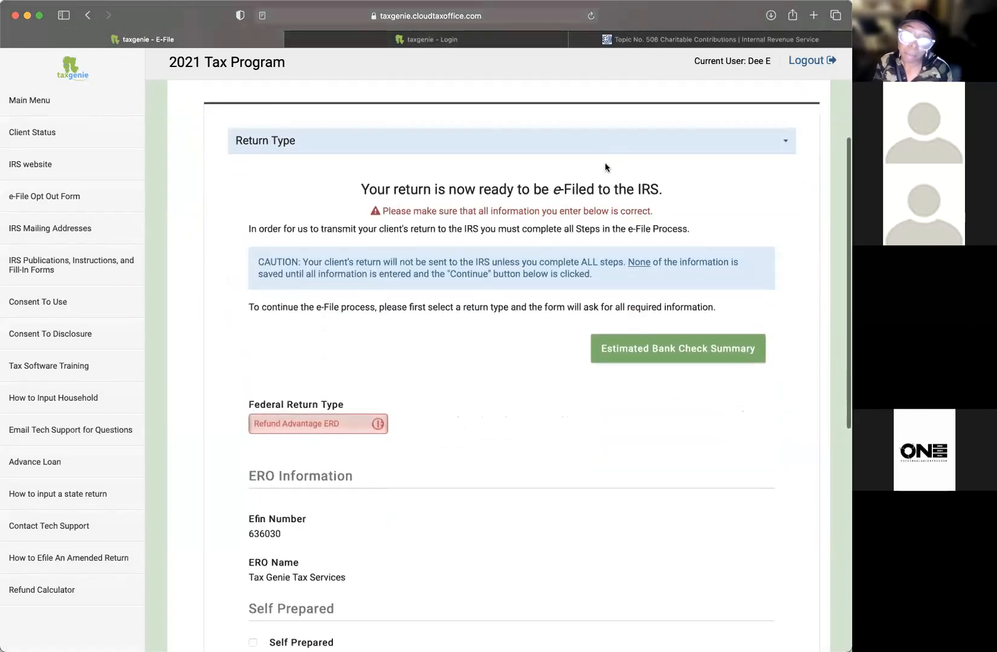
pyautogui.click(596, 139)
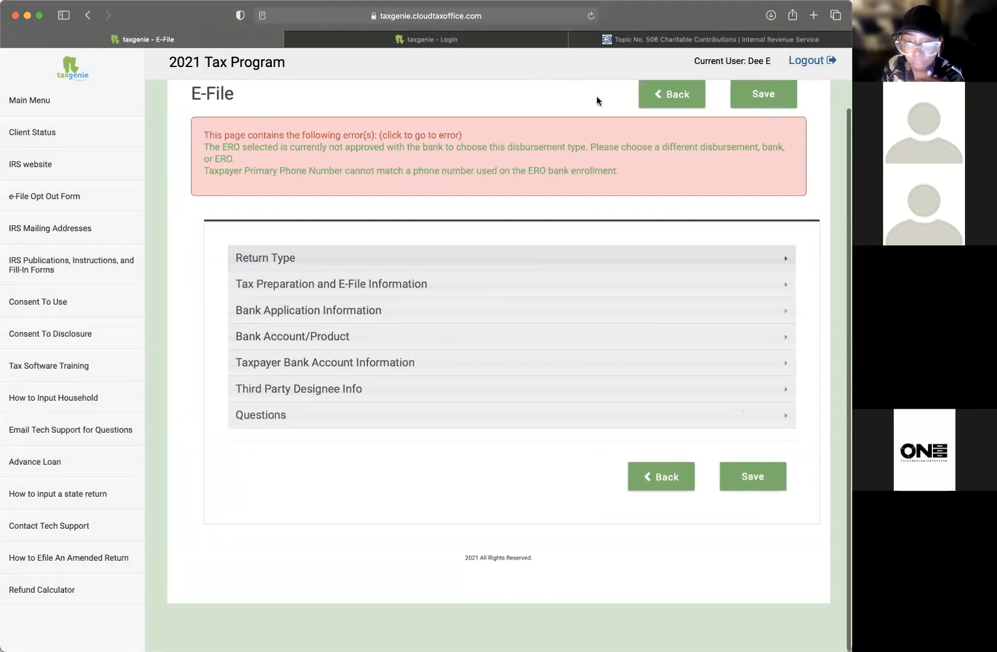
pyautogui.scroll(2, 597, 101)
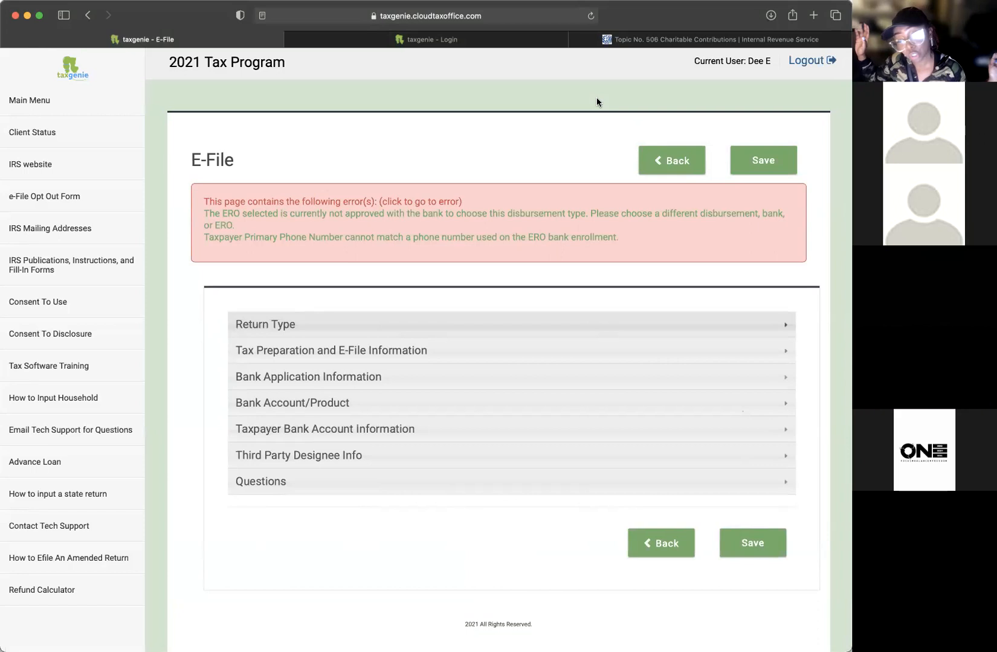
pyautogui.click(90, 15)
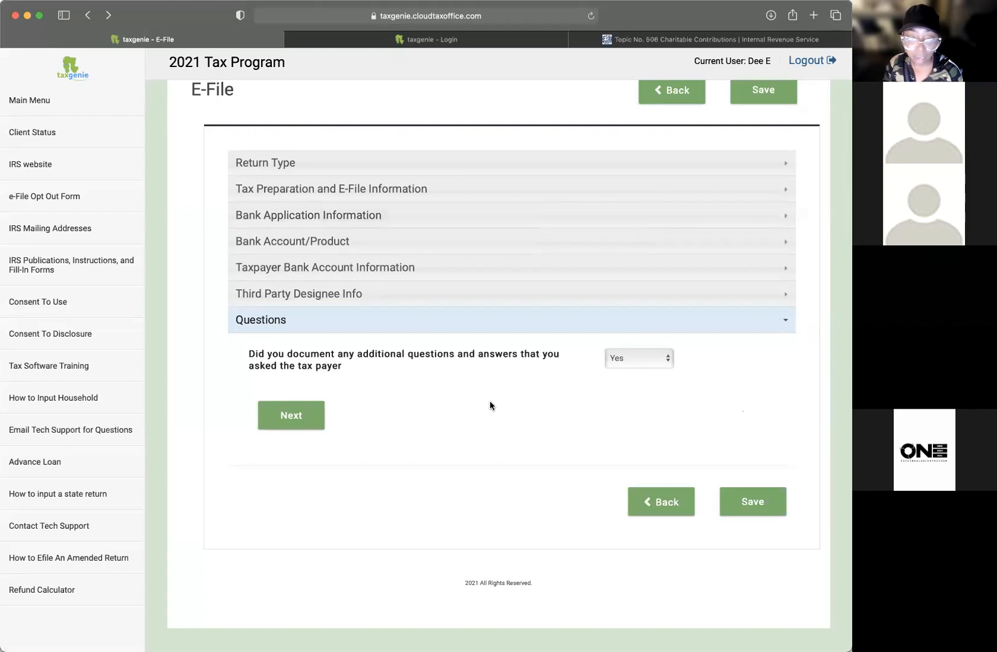
pyautogui.click(306, 160)
pyautogui.click(314, 444)
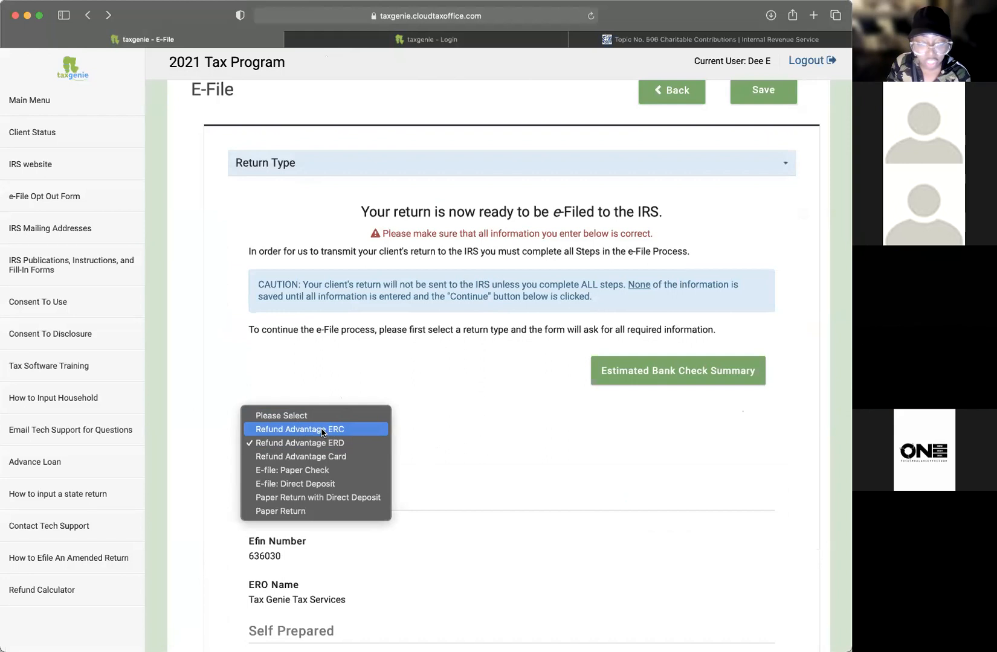
# Step: Leave Refund Advantage ERD as the federal return type and exit the E-File page
pyautogui.click(539, 439)
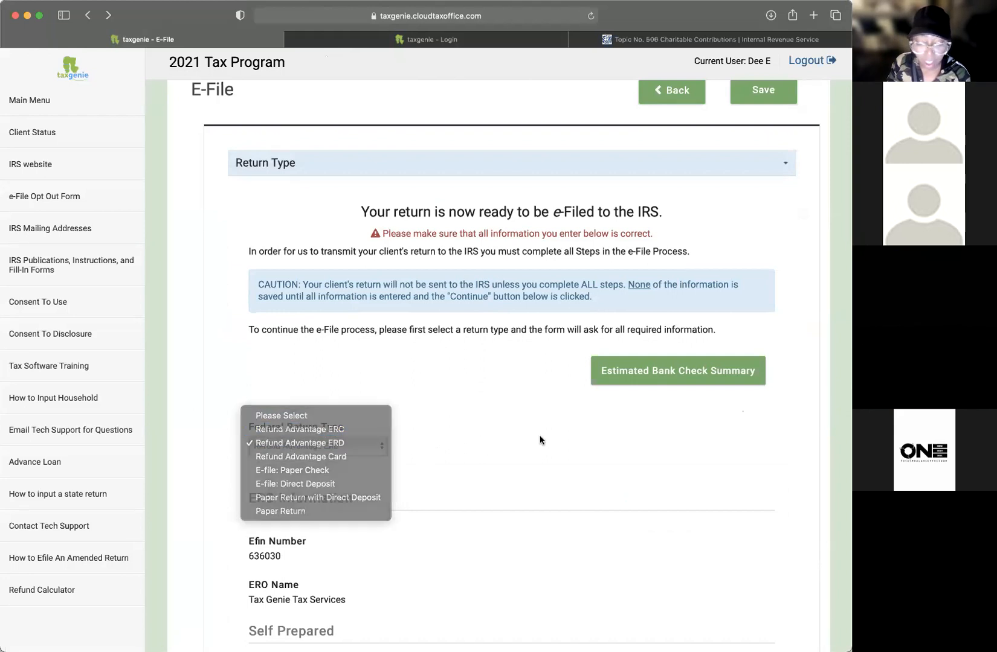
pyautogui.scroll(-2, 456, 462)
pyautogui.scroll(-4, 456, 461)
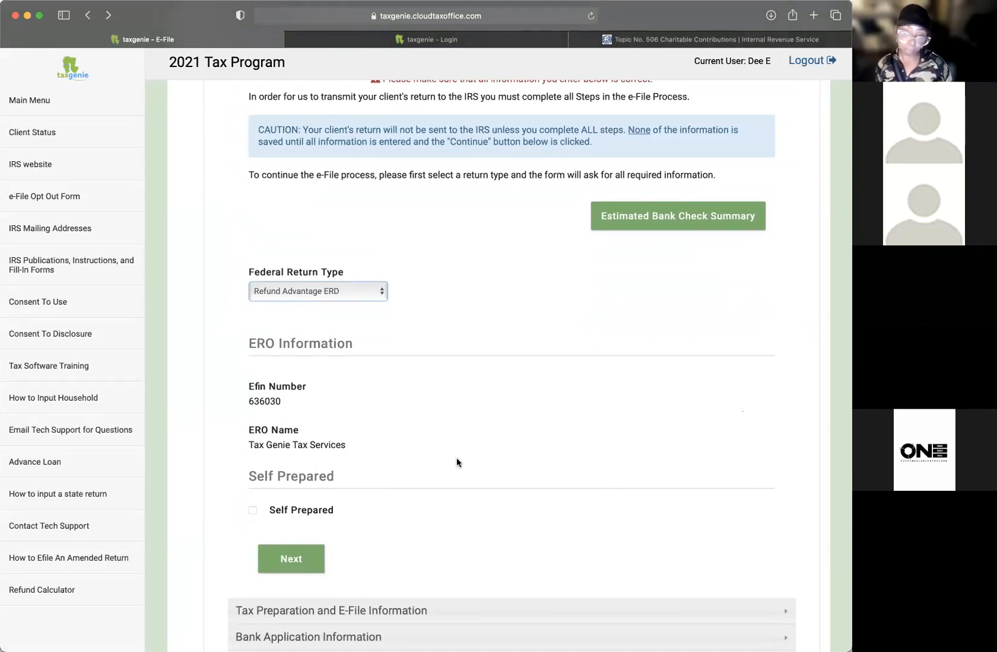
pyautogui.click(288, 294)
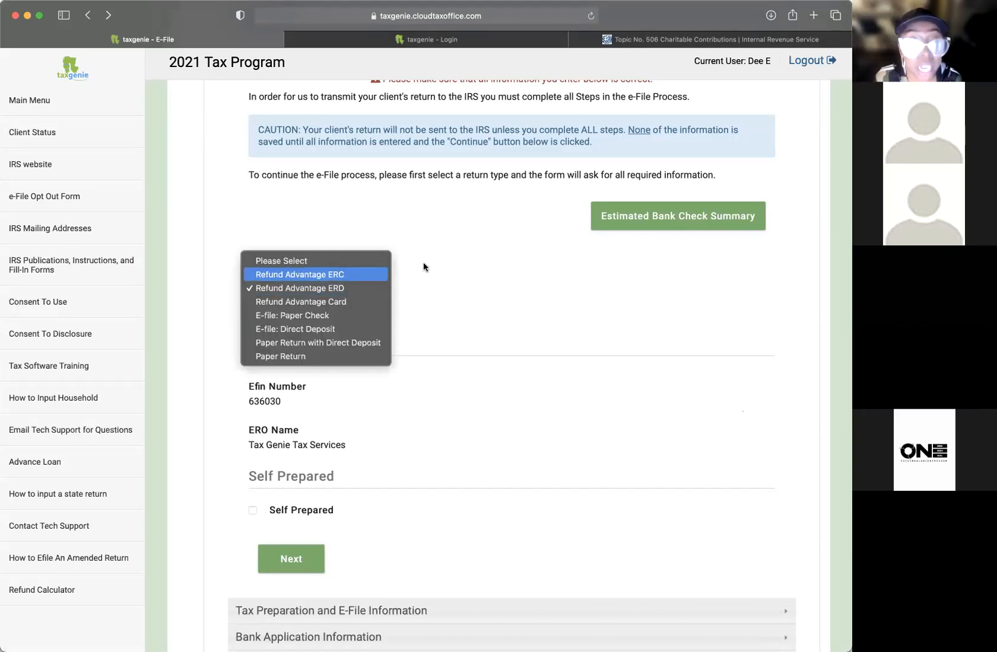
pyautogui.click(519, 311)
pyautogui.click(341, 295)
pyautogui.click(447, 296)
pyautogui.scroll(1, 447, 296)
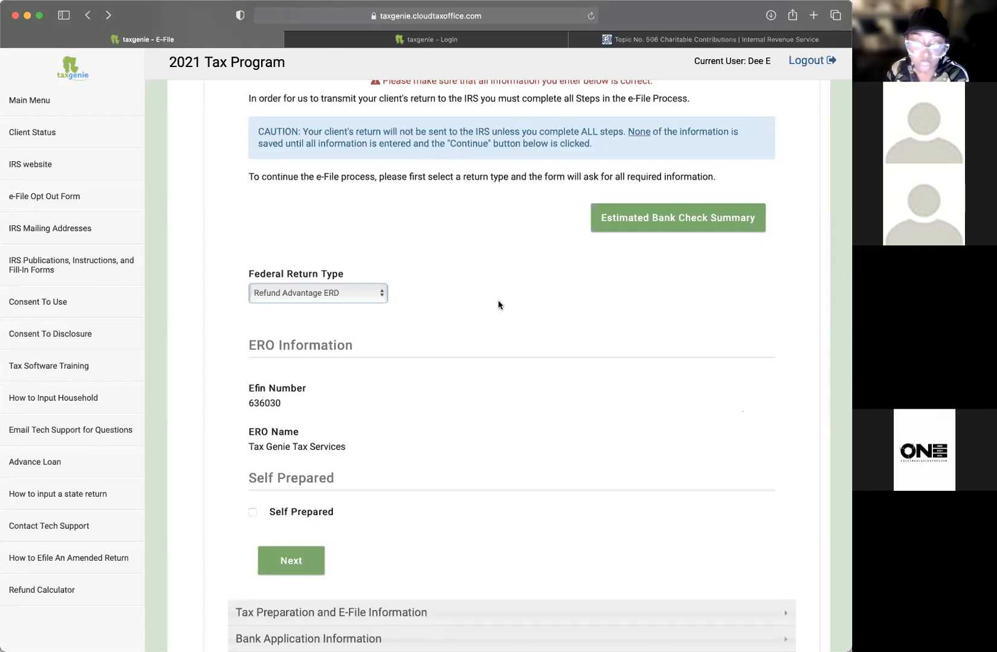
pyautogui.scroll(-5, 494, 299)
pyautogui.click(662, 483)
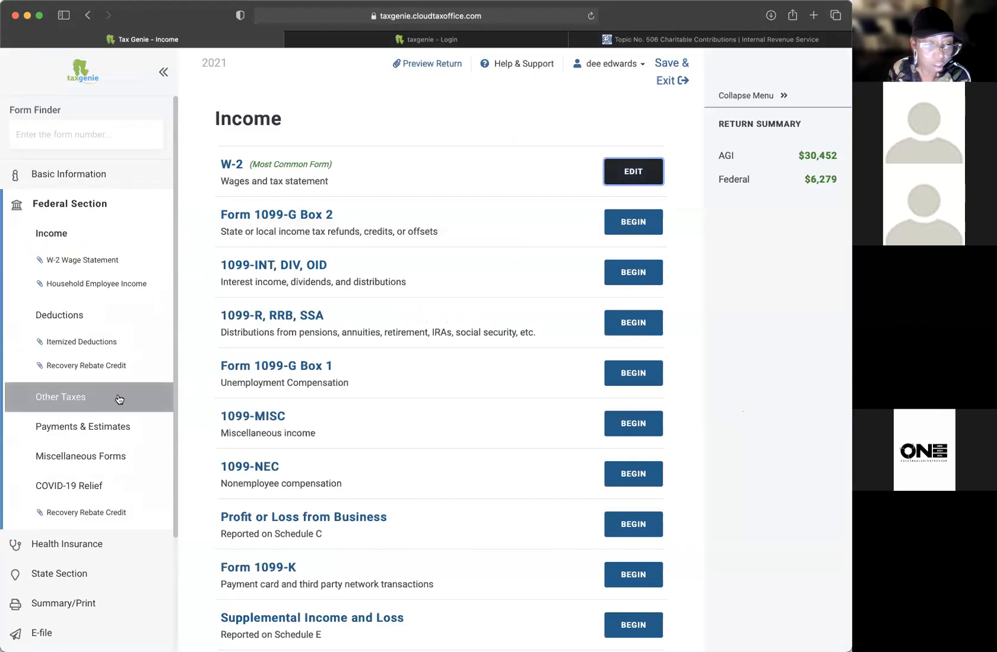
# Step: Delete the $2,108.00 Household Employee Income entry under Less Common Income › Other Compensation
pyautogui.click(60, 229)
pyautogui.scroll(-5, 409, 332)
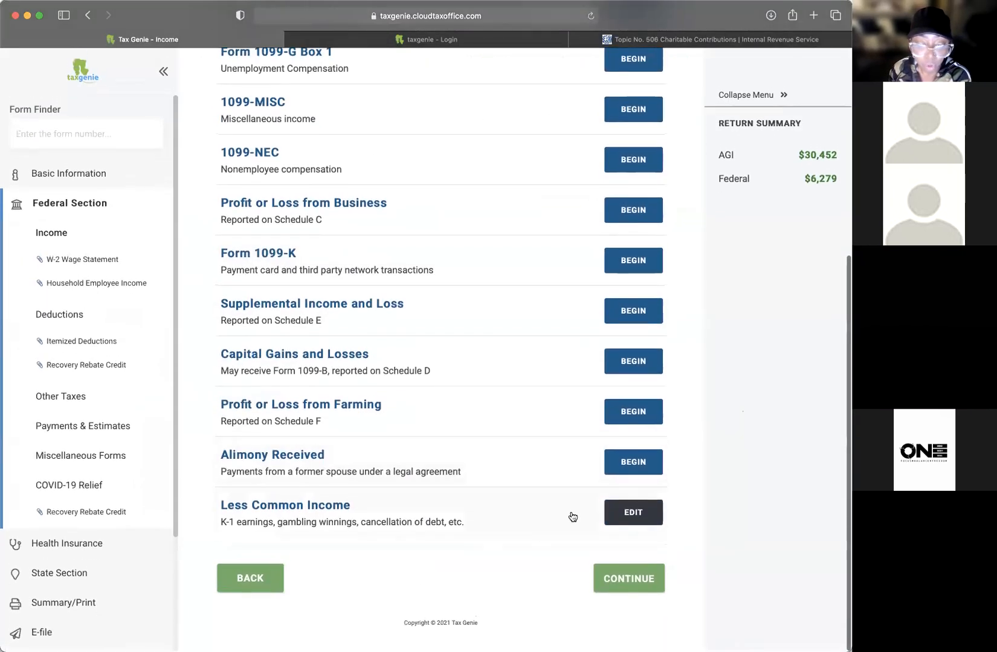
pyautogui.click(627, 526)
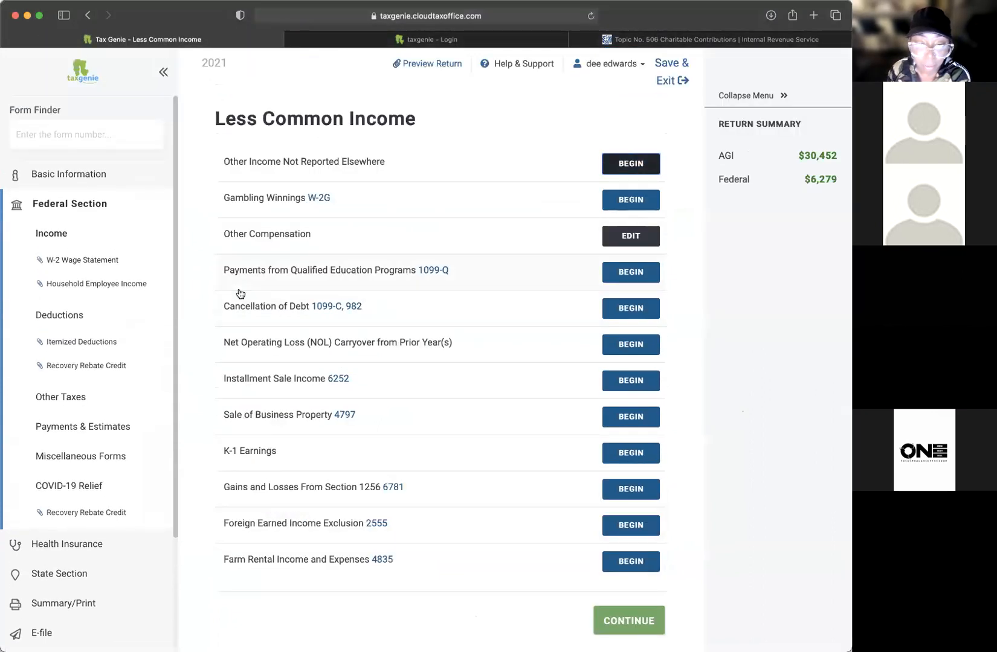
pyautogui.click(631, 236)
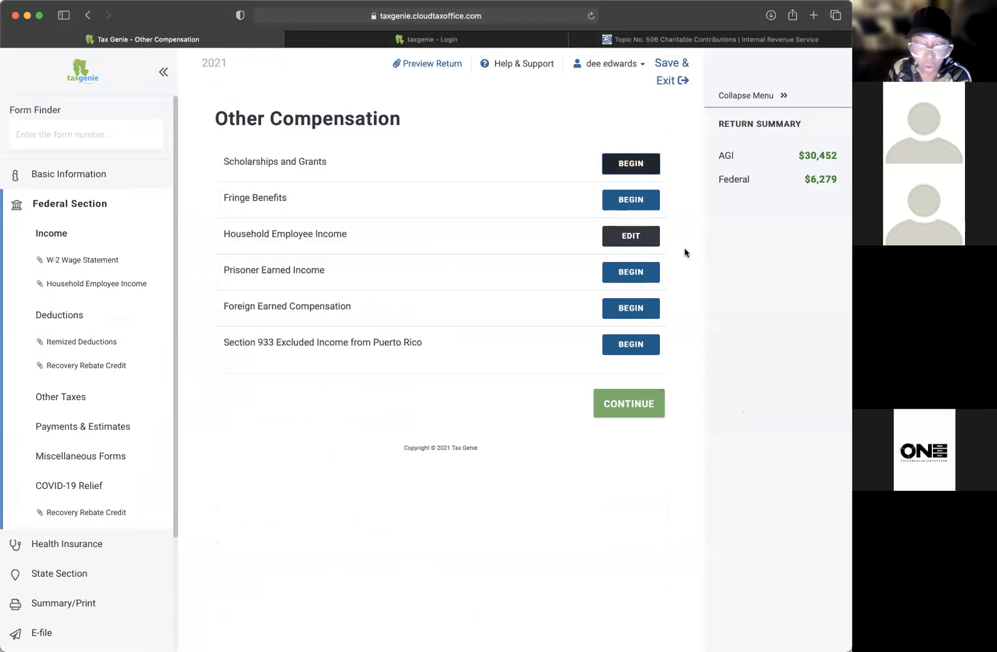
pyautogui.click(626, 240)
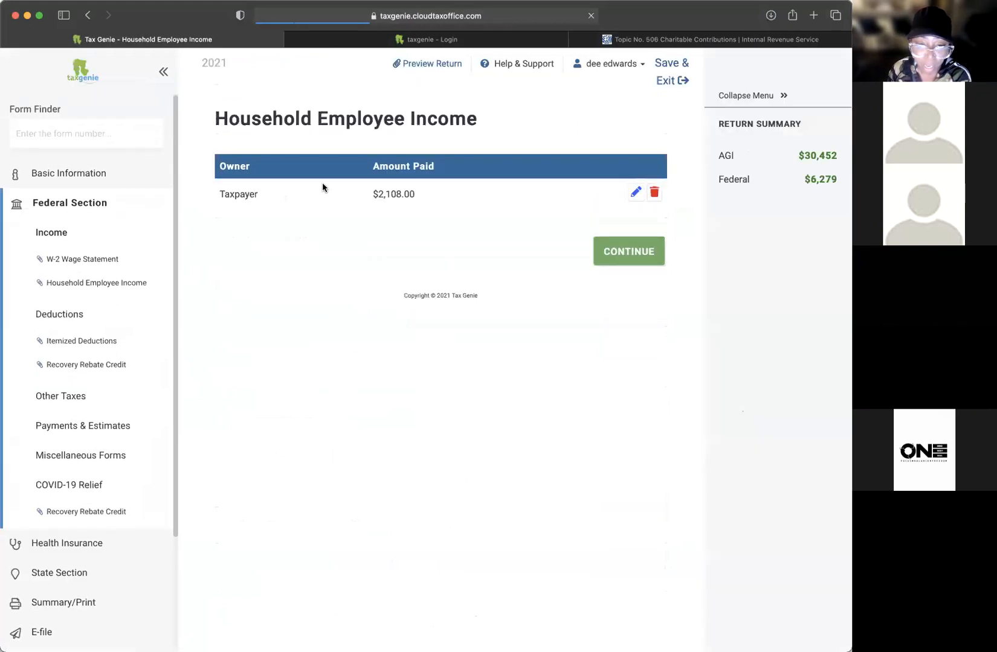
pyautogui.click(654, 192)
pyautogui.click(594, 431)
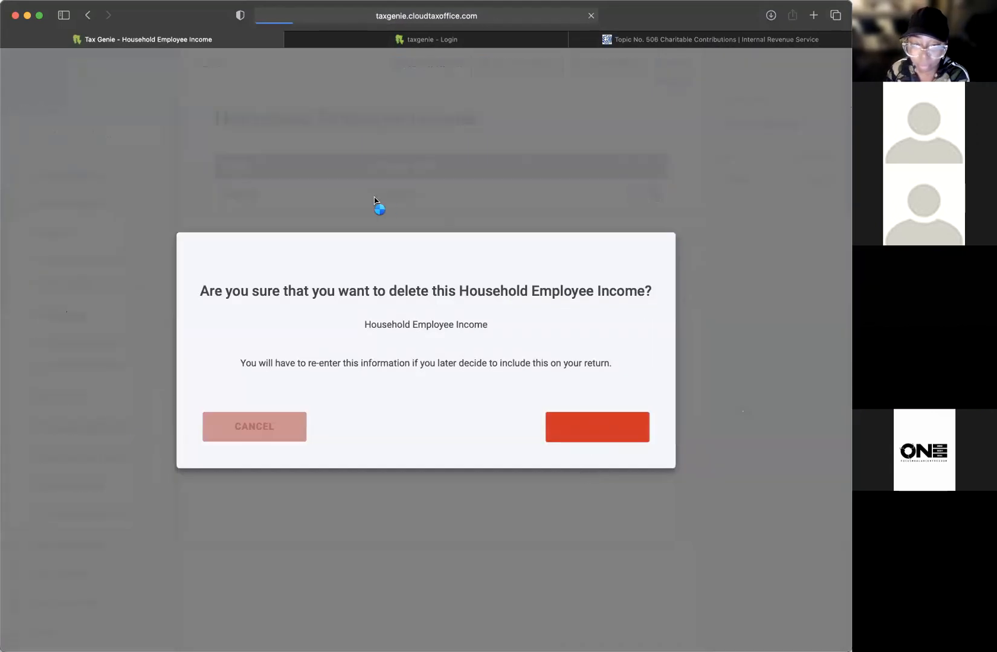